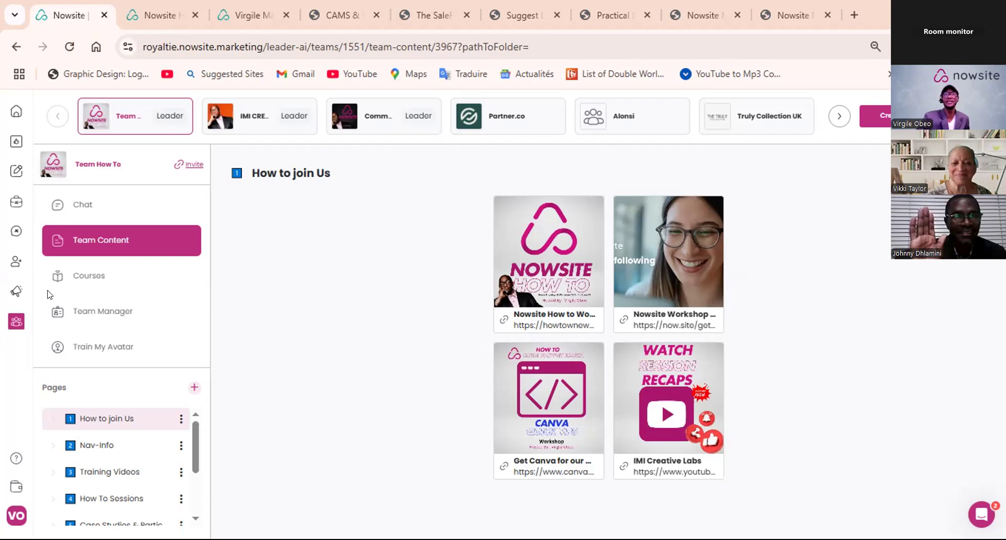
# - Open the marketing websites list and view the published page of the Master class date & time site
pyautogui.moveTo(16, 291)
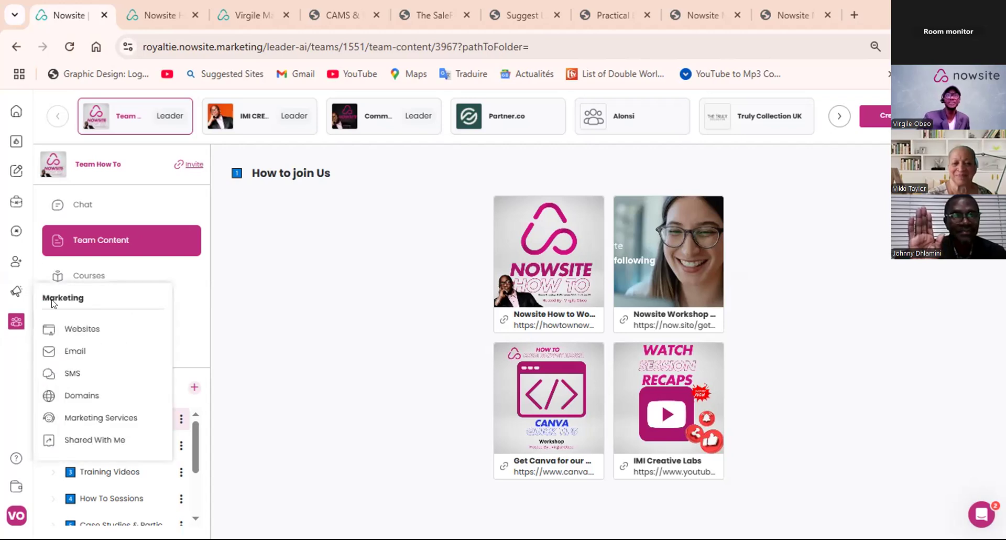
pyautogui.click(87, 328)
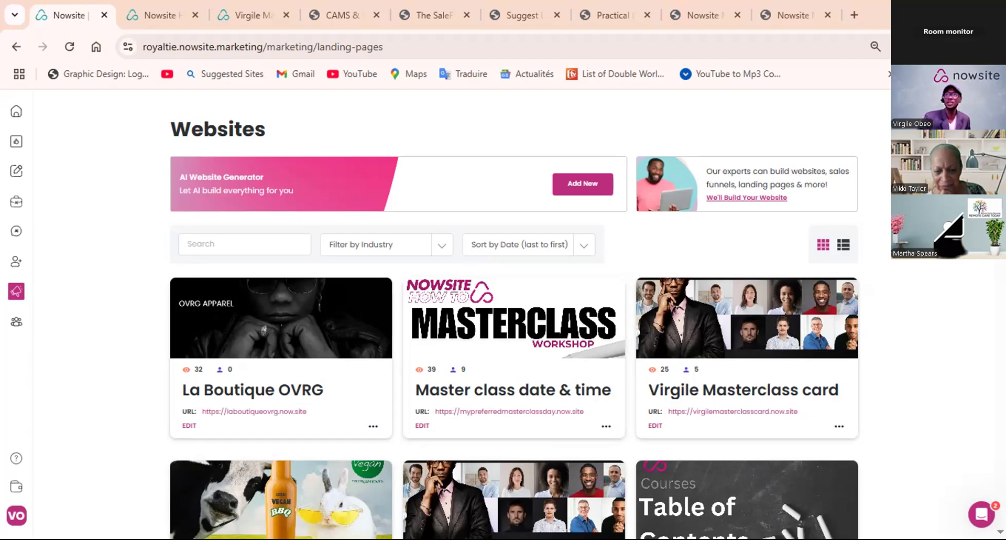
pyautogui.click(520, 418)
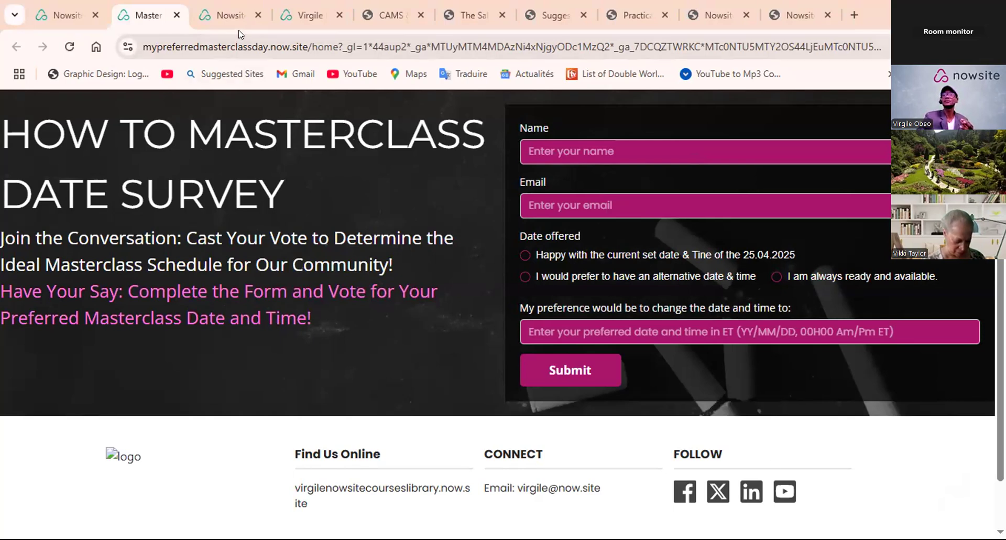
pyautogui.click(237, 14)
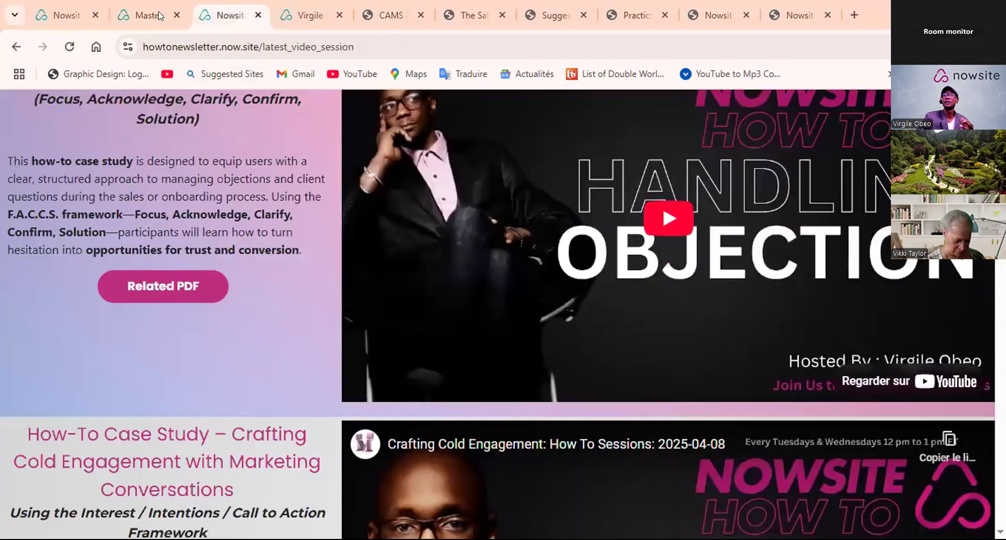
pyautogui.click(159, 15)
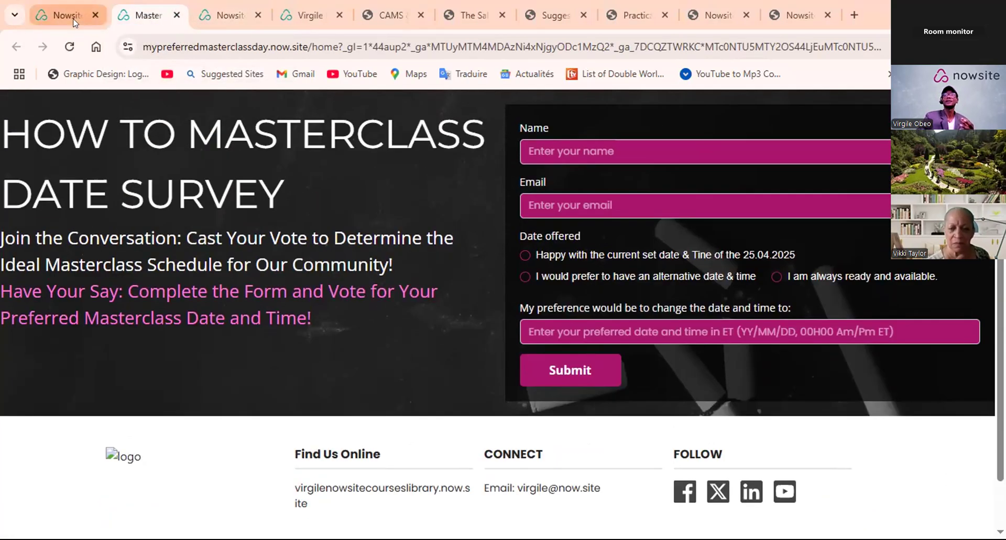
# - Review the published masterclass card page, including the digital business card, its contact links and the registration form
pyautogui.click(303, 15)
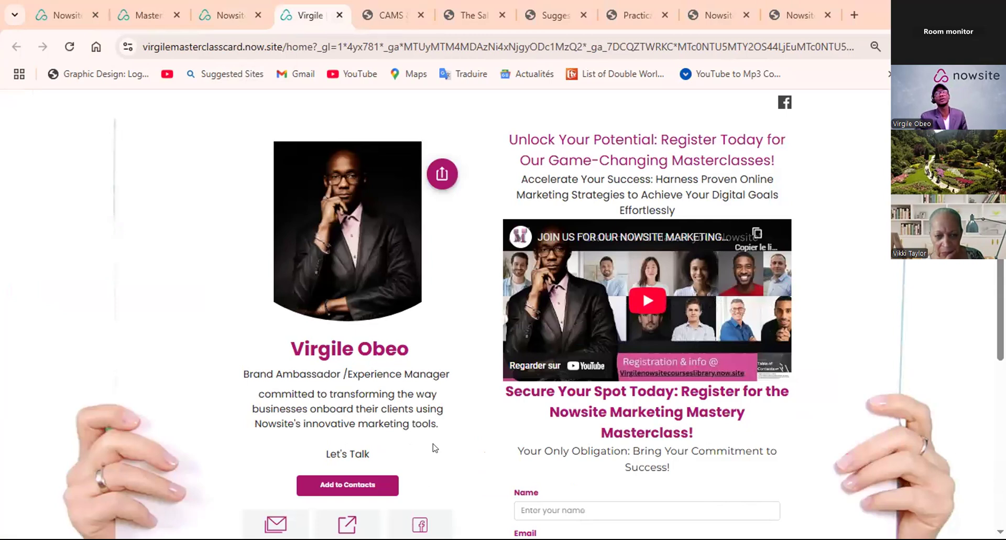
pyautogui.scroll(-4, 433, 446)
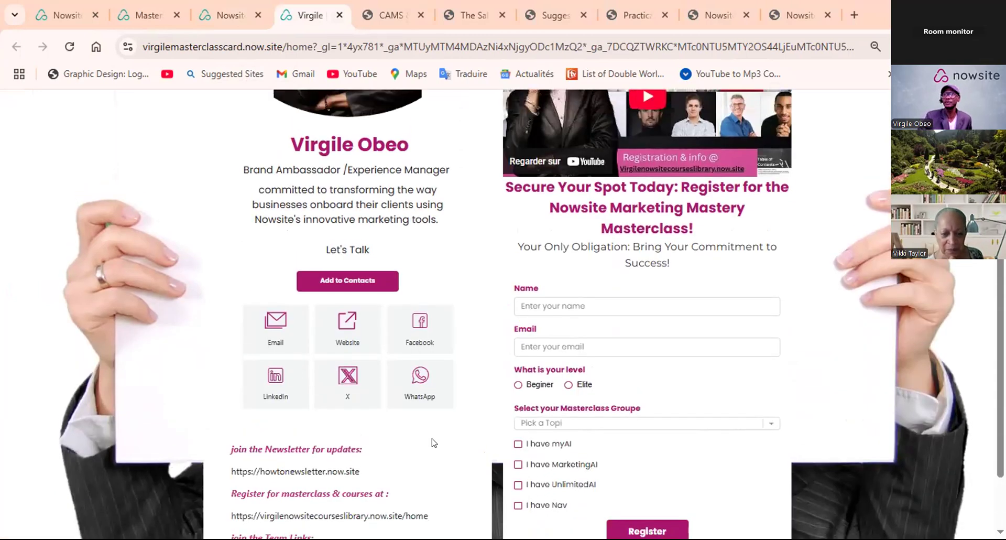
pyautogui.scroll(2, 430, 443)
pyautogui.scroll(2, 355, 244)
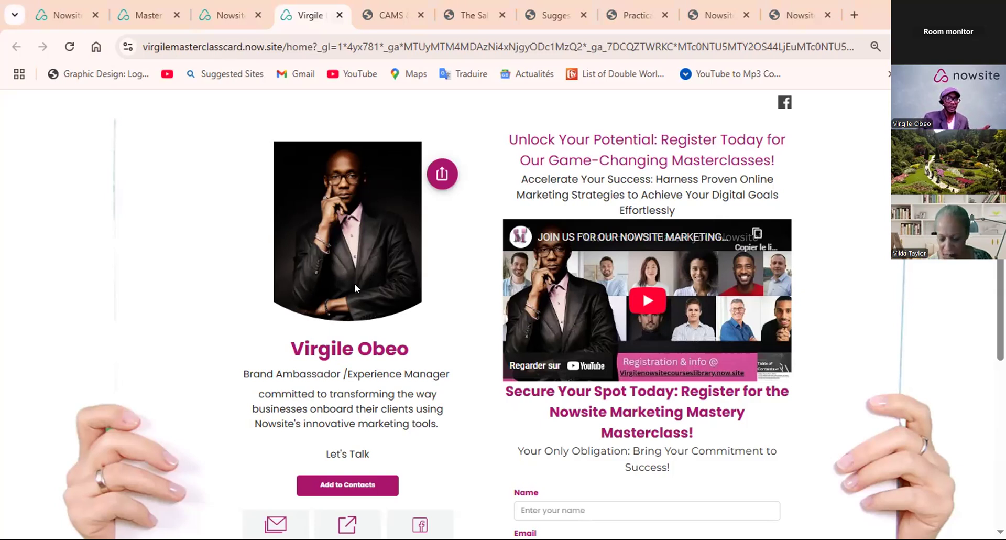
pyautogui.scroll(-1, 354, 287)
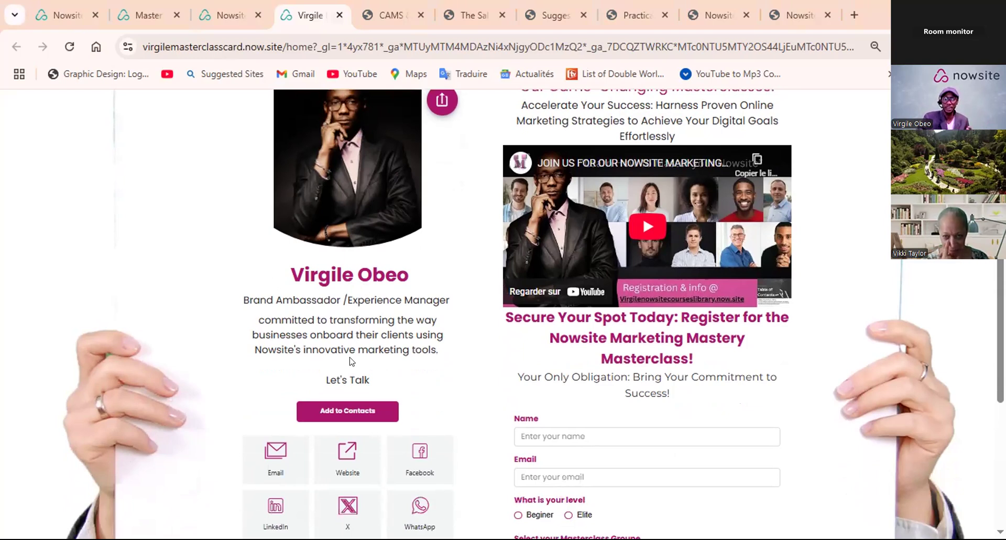
pyautogui.scroll(-3, 351, 362)
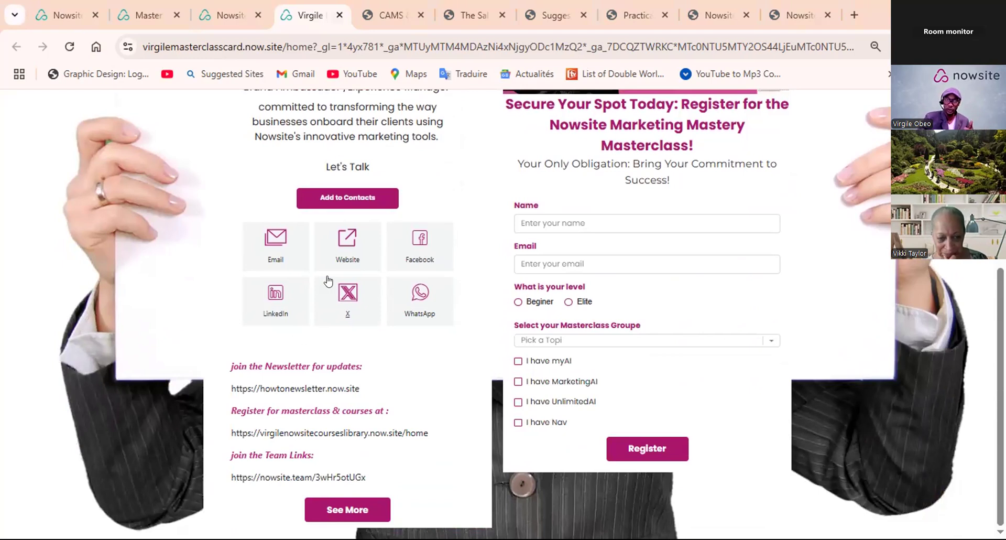
pyautogui.scroll(3, 296, 184)
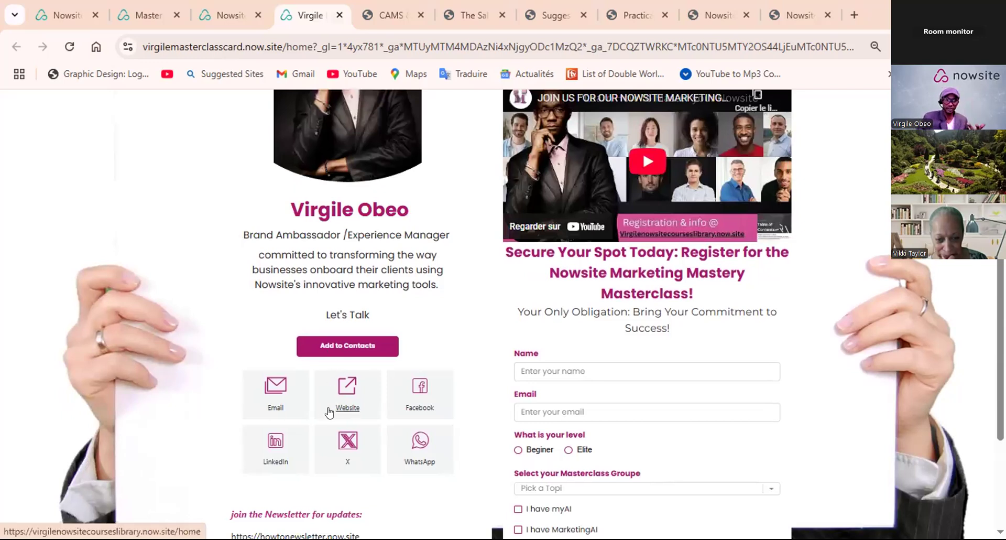
pyautogui.scroll(3, 665, 222)
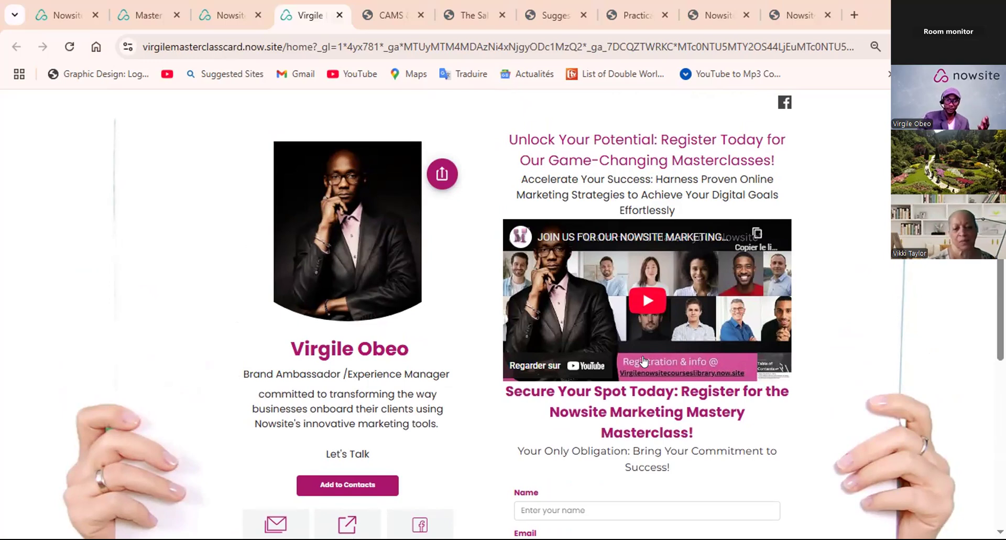
pyautogui.scroll(-2, 650, 364)
pyautogui.scroll(-3, 665, 371)
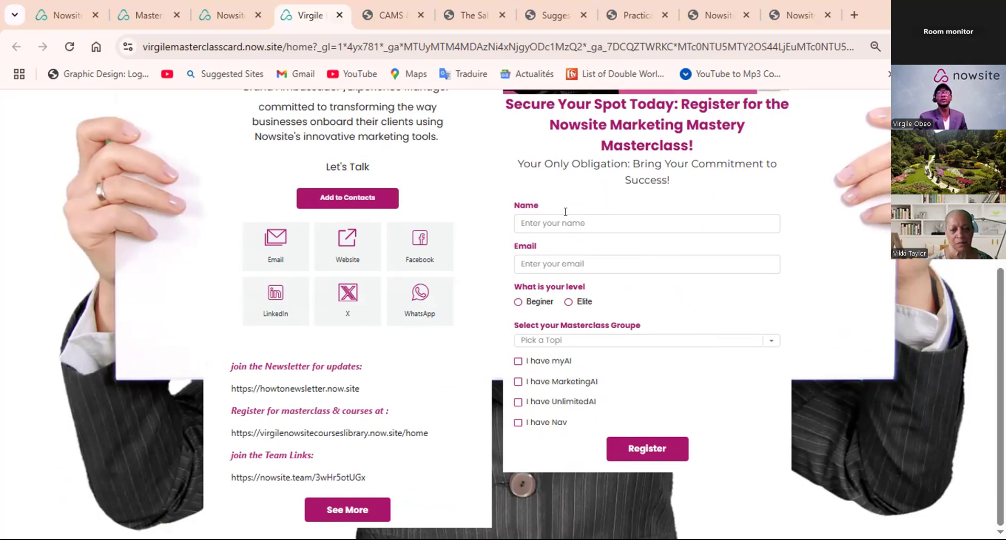
# - Browse the Website & Email templates in the Team How To content and compare them with the published masterclass card page
pyautogui.click(64, 18)
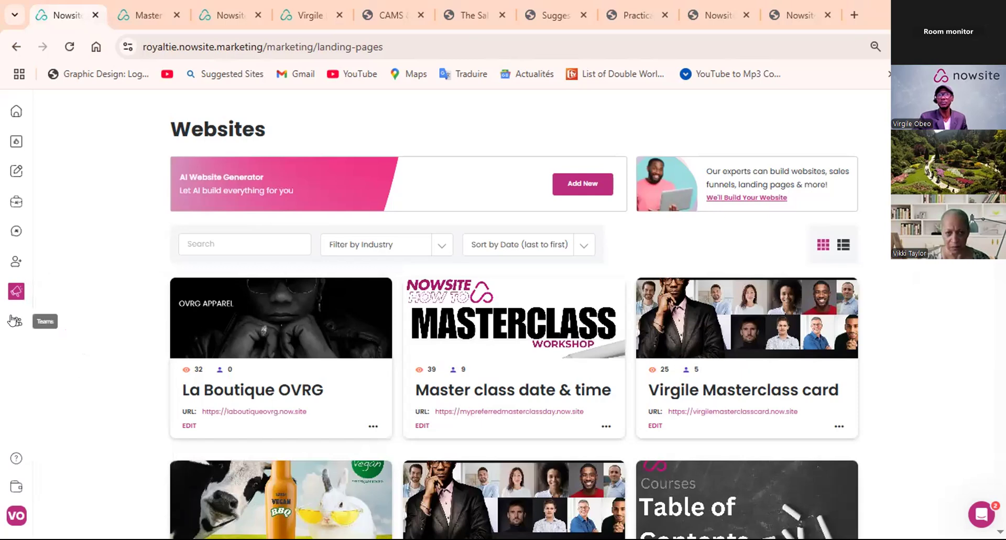
pyautogui.click(16, 322)
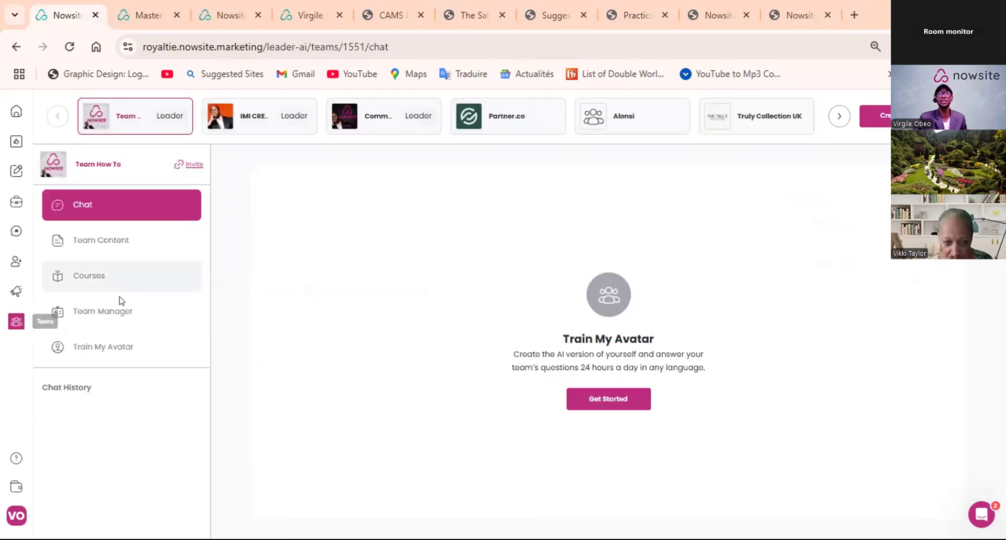
pyautogui.click(112, 246)
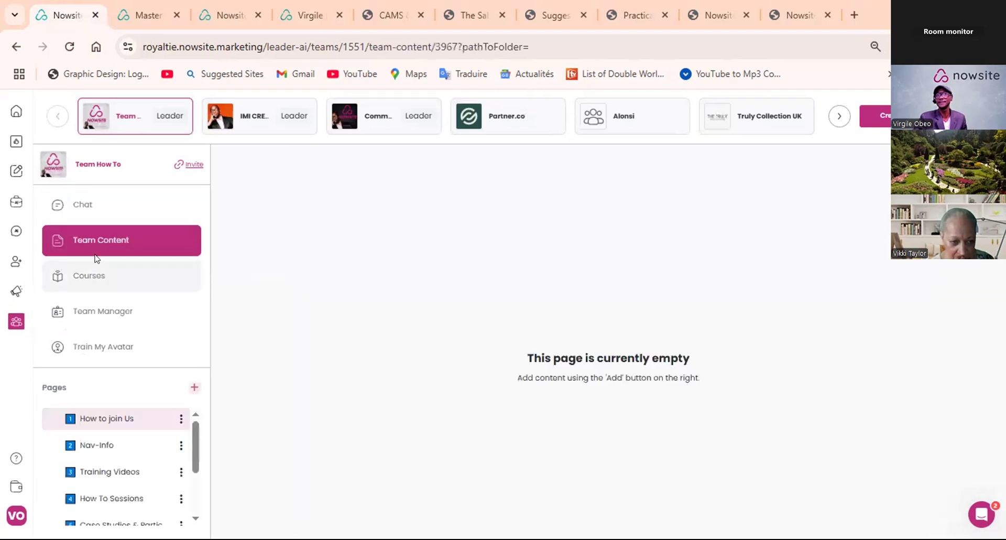
pyautogui.scroll(-3, 117, 446)
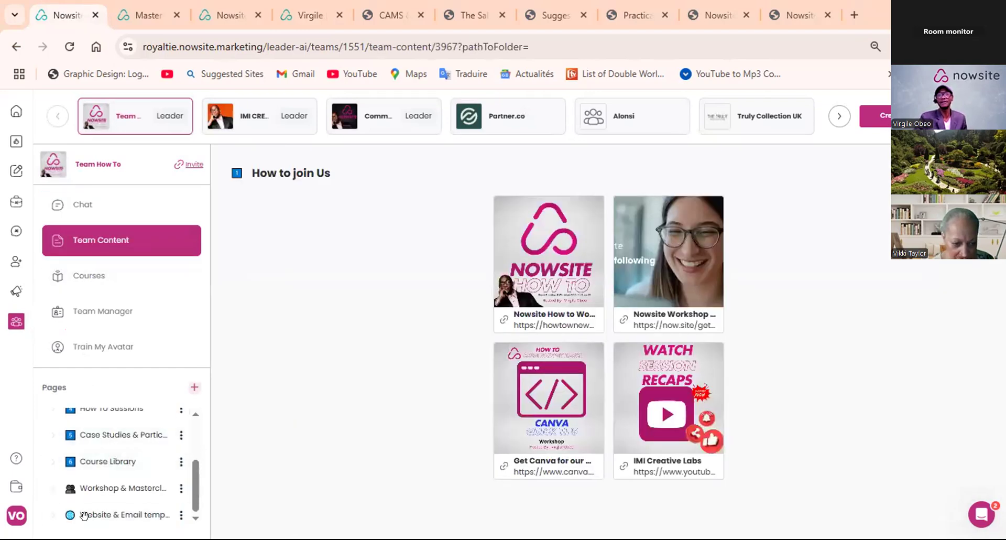
pyautogui.click(127, 515)
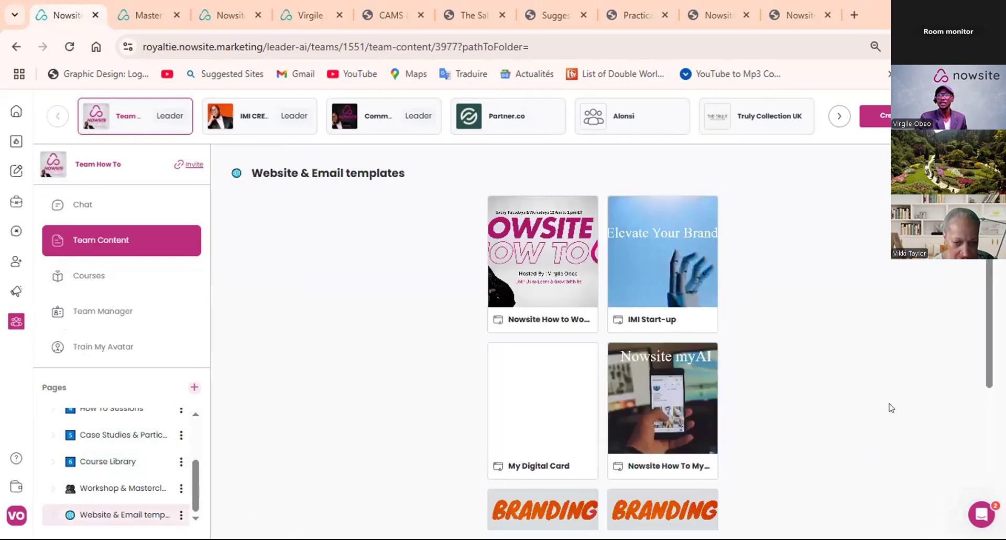
pyautogui.scroll(-5, 658, 314)
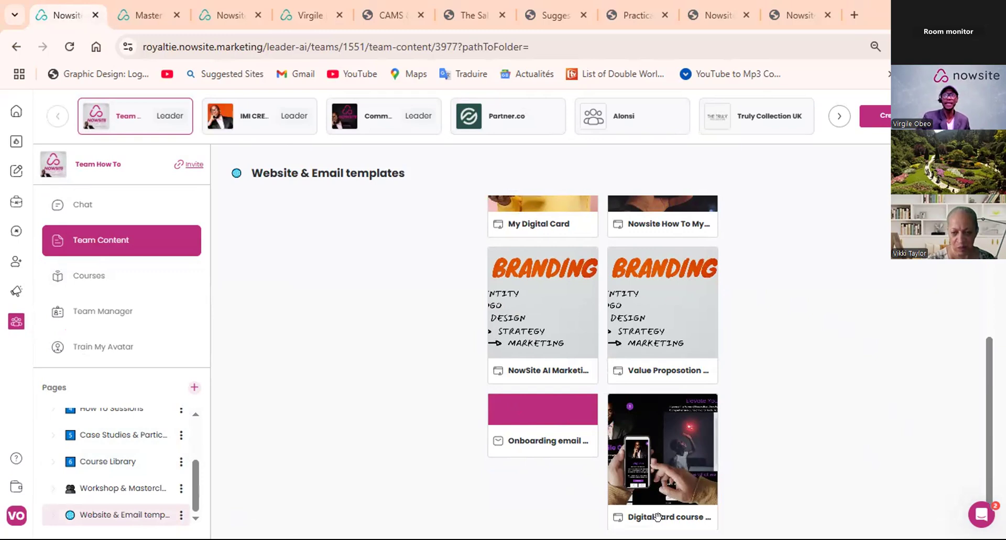
pyautogui.click(313, 16)
pyautogui.scroll(5, 373, 160)
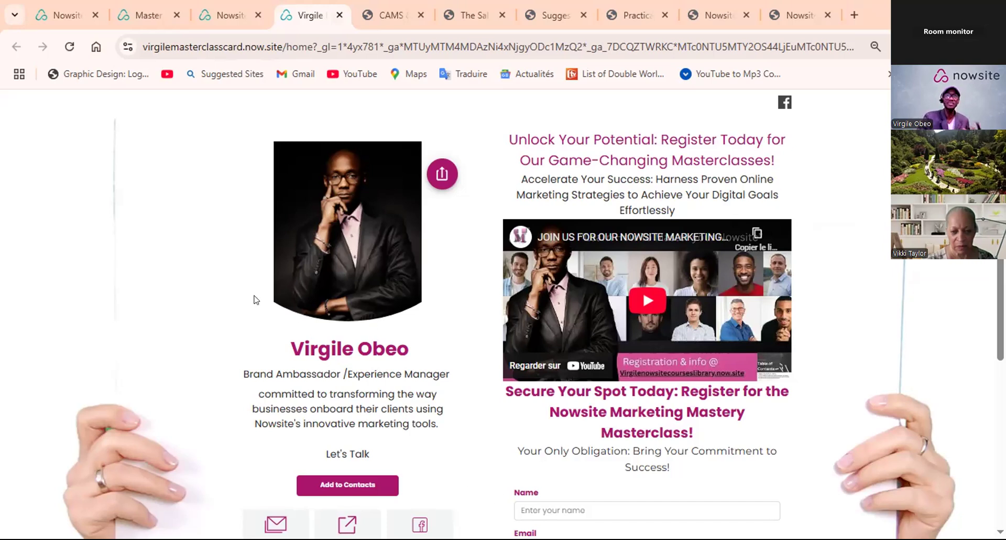
# - Open the Masterclass card website for editing, select its digital business card block and look through the card's content fields
pyautogui.click(62, 16)
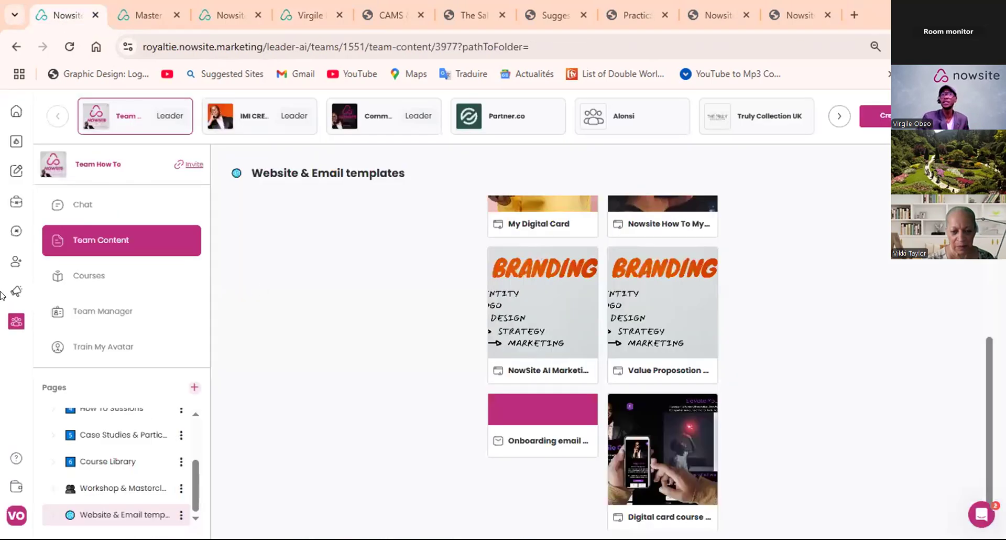
pyautogui.moveTo(16, 293)
pyautogui.click(80, 329)
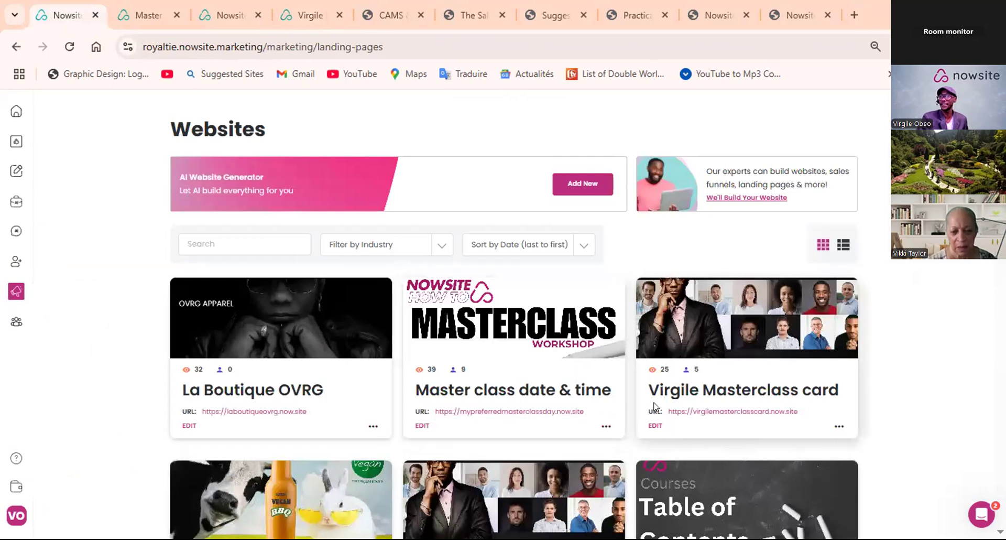
pyautogui.scroll(-3, 654, 406)
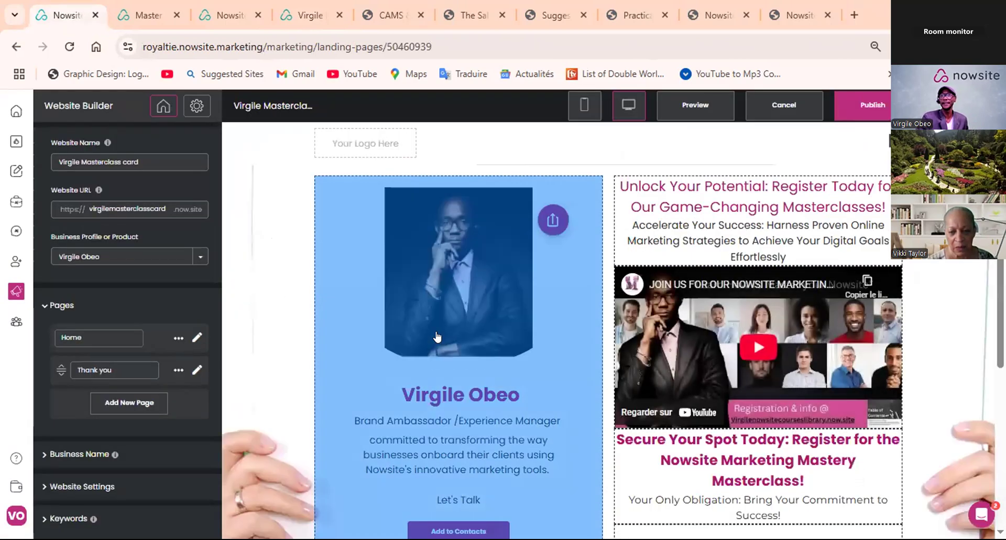
pyautogui.click(437, 336)
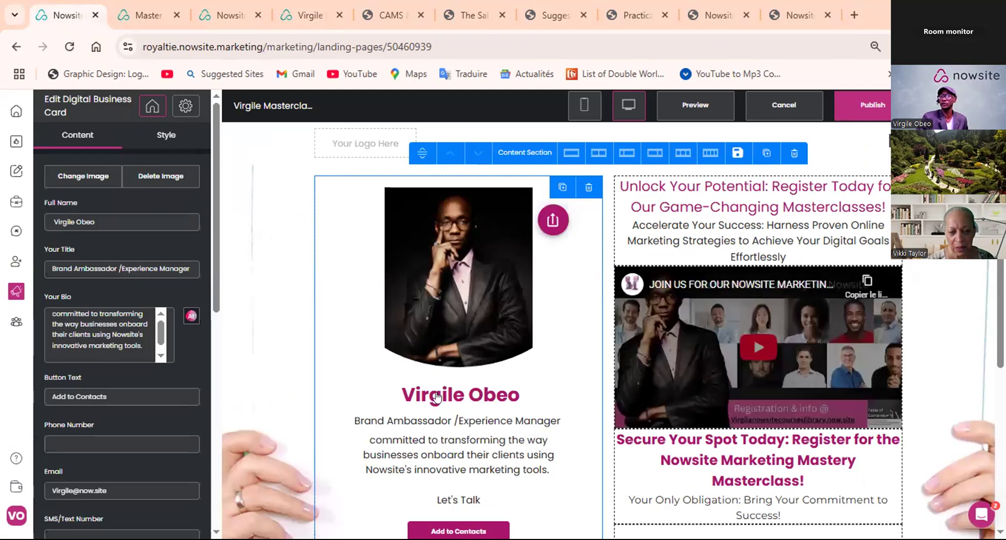
pyautogui.scroll(-3, 90, 220)
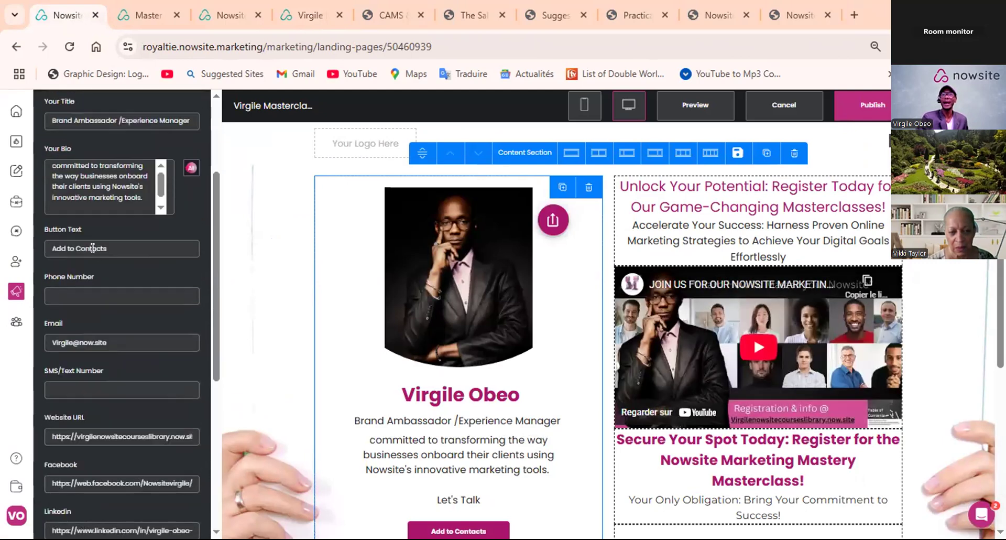
pyautogui.scroll(-1, 102, 332)
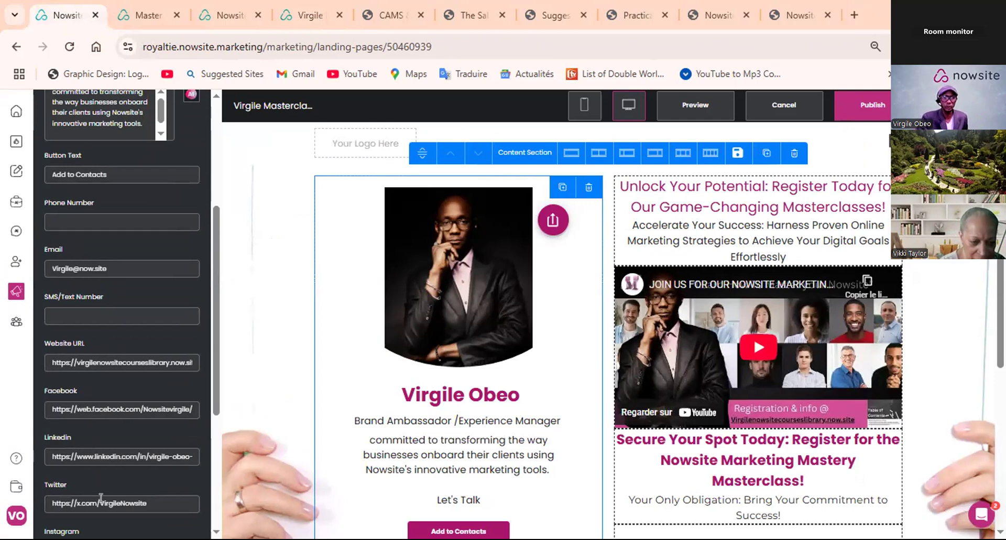
pyautogui.scroll(-2, 106, 502)
pyautogui.scroll(5, 115, 475)
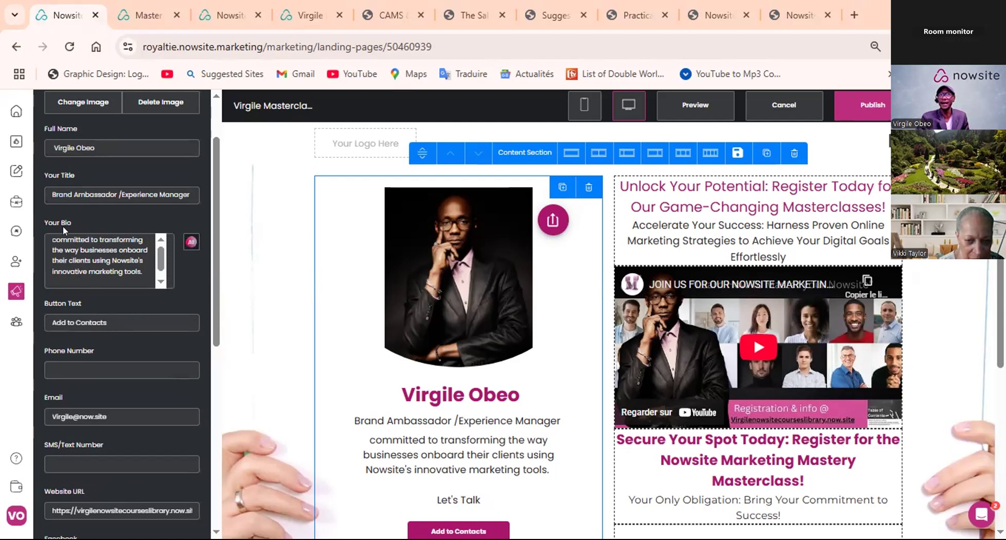
# - Open the list of Business or Product Profiles
pyautogui.moveTo(18, 208)
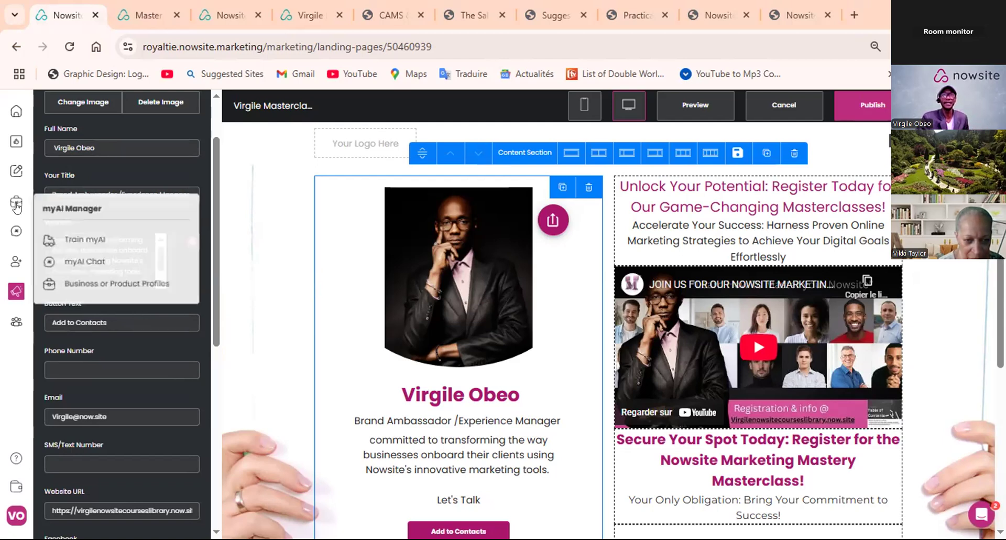
pyautogui.click(100, 282)
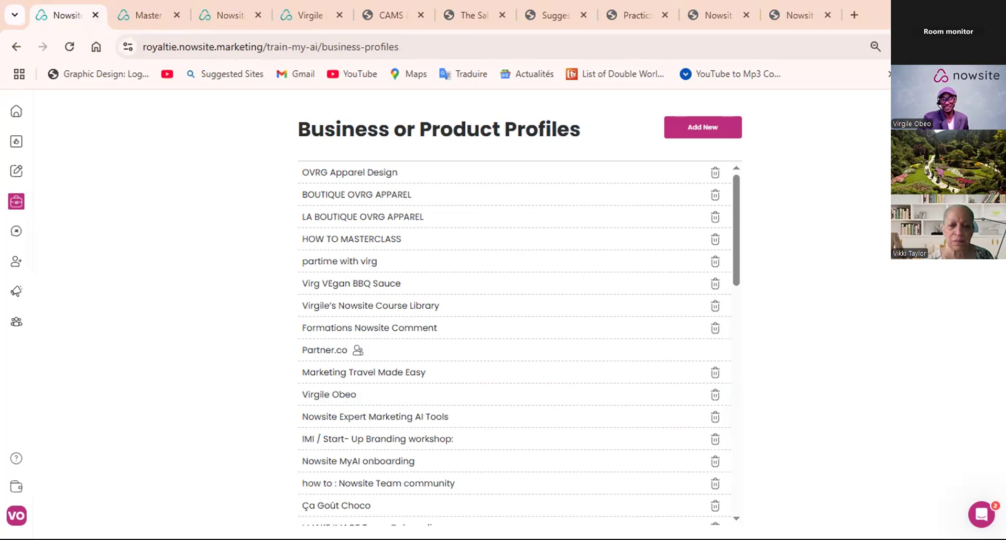
# - Switch to the Word document "master Class demo info" and read the case study exercises from the AI prompt to the Nowsite Business Profile
pyautogui.hotkey('alt', 'Tab')
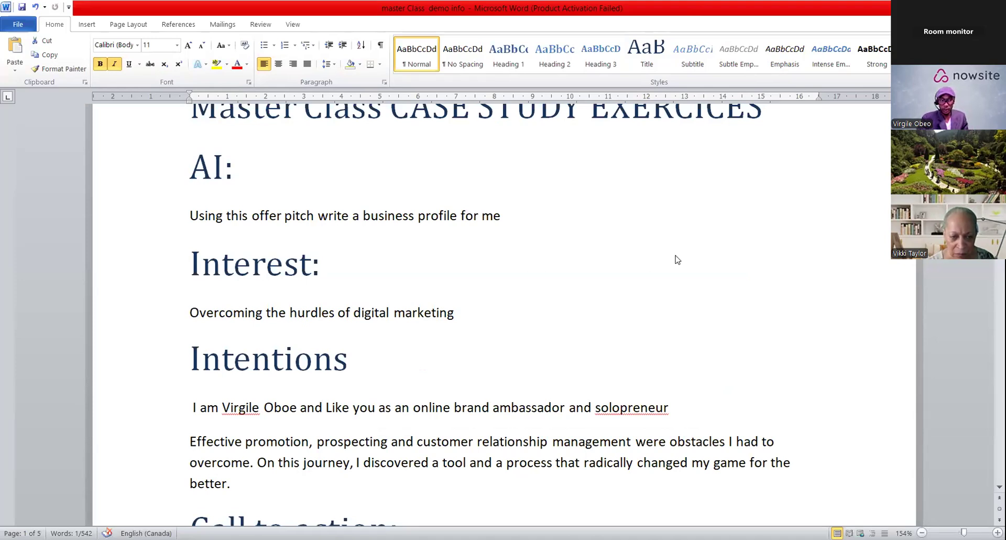
pyautogui.scroll(2, 675, 259)
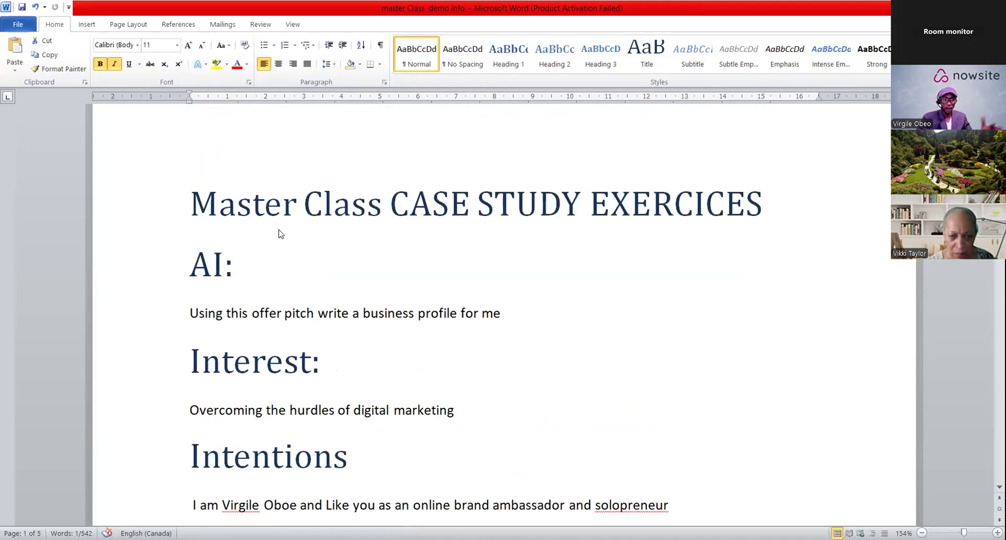
pyautogui.scroll(-1, 281, 238)
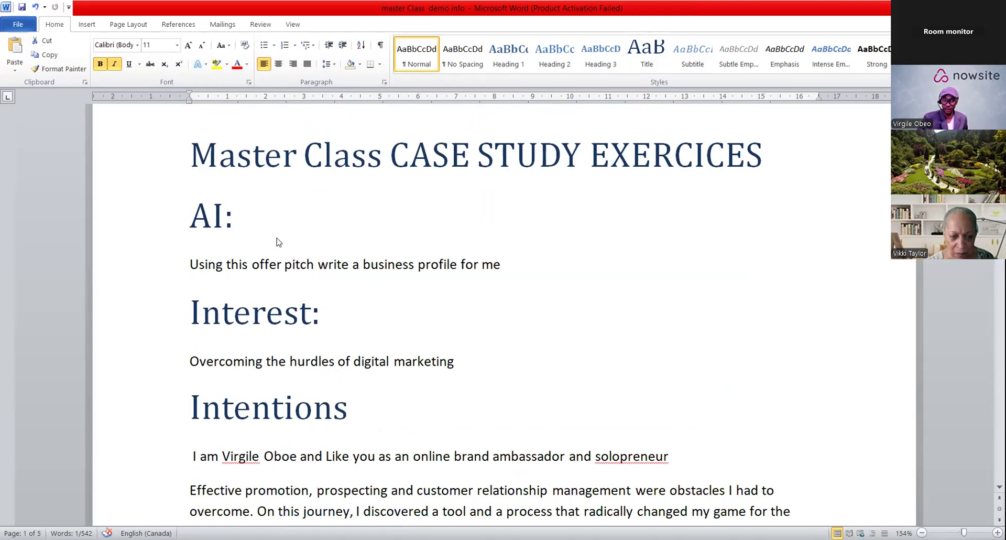
pyautogui.scroll(-3, 278, 242)
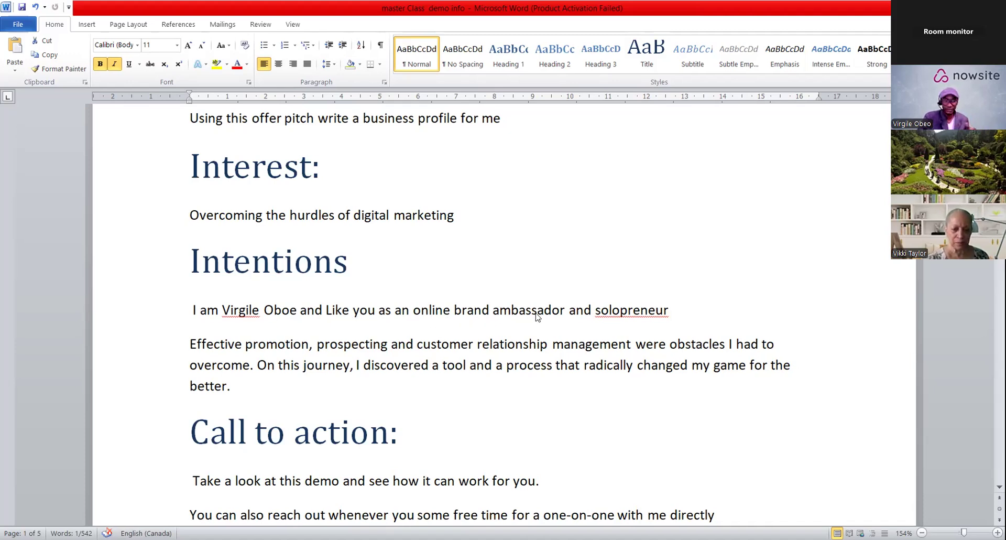
pyautogui.scroll(-1, 709, 310)
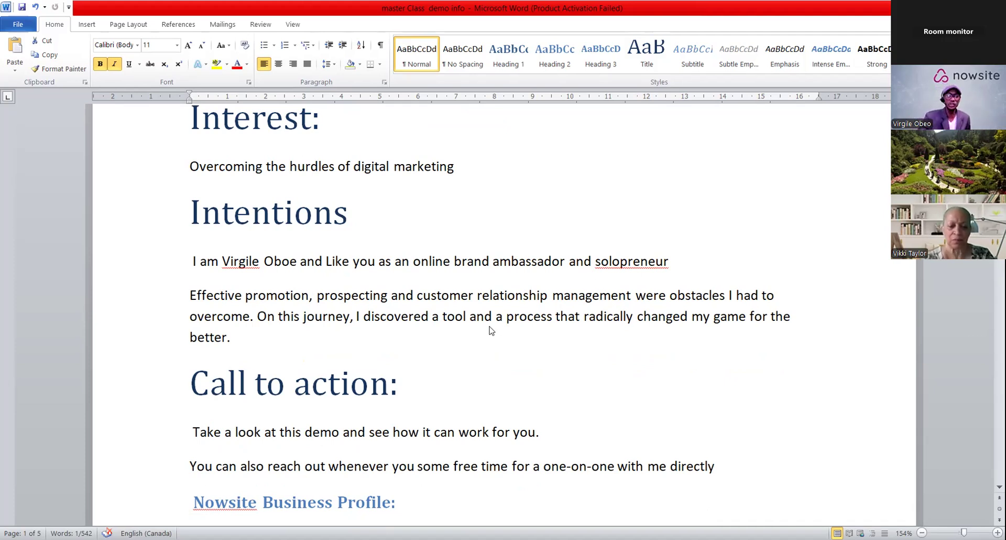
pyautogui.scroll(-6, 481, 330)
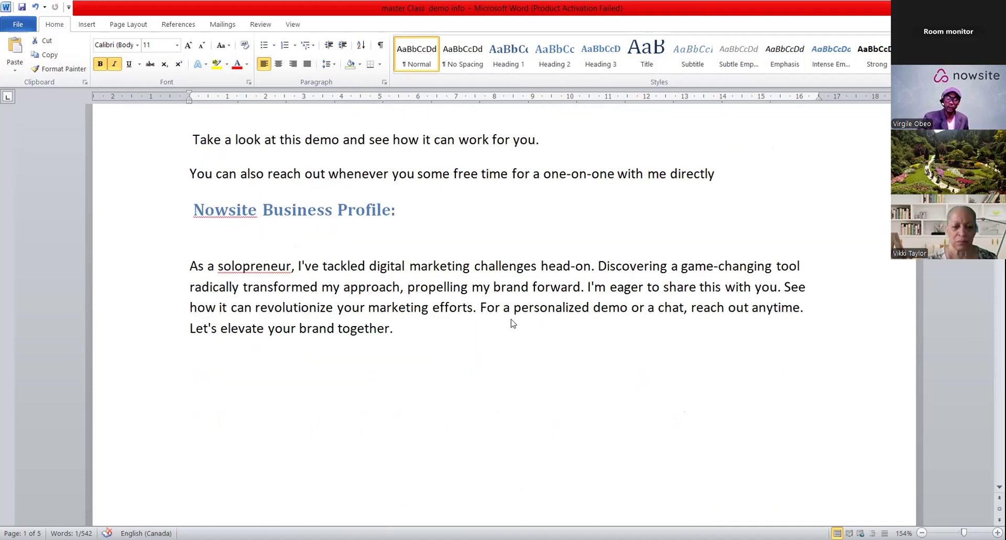
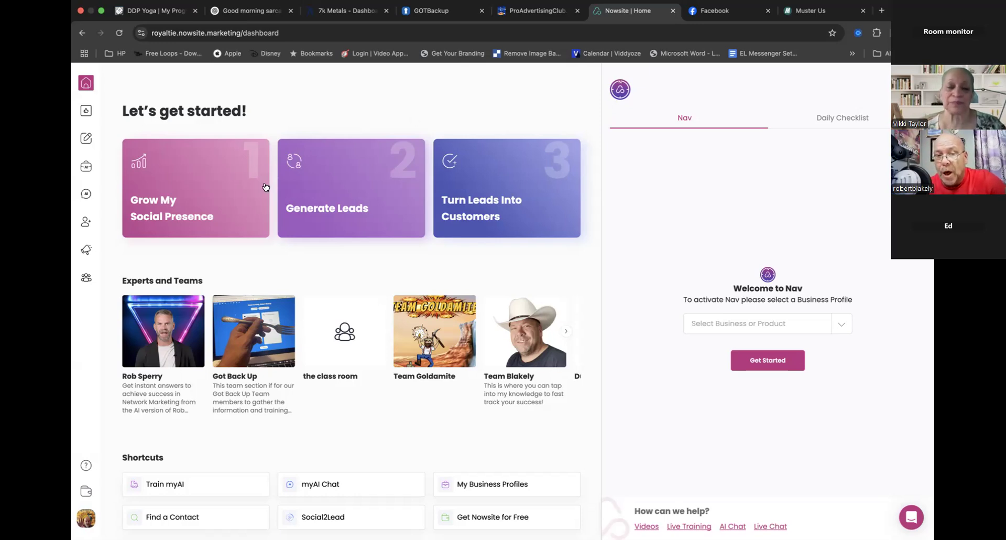
# - Open the Websites list and browse through the site cards to page 3
pyautogui.click(88, 252)
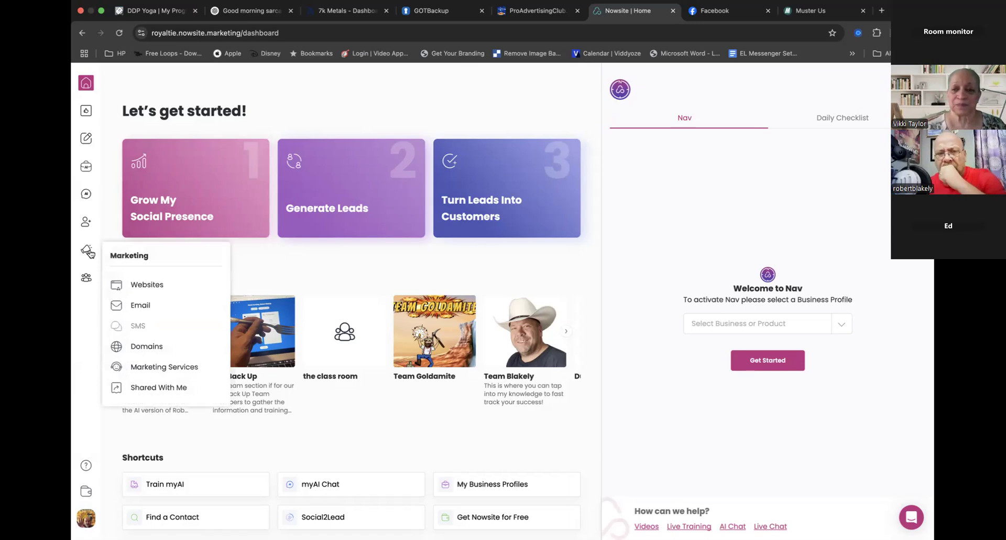
pyautogui.click(149, 284)
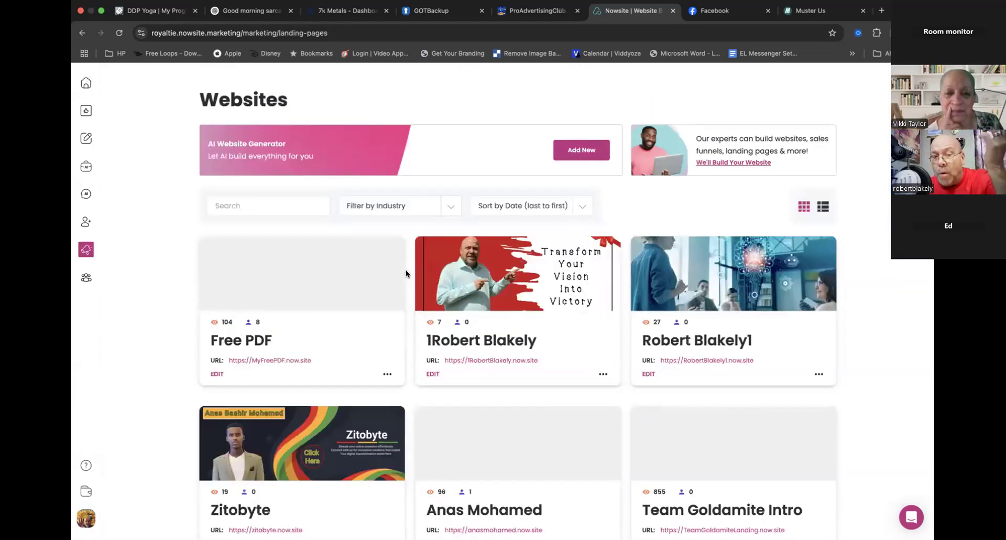
pyautogui.scroll(-5, 386, 351)
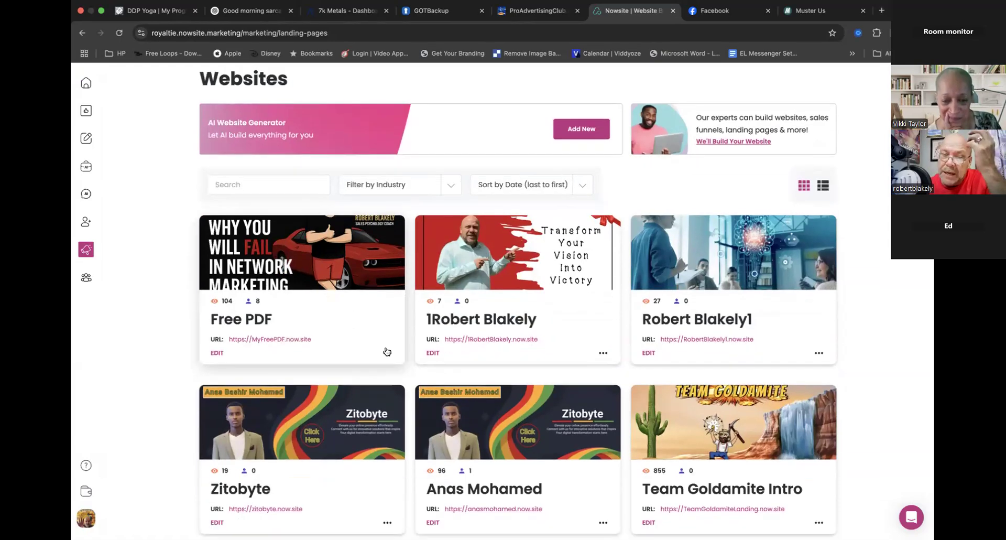
pyautogui.scroll(-15, 386, 351)
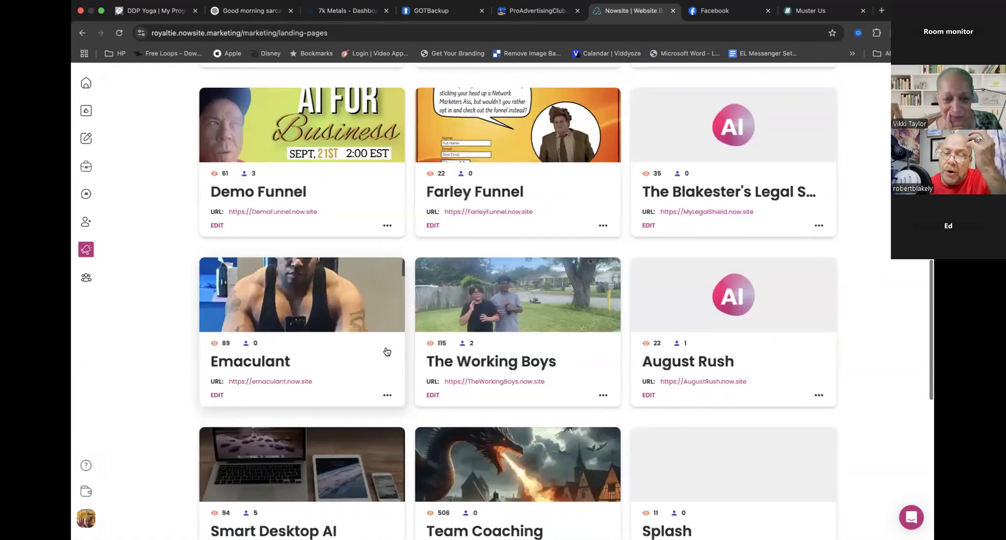
pyautogui.scroll(-2, 386, 351)
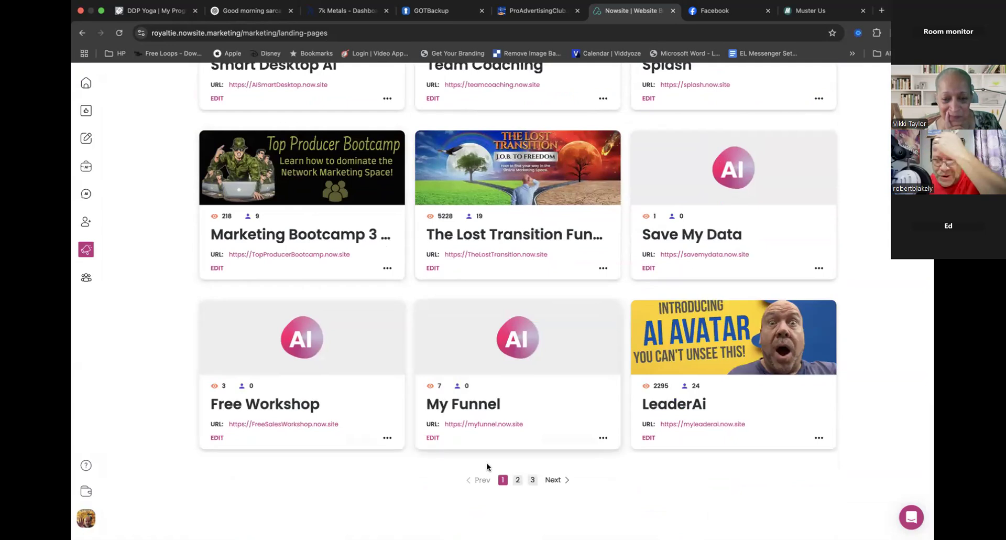
pyautogui.click(533, 479)
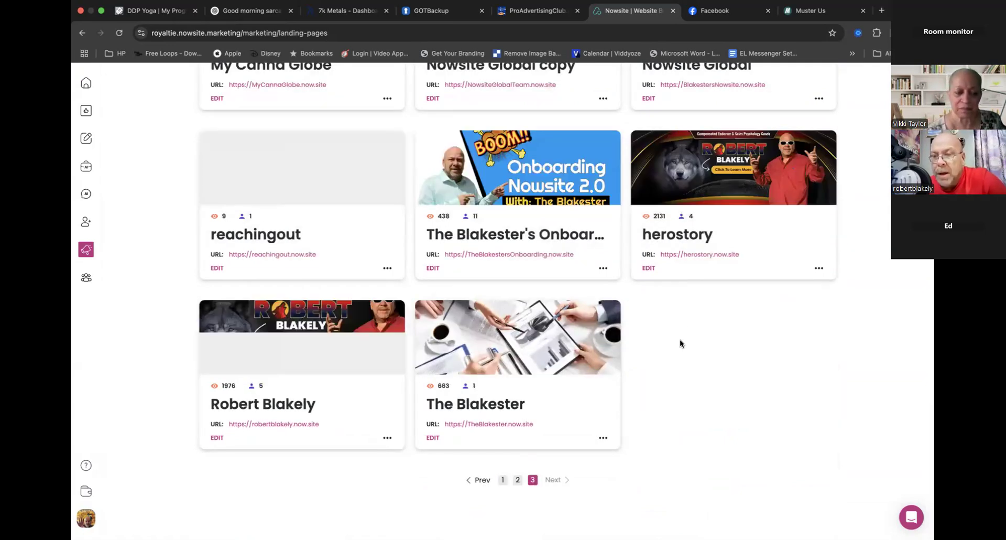
# - Open the published herostory site, close it, and look through the home page of the coach's personal website
pyautogui.click(689, 254)
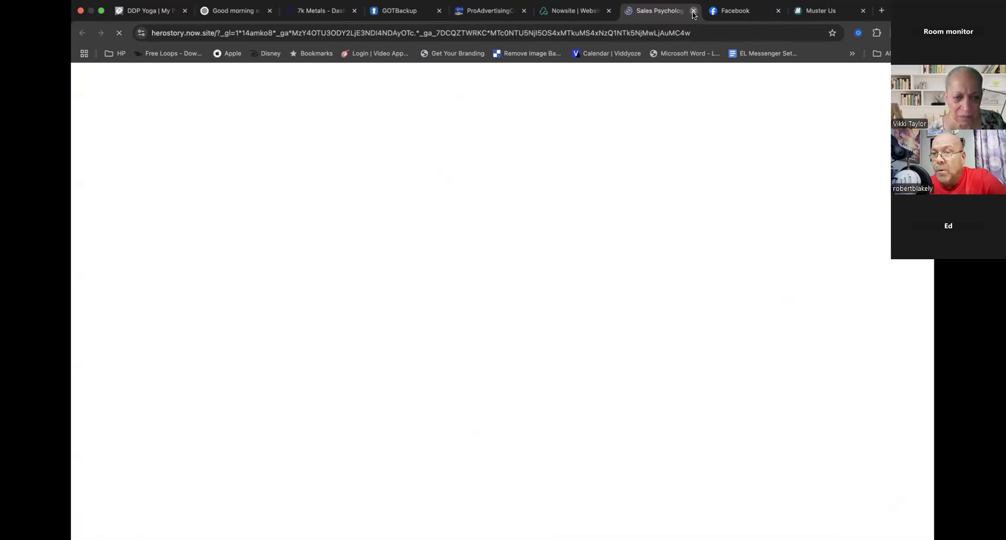
pyautogui.click(693, 11)
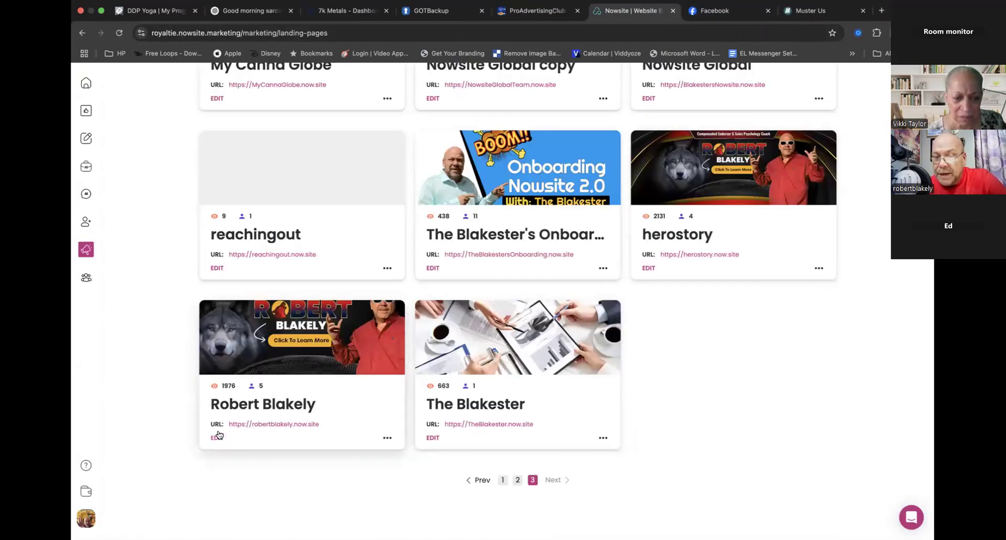
pyautogui.click(263, 426)
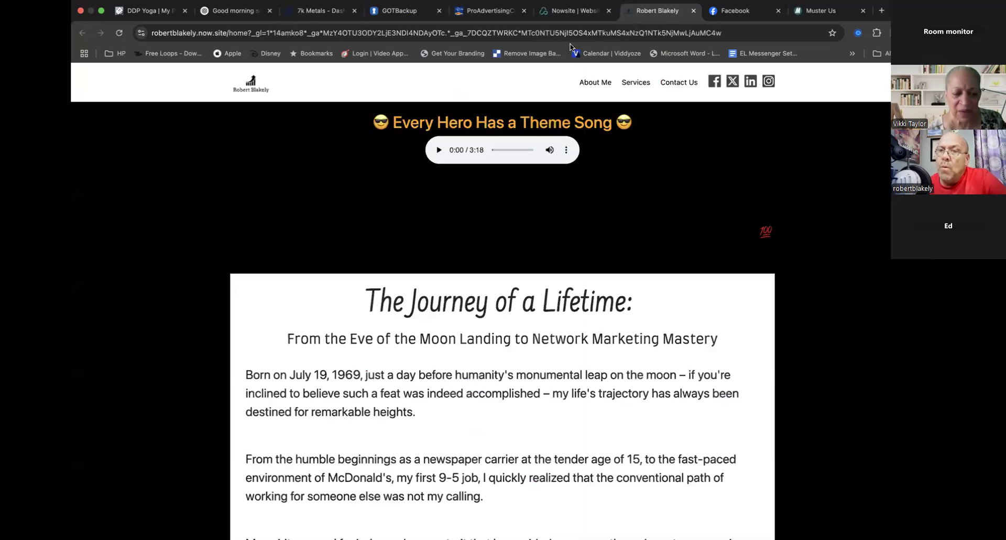
pyautogui.scroll(-20, 432, 293)
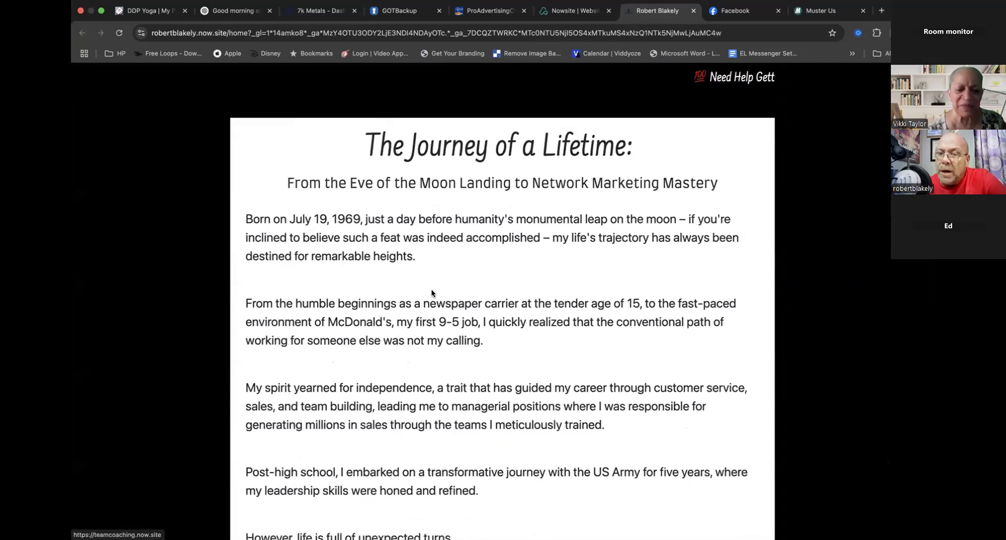
pyautogui.scroll(-10, 432, 289)
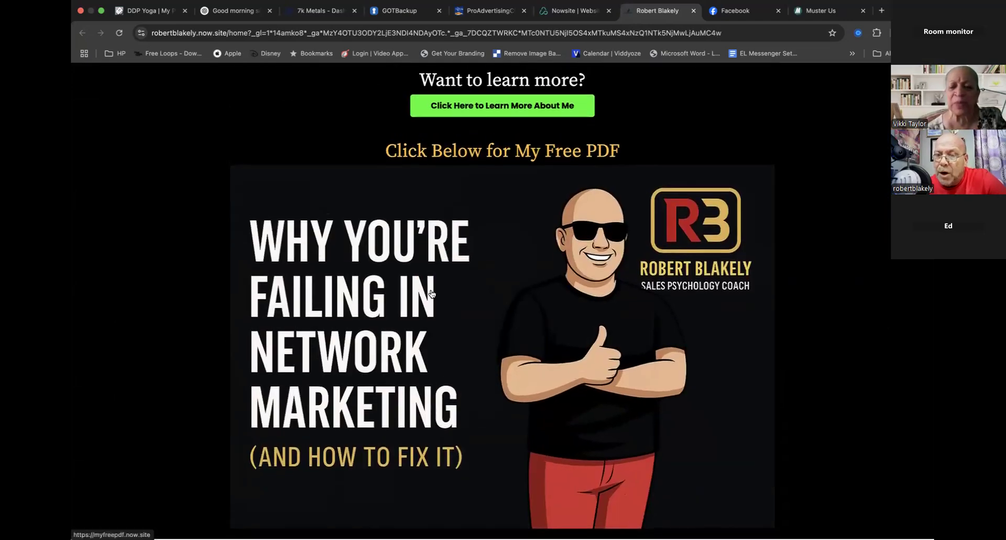
pyautogui.scroll(20, 431, 291)
pyautogui.scroll(10, 432, 291)
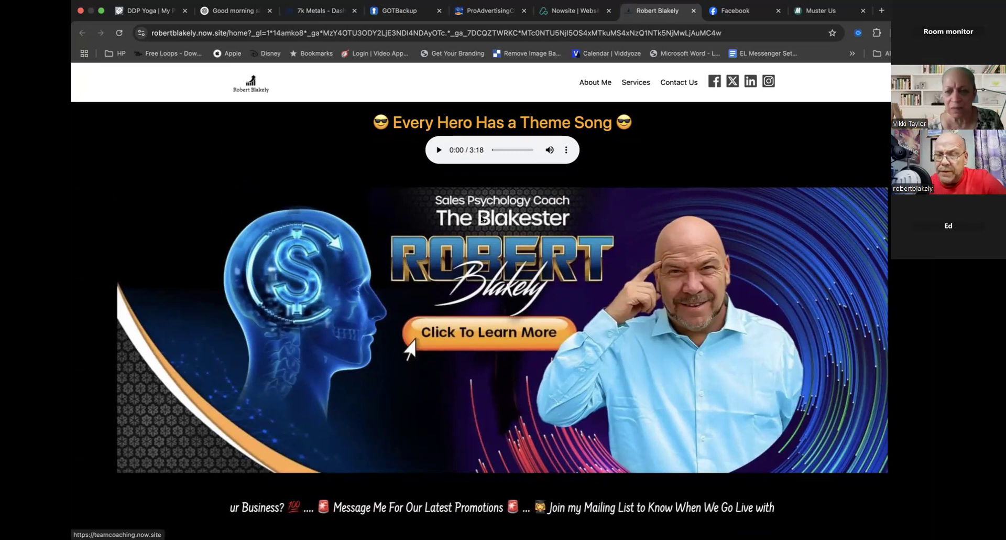
# - Look through the Contact Us and Services pages of the coach's published personal website
pyautogui.click(669, 84)
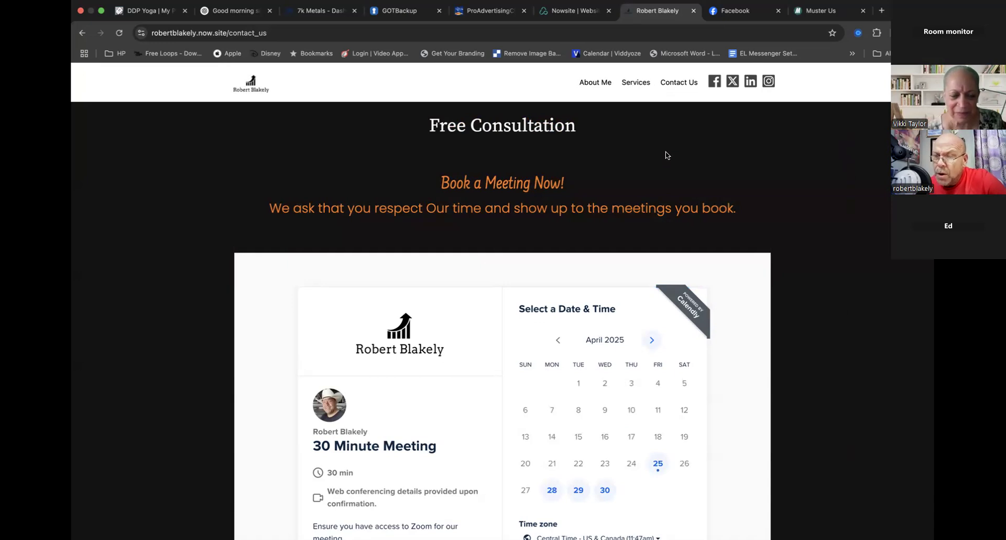
pyautogui.scroll(-1, 677, 216)
pyautogui.scroll(1, 649, 157)
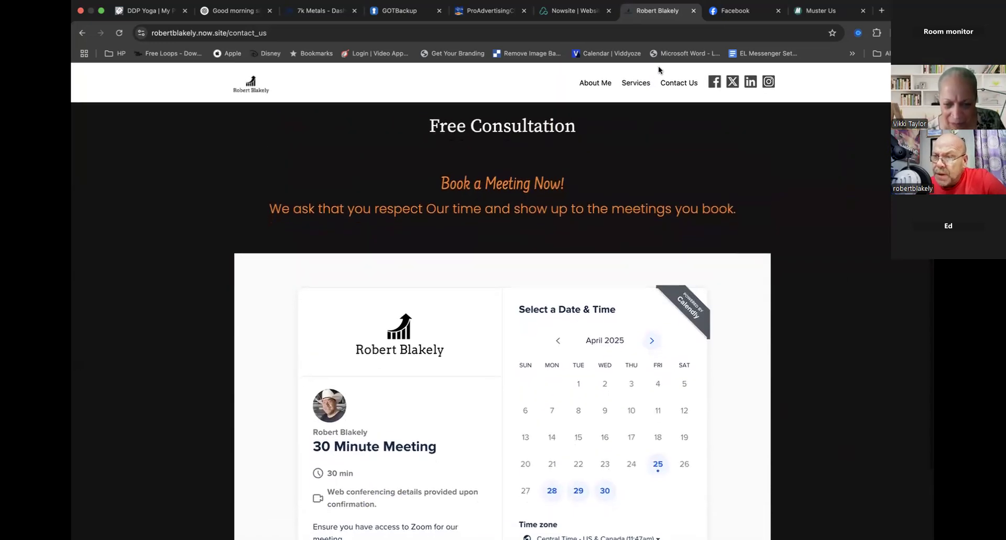
pyautogui.click(633, 84)
pyautogui.scroll(-15, 590, 244)
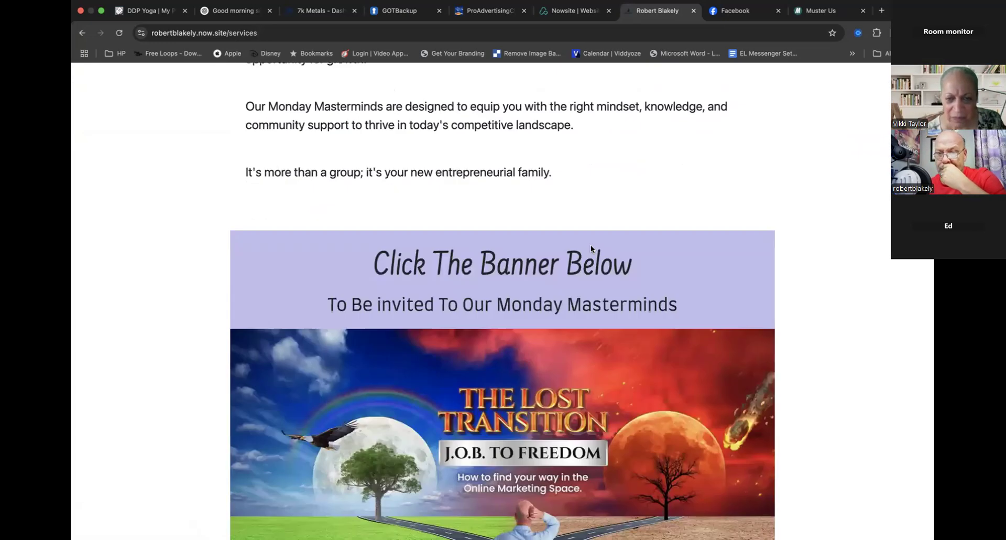
pyautogui.scroll(-5, 590, 244)
pyautogui.scroll(20, 603, 303)
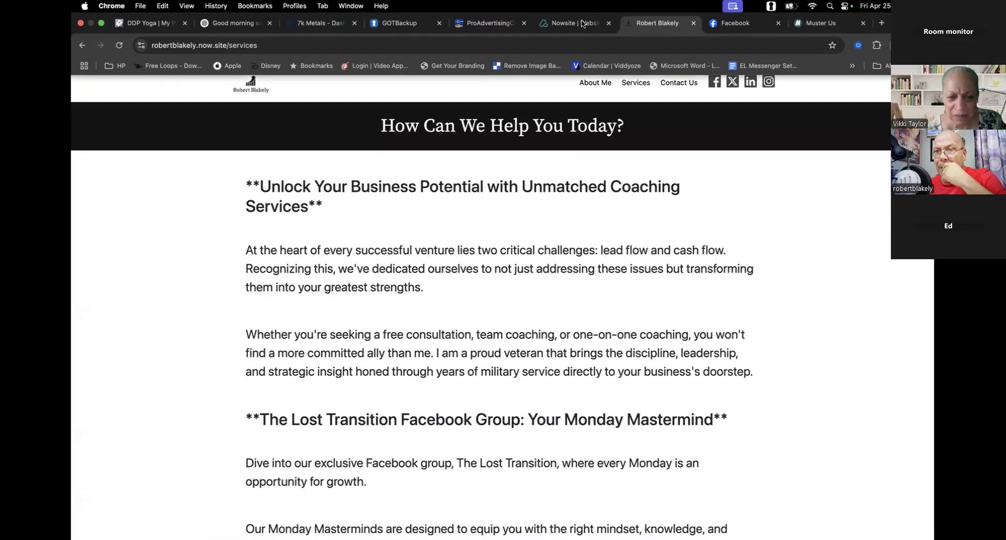
# - Return to the Nowsite Websites list, open the coach's personal website for editing and look through its list of pages
pyautogui.click(574, 24)
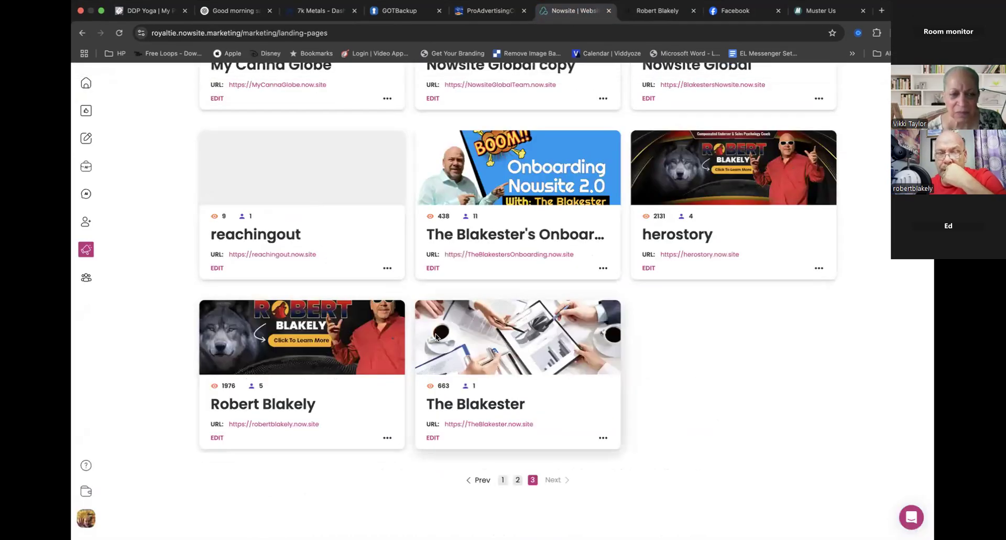
pyautogui.click(215, 438)
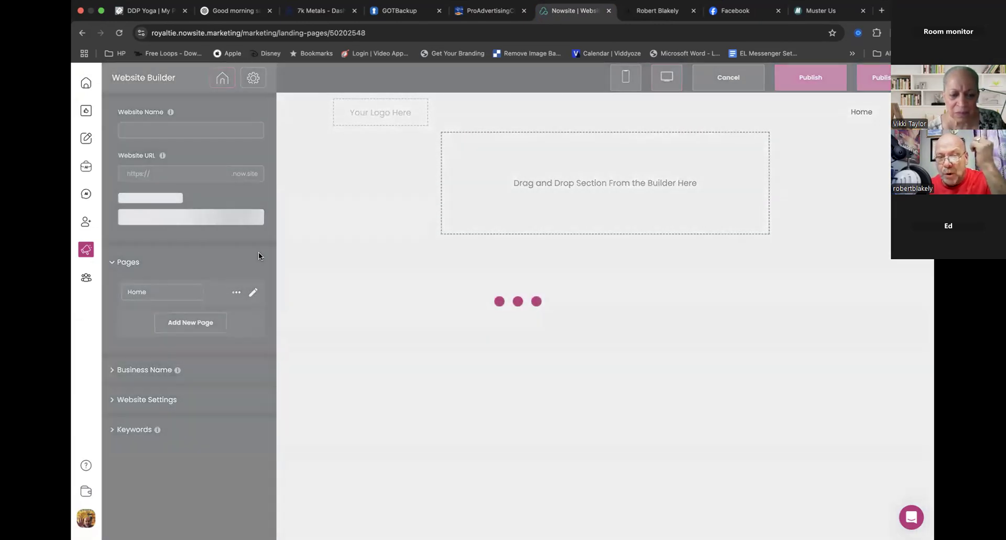
pyautogui.scroll(-10, 255, 399)
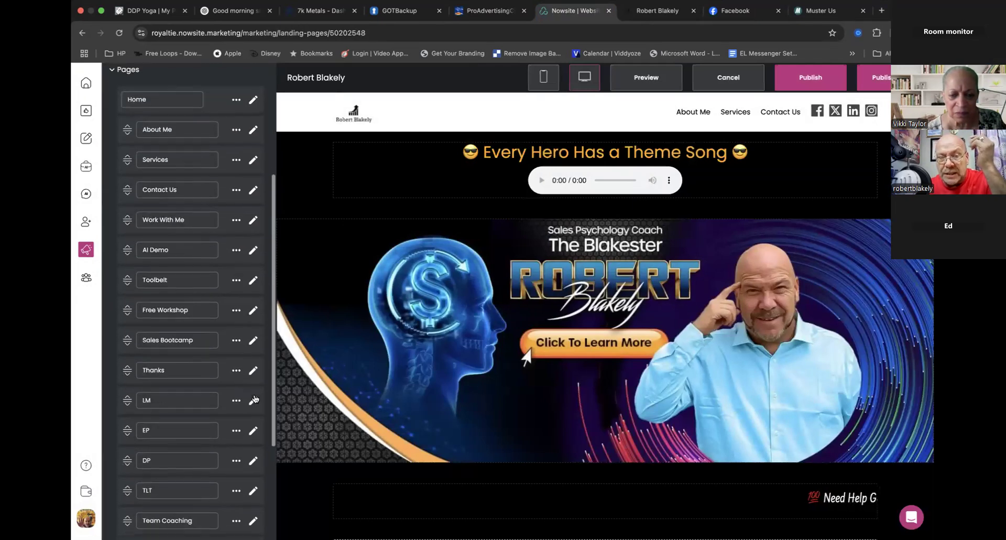
pyautogui.scroll(5, 255, 398)
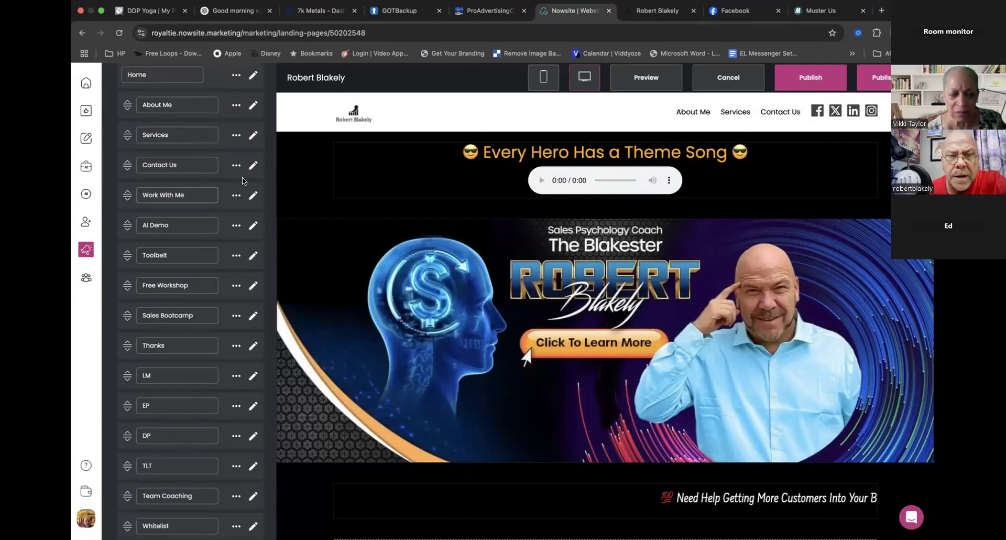
pyautogui.scroll(-3, 242, 271)
pyautogui.scroll(-3, 241, 271)
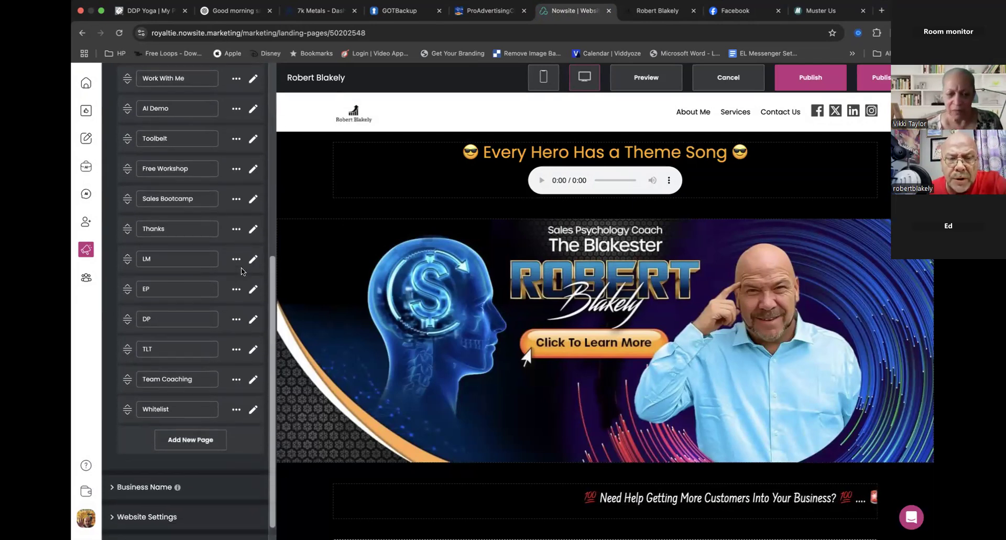
# - Add a new page named "Contact Card" to the end of the website's page list
pyautogui.click(185, 419)
pyautogui.click(185, 419)
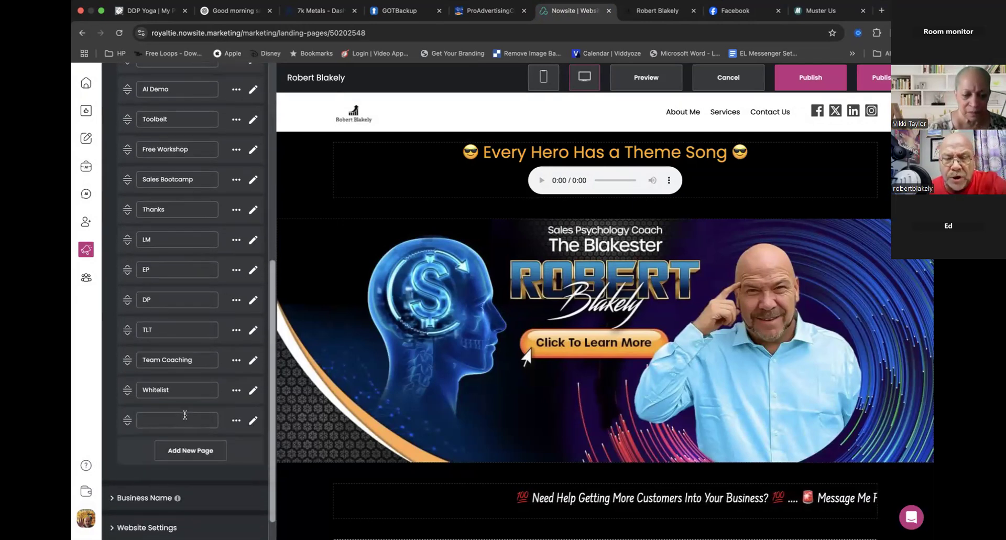
pyautogui.write('Contact Card')
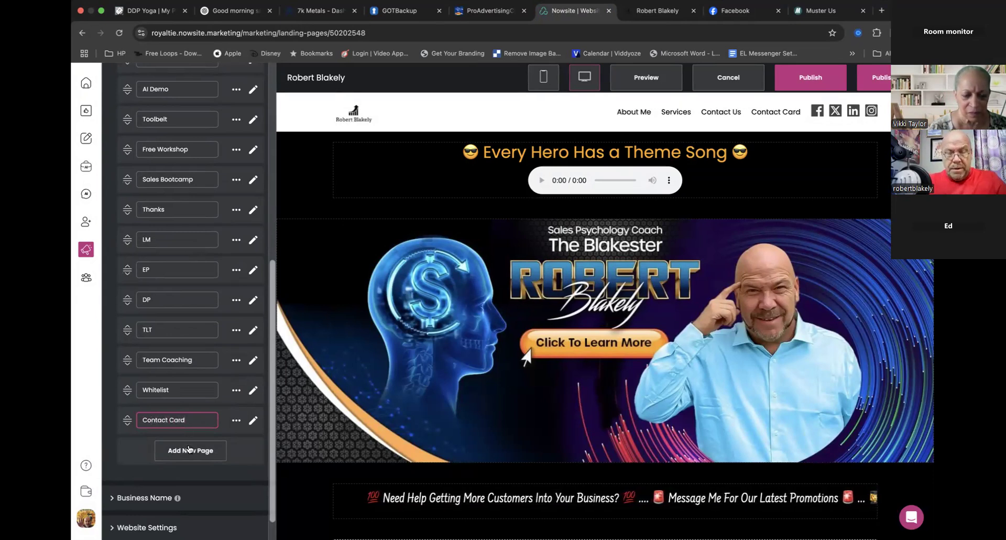
# - Open the Contact Card page for editing and look through the available builder sections, including the Saved Sections
pyautogui.click(253, 420)
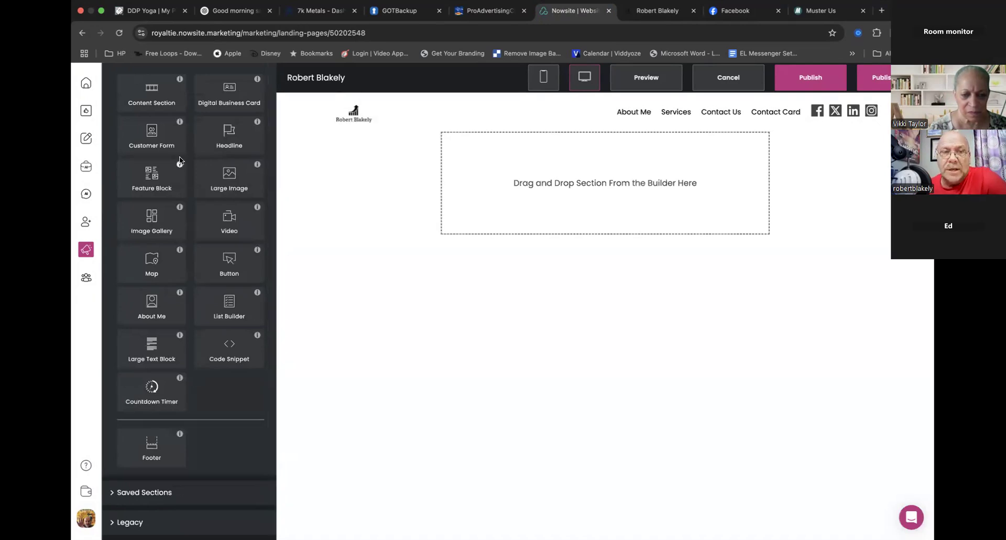
pyautogui.scroll(3, 179, 156)
pyautogui.click(128, 109)
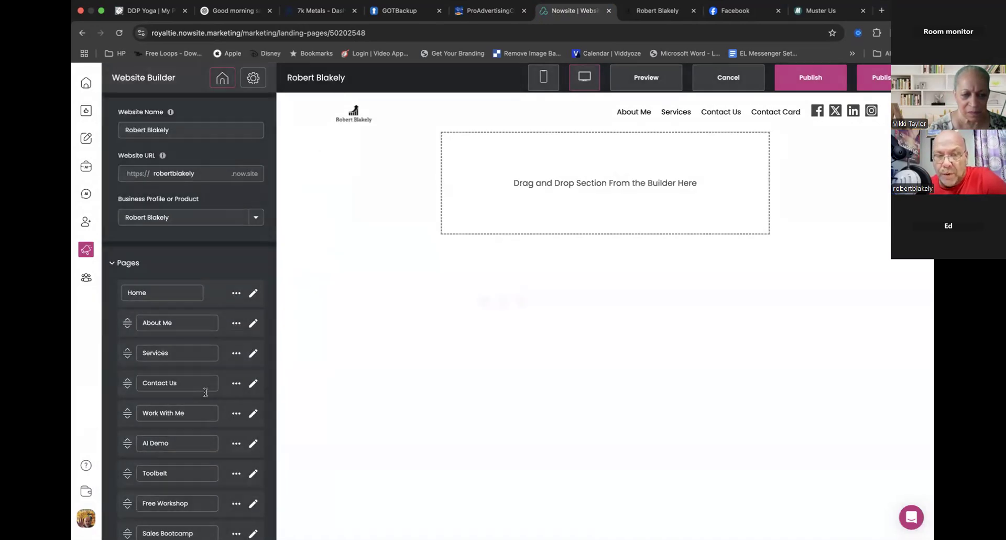
pyautogui.scroll(-6, 216, 419)
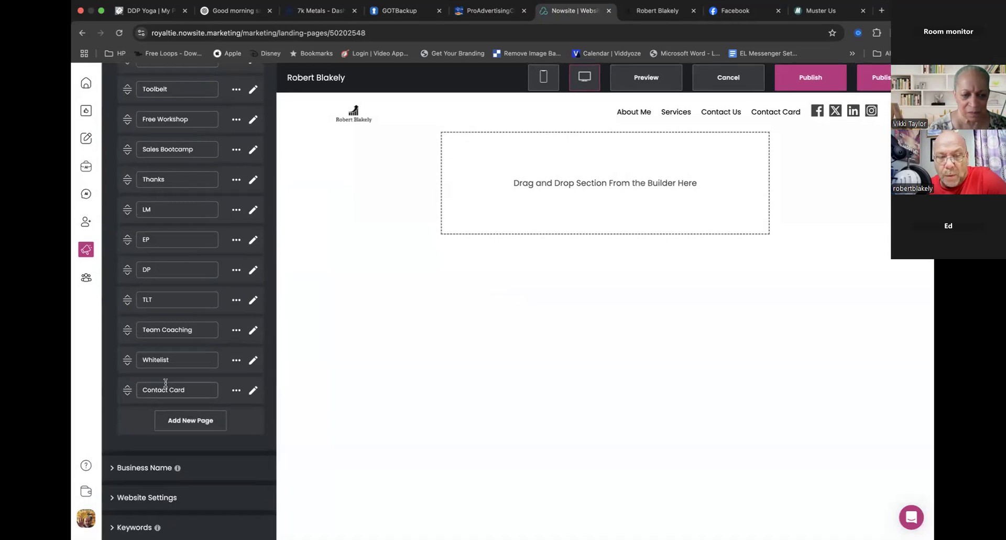
pyautogui.click(253, 392)
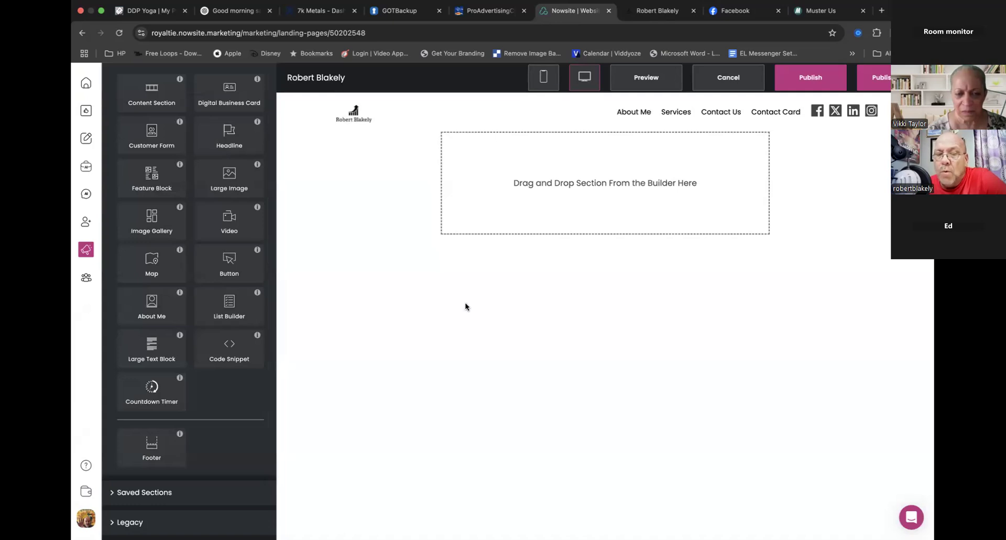
pyautogui.click(168, 494)
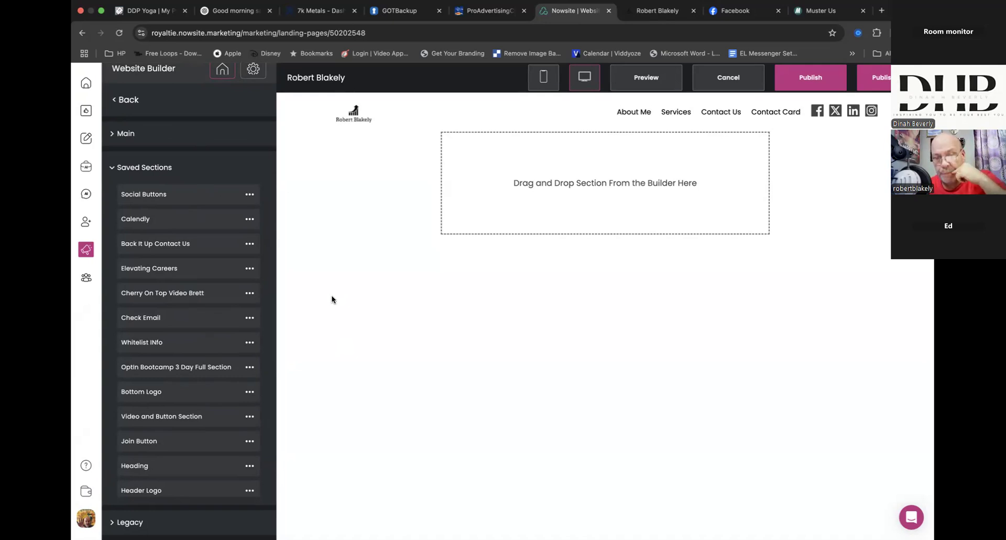
# - Return to the Websites list without saving the changes to the personal website
pyautogui.moveTo(87, 254)
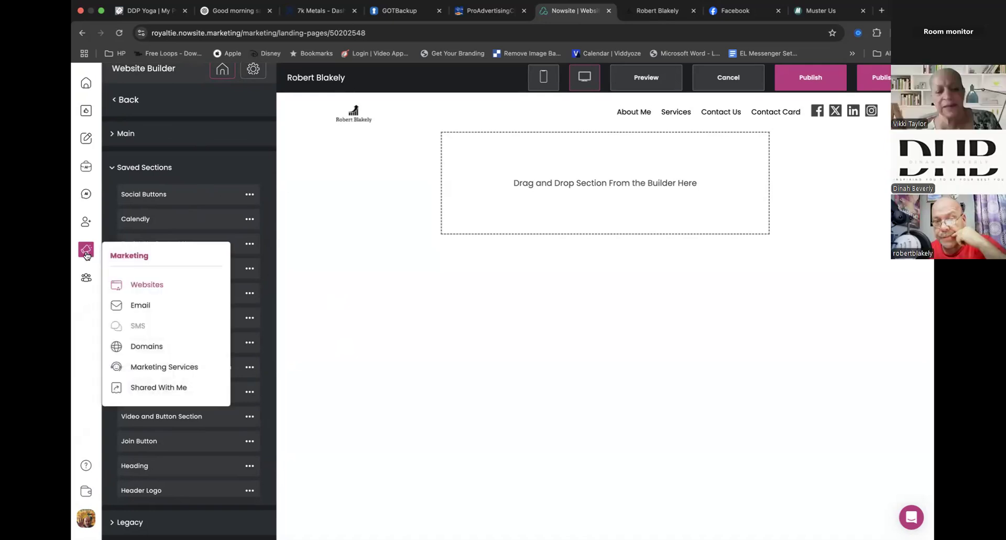
pyautogui.click(146, 284)
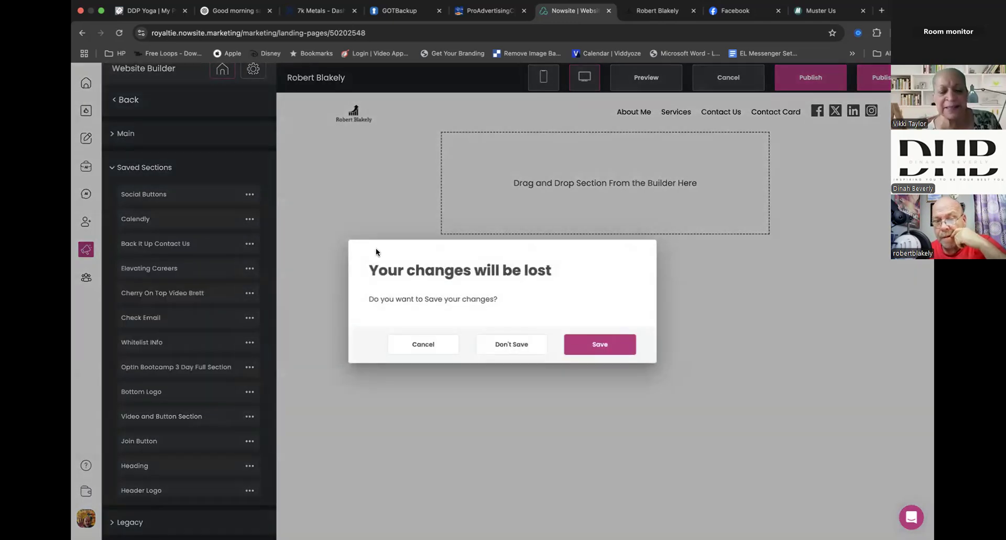
pyautogui.click(507, 344)
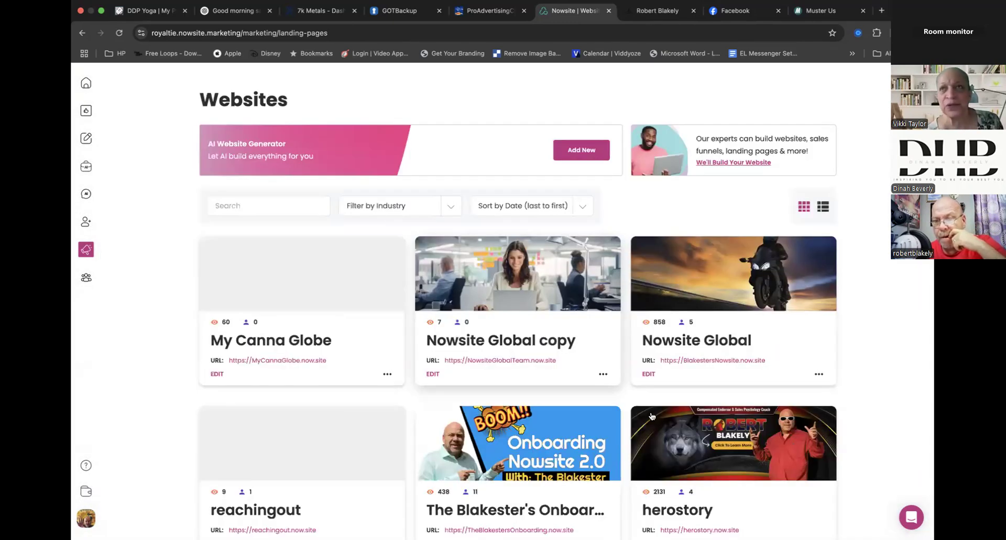
# - Search the Websites list for "contact", clear the search and look through the site cards again
pyautogui.scroll(-5, 651, 414)
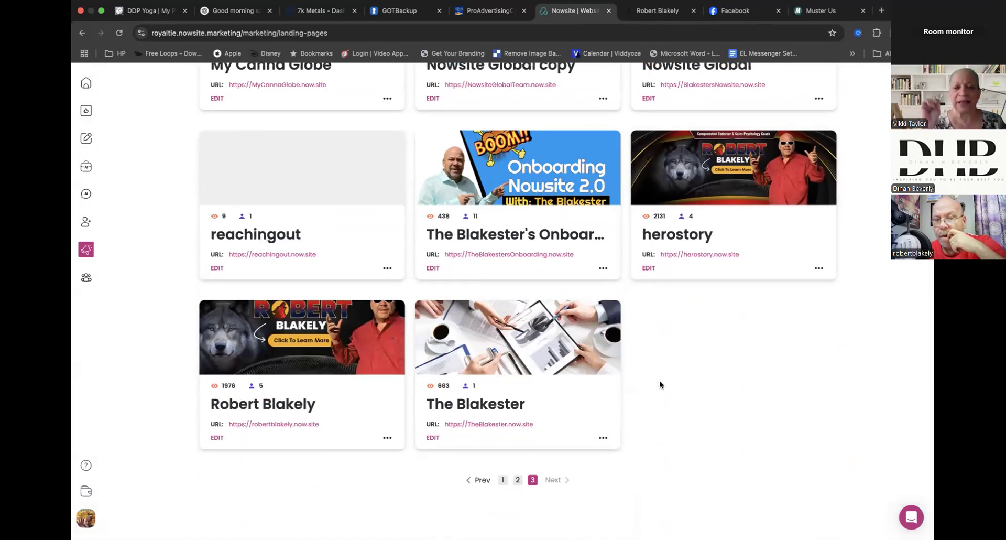
pyautogui.scroll(5, 659, 380)
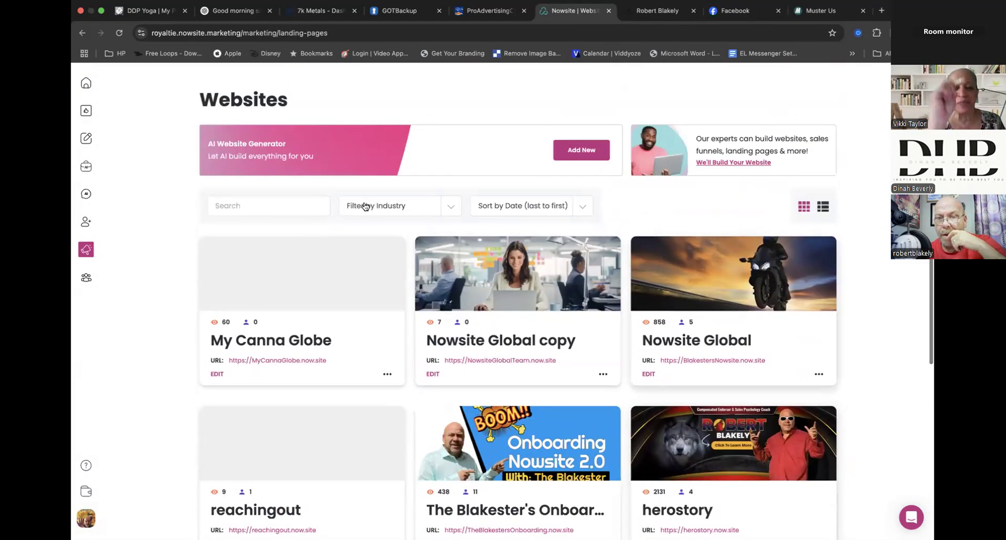
pyautogui.click(321, 205)
pyautogui.write('contact')
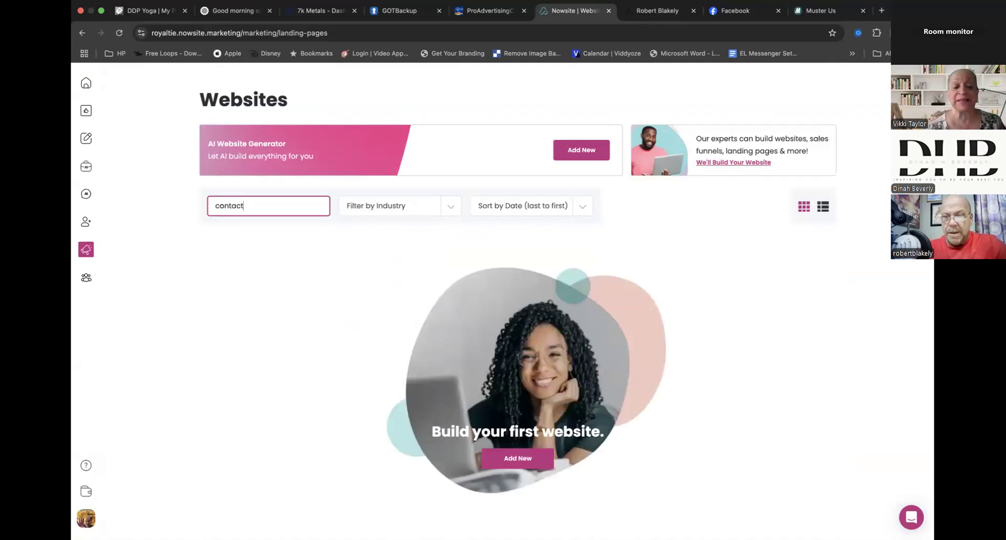
pyautogui.press('BackSpace')
pyautogui.press('BackSpace')
pyautogui.press('BackSpace')
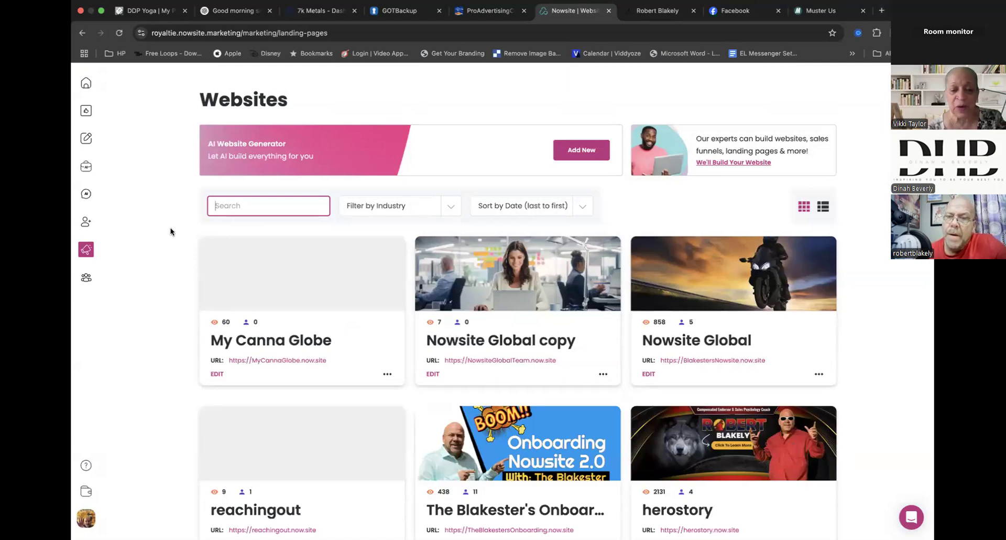
pyautogui.scroll(-5, 170, 231)
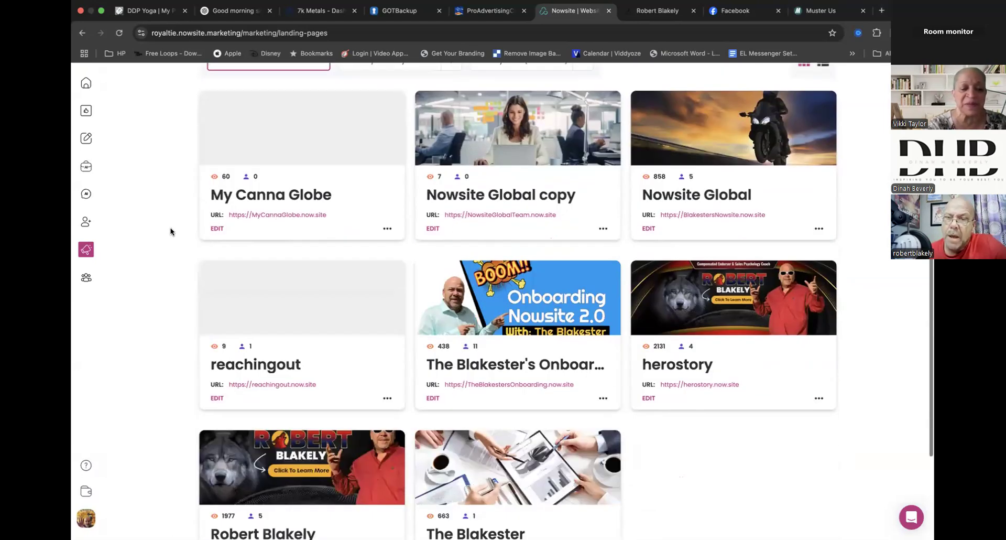
# - Open the personal website in the builder, add a page named "Contact Card" to the end of its list and open that page
pyautogui.click(217, 438)
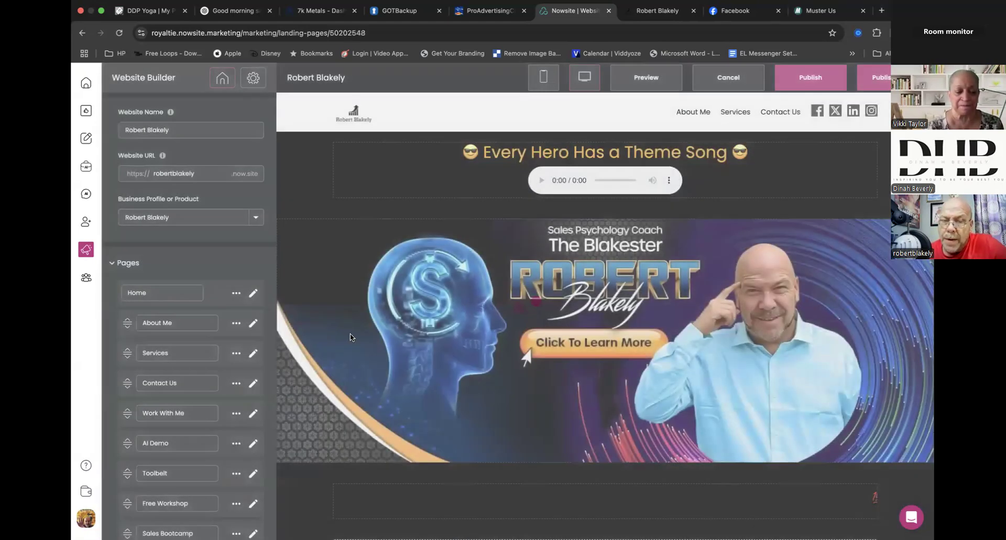
pyautogui.scroll(-2, 350, 309)
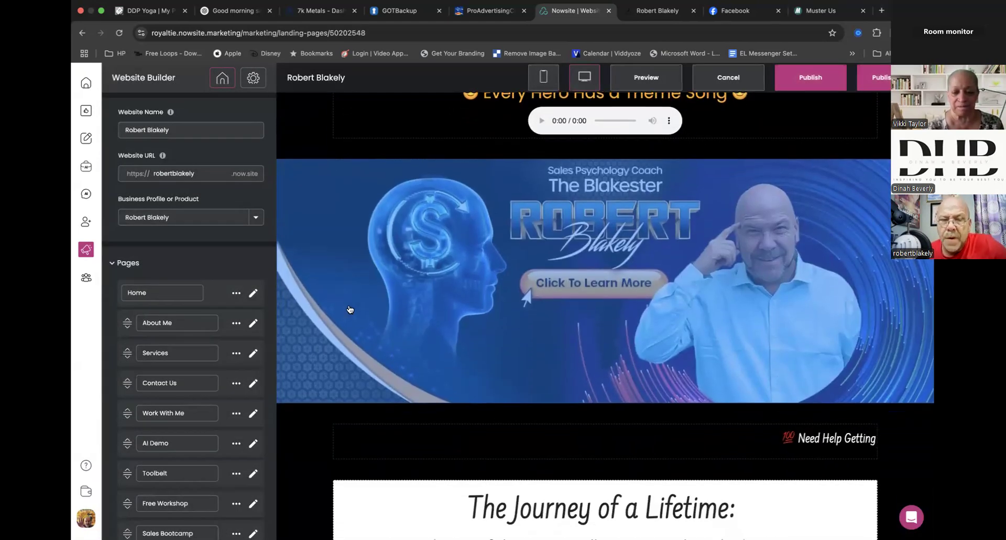
pyautogui.scroll(-7, 239, 404)
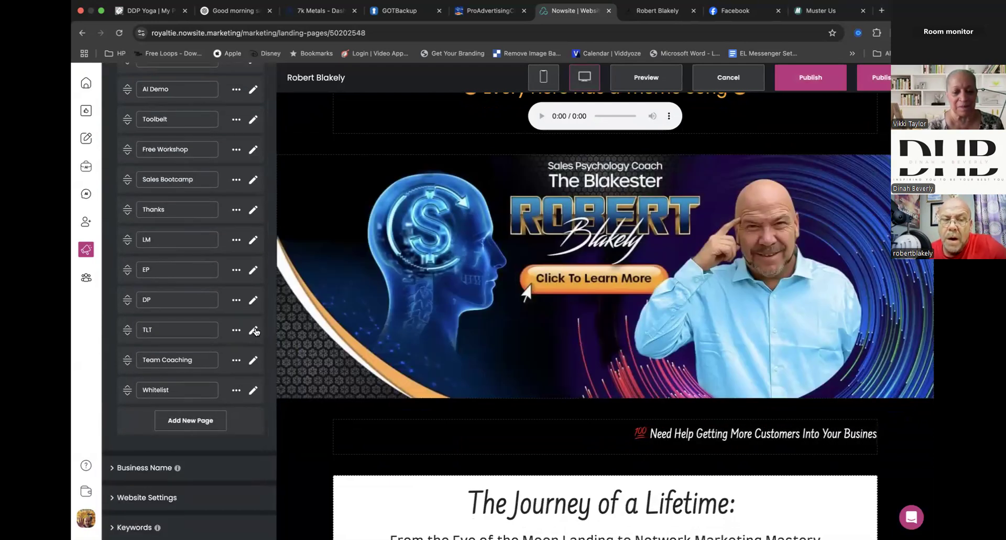
pyautogui.scroll(3, 256, 335)
pyautogui.scroll(-3, 256, 332)
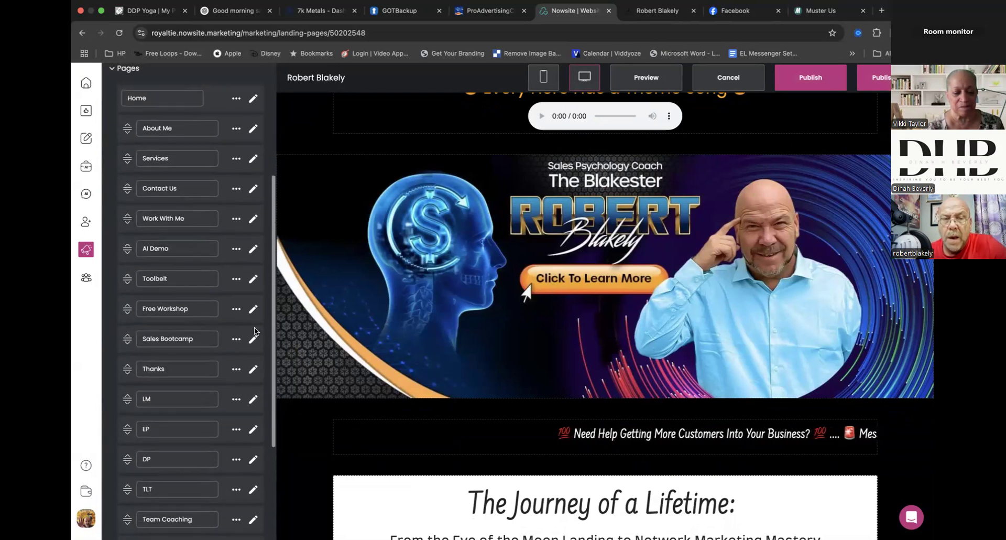
pyautogui.click(189, 422)
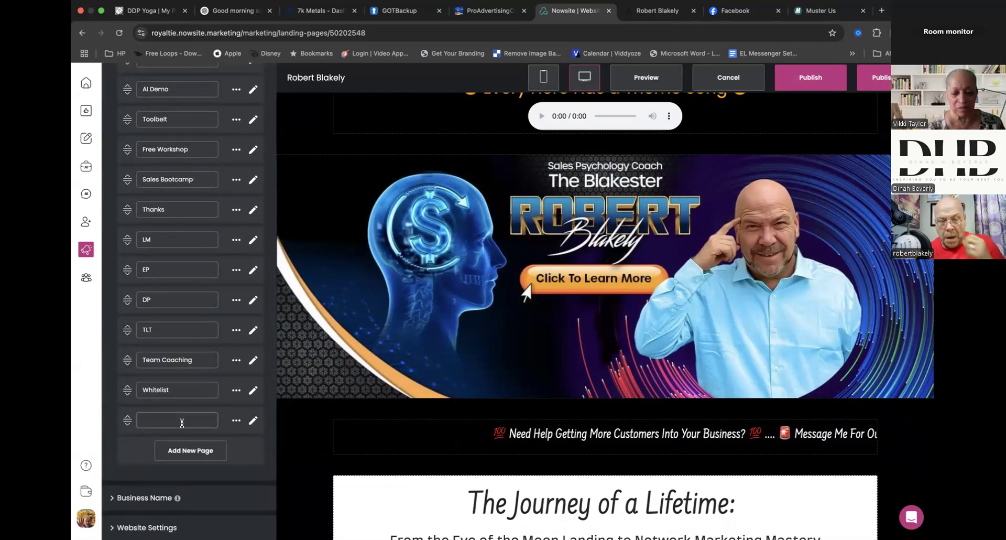
pyautogui.write('Cintact Card')
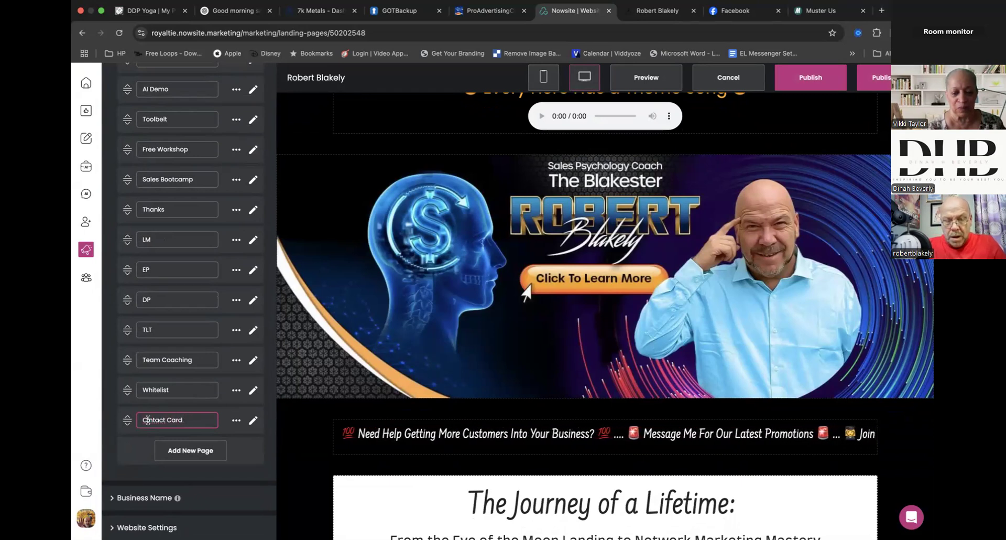
pyautogui.press('BackSpace')
pyautogui.write('o')
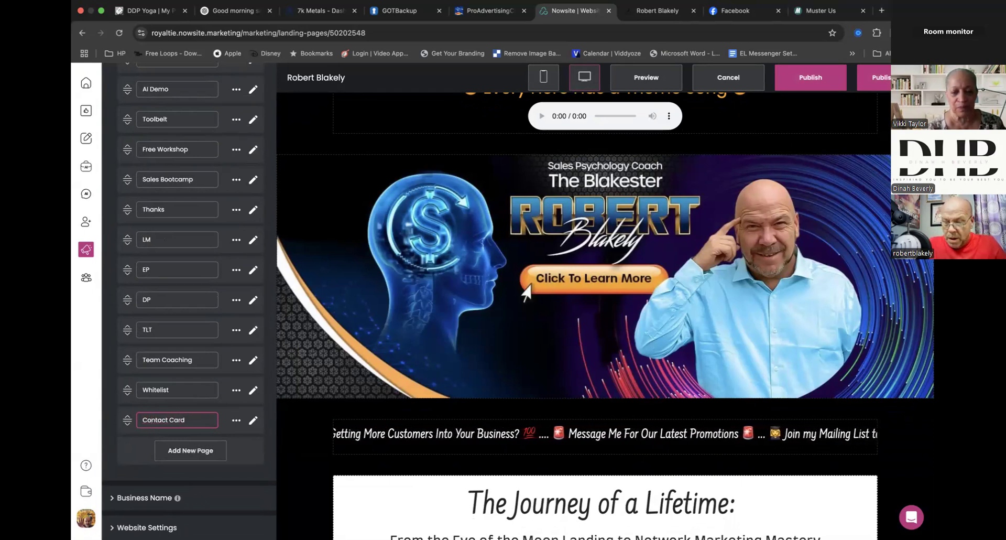
pyautogui.click(252, 422)
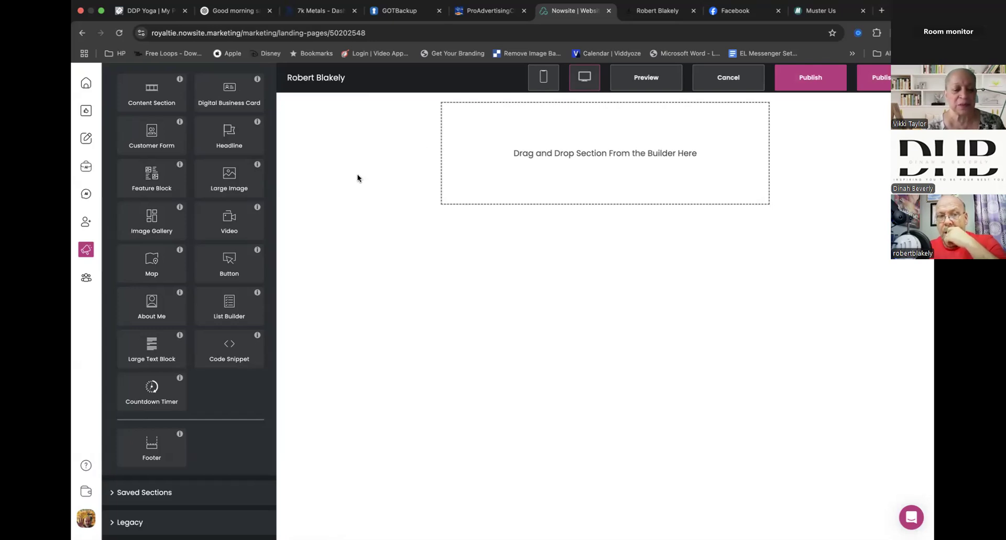
# - Go to Teams and open the content of Team How To
pyautogui.click(86, 279)
pyautogui.click(495, 342)
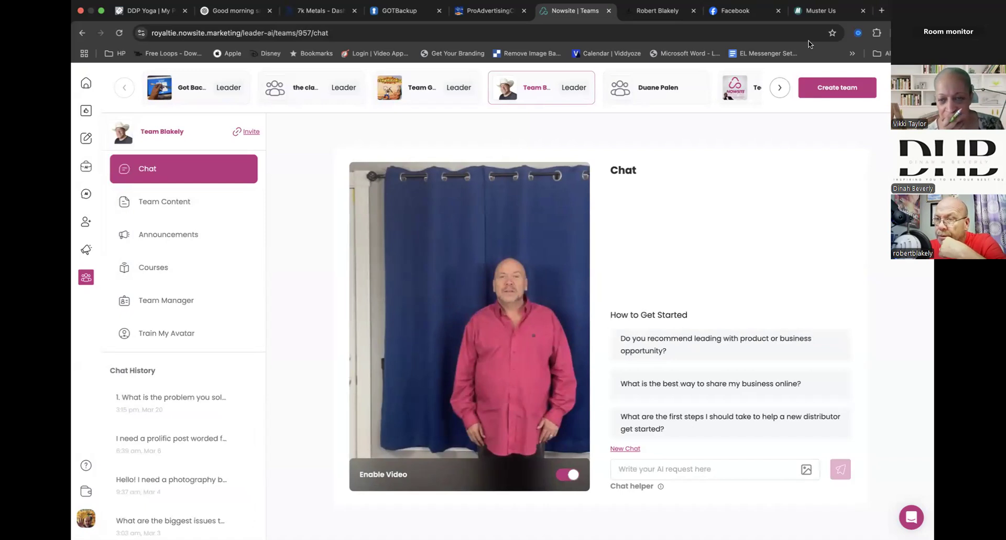
pyautogui.click(780, 87)
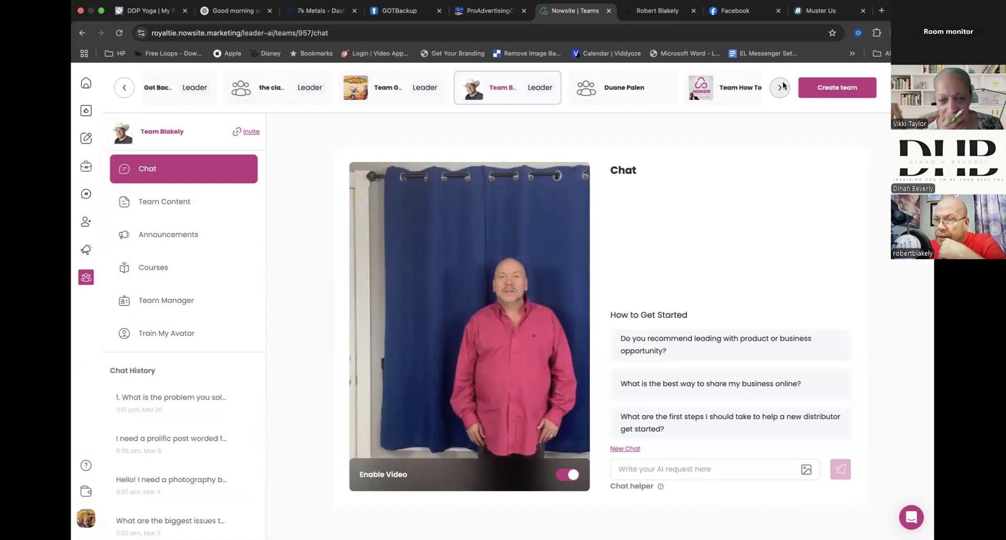
pyautogui.click(487, 92)
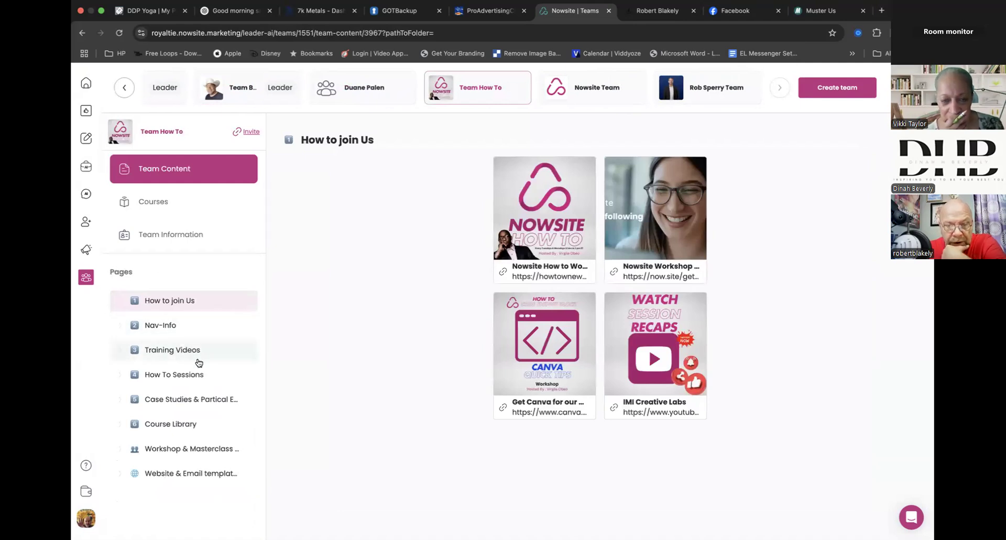
# - Look through the training materials on the team's Case Studies & Partical Exercices page
pyautogui.click(210, 401)
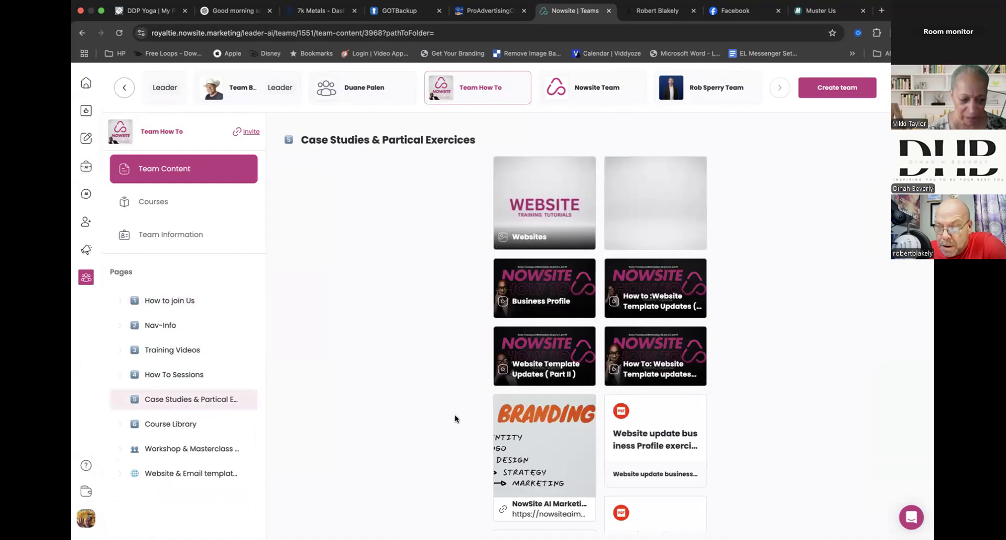
pyautogui.scroll(-4, 454, 416)
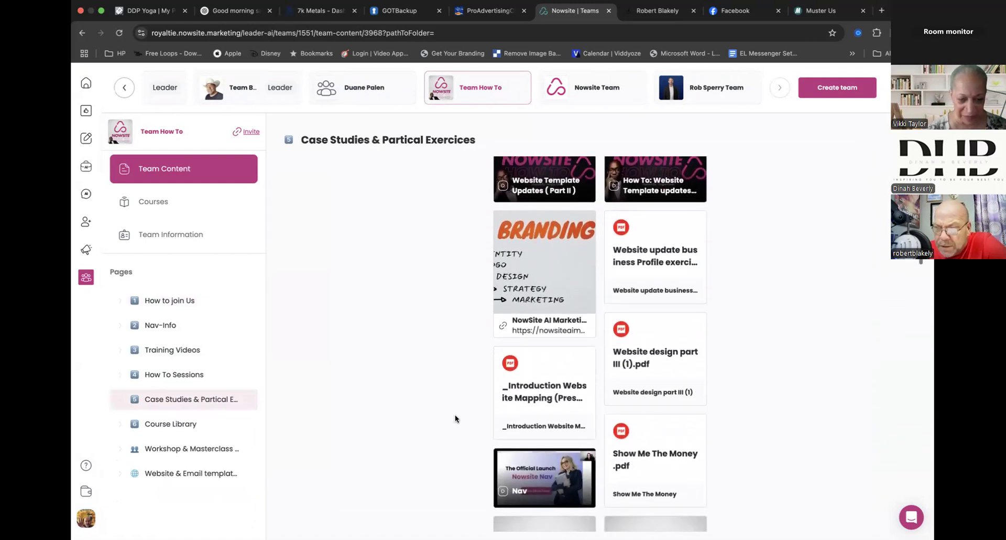
pyautogui.scroll(-5, 455, 418)
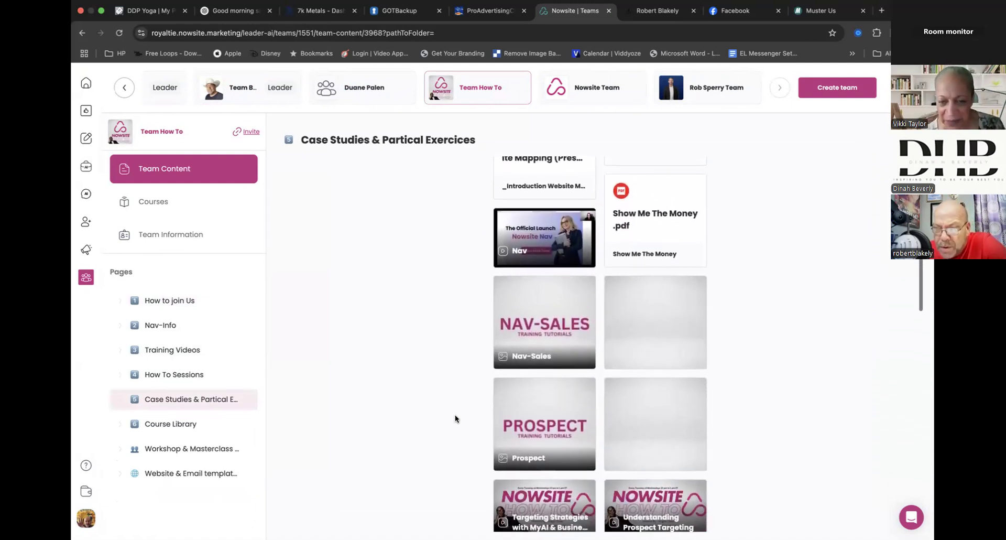
pyautogui.scroll(-5, 455, 416)
pyautogui.scroll(-8, 455, 418)
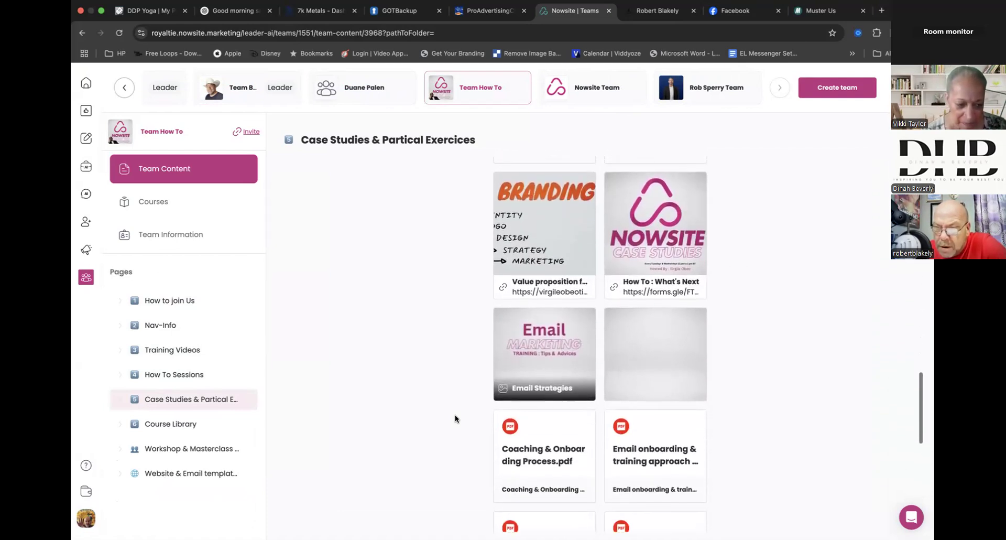
pyautogui.scroll(-4, 455, 418)
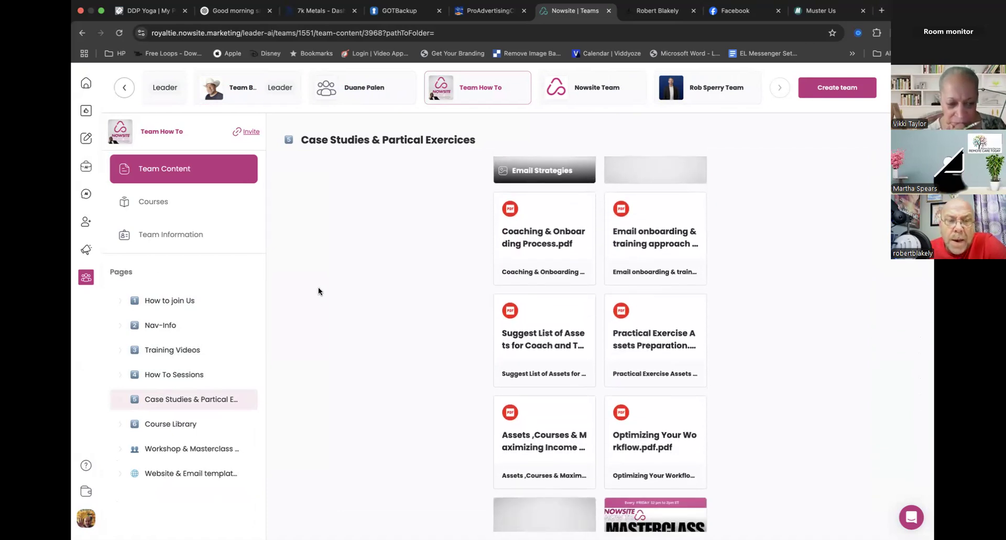
# - Open the My Digital Card template from the Website & Email templates page, review its Add To My Websites options and close them without submitting
pyautogui.click(197, 475)
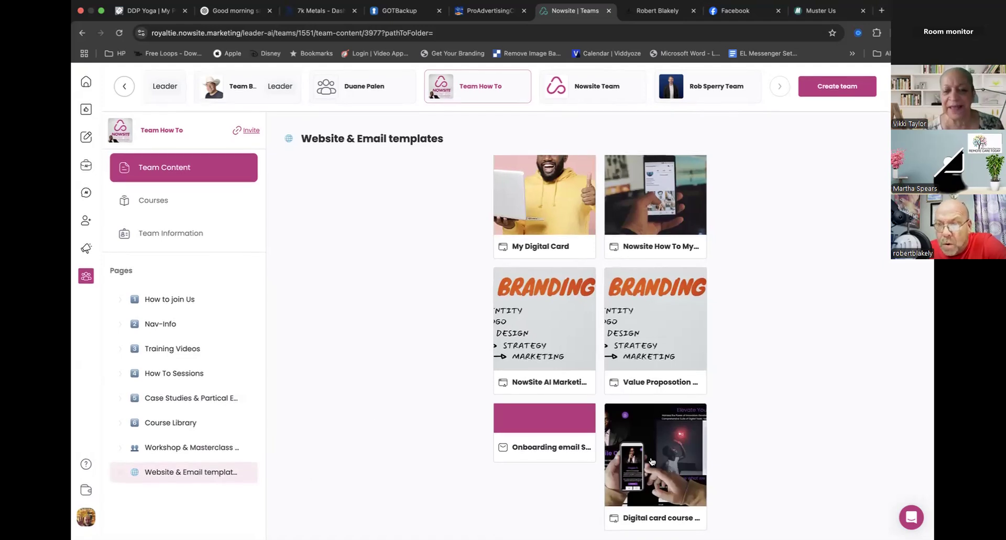
pyautogui.click(549, 227)
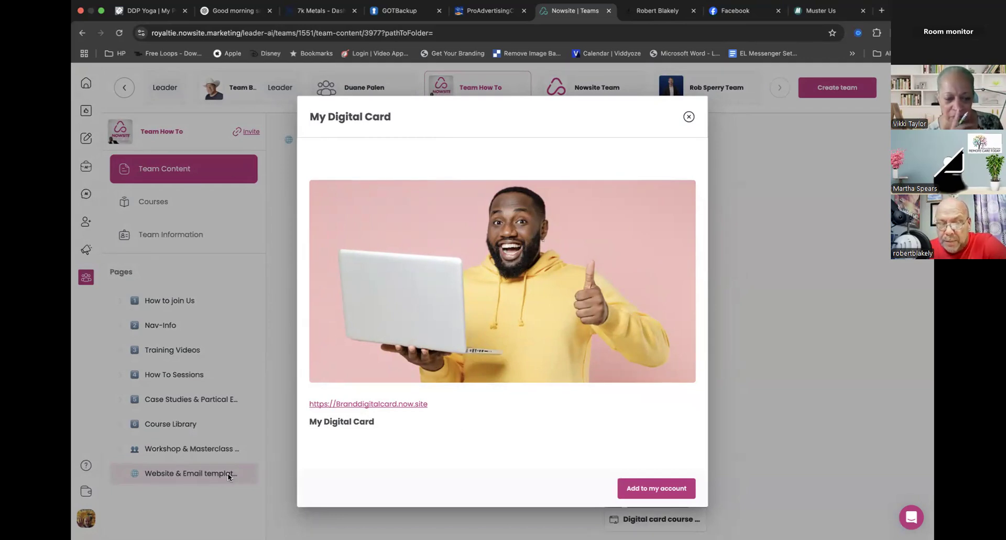
pyautogui.click(644, 493)
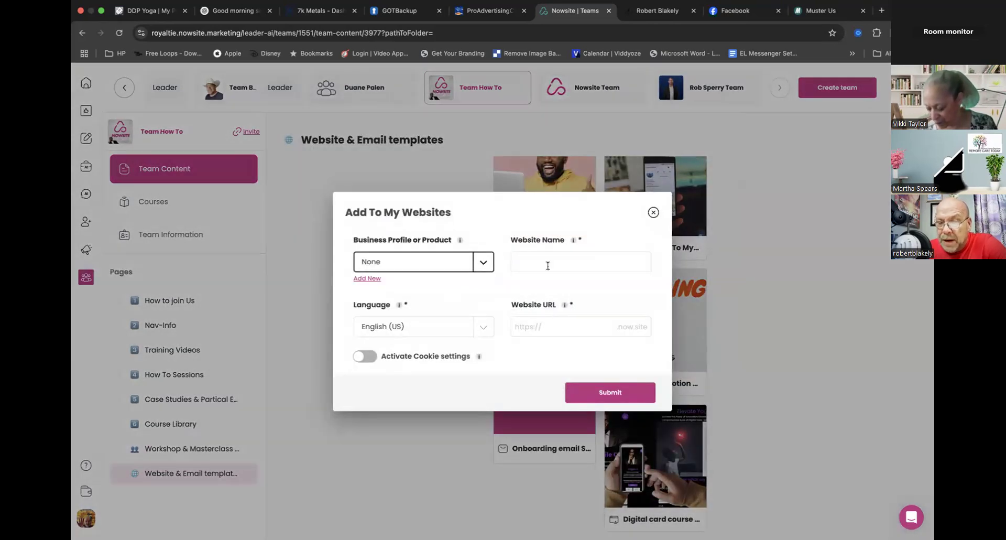
pyautogui.click(482, 264)
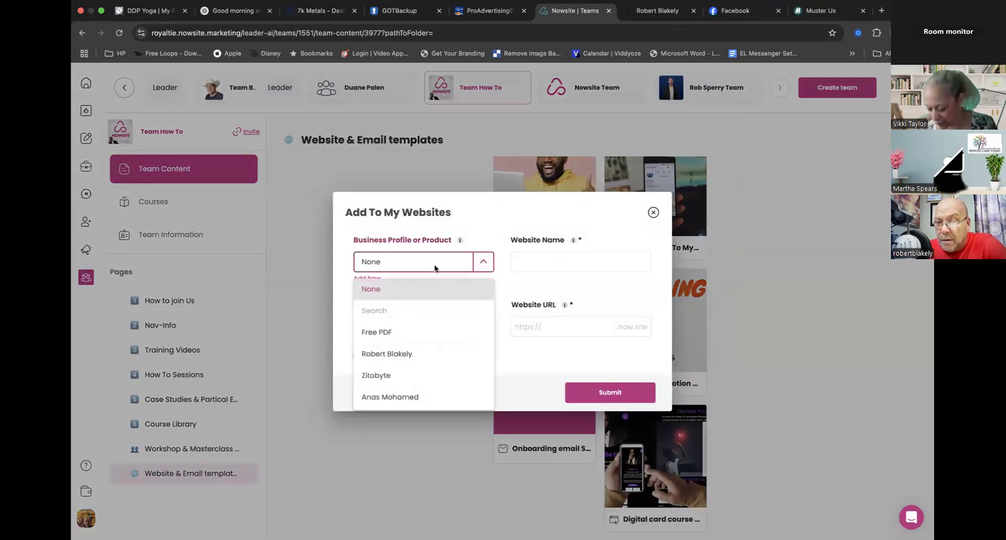
pyautogui.click(499, 285)
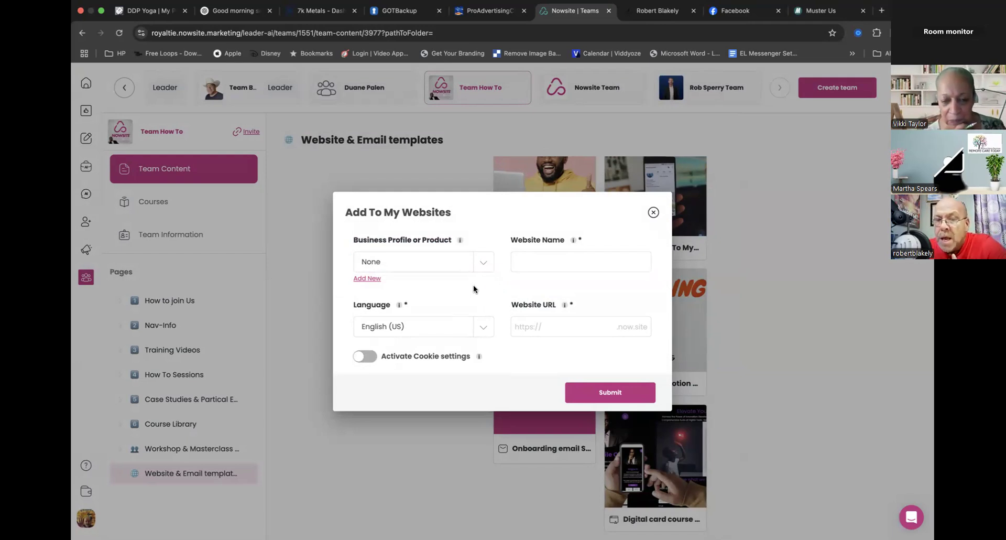
pyautogui.click(559, 326)
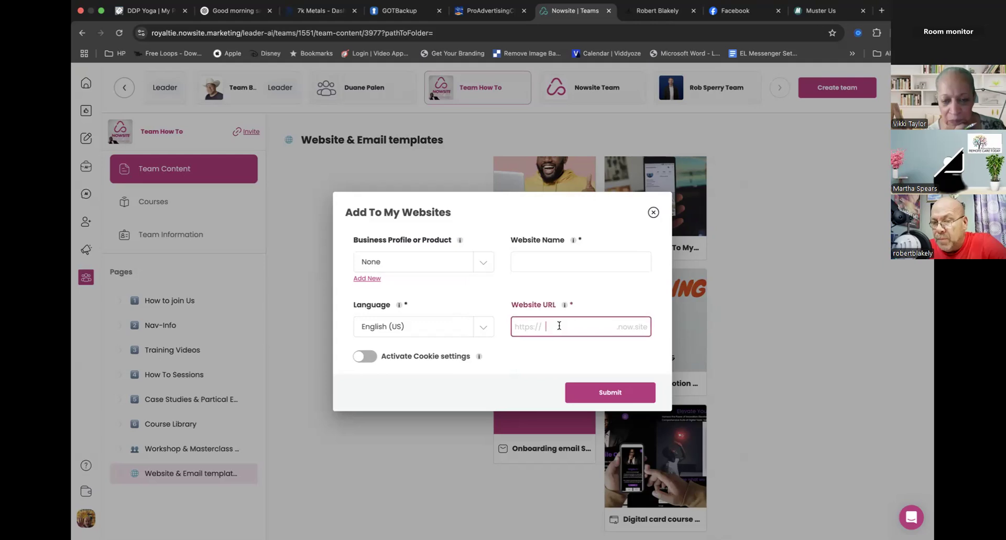
pyautogui.click(654, 213)
# - Return to the Websites list and reopen the personal website for editing
pyautogui.moveTo(86, 249)
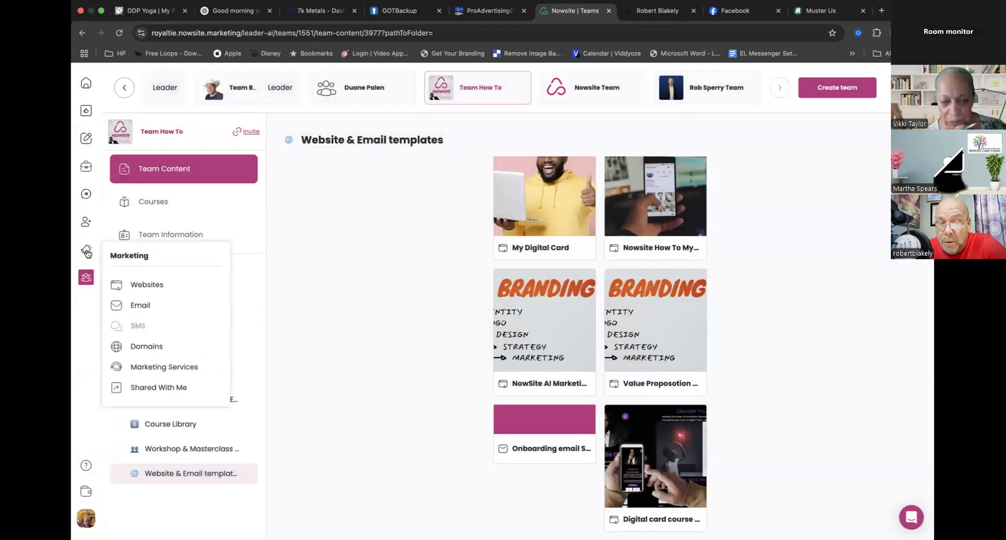
pyautogui.click(137, 278)
pyautogui.scroll(-5, 414, 440)
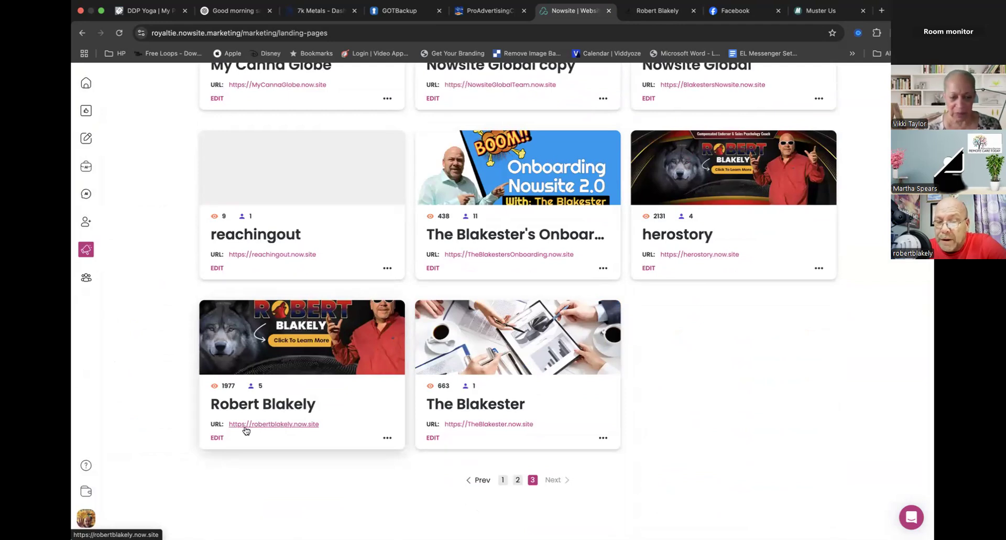
pyautogui.click(217, 438)
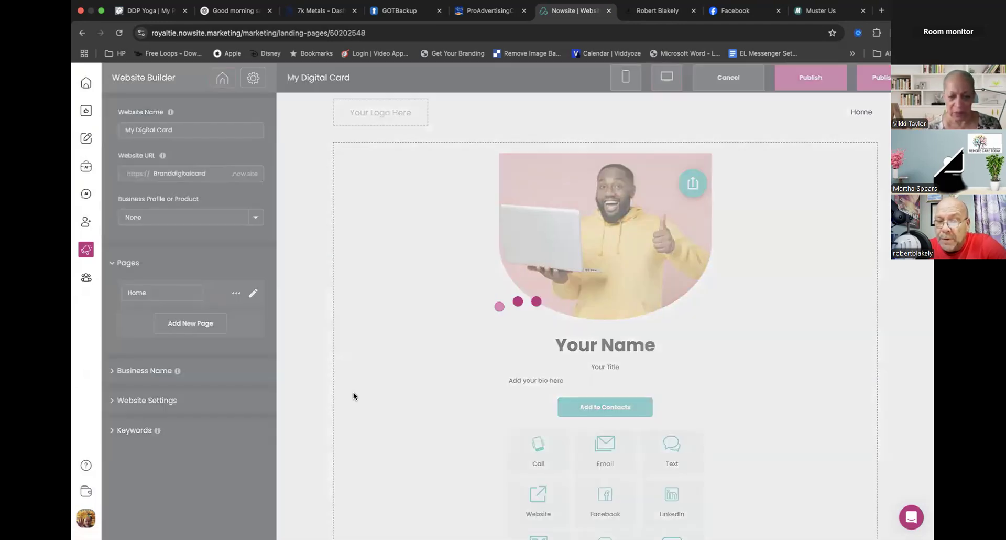
# - Add a new page after Whitelist in the website's page list and name it "Contact Card"
pyautogui.scroll(-6, 253, 425)
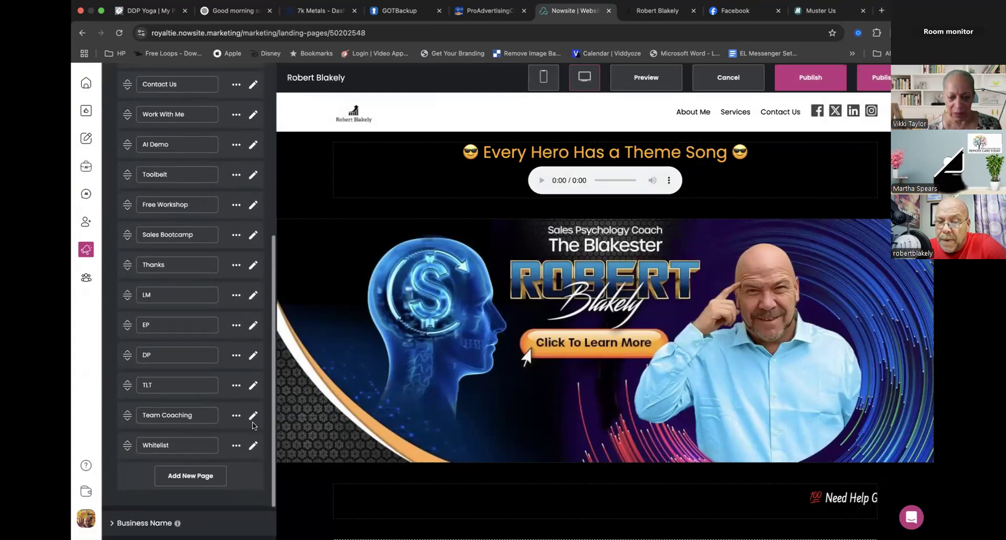
pyautogui.click(180, 469)
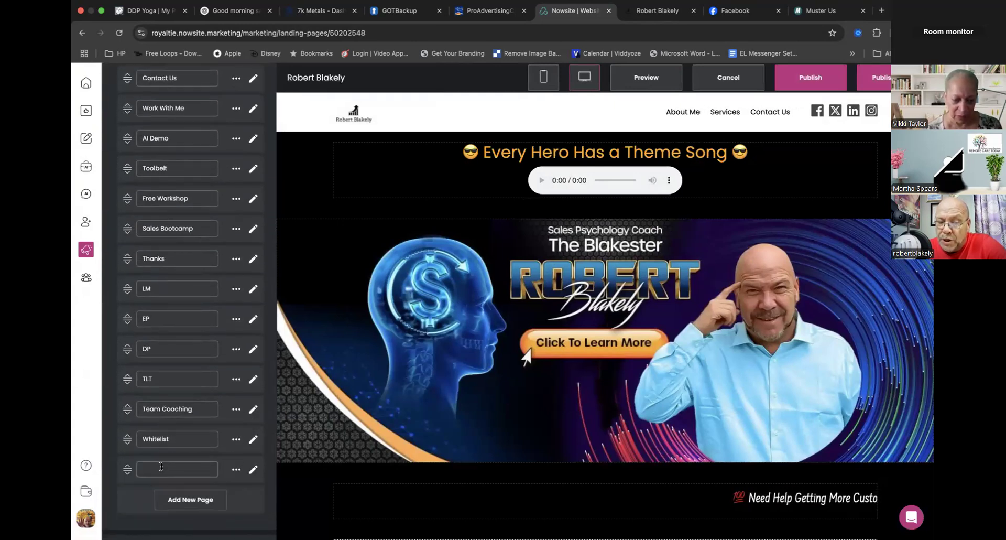
pyautogui.write('Contact VCard')
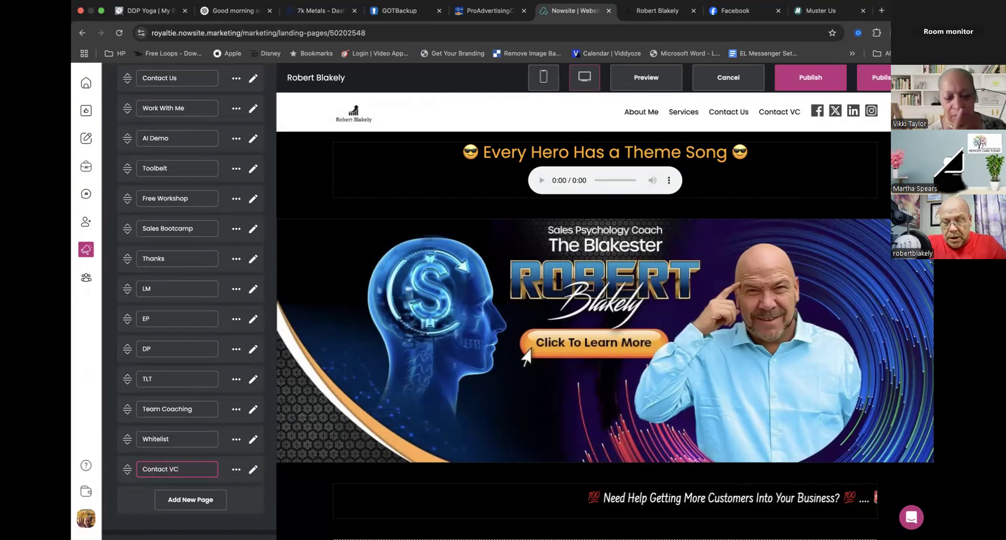
pyautogui.press('BackSpace')
pyautogui.press('BackSpace')
pyautogui.press('BackSpace')
pyautogui.press('BackSpace')
pyautogui.press('BackSpace')
pyautogui.write('Card')
# - Open the Contact Card page for editing, insert the saved section "Contact Me" into its empty area and review the inserted layout
pyautogui.click(253, 469)
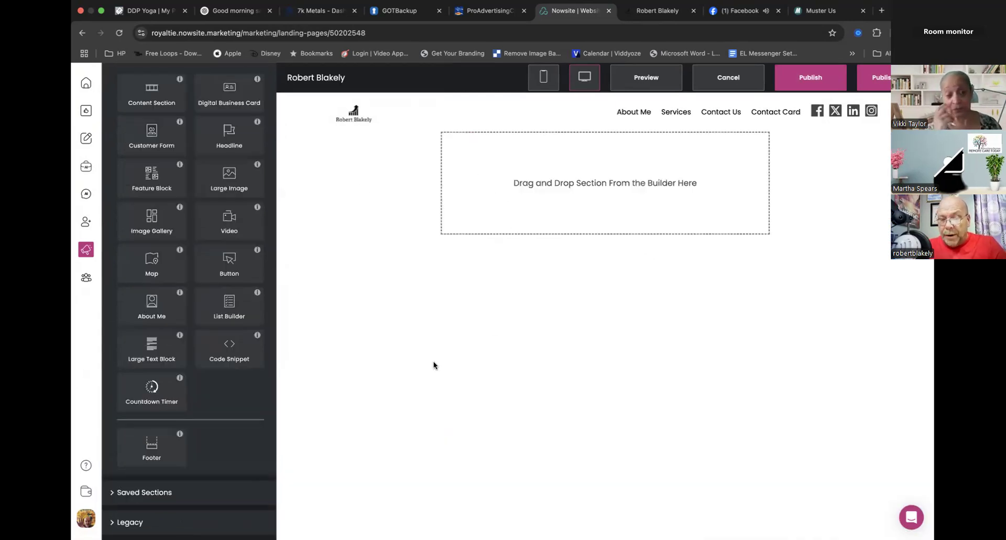
pyautogui.click(164, 492)
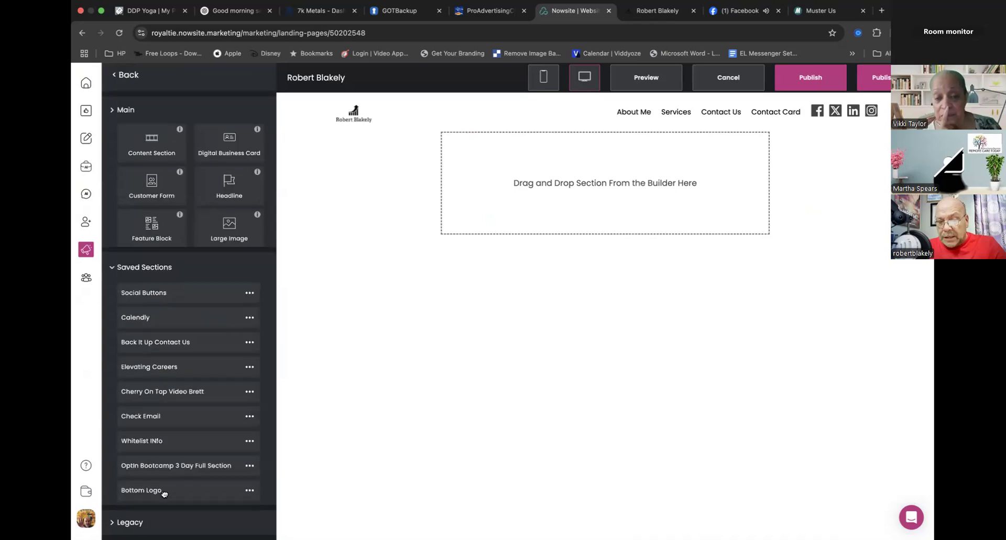
pyautogui.scroll(-15, 214, 362)
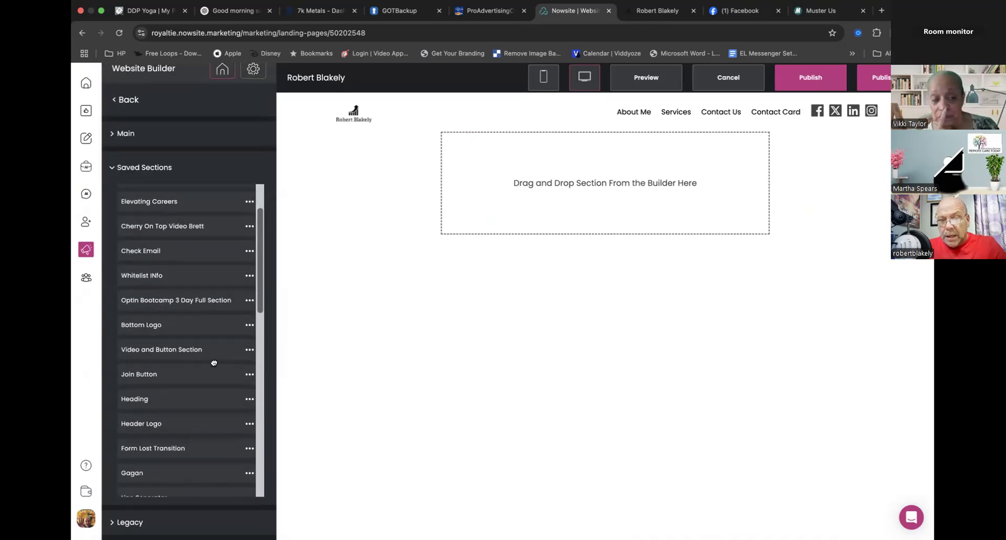
pyautogui.scroll(-2, 214, 363)
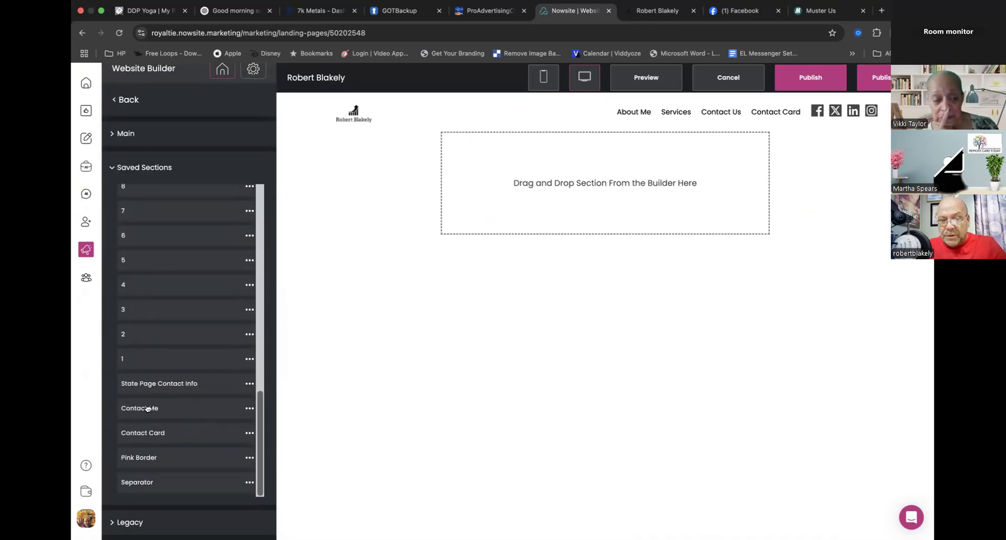
pyautogui.moveTo(187, 406); pyautogui.dragTo(538, 182)
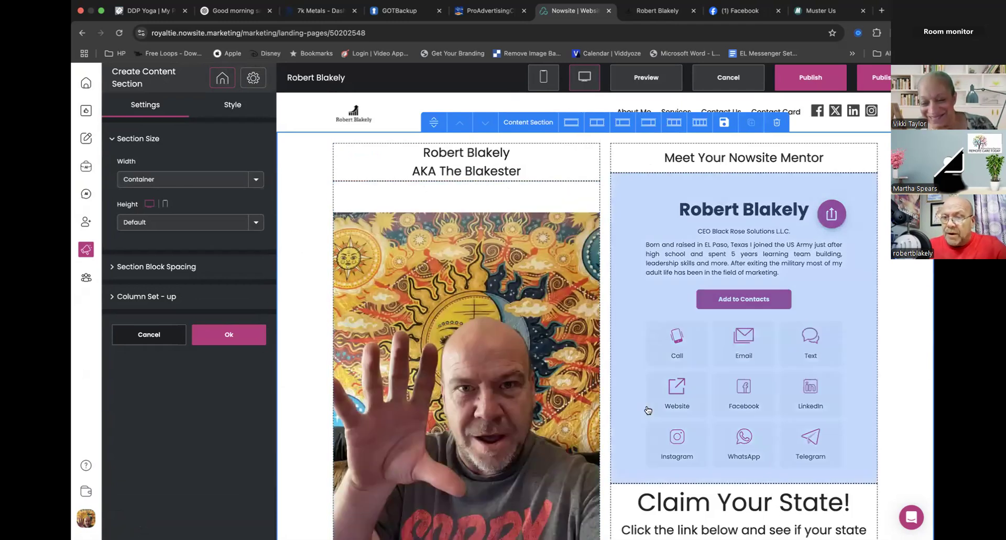
pyautogui.scroll(-2, 588, 446)
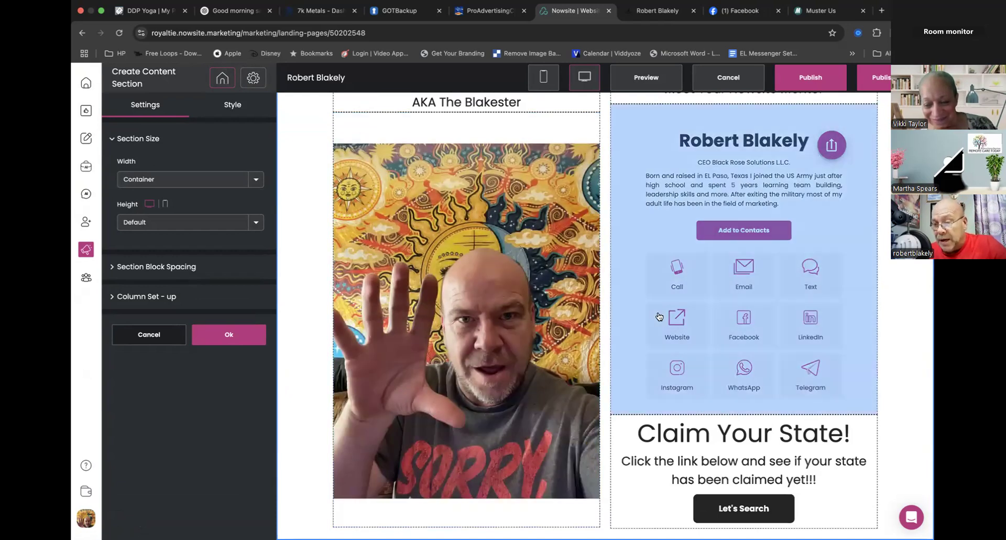
pyautogui.scroll(2, 659, 316)
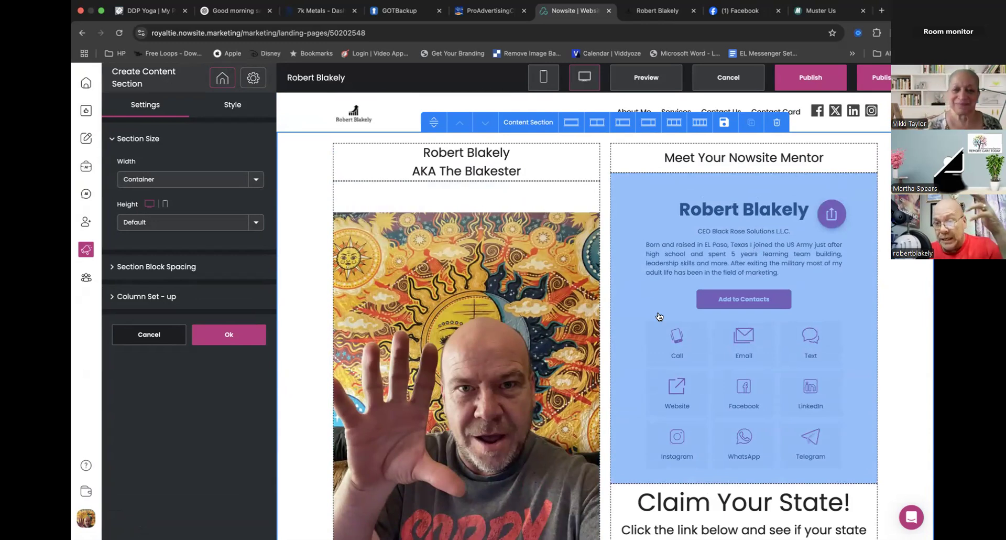
# - Confirm the inserted content section's settings on the Contact Card page, keeping the Container width and Default height
pyautogui.click(717, 256)
pyautogui.click(576, 342)
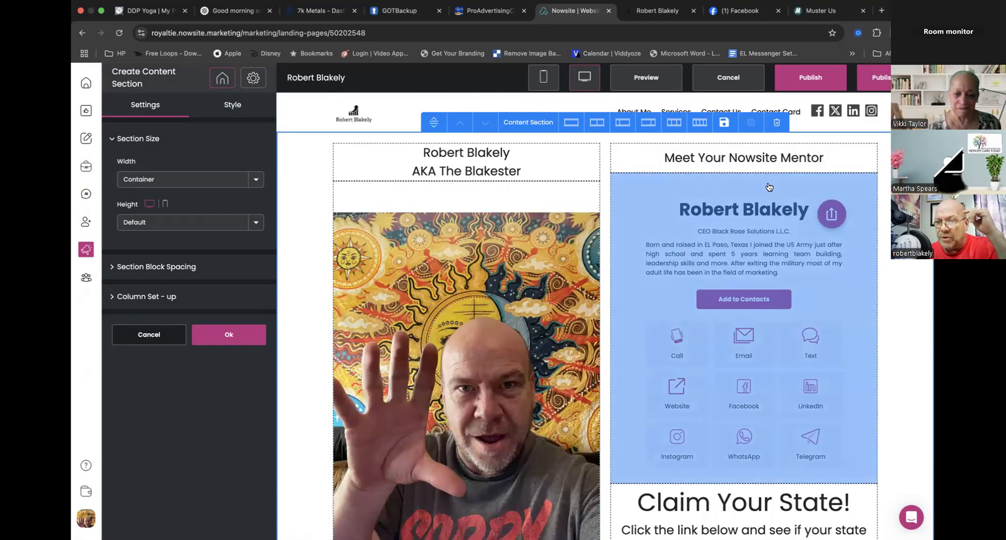
pyautogui.click(725, 266)
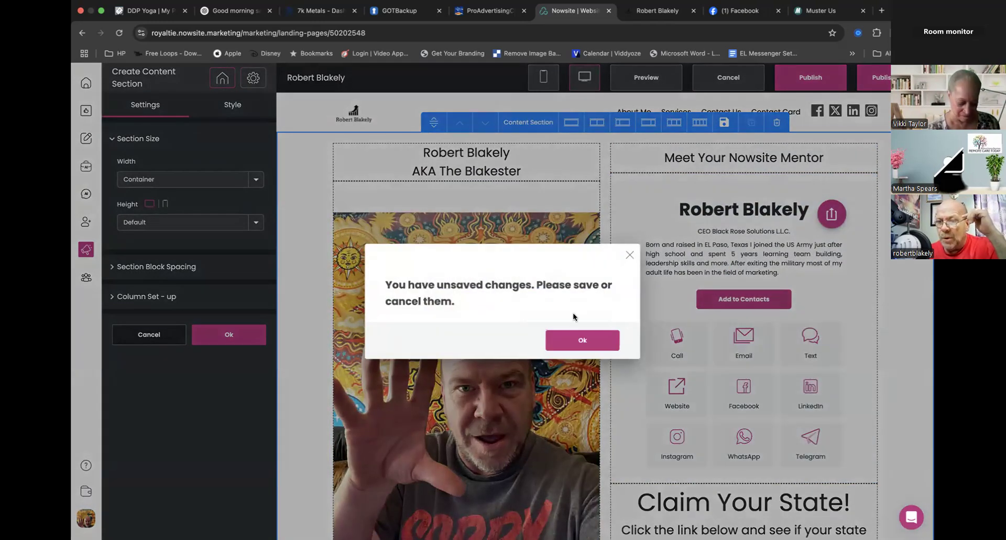
pyautogui.click(576, 341)
pyautogui.click(229, 334)
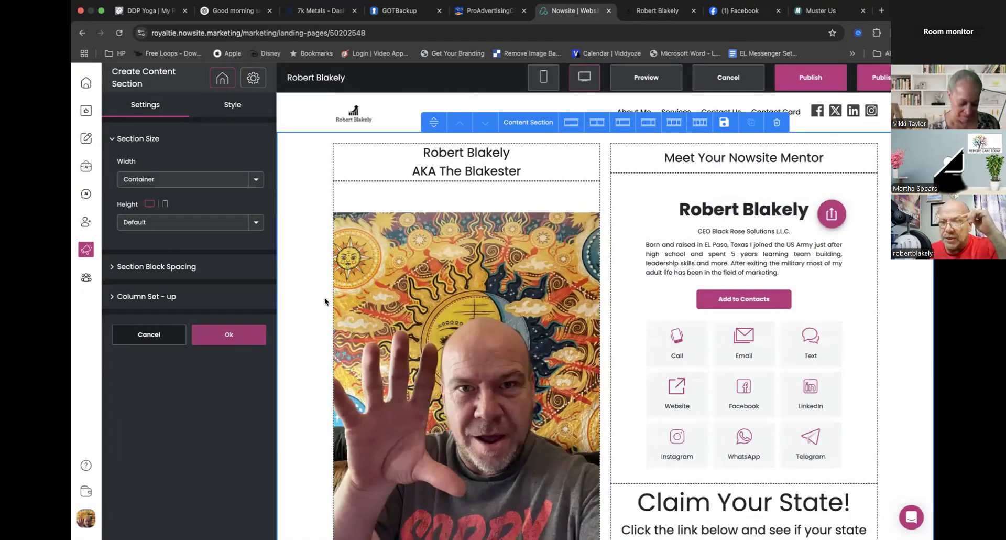
# - Open the digital business card block for editing, view its image library and close it without adding an image
pyautogui.click(677, 227)
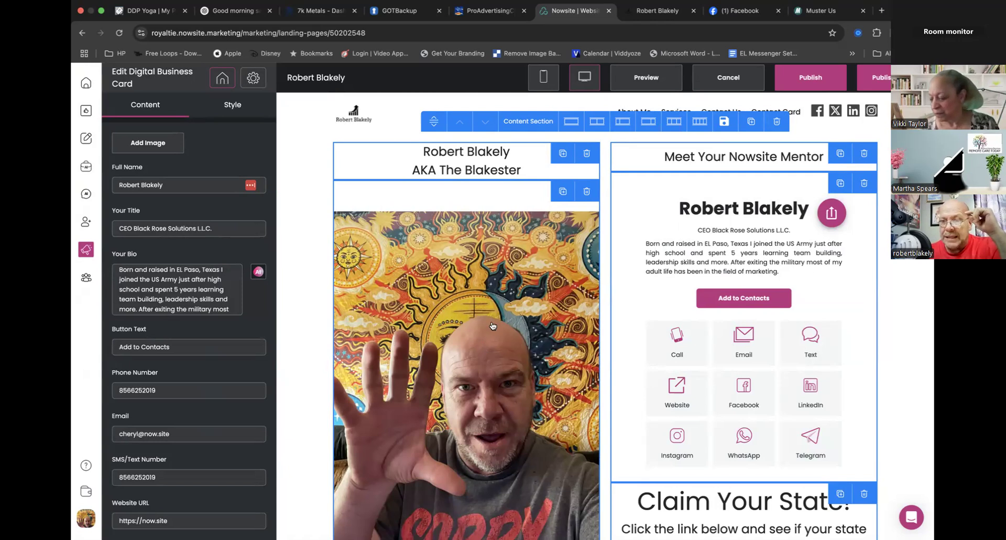
pyautogui.click(149, 143)
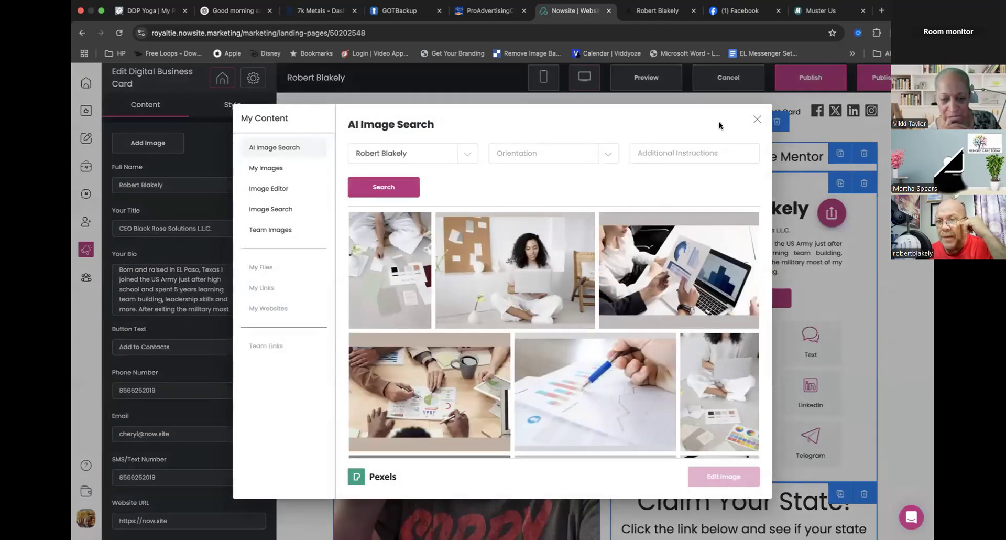
pyautogui.click(757, 119)
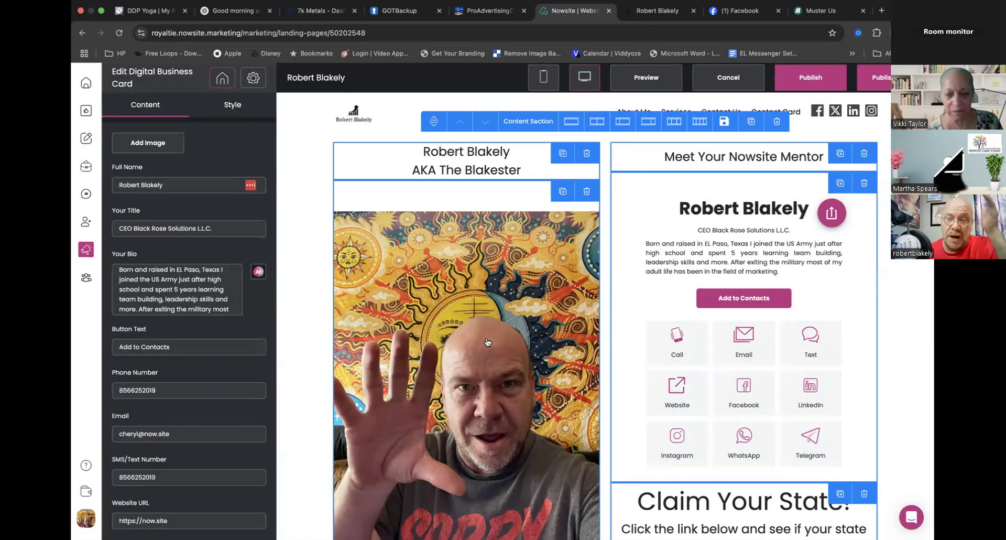
pyautogui.scroll(-2, 750, 237)
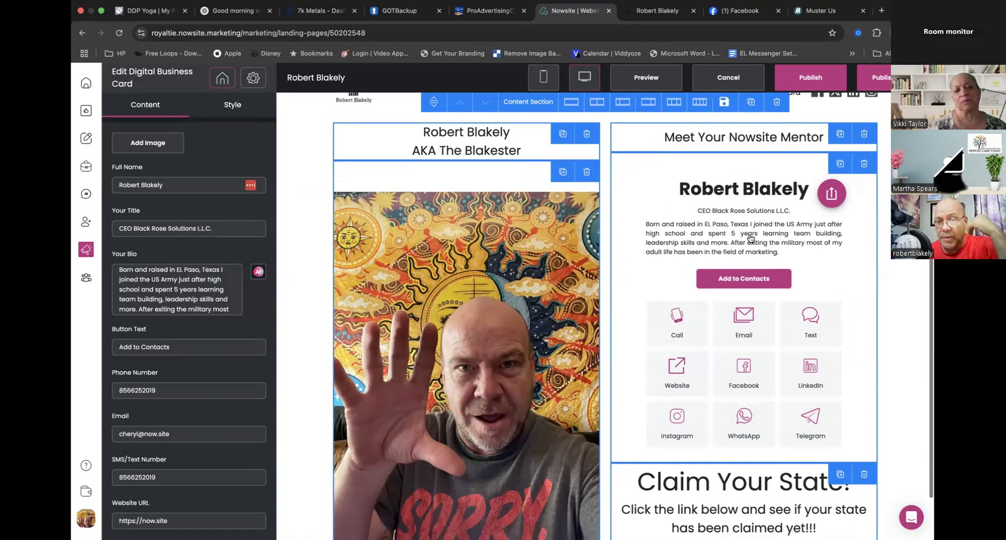
pyautogui.scroll(2, 750, 237)
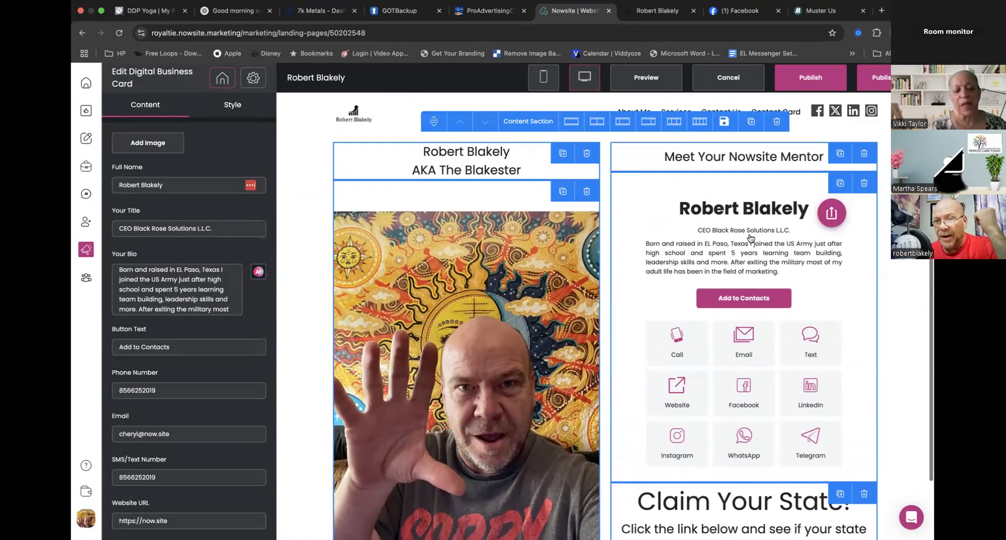
# - Publish the website, preview the live site and open its Contact Card page
pyautogui.click(806, 82)
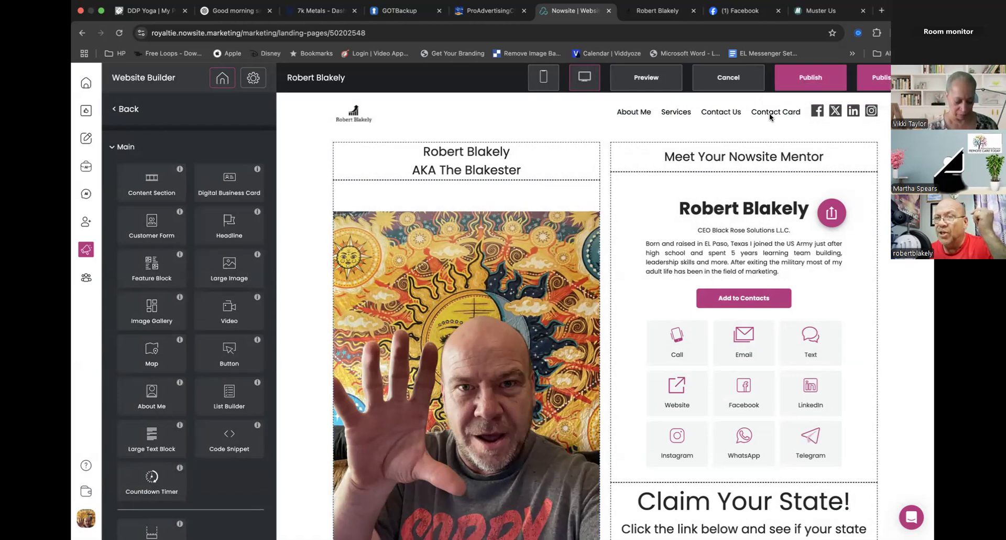
pyautogui.click(644, 83)
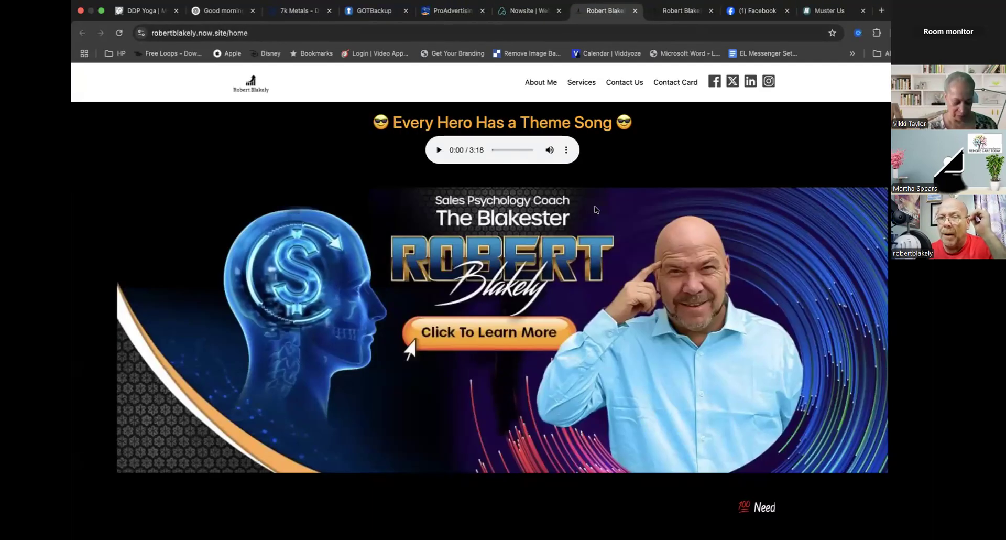
pyautogui.click(664, 85)
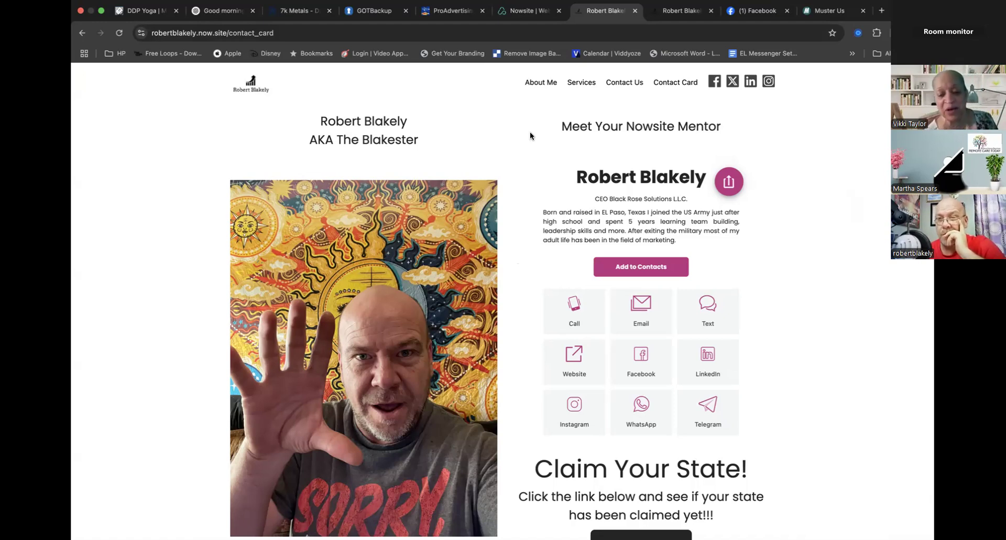
# - Return to the Nowsite builder, open Team How To's Website & Email templates and start adding the My Digital Card template to the websites
pyautogui.click(521, 11)
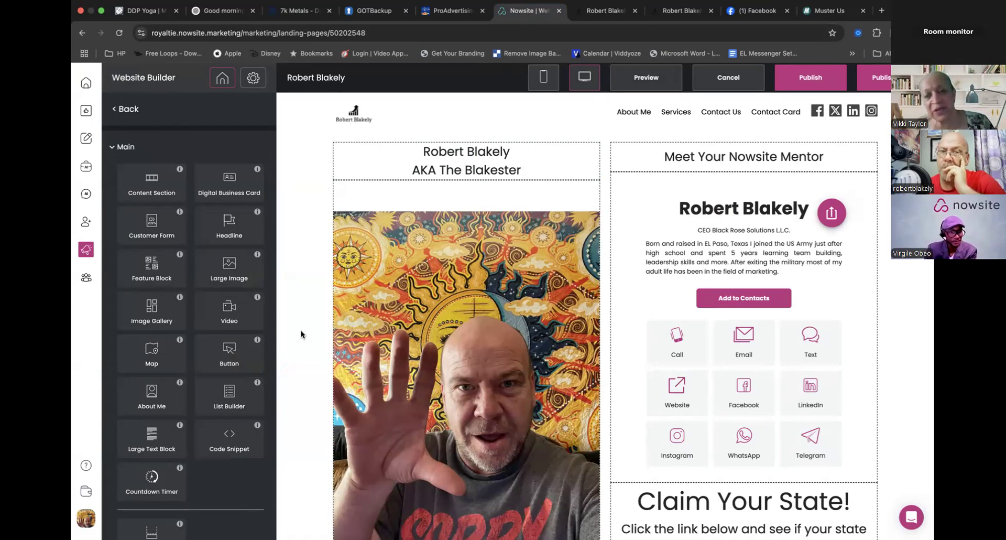
pyautogui.click(87, 279)
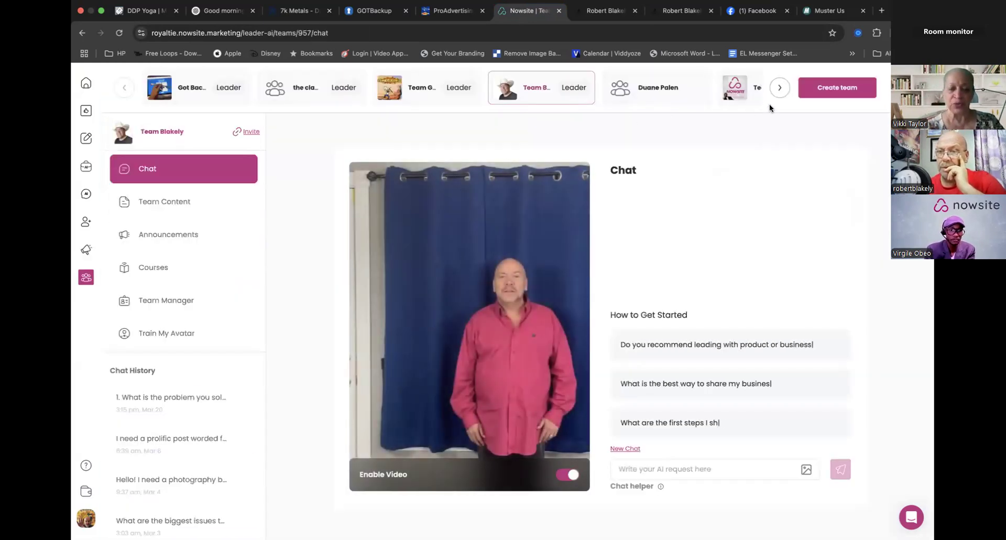
pyautogui.click(755, 87)
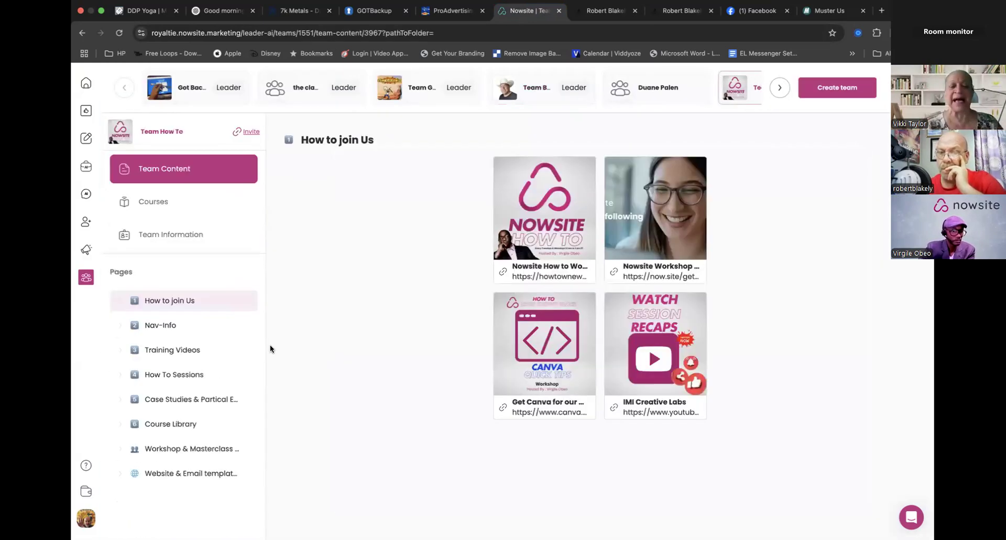
pyautogui.click(181, 473)
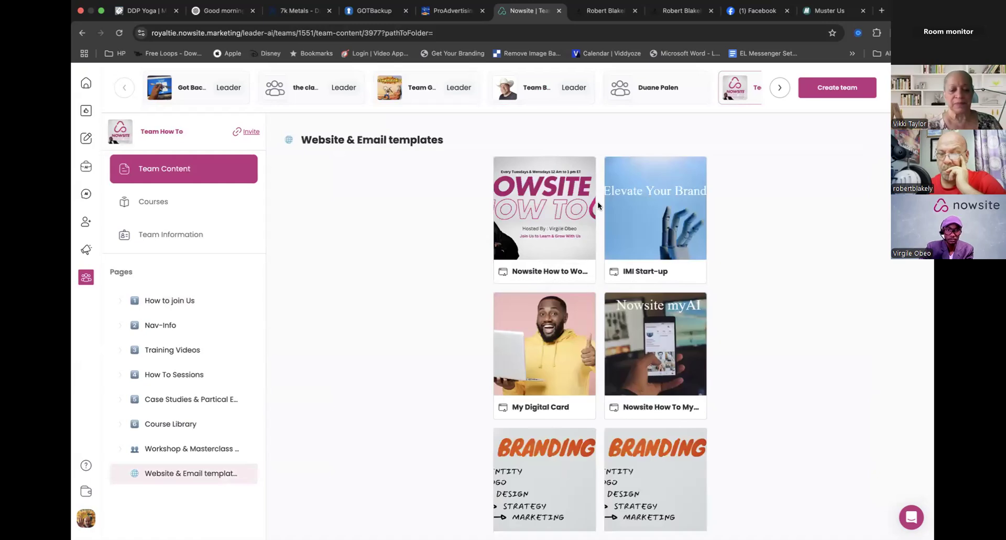
pyautogui.click(533, 363)
pyautogui.click(648, 482)
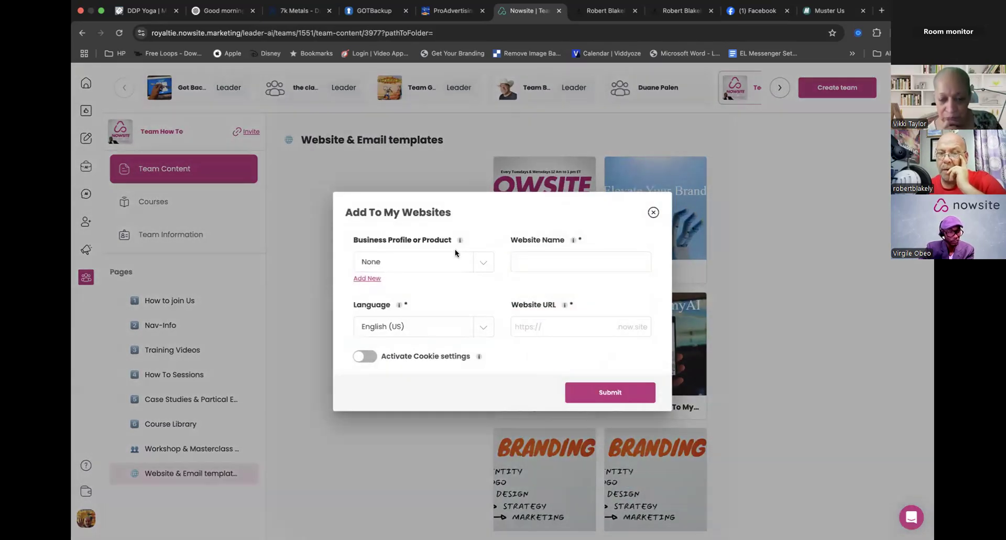
# - Assign the owner's personal business profile to the new website and set its website name to "Contact. Card"
pyautogui.click(476, 260)
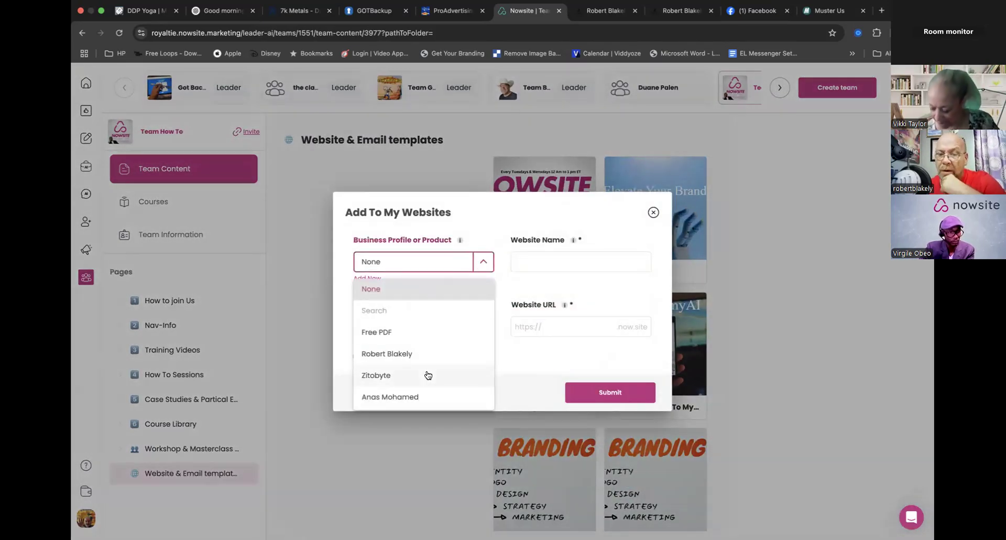
pyautogui.scroll(-1, 419, 367)
pyautogui.click(404, 342)
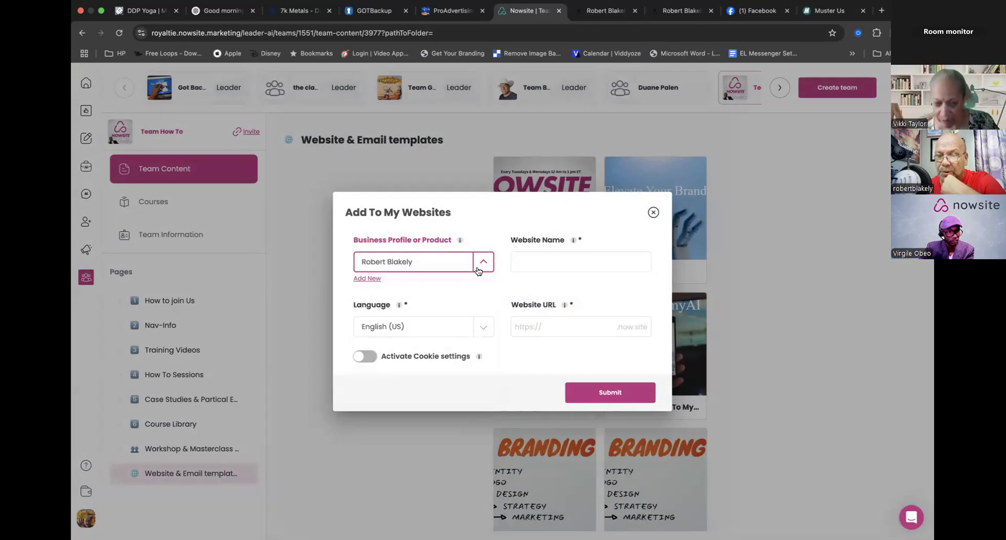
pyautogui.click(546, 261)
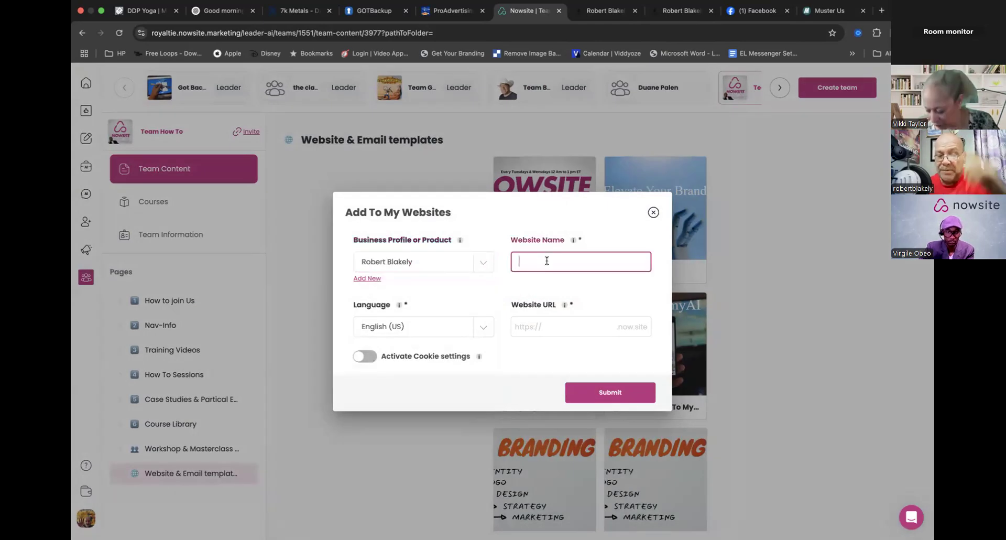
pyautogui.write('Contact. Card')
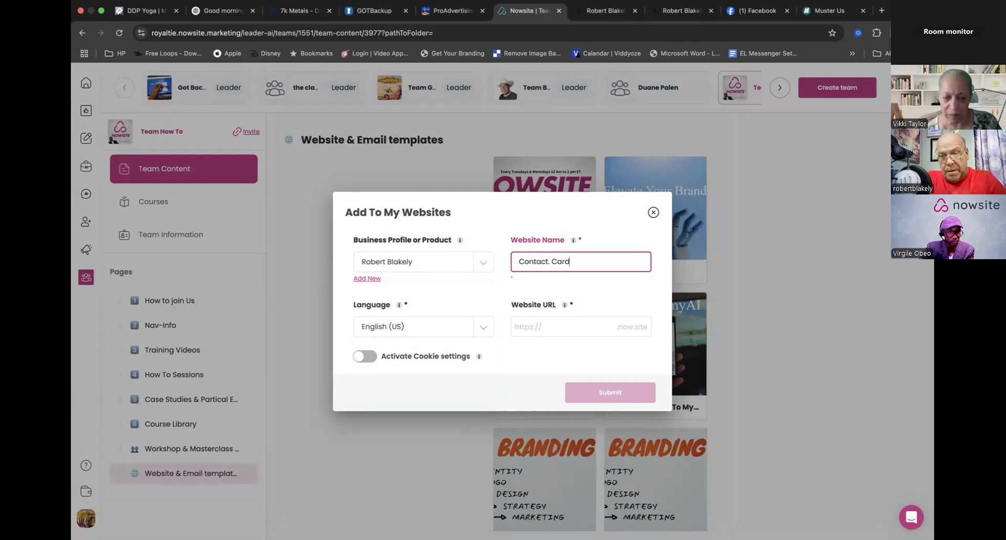
# - Set the website URL to "TheBlakesterContact" and submit the template as a new website
pyautogui.click(560, 324)
pyautogui.write('The')
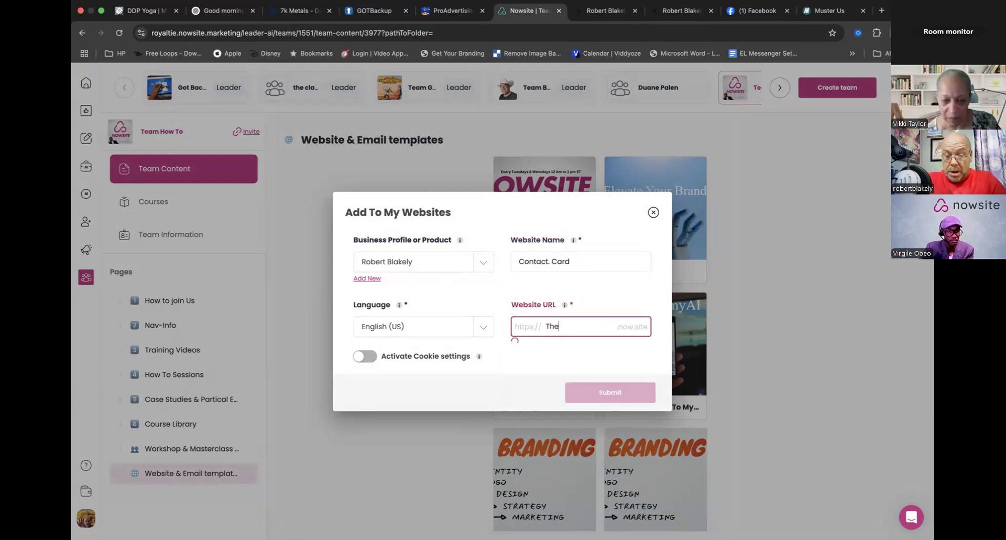
pyautogui.write('Blakester')
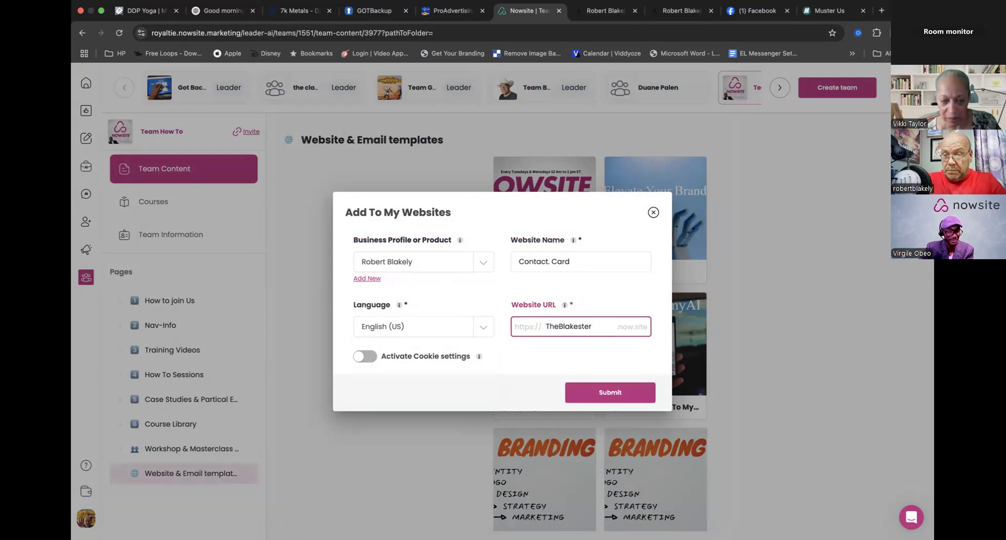
pyautogui.write('Contact')
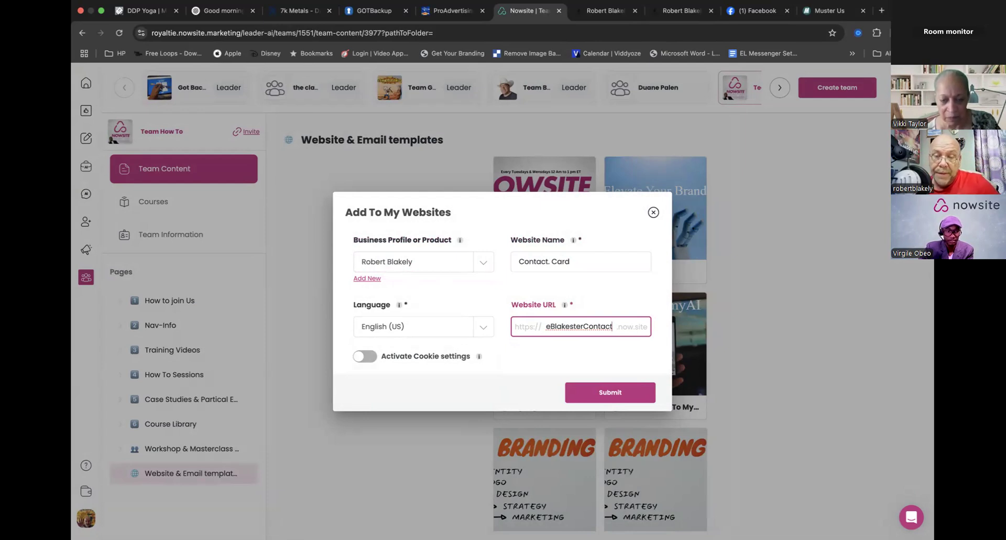
pyautogui.click(553, 350)
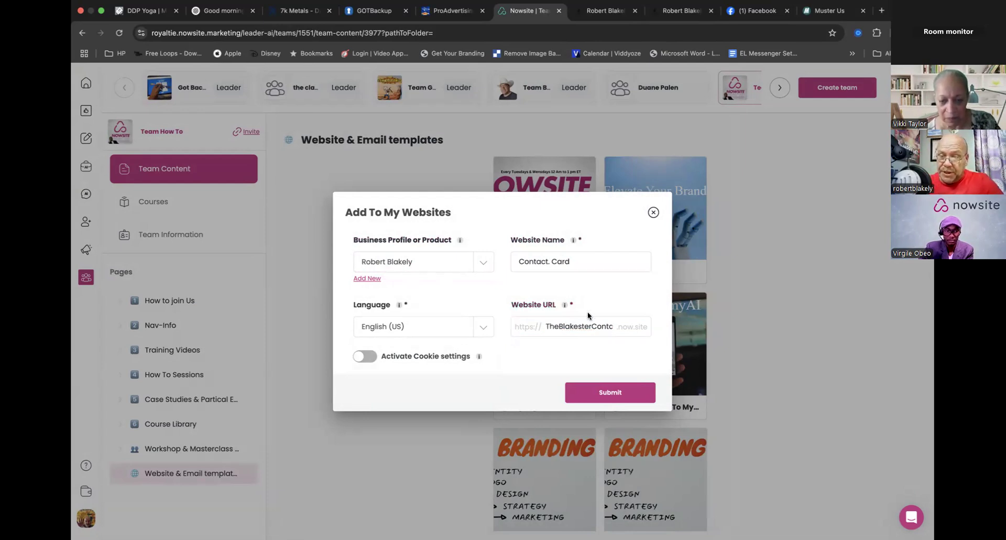
pyautogui.click(592, 397)
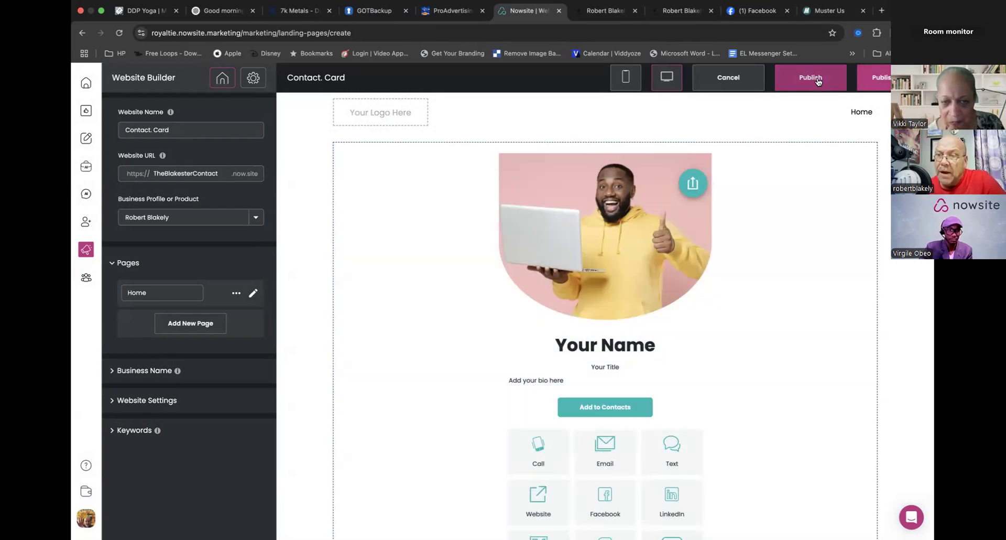
# - Publish the Contact. Card website, preview it live and highlight its web address without the /home part
pyautogui.click(817, 82)
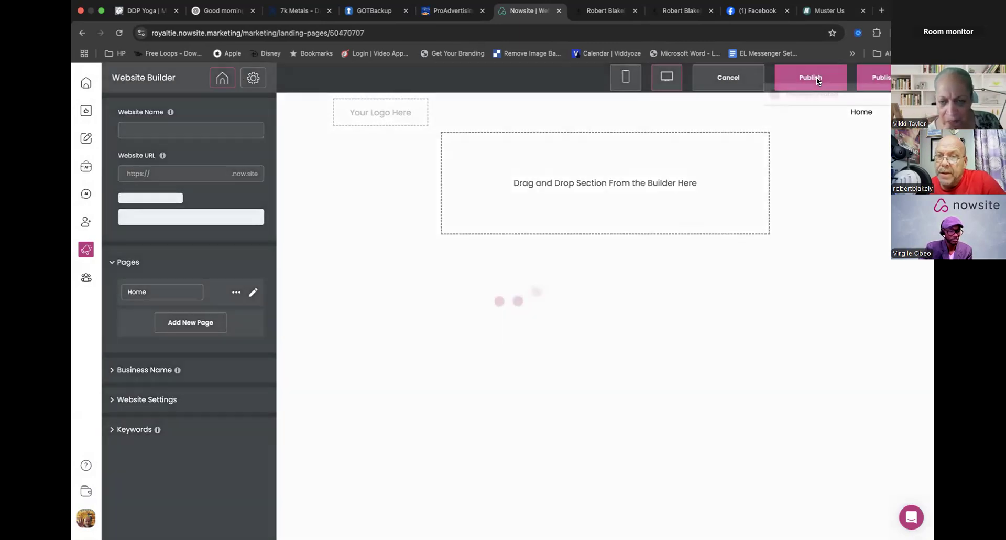
pyautogui.click(634, 79)
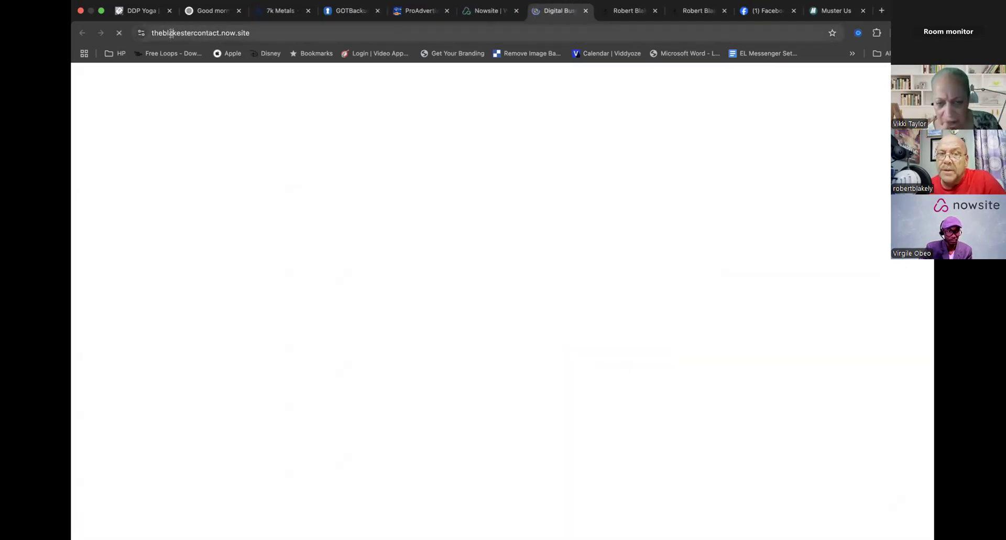
pyautogui.click(193, 32)
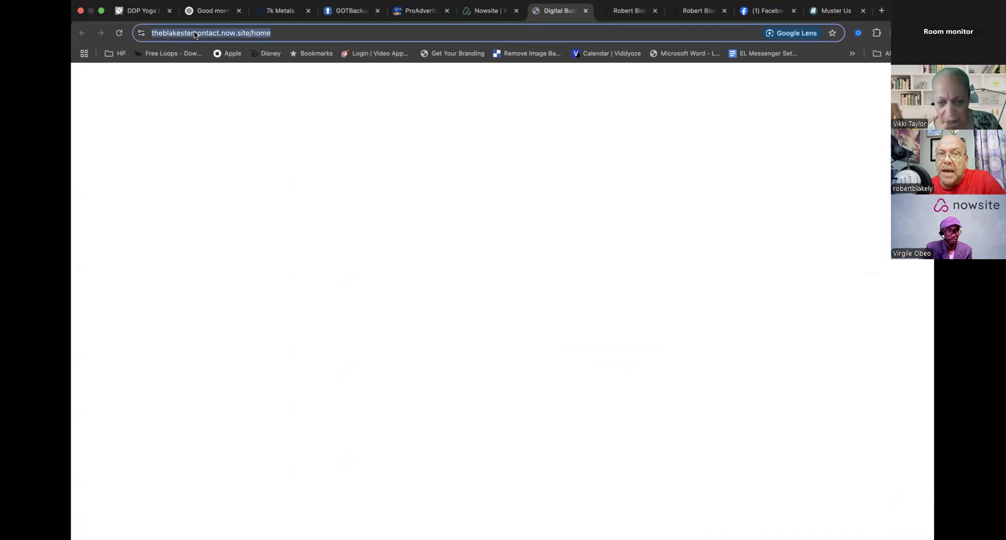
pyautogui.click(295, 36)
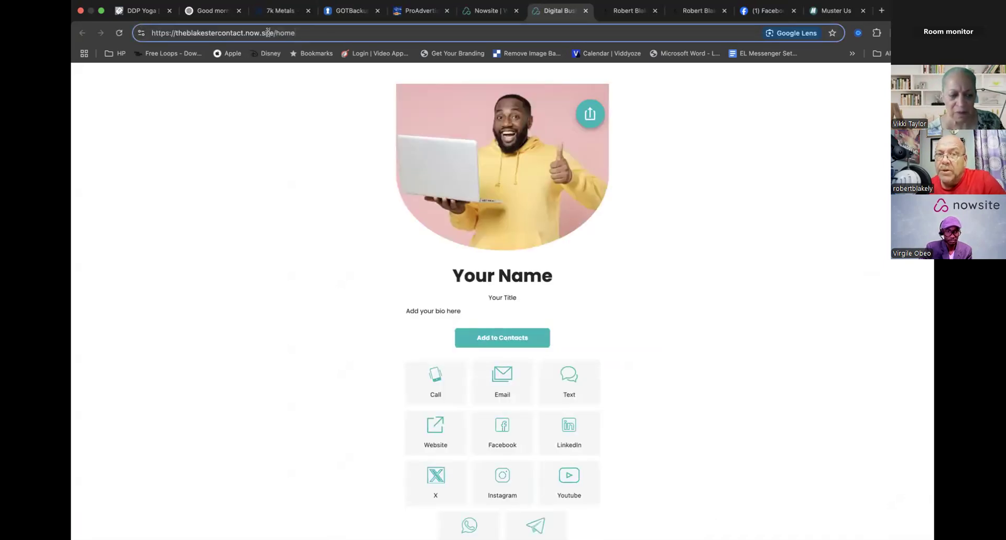
pyautogui.moveTo(273, 35); pyautogui.dragTo(160, 35)
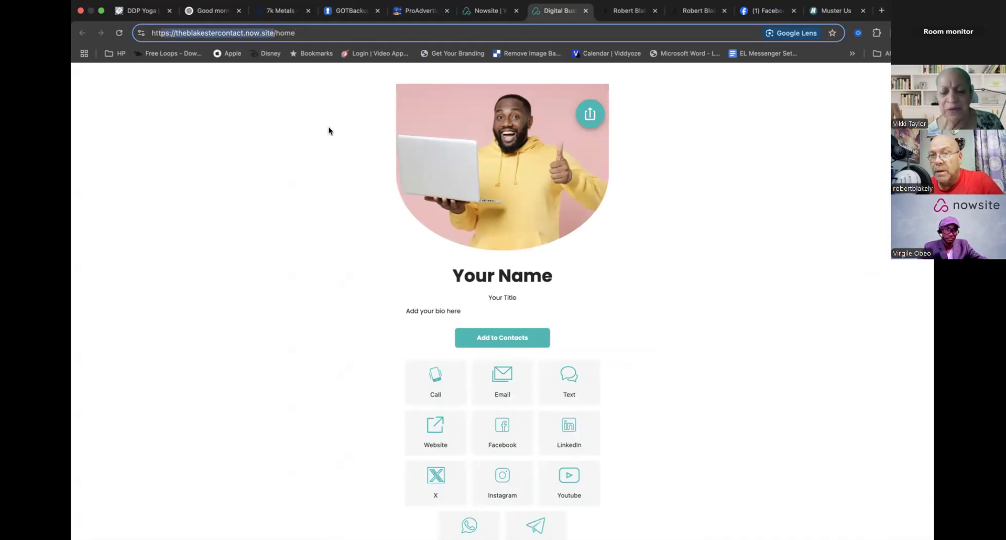
# - Return to the Contact. Card builder and replace the card's photo with the R3 logo and thumbs-up figure image from My Images
pyautogui.click(482, 16)
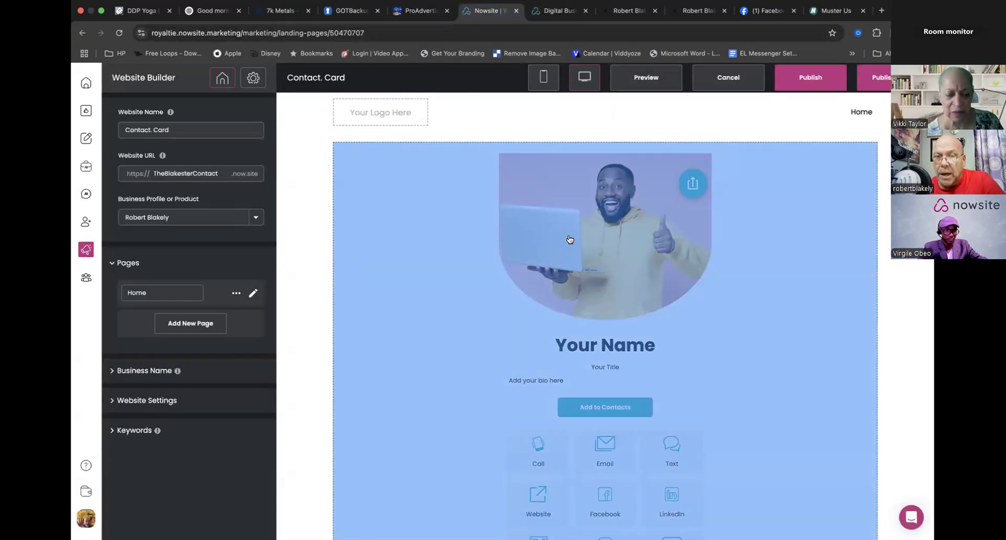
pyautogui.click(569, 240)
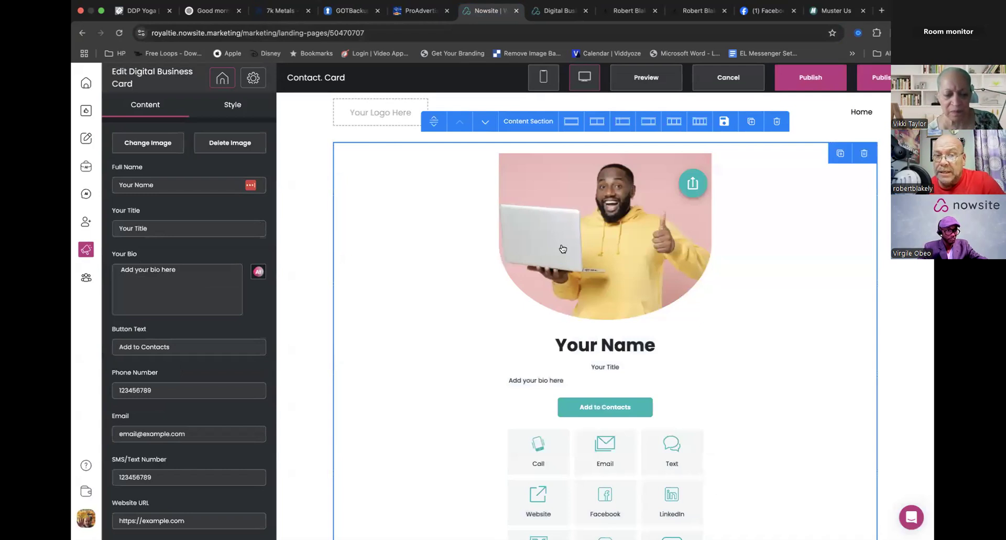
pyautogui.click(162, 147)
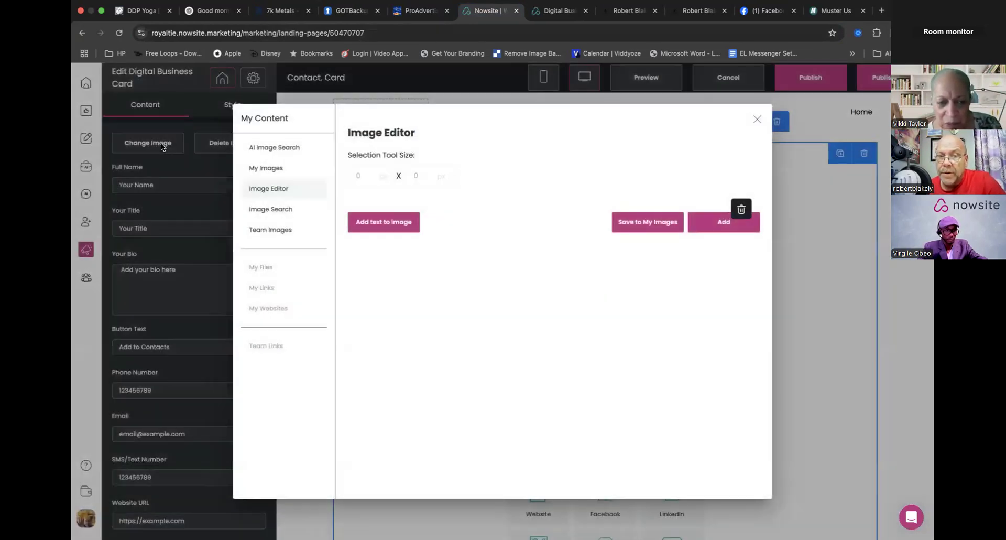
pyautogui.click(280, 171)
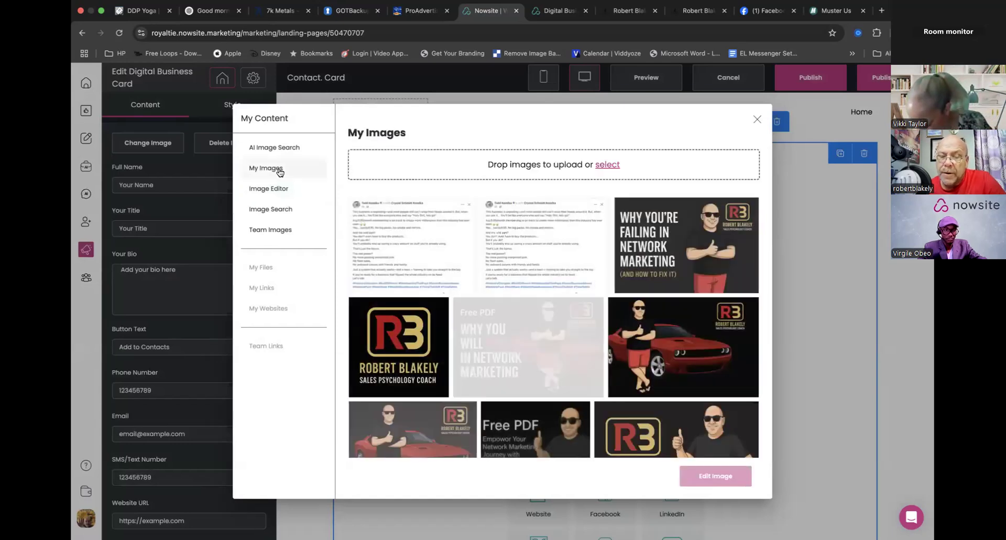
pyautogui.scroll(-3, 576, 270)
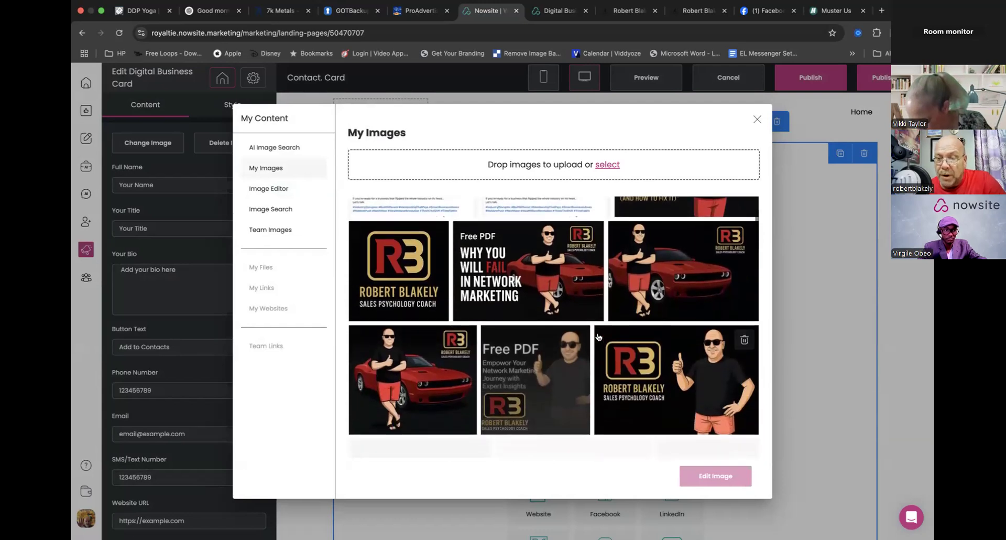
pyautogui.click(680, 355)
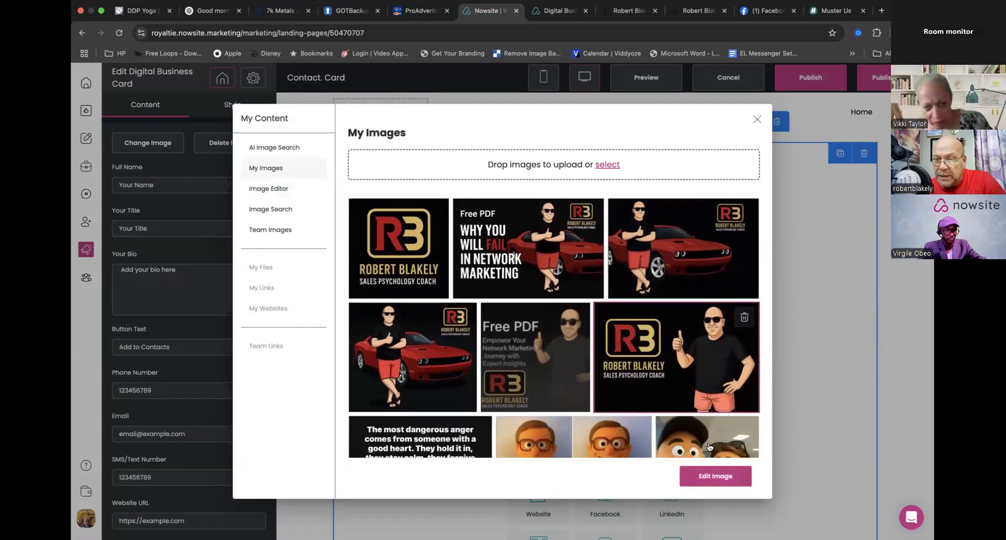
pyautogui.click(701, 476)
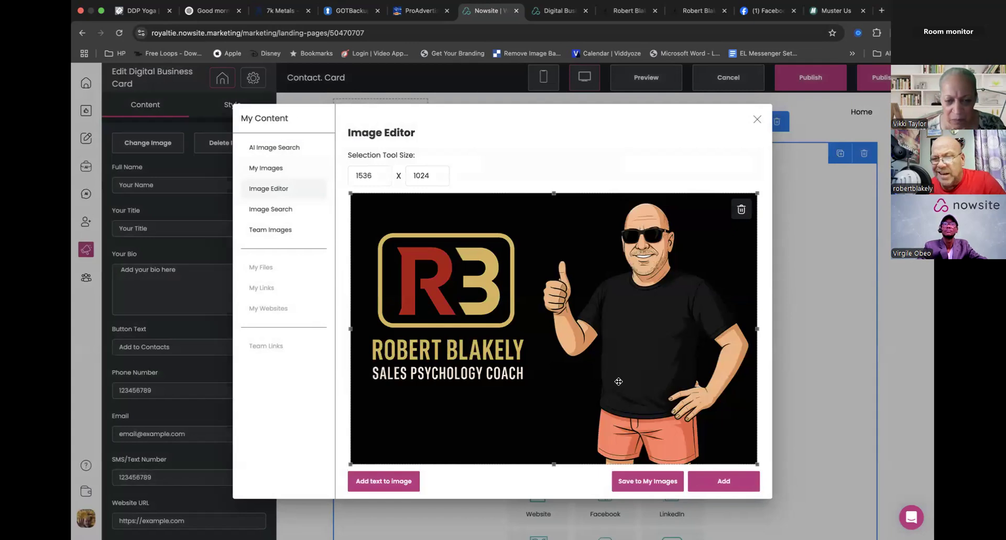
pyautogui.click(721, 487)
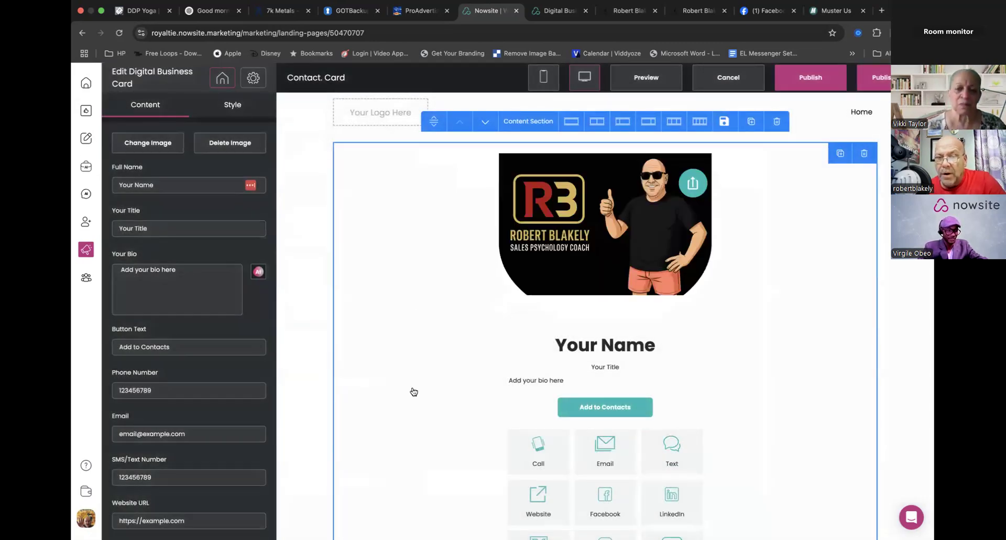
# - Enter the owner's full name on the digital business card and set the title to "Sales Psychology Coach"
pyautogui.click(169, 184)
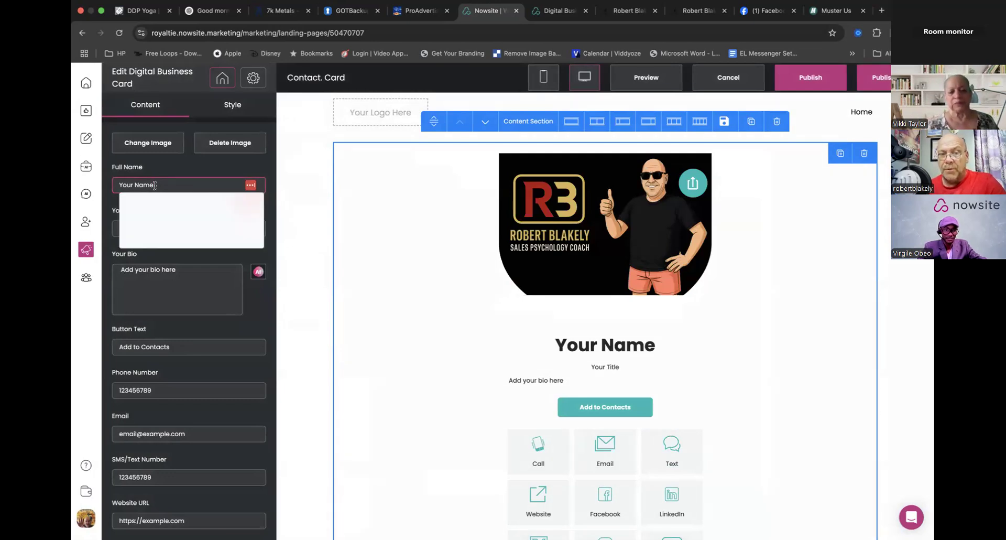
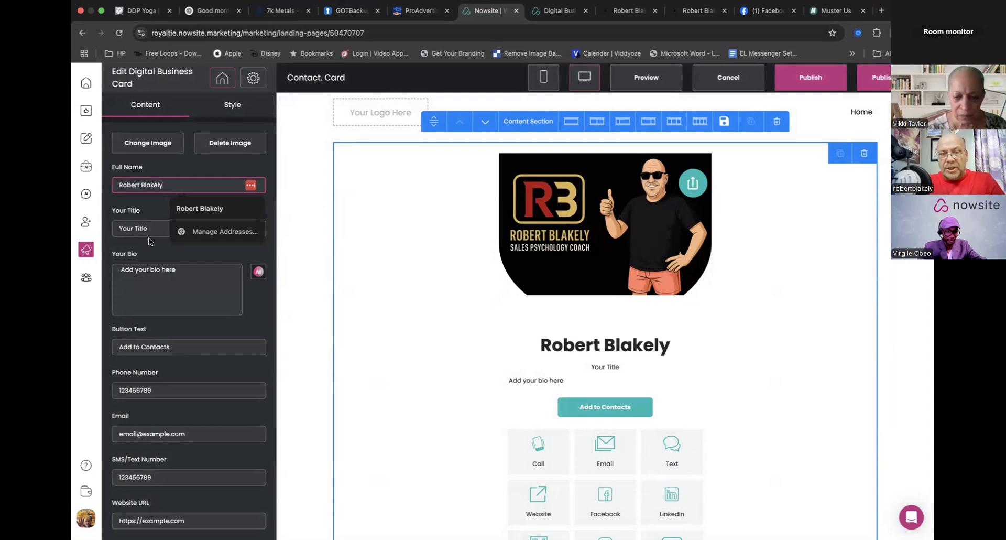
pyautogui.moveTo(151, 228); pyautogui.dragTo(95, 228)
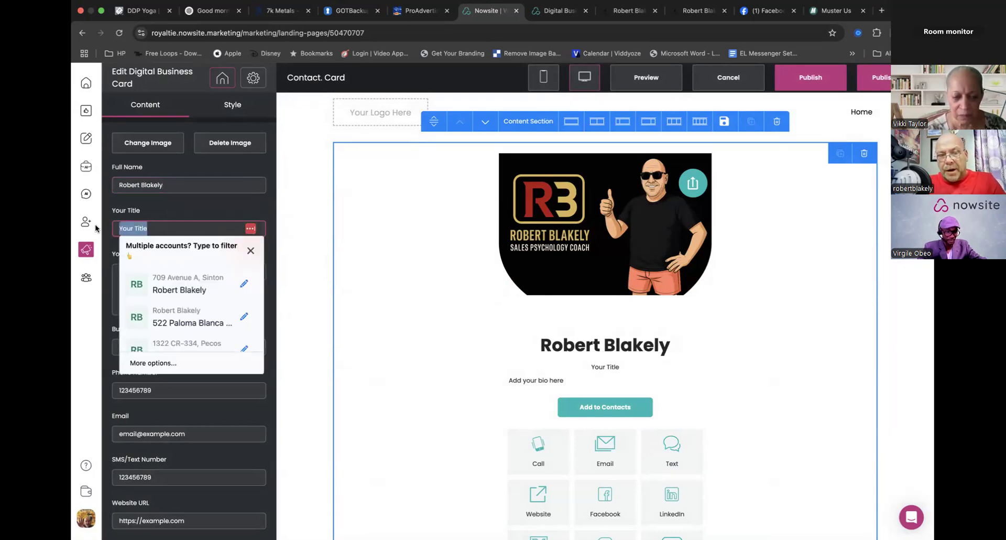
pyautogui.write('Sales P')
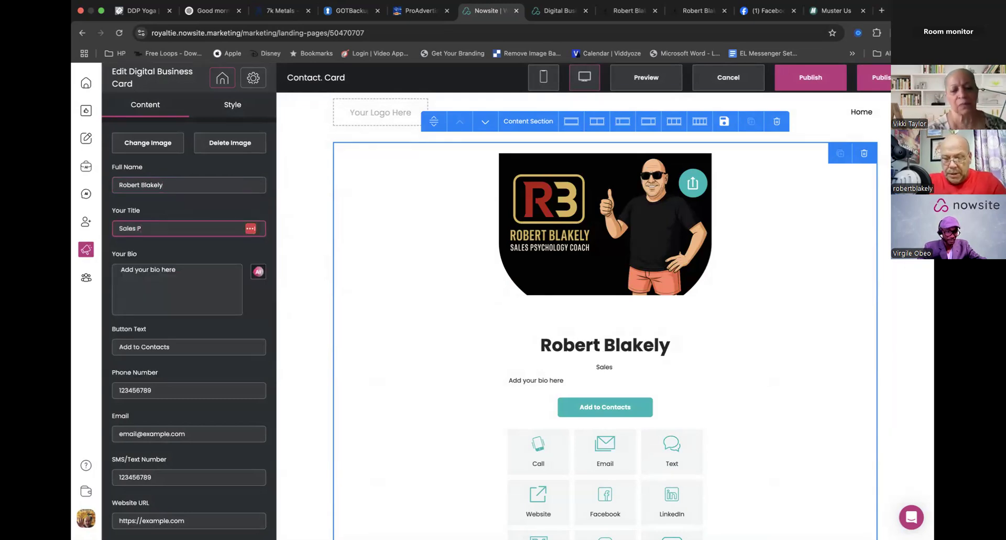
pyautogui.write('sychology Coach')
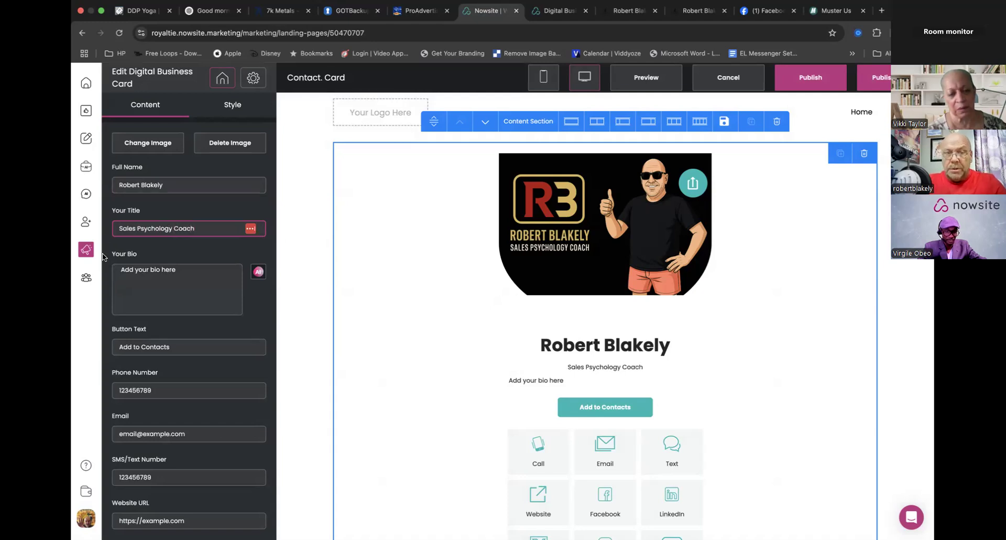
# - Replace the placeholder bio with "Over 39 years of experience teaching people how to sell."
pyautogui.moveTo(200, 269); pyautogui.dragTo(83, 268)
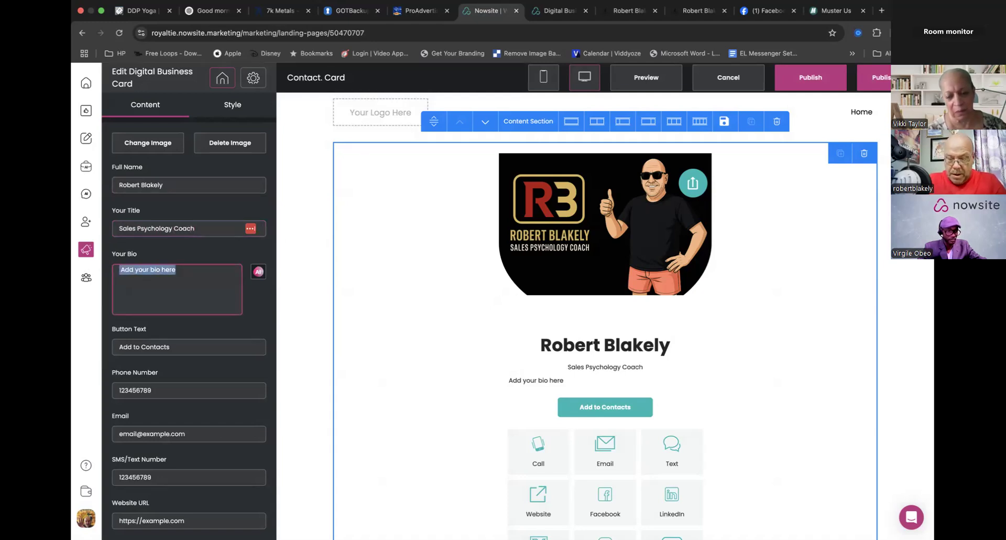
pyautogui.write('Over')
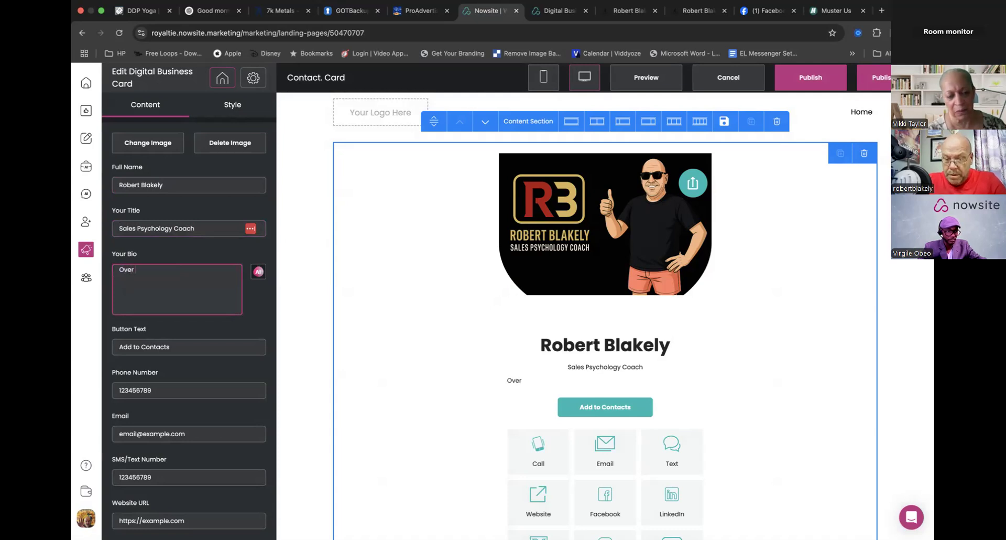
pyautogui.write(' 39 years of e')
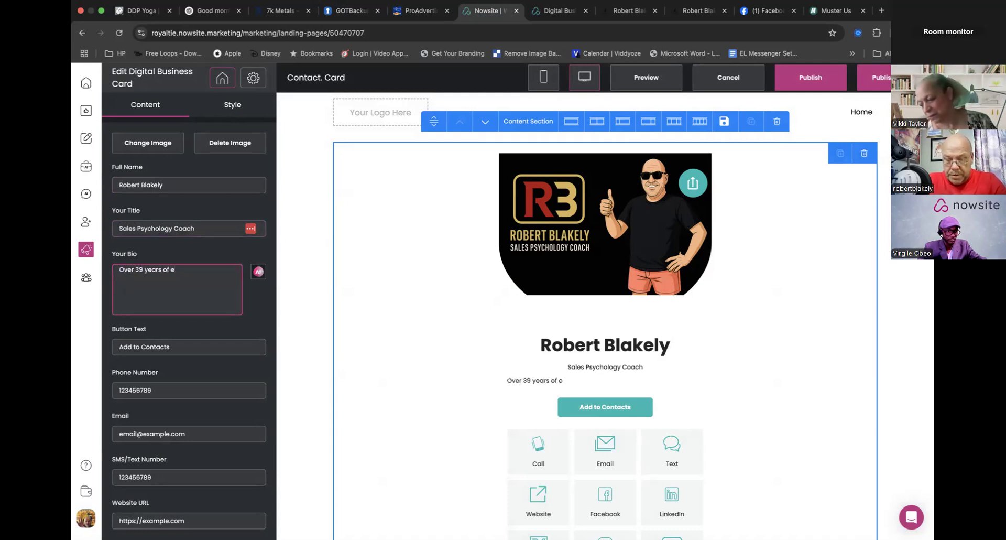
pyautogui.write('xperience teaching people how to sell.')
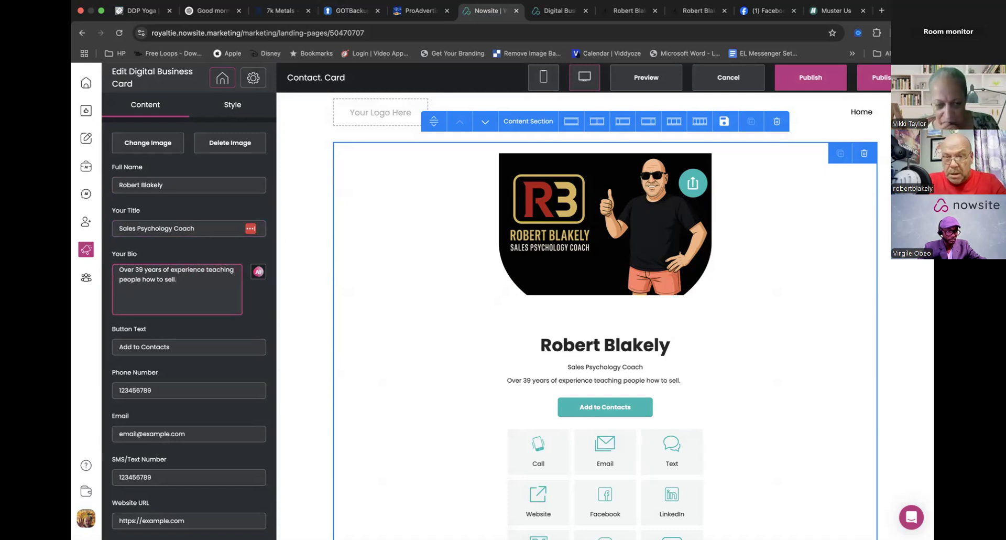
pyautogui.click(194, 343)
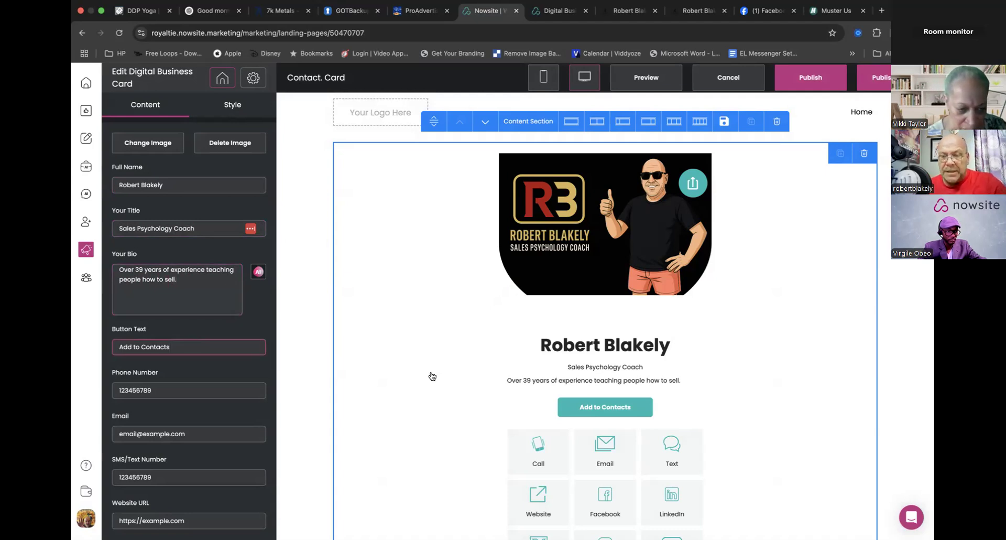
# - Clear the phone number on the business card to remove its Call button
pyautogui.scroll(-4, 432, 376)
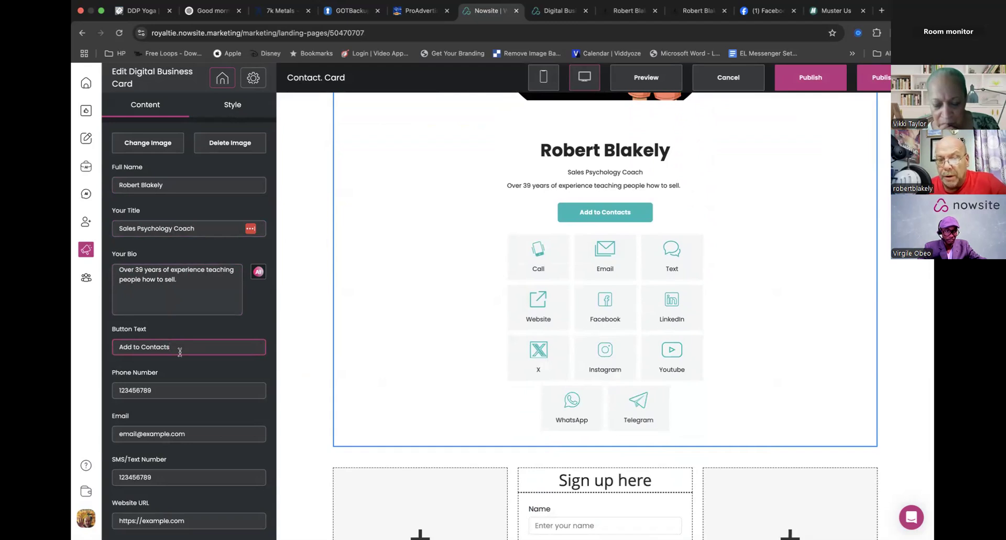
pyautogui.moveTo(173, 389); pyautogui.dragTo(81, 390)
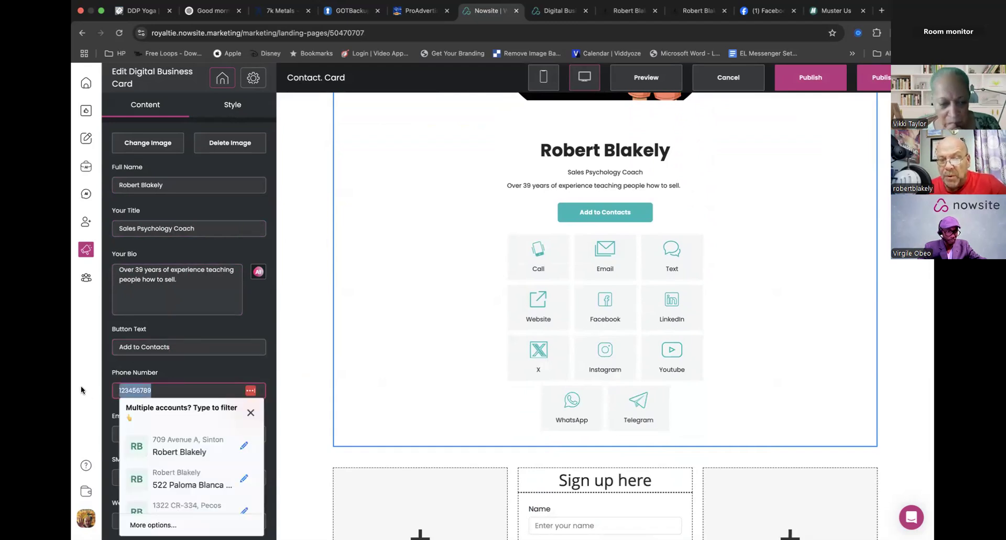
pyautogui.write('213')
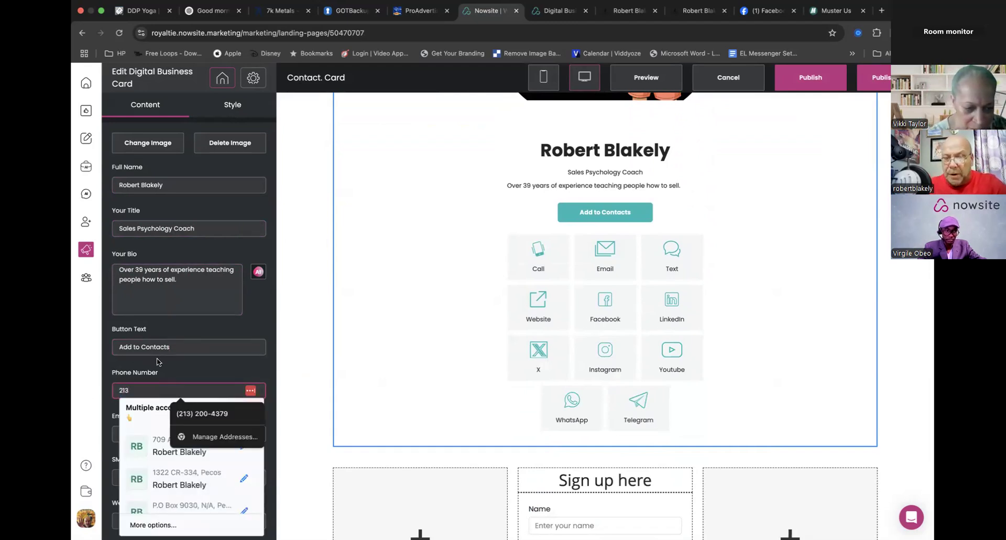
pyautogui.moveTo(147, 391); pyautogui.dragTo(82, 394)
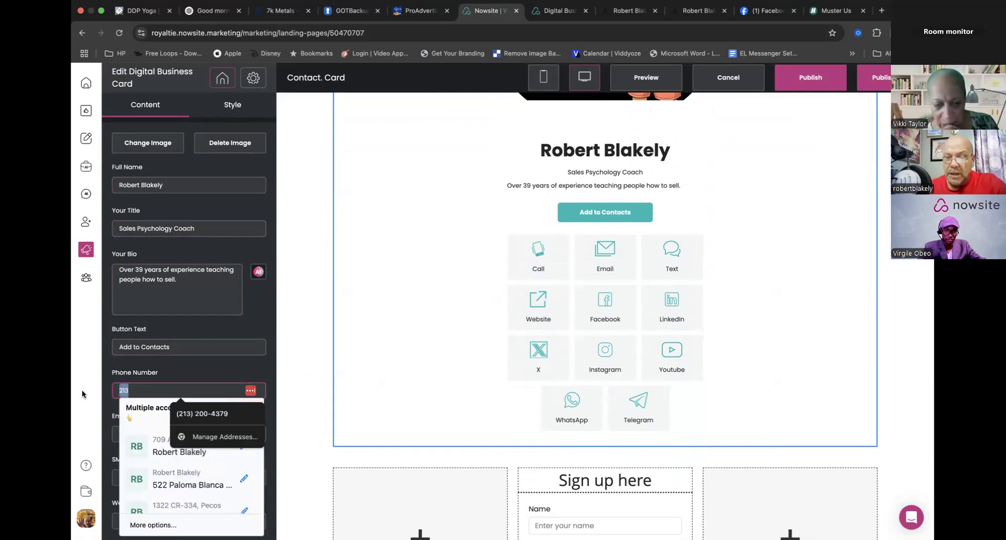
pyautogui.press('BackSpace')
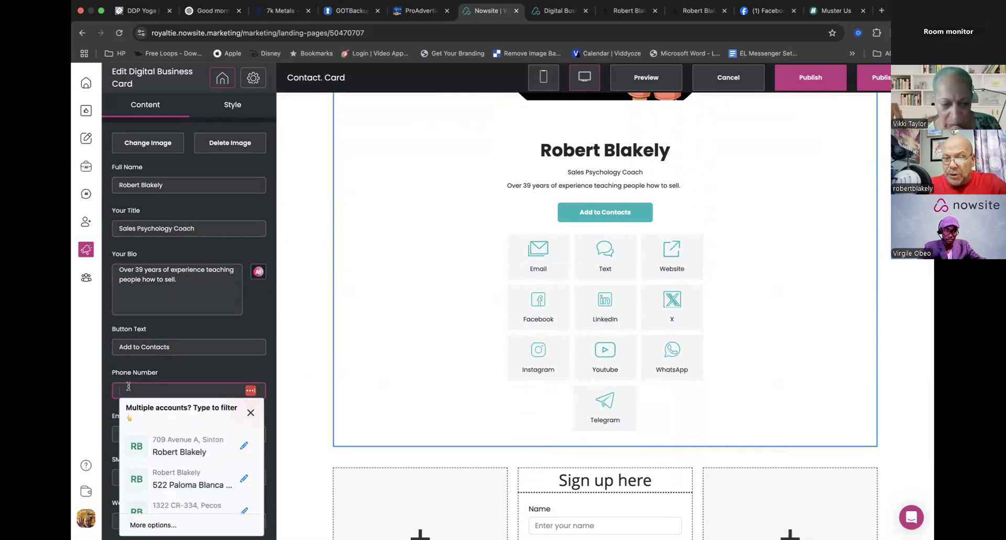
pyautogui.click(194, 377)
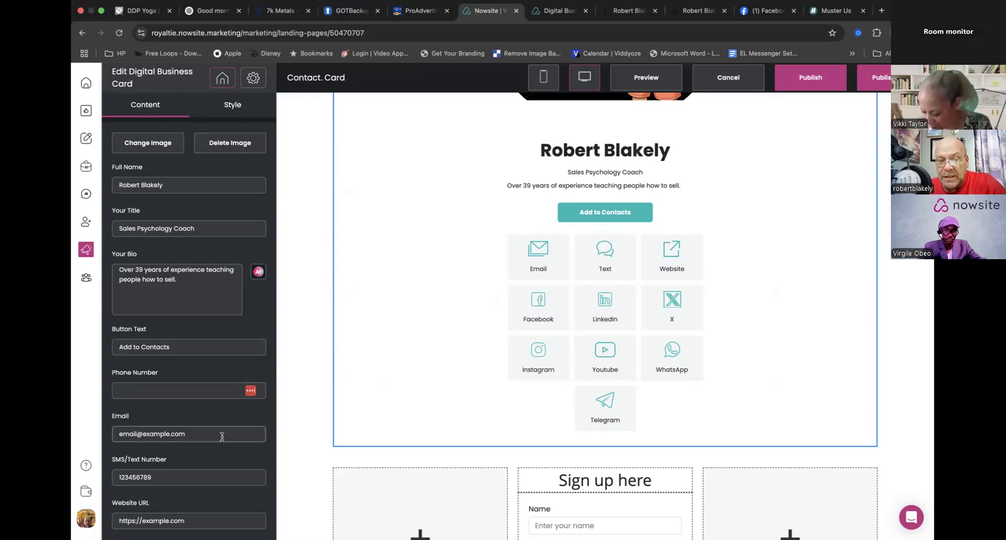
pyautogui.scroll(-3, 212, 383)
pyautogui.click(197, 307)
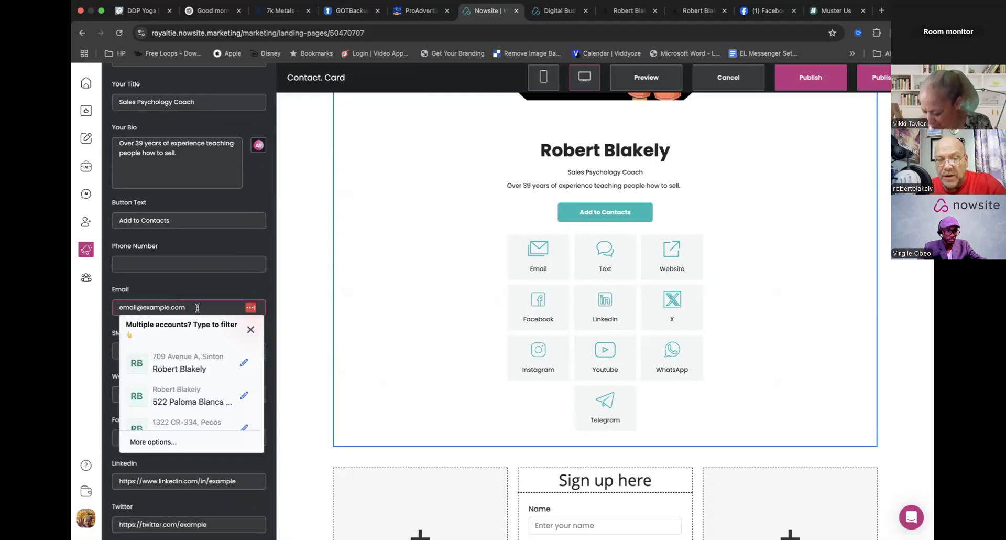
pyautogui.click(184, 463)
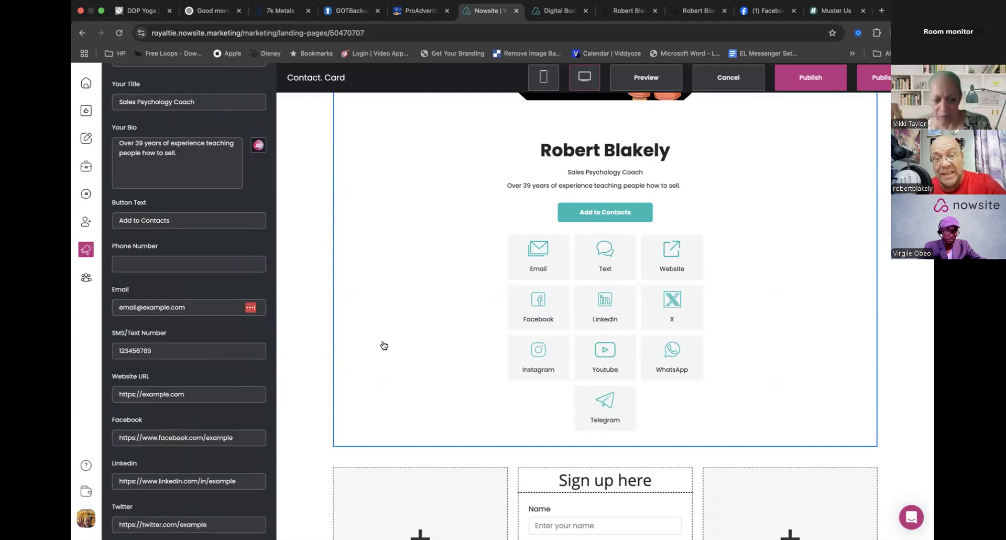
pyautogui.click(316, 277)
pyautogui.click(572, 340)
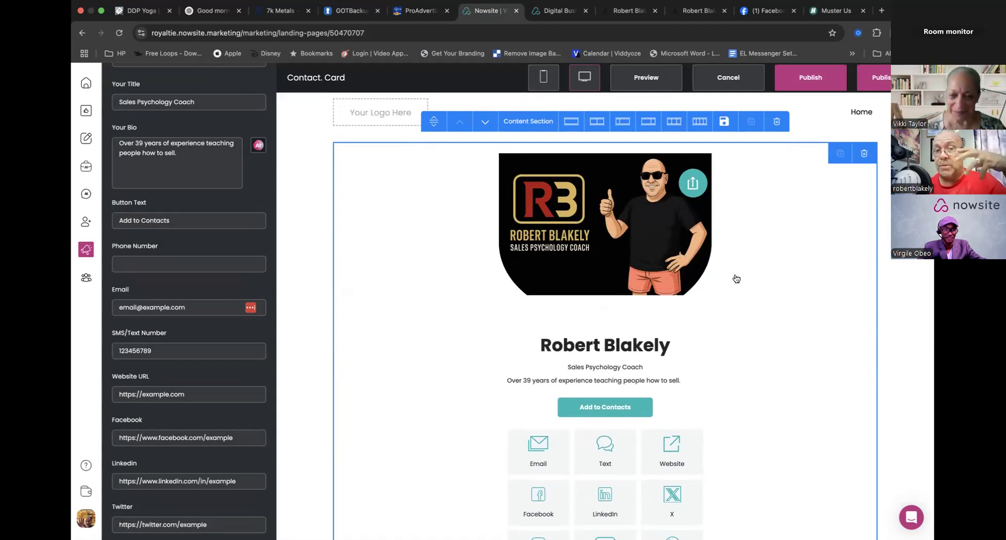
pyautogui.click(290, 216)
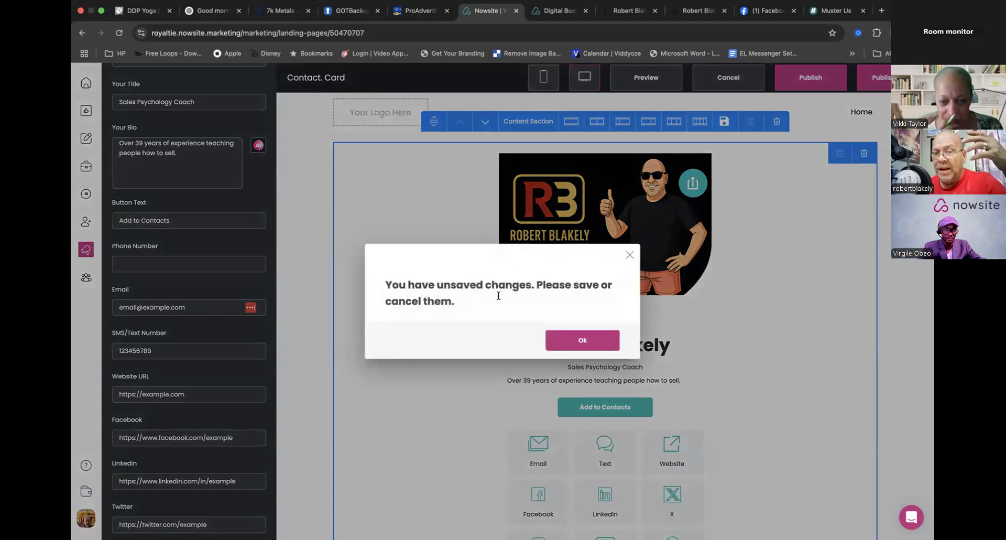
pyautogui.click(579, 339)
pyautogui.click(313, 234)
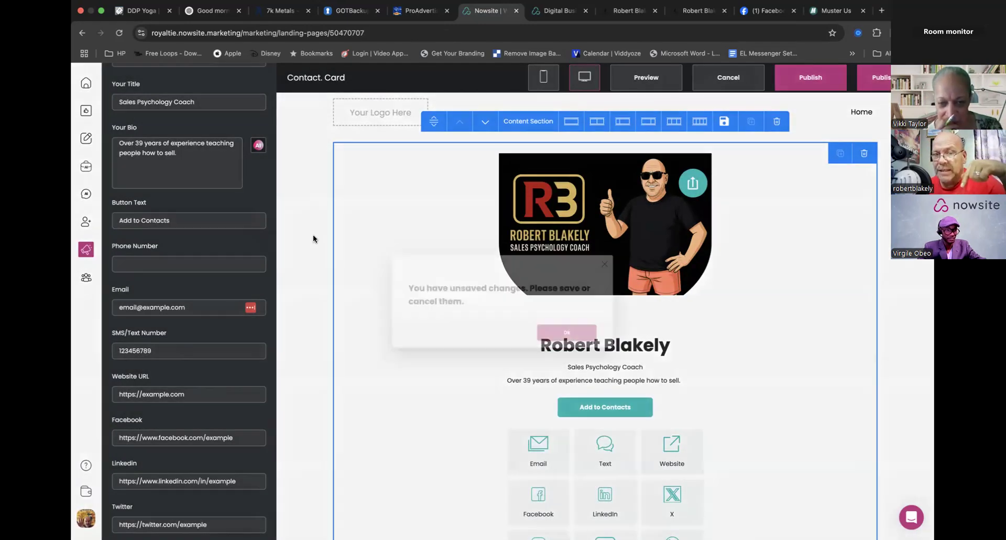
pyautogui.click(593, 343)
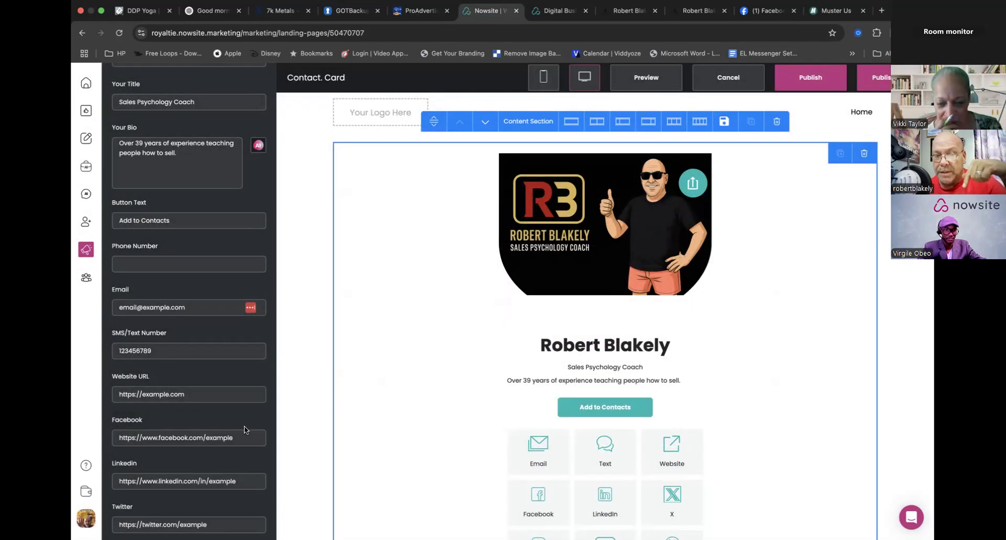
# - Apply the digital business card edits and split the card's content section into two equal columns
pyautogui.scroll(-5, 246, 430)
pyautogui.click(231, 518)
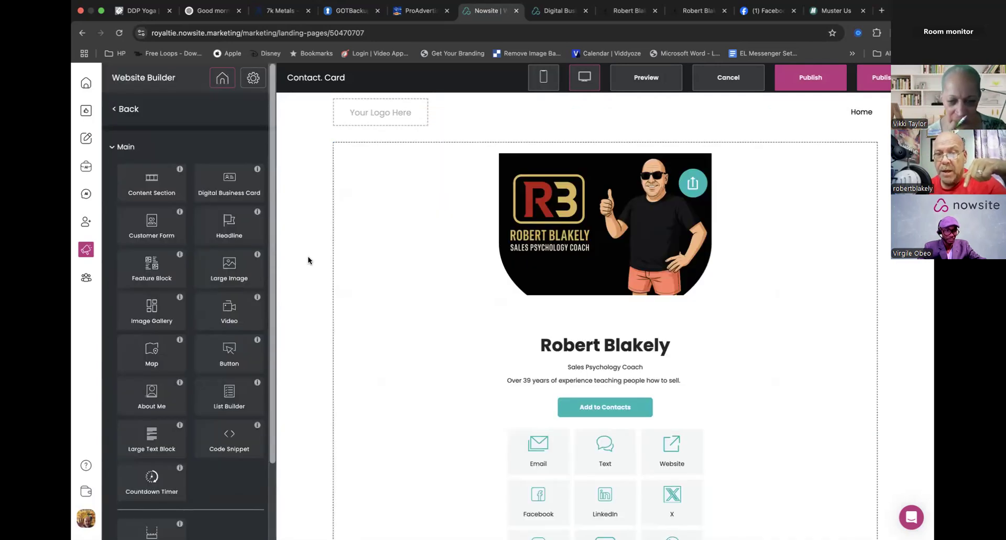
pyautogui.click(308, 260)
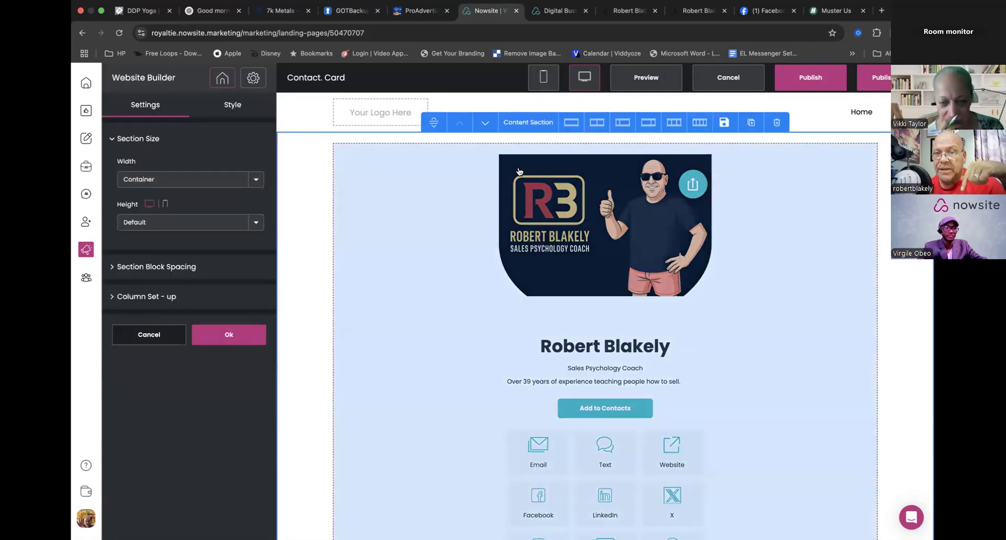
pyautogui.click(597, 125)
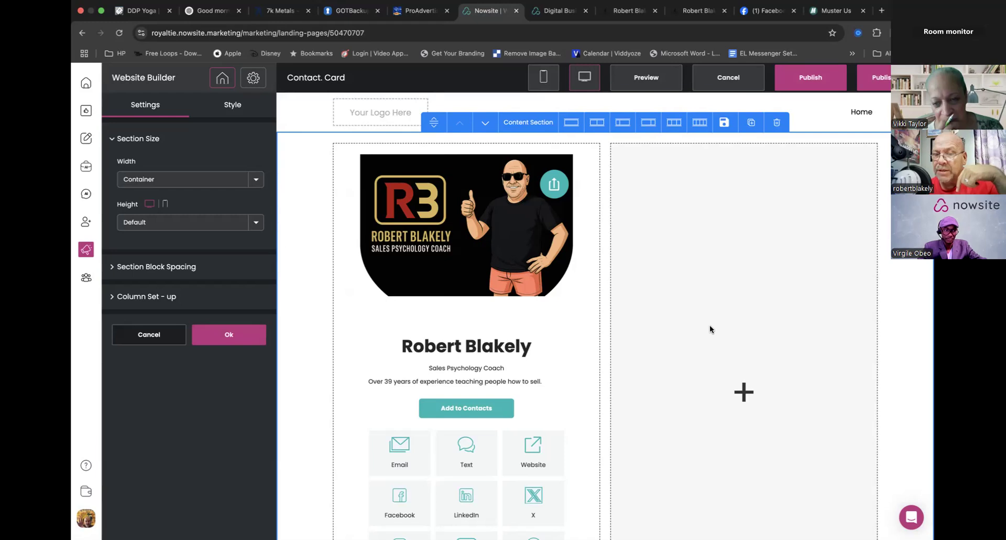
pyautogui.click(224, 335)
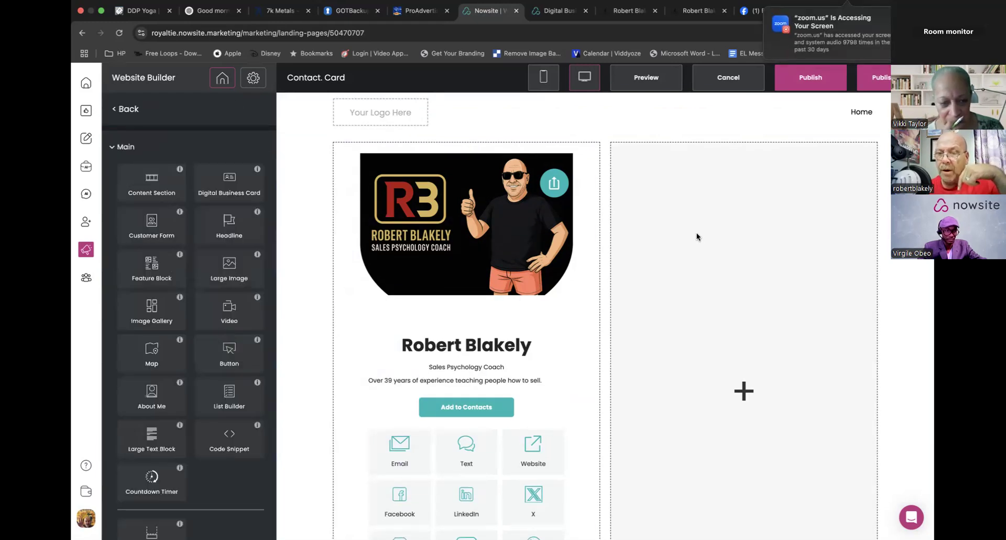
# - Try to place a content section inside the card page's empty second column, accepting the default section settings
pyautogui.click(697, 233)
pyautogui.click(242, 331)
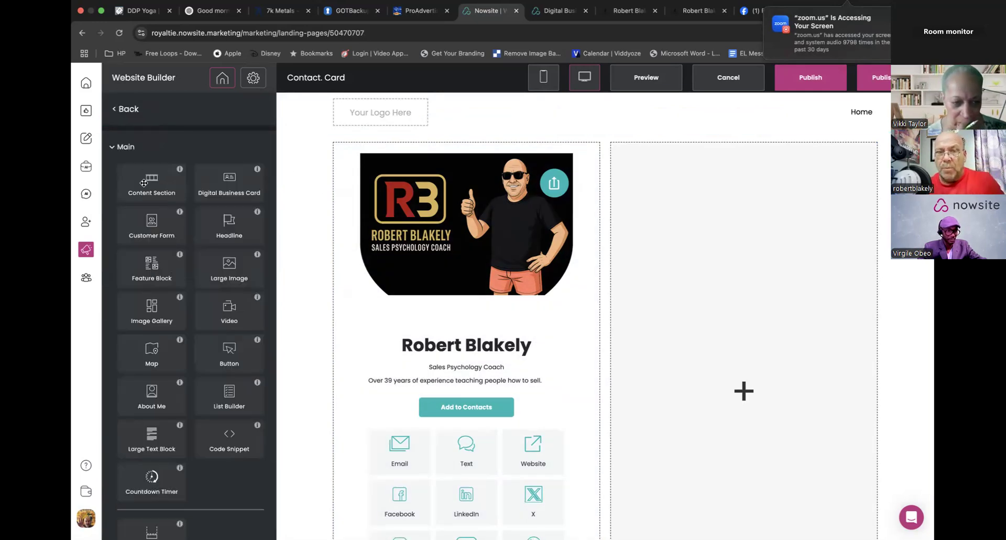
pyautogui.moveTo(144, 183); pyautogui.dragTo(747, 207)
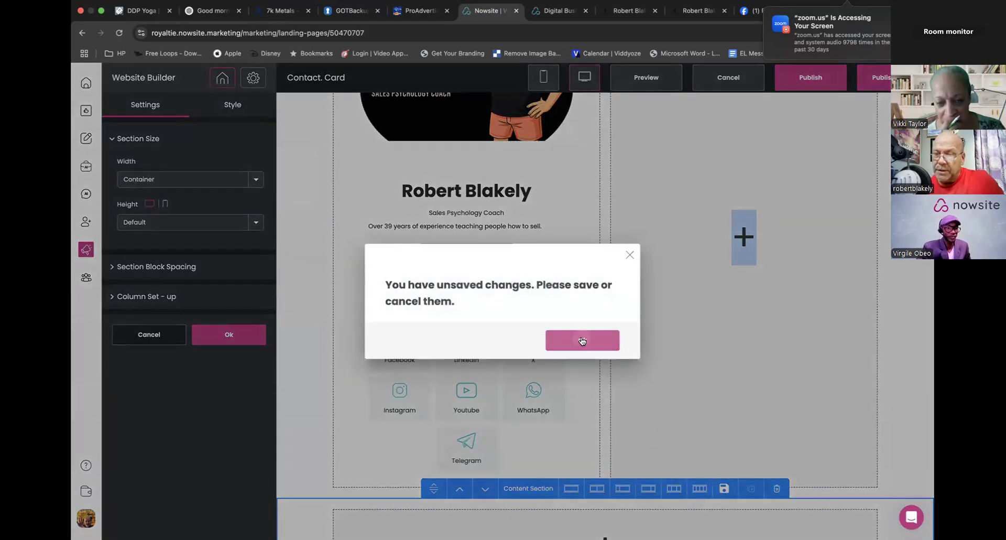
pyautogui.click(581, 339)
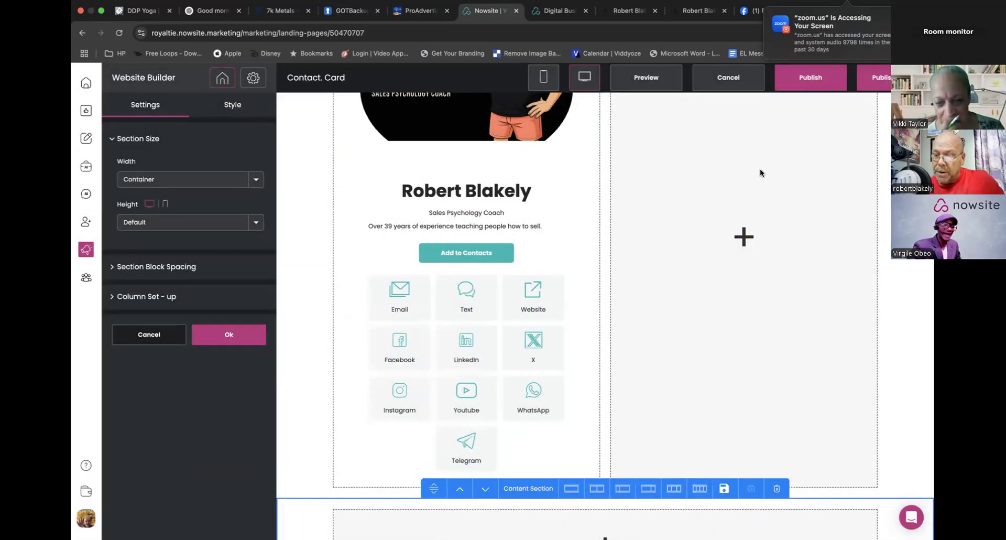
pyautogui.scroll(1, 717, 234)
pyautogui.scroll(3, 717, 234)
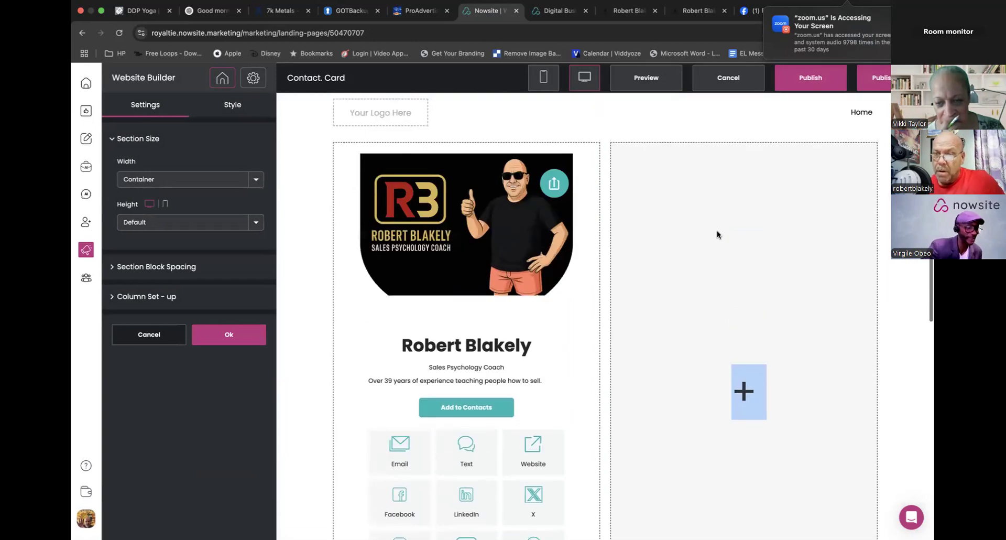
pyautogui.click(233, 333)
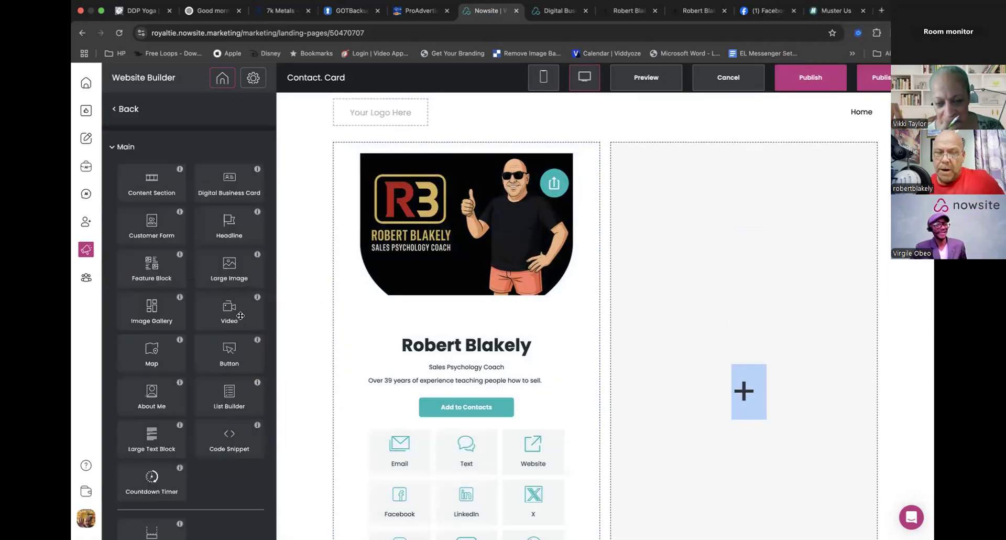
# - Try once more to nest a content section beside the digital business card, keeping the Container width and Default height
pyautogui.moveTo(143, 192); pyautogui.dragTo(769, 230)
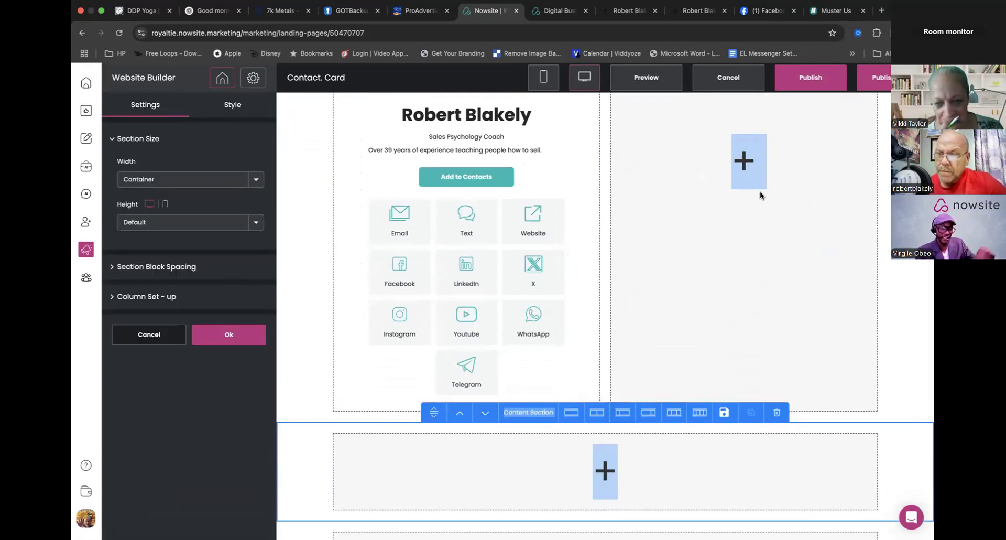
pyautogui.scroll(1, 659, 341)
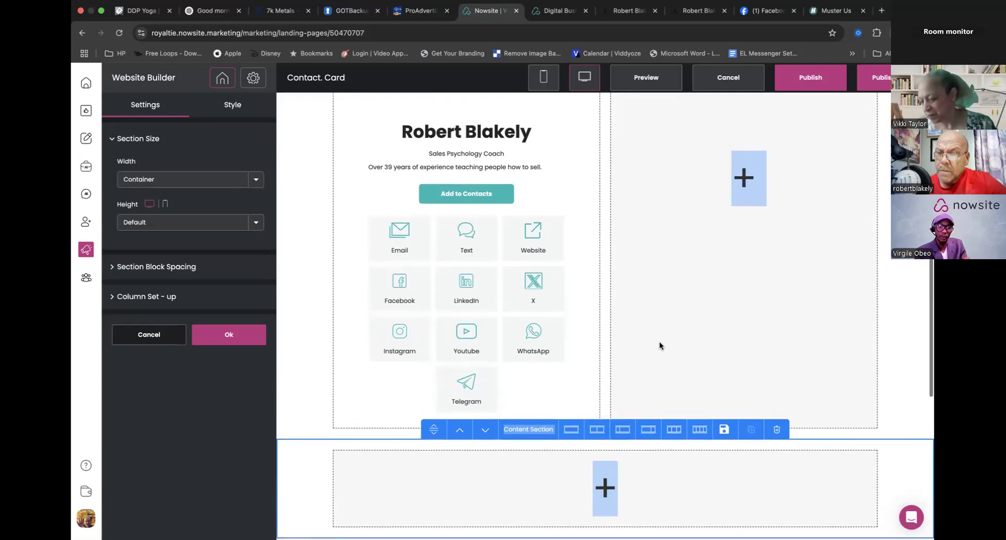
pyautogui.scroll(5, 659, 341)
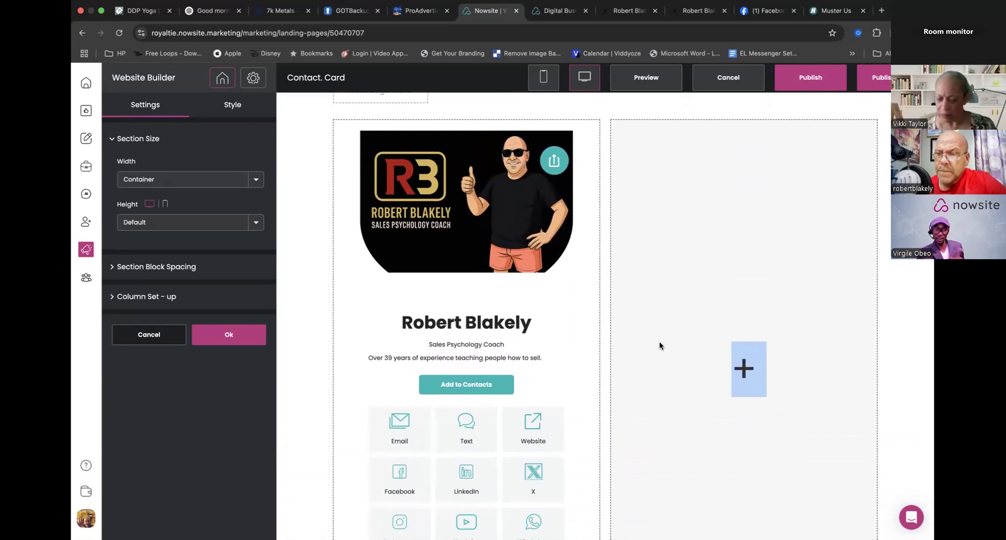
pyautogui.click(659, 342)
pyautogui.click(582, 341)
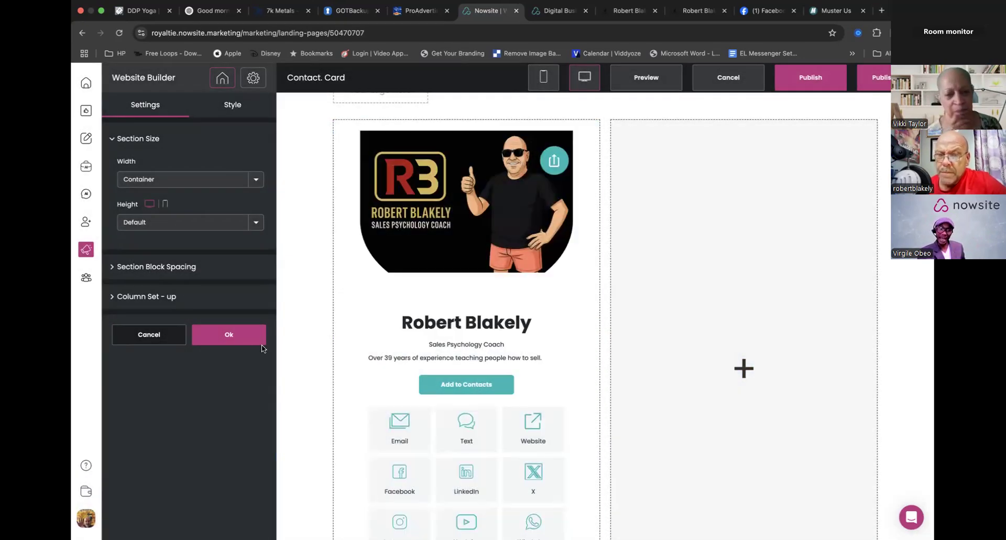
pyautogui.click(237, 339)
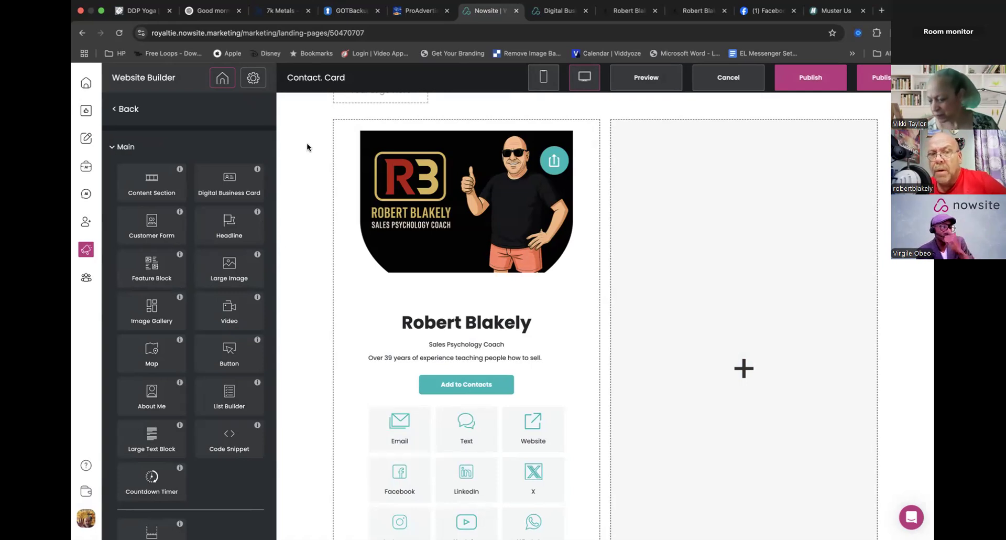
# - Leave the website builder and save the changes made to the contact card page
pyautogui.moveTo(89, 252)
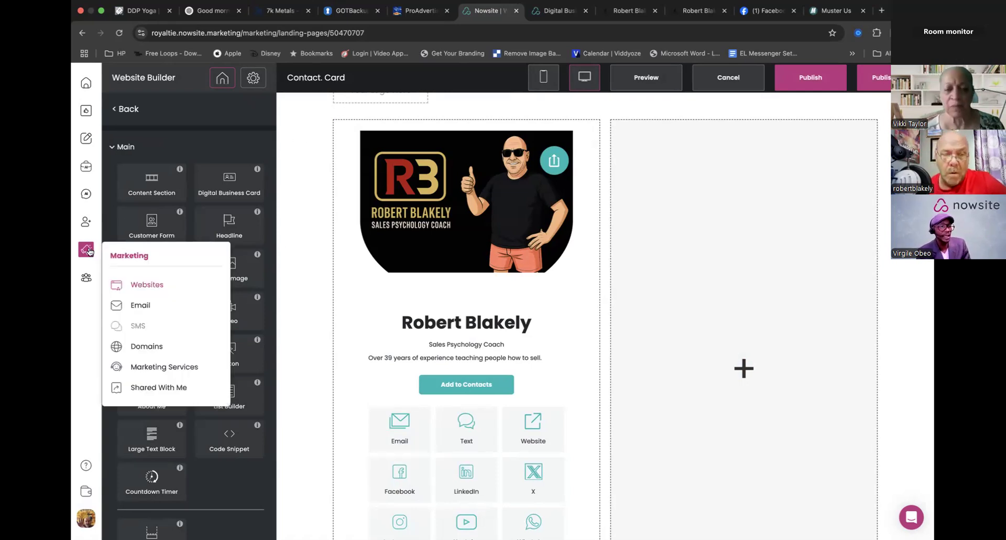
pyautogui.click(86, 280)
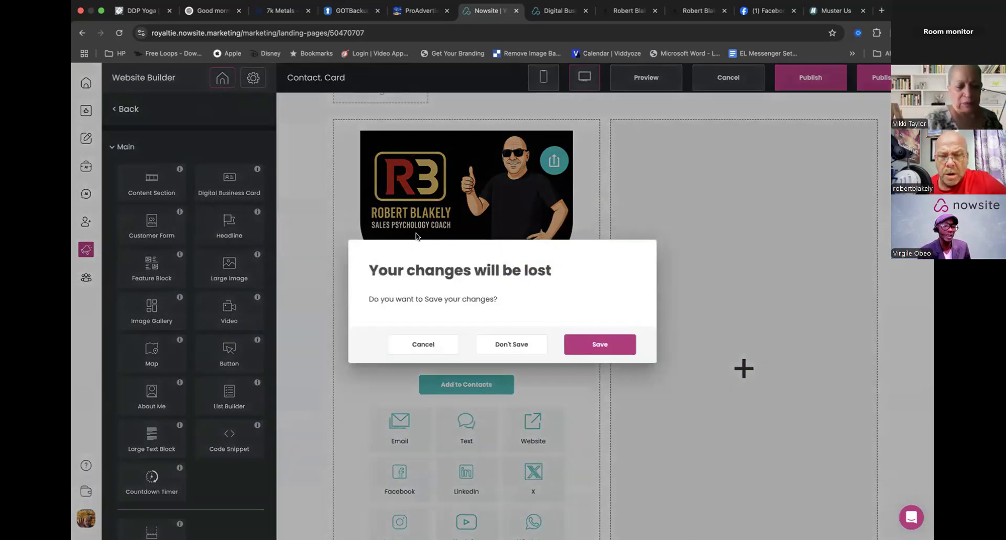
pyautogui.click(598, 345)
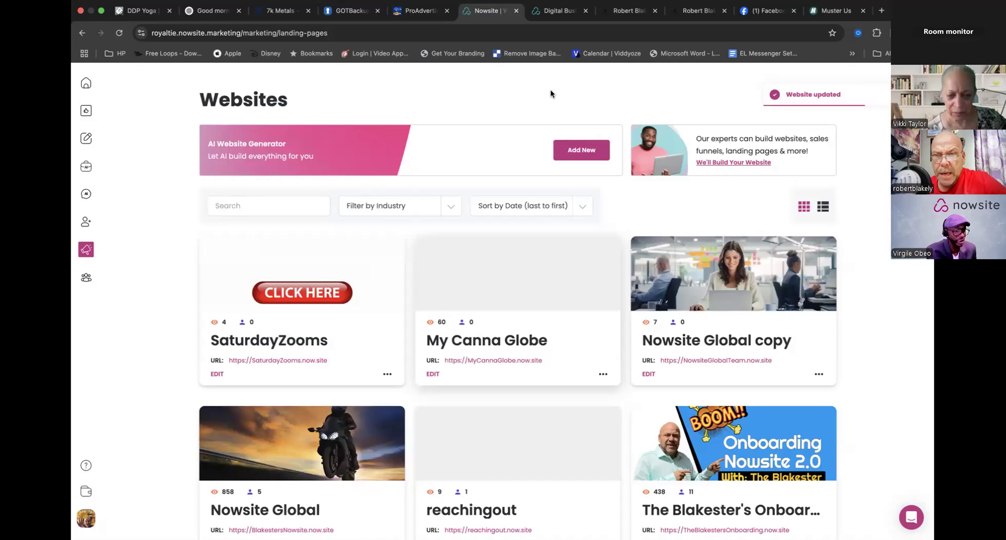
# - Go to the Team How To team's content and browse its Website & Email templates page
pyautogui.click(87, 279)
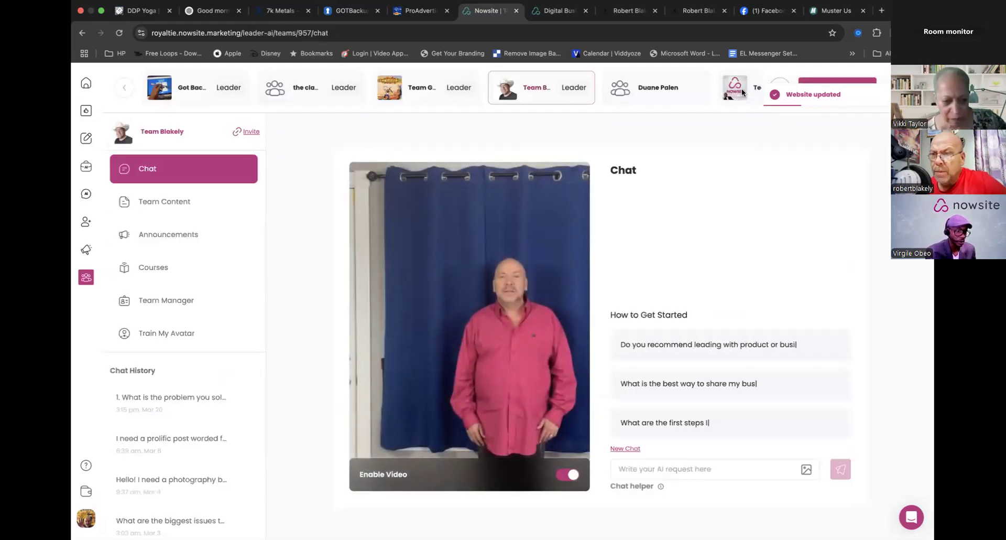
pyautogui.click(742, 93)
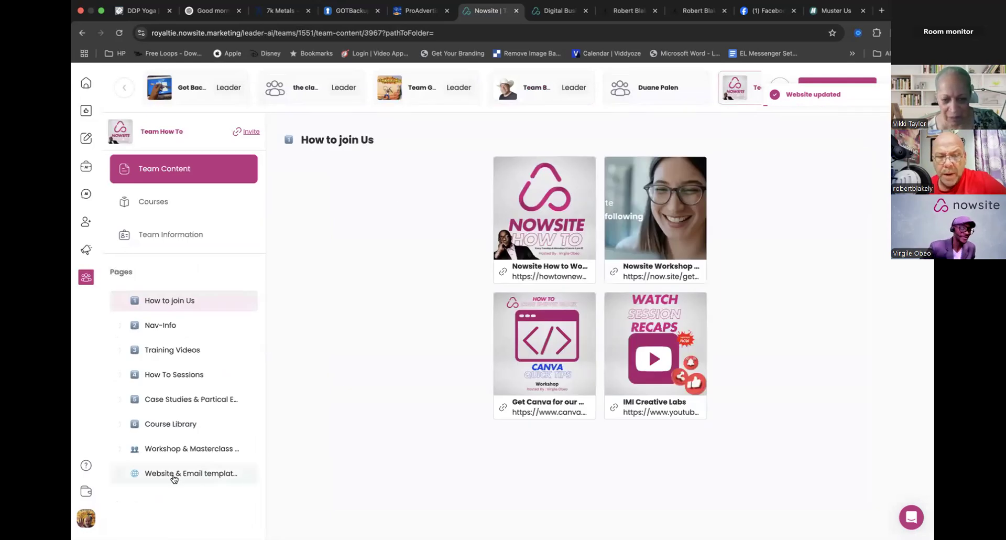
pyautogui.click(174, 477)
pyautogui.scroll(-2, 407, 395)
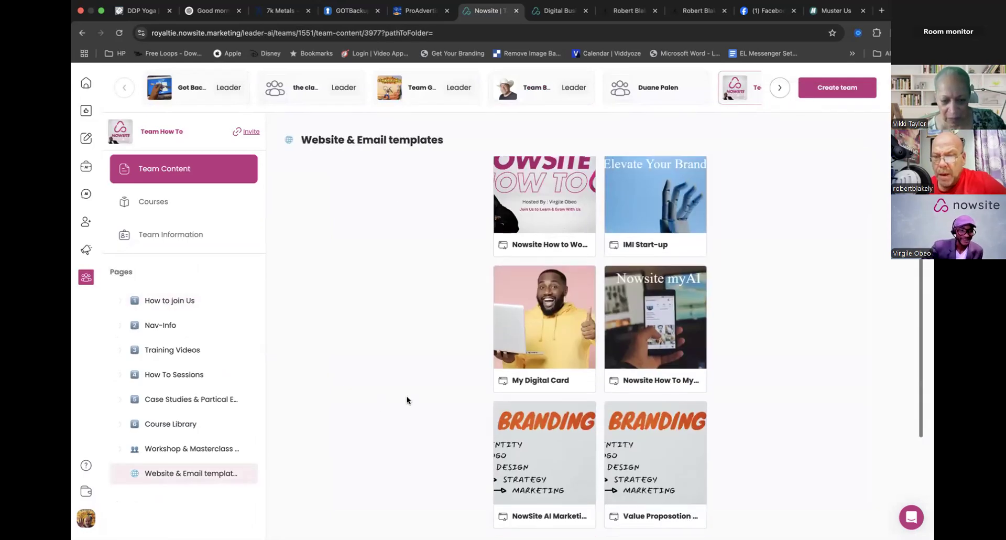
pyautogui.scroll(-4, 406, 395)
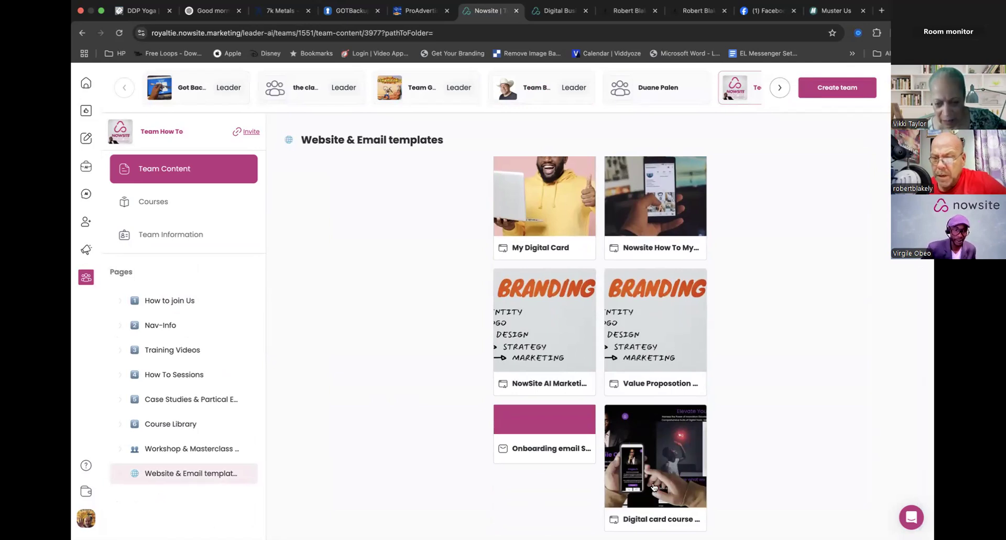
# - Open the live site of the Digital card course design Tips template, then return to the templates and close its details
pyautogui.click(657, 467)
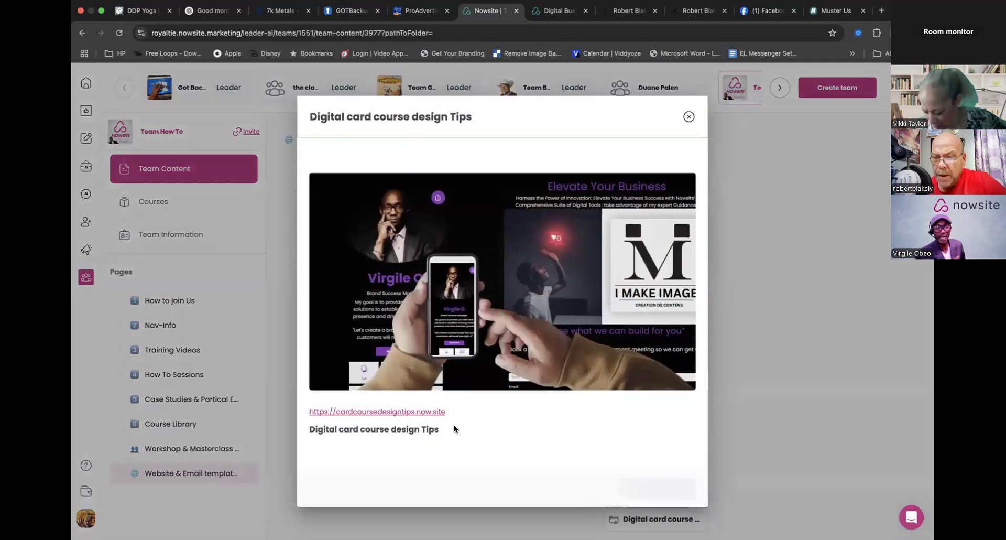
pyautogui.click(404, 411)
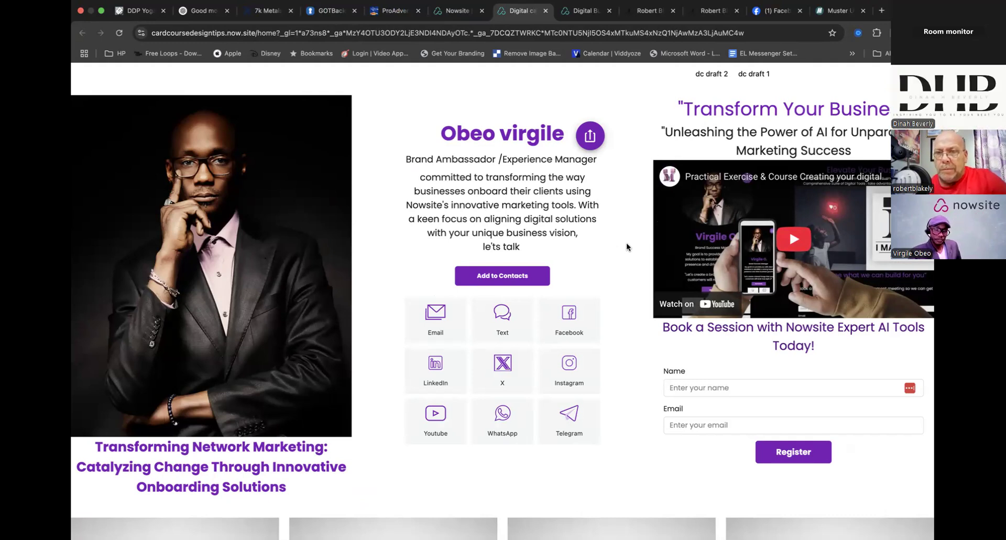
pyautogui.click(455, 10)
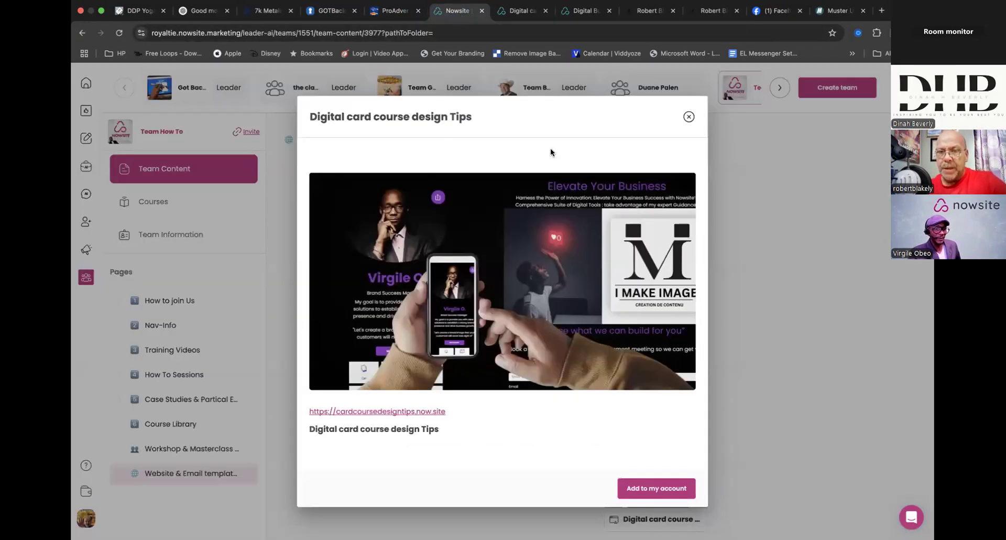
pyautogui.click(689, 116)
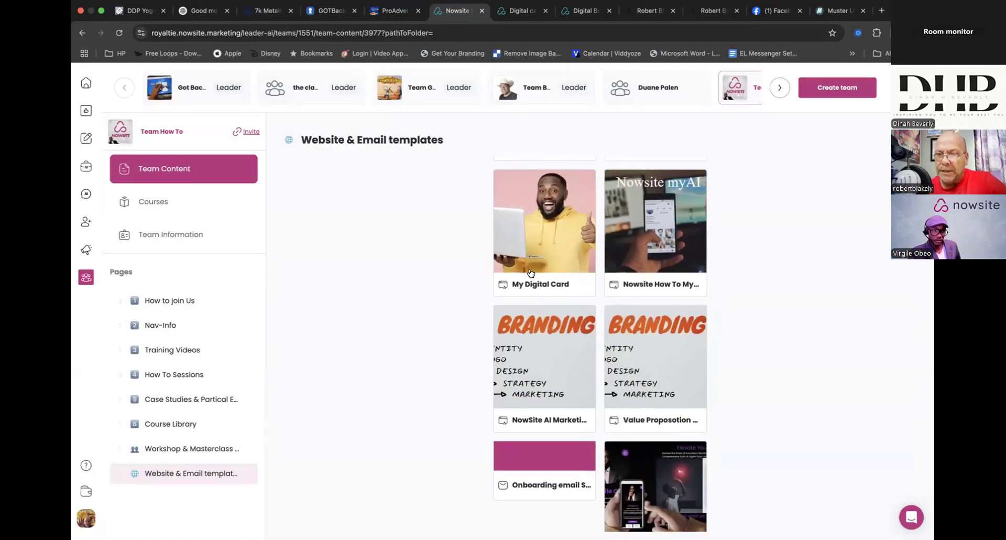
# - Reopen the Digital card course design Tips site, examine its home page from top to bottom, and return to the template list
pyautogui.scroll(-2, 425, 390)
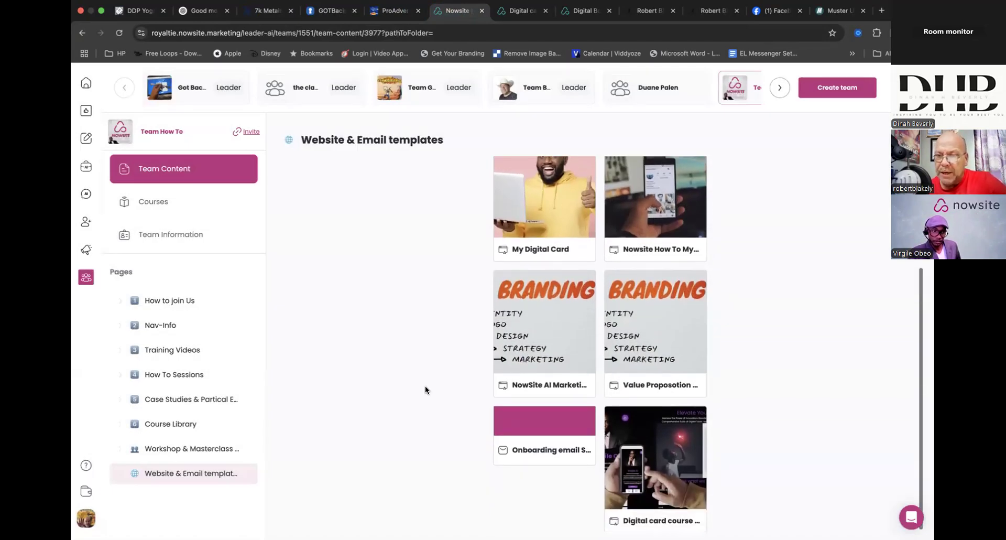
pyautogui.click(652, 463)
pyautogui.click(382, 409)
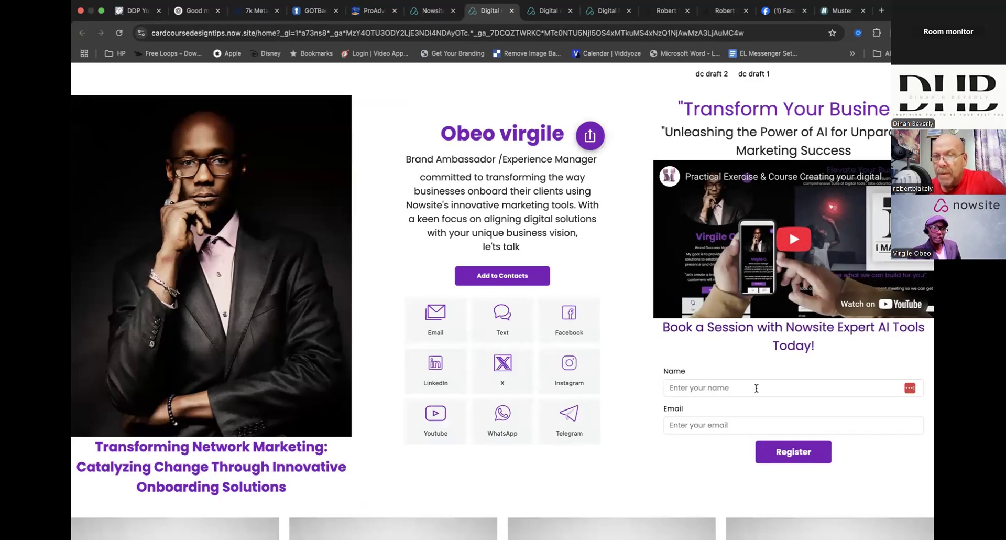
pyautogui.scroll(-2, 665, 380)
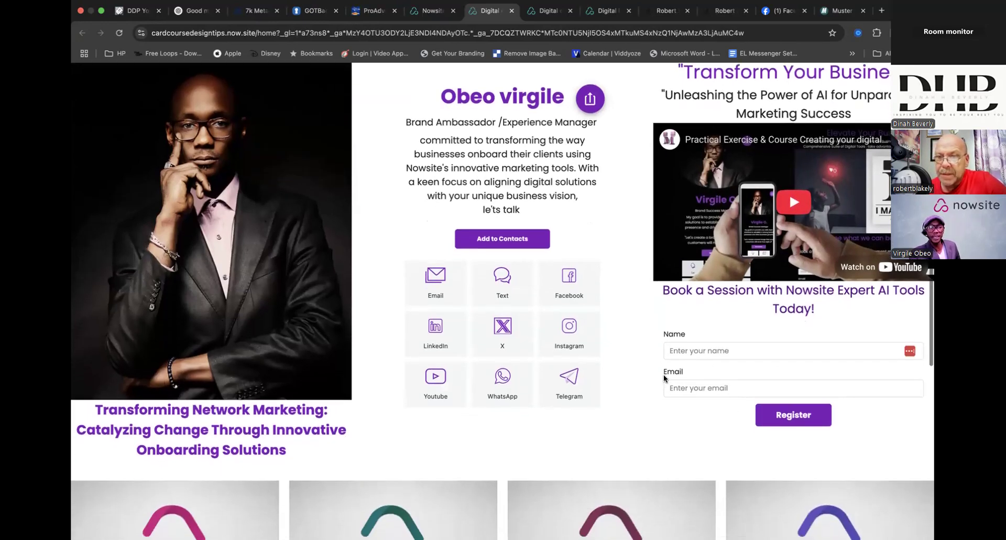
pyautogui.scroll(-6, 663, 374)
pyautogui.scroll(1, 664, 374)
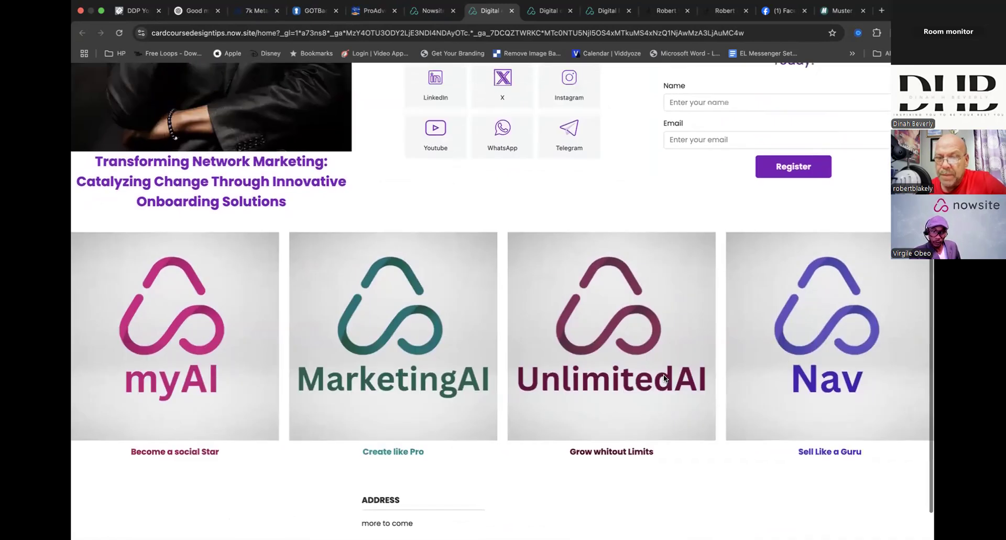
pyautogui.scroll(6, 664, 374)
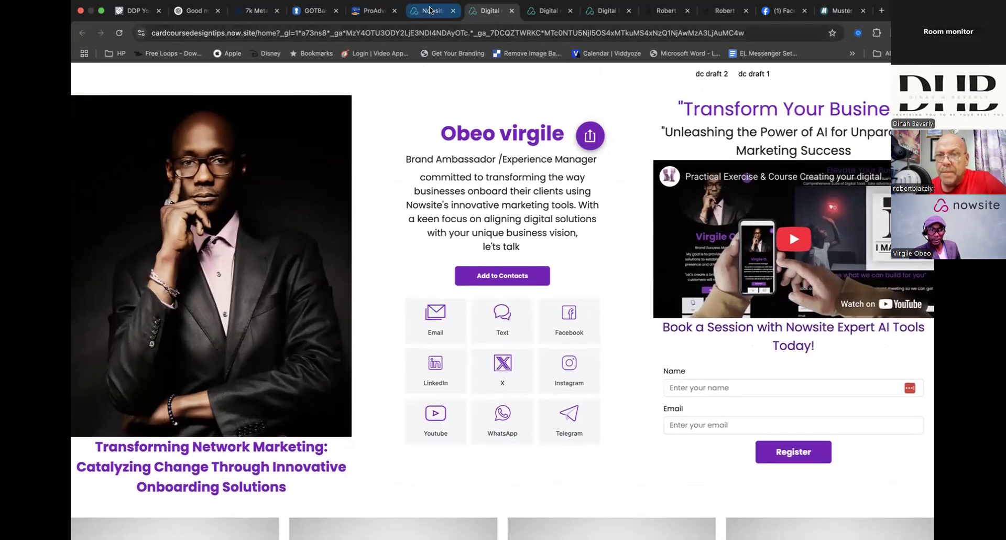
pyautogui.click(429, 11)
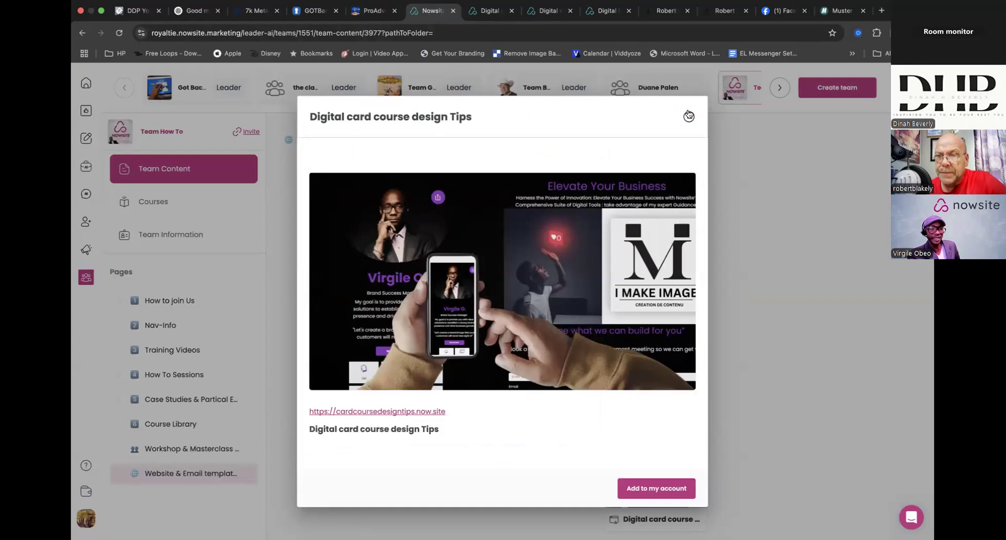
pyautogui.click(688, 116)
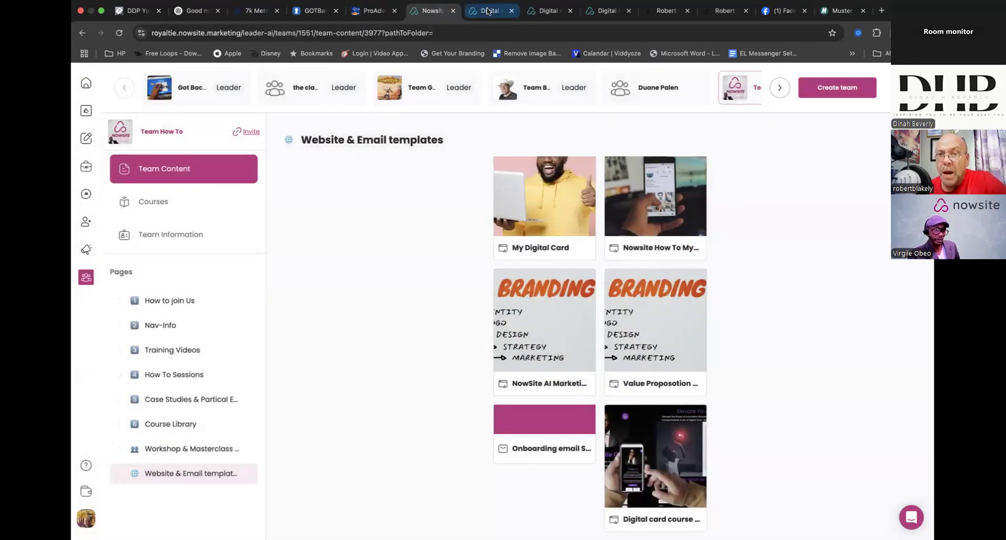
# - Bring up the cardcoursedesigntips.now.site home page from the template details again and review its three-column card layout
pyautogui.click(670, 500)
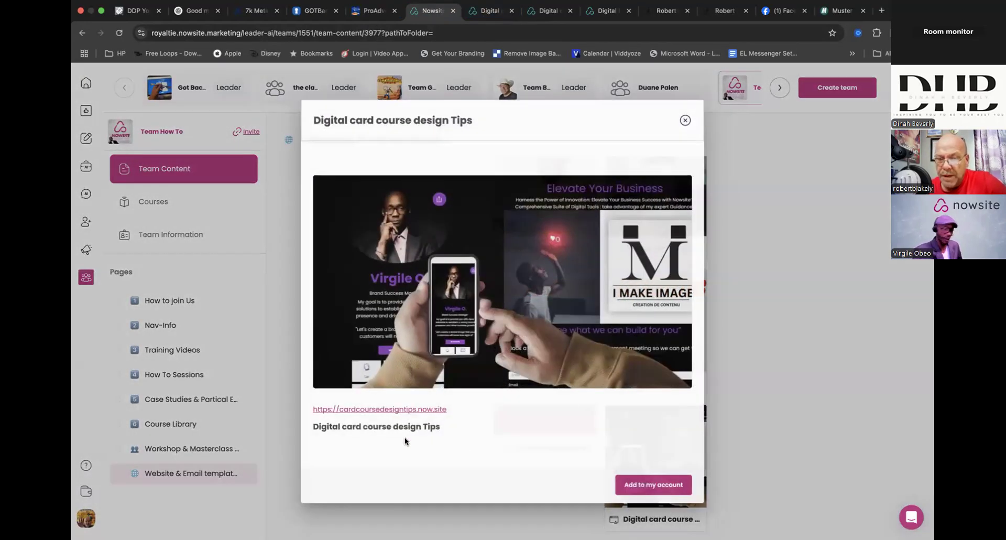
pyautogui.click(393, 410)
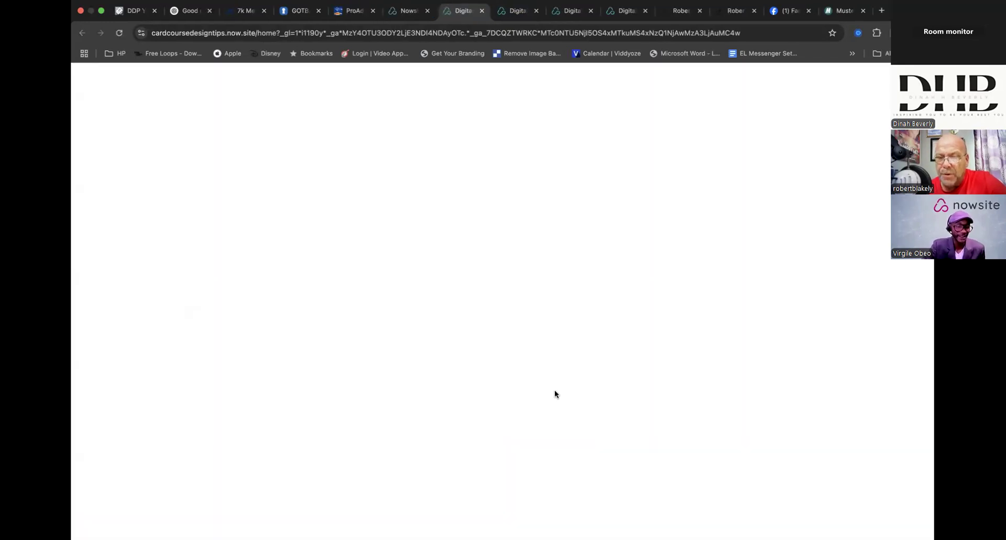
pyautogui.scroll(-3, 555, 394)
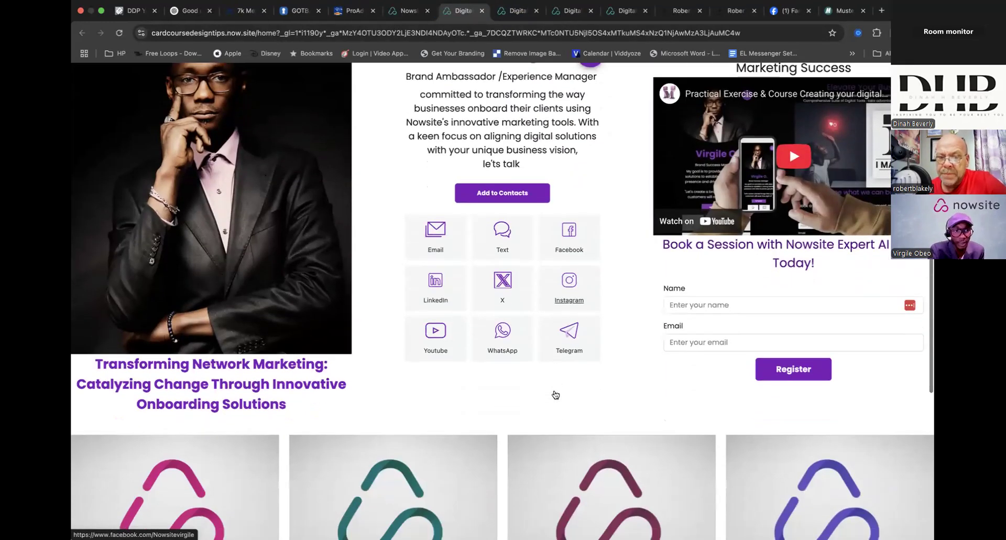
pyautogui.scroll(-5, 554, 391)
pyautogui.scroll(7, 554, 390)
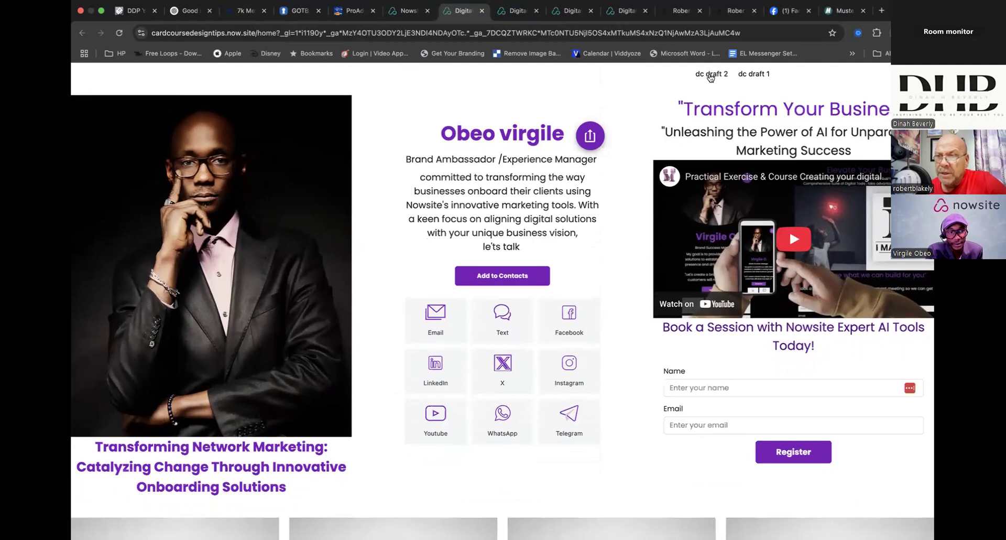
# - Open the site's dc draft 1 page and examine its two-column digital card design
pyautogui.click(753, 75)
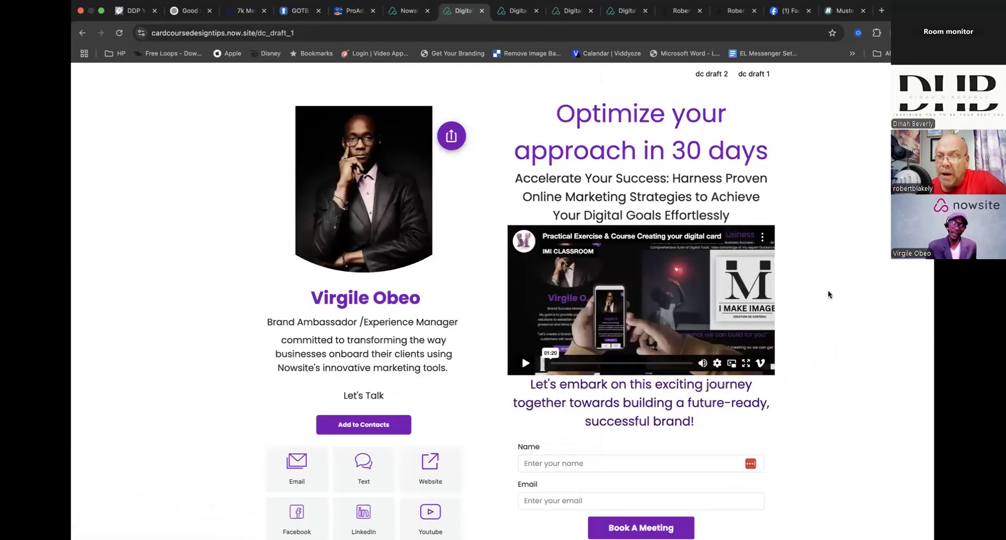
pyautogui.scroll(-3, 828, 290)
pyautogui.scroll(3, 828, 290)
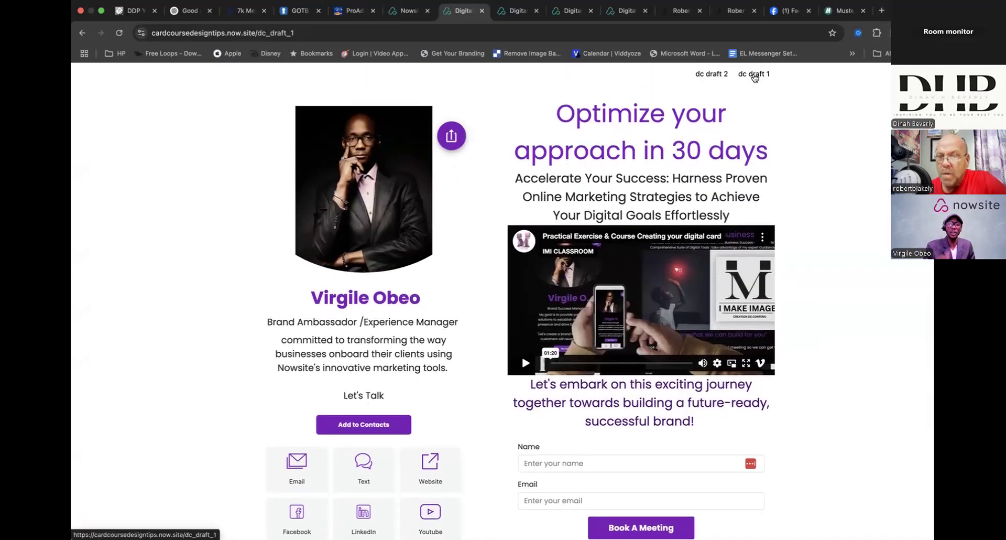
pyautogui.scroll(-3, 764, 196)
pyautogui.scroll(3, 765, 197)
pyautogui.scroll(-1, 765, 196)
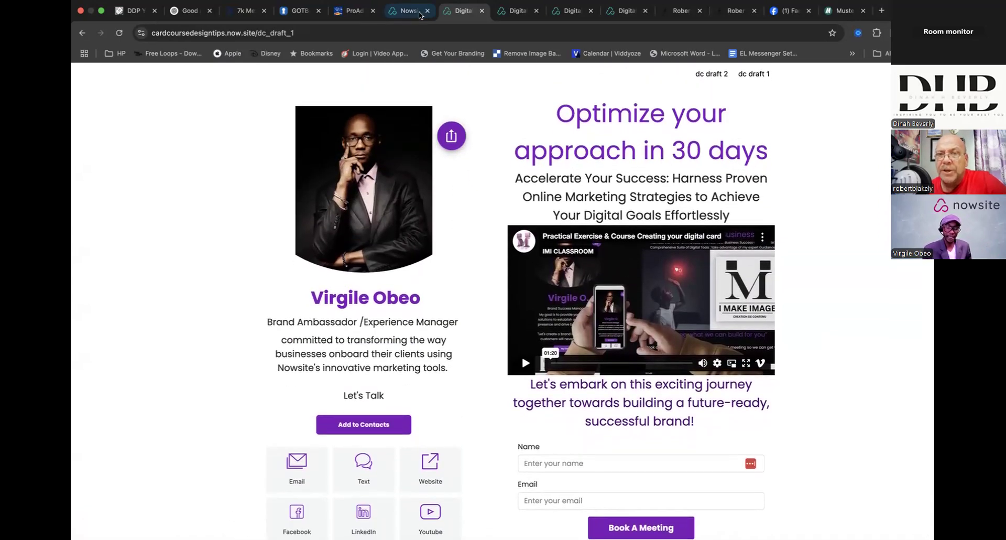
# - Return to the team templates and start adding the Digital card course design Tips template to the account
pyautogui.click(402, 12)
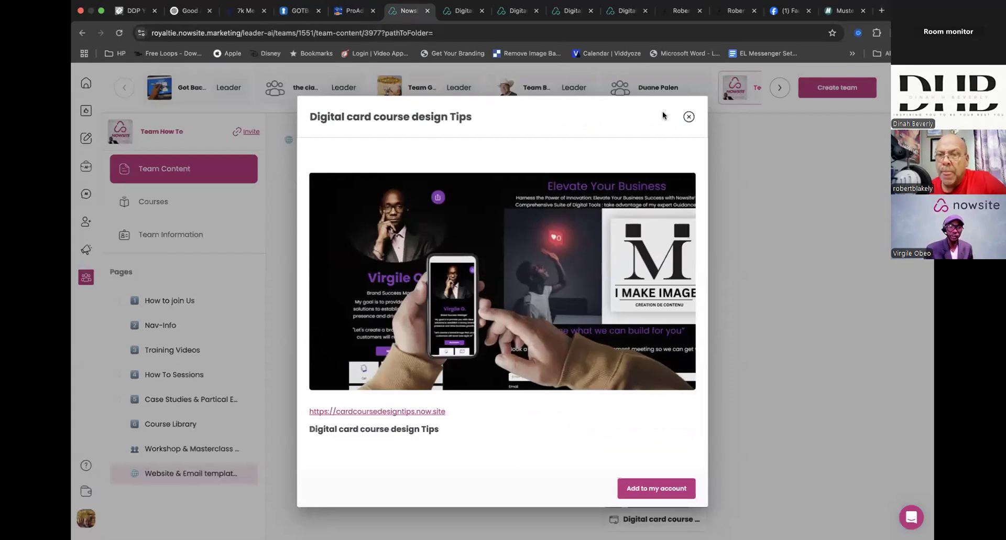
pyautogui.click(689, 117)
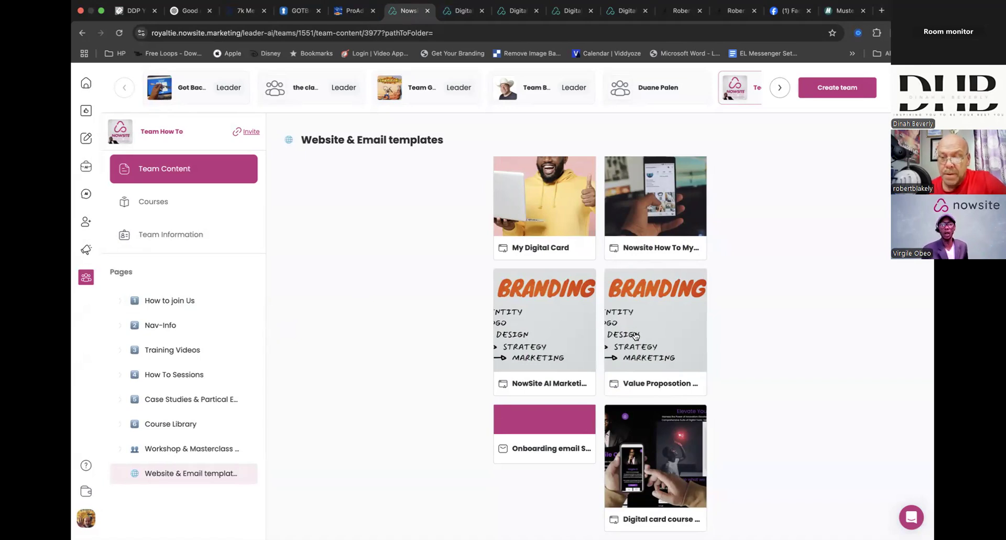
pyautogui.click(655, 482)
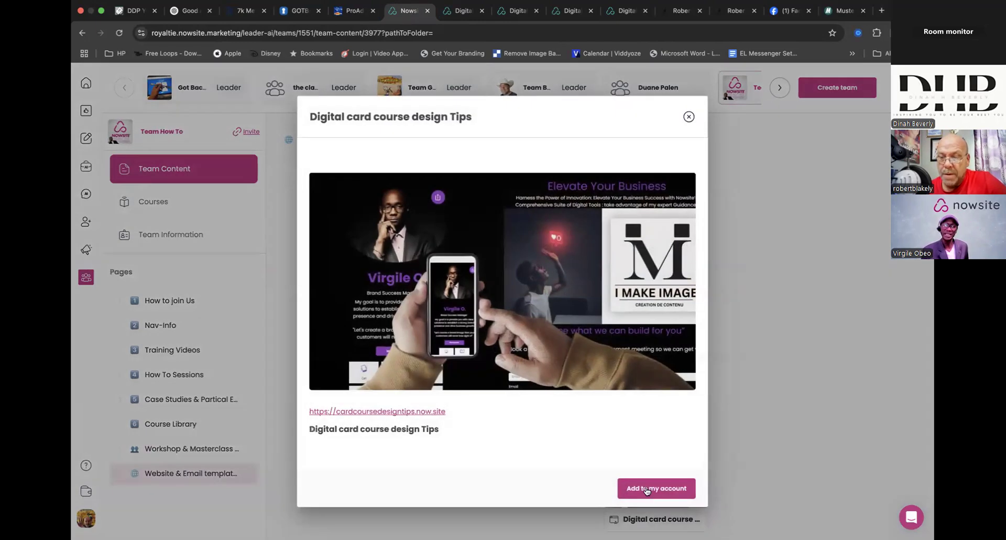
pyautogui.click(650, 495)
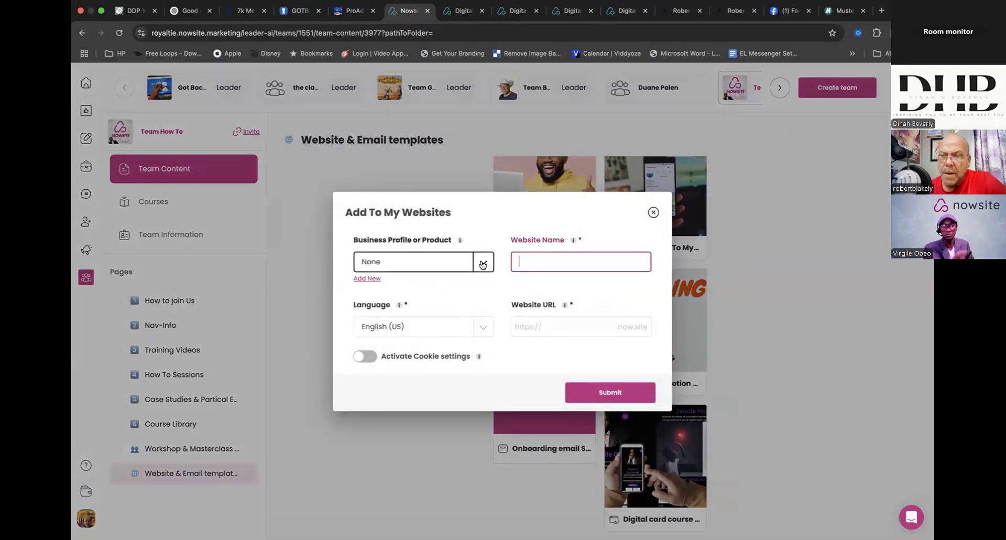
# - Assign the personal business profile to the new website and name it DC Draft 1
pyautogui.click(477, 261)
pyautogui.click(393, 353)
pyautogui.click(546, 259)
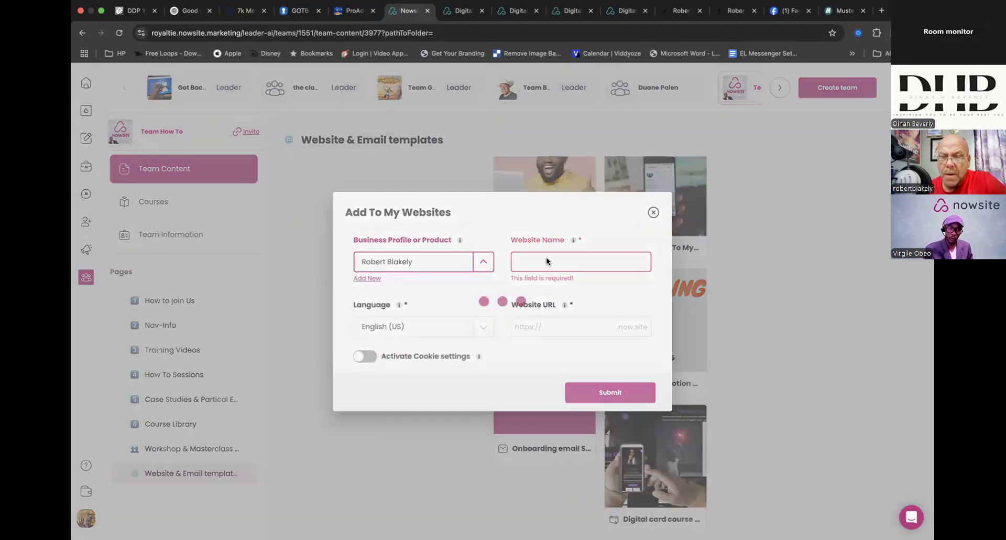
pyautogui.click(461, 10)
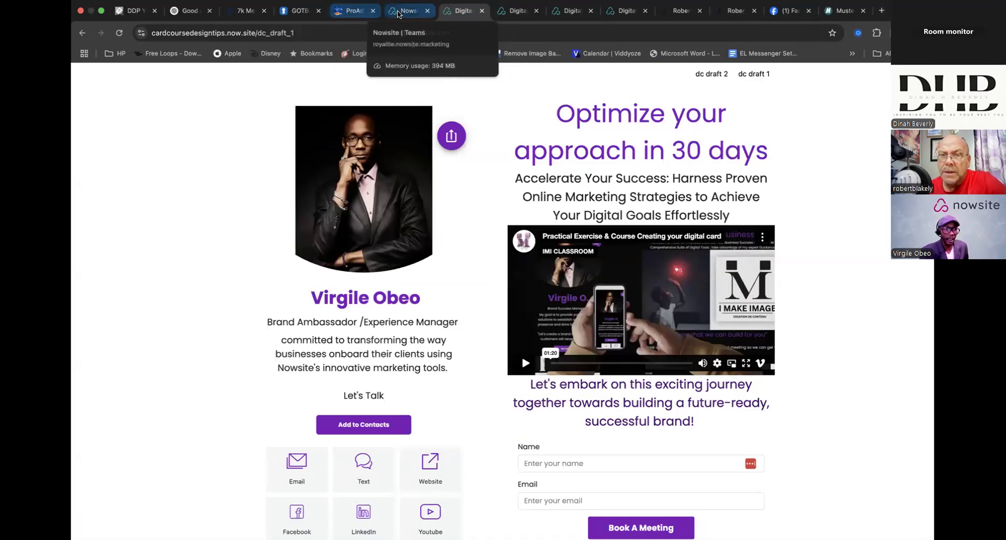
pyautogui.click(403, 11)
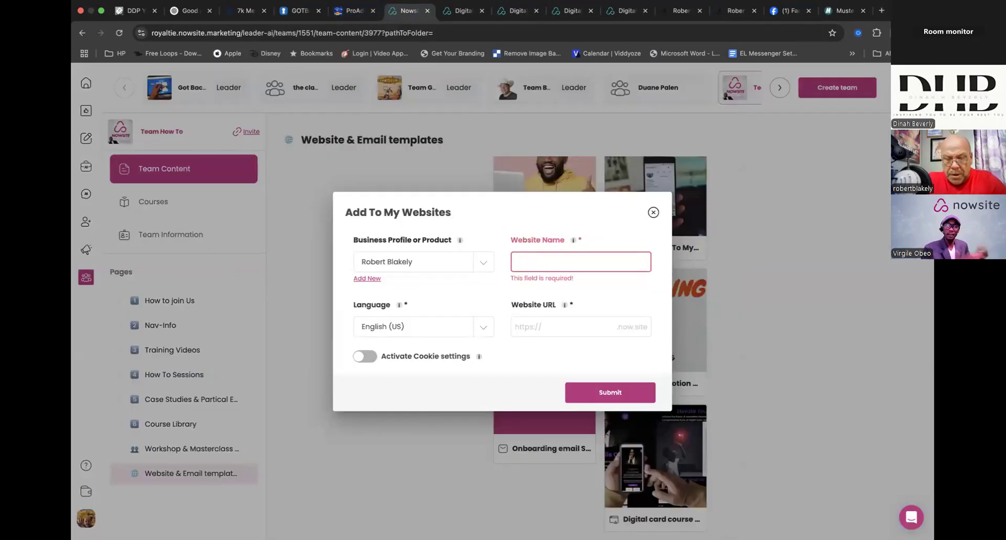
pyautogui.write('DC Draft 1')
# - Set the website URL to DCDraftOne and submit the details to add the site
pyautogui.click(564, 327)
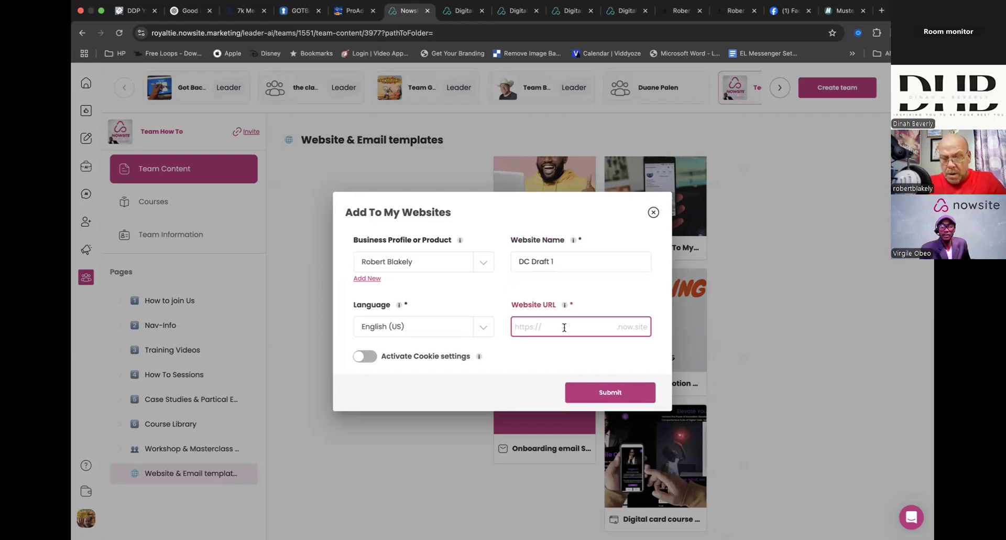
pyautogui.write('DC Draft')
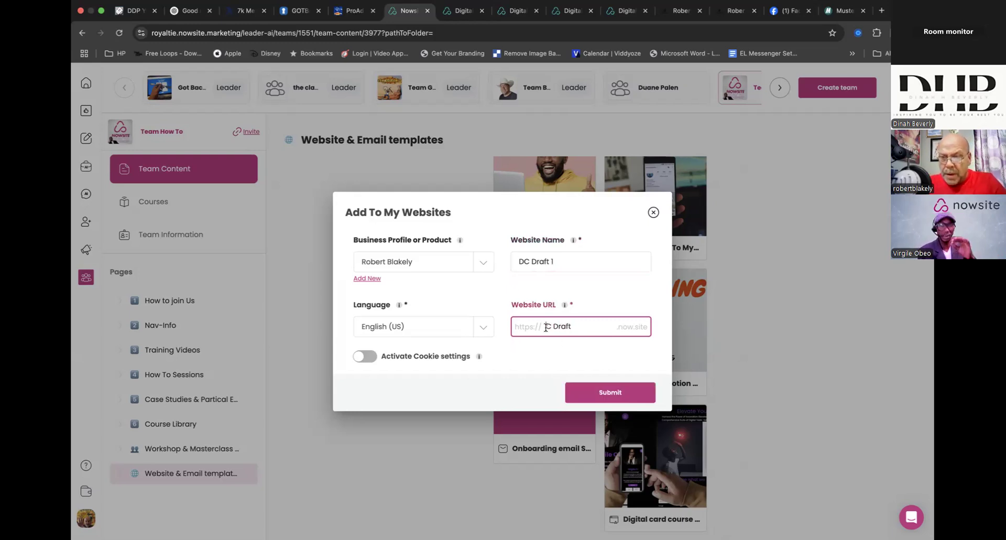
pyautogui.write('D')
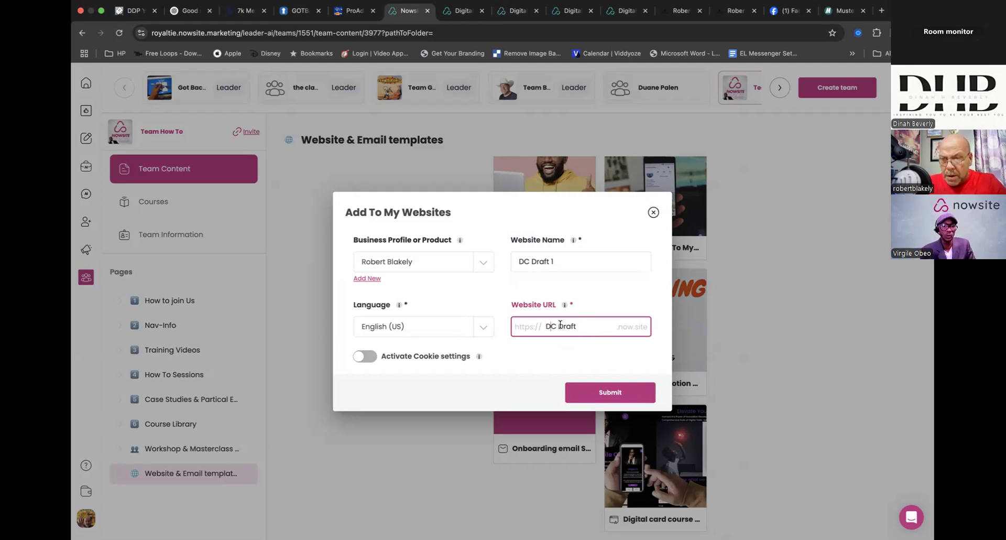
pyautogui.press('BackSpace')
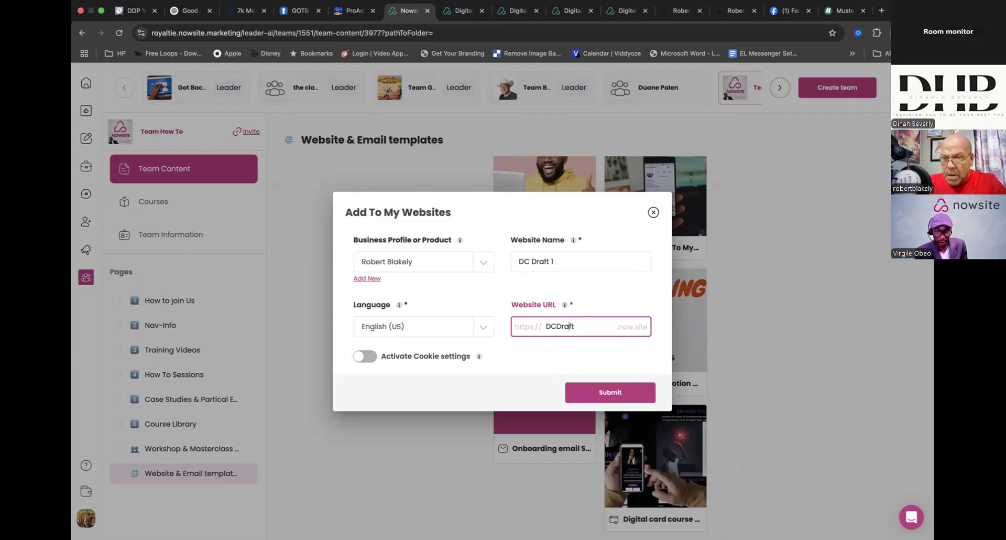
pyautogui.write('One')
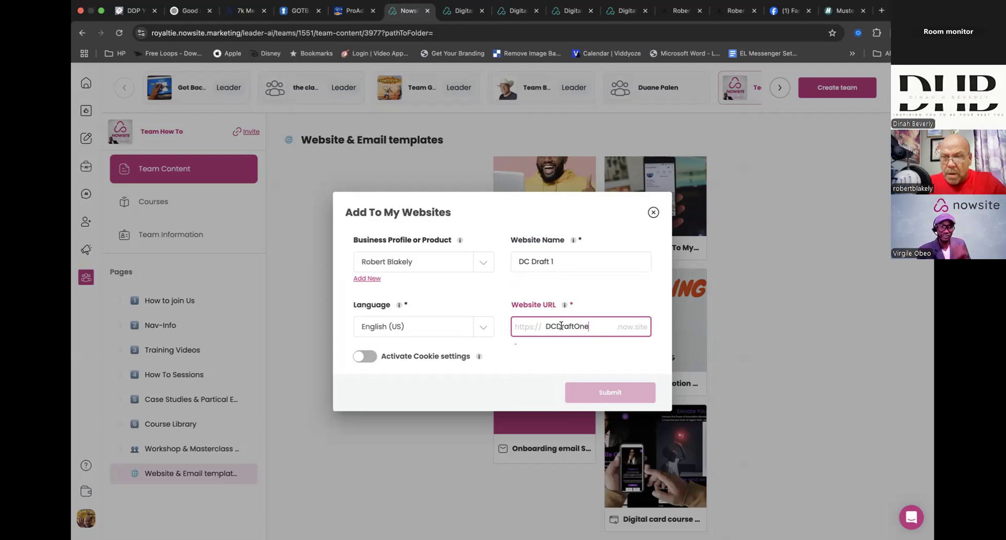
pyautogui.click(609, 392)
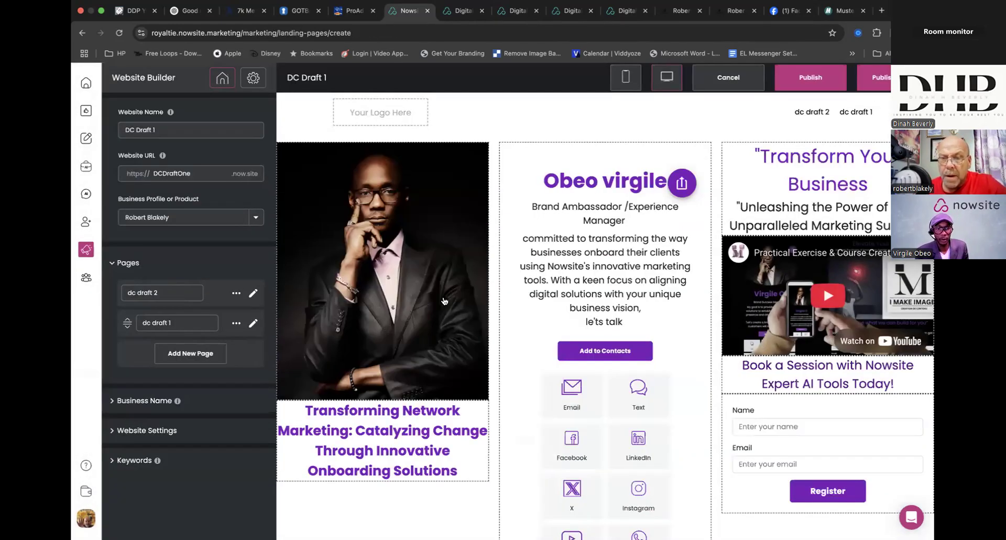
# - Delete the large portrait image from the first column of the card section
pyautogui.click(433, 239)
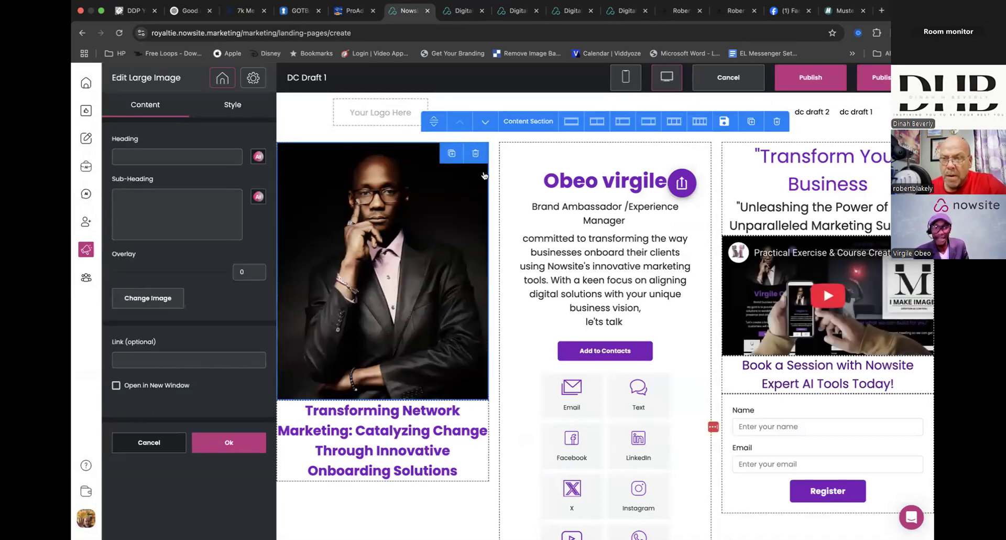
pyautogui.click(475, 153)
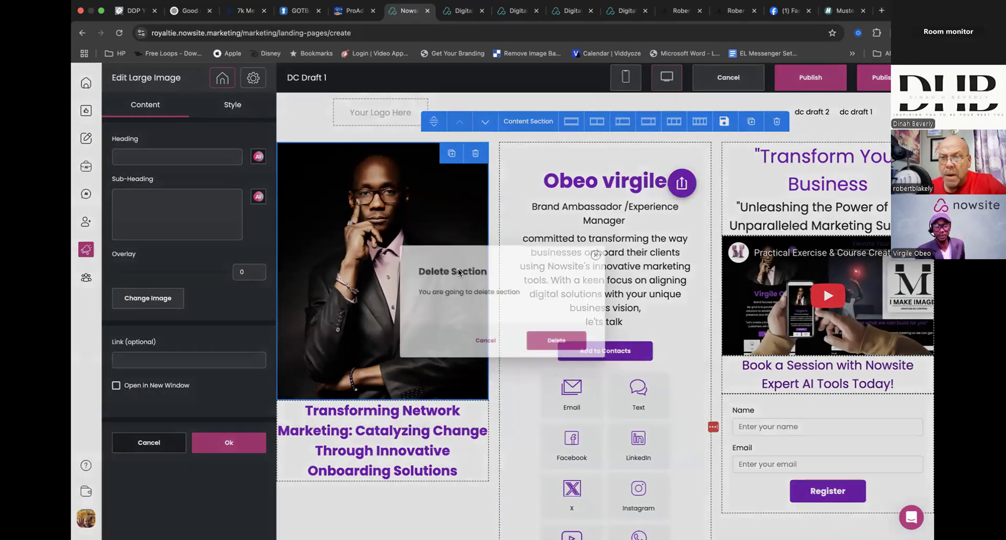
pyautogui.click(556, 341)
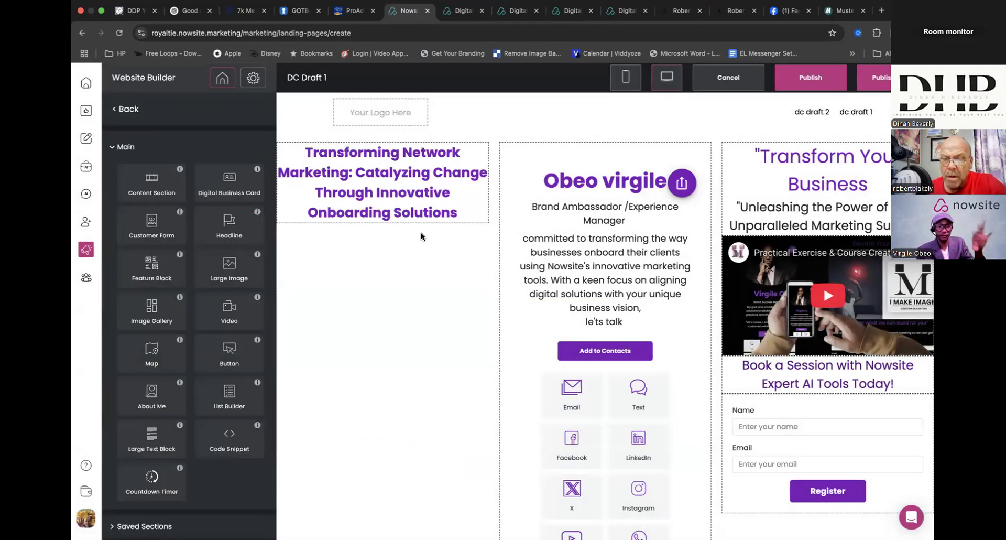
# - Try the section in two columns, restore three equal columns, and delete the Transforming Network Marketing headline
pyautogui.click(426, 174)
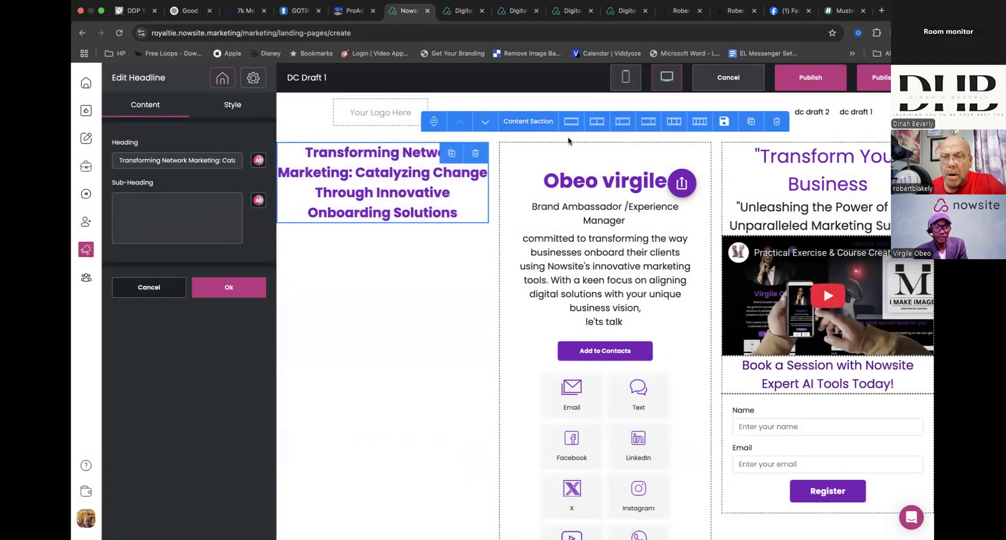
pyautogui.click(597, 121)
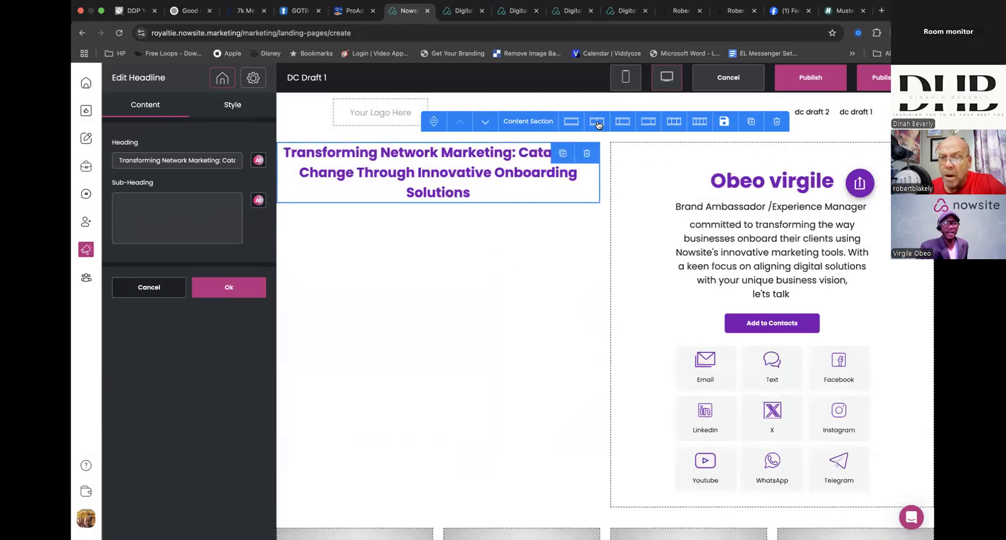
pyautogui.click(674, 122)
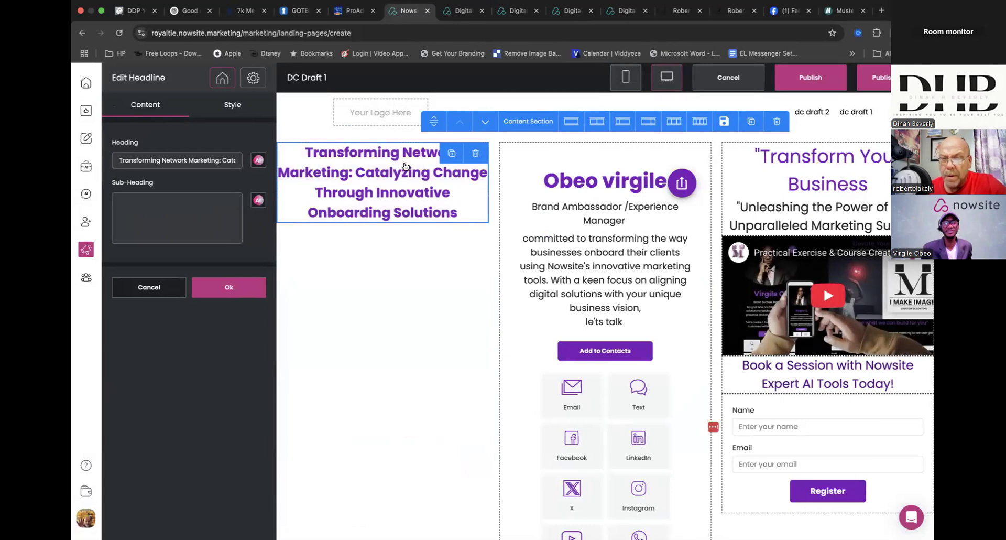
pyautogui.click(474, 154)
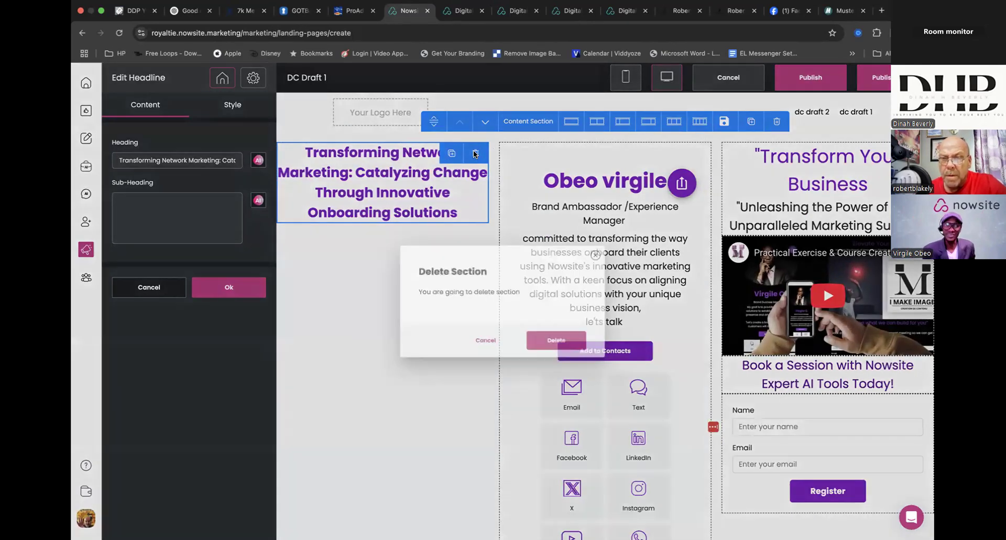
pyautogui.click(546, 348)
# - Move the digital business card to the first column, and both headlines, the video and the customer form to the second
pyautogui.moveTo(561, 228); pyautogui.dragTo(366, 234)
pyautogui.moveTo(791, 189); pyautogui.dragTo(580, 212)
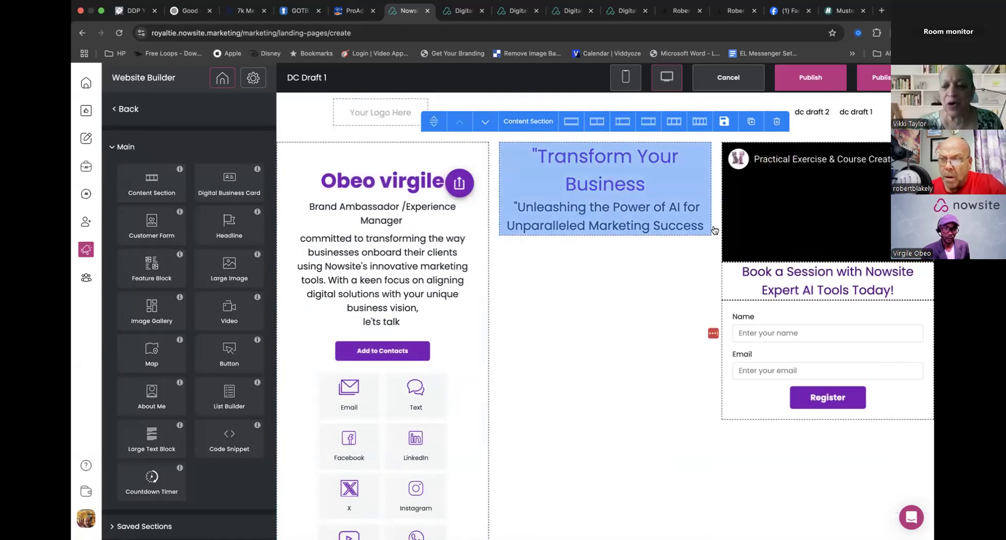
pyautogui.moveTo(807, 210); pyautogui.dragTo(550, 306)
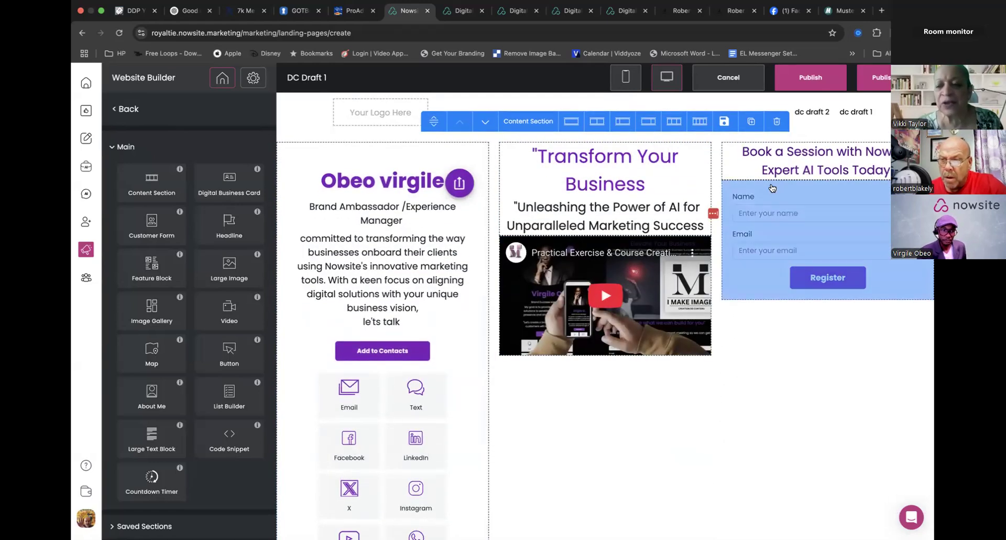
pyautogui.moveTo(812, 157); pyautogui.dragTo(566, 390)
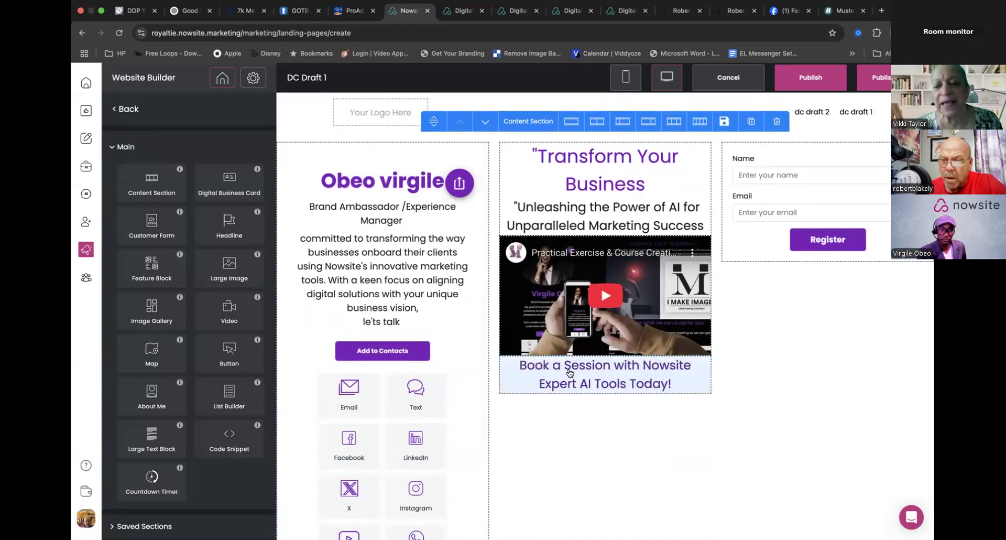
pyautogui.moveTo(812, 200); pyautogui.dragTo(556, 444)
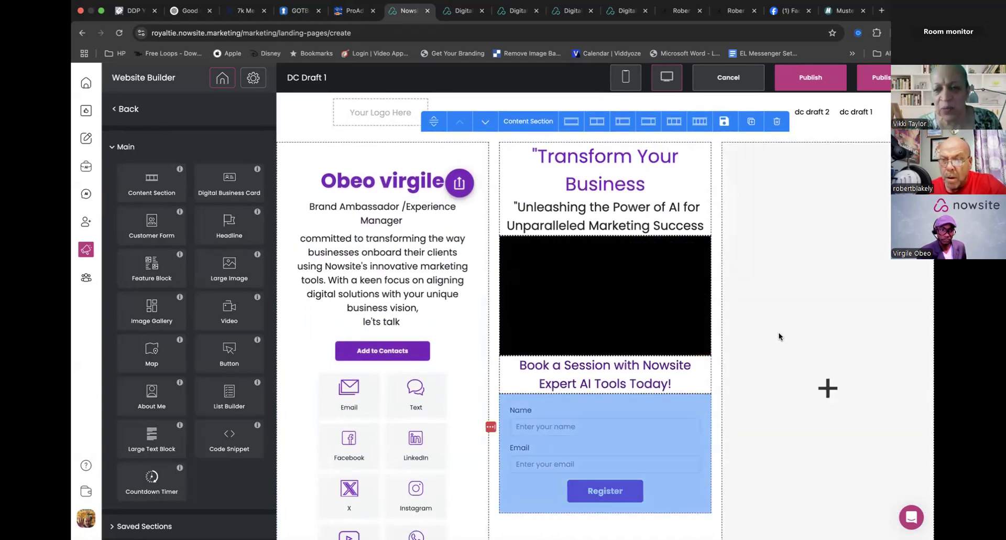
# - Change the content section to two equal columns and check the layout down the page
pyautogui.click(784, 220)
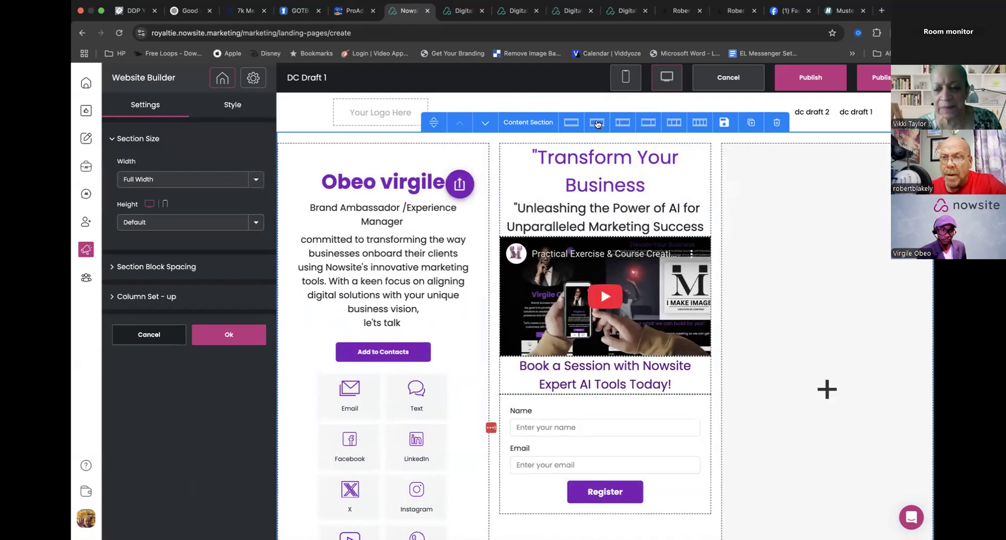
pyautogui.click(597, 121)
pyautogui.scroll(-6, 608, 246)
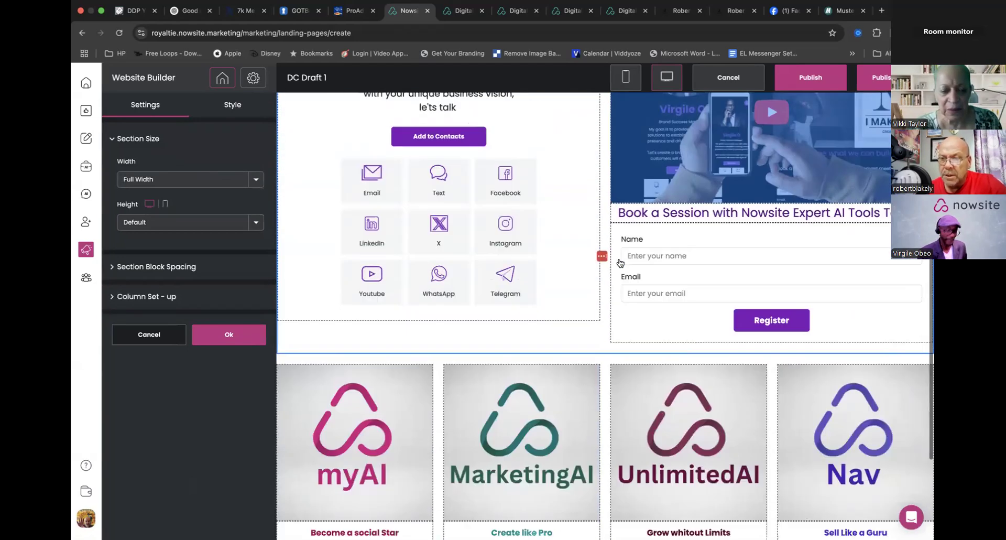
pyautogui.scroll(4, 619, 262)
pyautogui.scroll(3, 619, 262)
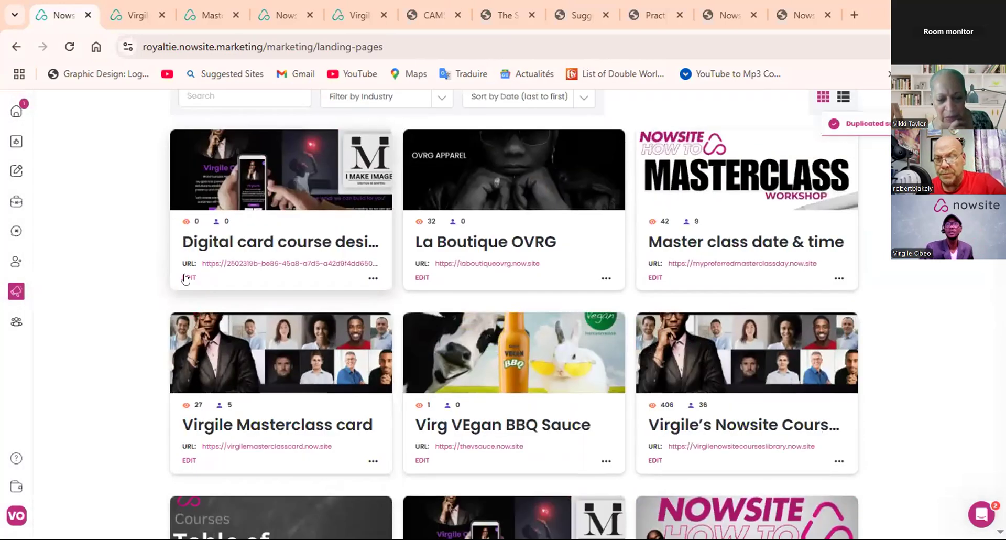
# - Edit the duplicated Digital card course design Tips site, show its dc draft 1 page, and return to the site's page list
pyautogui.click(188, 278)
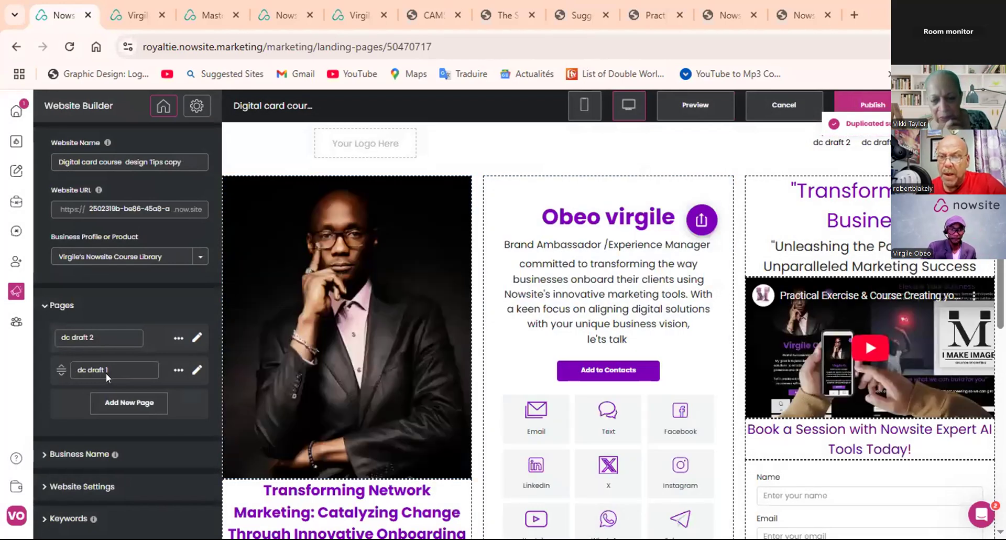
pyautogui.click(197, 371)
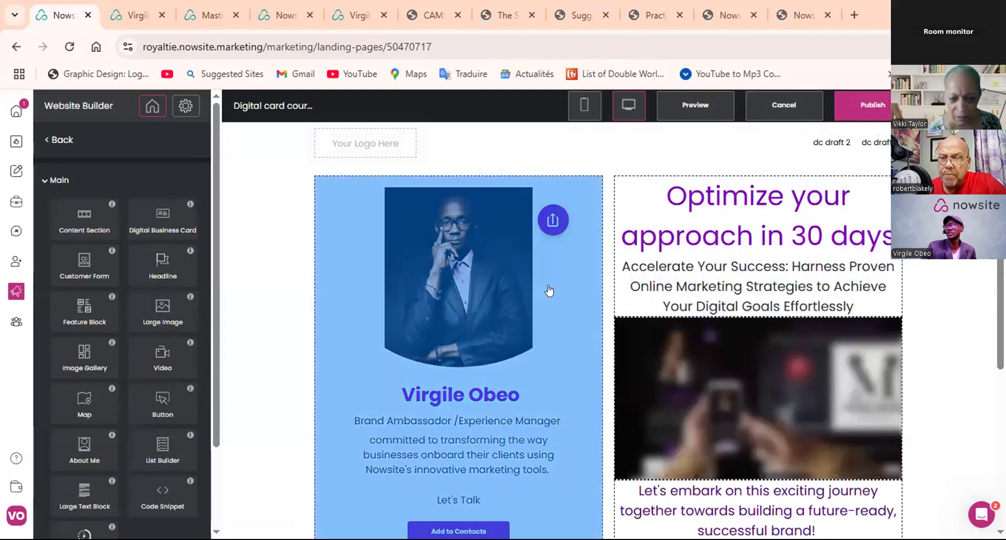
pyautogui.click(51, 141)
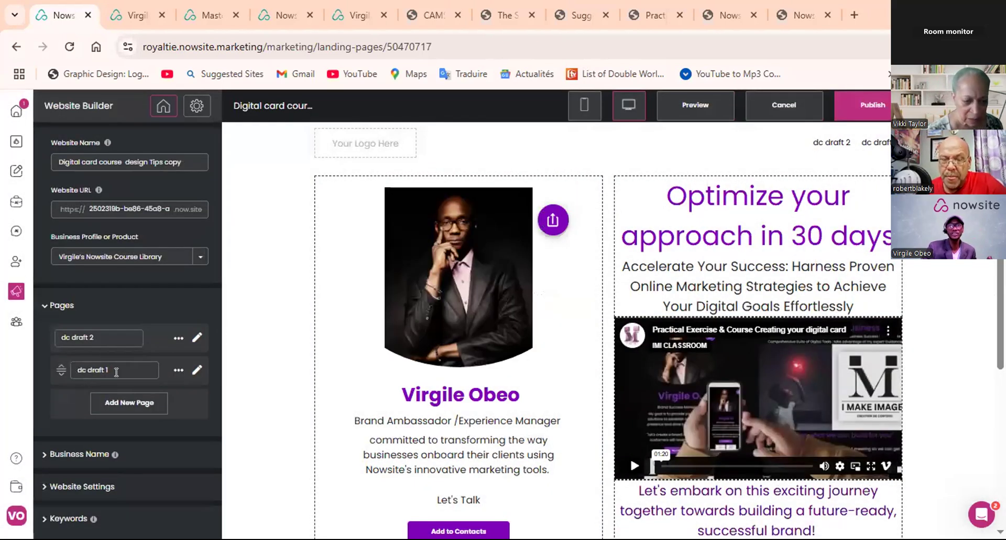
# - Make dc draft 1 the home page and delete the dc draft 2 page
pyautogui.click(178, 370)
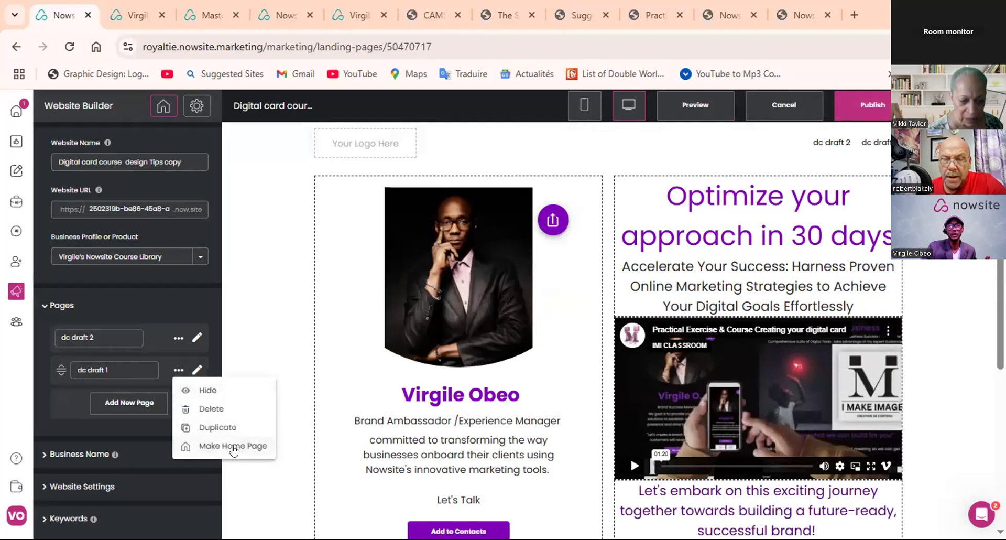
pyautogui.click(233, 448)
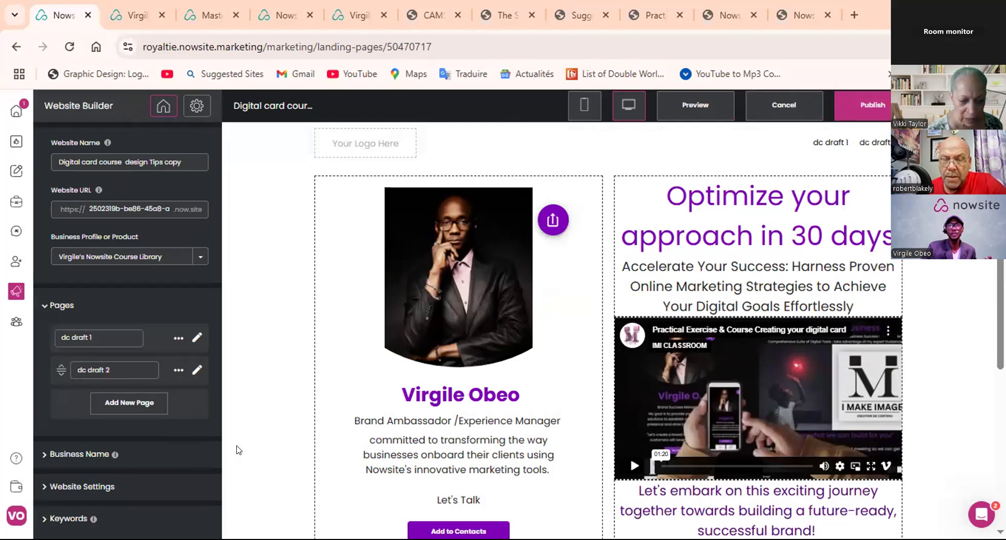
pyautogui.click(178, 370)
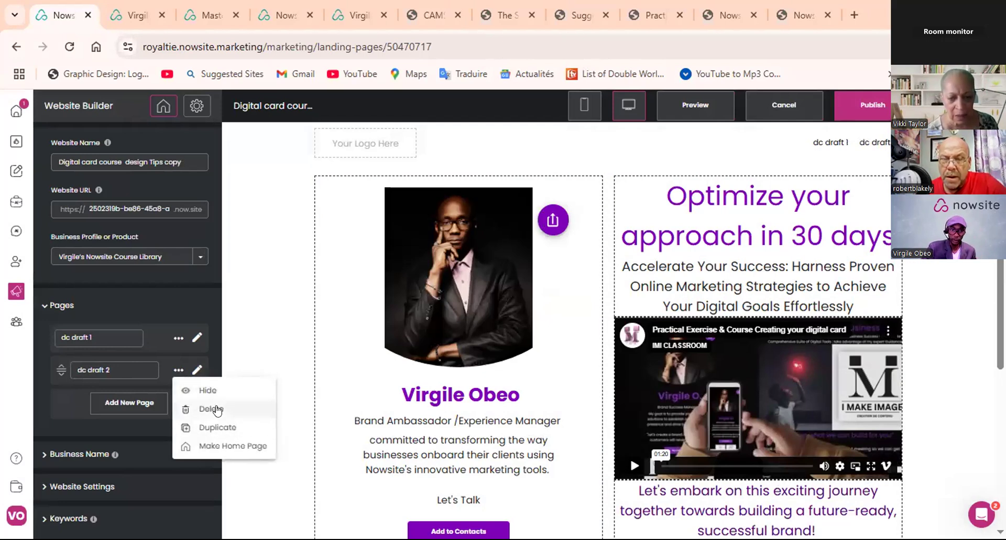
pyautogui.click(210, 410)
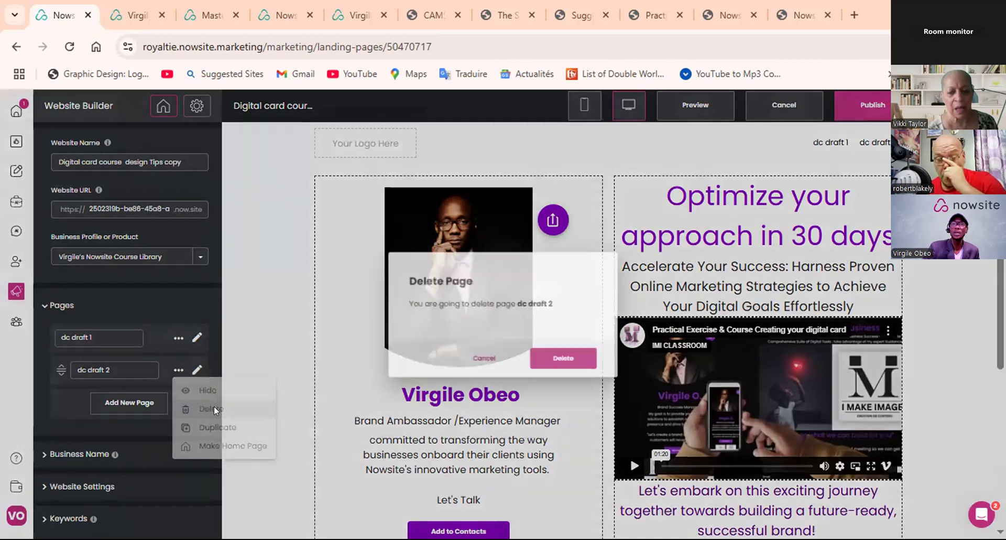
pyautogui.click(560, 366)
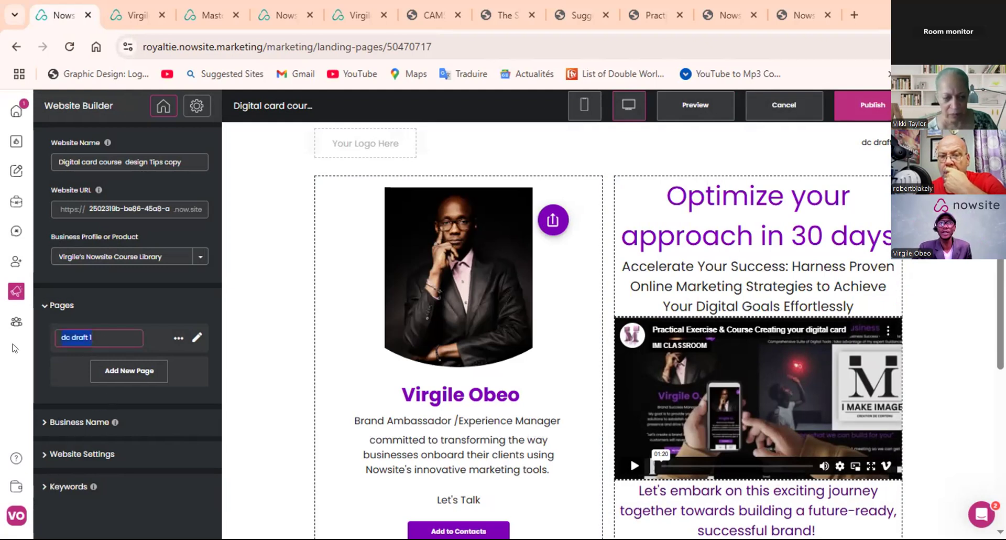
# - Rename the dc draft 1 page as home and add two more pages named about and My offfer
pyautogui.write('home')
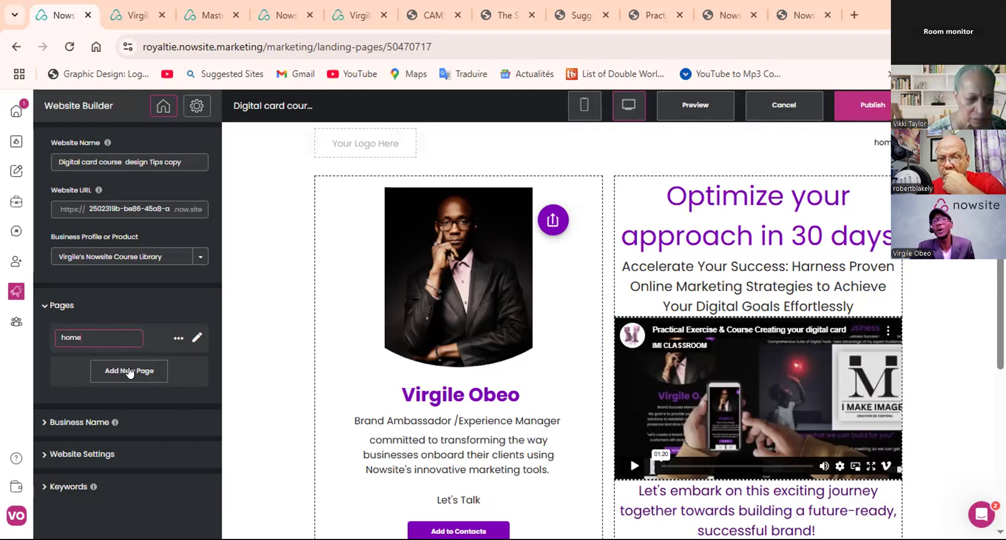
pyautogui.click(130, 372)
pyautogui.write('abot')
pyautogui.press('BackSpace')
pyautogui.write('ut')
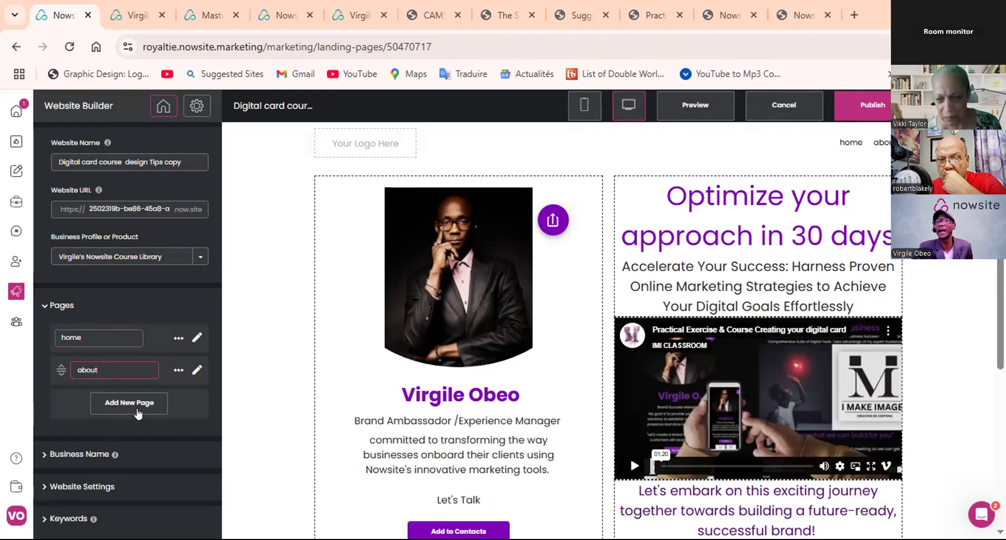
pyautogui.click(138, 412)
pyautogui.write('M')
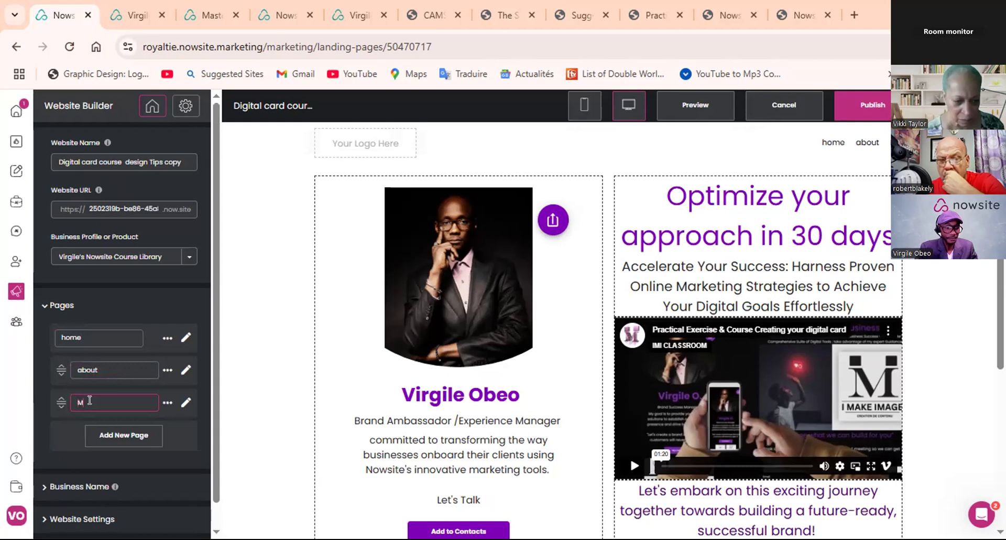
pyautogui.write('y dffer')
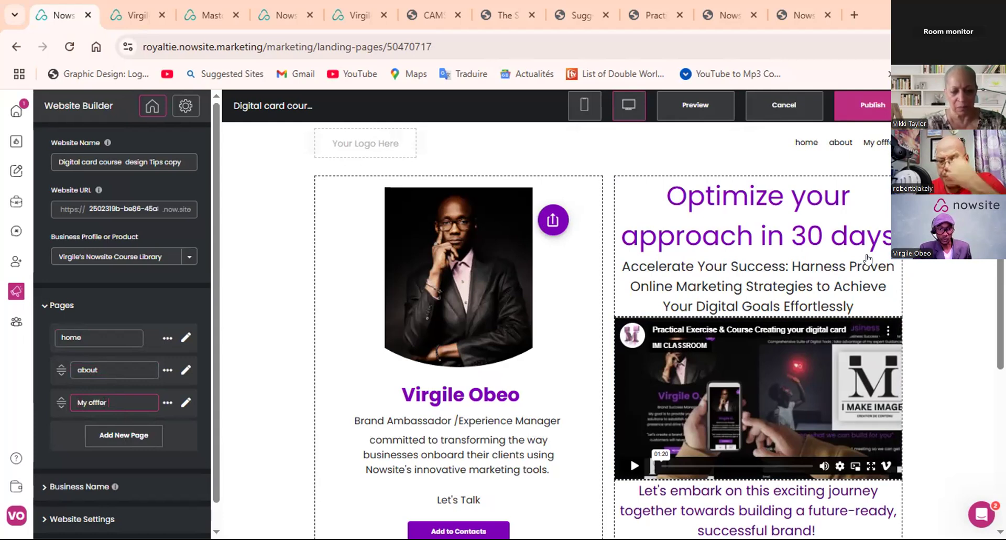
# - Check the home page from header to footer and publish the website
pyautogui.scroll(-1, 681, 300)
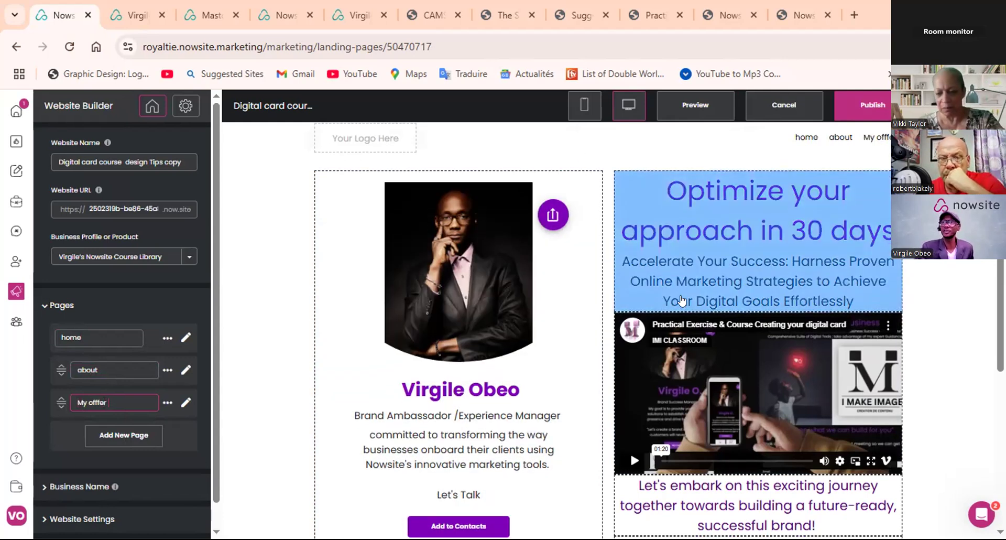
pyautogui.scroll(-5, 681, 299)
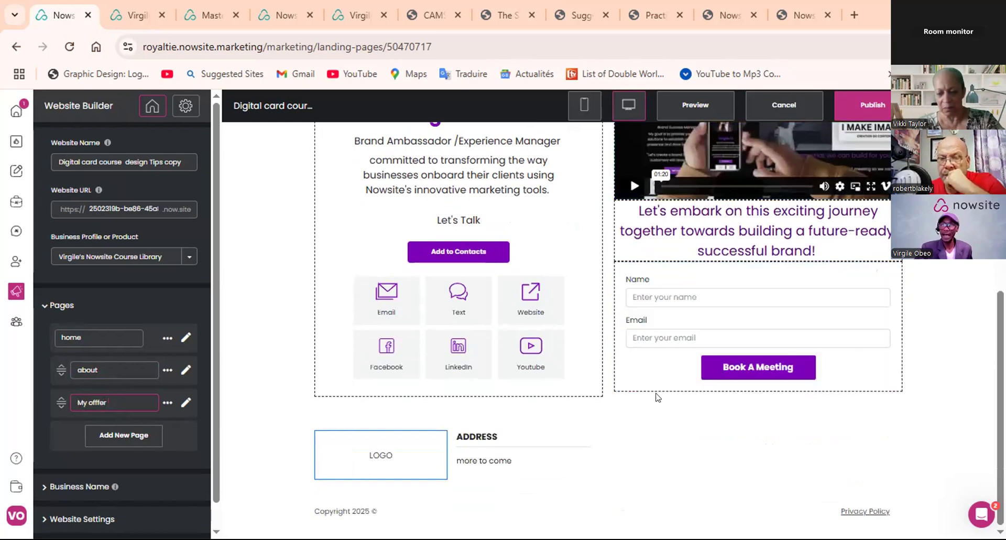
pyautogui.scroll(2, 657, 396)
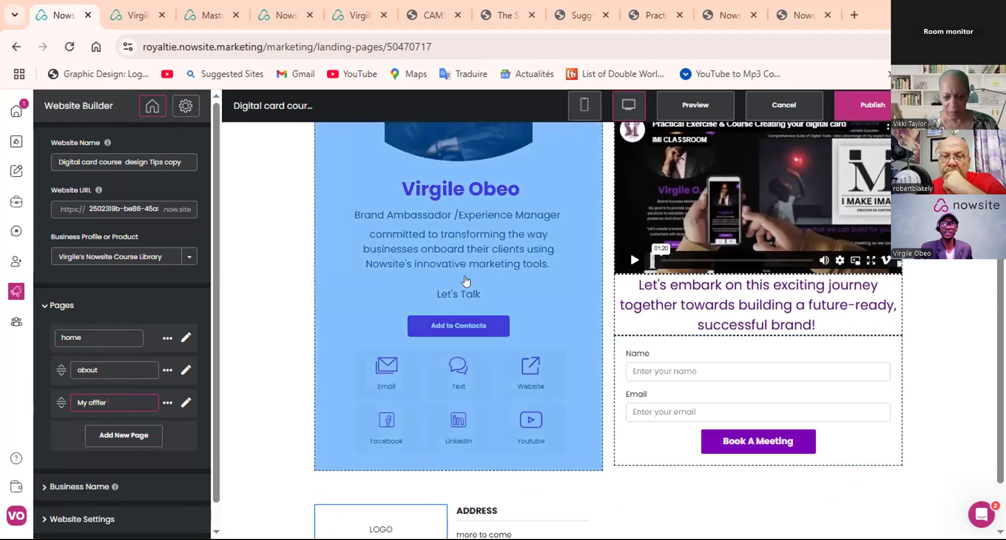
pyautogui.scroll(3, 438, 373)
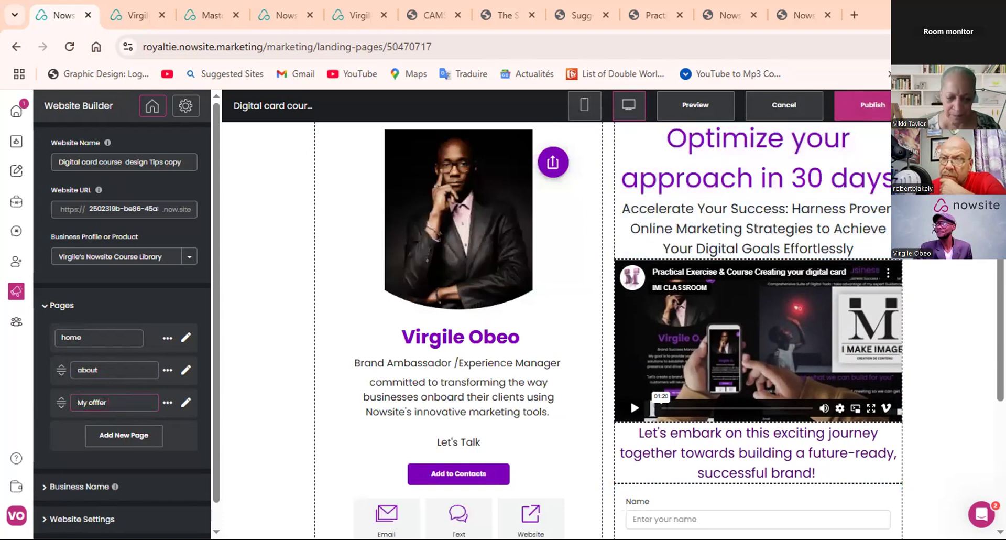
pyautogui.click(872, 105)
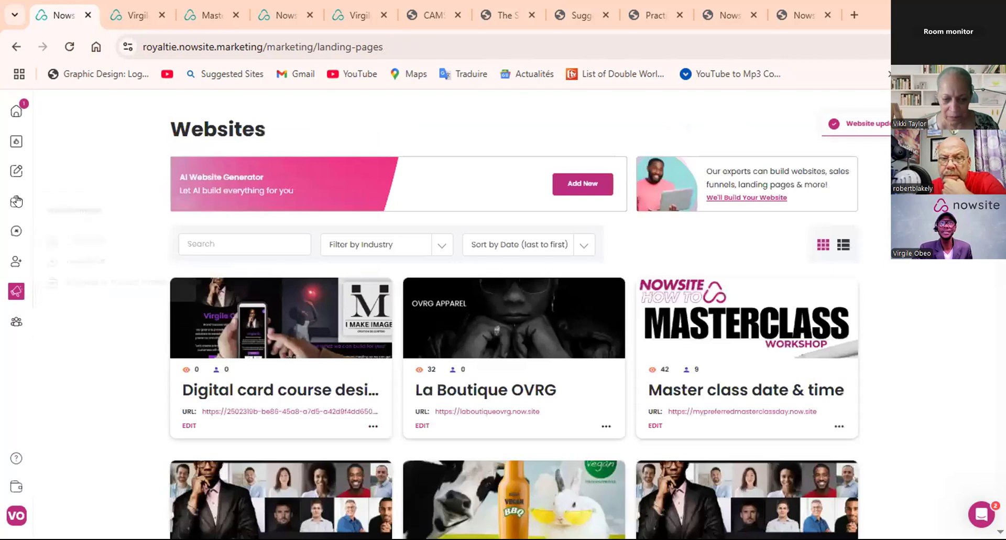
# - Open the profile in the presenter's own name from the Business or Product Profiles
pyautogui.moveTo(16, 201)
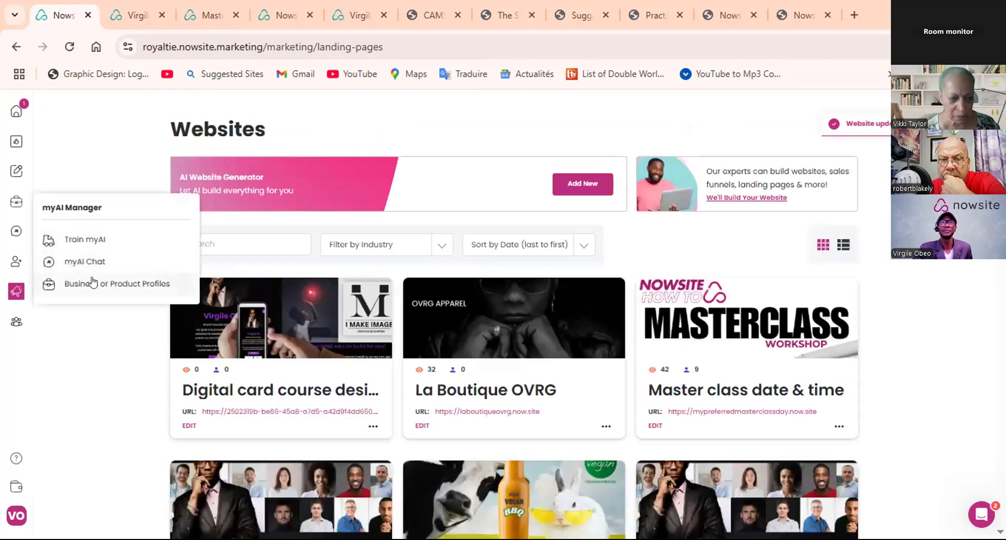
pyautogui.click(92, 283)
pyautogui.scroll(-2, 328, 377)
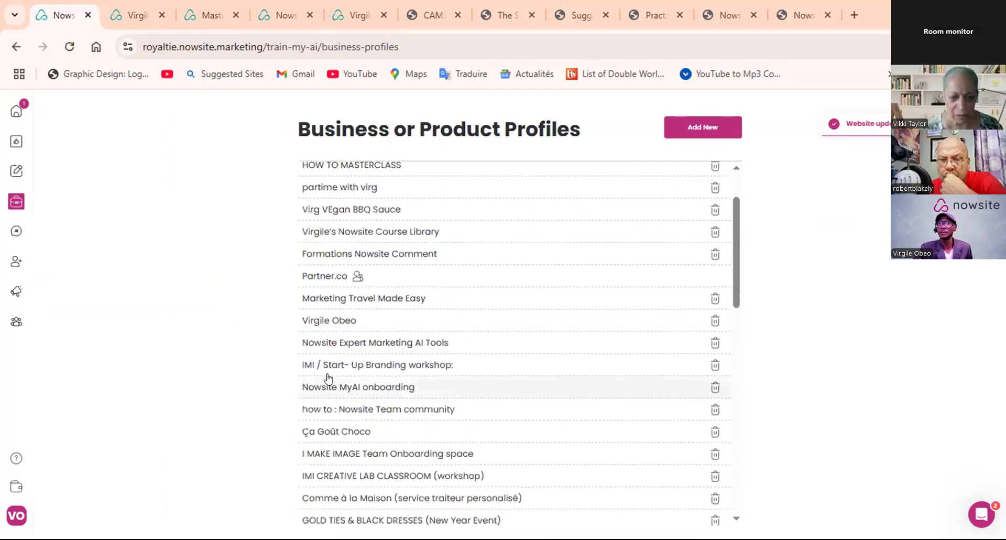
pyautogui.click(335, 320)
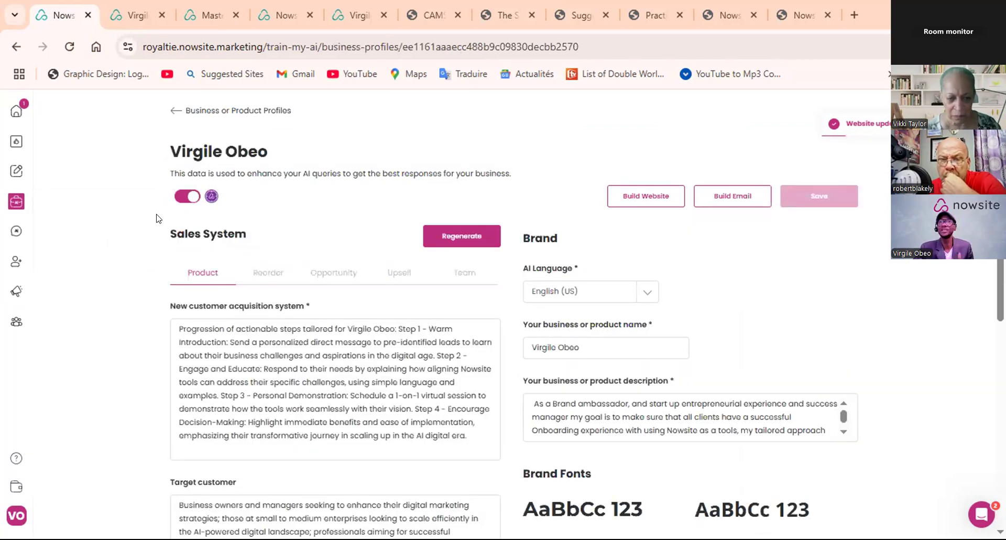
# - Return to the Websites list and reopen the Digital card course design Tips copy site for editing
pyautogui.moveTo(8, 205)
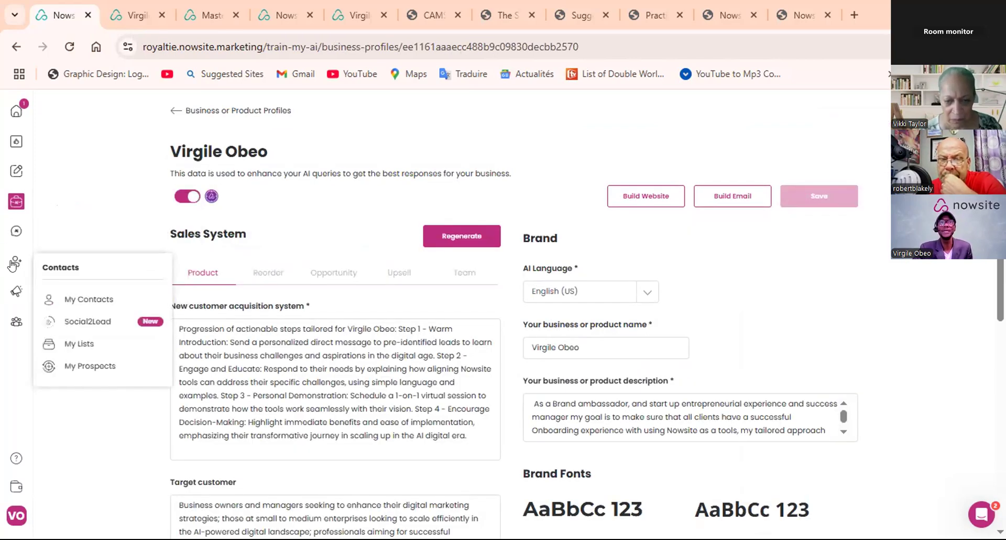
pyautogui.moveTo(9, 248)
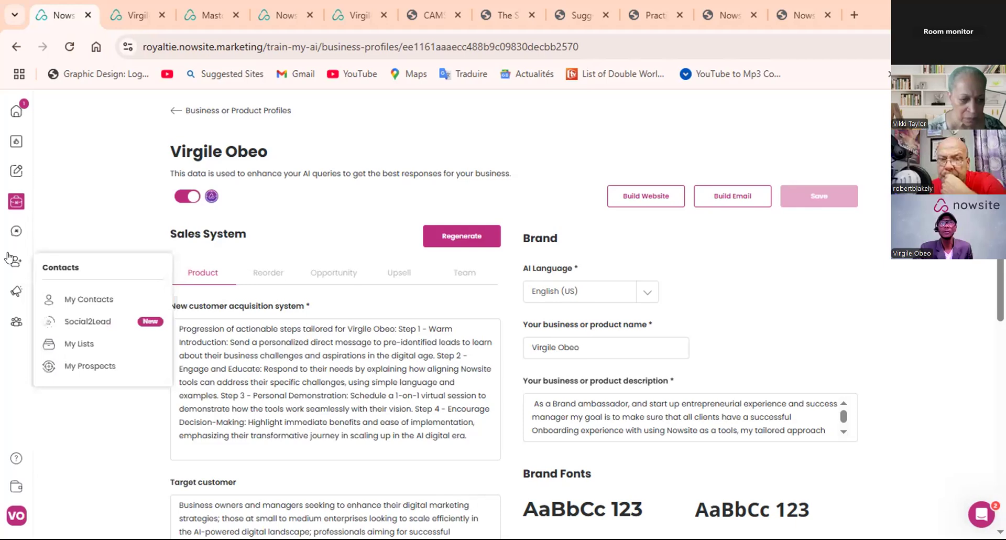
pyautogui.moveTo(17, 291)
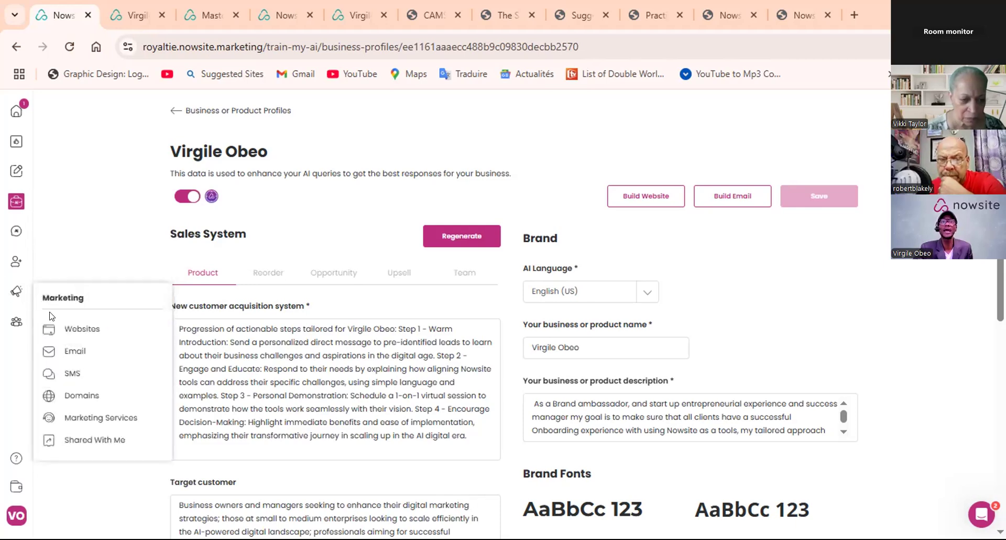
pyautogui.click(65, 328)
pyautogui.click(192, 432)
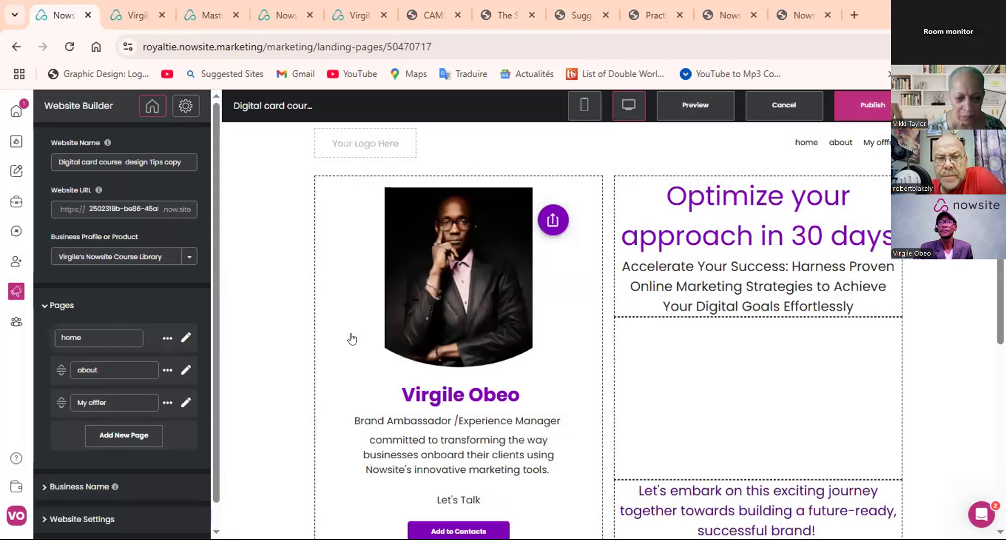
# - Start AI generation for the digital business card's bio and base it on the profile in the presenter's own name
pyautogui.click(388, 328)
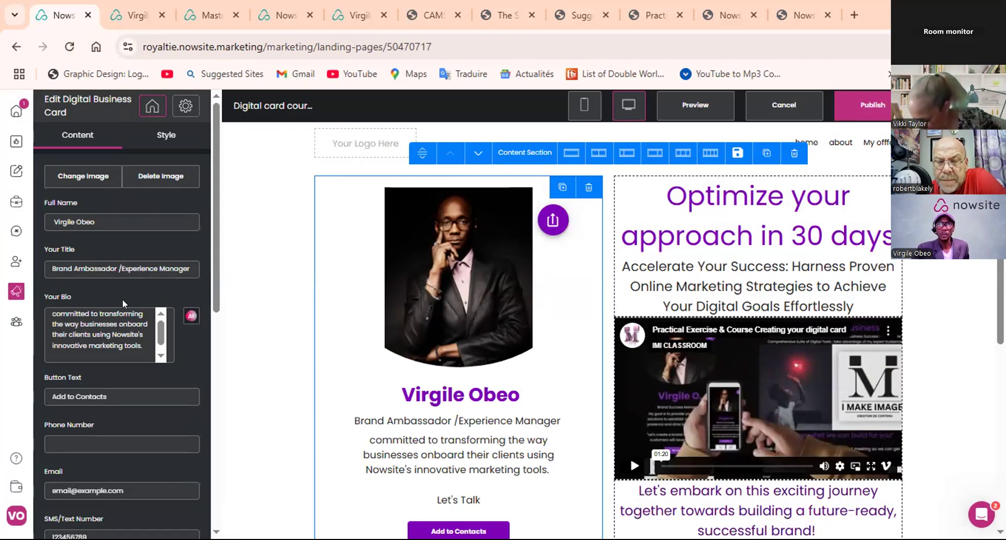
pyautogui.click(192, 316)
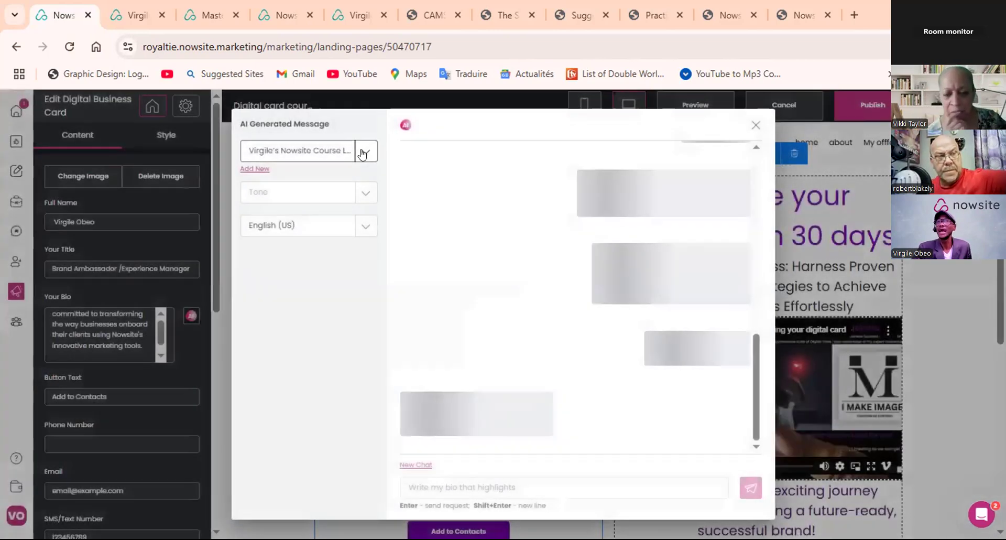
pyautogui.click(362, 153)
pyautogui.scroll(-5, 319, 236)
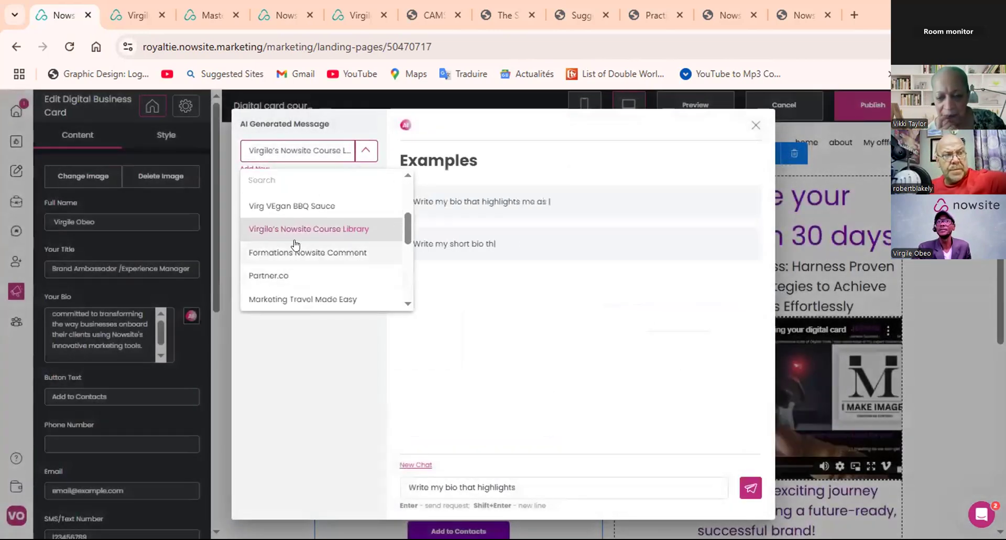
pyautogui.scroll(-6, 295, 245)
pyautogui.scroll(10, 296, 275)
pyautogui.scroll(-10, 303, 269)
pyautogui.scroll(-10, 303, 270)
pyautogui.scroll(10, 303, 269)
pyautogui.scroll(10, 303, 270)
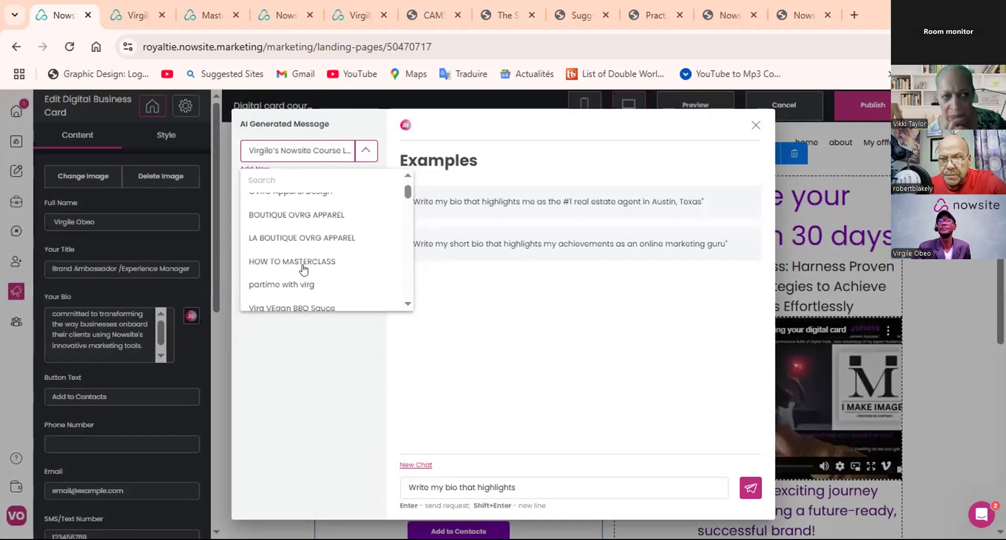
pyautogui.scroll(2, 302, 268)
pyautogui.scroll(-6, 303, 266)
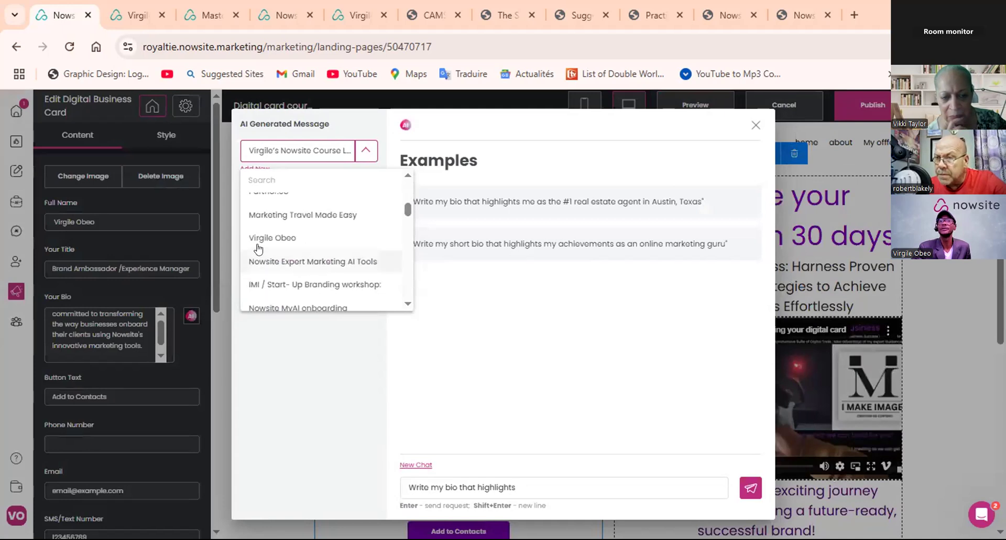
pyautogui.click(270, 239)
# - Set the AI message tone to Friendly, Professional and Excited
pyautogui.click(366, 192)
pyautogui.click(263, 222)
pyautogui.click(265, 245)
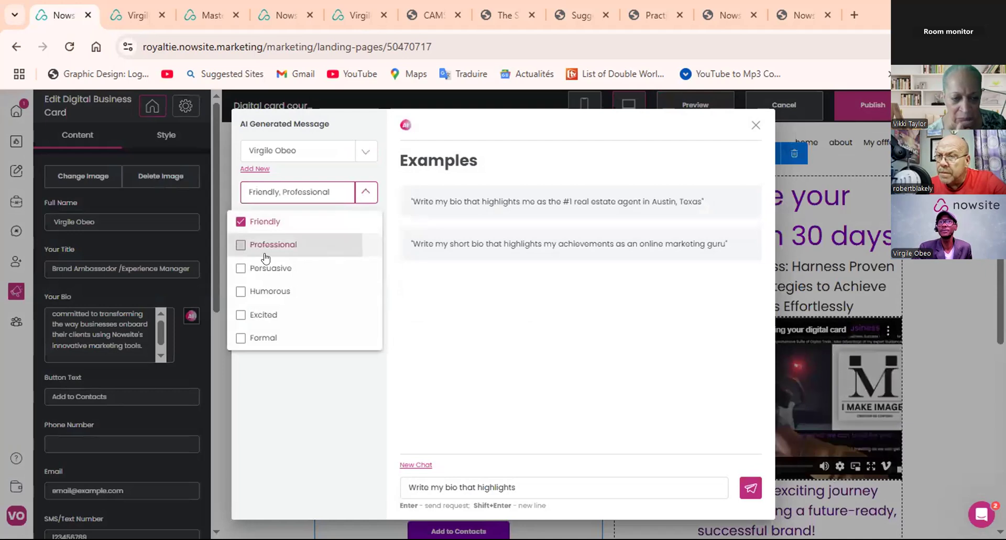
pyautogui.click(242, 292)
pyautogui.click(242, 293)
pyautogui.click(241, 315)
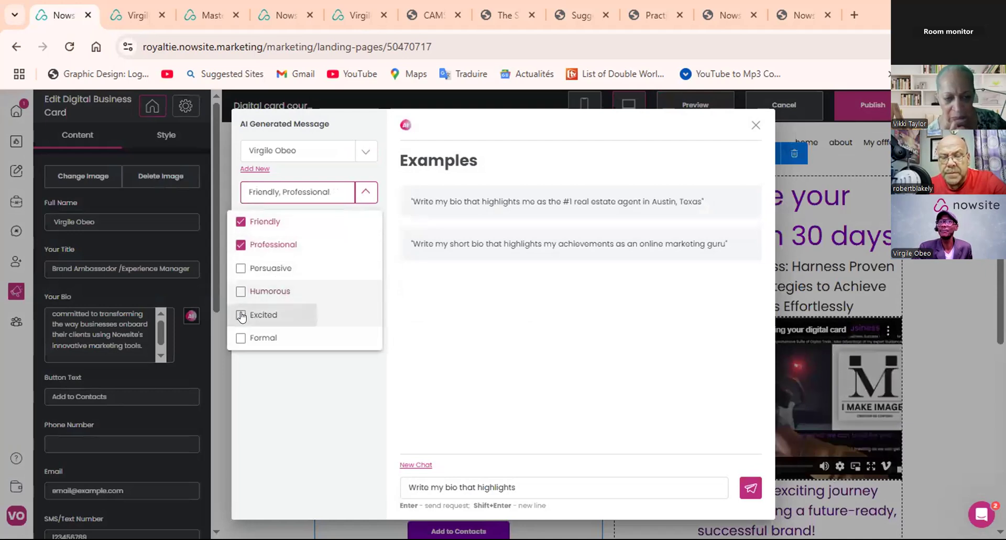
# - Generate a bio with the request "Write my bio that highlights my expertise and quality of service" and review the text
pyautogui.click(515, 486)
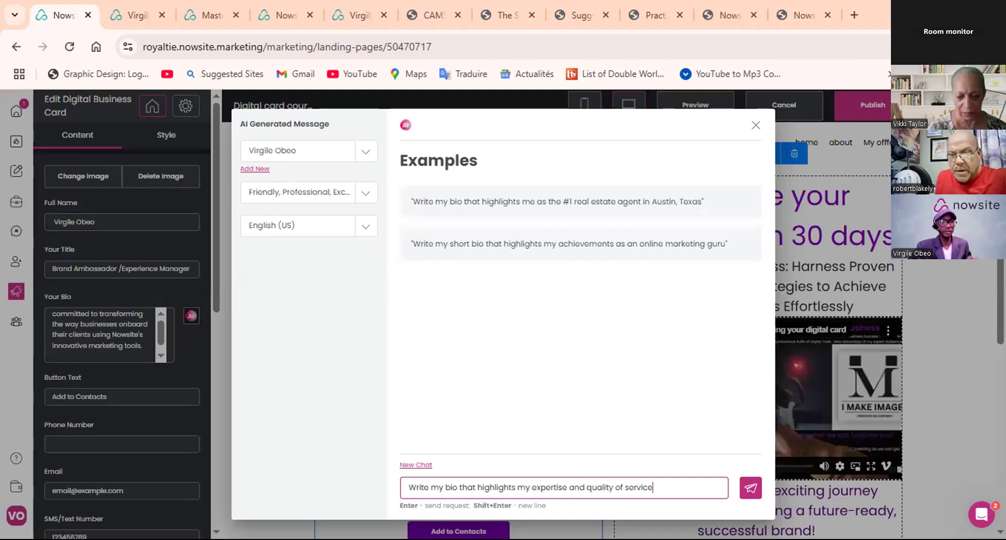
pyautogui.click(750, 488)
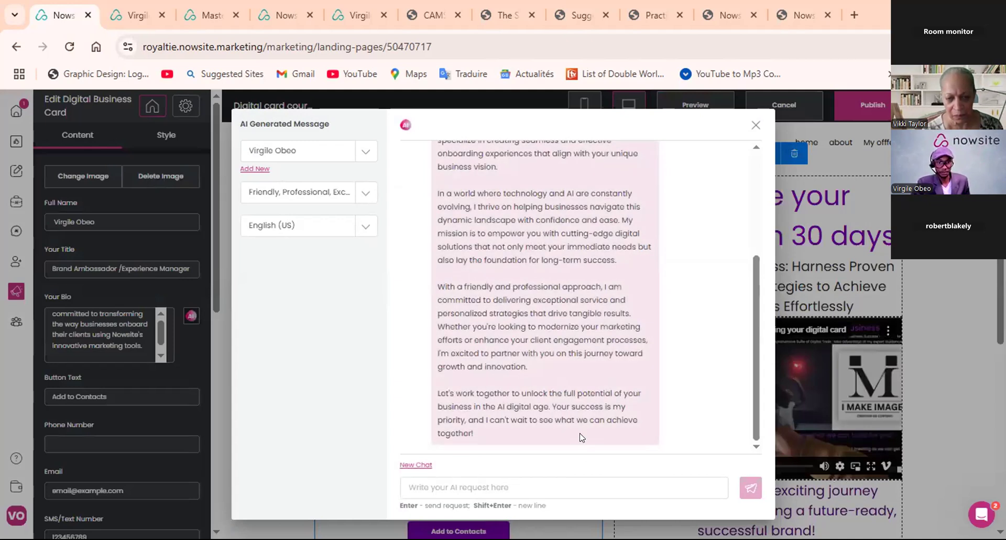
pyautogui.scroll(2, 554, 408)
pyautogui.scroll(1, 555, 407)
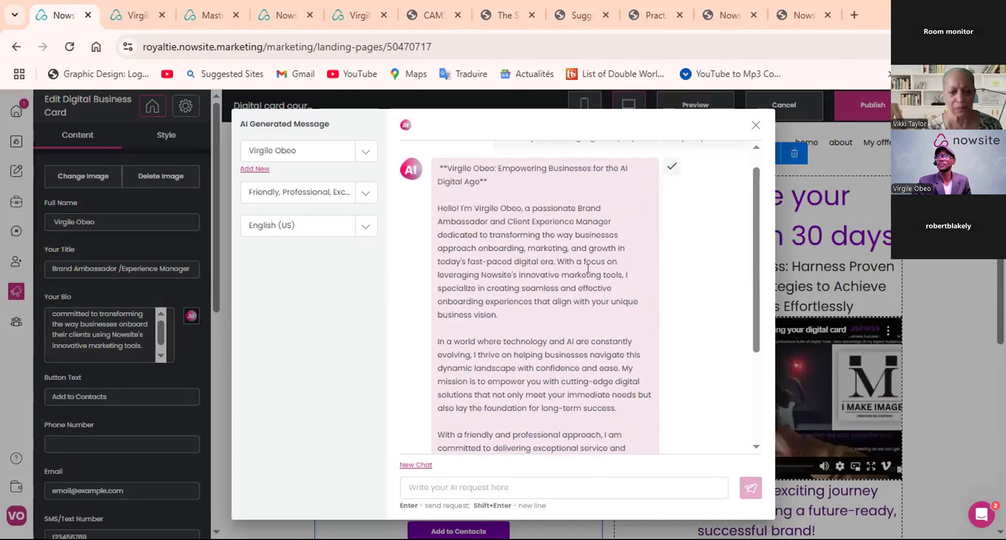
# - Close the AI generator without applying the bio and publish the website
pyautogui.click(755, 125)
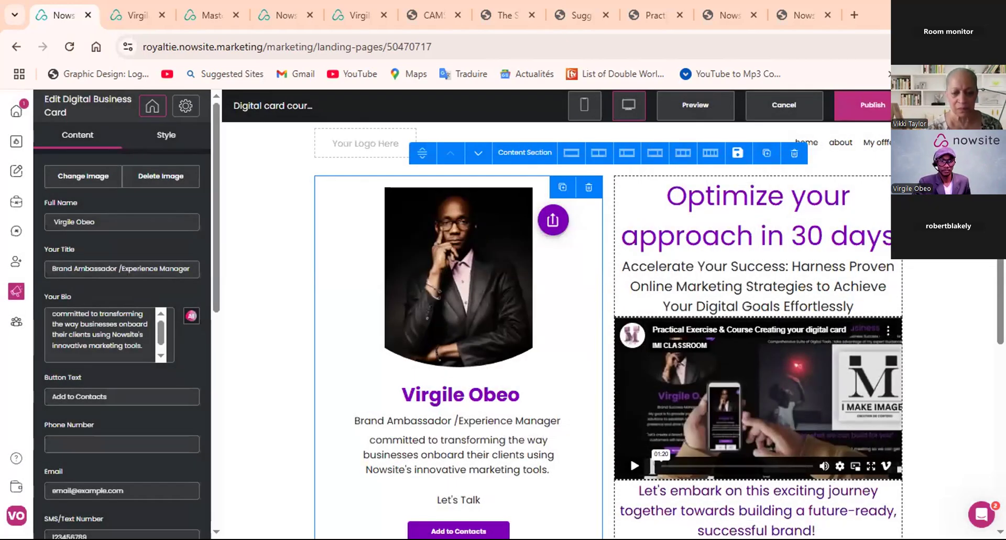
pyautogui.click(872, 105)
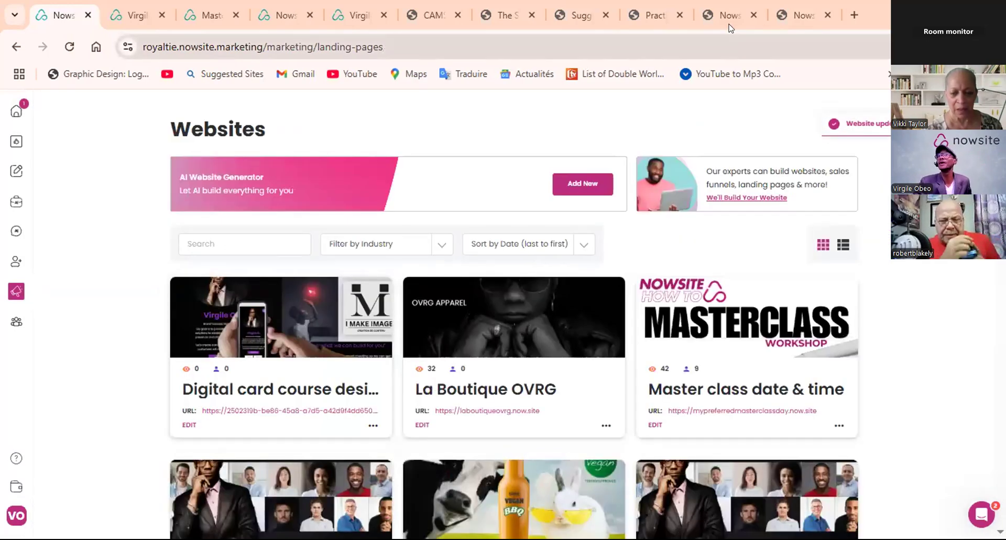
# - Switch to Nowsite Masterclass Digital card & website.pdf and review the workshop objectives and the Digital Card Creation part
pyautogui.click(798, 15)
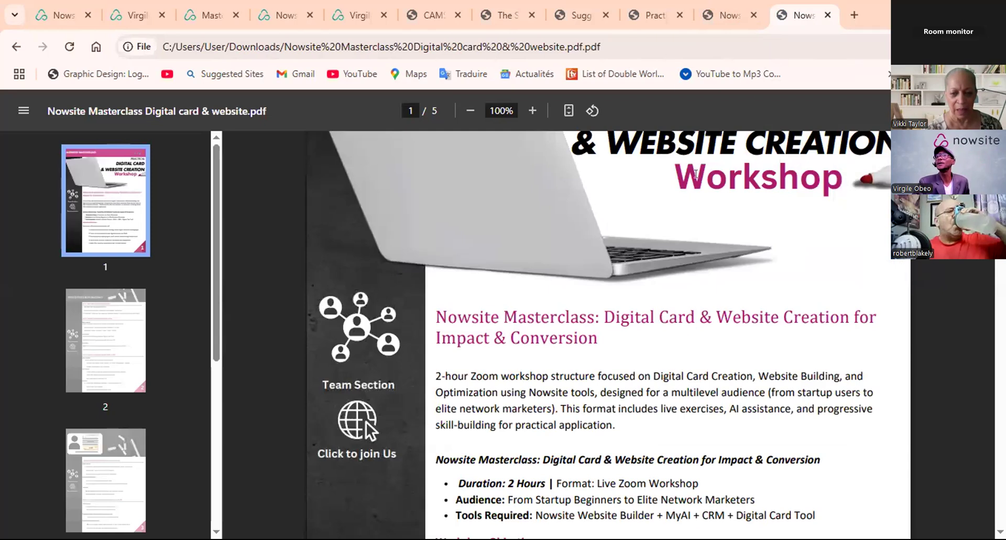
pyautogui.scroll(2, 638, 140)
pyautogui.scroll(-6, 697, 171)
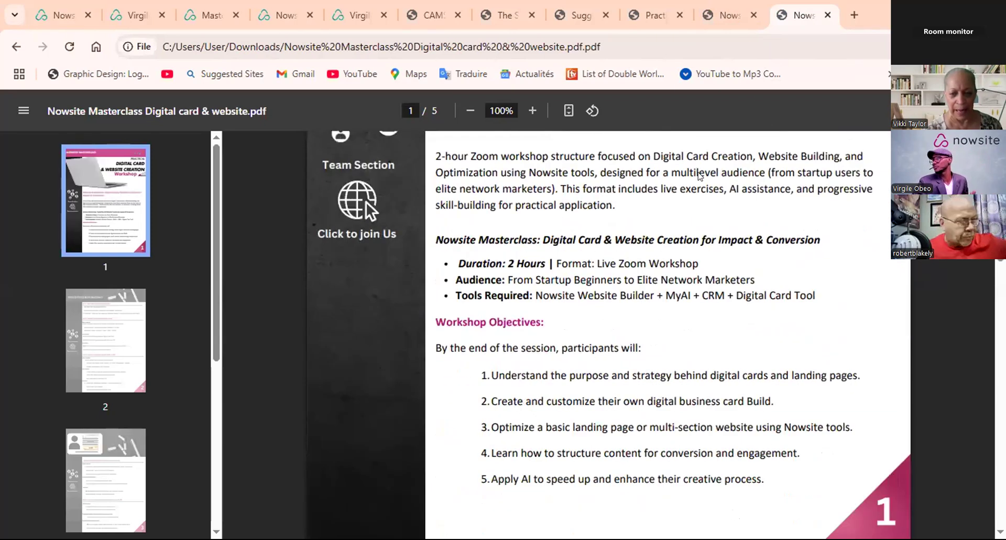
pyautogui.scroll(-8, 697, 171)
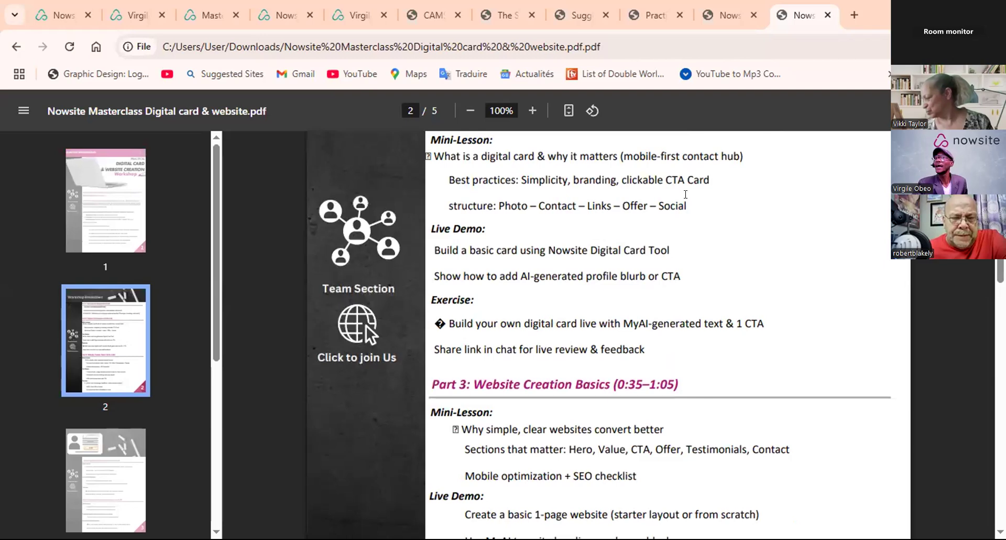
pyautogui.scroll(-2, 709, 278)
pyautogui.scroll(4, 711, 279)
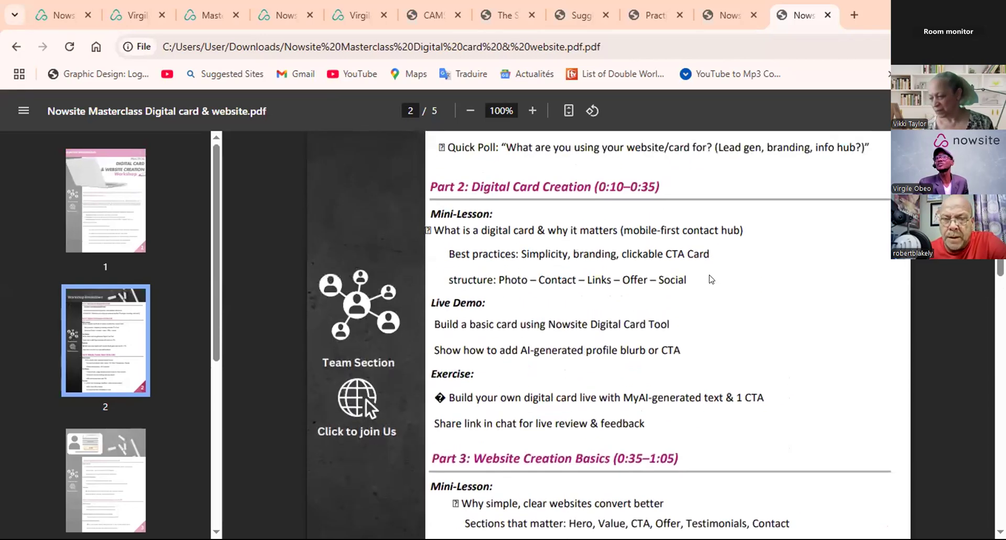
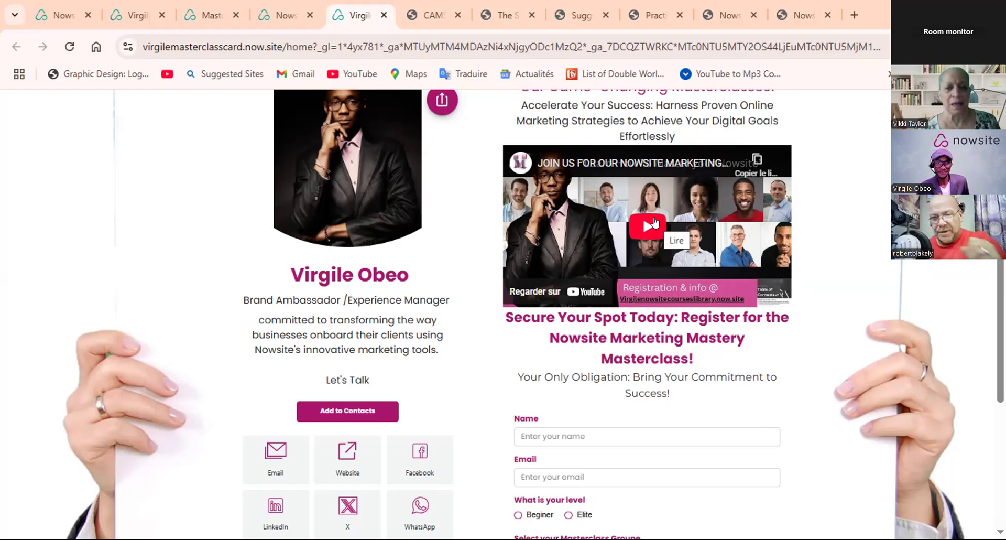
# - Switch to Nowsite Masterclass Digital card & website.pdf and review Part 3: Website Creation Basics
pyautogui.click(798, 15)
pyautogui.scroll(-5, 644, 217)
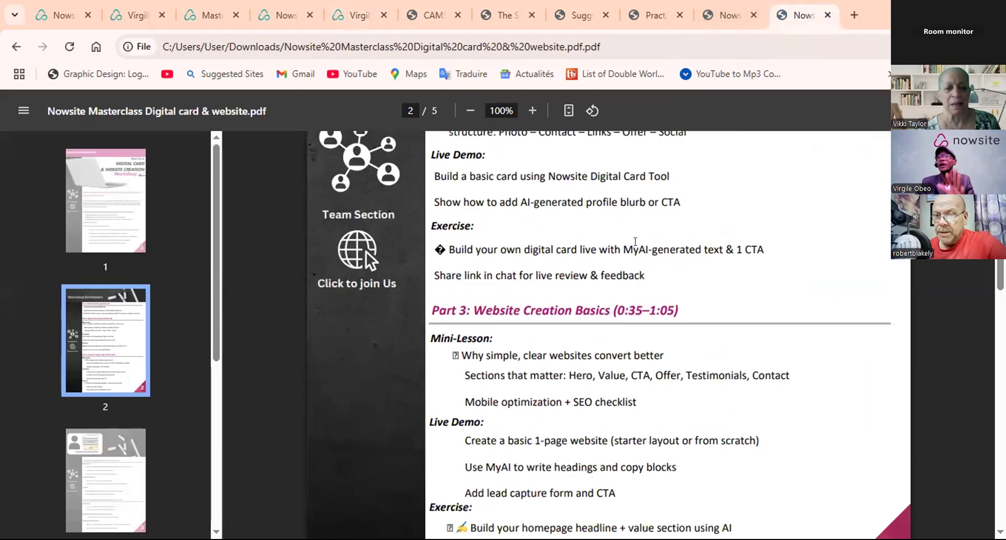
pyautogui.scroll(-1, 636, 256)
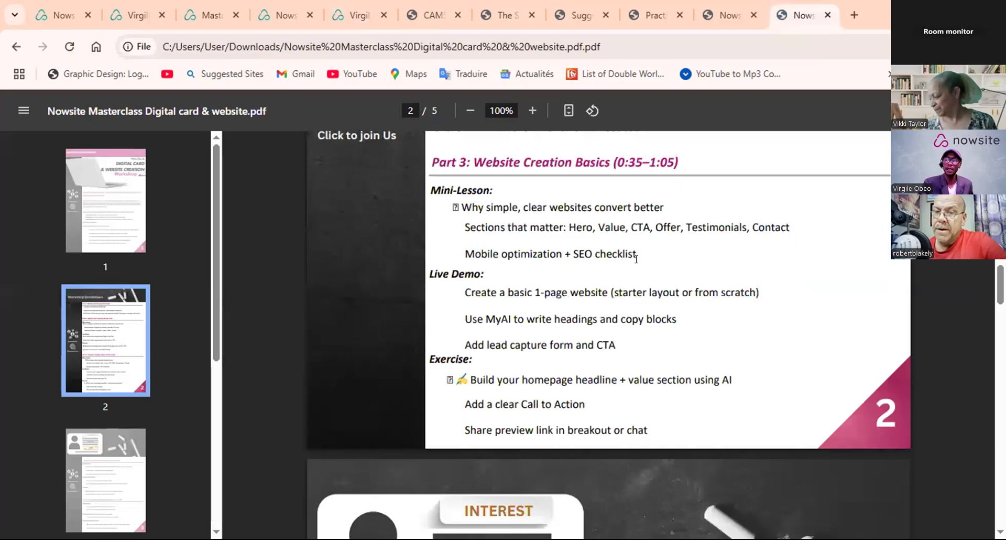
pyautogui.scroll(3, 635, 258)
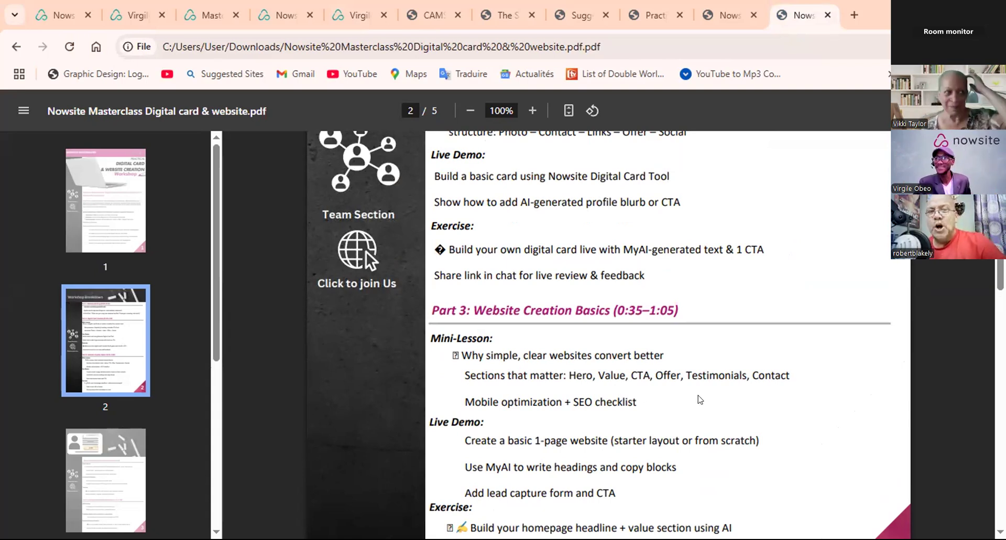
pyautogui.scroll(-7, 699, 400)
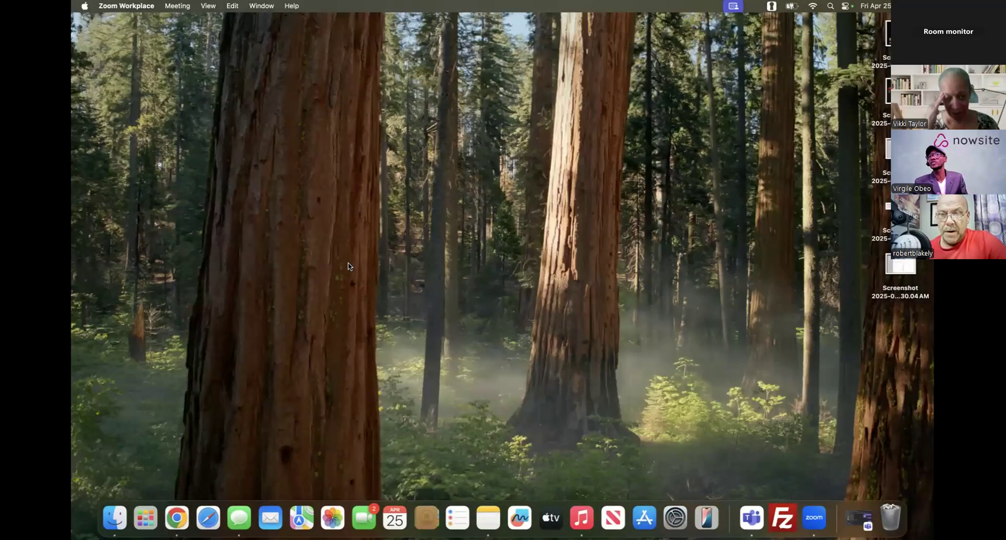
# - Switch to the Chrome window and close the open digital card preview pages
pyautogui.hotkey('ctrl', 'Right')
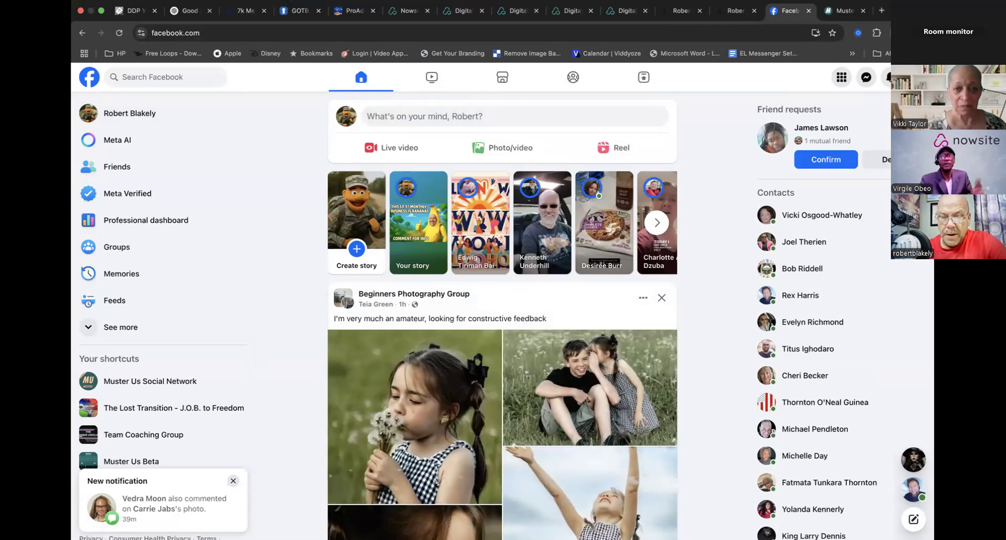
pyautogui.click(401, 12)
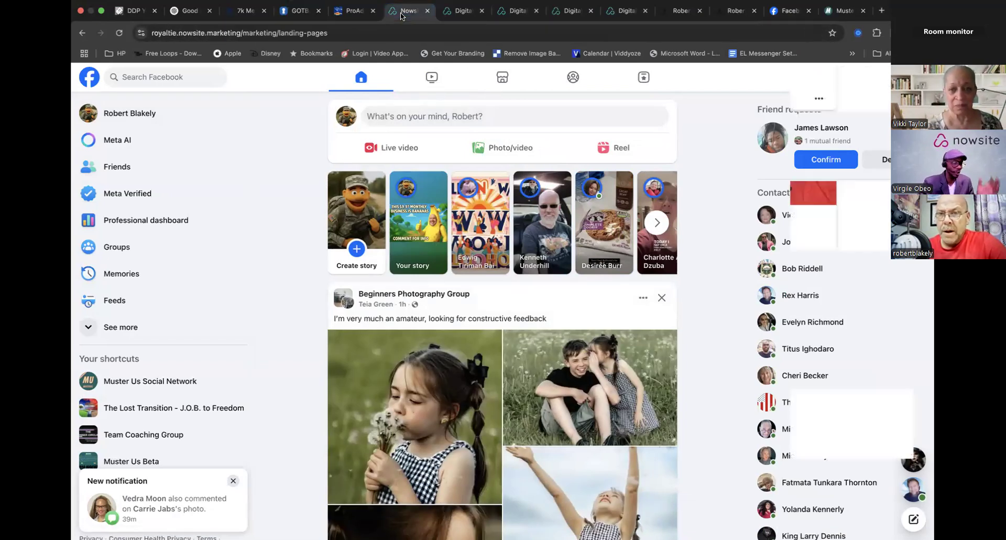
pyautogui.click(459, 13)
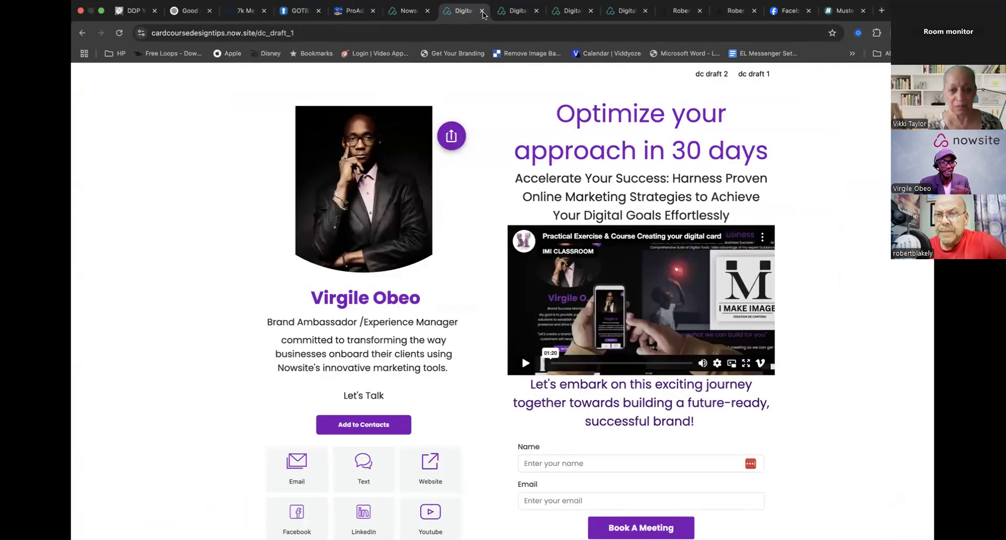
pyautogui.click(483, 15)
pyautogui.click(489, 14)
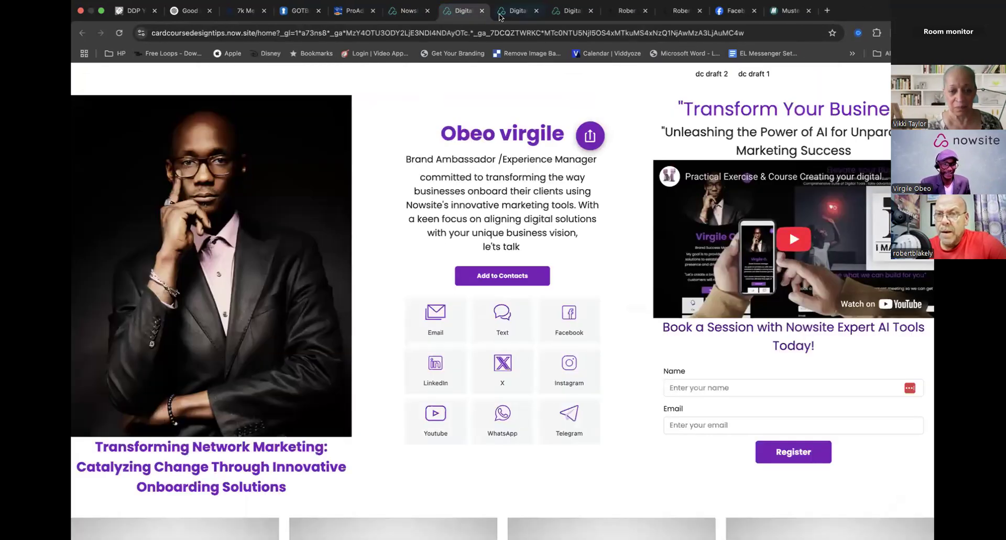
pyautogui.click(482, 10)
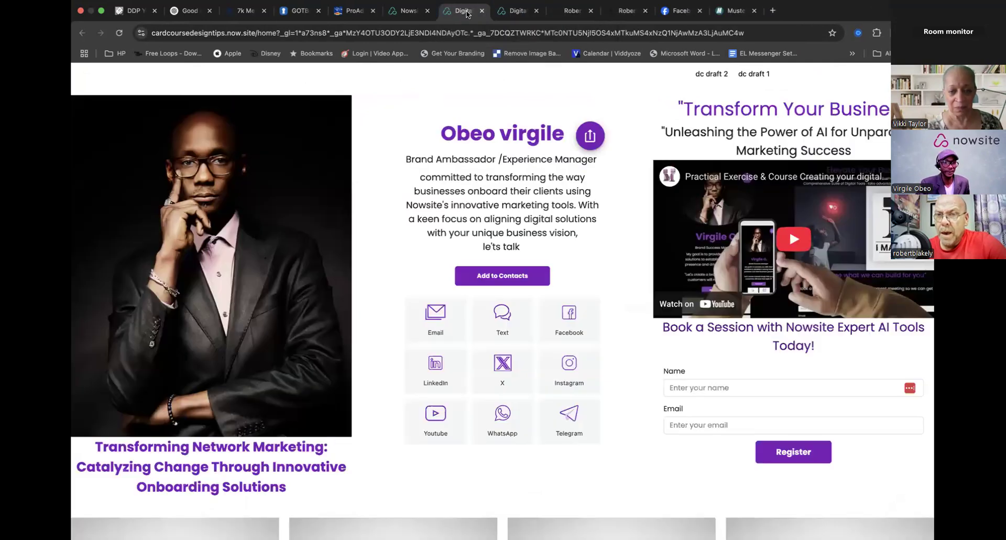
pyautogui.click(482, 11)
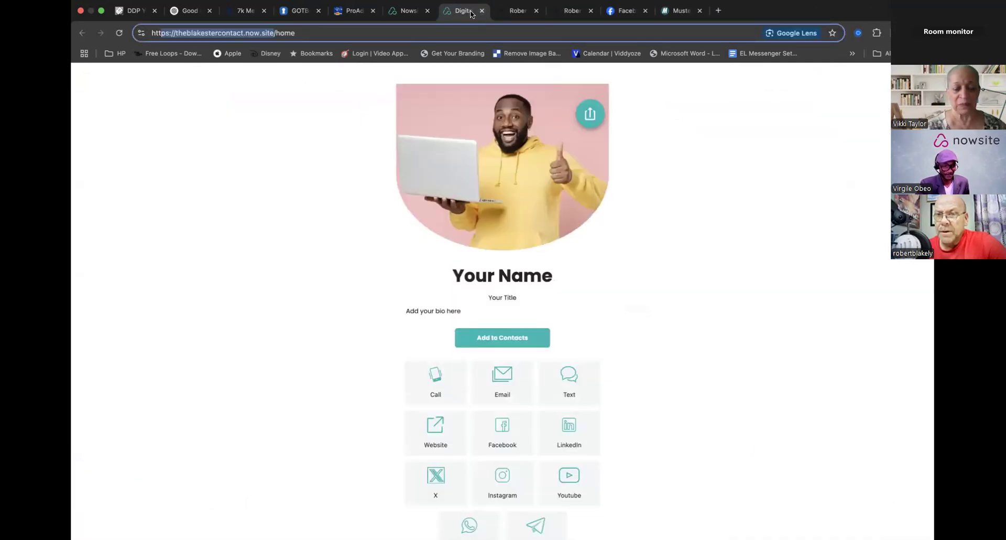
pyautogui.click(482, 11)
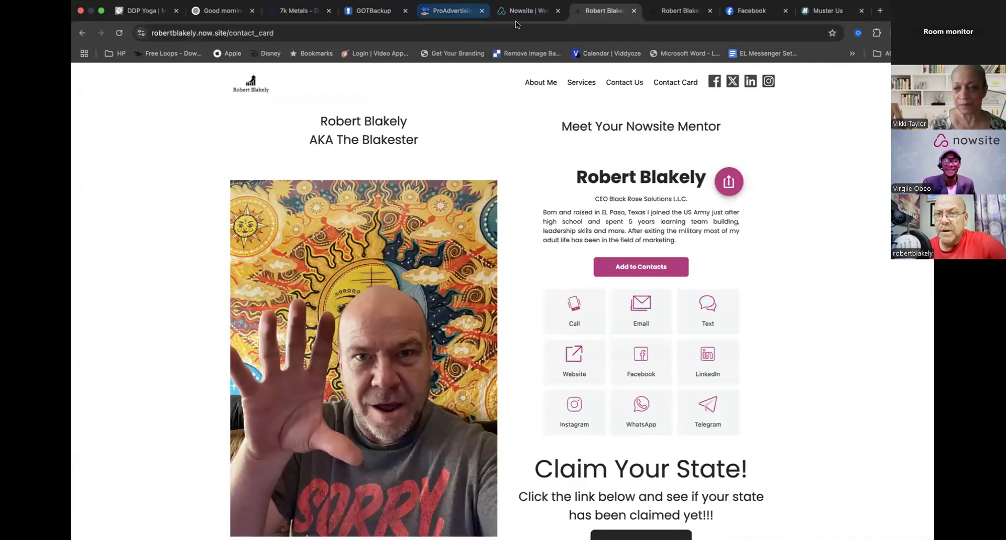
# - Go to Nowsite and open the Website & Email templates page of Team How To
pyautogui.click(519, 12)
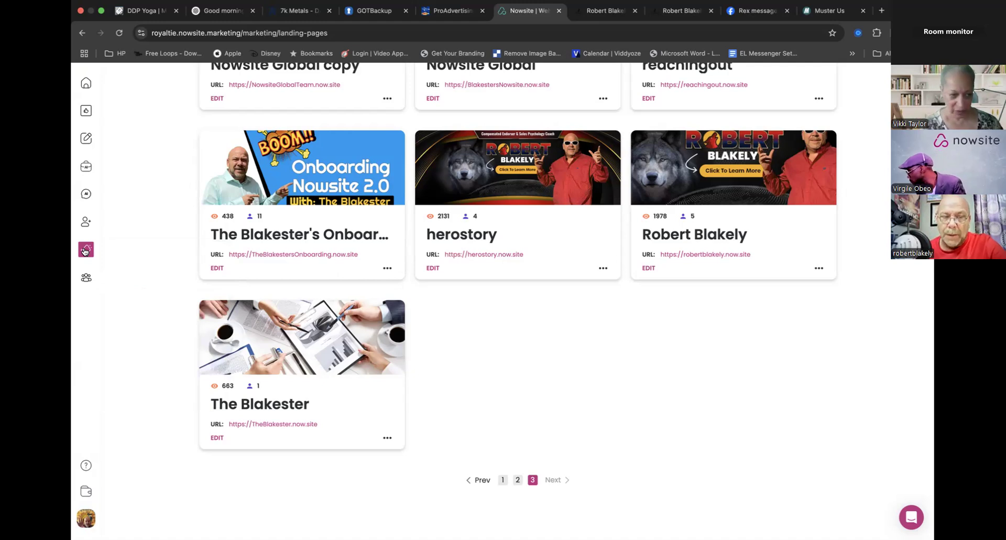
pyautogui.click(86, 277)
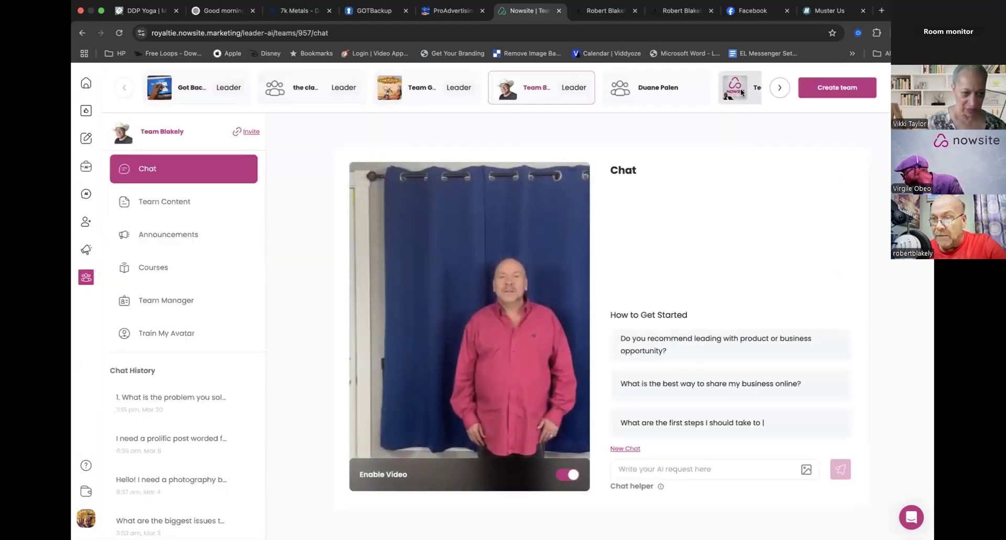
pyautogui.click(740, 90)
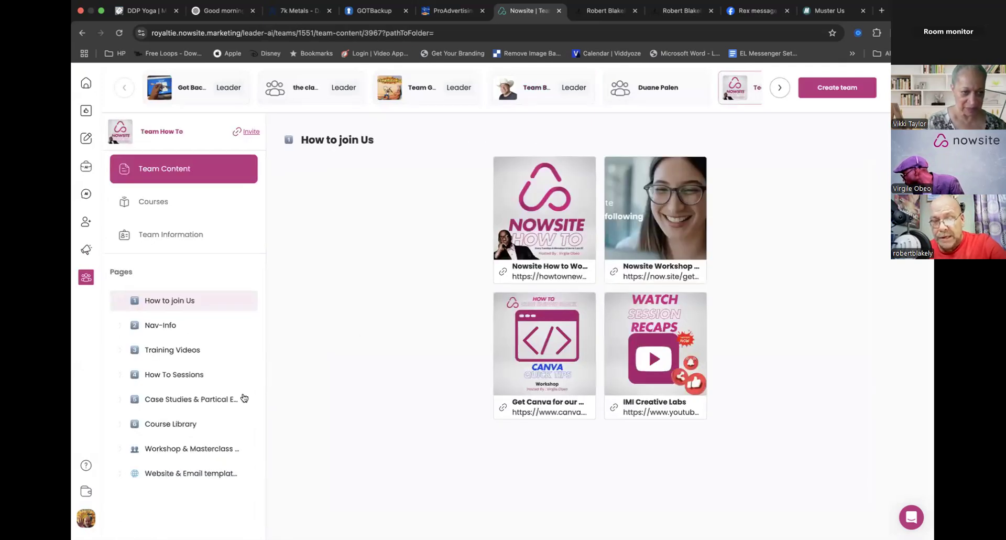
pyautogui.click(164, 474)
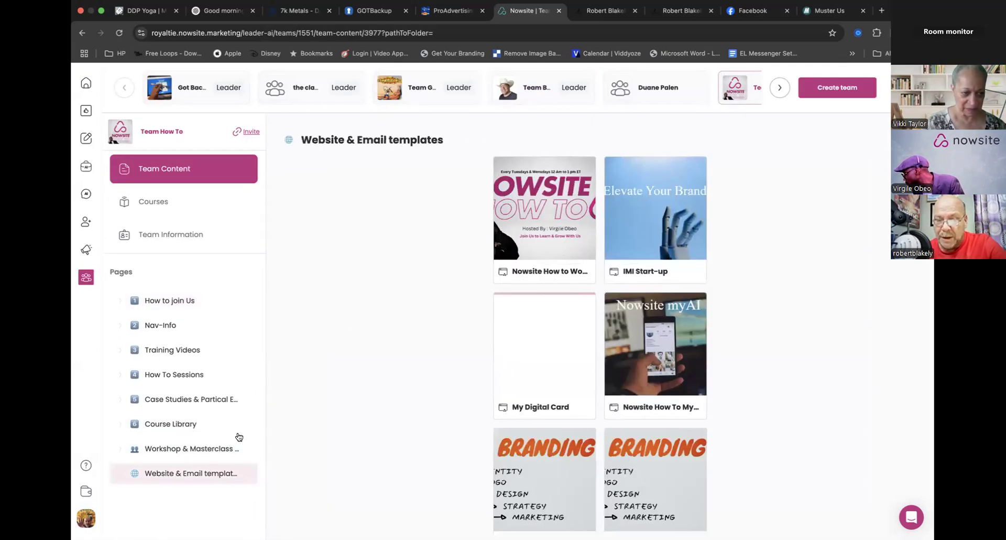
# - Find the Digital card course design Tips template, view its details and close them
pyautogui.scroll(-2, 437, 398)
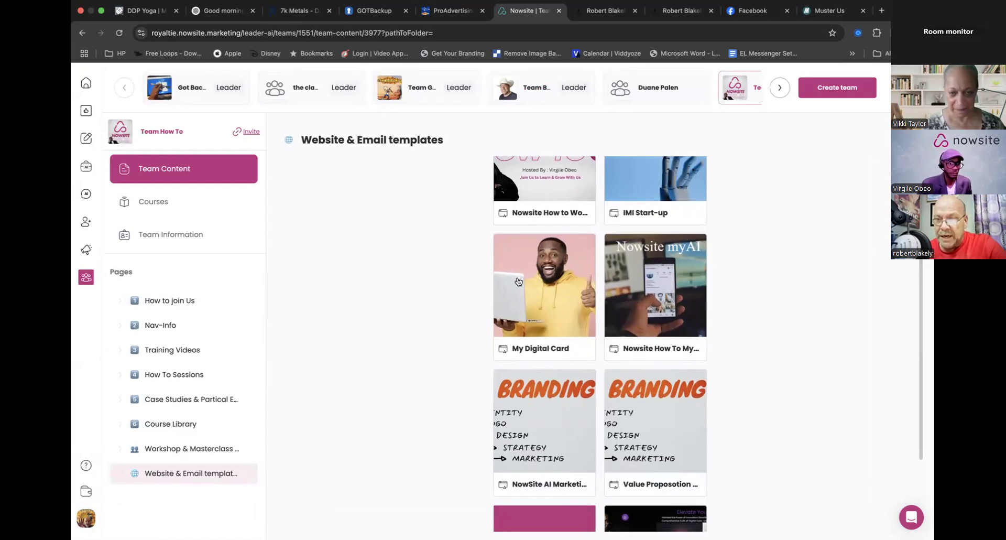
pyautogui.scroll(-3, 514, 343)
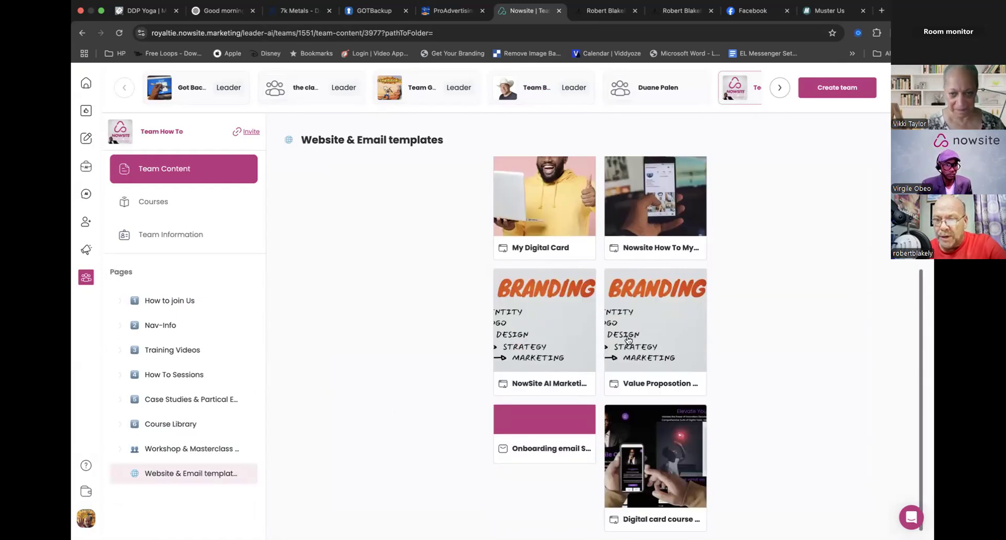
pyautogui.click(658, 473)
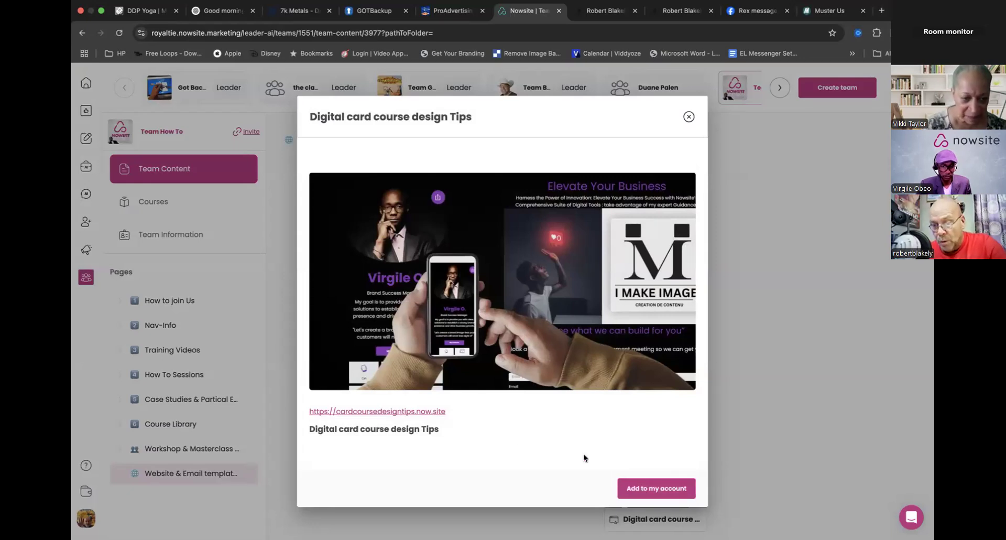
pyautogui.click(690, 117)
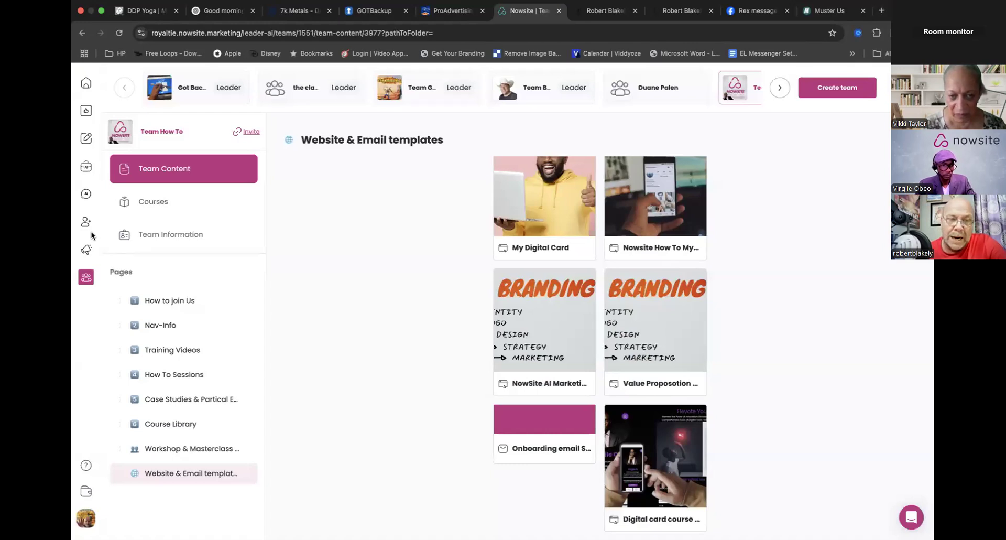
# - Go to the first page of the Websites list and open DC Draft 1 for editing
pyautogui.moveTo(87, 250)
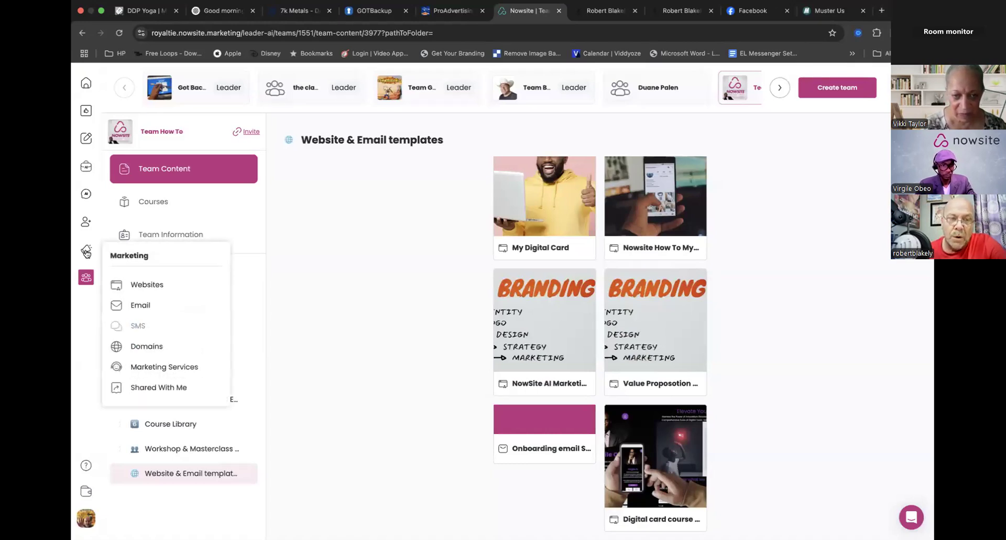
pyautogui.click(148, 285)
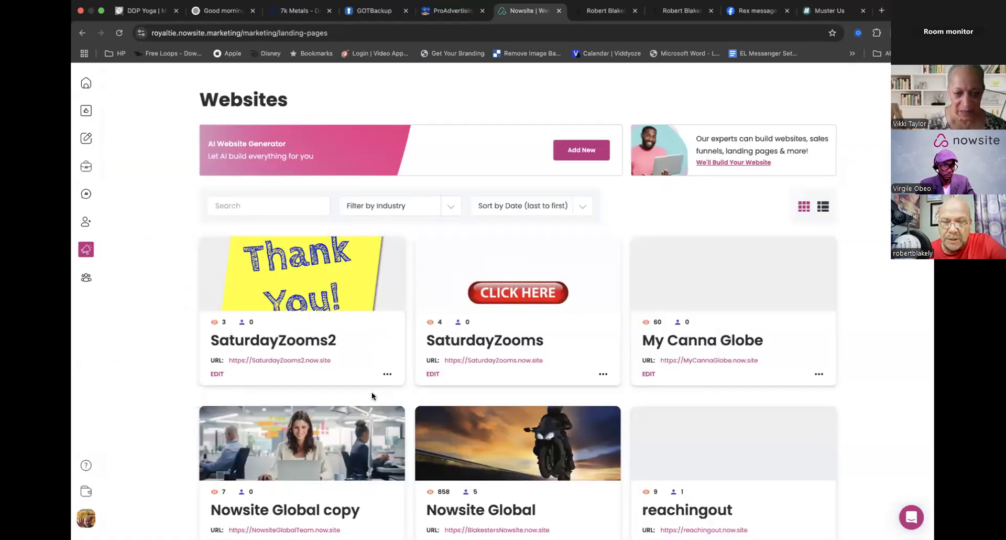
pyautogui.scroll(-8, 372, 395)
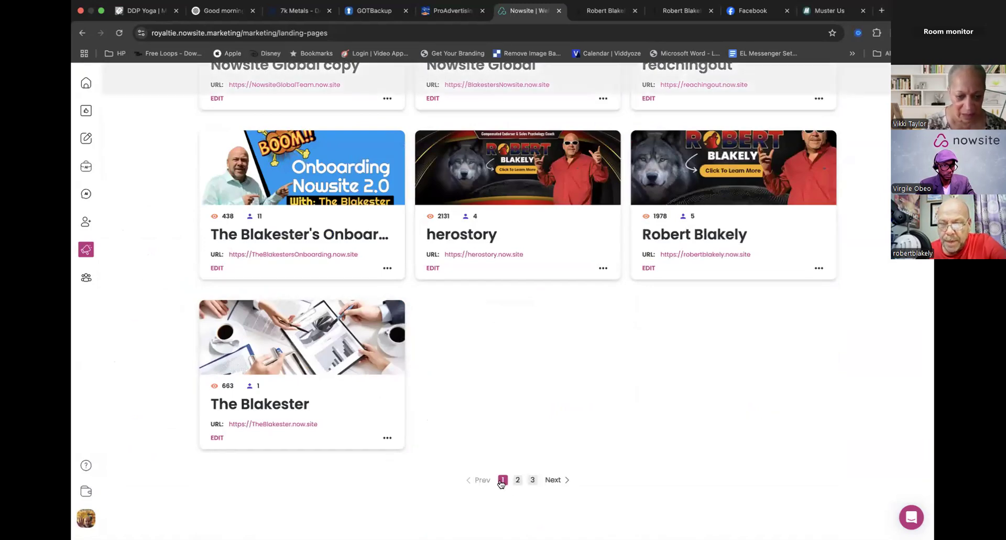
pyautogui.click(502, 480)
pyautogui.scroll(6, 421, 329)
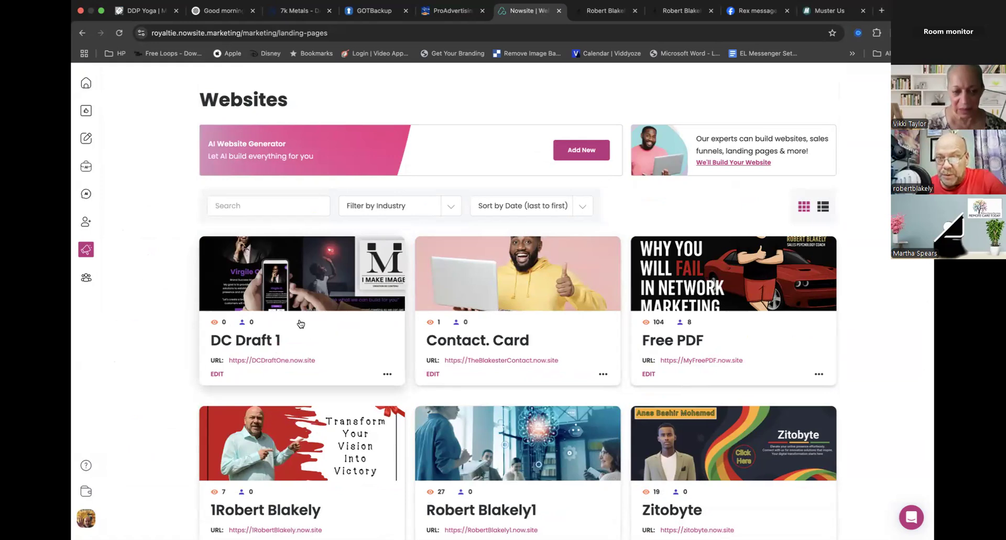
pyautogui.click(217, 373)
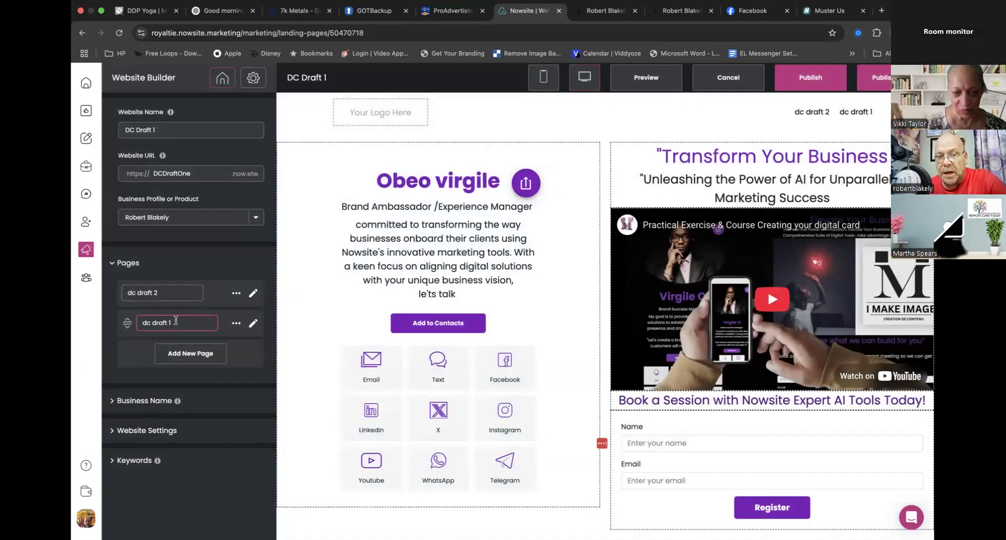
# - Rename the dc draft 1 page as Home and make it the site's home page
pyautogui.moveTo(176, 320); pyautogui.dragTo(133, 324)
pyautogui.click(253, 324)
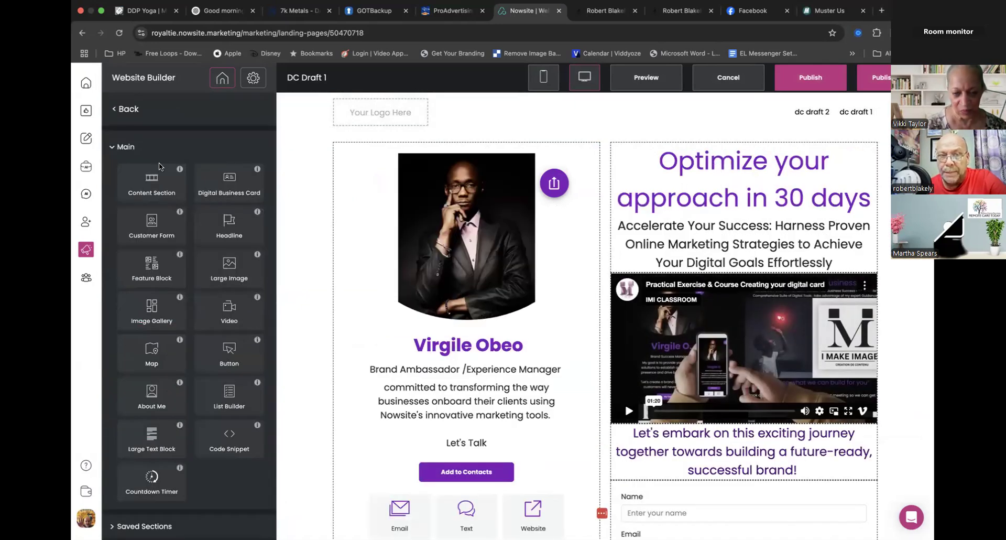
pyautogui.click(121, 108)
pyautogui.moveTo(174, 322); pyautogui.dragTo(133, 328)
pyautogui.press('BackSpace')
pyautogui.write('Home')
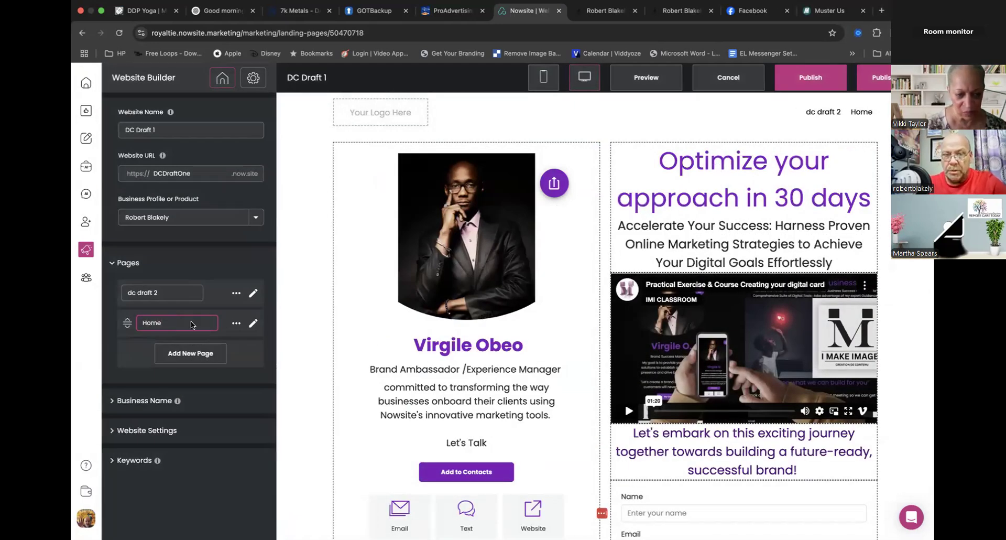
pyautogui.click(236, 323)
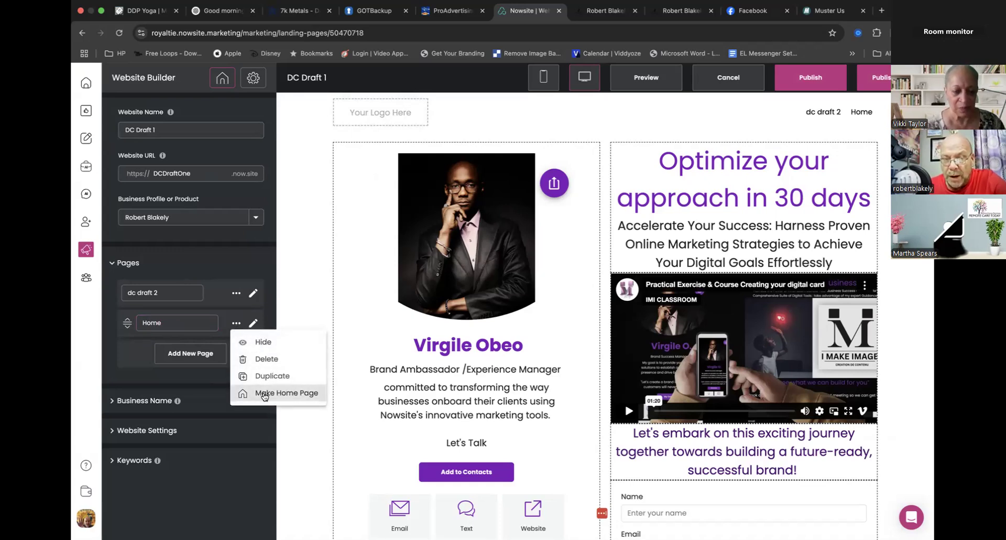
pyautogui.click(265, 394)
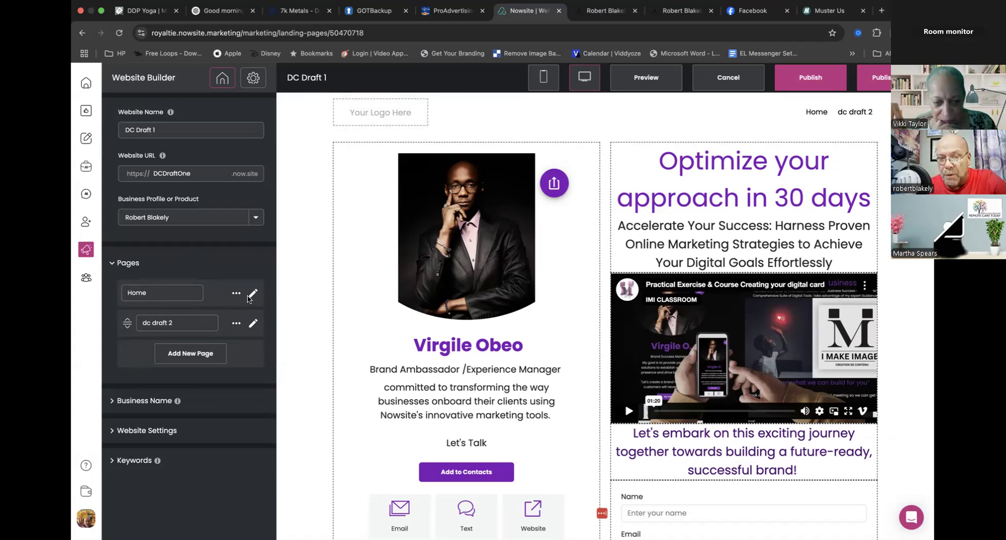
# - Open the Home page for editing and look over its card, headline, video and meeting form
pyautogui.click(252, 296)
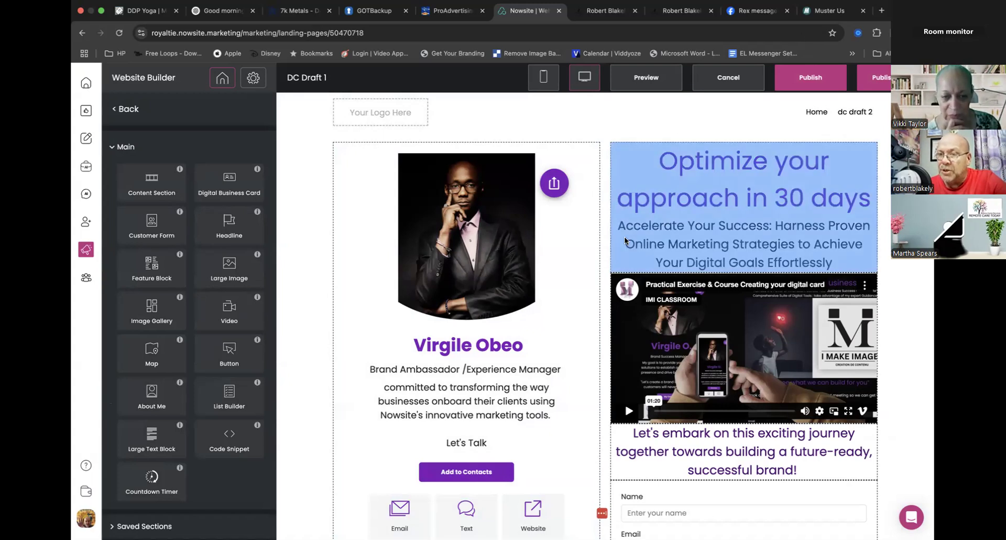
pyautogui.scroll(-3, 654, 431)
pyautogui.scroll(-3, 653, 430)
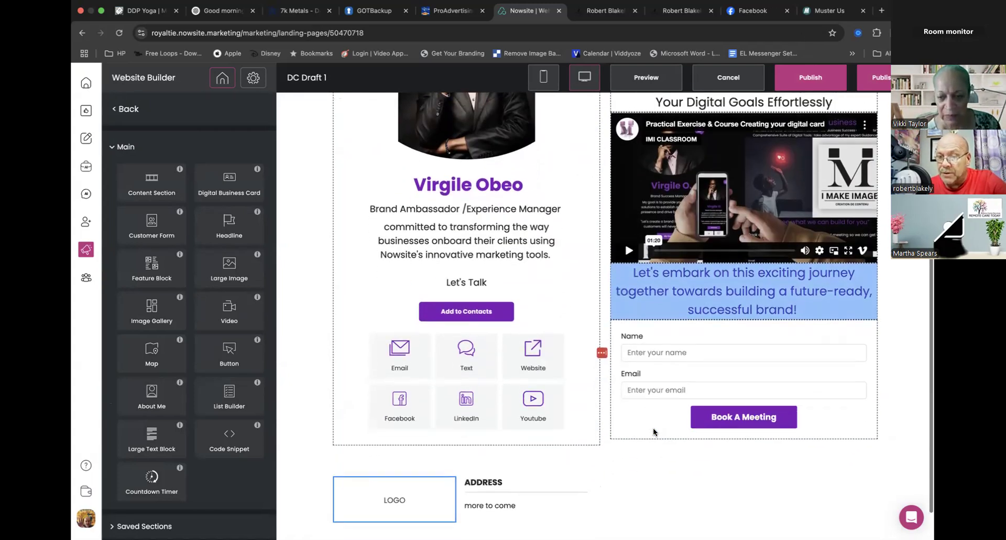
pyautogui.scroll(6, 653, 431)
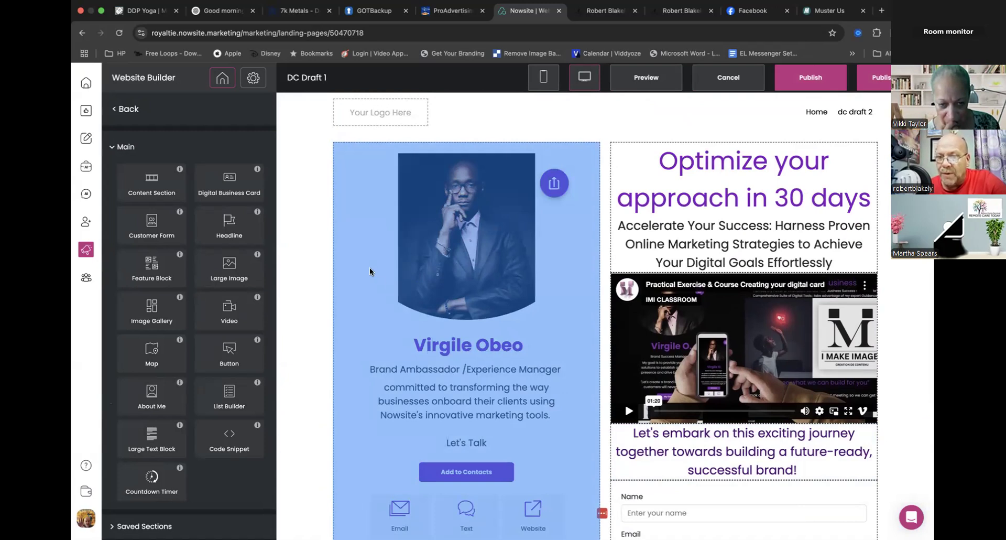
# - Open the Home page's digital business card for editing, review its contact and social fields, and delete its profile image
pyautogui.click(379, 240)
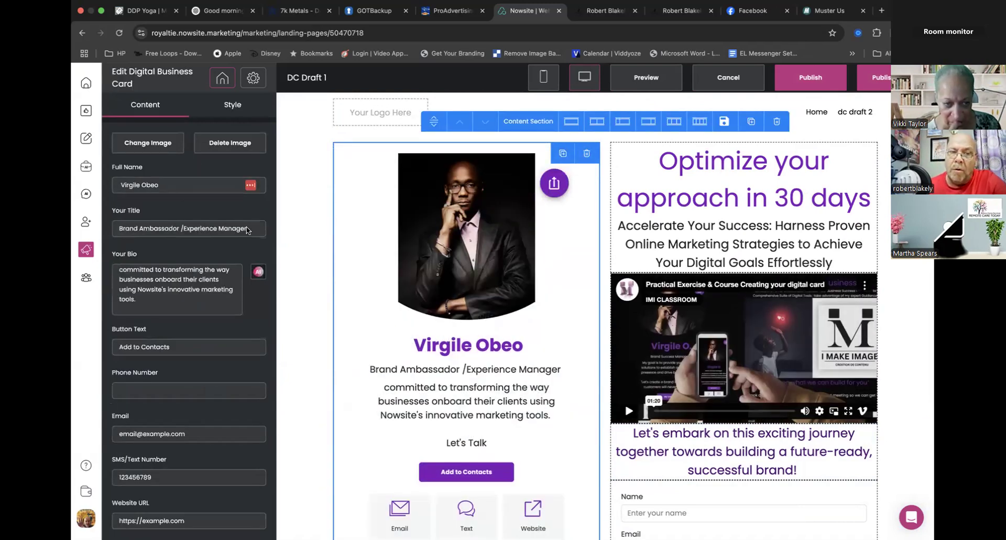
pyautogui.scroll(-7, 220, 474)
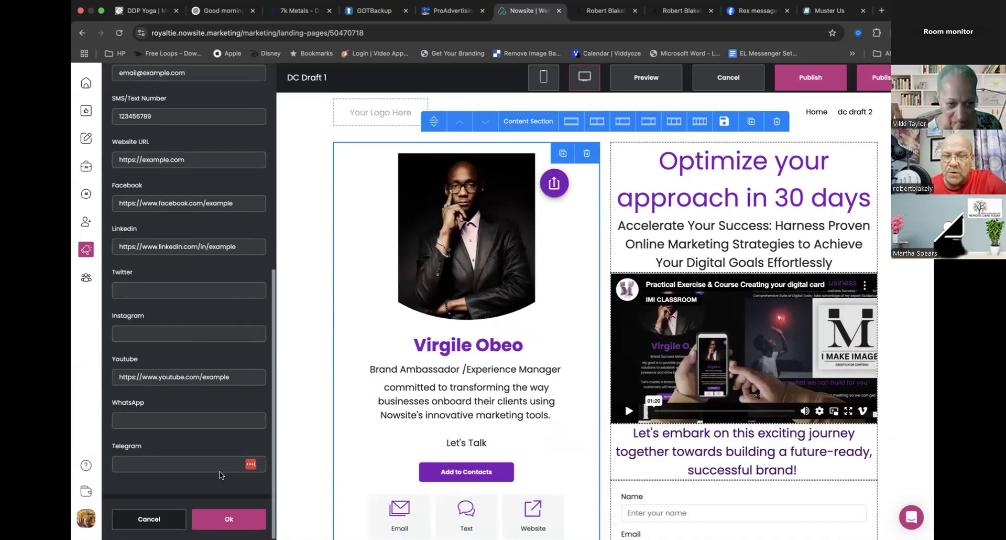
pyautogui.scroll(3, 217, 171)
pyautogui.scroll(5, 218, 170)
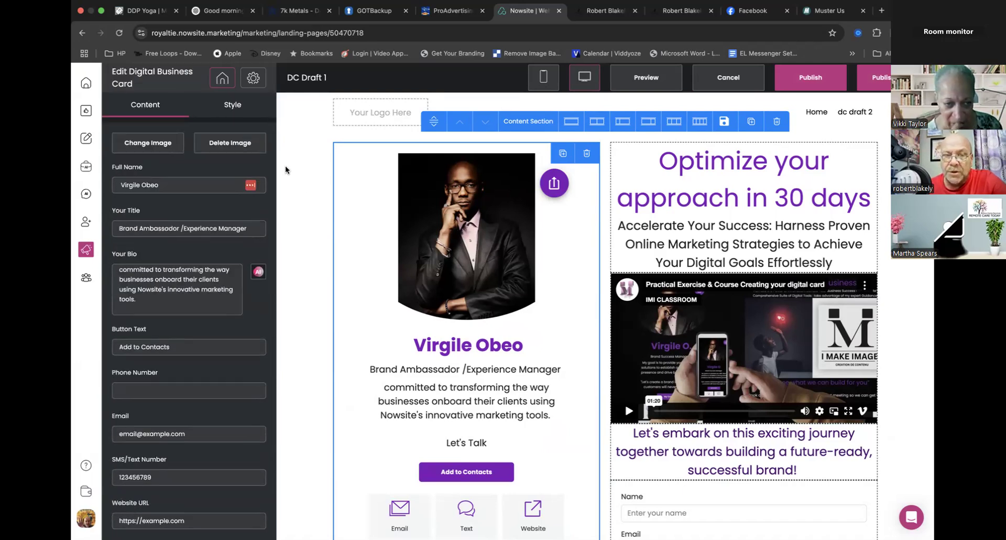
pyautogui.click(240, 144)
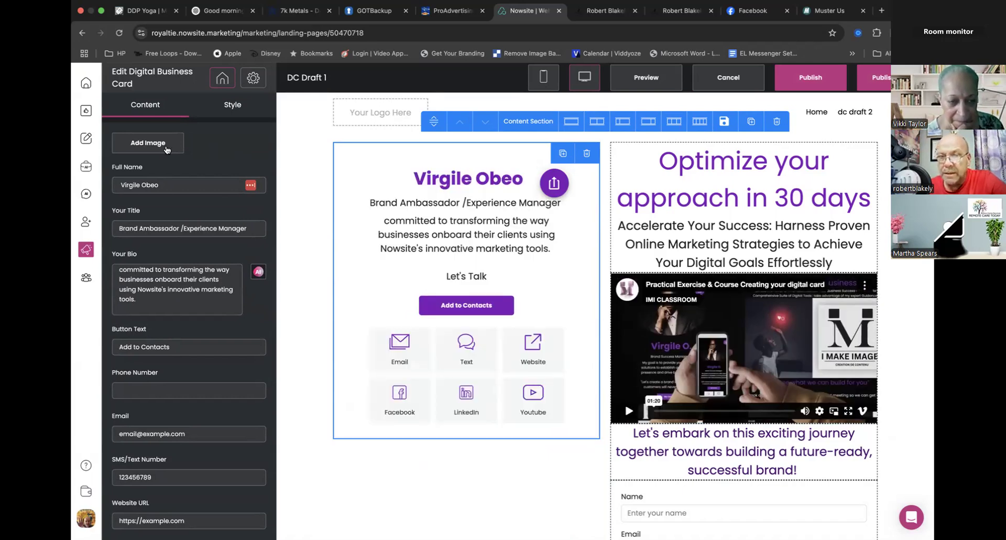
# - Open the card's image picker and load the R3 logo picture with the thumbs-up cartoon man and no car from My Images for editing
pyautogui.click(147, 143)
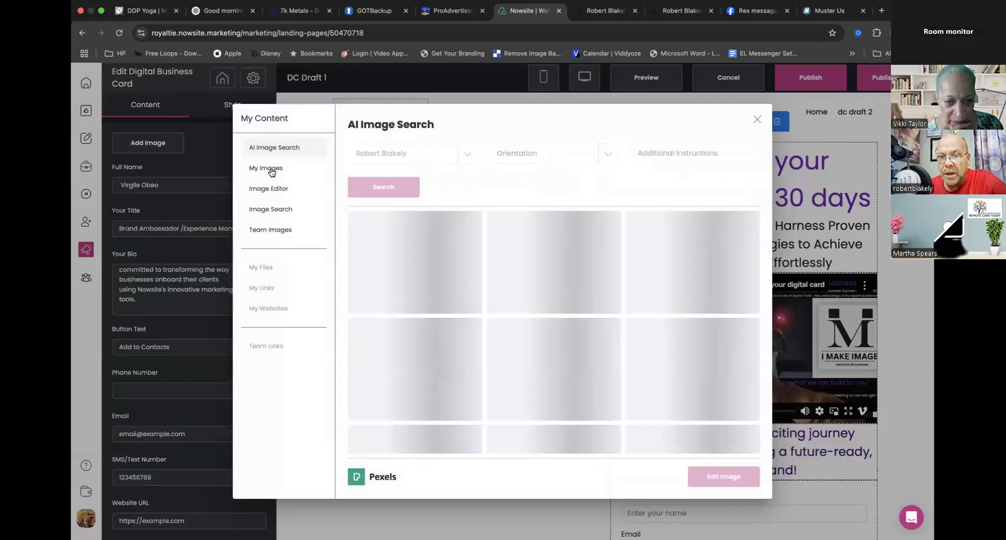
pyautogui.click(271, 170)
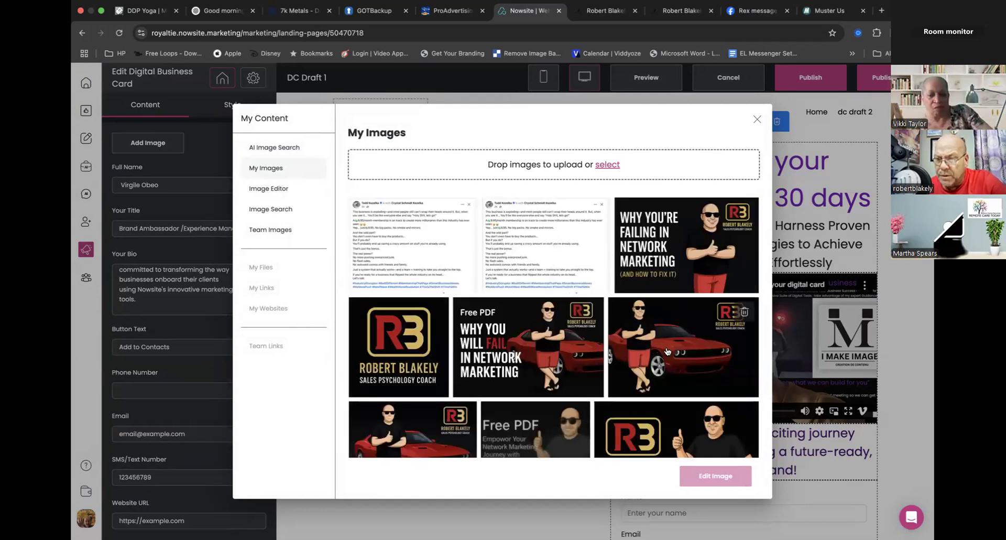
pyautogui.scroll(-3, 667, 351)
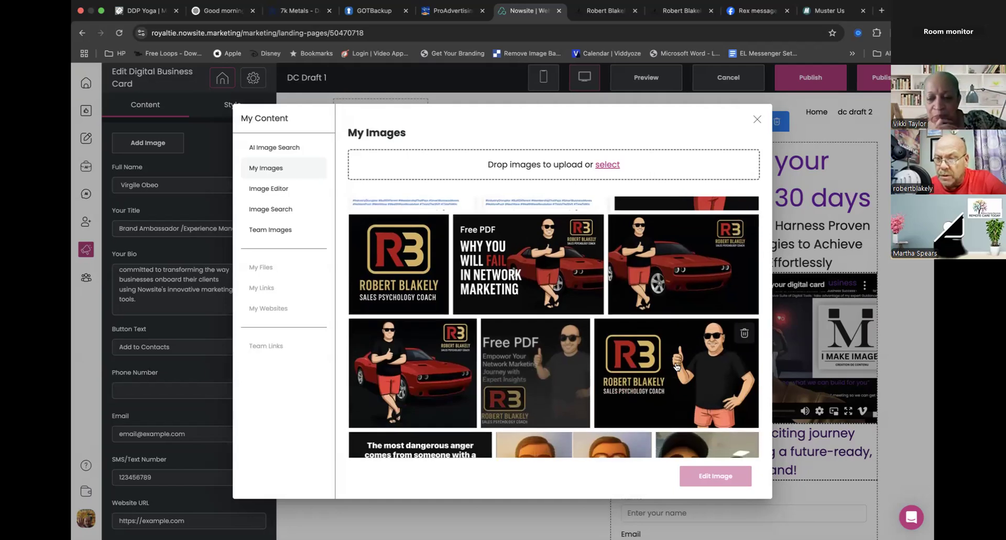
pyautogui.click(676, 367)
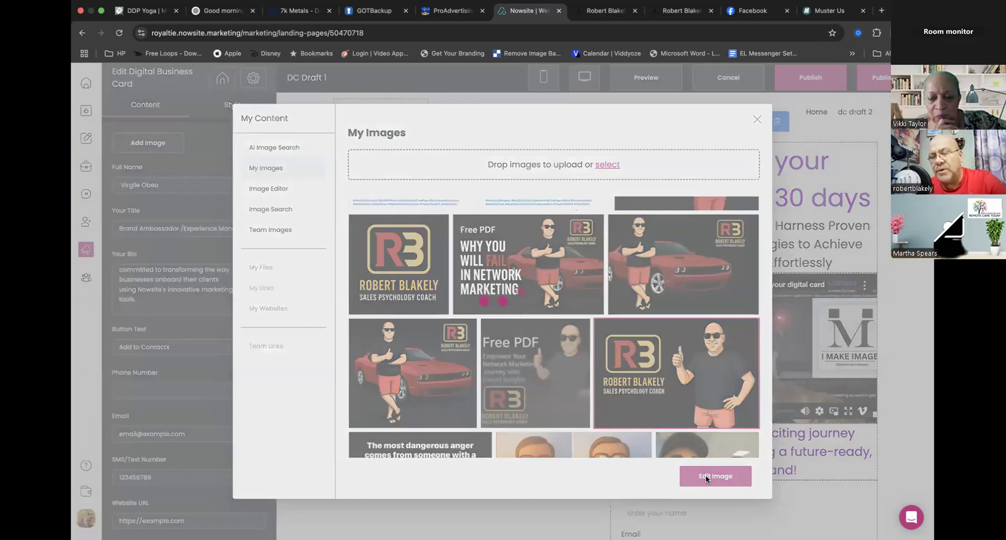
pyautogui.click(705, 475)
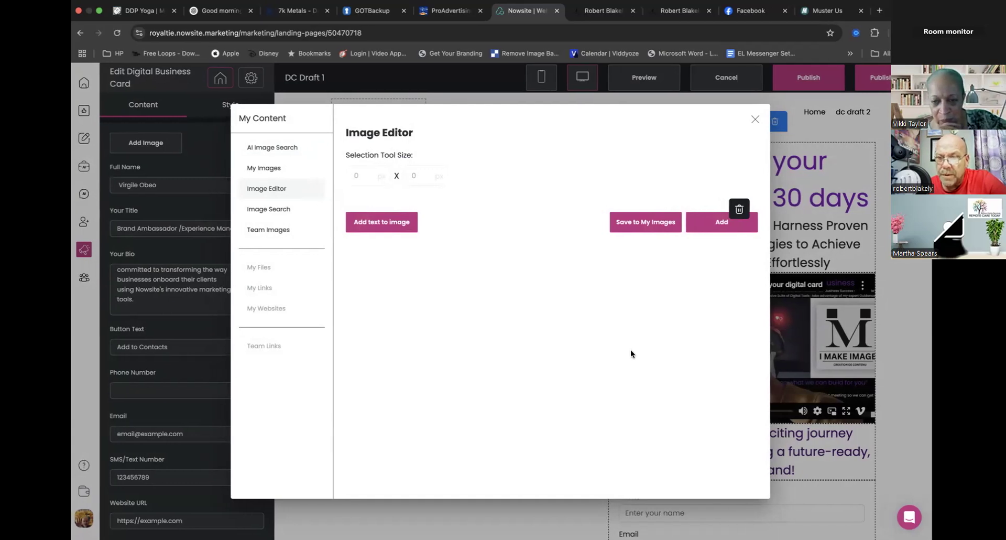
pyautogui.hotkey('ctrl', 'Left')
pyautogui.hotkey('ctrl', 'Right')
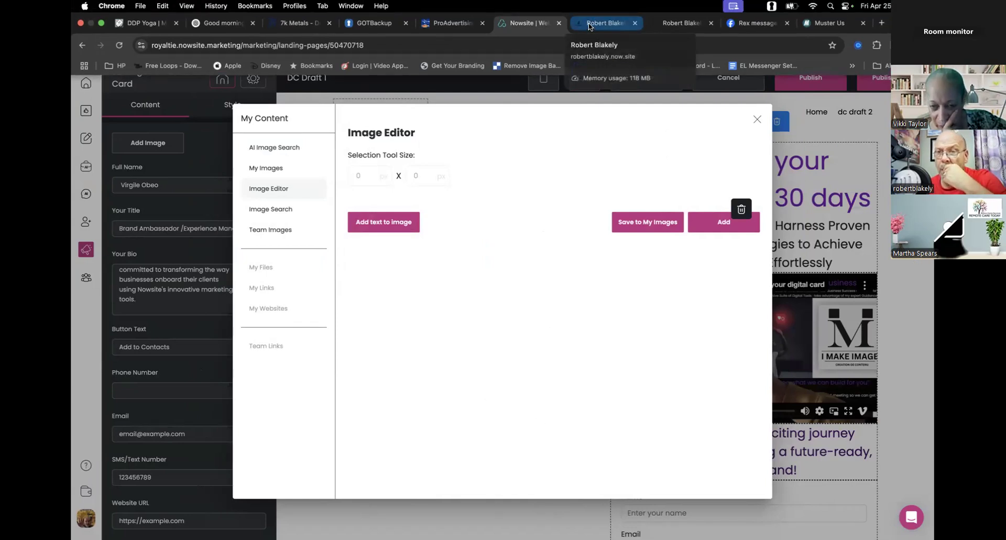
pyautogui.click(590, 24)
pyautogui.click(524, 23)
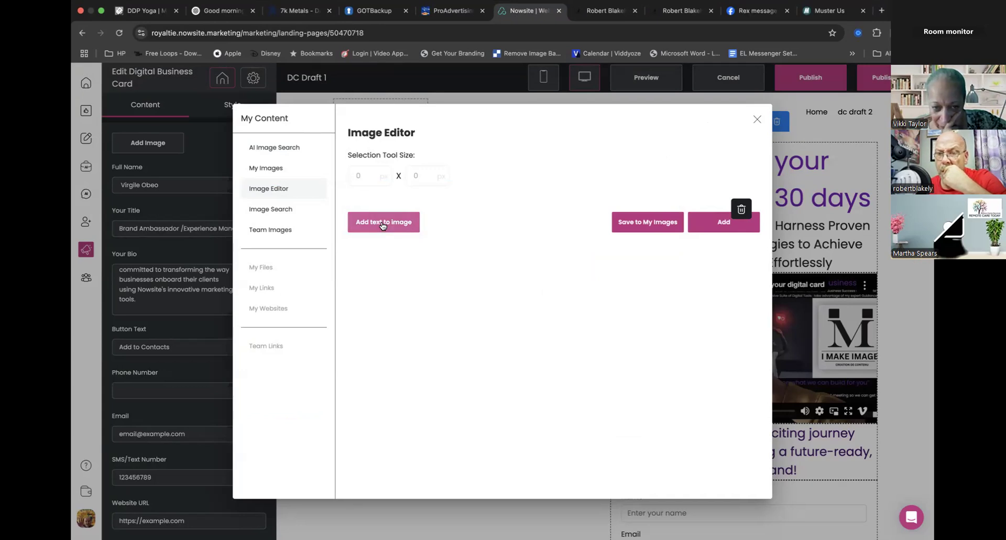
# - Add the R3 logo picture with the thumbs-up cartoon man and no car from My Images as the card's profile image
pyautogui.click(261, 168)
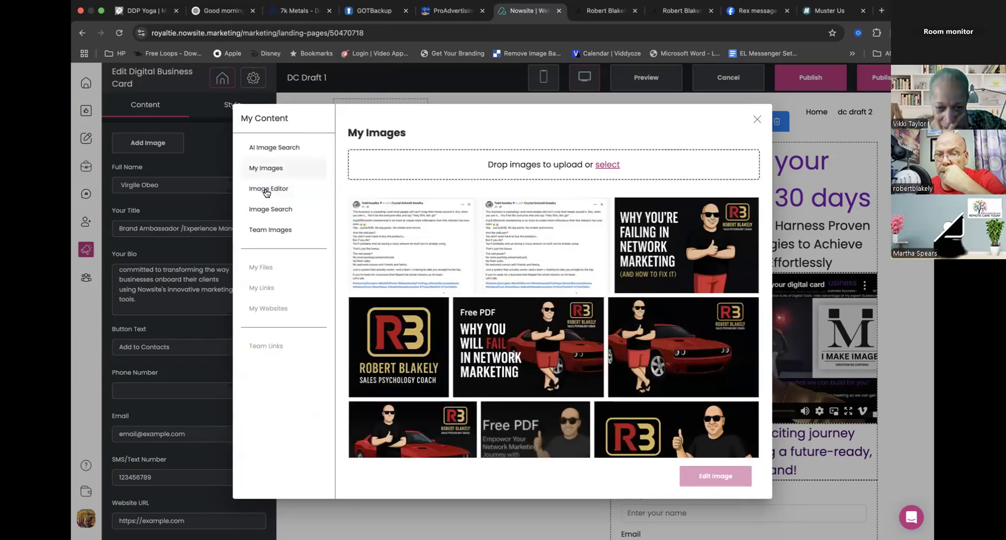
pyautogui.click(267, 189)
pyautogui.click(266, 168)
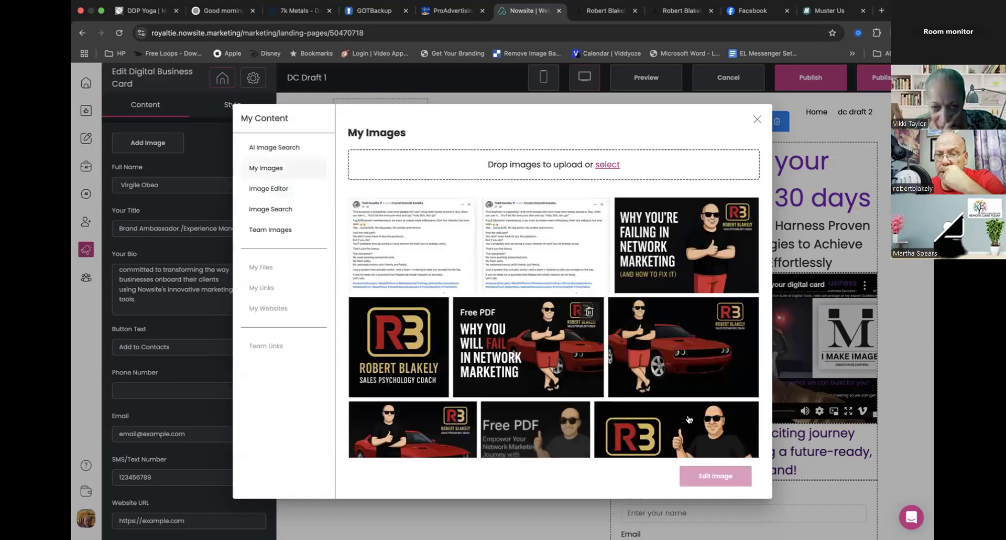
pyautogui.scroll(-3, 684, 398)
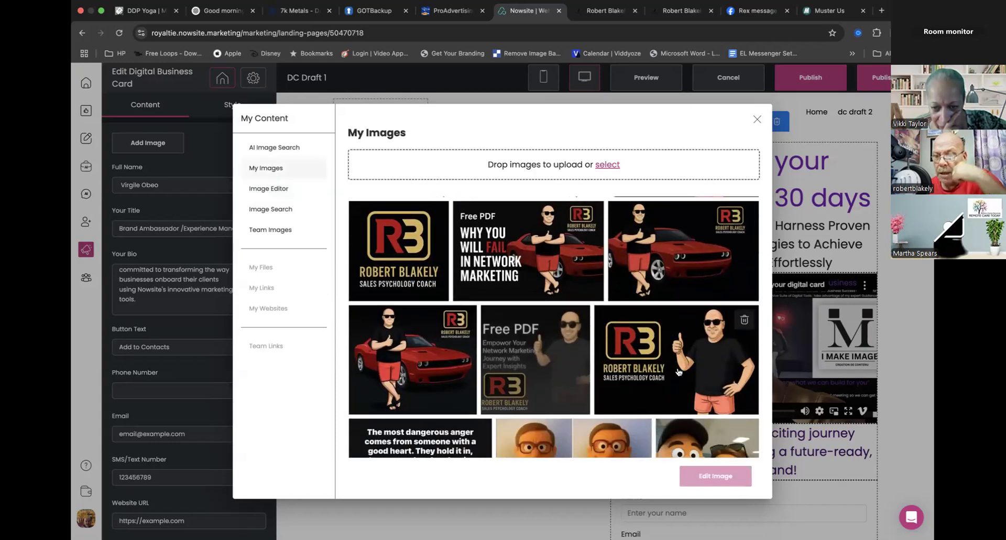
pyautogui.click(678, 372)
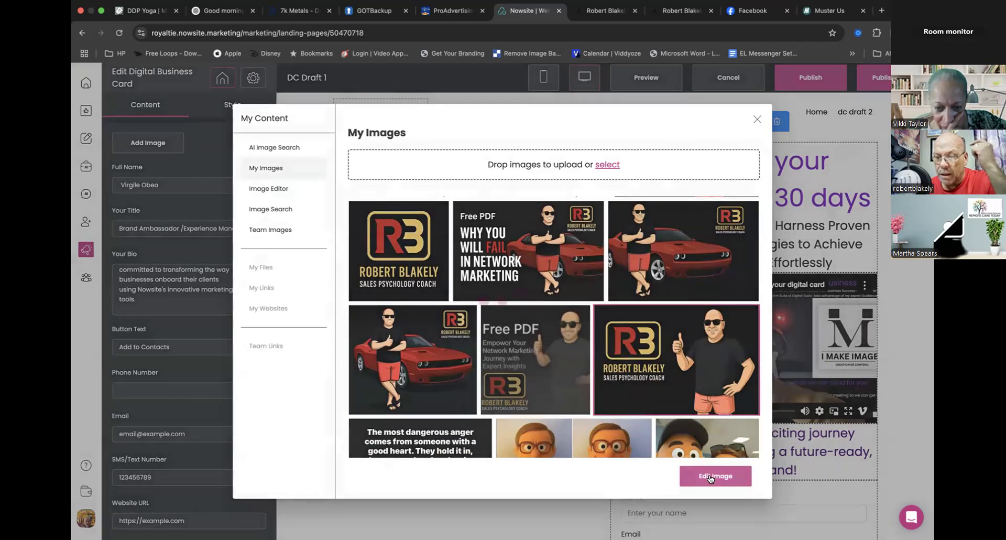
pyautogui.click(710, 477)
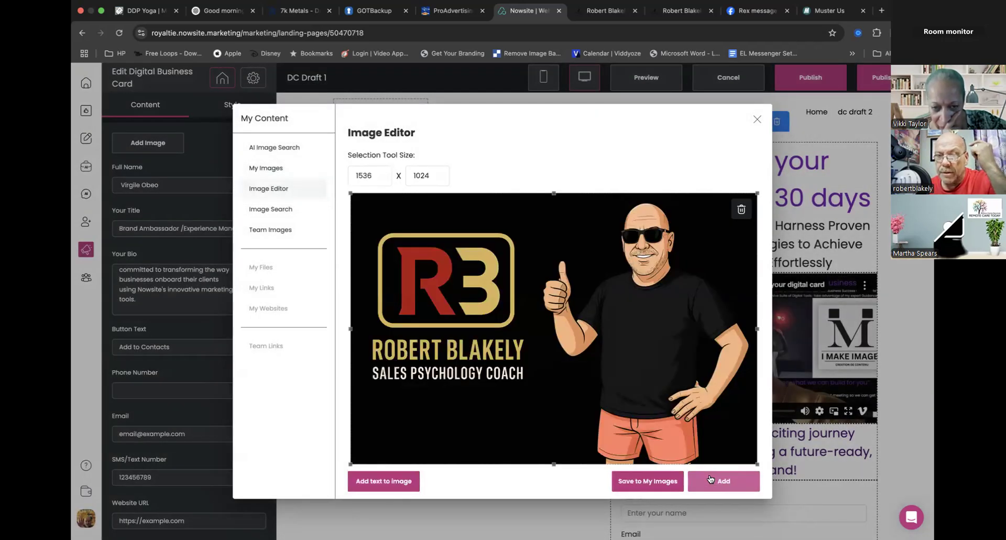
pyautogui.click(722, 480)
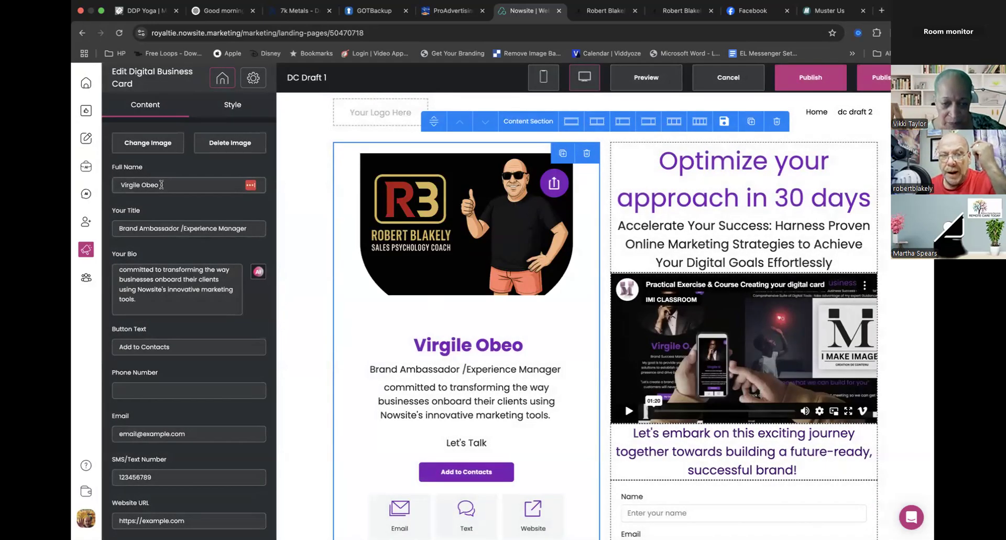
# - Replace the full name on the digital business card with the card owner's full name
pyautogui.moveTo(162, 184); pyautogui.dragTo(114, 185)
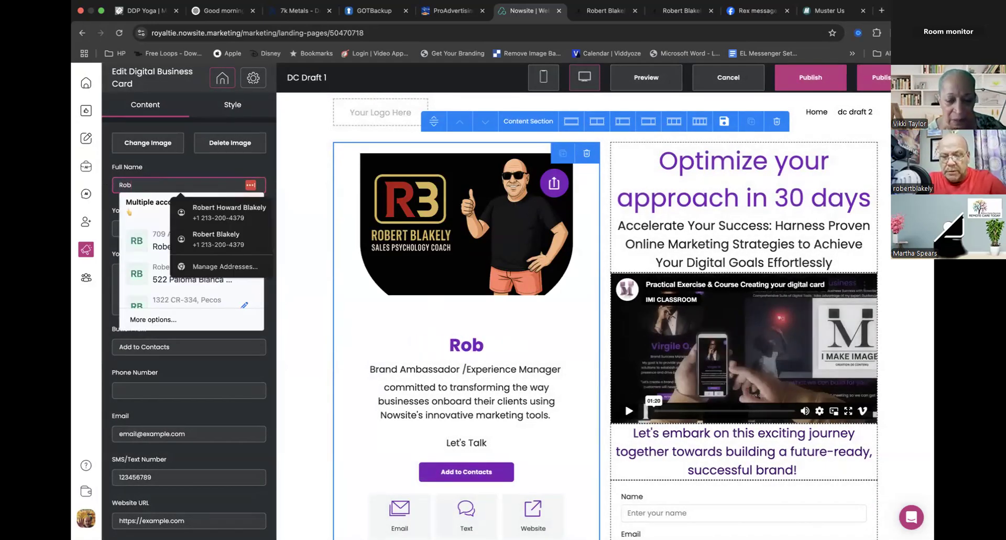
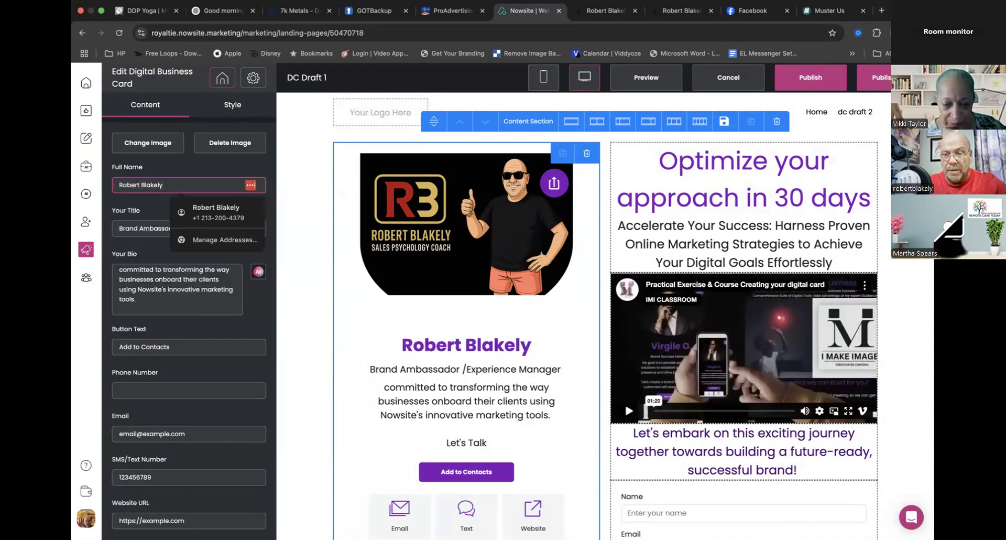
pyautogui.click(146, 254)
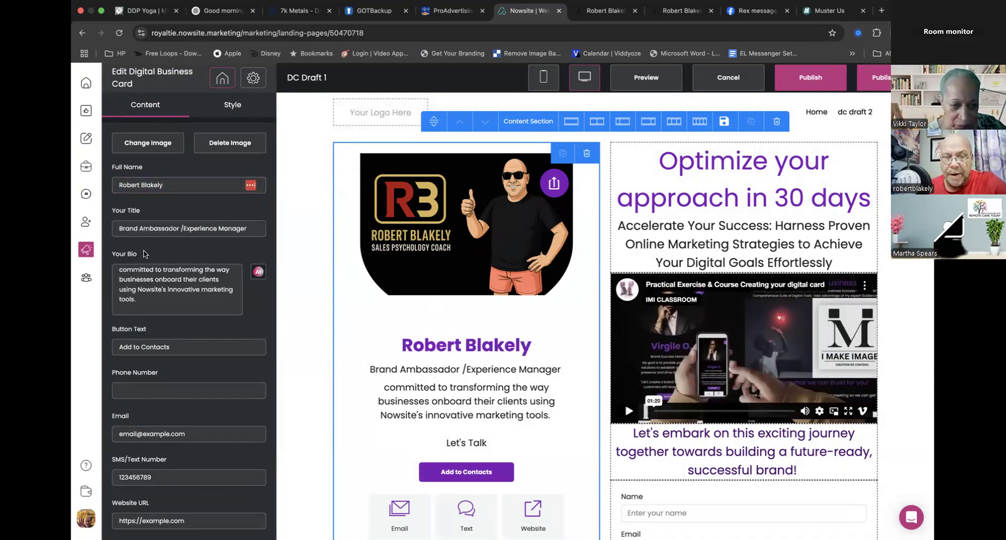
# - Replace the card's title with "Sales Psychology Coach Compensated Endorser"
pyautogui.click(185, 228)
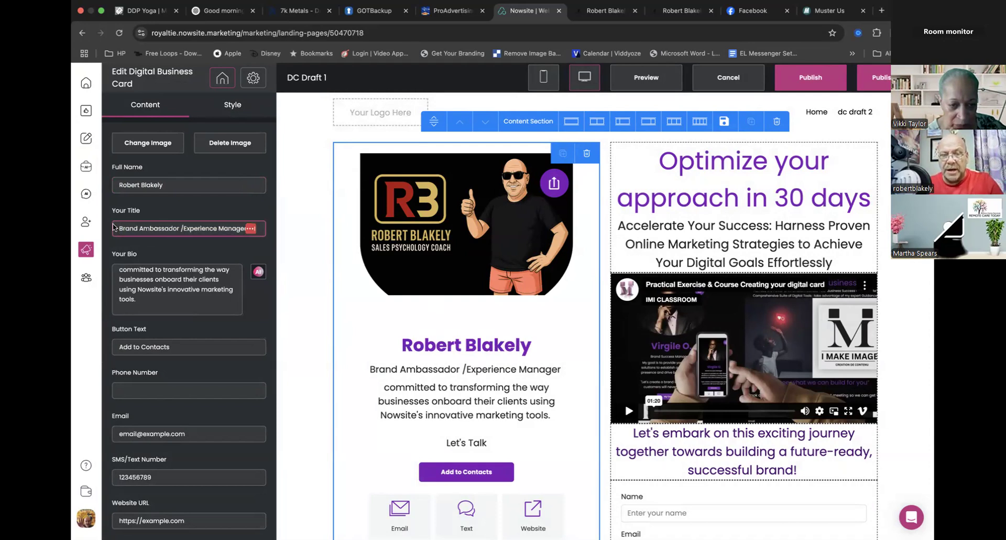
pyautogui.click(118, 228)
pyautogui.press('super+a')
pyautogui.write('Sales ')
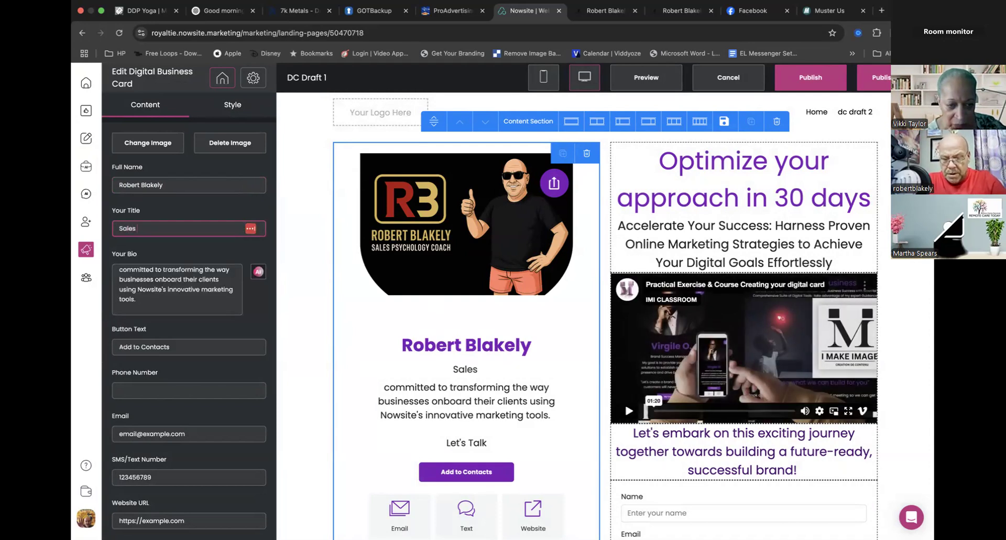
pyautogui.write('Psychol')
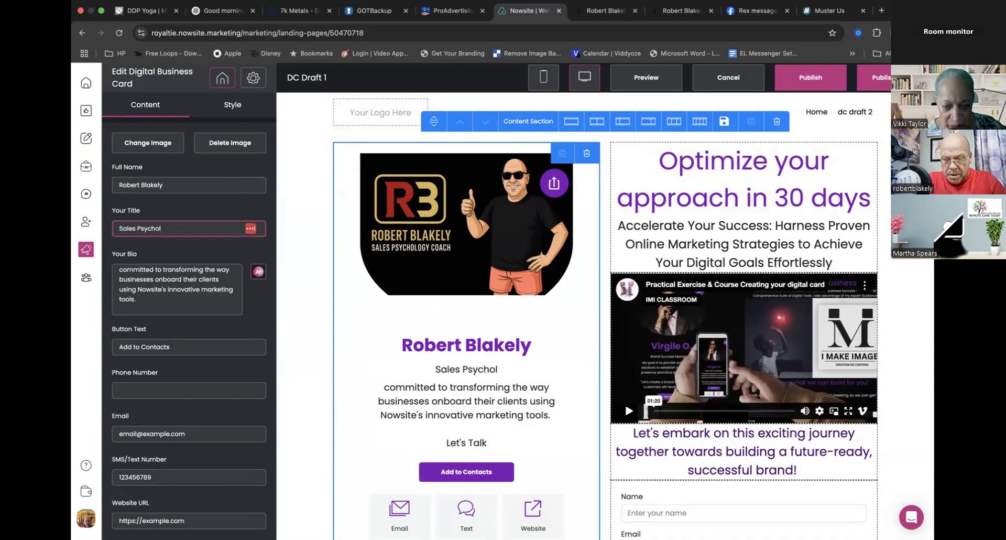
pyautogui.write('ogy Co')
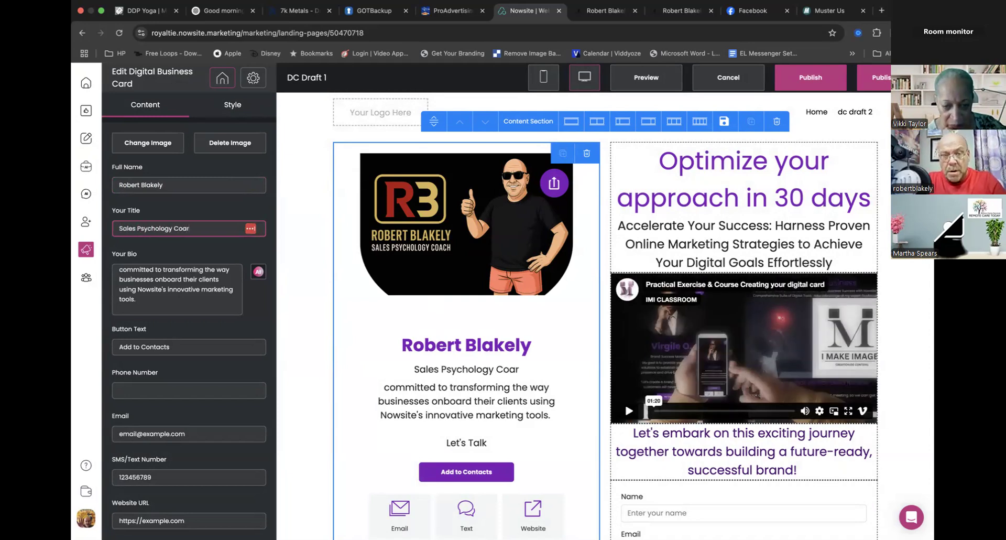
pyautogui.write('ach')
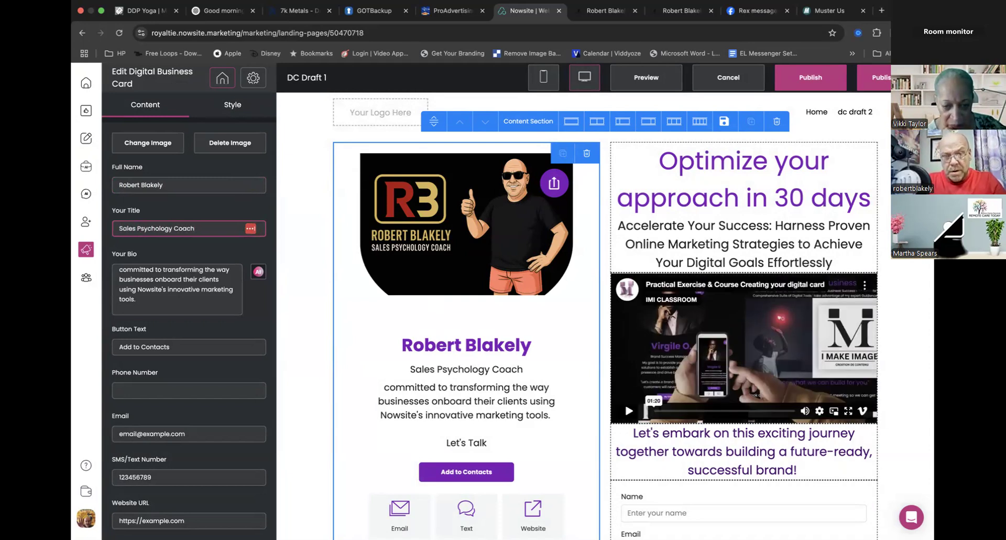
pyautogui.write(' Comp')
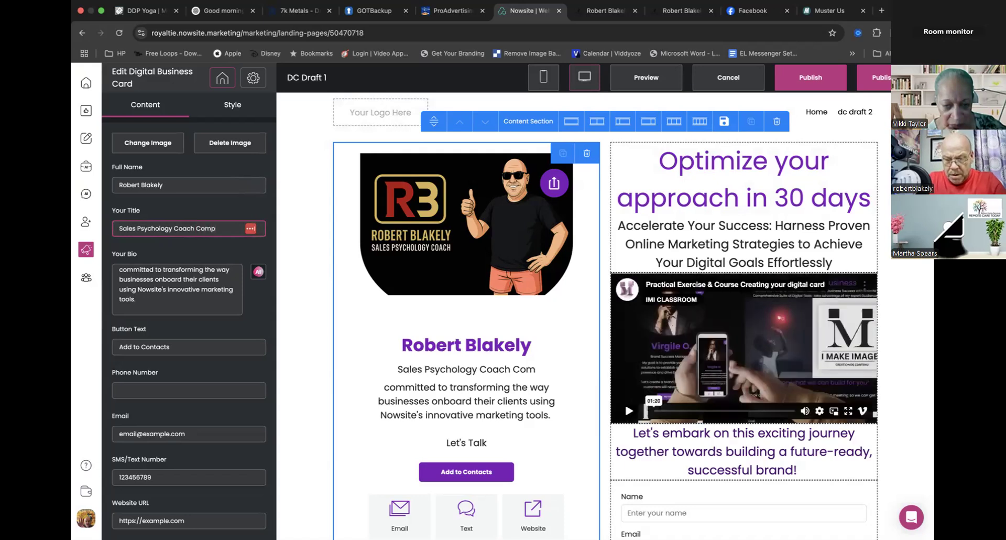
pyautogui.write('ensated E')
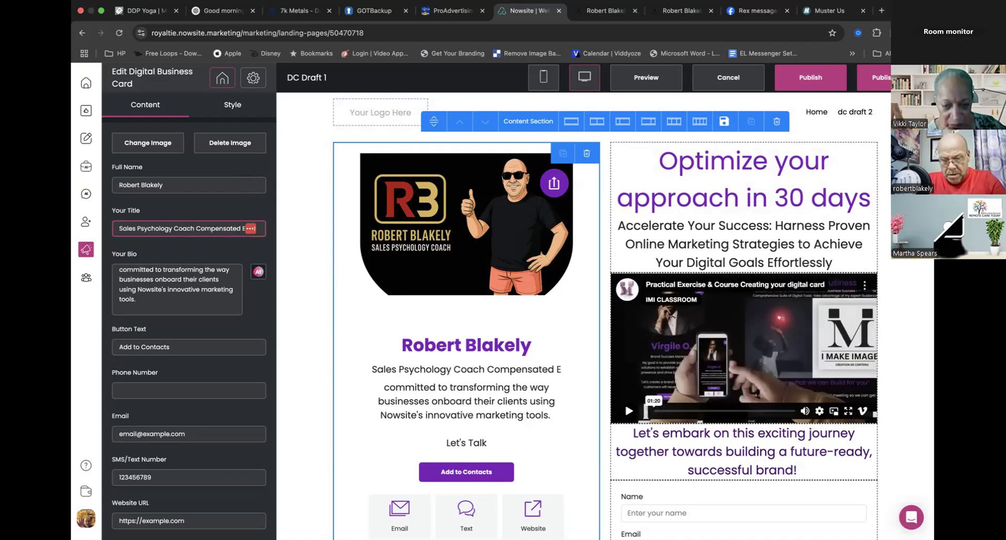
pyautogui.write('ndorserr')
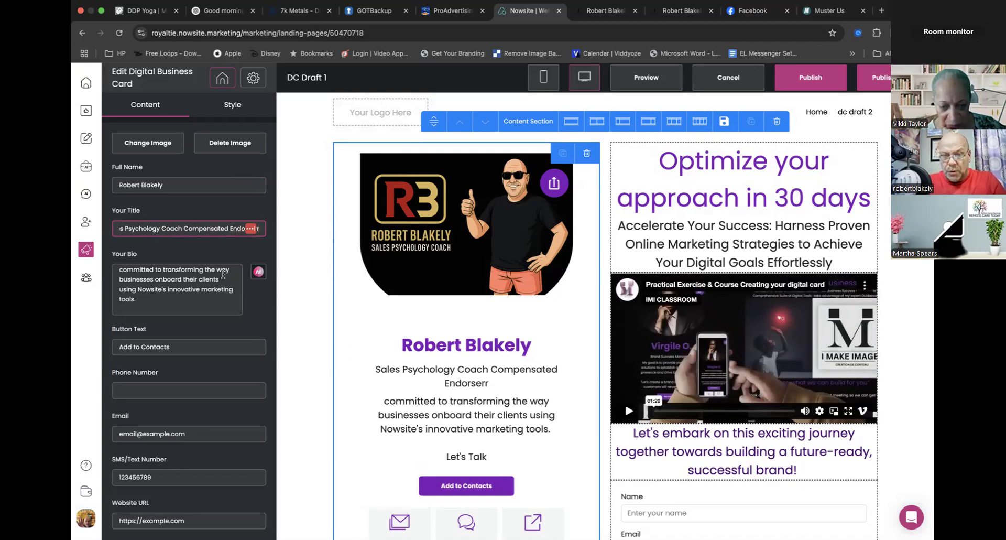
pyautogui.press('BackSpace')
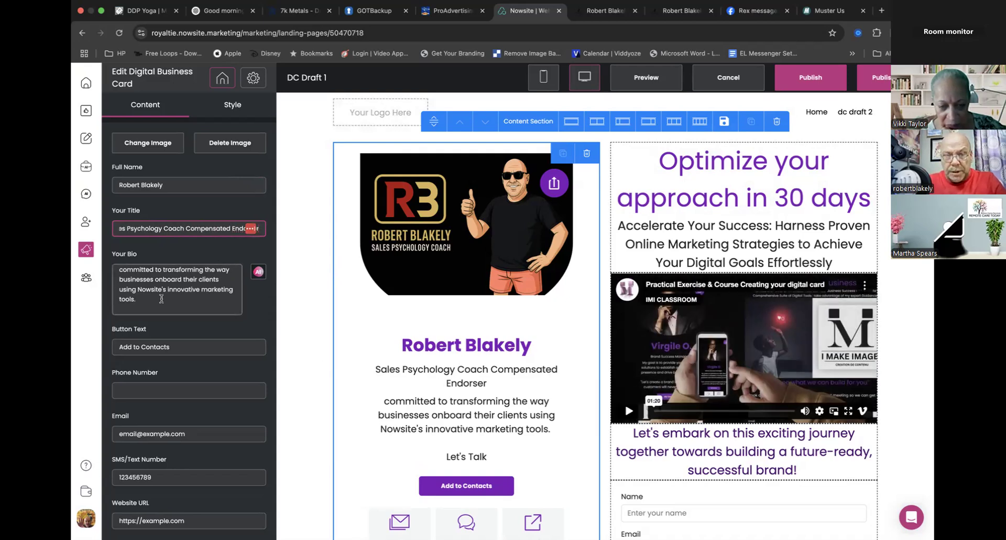
# - Shorten the card's title to "Sales Psychology Coach" by removing "Compensated Endorser"
pyautogui.click(162, 299)
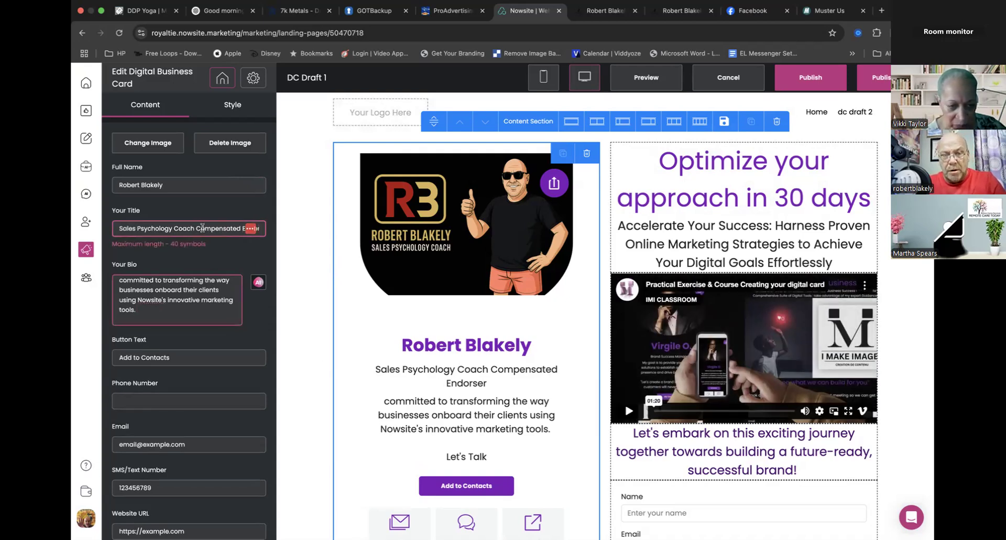
pyautogui.click(203, 227)
pyautogui.doubleClick(203, 228)
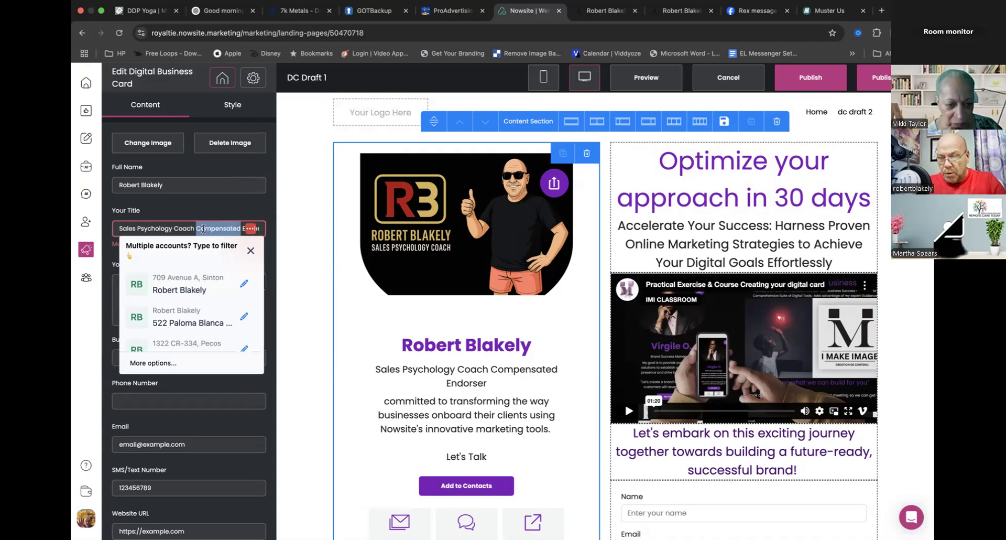
pyautogui.moveTo(242, 226); pyautogui.dragTo(293, 235)
pyautogui.press('BackSpace')
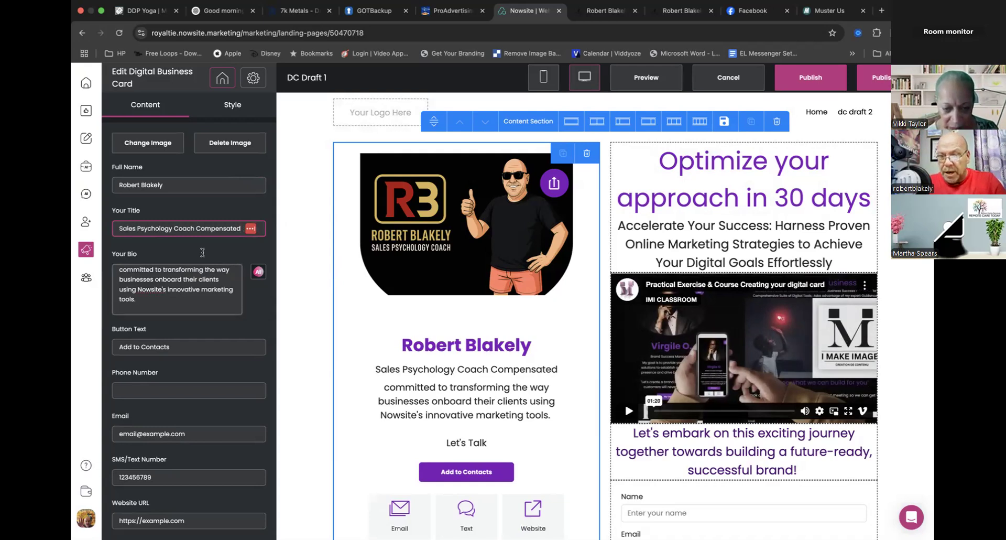
pyautogui.doubleClick(225, 229)
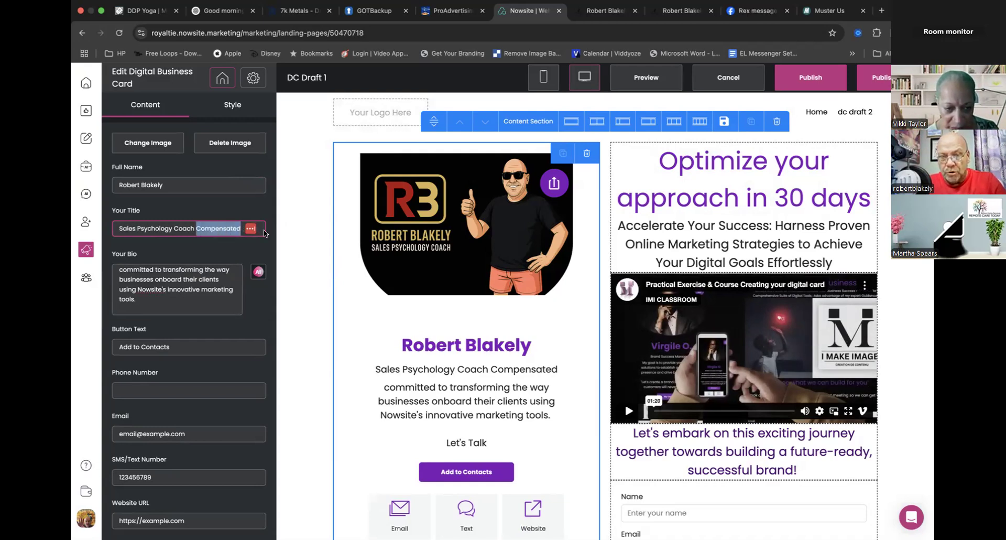
pyautogui.press('BackSpace')
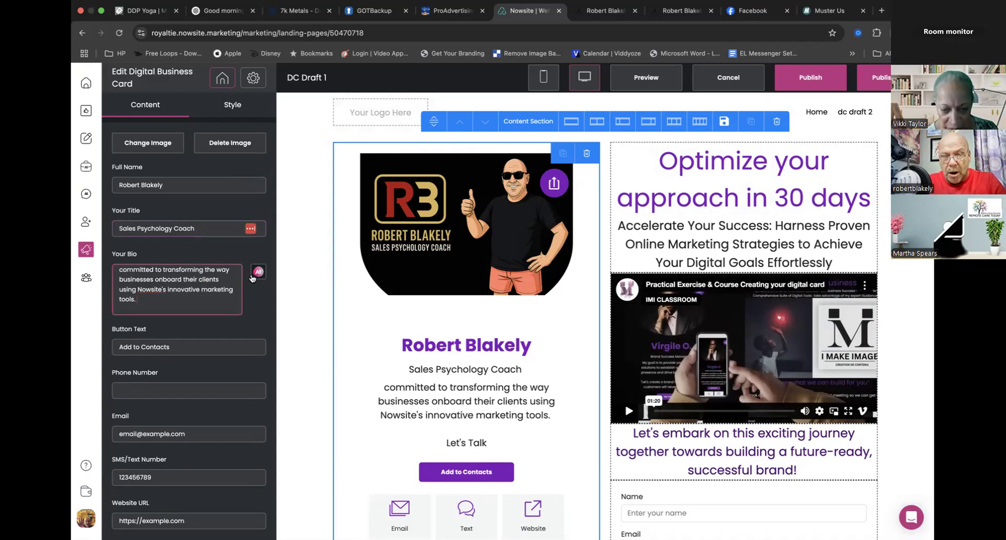
# - Open the AI message generator for the card's bio, select the card owner's profile and set the tone to Friendly
pyautogui.click(257, 271)
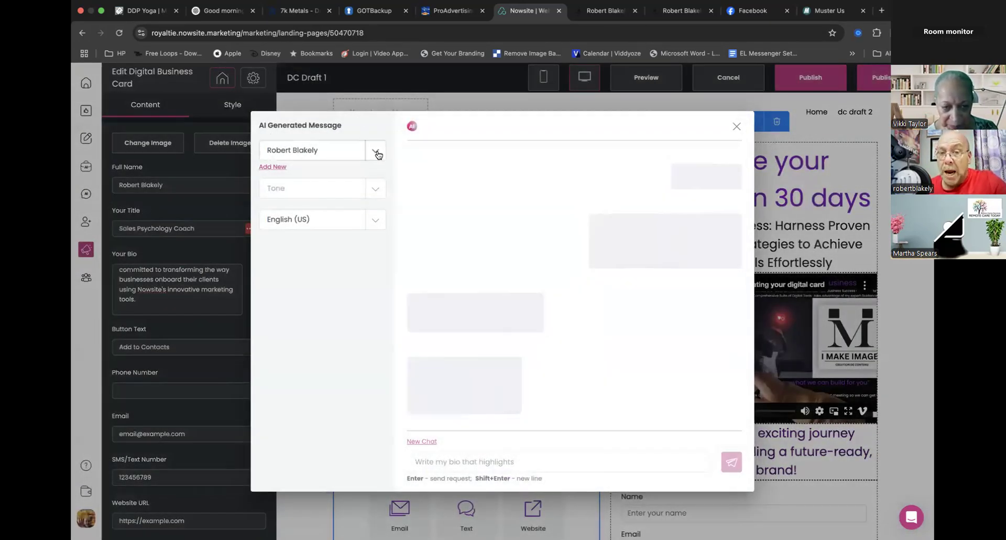
pyautogui.click(376, 152)
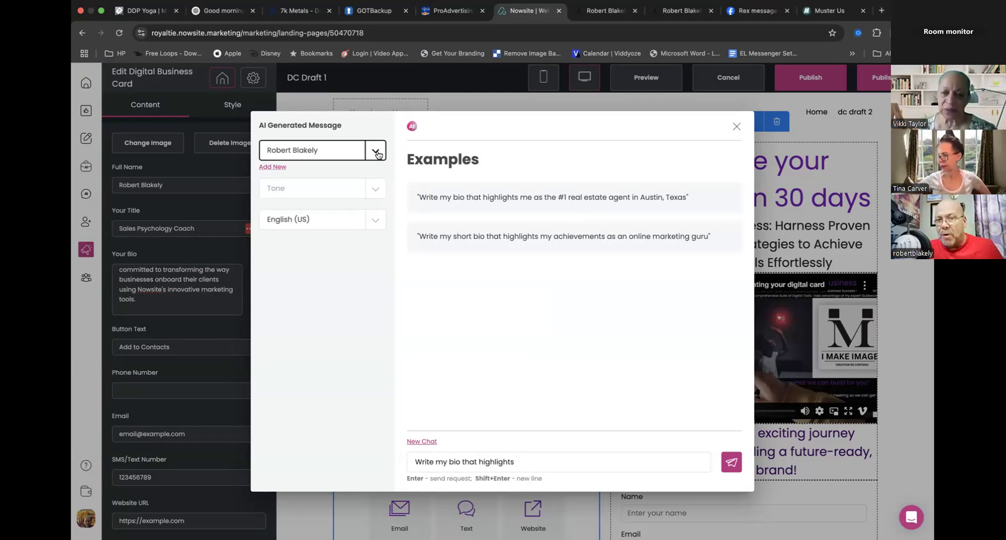
pyautogui.click(376, 150)
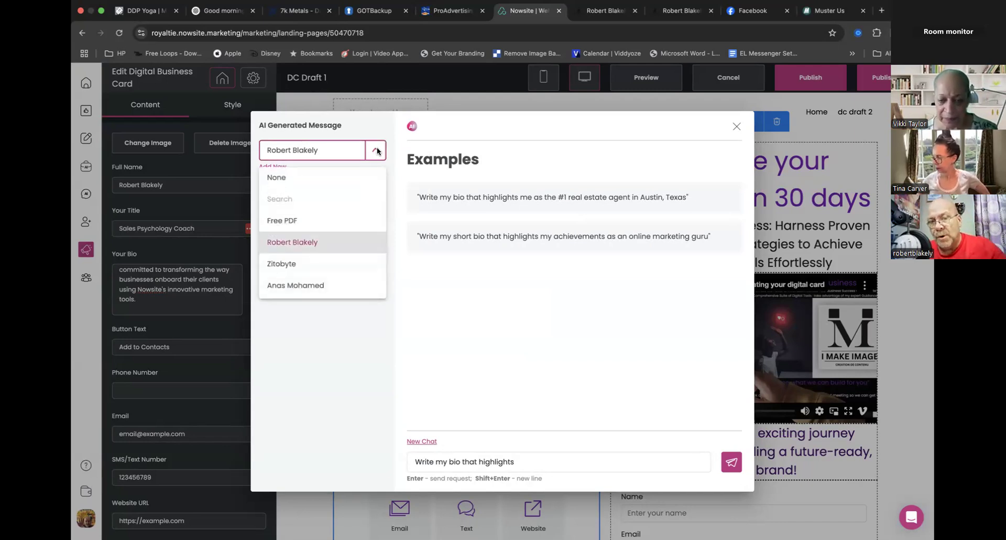
pyautogui.click(309, 245)
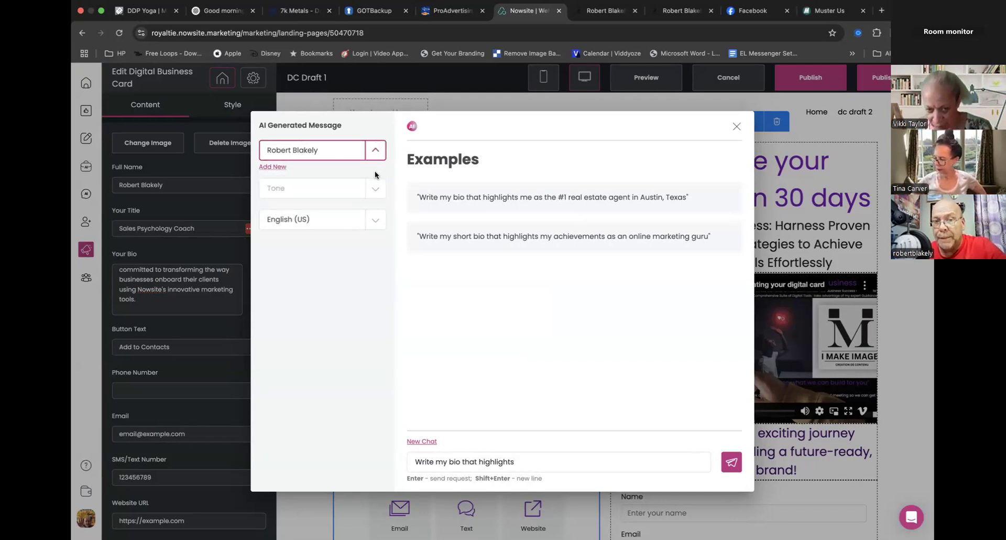
pyautogui.click(376, 193)
pyautogui.click(303, 221)
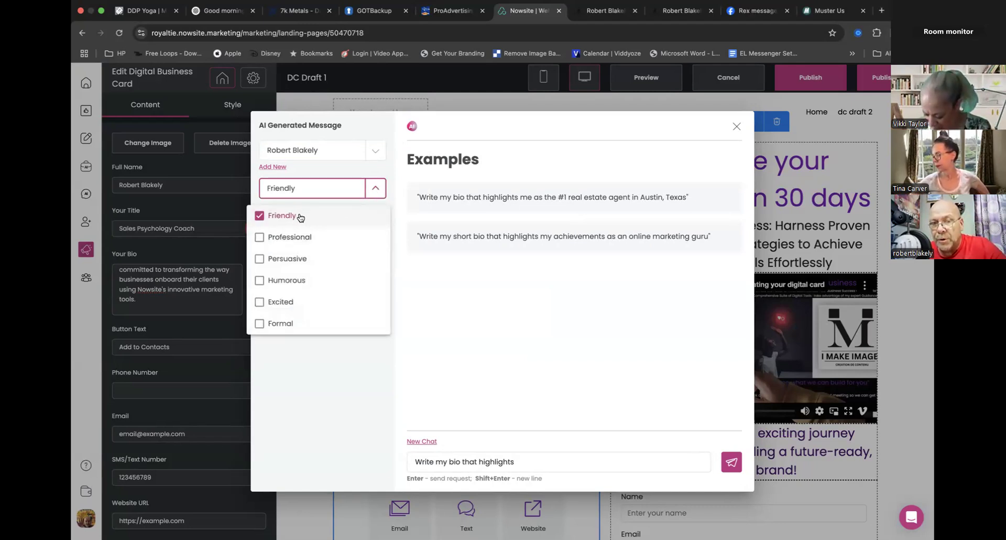
# - Add Professional and Humorous to the tones used for the AI-generated bio
pyautogui.click(292, 237)
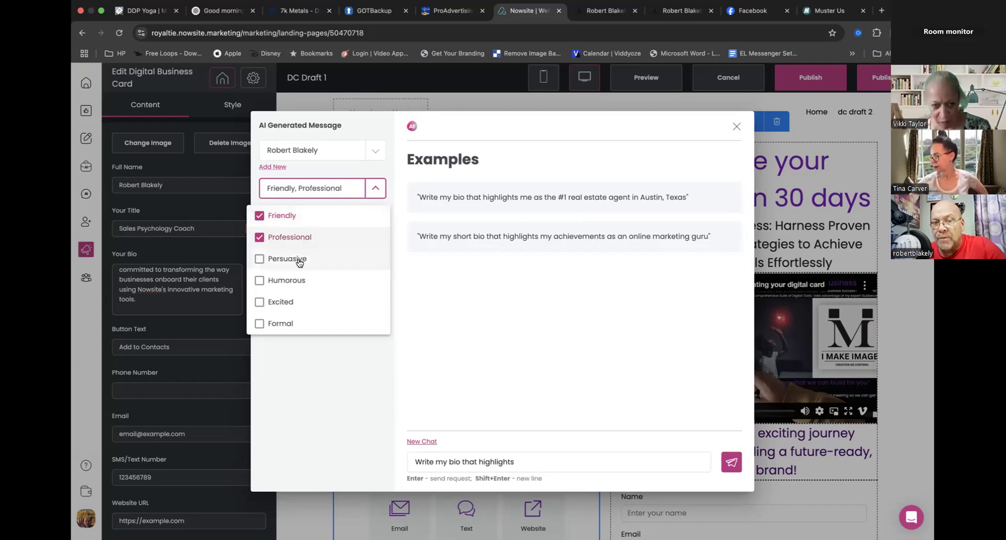
pyautogui.click(288, 282)
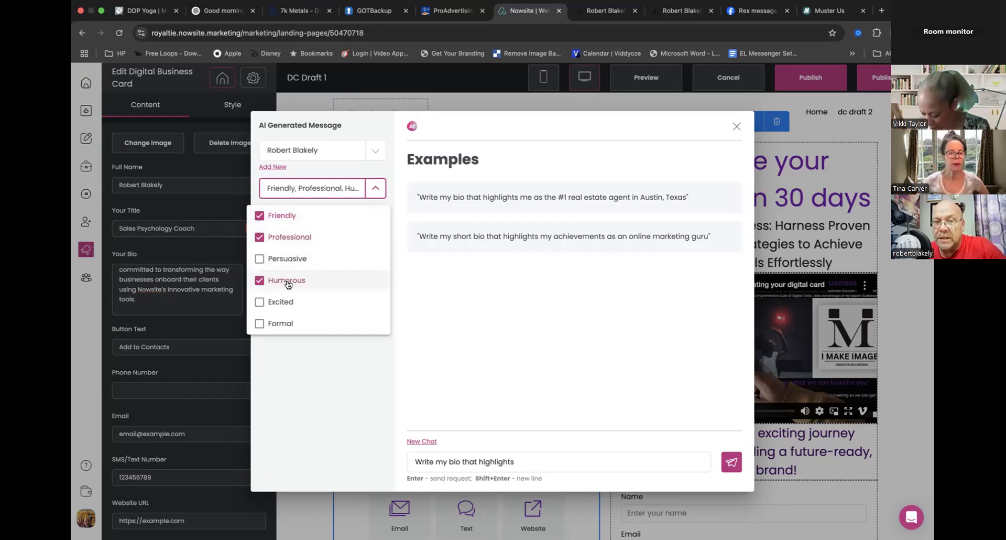
pyautogui.click(349, 376)
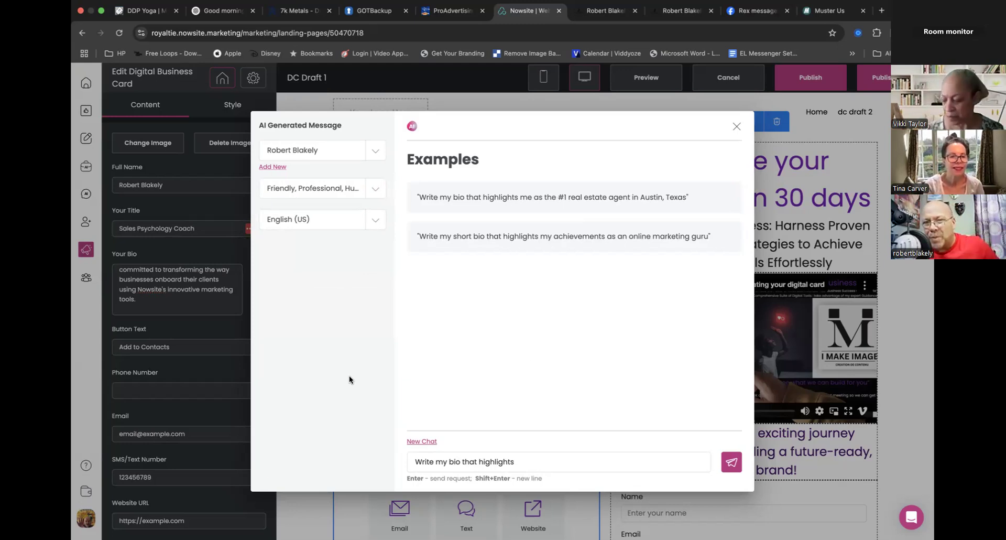
# - Generate a bio with the AI request "Write my bio that highlights my experience"
pyautogui.click(522, 464)
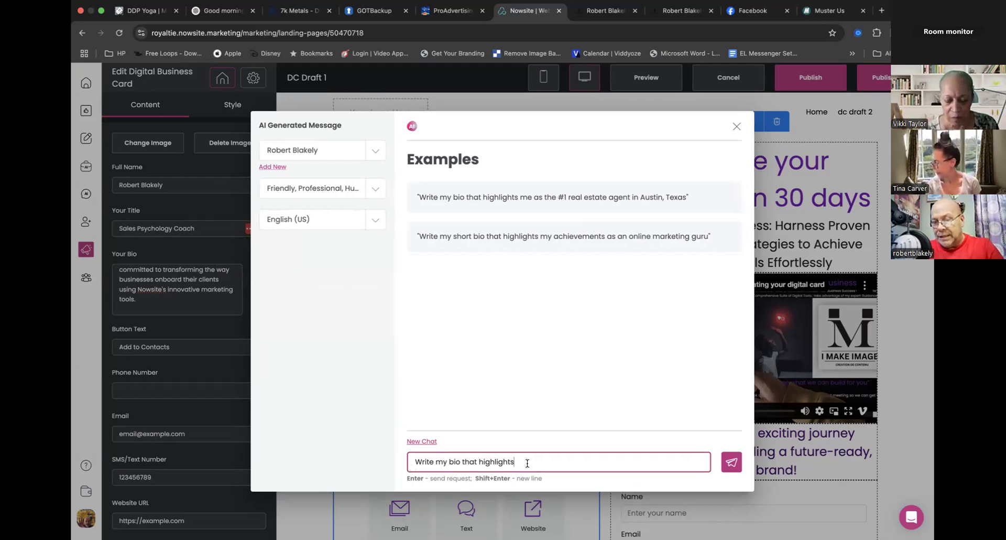
pyautogui.write('my experience')
pyautogui.click(733, 463)
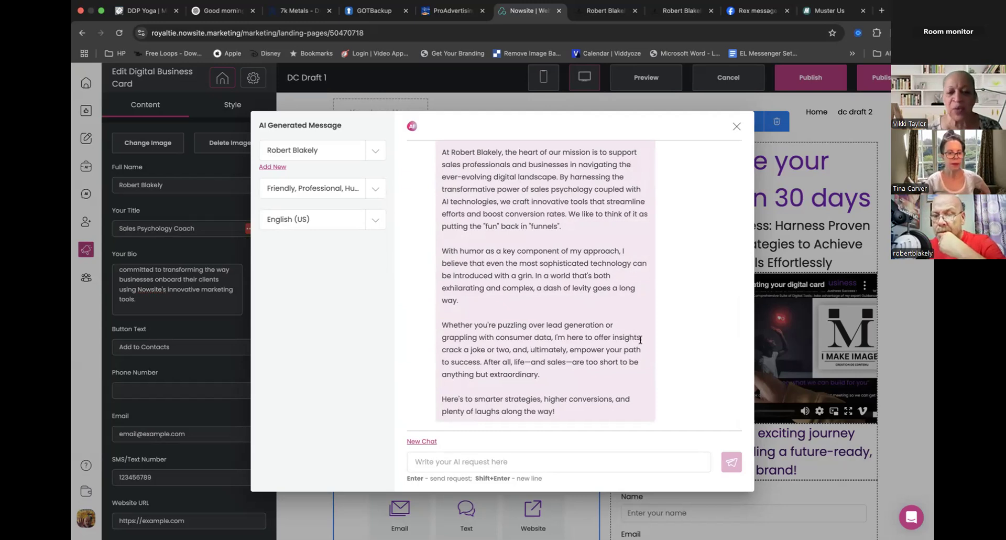
# - Insert the AI-generated bio about experience into the card's bio and read through its text
pyautogui.scroll(10, 621, 338)
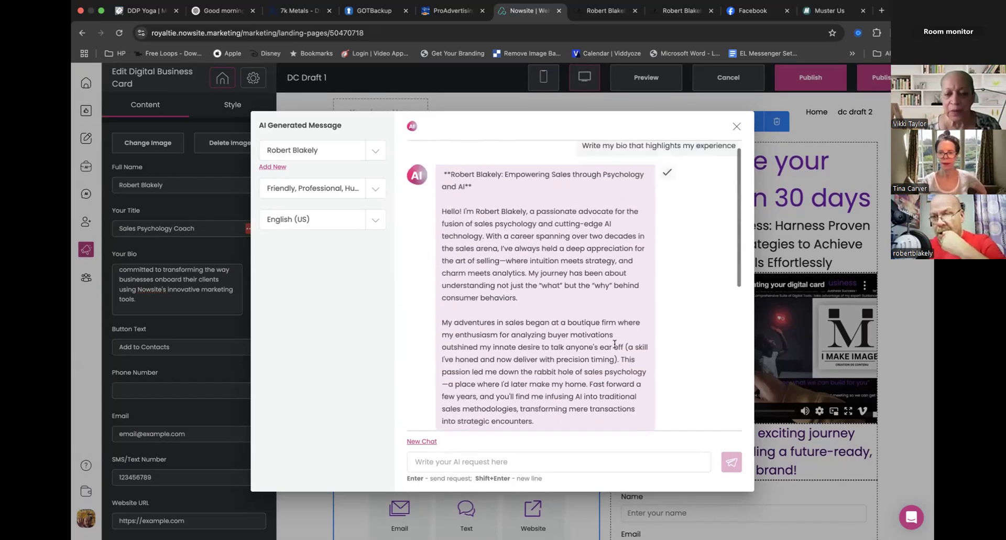
pyautogui.click(667, 186)
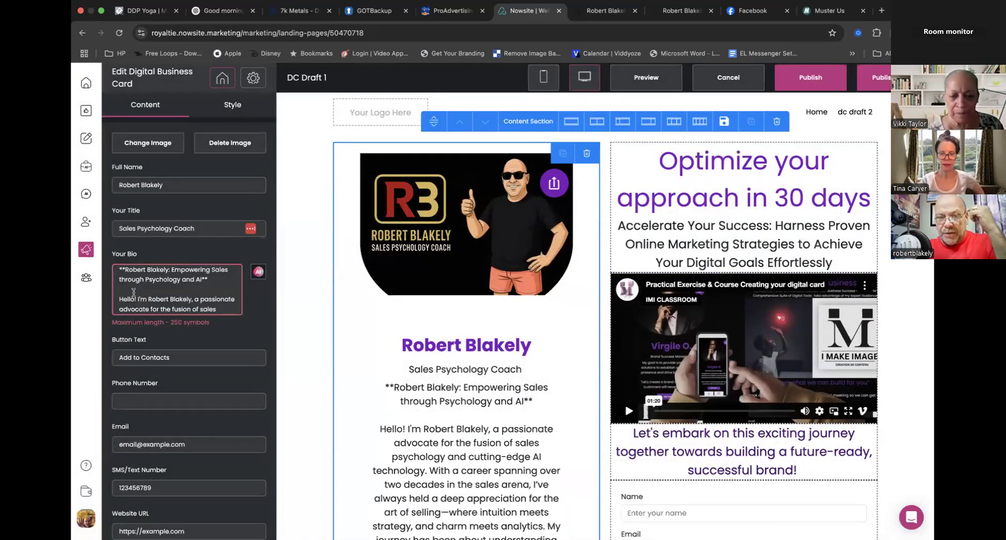
pyautogui.scroll(-5, 157, 281)
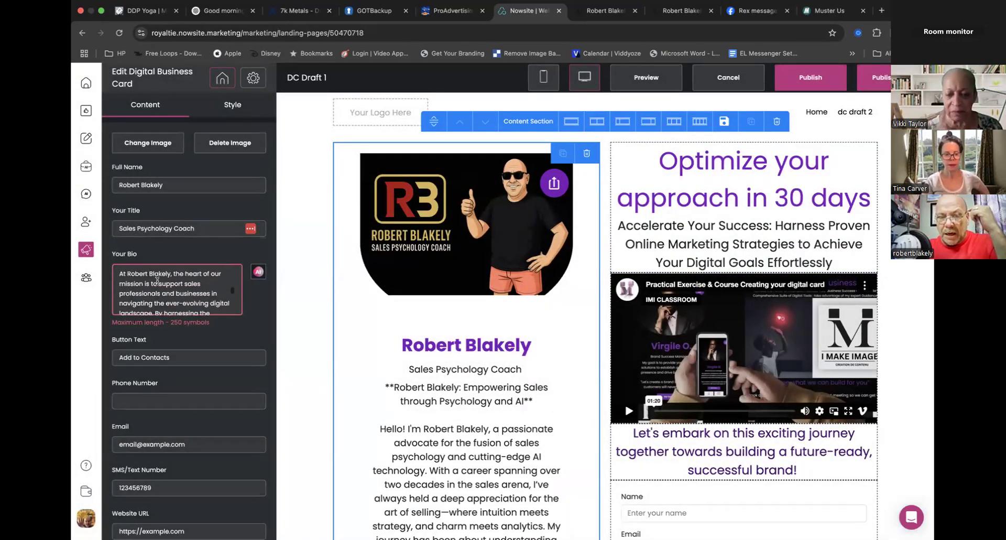
pyautogui.scroll(-10, 161, 285)
pyautogui.scroll(3, 161, 285)
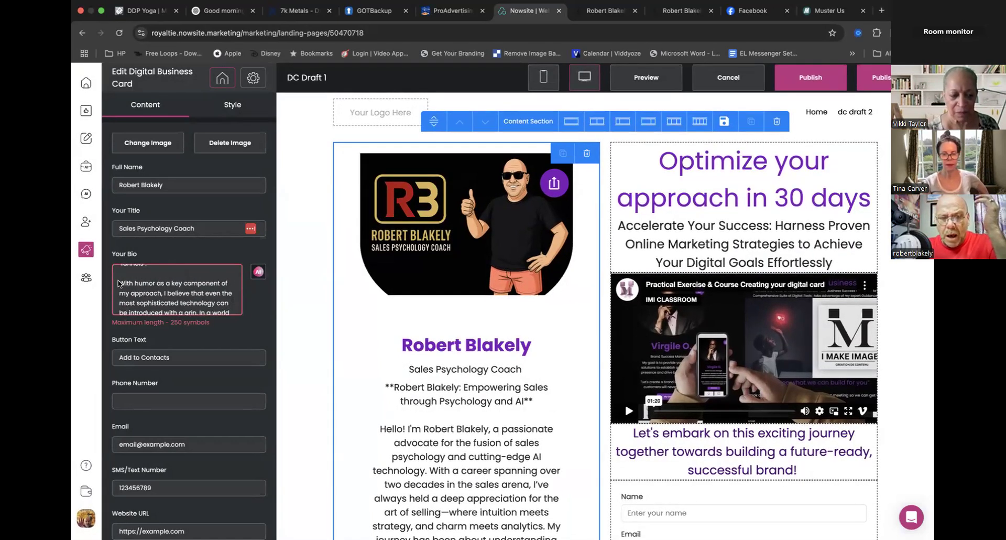
# - Reopen the AI generator for the bio and send the request "Write my bio that highlights only 250 symbols"
pyautogui.click(258, 272)
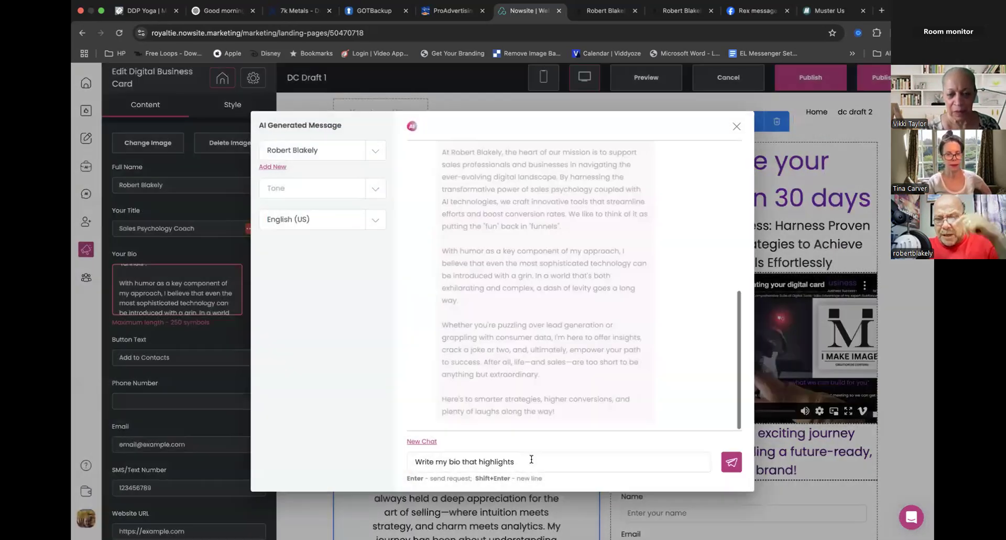
pyautogui.click(526, 463)
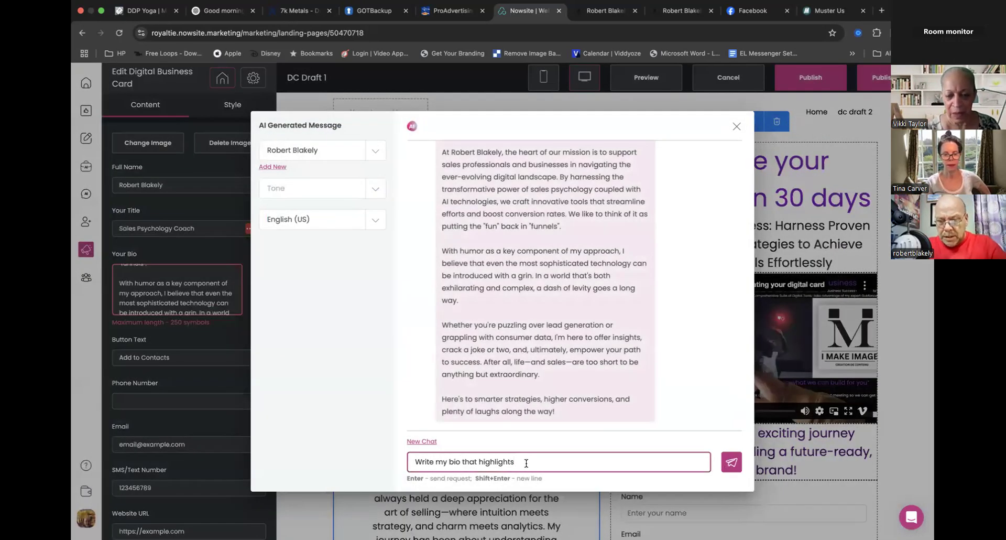
pyautogui.write('only ')
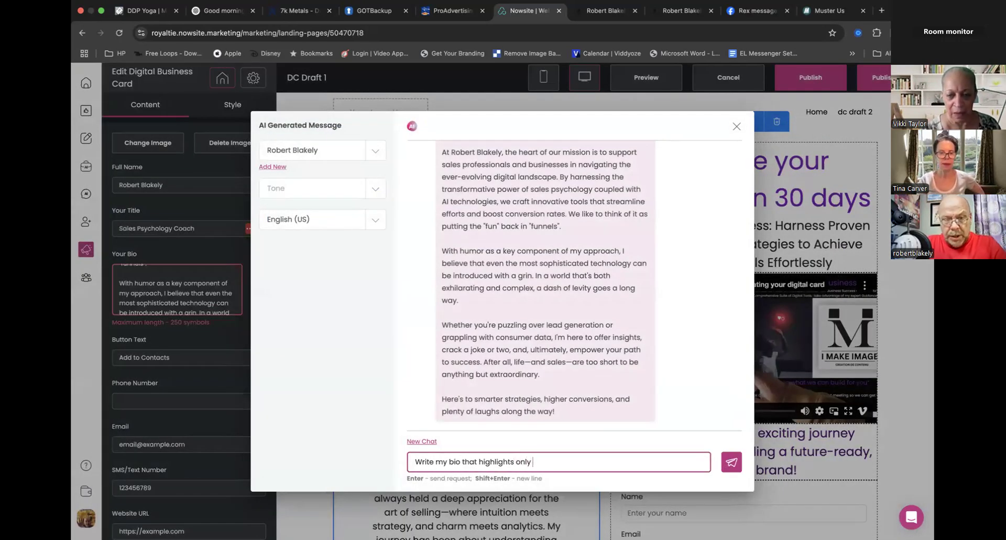
pyautogui.write('250 sy')
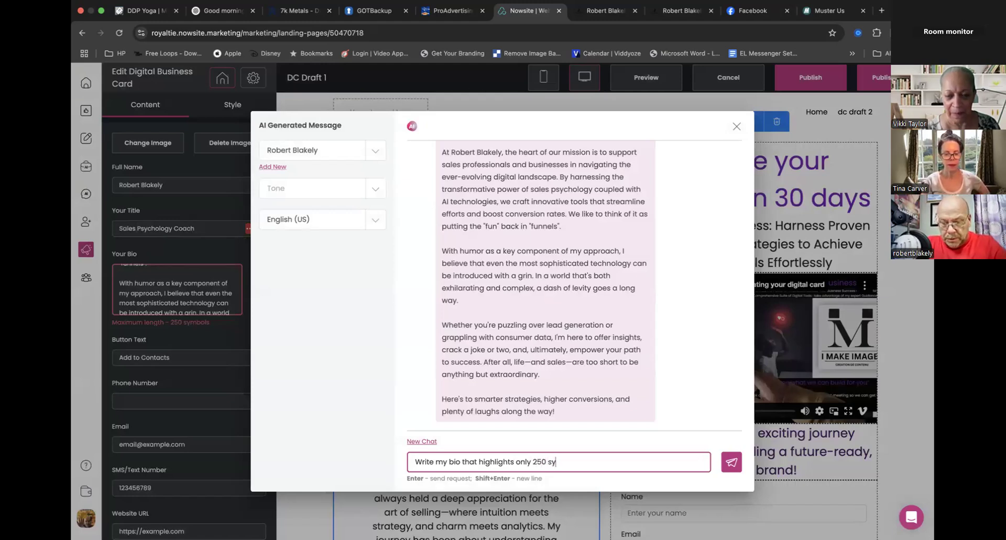
pyautogui.write('mbols')
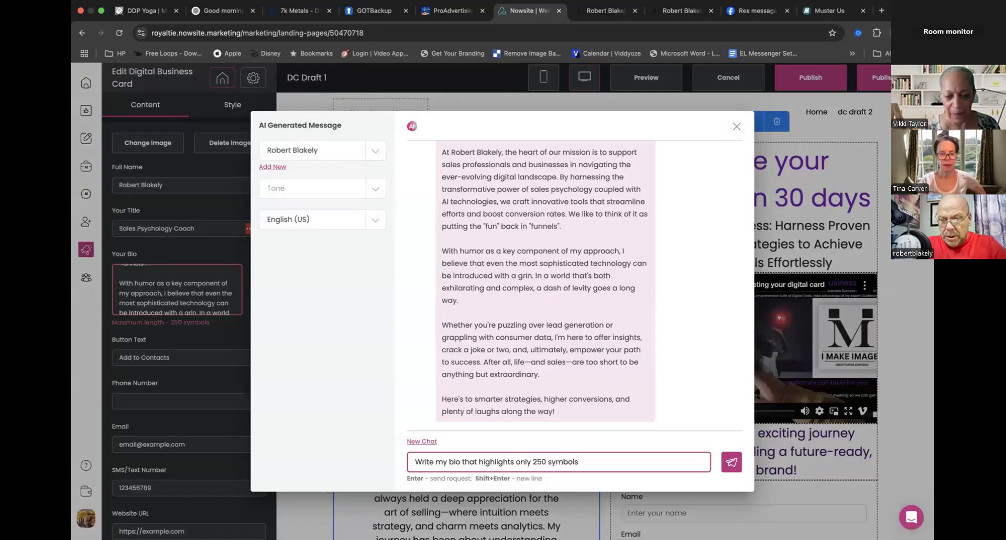
pyautogui.click(732, 462)
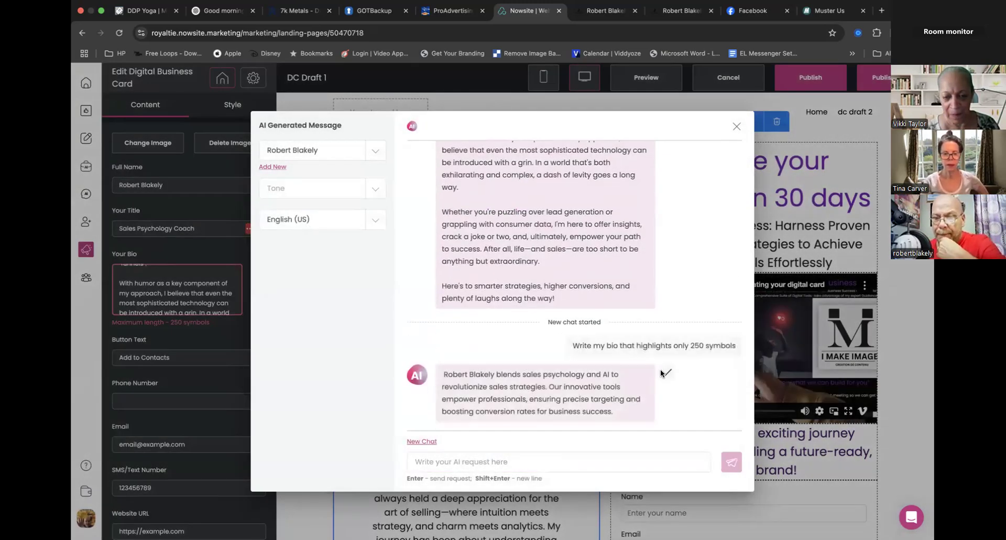
# - Insert the short generated bio into the card, publish the DC Draft 1 website and exit the editor
pyautogui.click(667, 373)
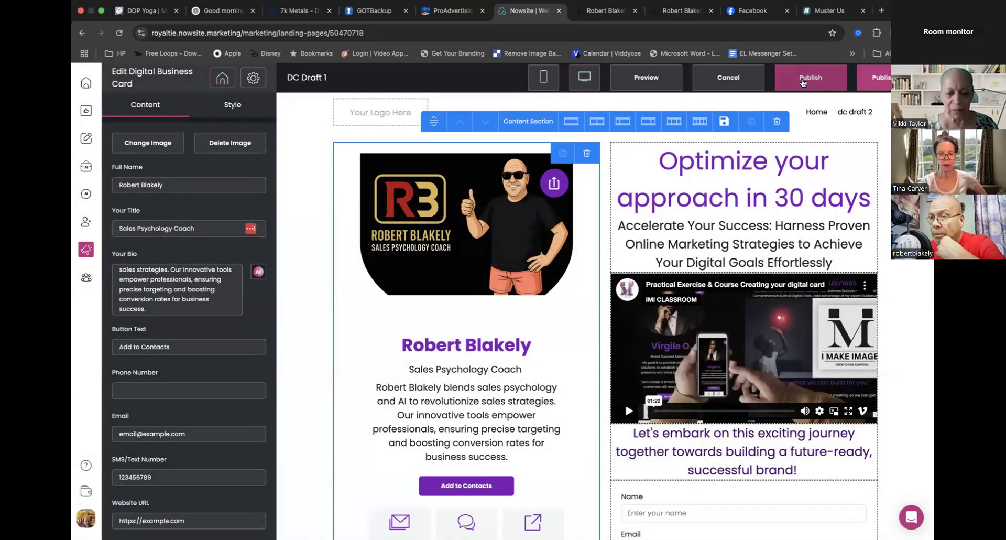
pyautogui.click(806, 80)
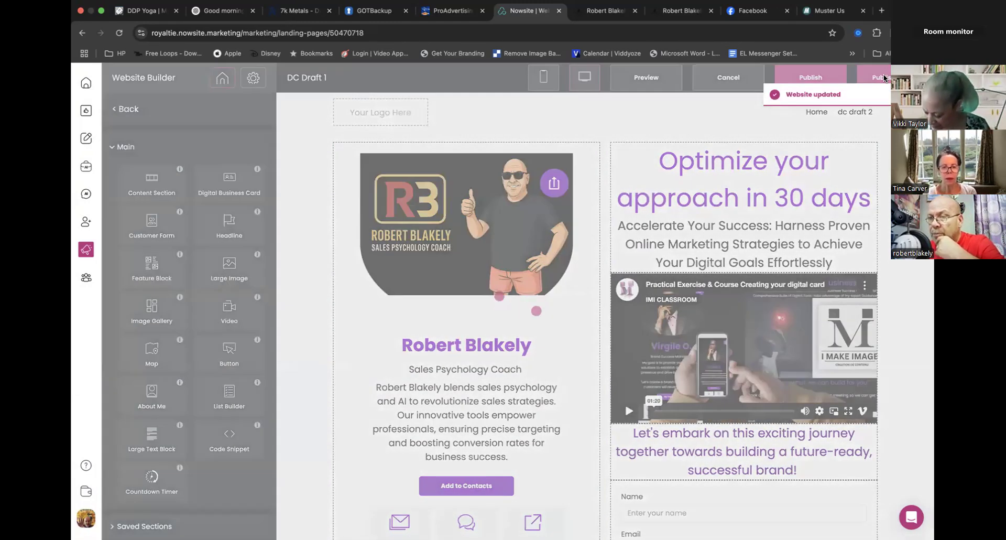
pyautogui.click(883, 76)
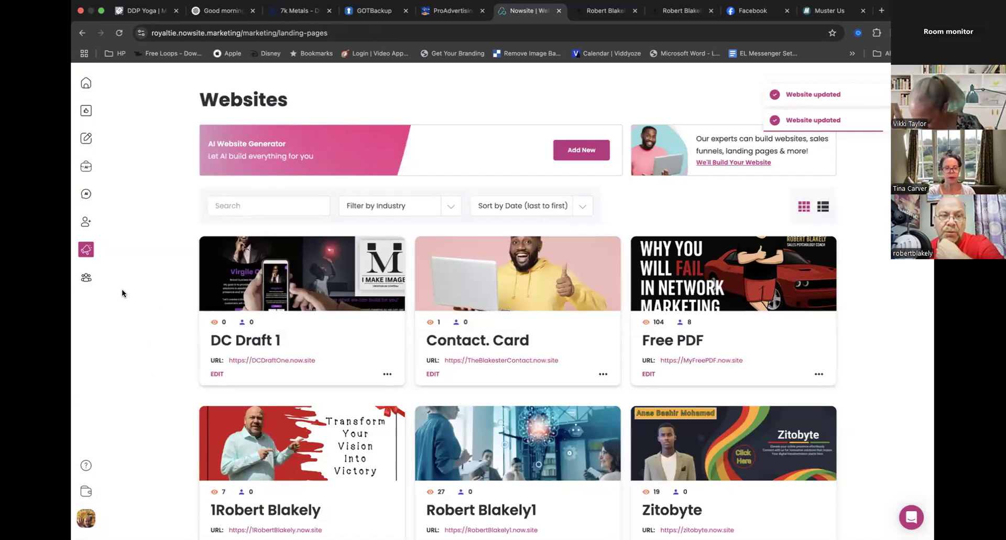
# - Open the "Digital card course design Tips" template from Team How To's Website & Email templates page
pyautogui.click(87, 279)
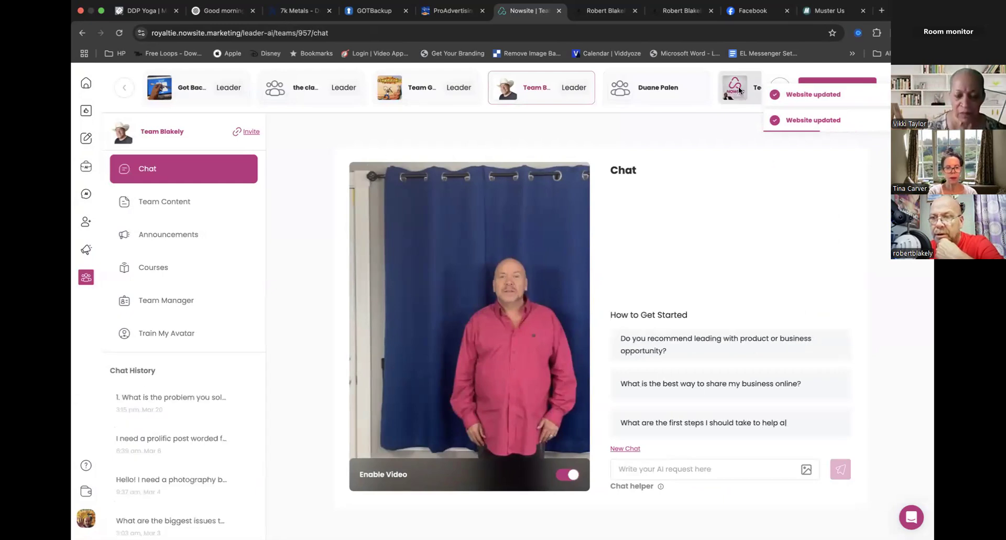
pyautogui.click(736, 87)
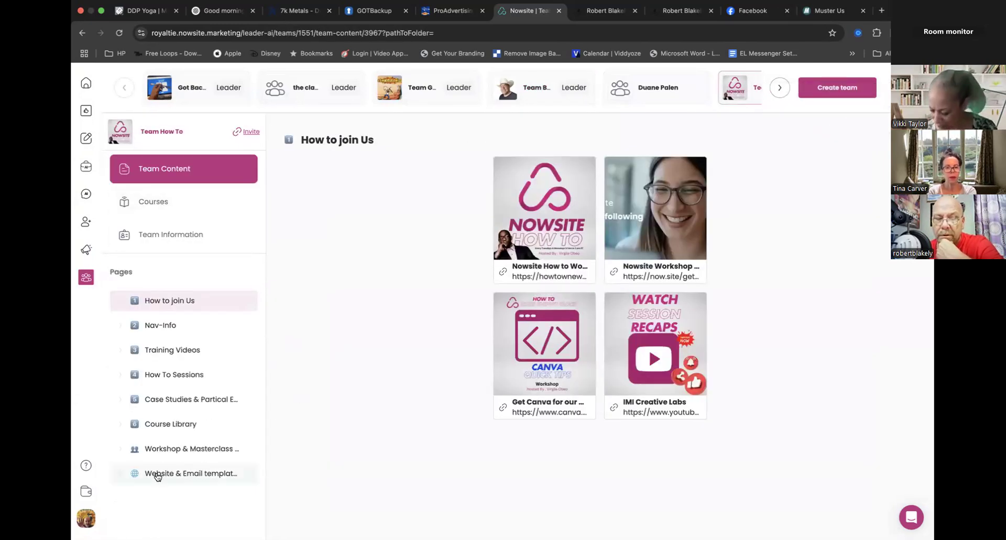
pyautogui.click(157, 474)
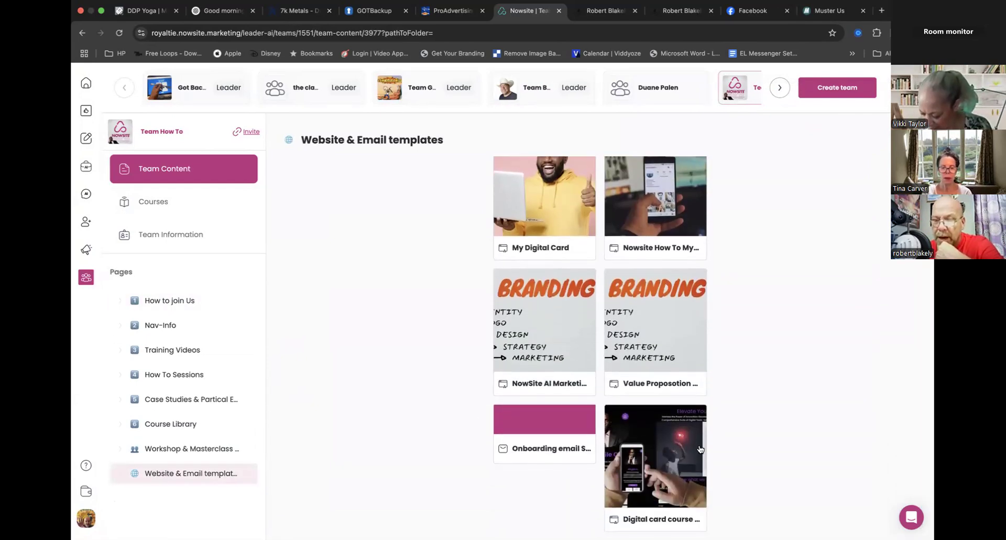
pyautogui.click(639, 478)
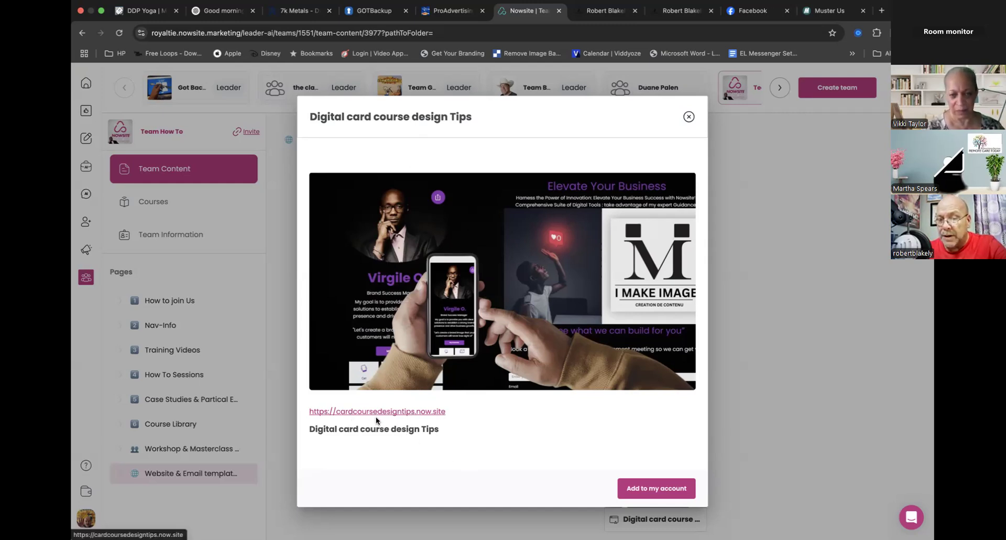
pyautogui.click(648, 490)
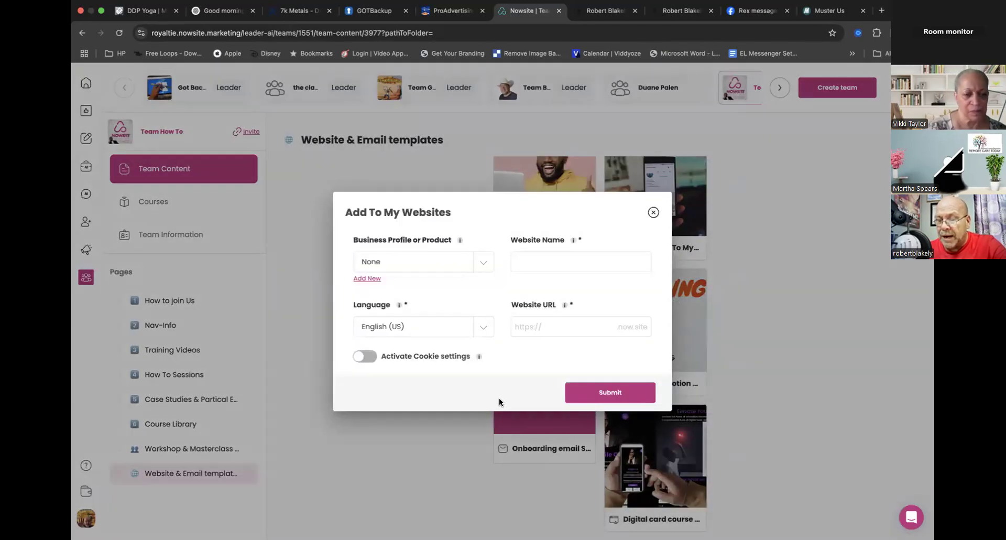
pyautogui.click(480, 261)
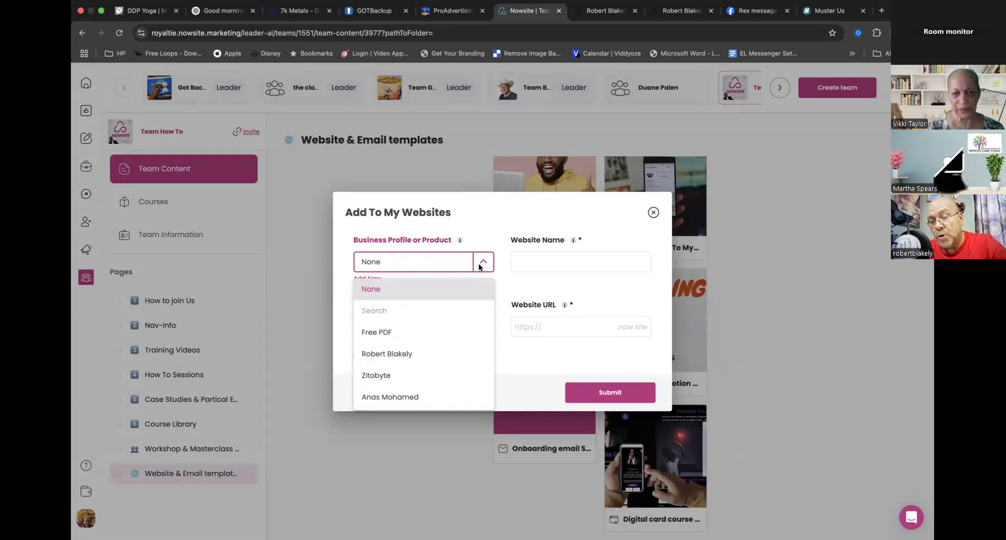
pyautogui.click(414, 352)
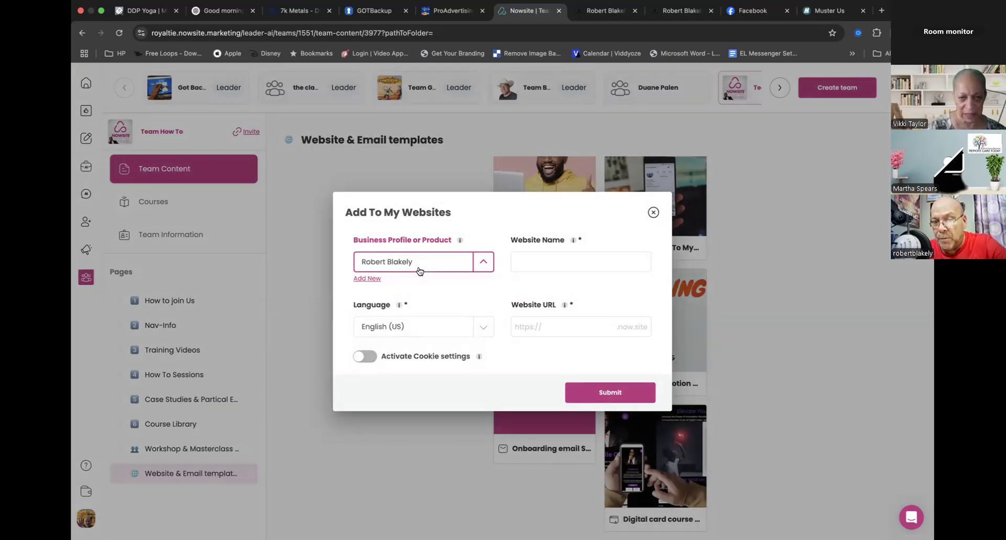
pyautogui.click(534, 261)
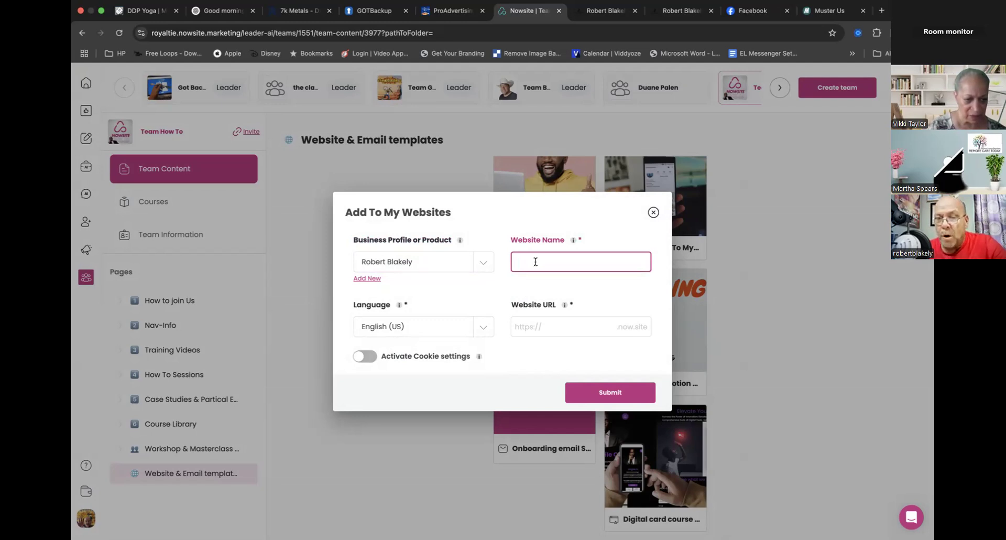
pyautogui.click(557, 328)
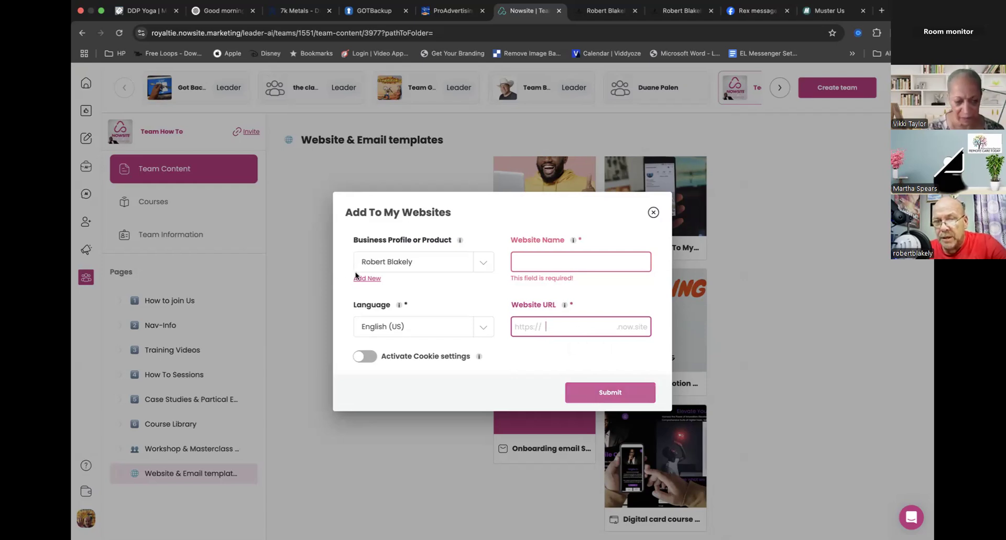
# - Leave the template form, go to the Websites list and open DC Draft 1 for editing
pyautogui.click(87, 250)
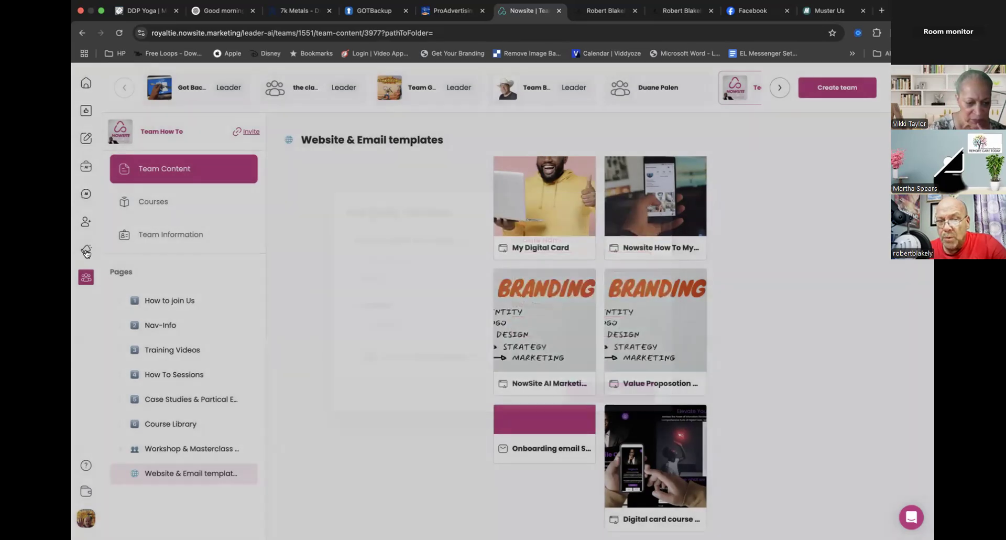
pyautogui.click(150, 292)
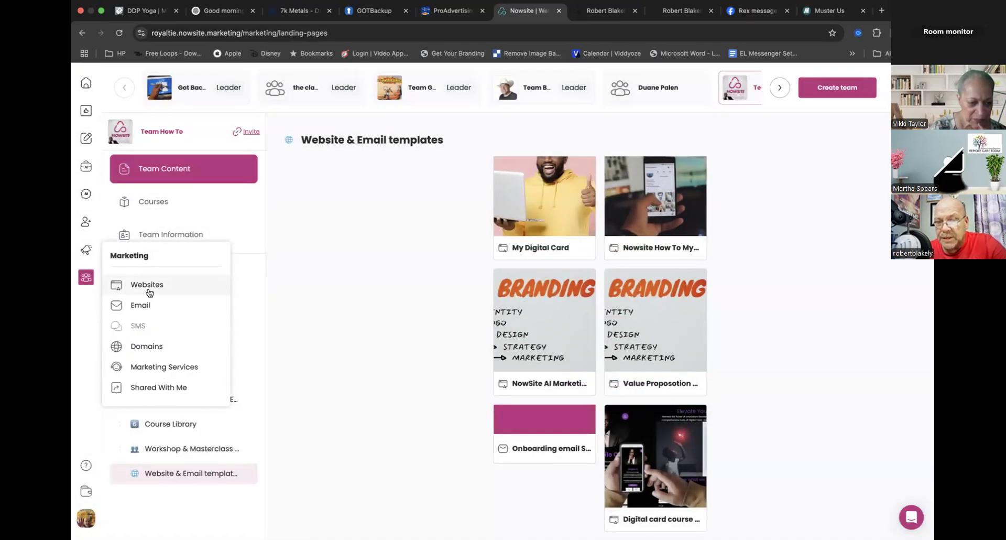
pyautogui.click(217, 374)
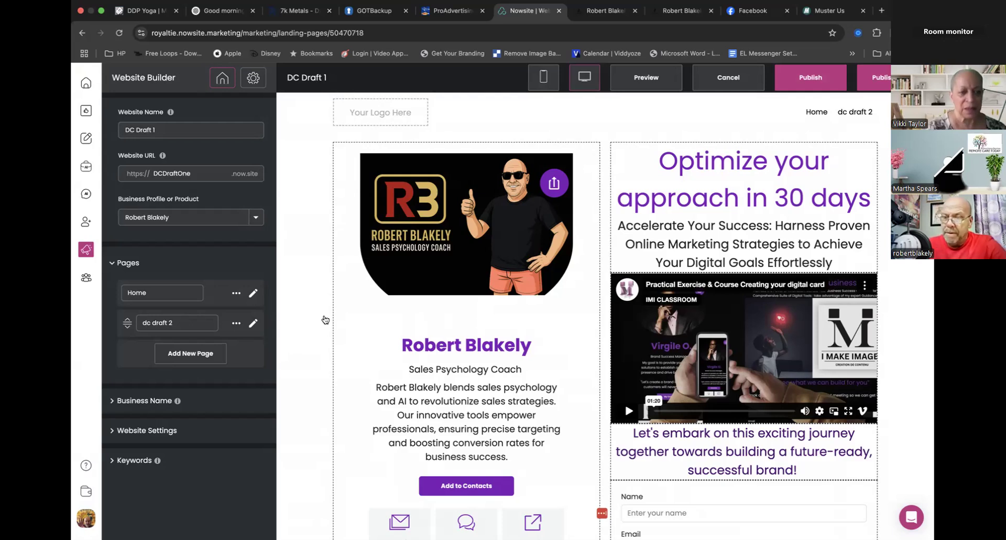
# - Return to Team How To's Website & Email templates page and locate the digital card course template
pyautogui.moveTo(438, 511)
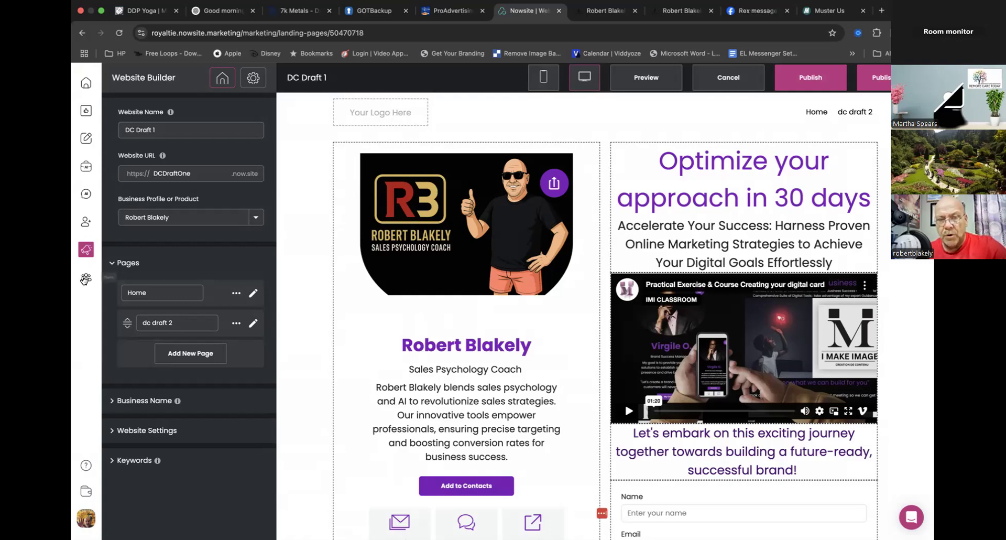
pyautogui.click(86, 280)
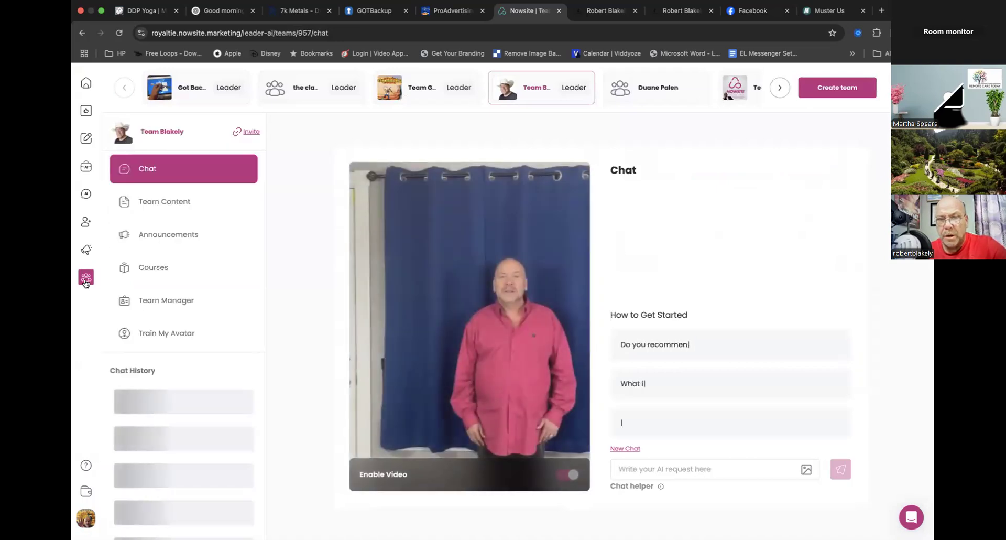
pyautogui.click(743, 93)
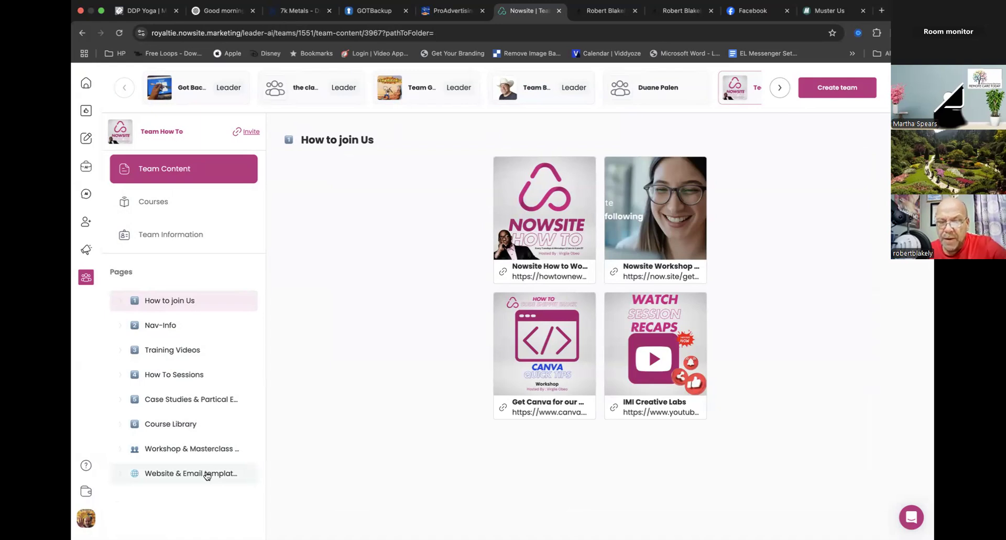
pyautogui.click(207, 475)
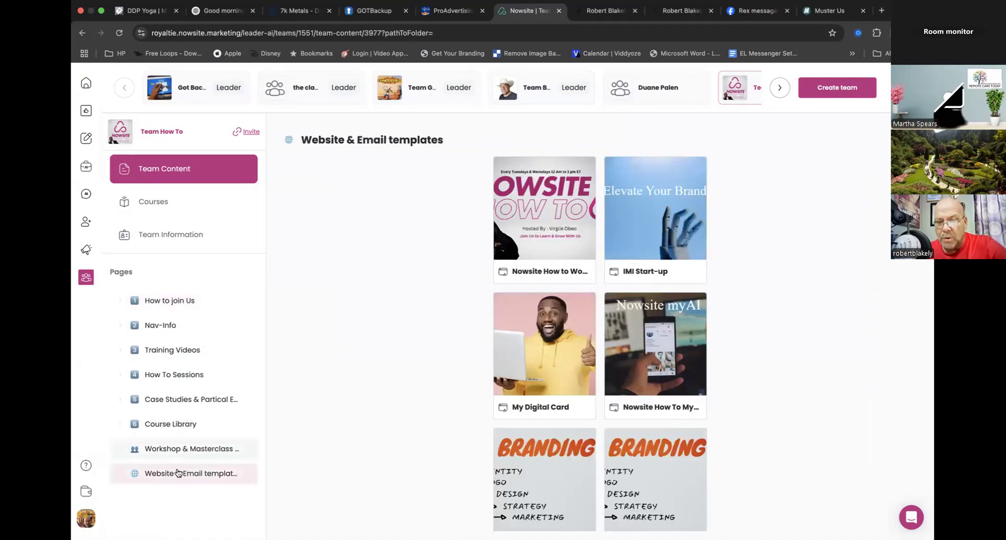
pyautogui.scroll(-3, 447, 344)
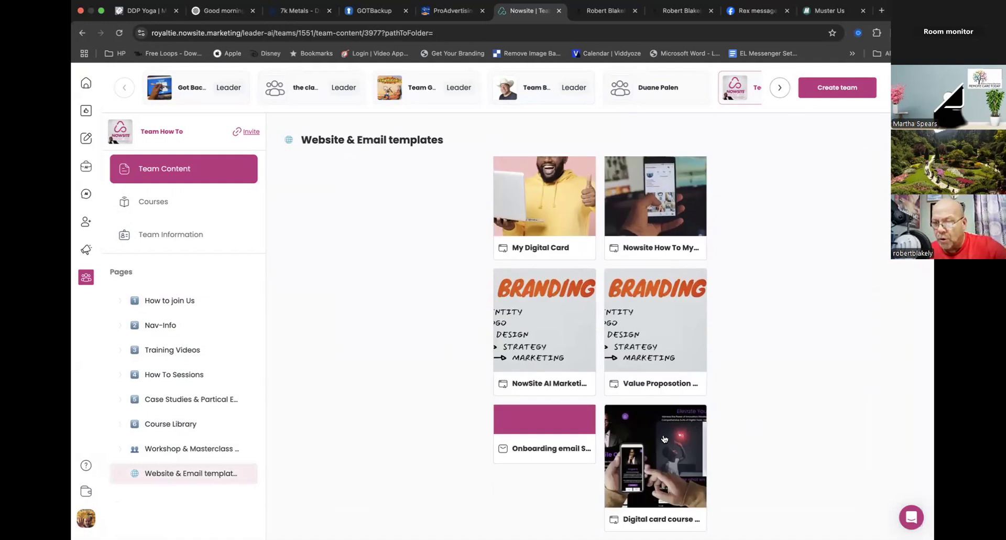
# - Open the Digital card course design Tips template's form for adding it to the account and go through its profile, name and URL fields
pyautogui.click(656, 467)
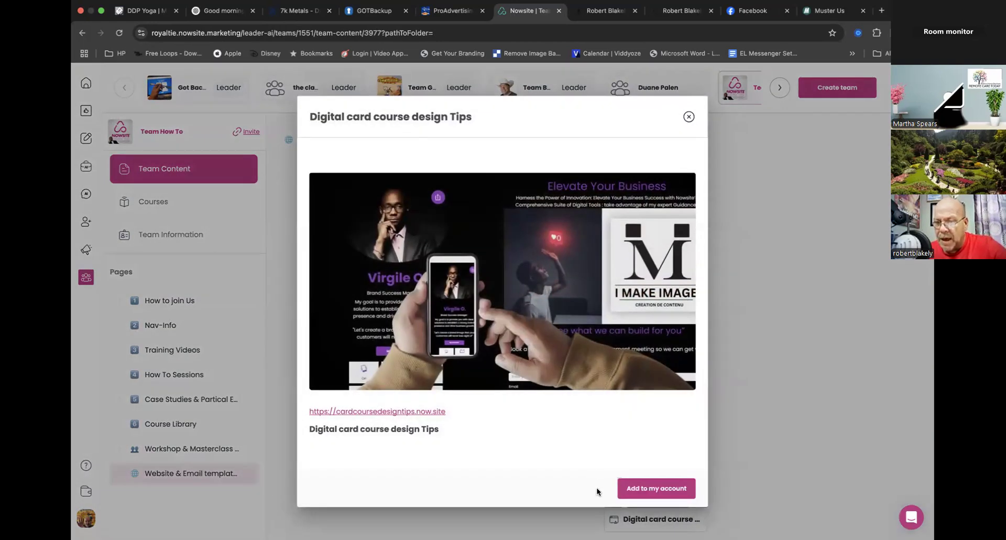
pyautogui.click(645, 487)
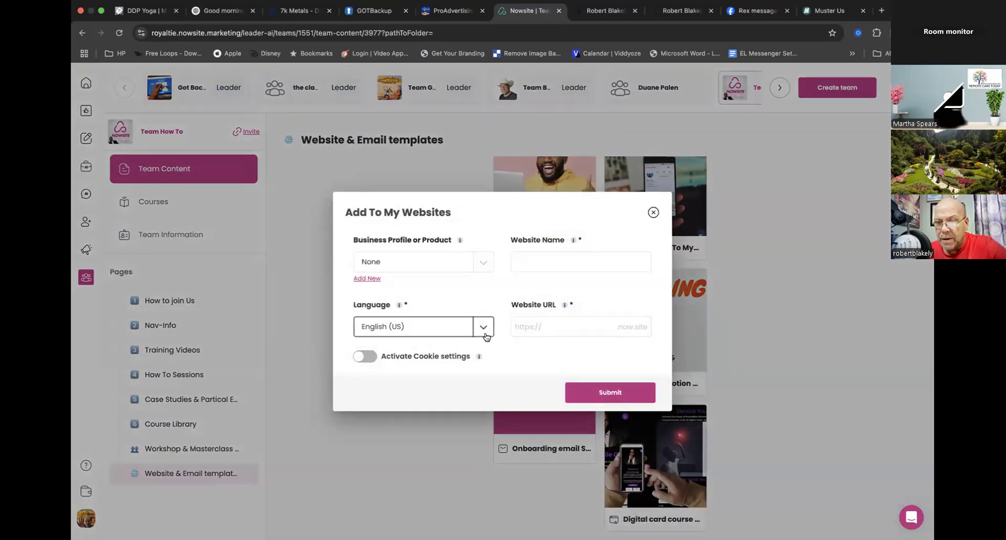
pyautogui.click(483, 263)
pyautogui.click(515, 210)
pyautogui.click(541, 256)
pyautogui.click(550, 323)
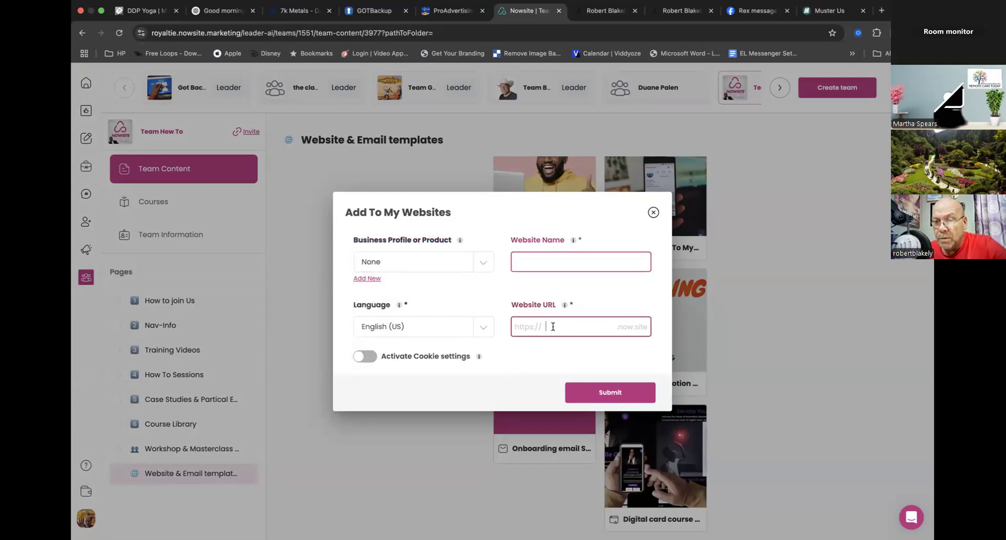
pyautogui.click(547, 351)
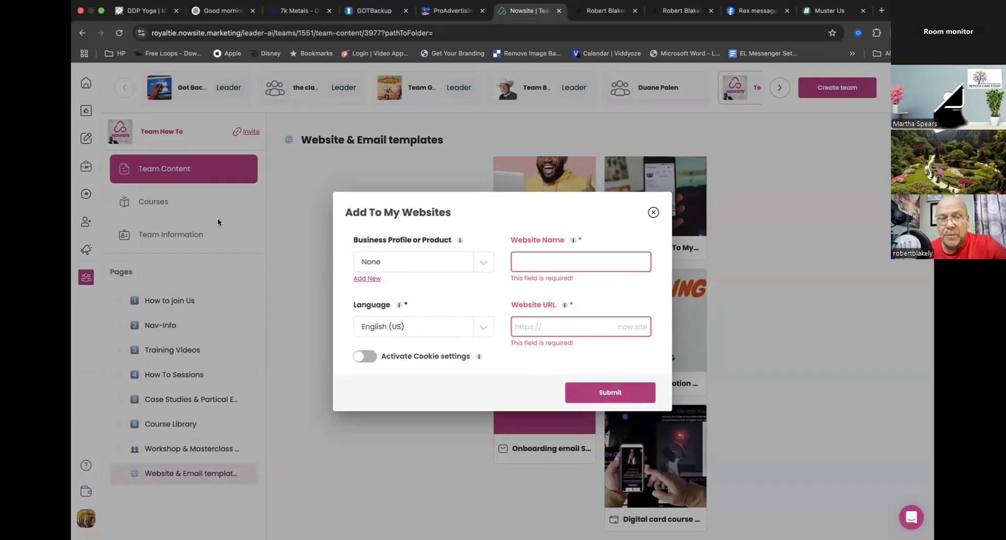
# - Open DC Draft 1 from the Websites list for editing and review its card content section and settings
pyautogui.click(86, 250)
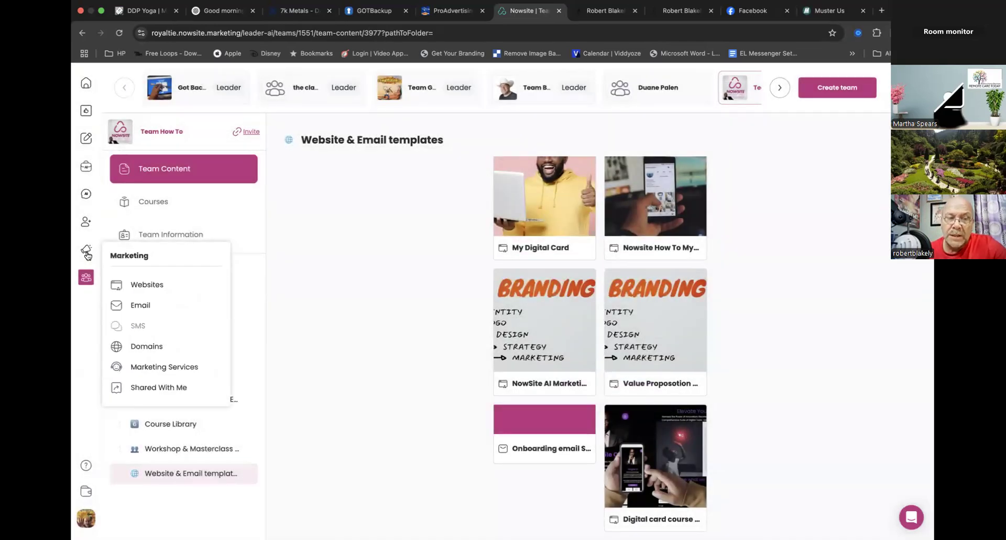
pyautogui.click(145, 286)
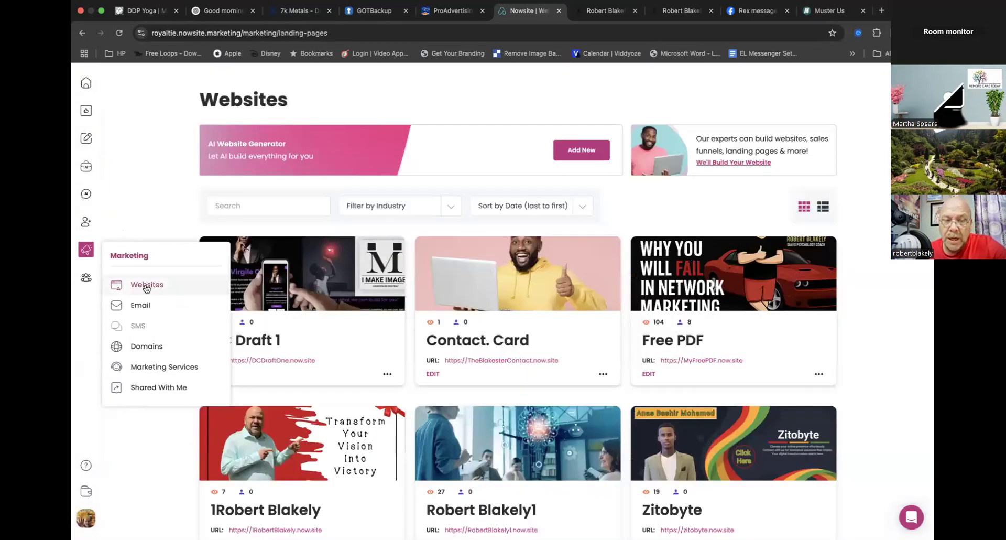
pyautogui.click(216, 374)
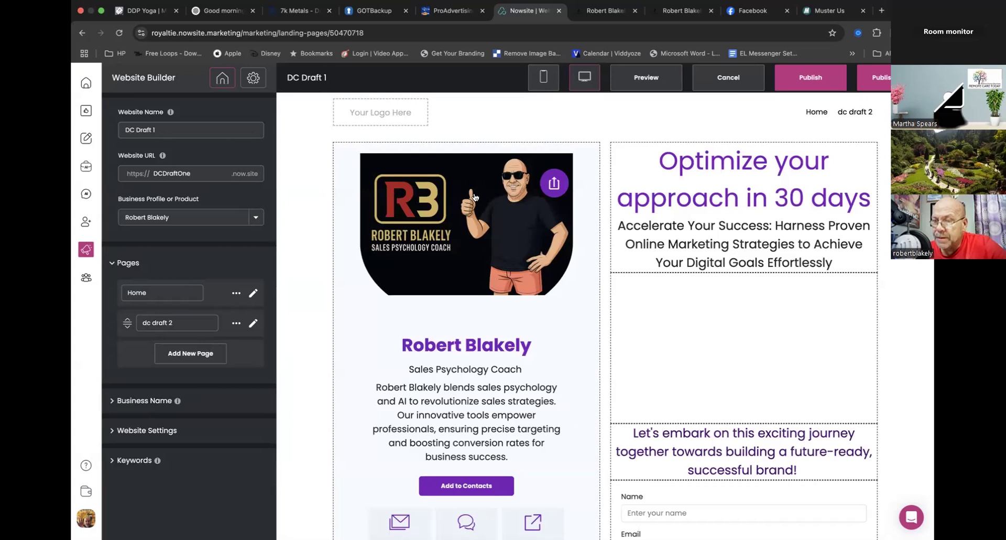
pyautogui.click(302, 147)
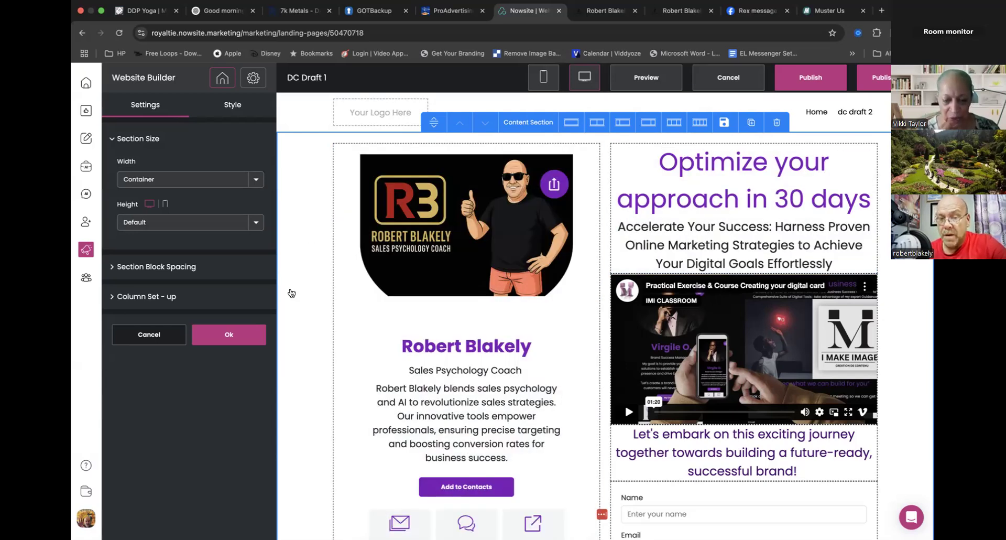
pyautogui.click(244, 336)
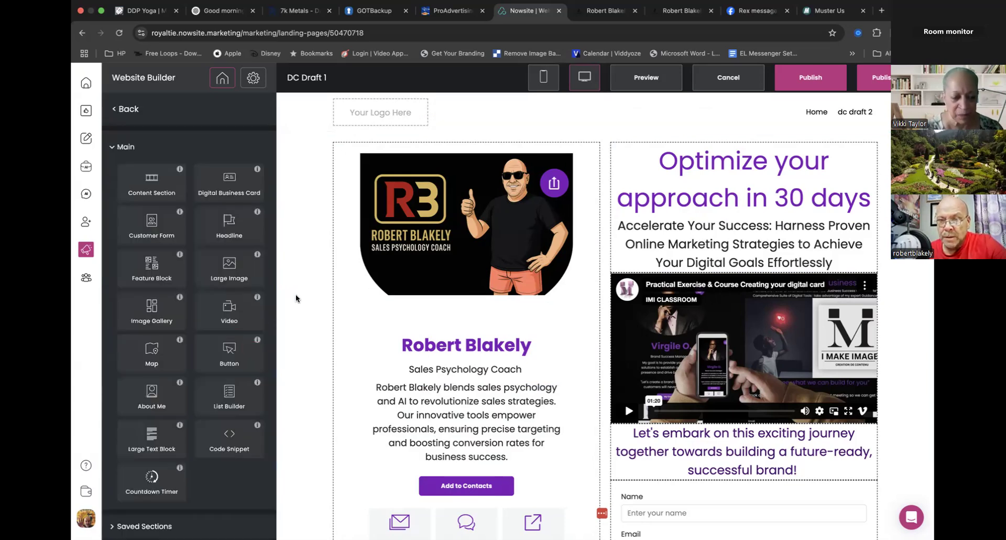
pyautogui.click(295, 297)
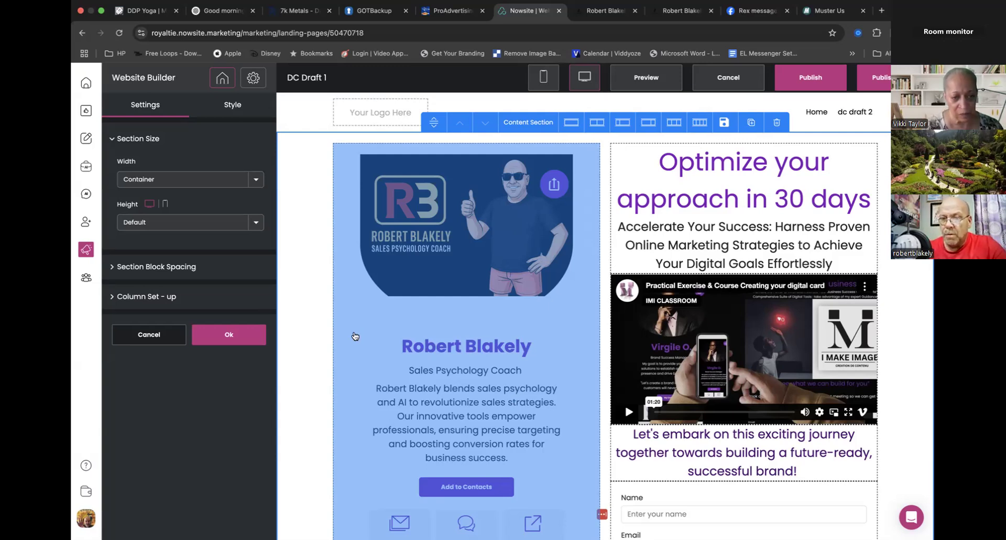
pyautogui.scroll(-3, 314, 356)
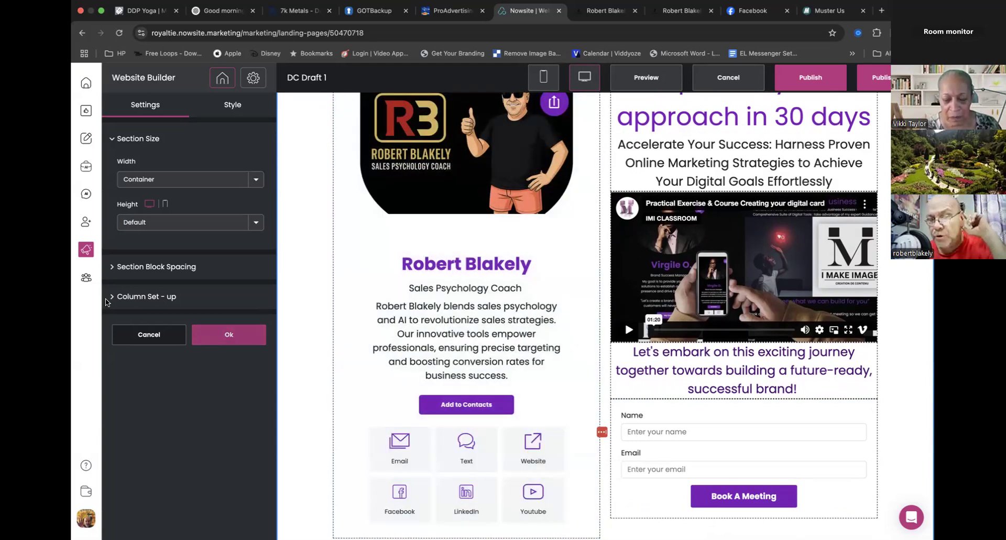
# - Open Team How To among the teams and point out its Website & Email templates page
pyautogui.click(83, 282)
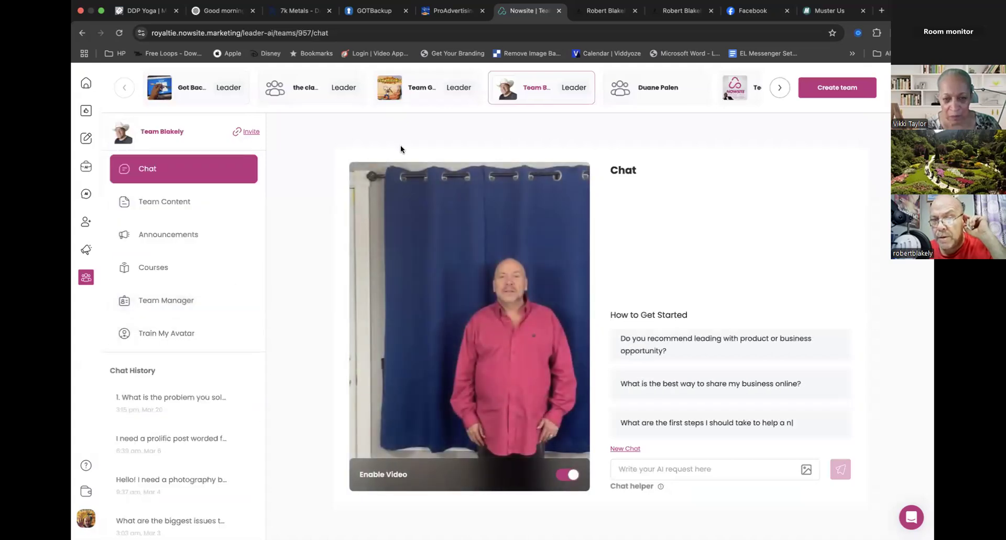
pyautogui.click(736, 88)
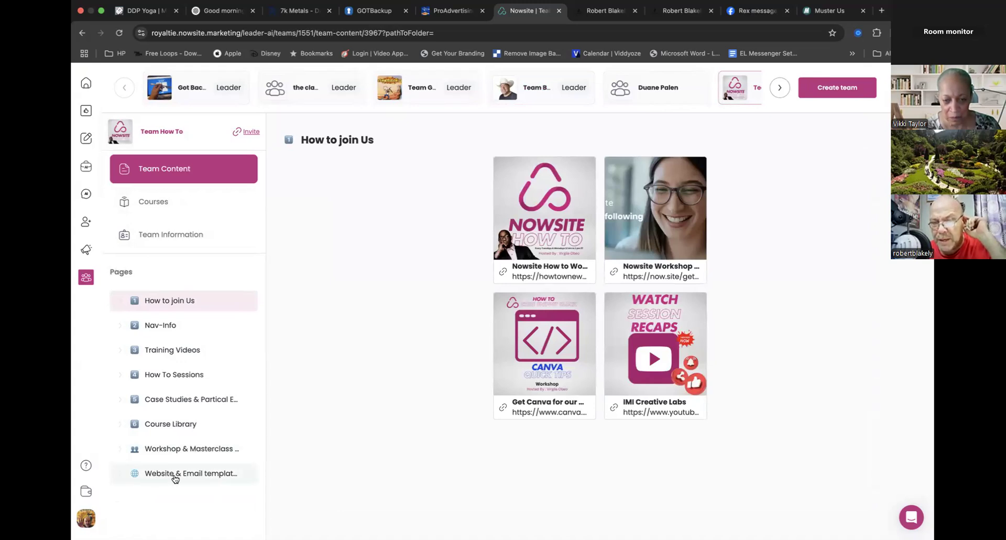
pyautogui.moveTo(174, 478); pyautogui.dragTo(175, 503)
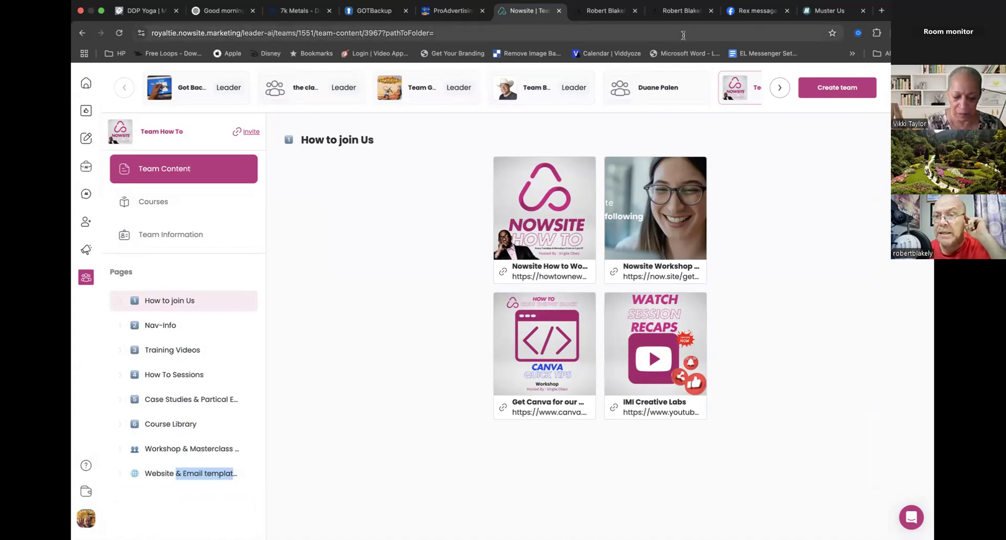
# - Reselect Team How To's team content and reload the page from its address
pyautogui.click(735, 93)
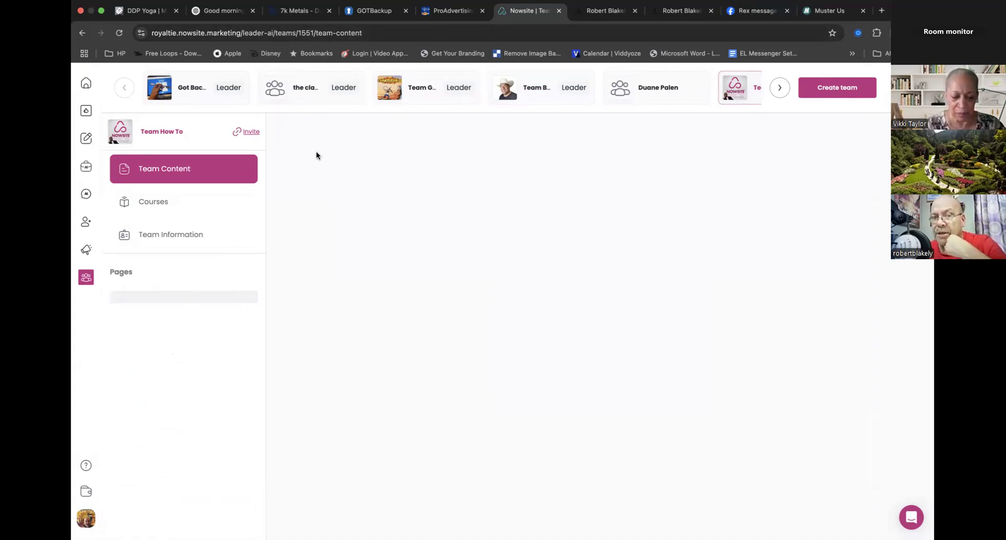
pyautogui.moveTo(185, 131); pyautogui.dragTo(142, 132)
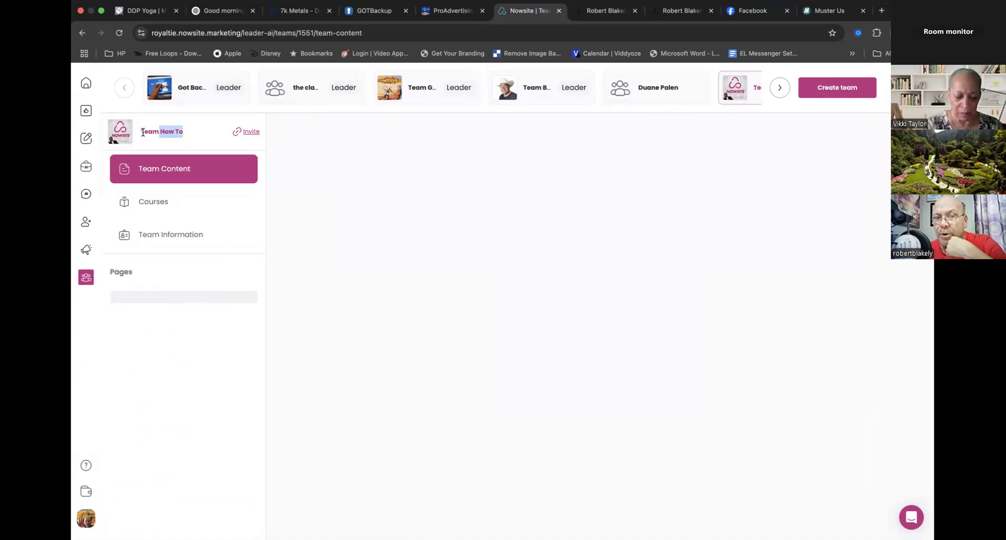
pyautogui.click(175, 139)
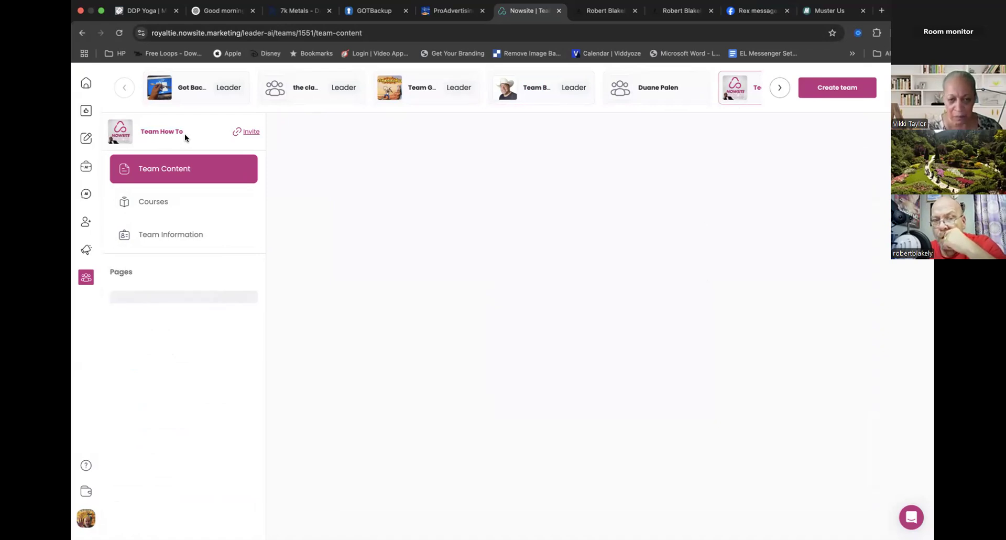
pyautogui.click(371, 34)
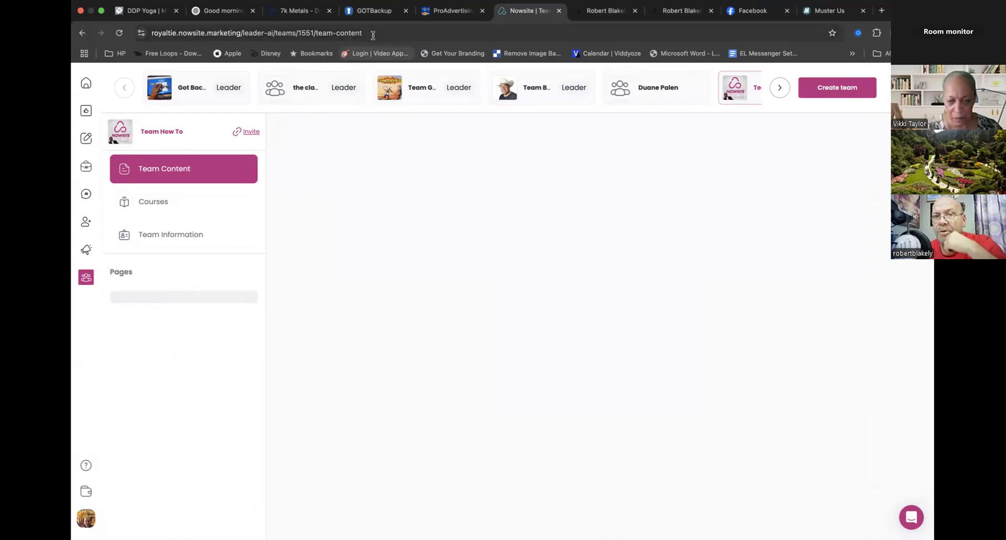
pyautogui.press('Return')
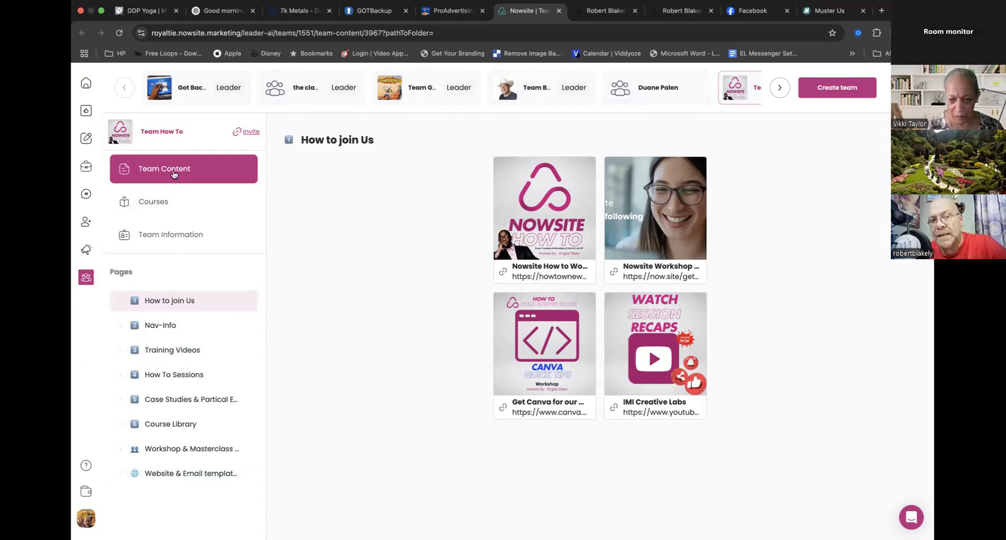
pyautogui.click(174, 173)
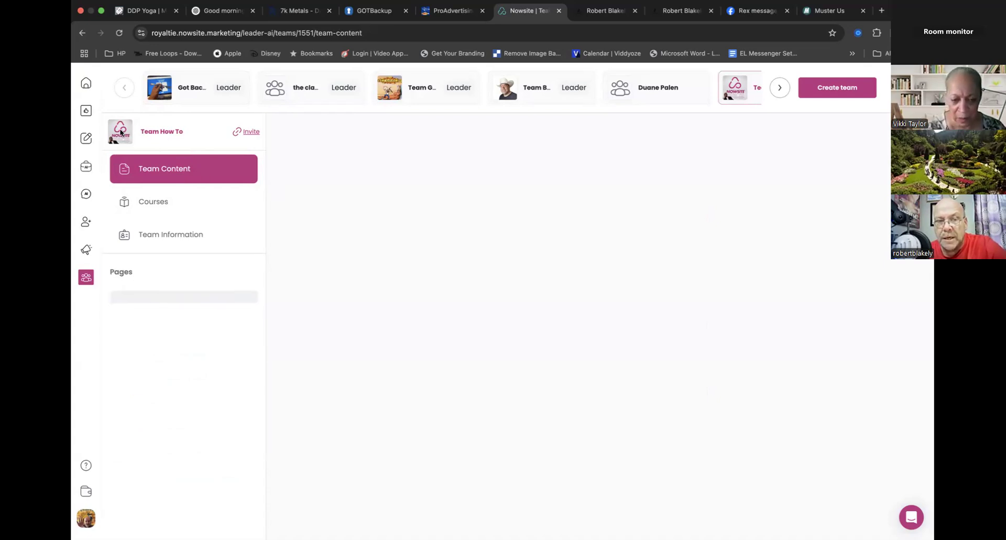
pyautogui.click(383, 33)
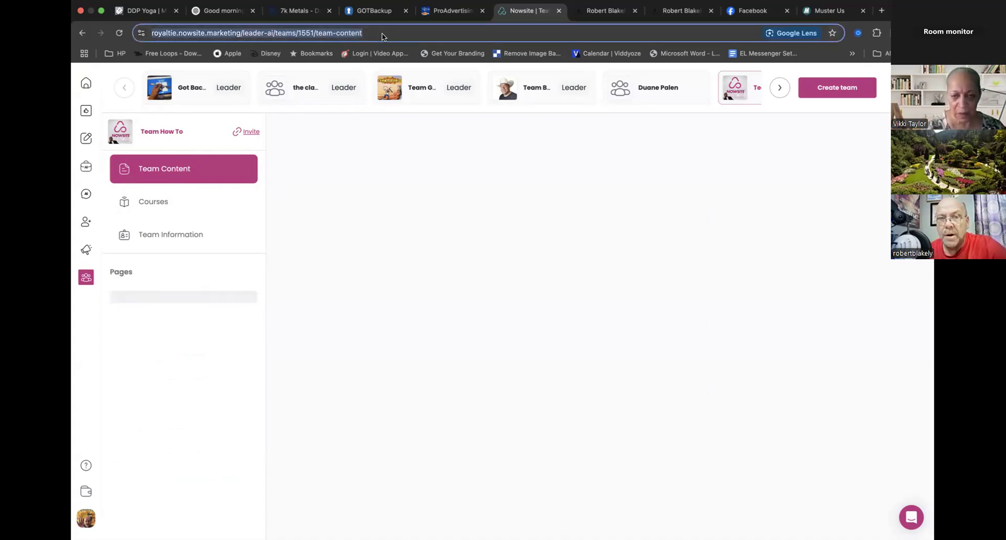
pyautogui.press('Return')
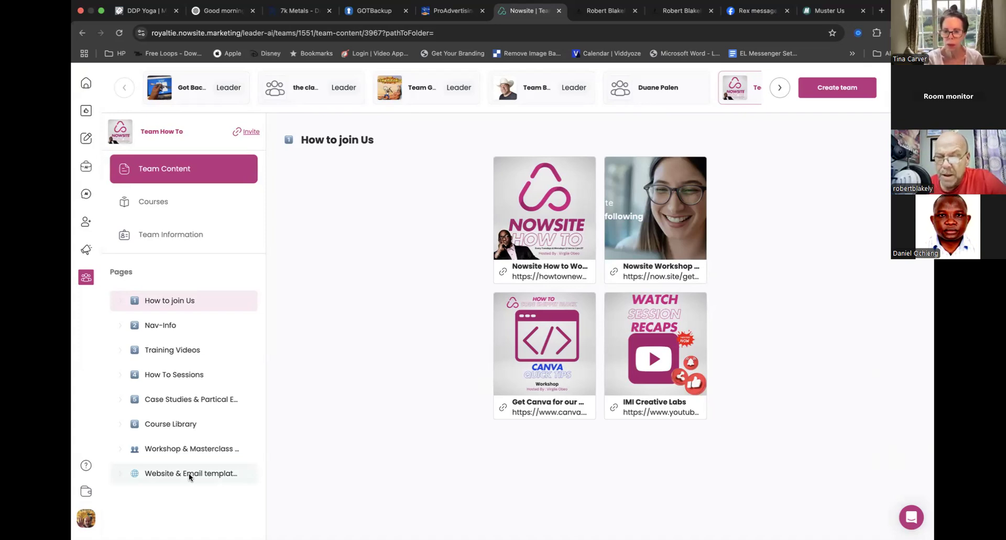
# - Open the Digital card course design Tips template from Website & Email templates and start adding it to the account
pyautogui.click(188, 473)
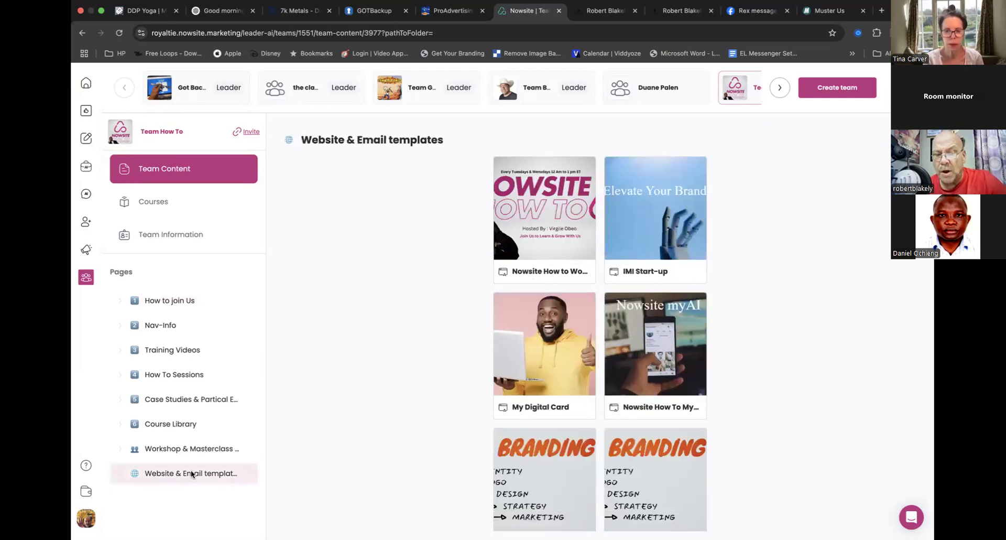
pyautogui.scroll(-3, 457, 431)
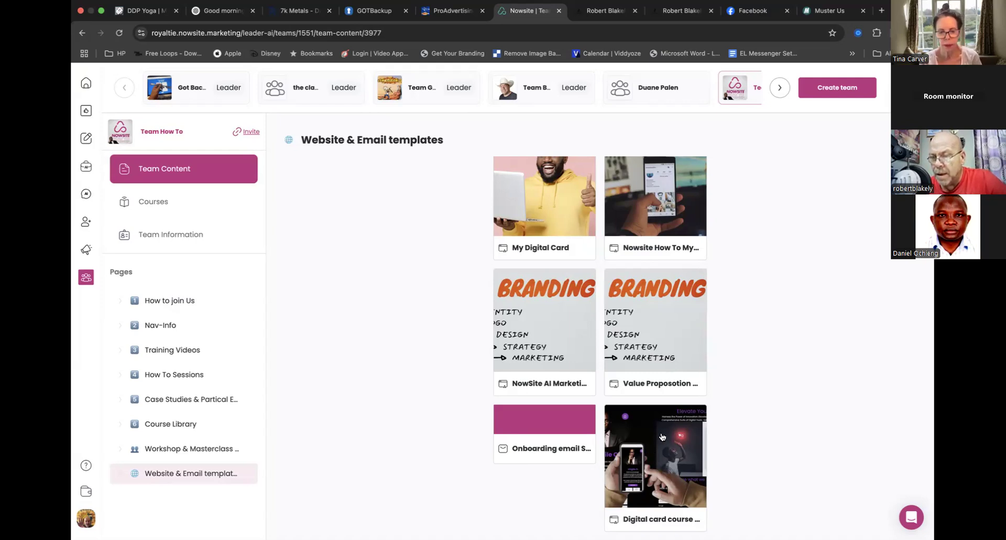
pyautogui.click(655, 451)
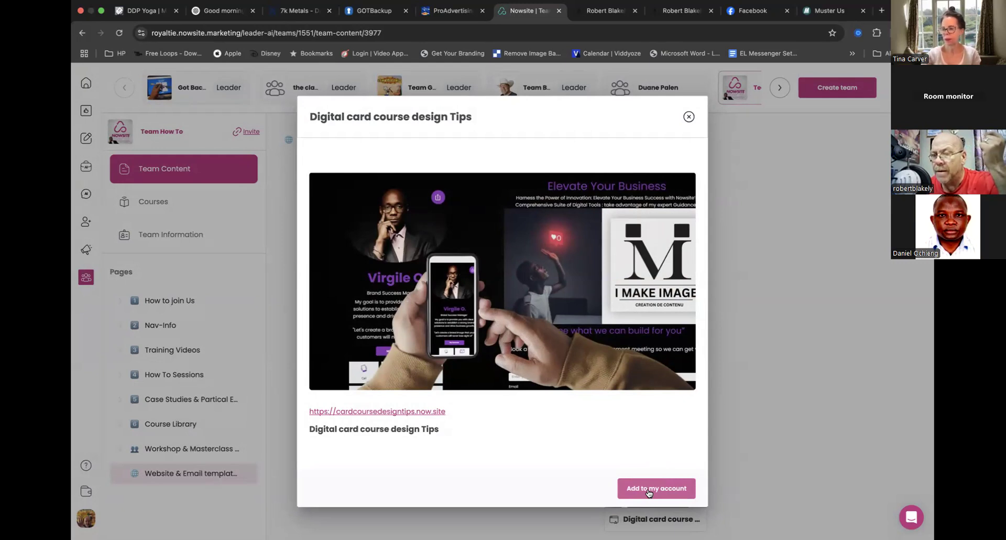
pyautogui.click(649, 493)
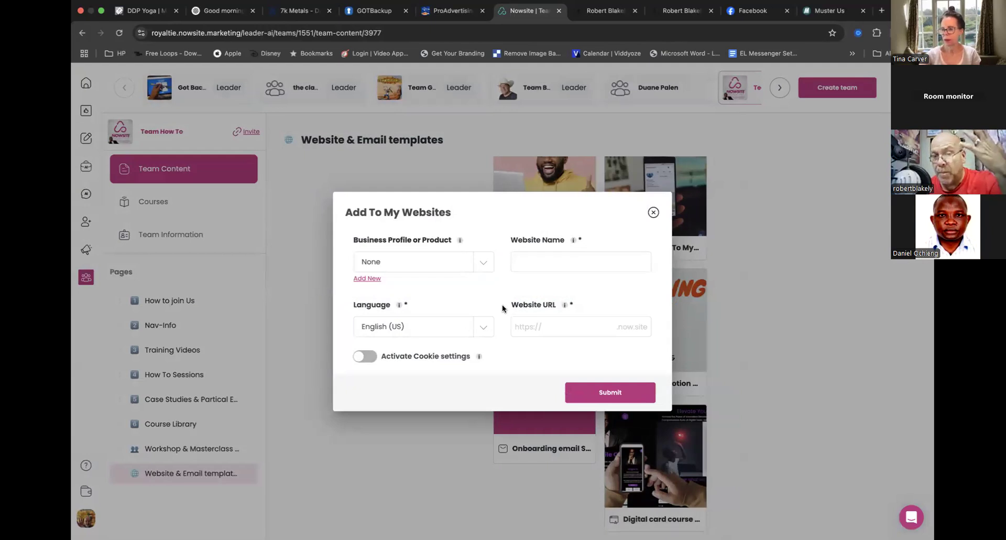
# - Choose the presenter's own business profile for the new website and show the website name and URL fields
pyautogui.click(476, 259)
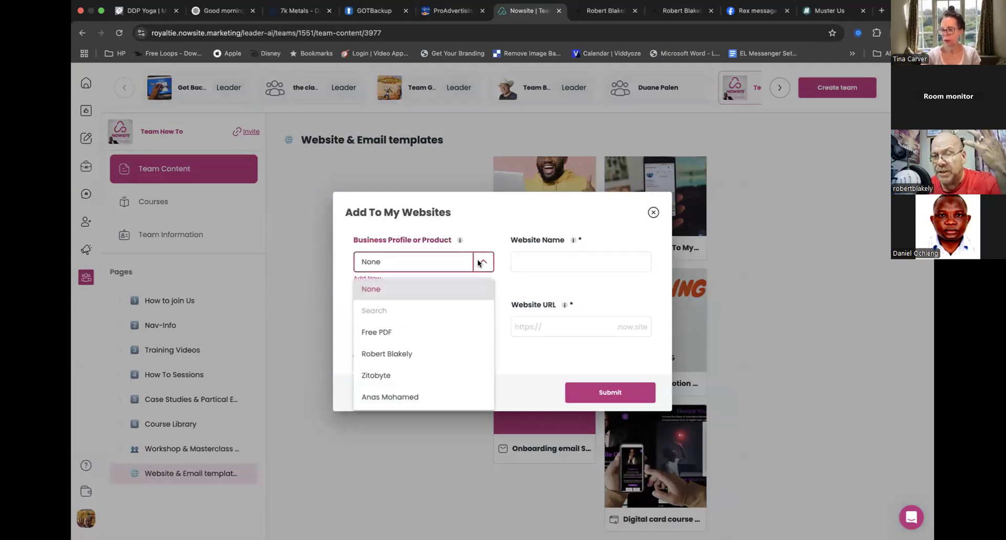
pyautogui.click(416, 354)
pyautogui.click(540, 261)
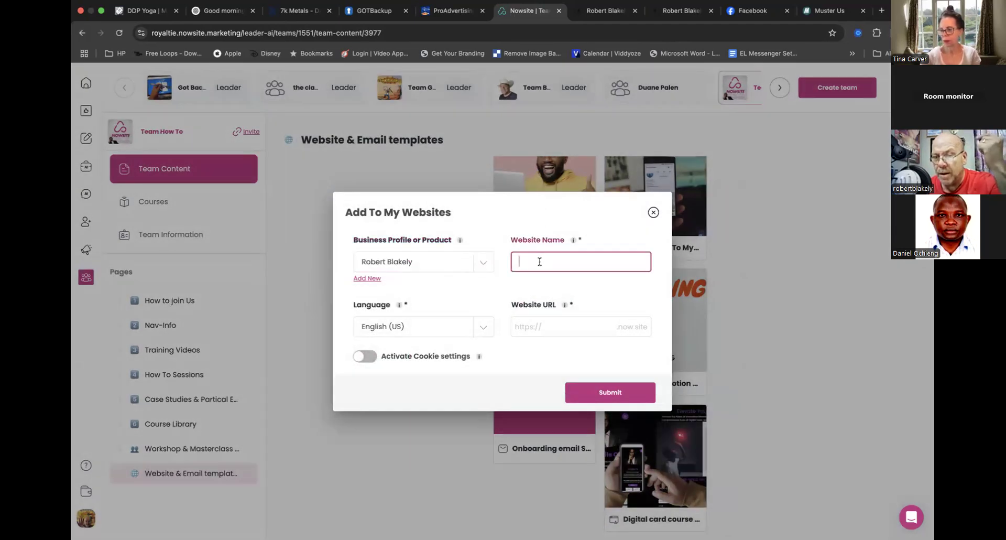
pyautogui.click(562, 325)
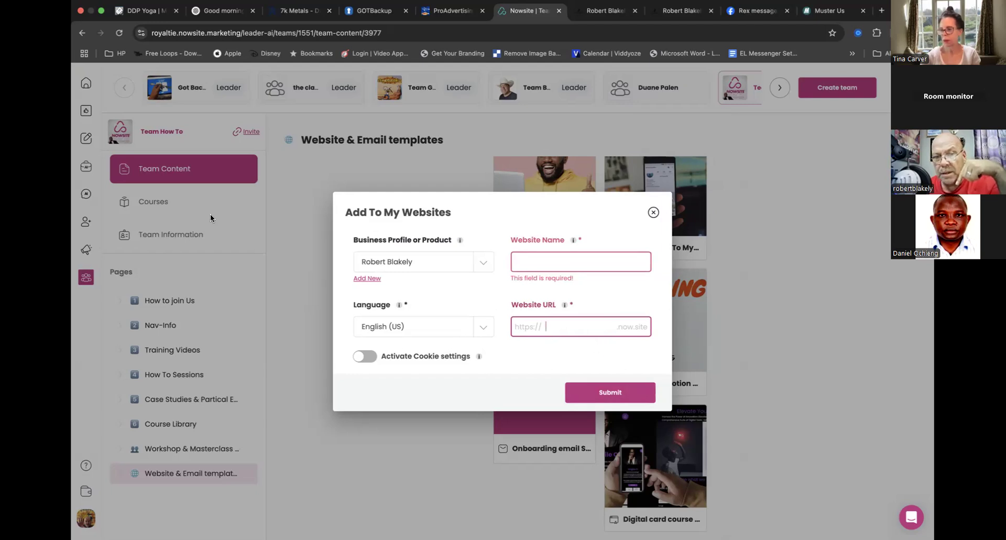
# - Leave the template form, open DC Draft 1 from the Websites list for editing and select its content section
pyautogui.click(87, 250)
pyautogui.click(88, 251)
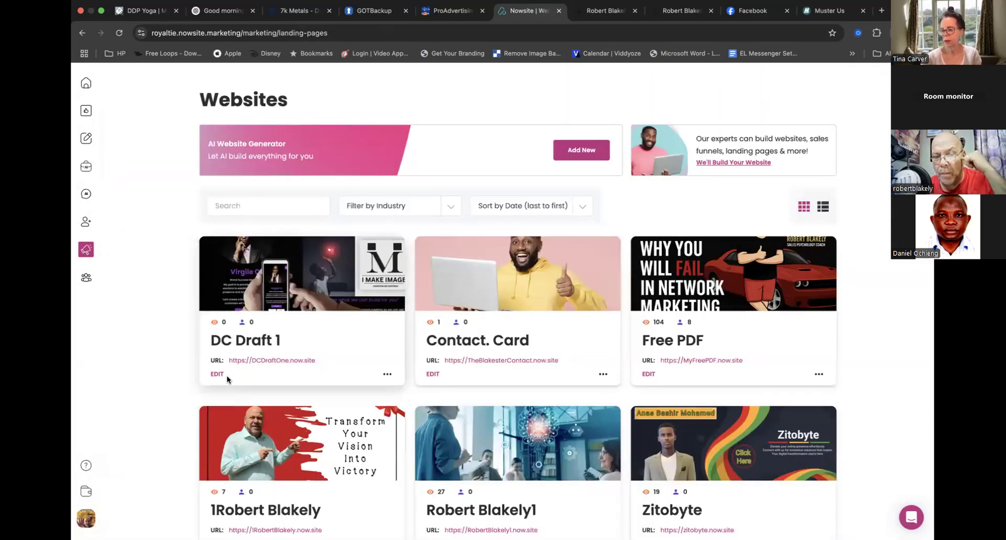
pyautogui.click(217, 374)
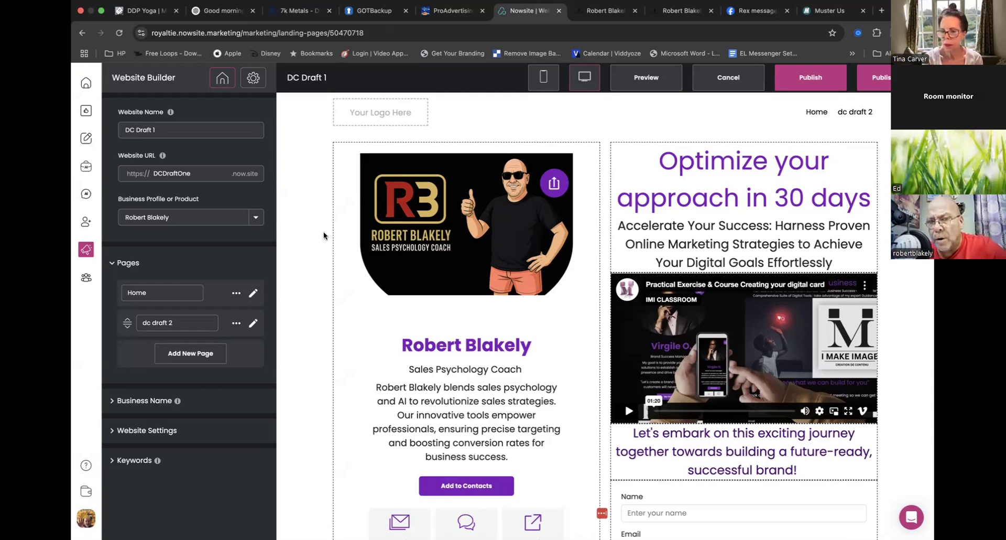
pyautogui.click(303, 260)
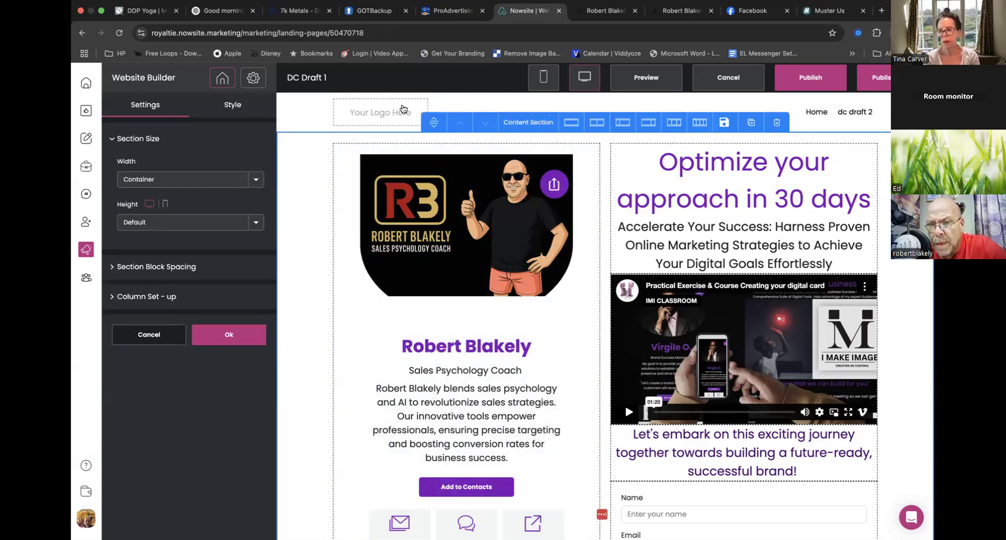
# - Return to Team How To and bring up its member invitation link
pyautogui.click(84, 279)
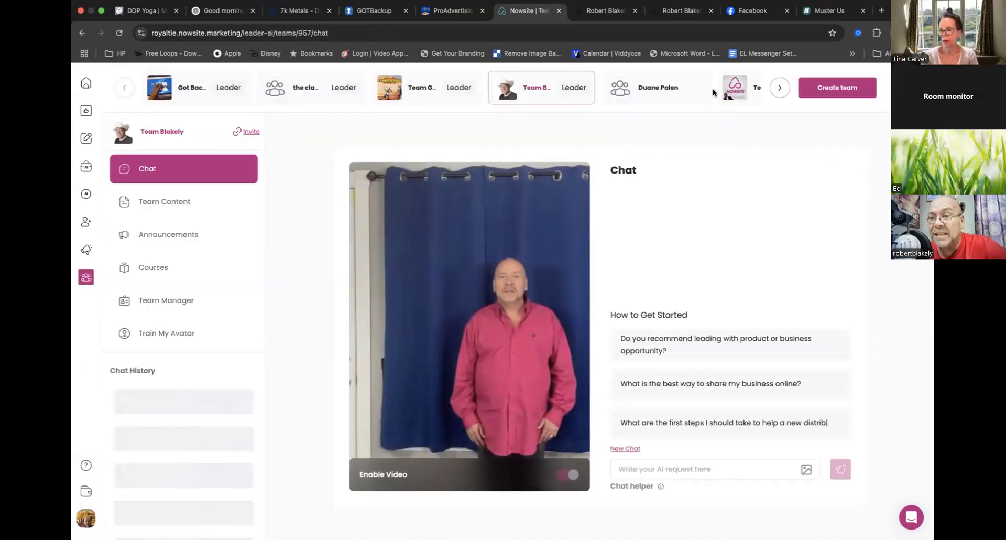
pyautogui.click(733, 90)
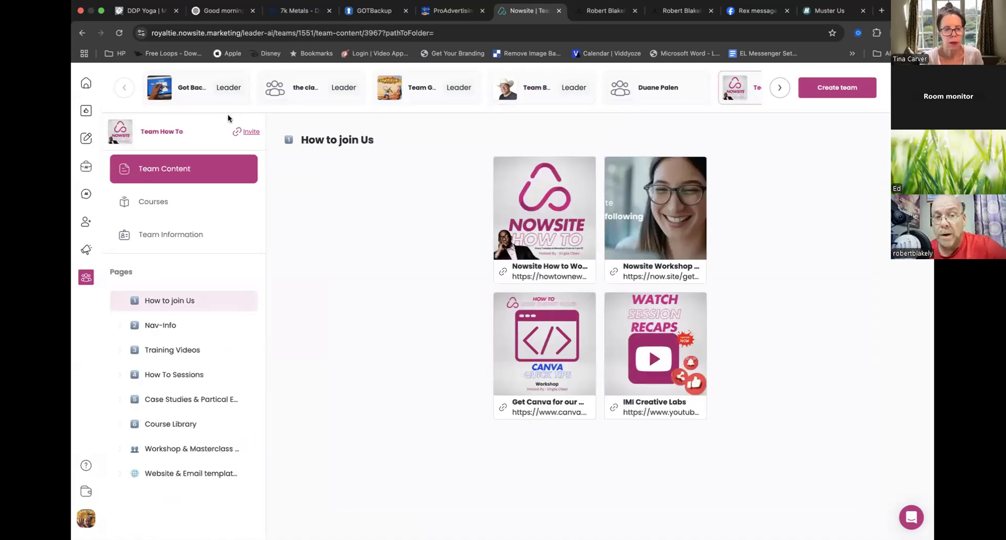
pyautogui.click(246, 131)
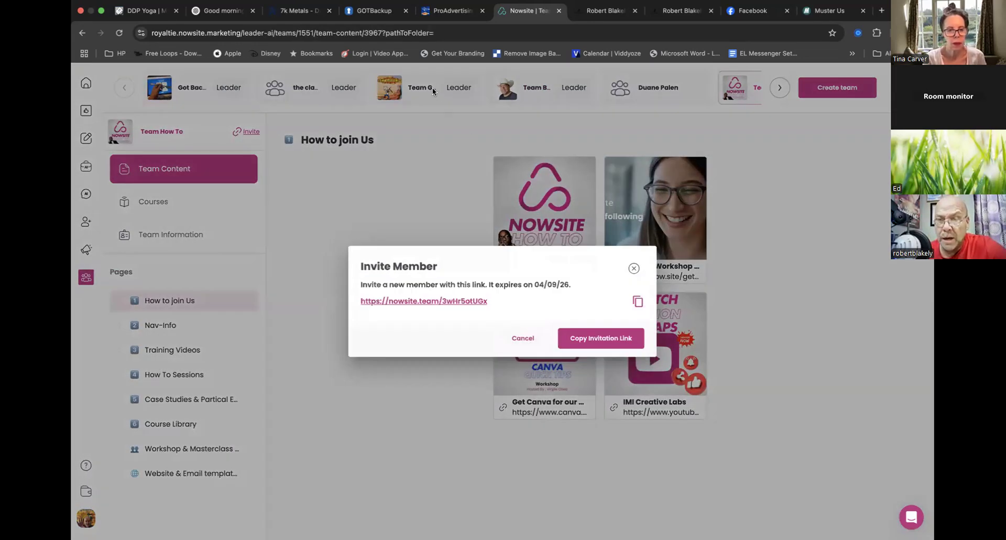
# - Copy the Team How To member invitation link
pyautogui.click(597, 338)
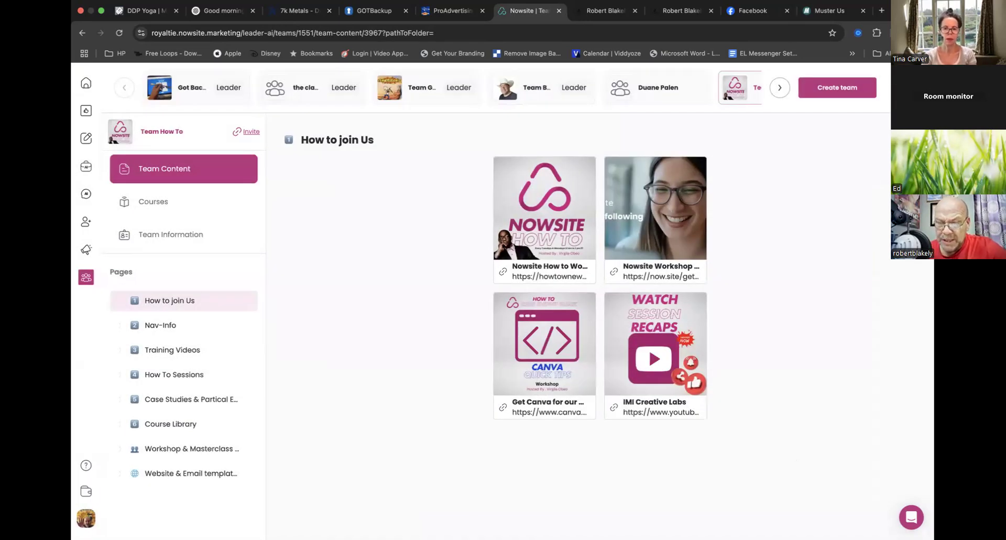
pyautogui.moveTo(429, 507)
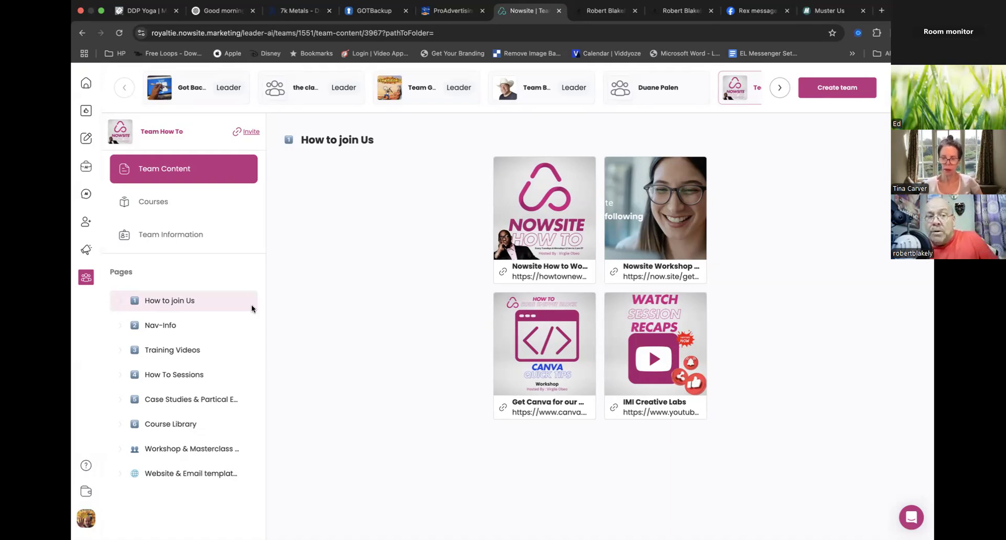
# - Open the Websites list and look through the sites on its second and third pages
pyautogui.moveTo(86, 249)
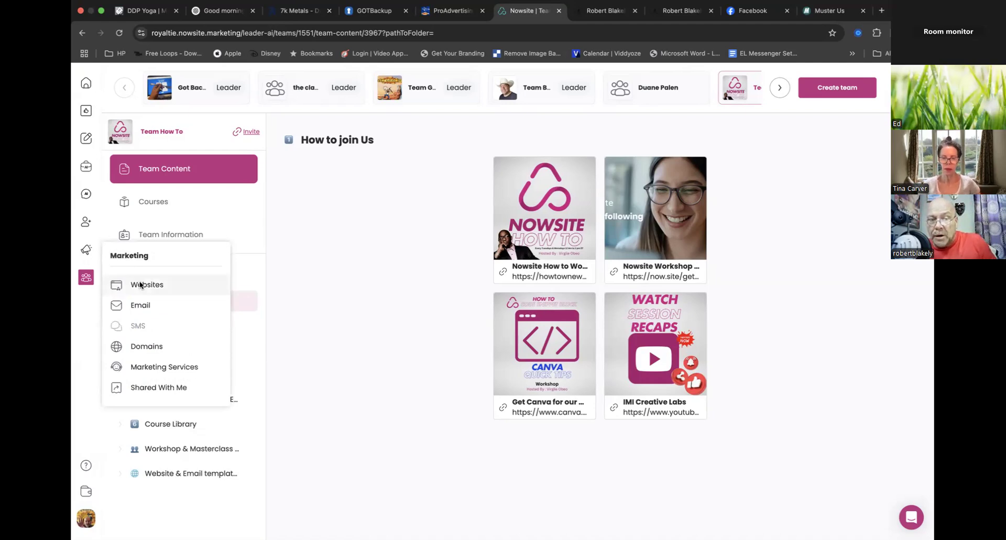
pyautogui.click(141, 284)
pyautogui.scroll(-2, 417, 388)
pyautogui.scroll(-20, 417, 385)
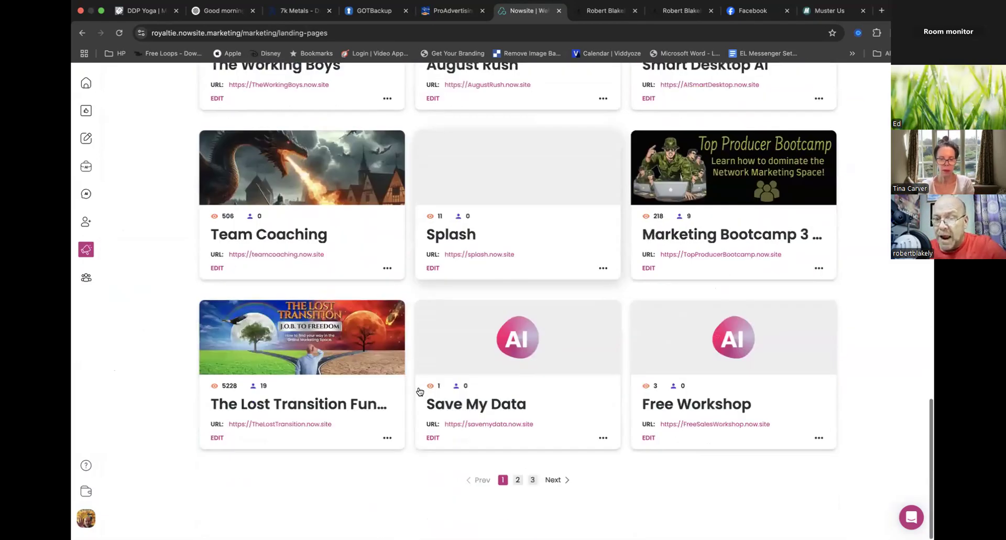
pyautogui.click(517, 479)
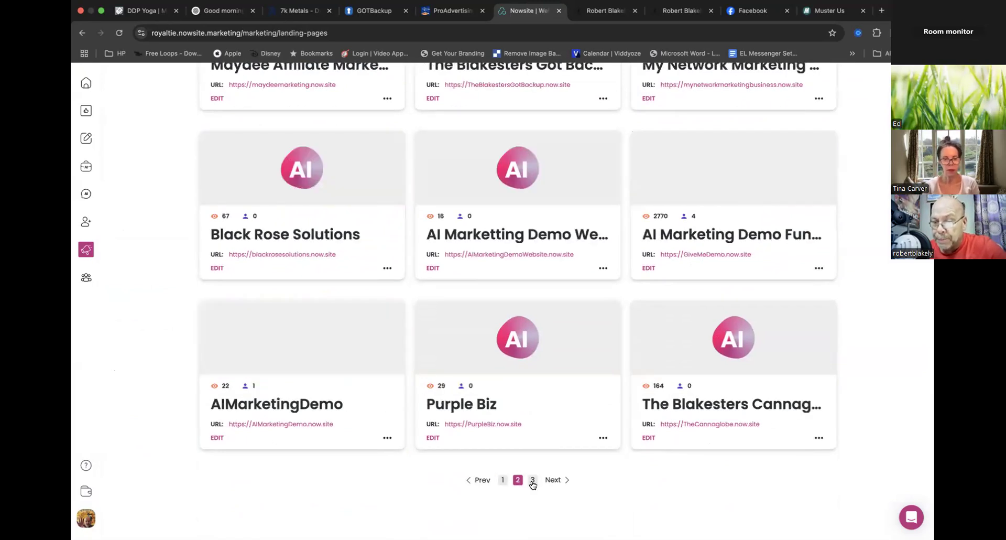
pyautogui.click(533, 480)
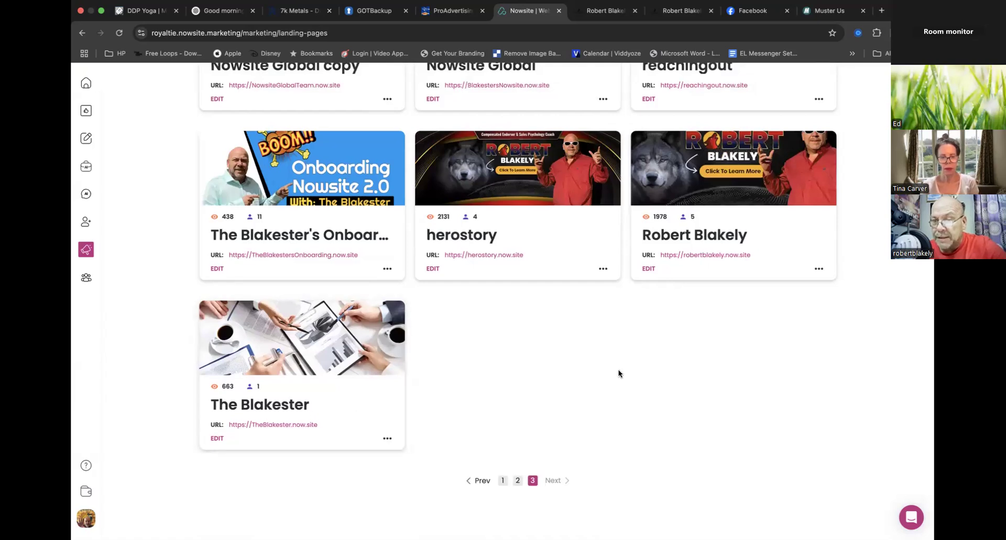
pyautogui.scroll(3, 610, 369)
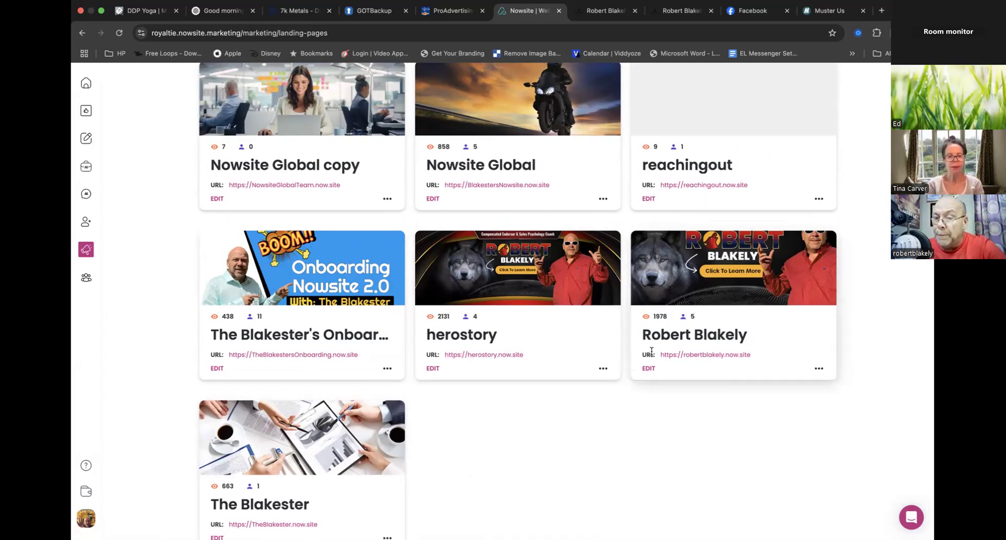
pyautogui.scroll(-2, 728, 349)
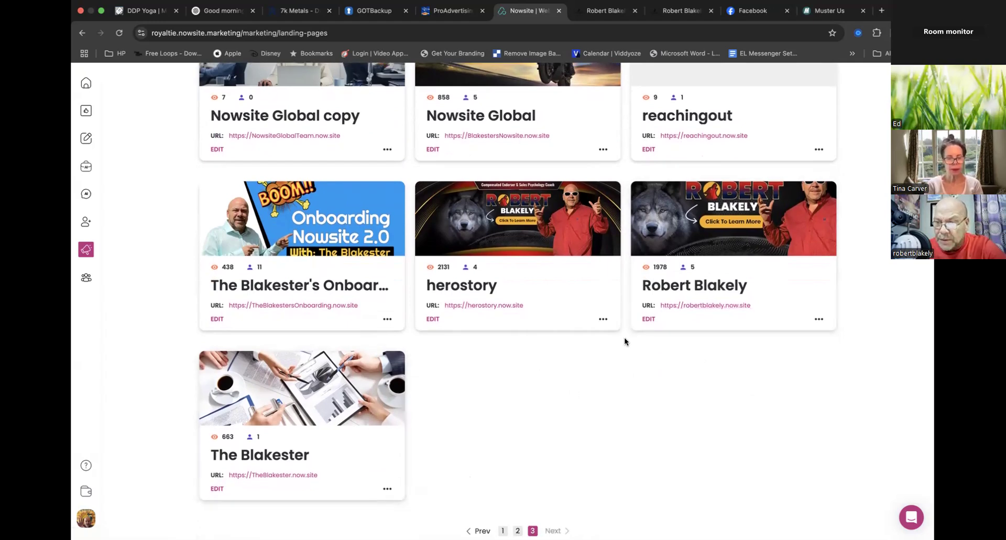
pyautogui.scroll(6, 624, 341)
pyautogui.scroll(2, 624, 341)
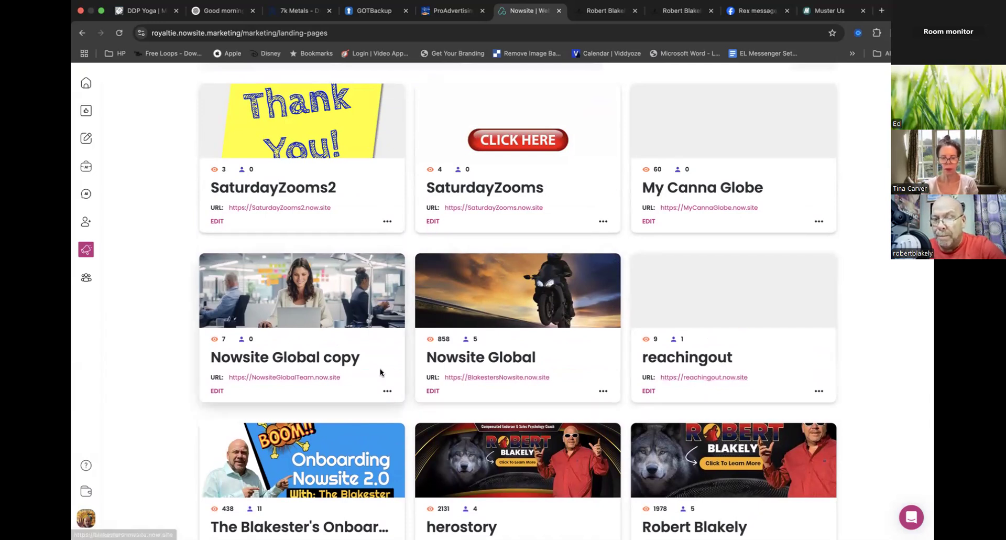
pyautogui.scroll(3, 380, 371)
pyautogui.scroll(2, 380, 371)
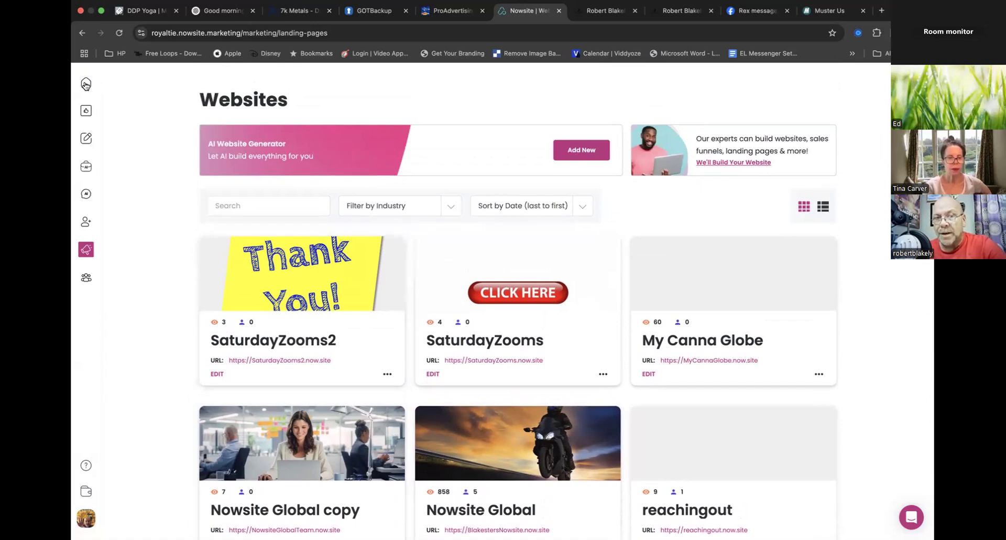
# - Return to the first page of the Websites list, where DC Draft 1 is listed
pyautogui.moveTo(86, 249)
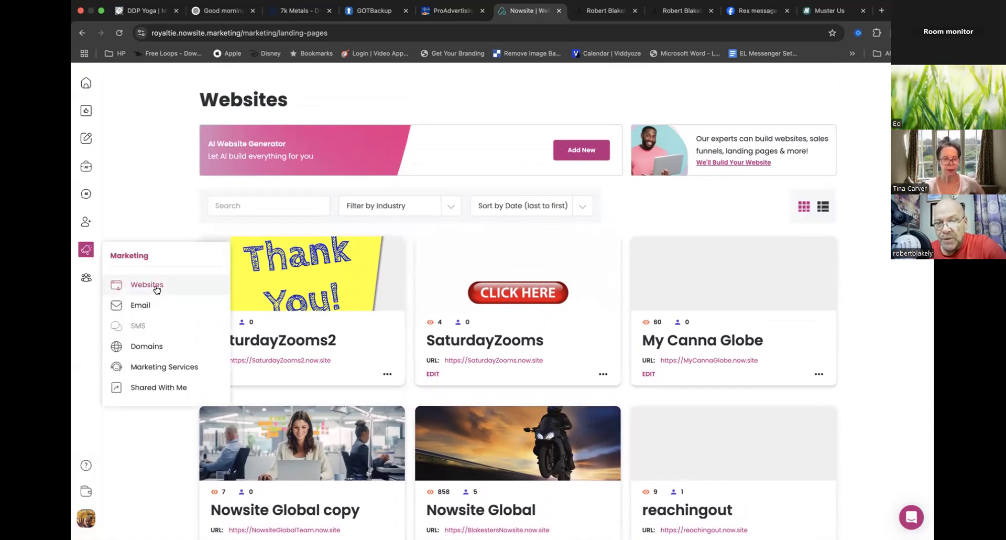
pyautogui.scroll(-1, 150, 463)
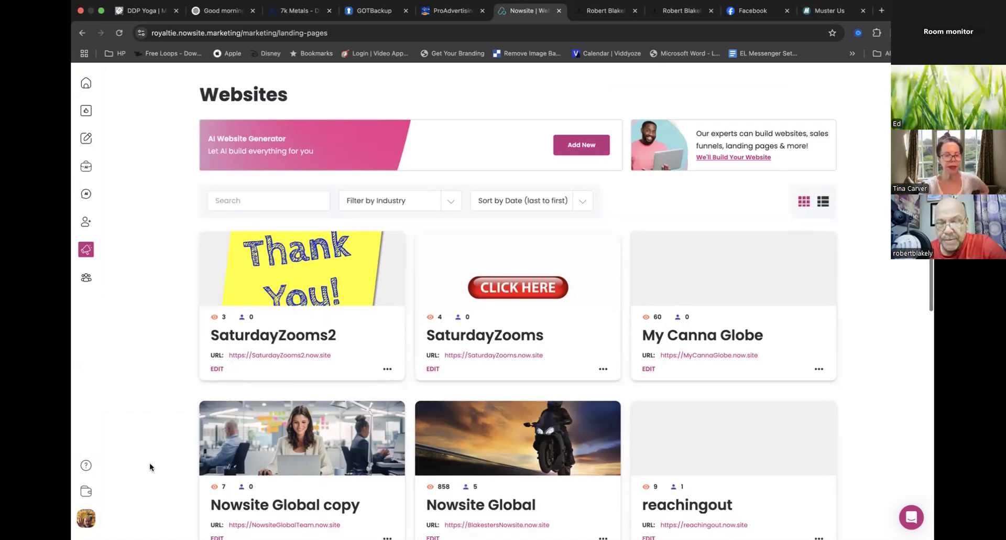
pyautogui.scroll(-8, 150, 463)
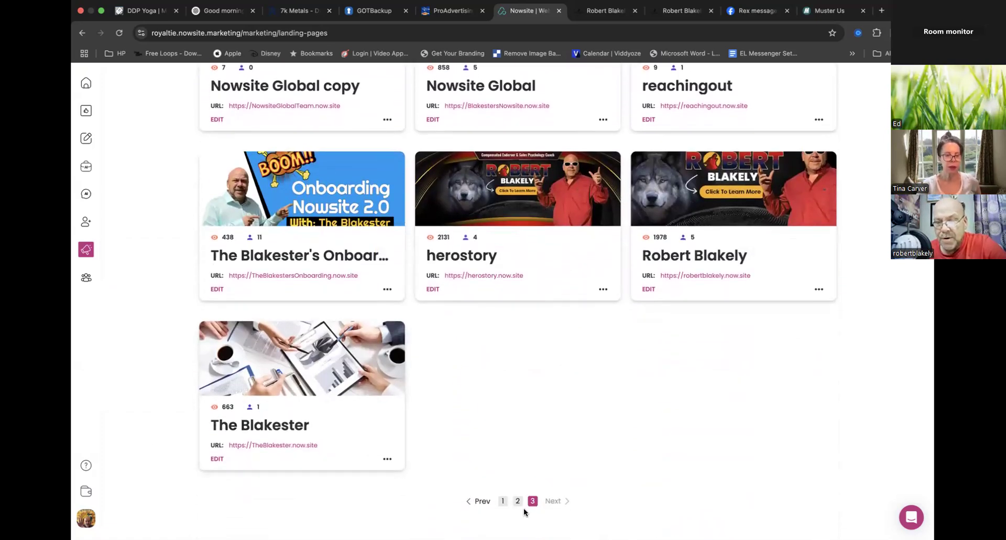
pyautogui.click(503, 501)
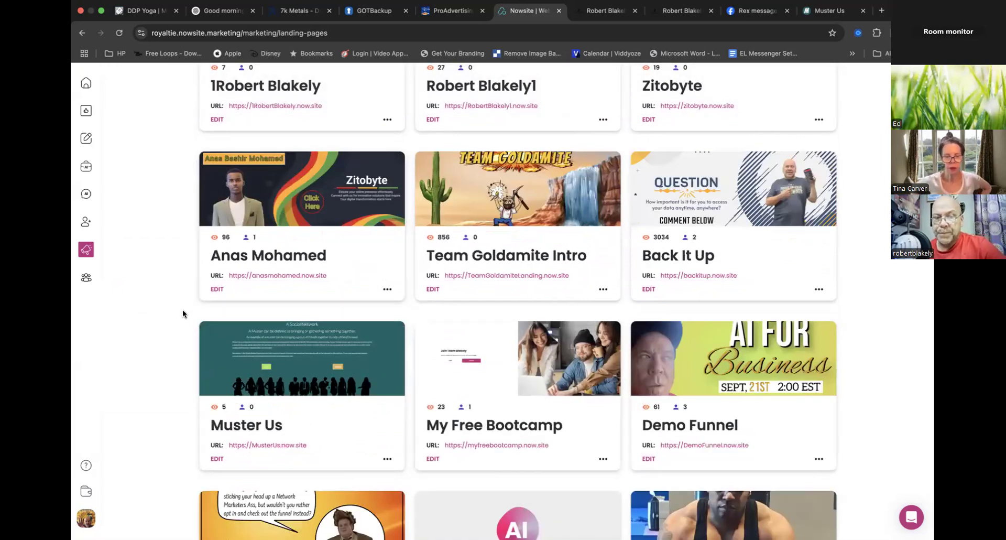
pyautogui.scroll(8, 182, 309)
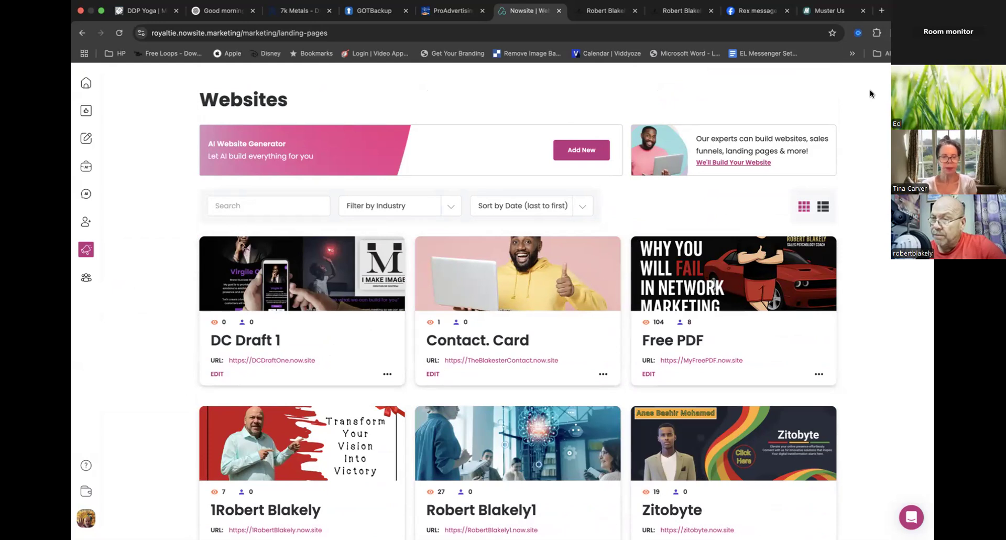
# - Open DC Draft 1 for editing, select its digital business card and review the card's contact and social fields
pyautogui.moveTo(527, 521)
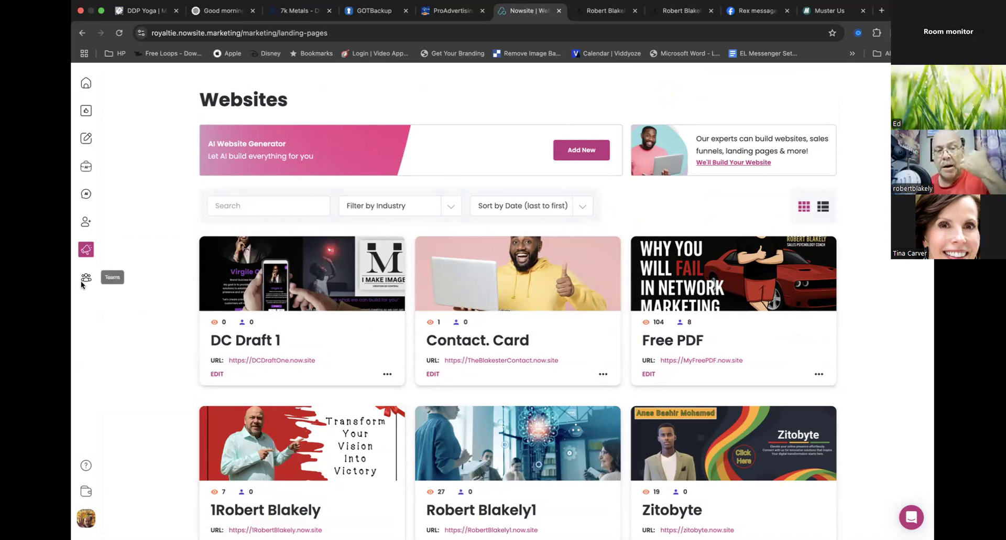
pyautogui.click(86, 249)
pyautogui.click(214, 373)
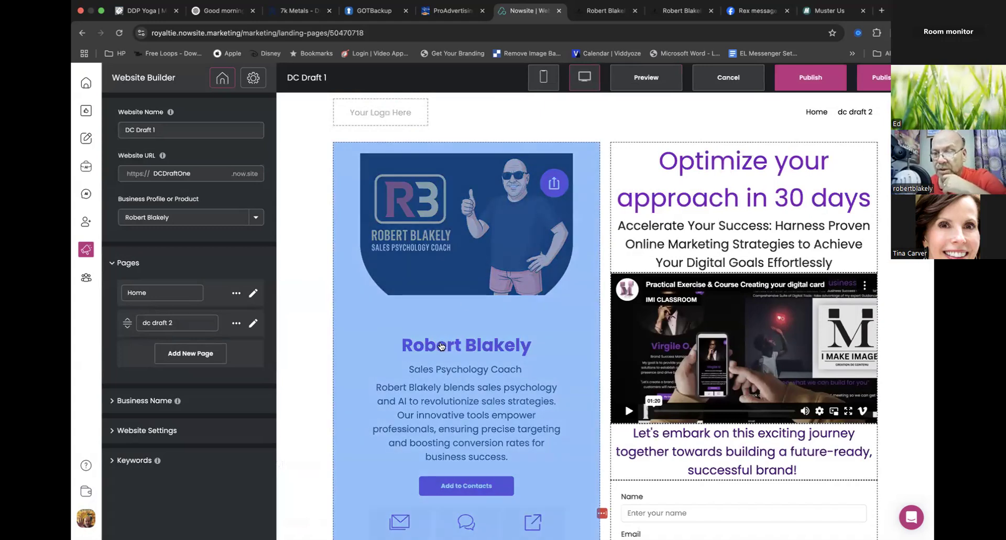
pyautogui.click(441, 345)
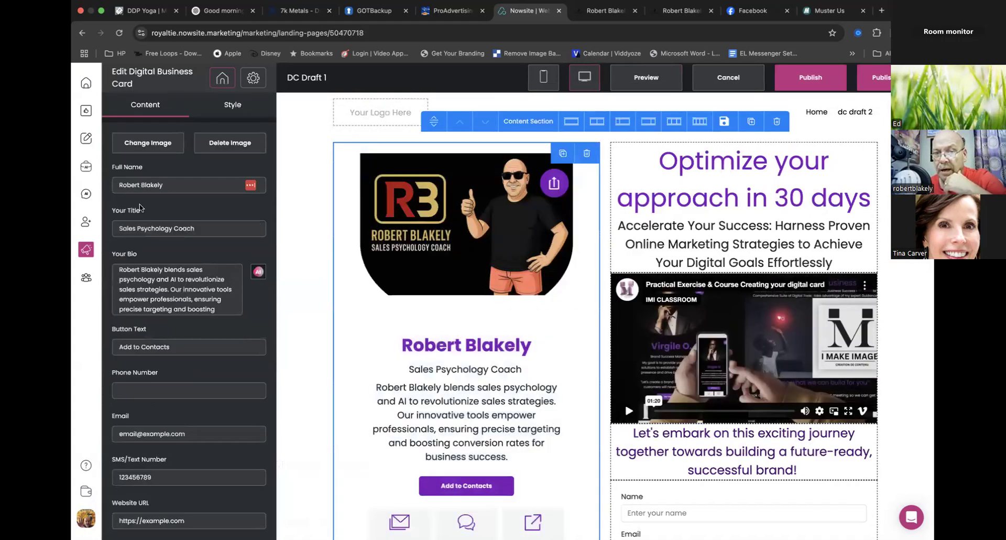
pyautogui.scroll(-3, 203, 306)
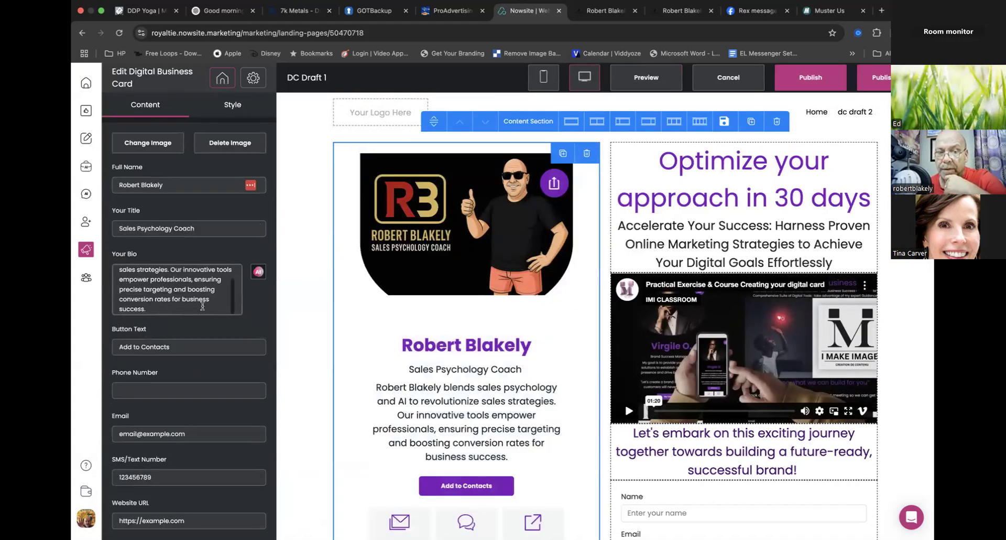
pyautogui.scroll(-10, 218, 321)
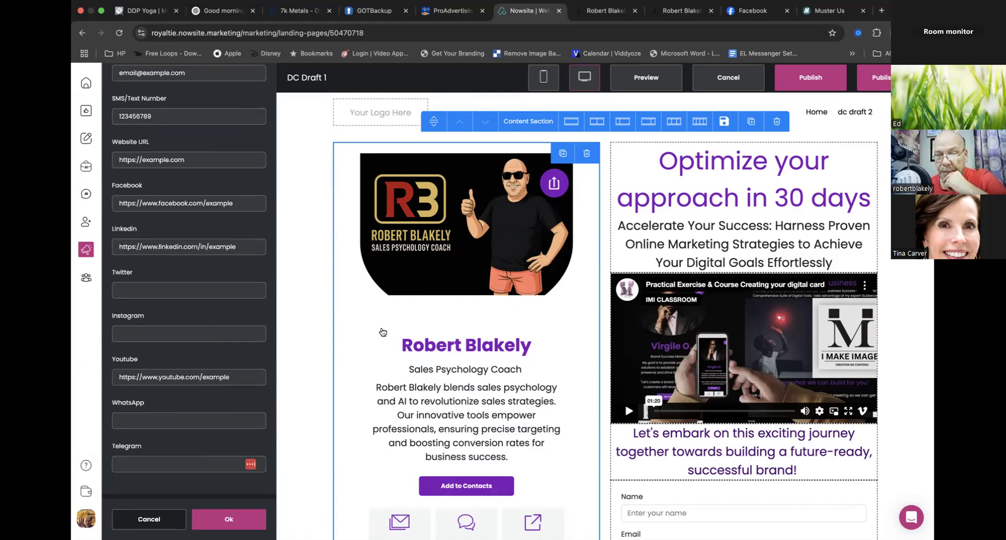
pyautogui.scroll(-2, 283, 238)
pyautogui.scroll(2, 282, 237)
pyautogui.scroll(4, 205, 212)
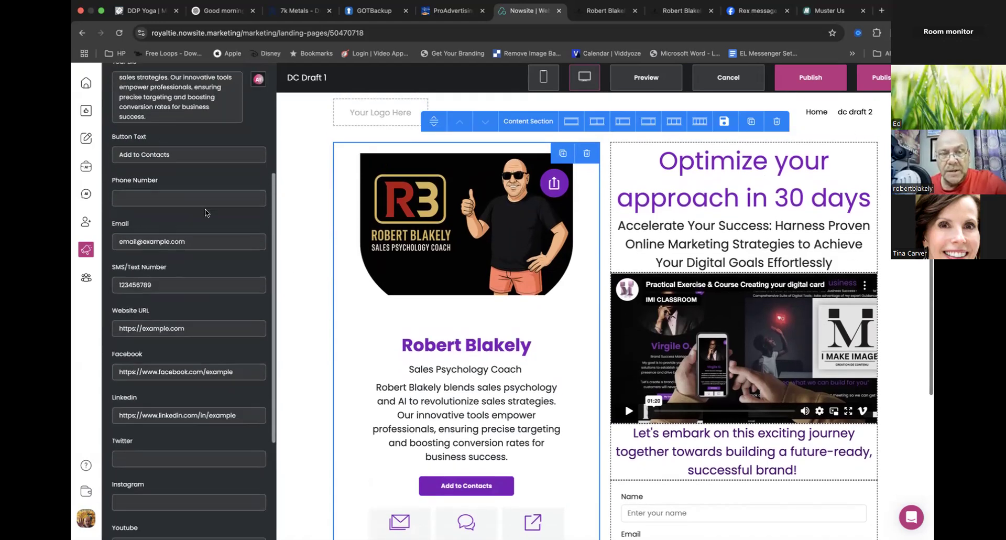
pyautogui.scroll(4, 233, 221)
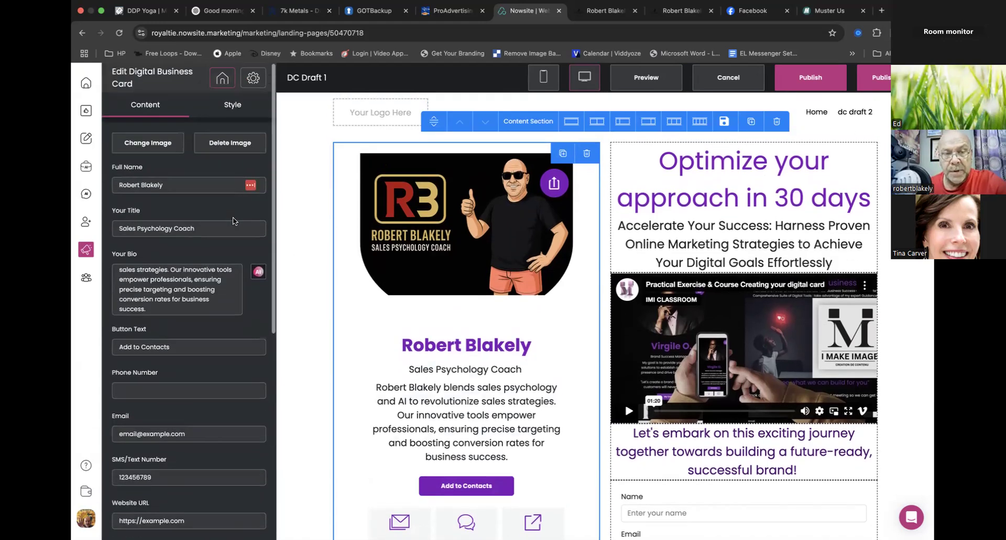
# - Clear the placeholder SMS/Text Number from the digital business card
pyautogui.scroll(-1, 233, 220)
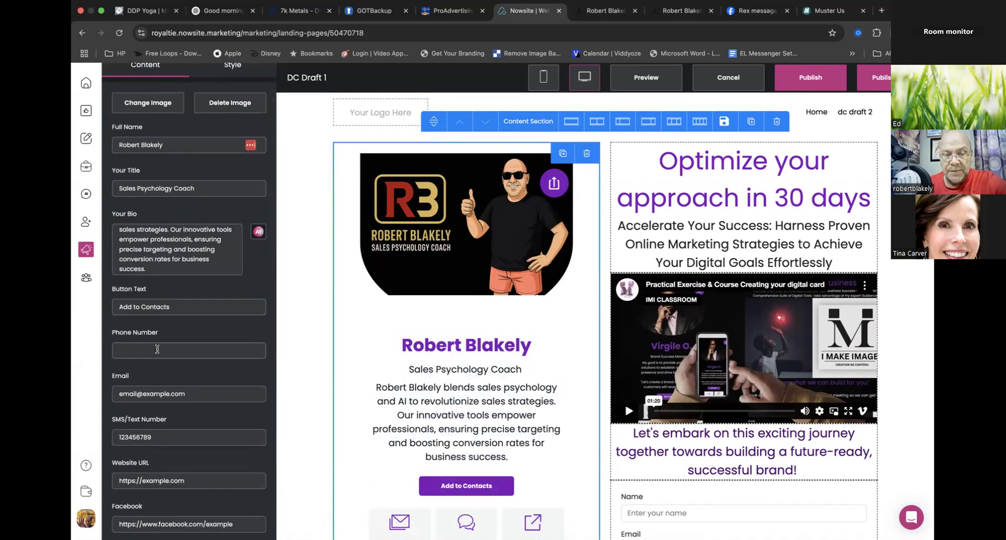
pyautogui.click(157, 349)
pyautogui.click(202, 333)
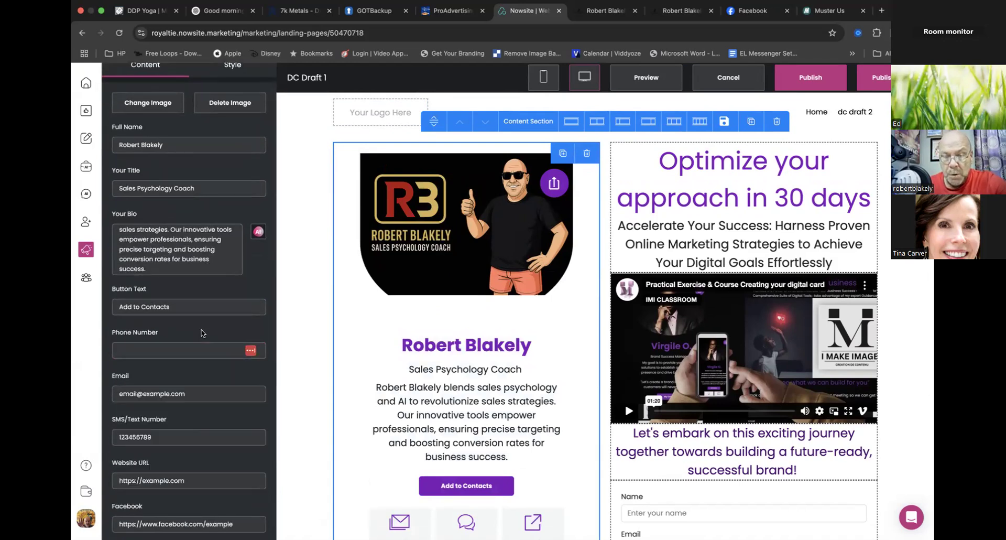
pyautogui.scroll(-2, 203, 333)
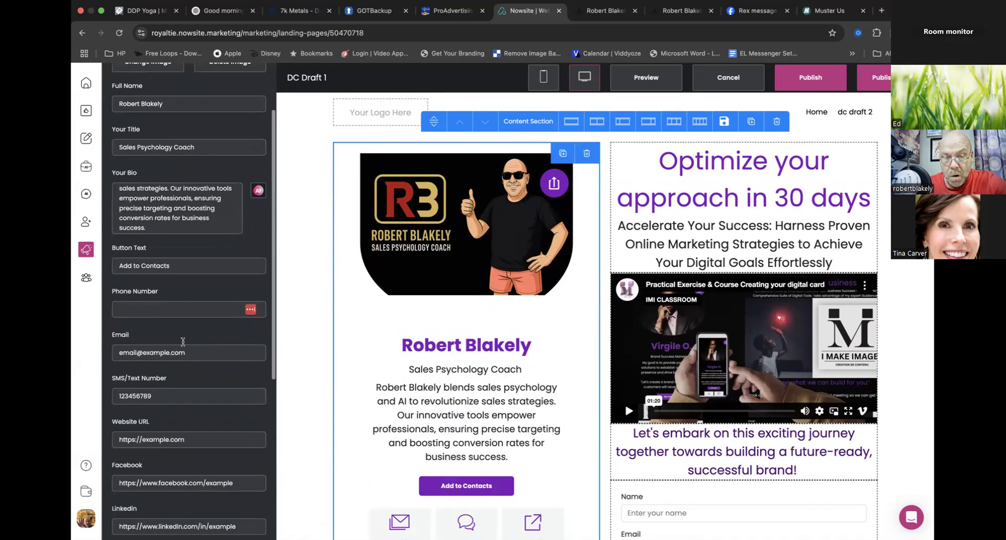
pyautogui.moveTo(159, 395); pyautogui.dragTo(78, 399)
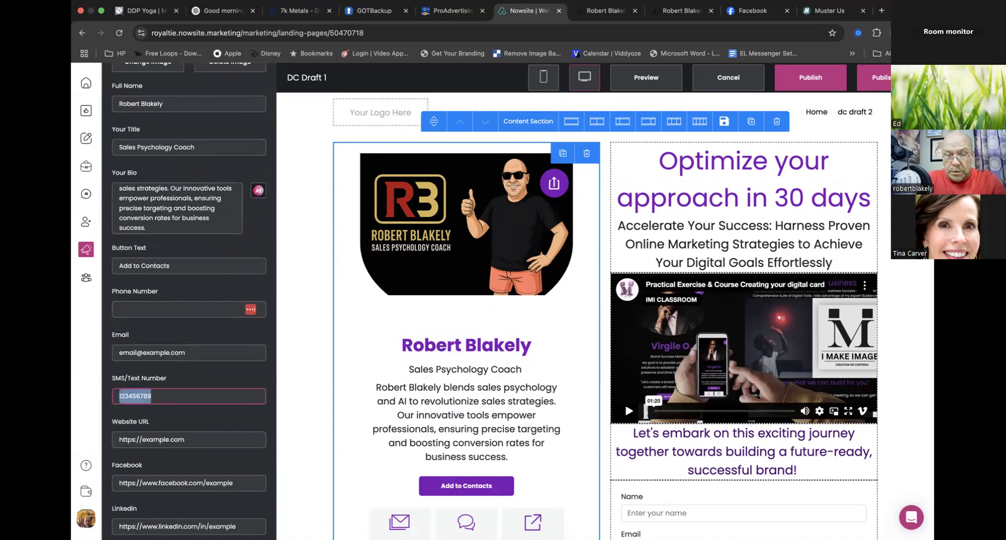
pyautogui.press('BackSpace')
# - Enter the card owner's phone number in the Phone Number field of the business card
pyautogui.click(141, 308)
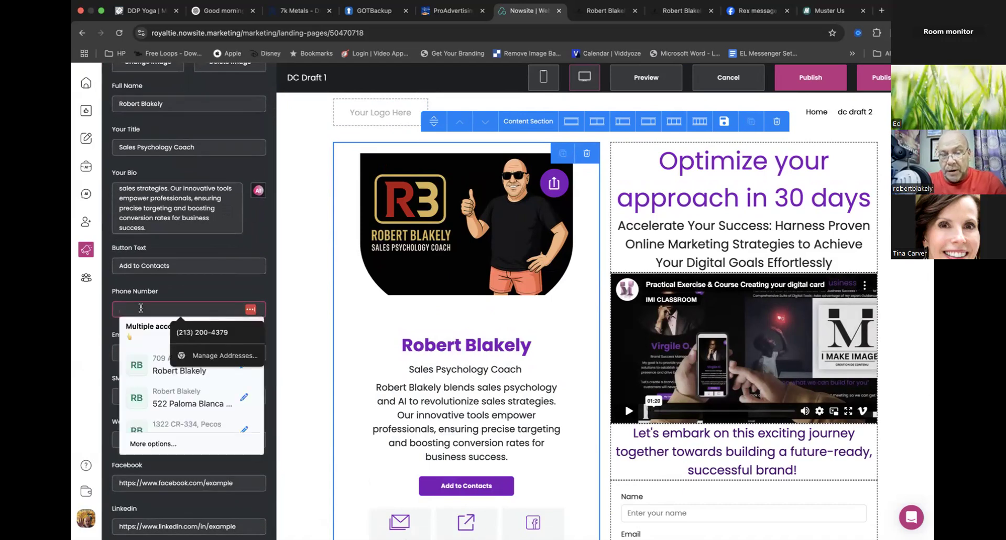
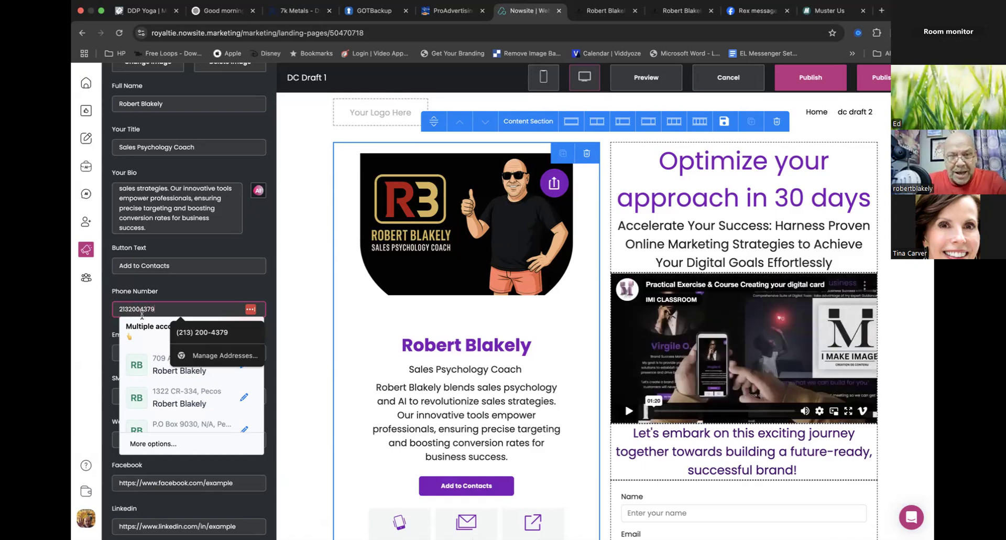
pyautogui.click(201, 296)
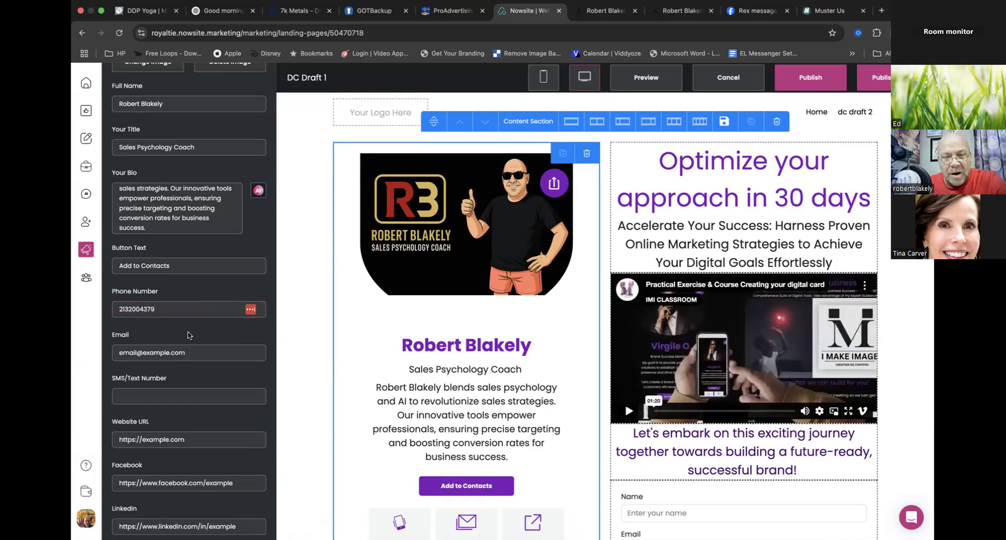
# - Replace the placeholder email with the card owner's email address and check the contact buttons on the card
pyautogui.scroll(-1, 207, 353)
pyautogui.click(189, 330)
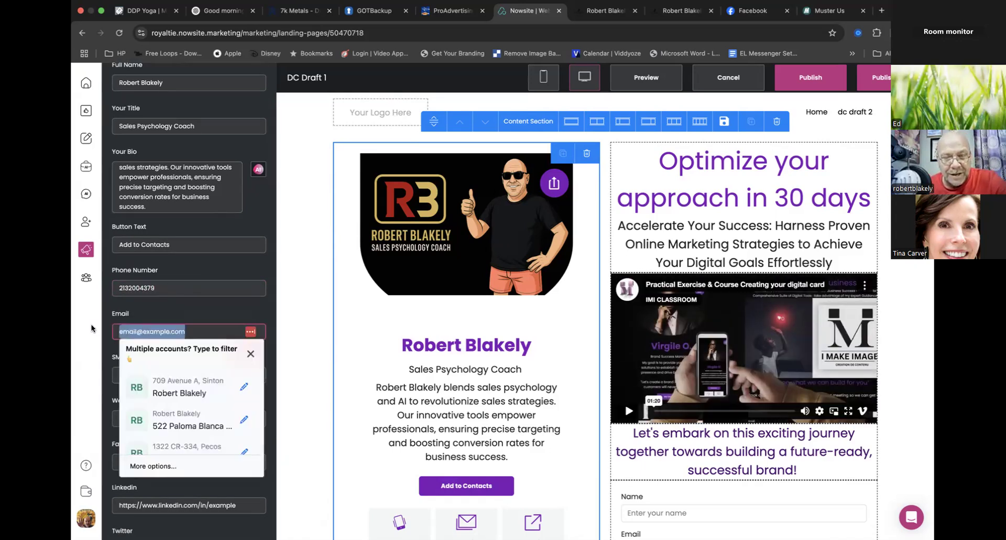
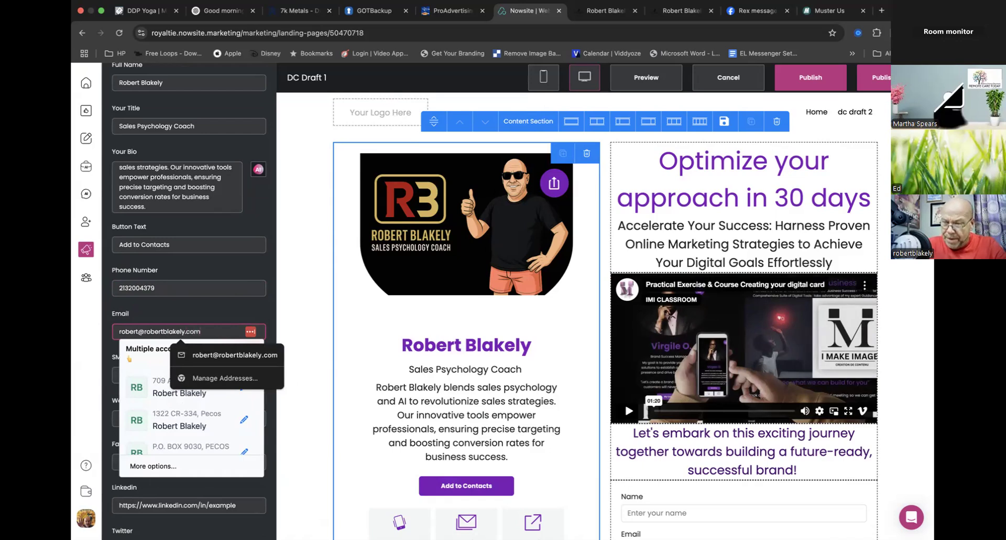
pyautogui.click(193, 309)
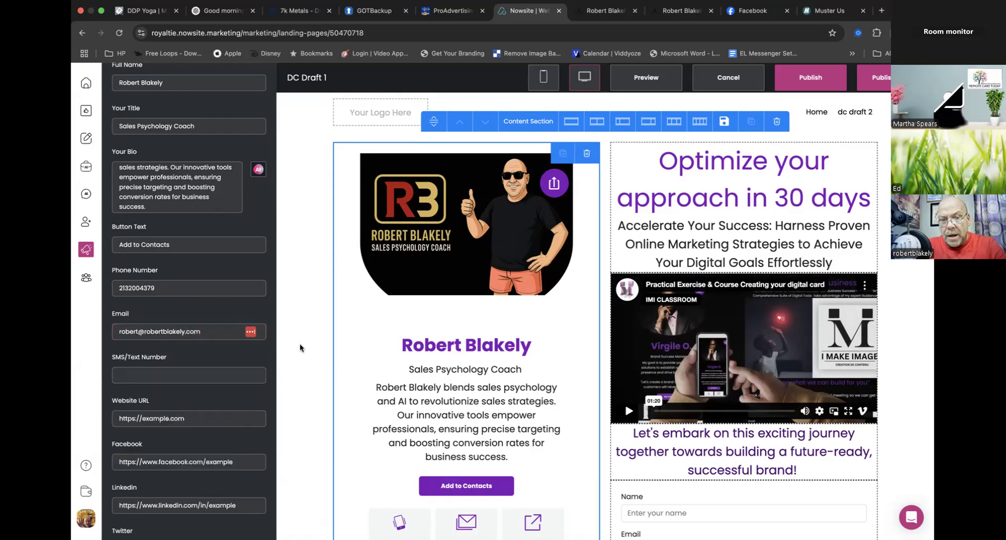
pyautogui.scroll(-5, 369, 421)
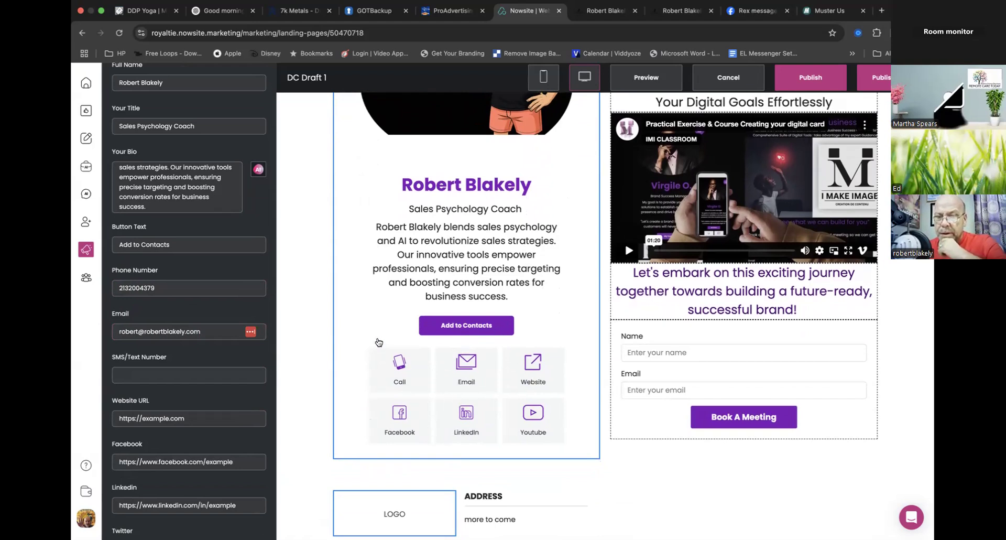
# - Leave the SMS/Text Number field empty and publish the DC Draft 1 website with its edited business card
pyautogui.click(180, 379)
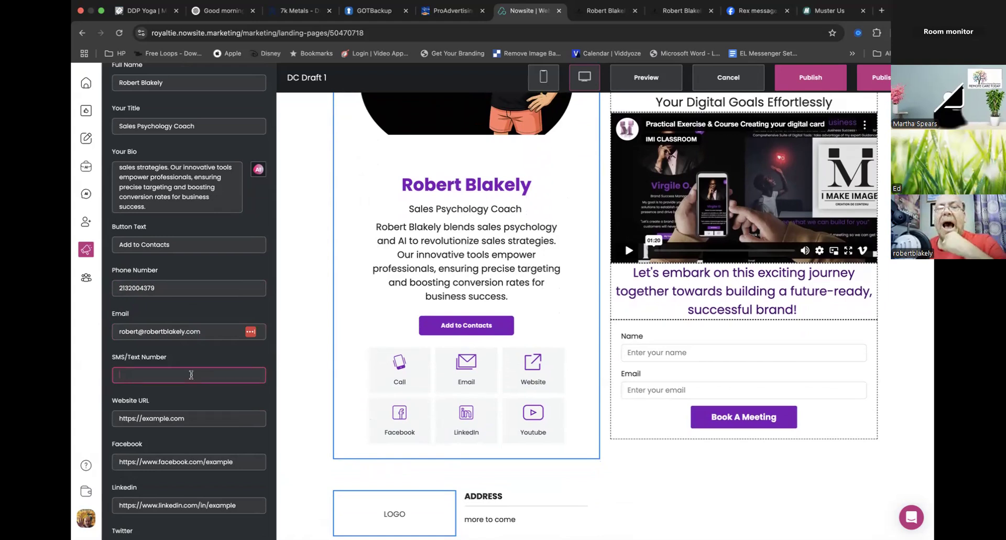
pyautogui.scroll(3, 157, 210)
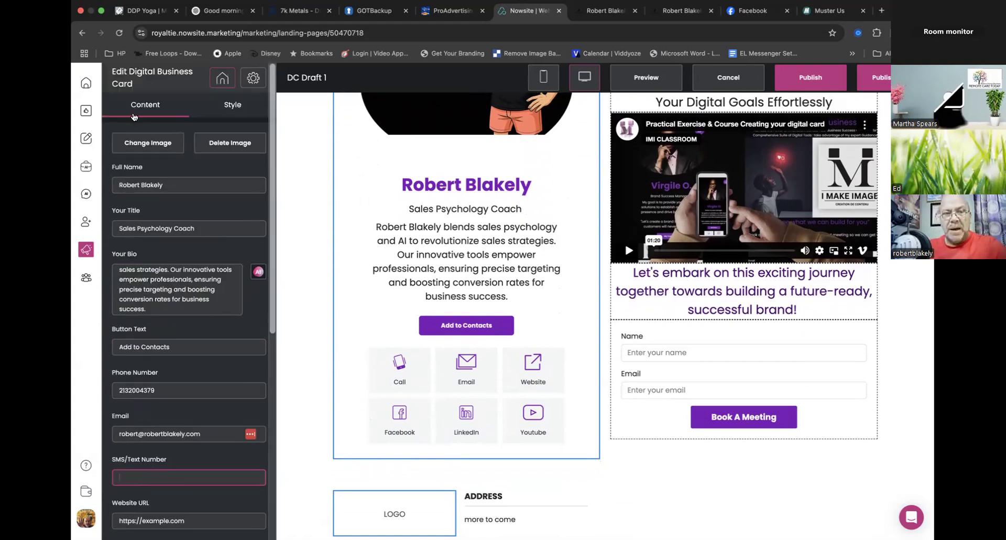
pyautogui.click(811, 70)
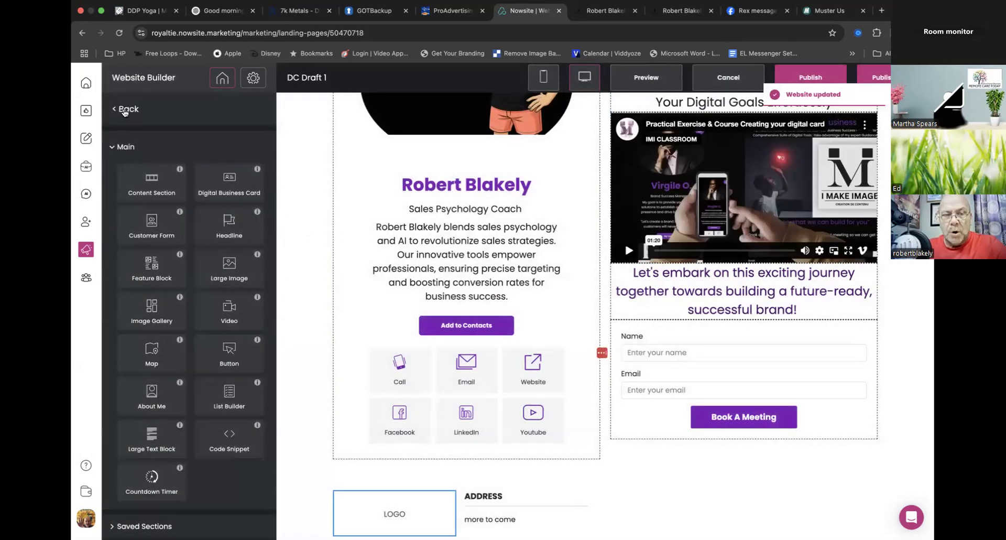
# - Open the dc draft 2 page from the website's page list, view its business card and return to the list
pyautogui.click(124, 112)
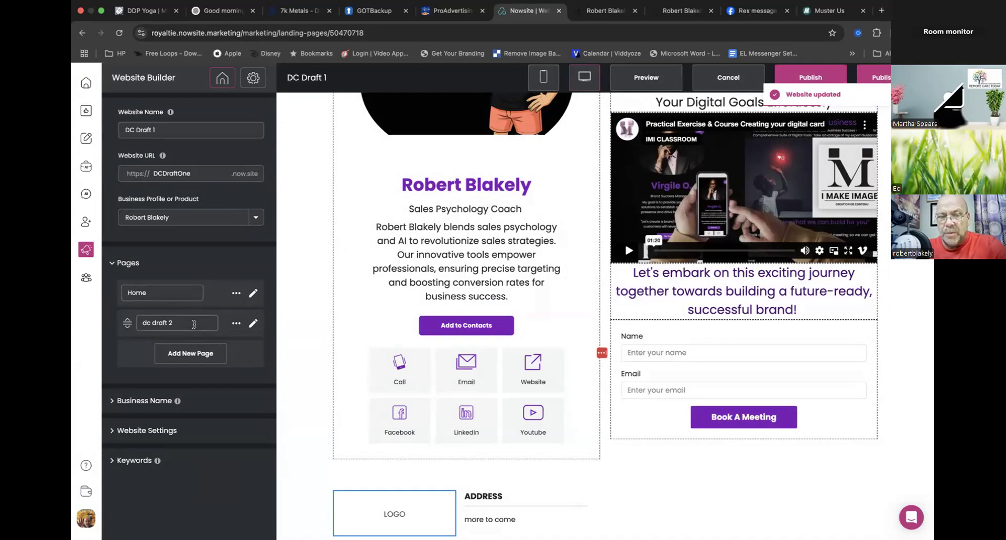
pyautogui.click(252, 324)
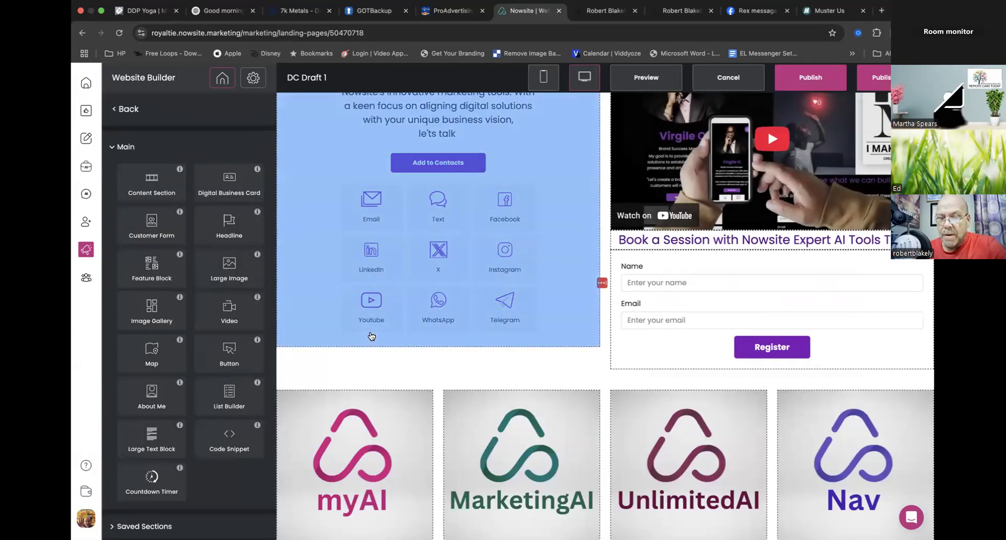
pyautogui.scroll(3, 371, 336)
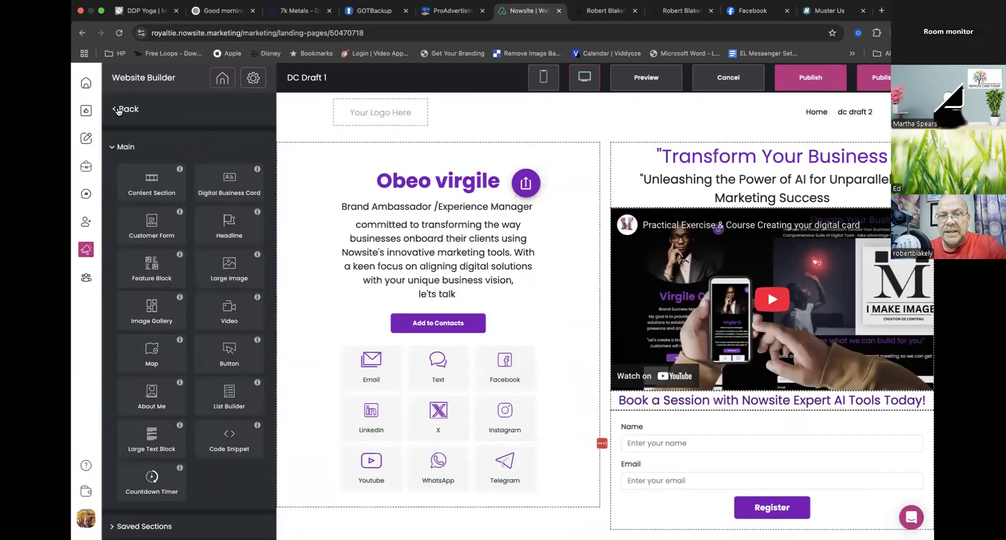
pyautogui.click(120, 109)
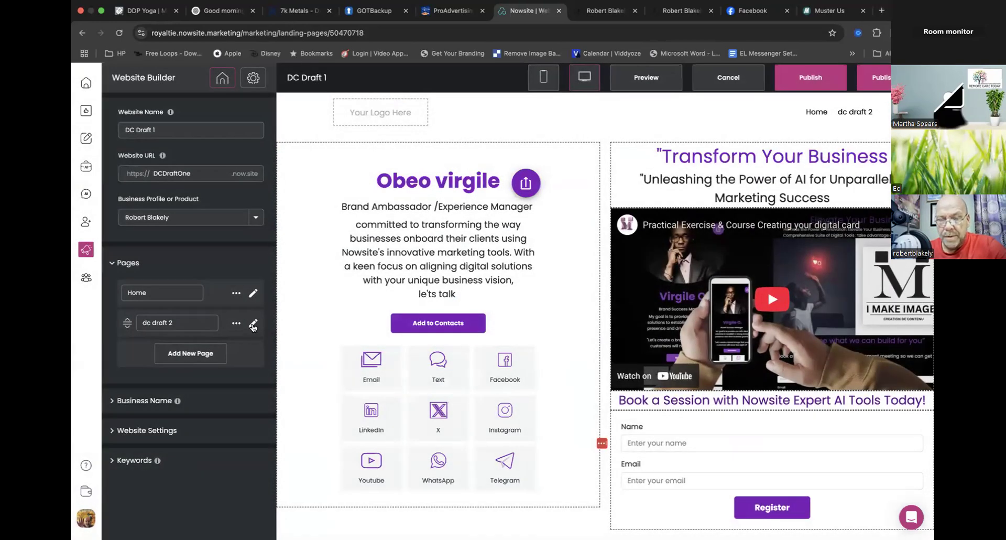
pyautogui.click(253, 324)
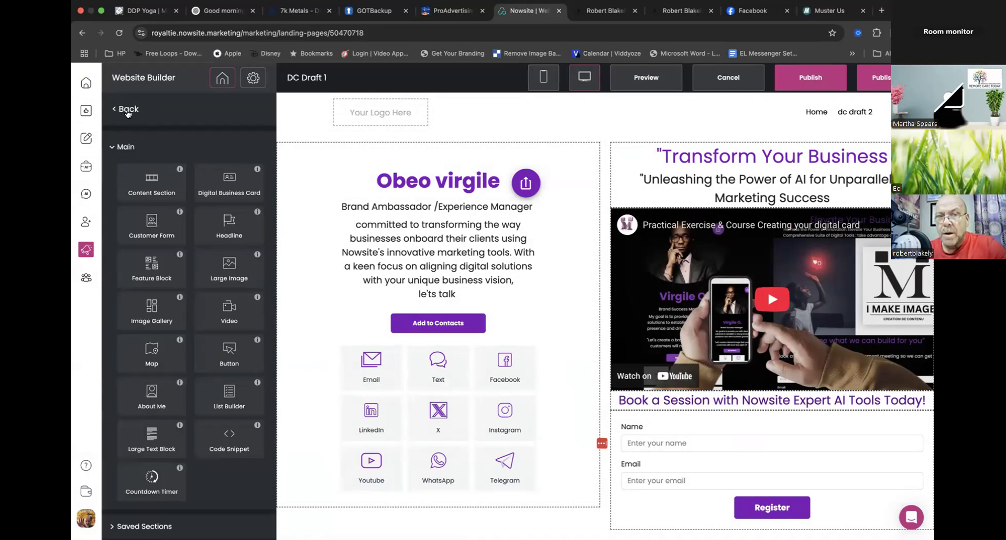
pyautogui.click(127, 110)
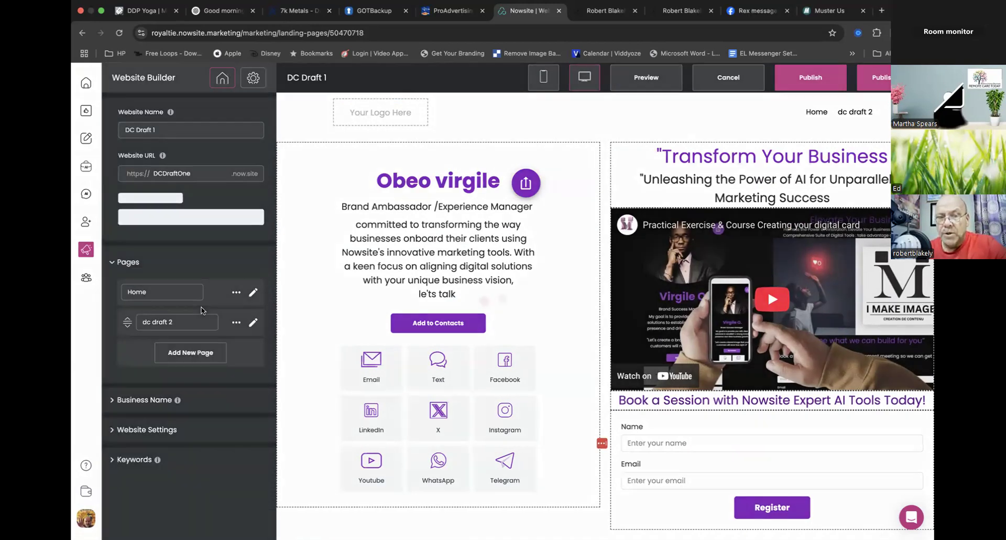
# - Open the Home page for editing, select its digital business card and enter 123 as the SMS/Text Number
pyautogui.click(253, 294)
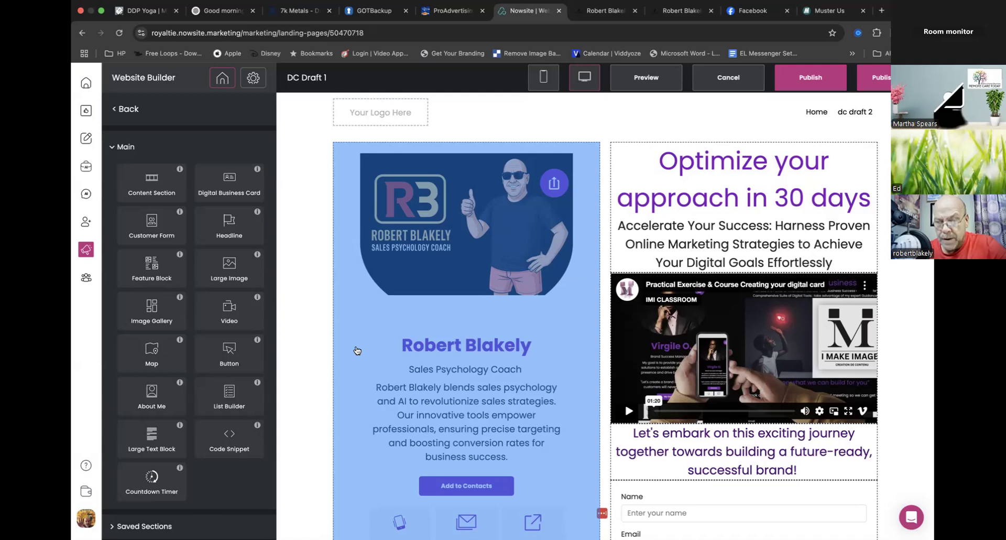
pyautogui.click(357, 350)
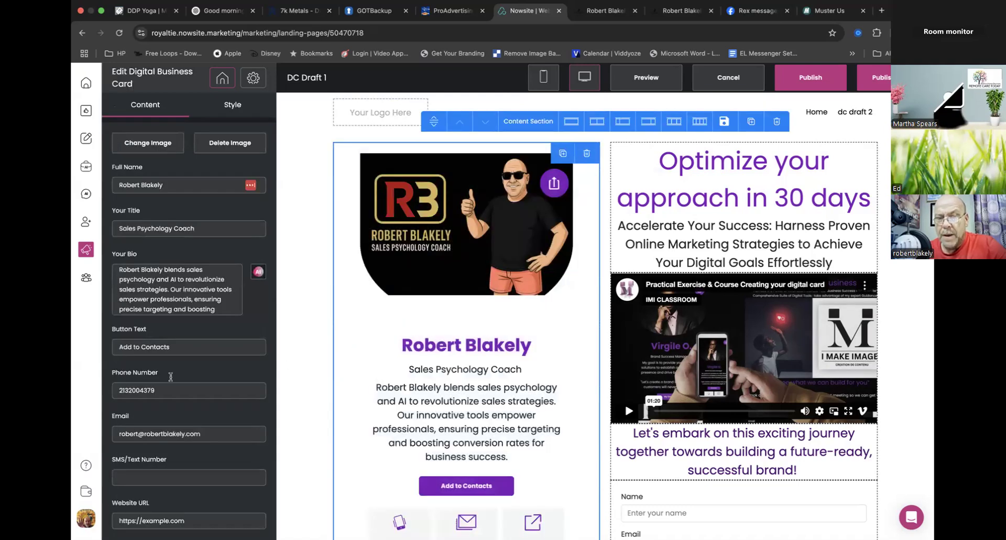
pyautogui.scroll(-2, 173, 416)
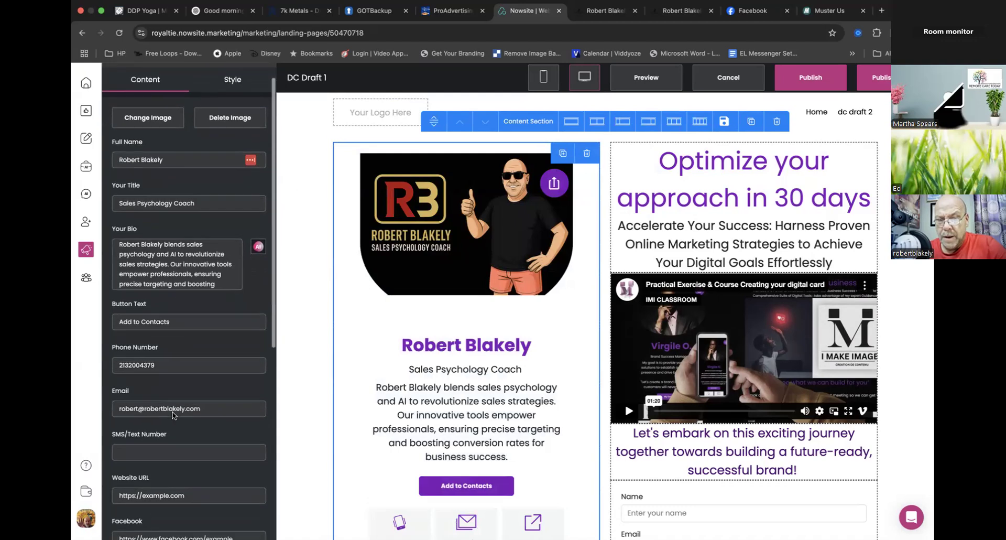
pyautogui.scroll(-1, 173, 415)
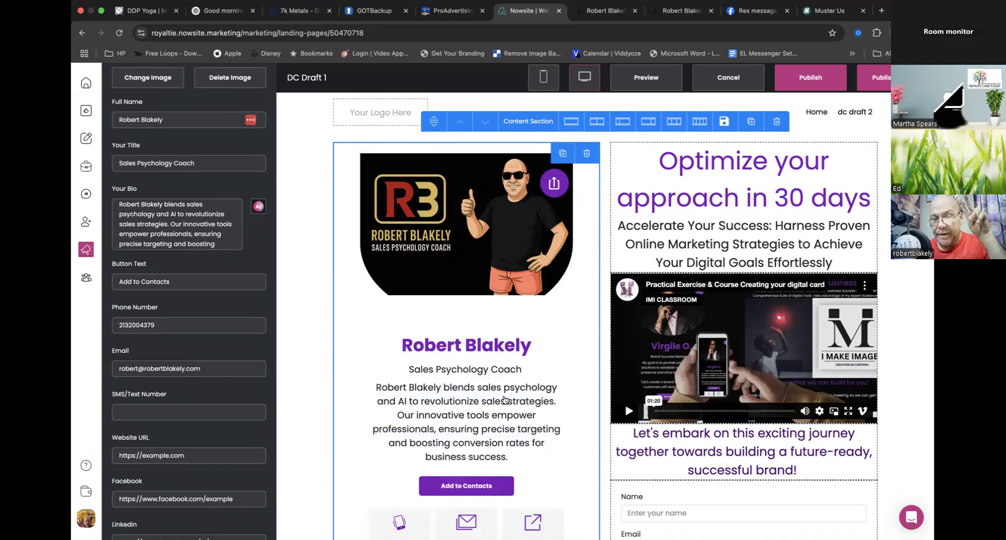
pyautogui.click(213, 412)
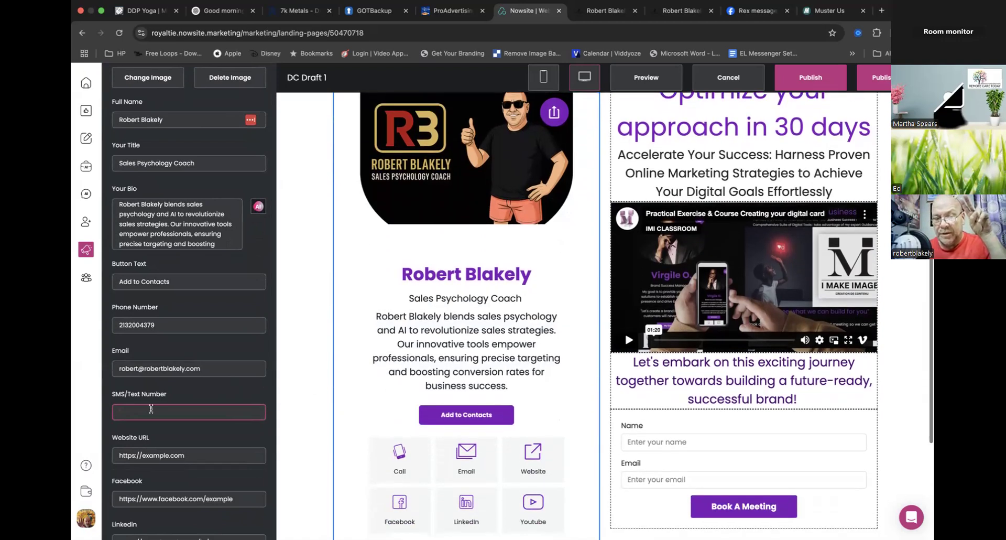
pyautogui.write('123')
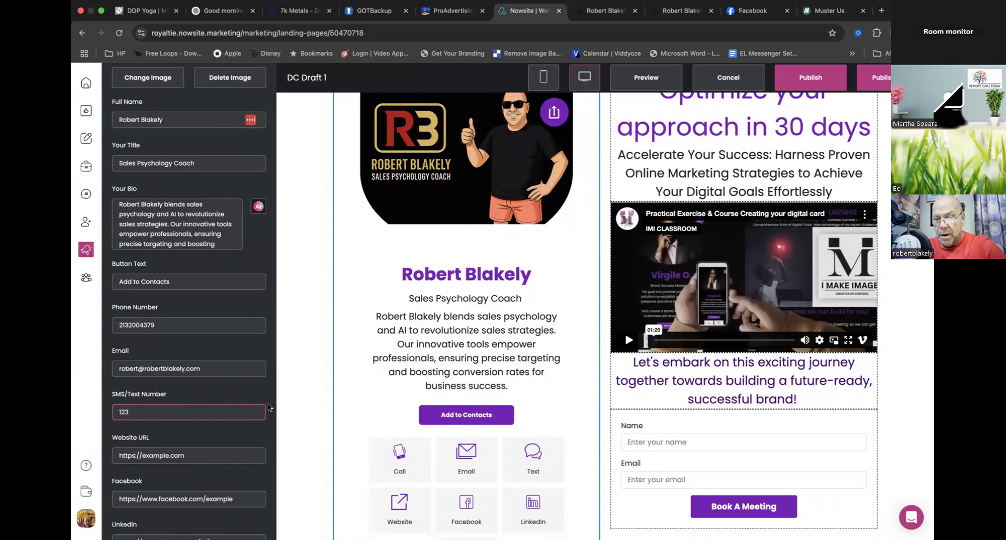
# - Review the contact buttons and remaining link fields of the Home page card and close the card editor with the edits kept
pyautogui.scroll(-2, 359, 388)
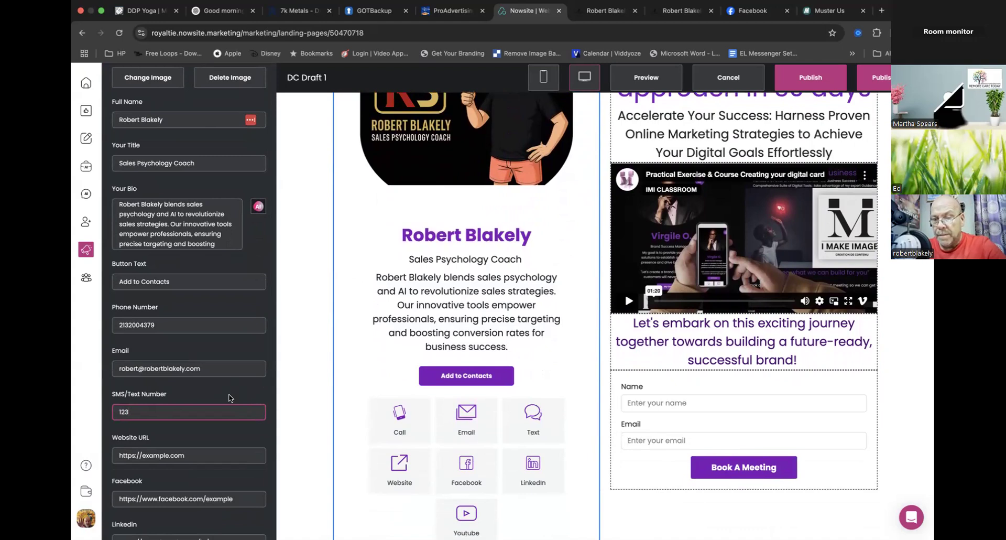
pyautogui.scroll(-2, 228, 397)
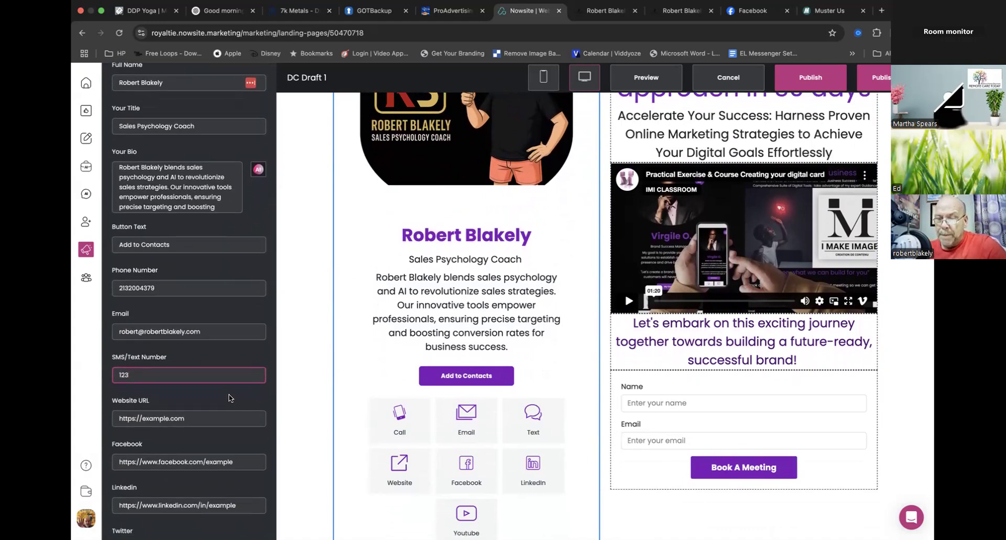
pyautogui.scroll(-2, 229, 397)
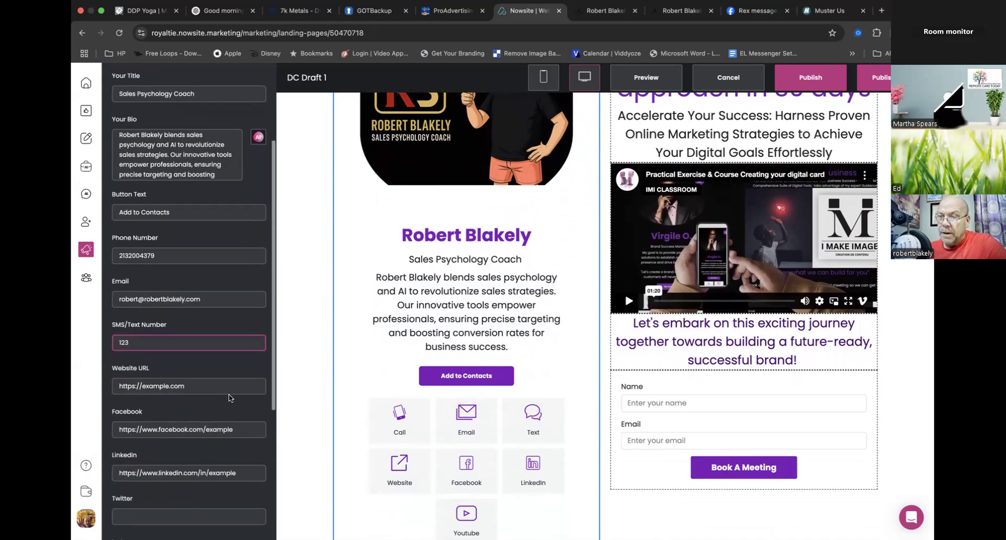
pyautogui.scroll(-3, 356, 396)
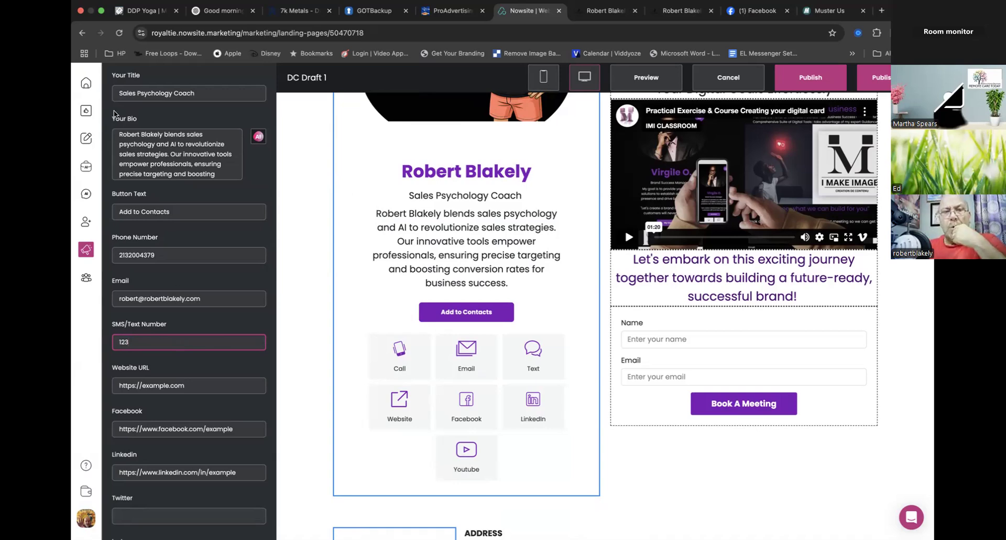
pyautogui.scroll(3, 216, 197)
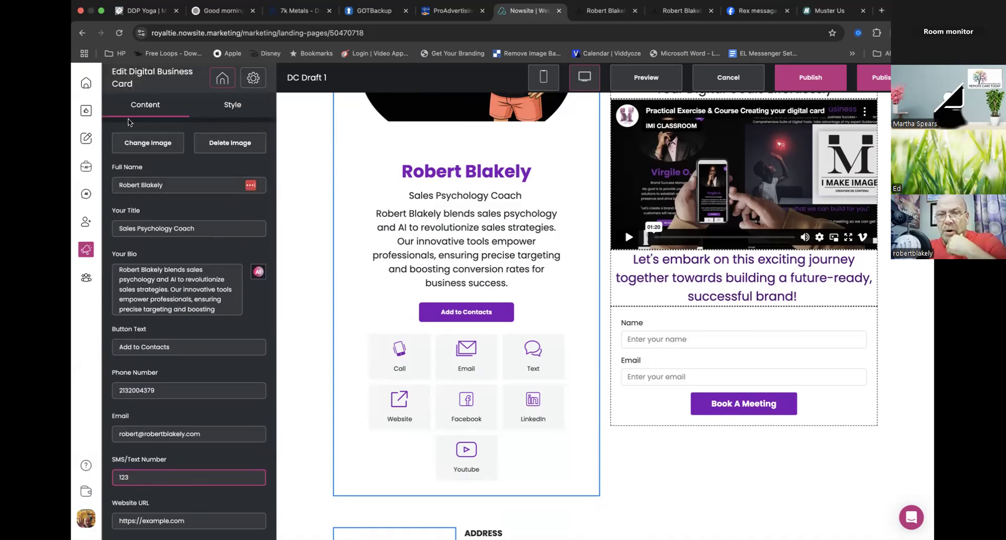
pyautogui.click(144, 108)
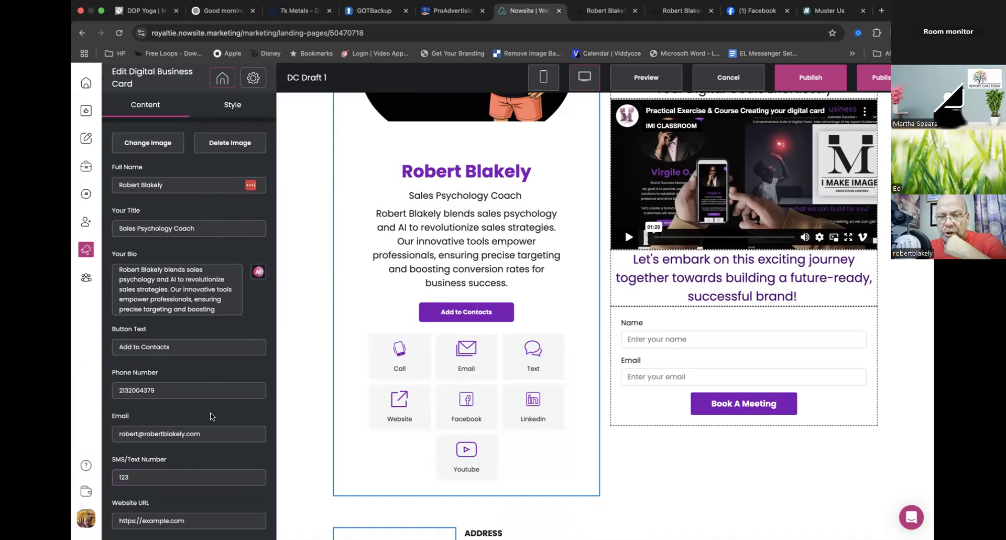
pyautogui.scroll(-10, 211, 417)
pyautogui.click(220, 520)
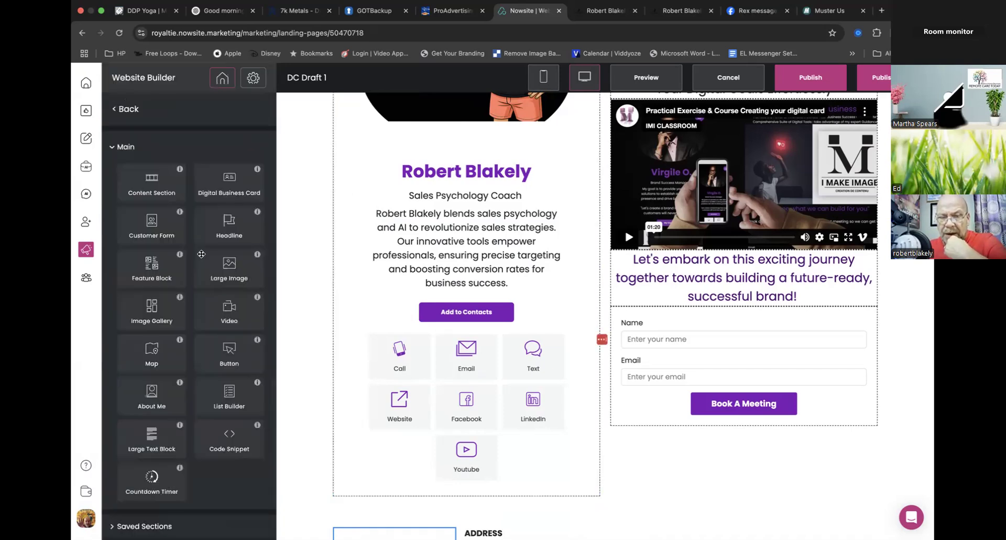
# - Open the dc draft 2 page and examine its layout from the business card down to the product images and footer
pyautogui.click(125, 109)
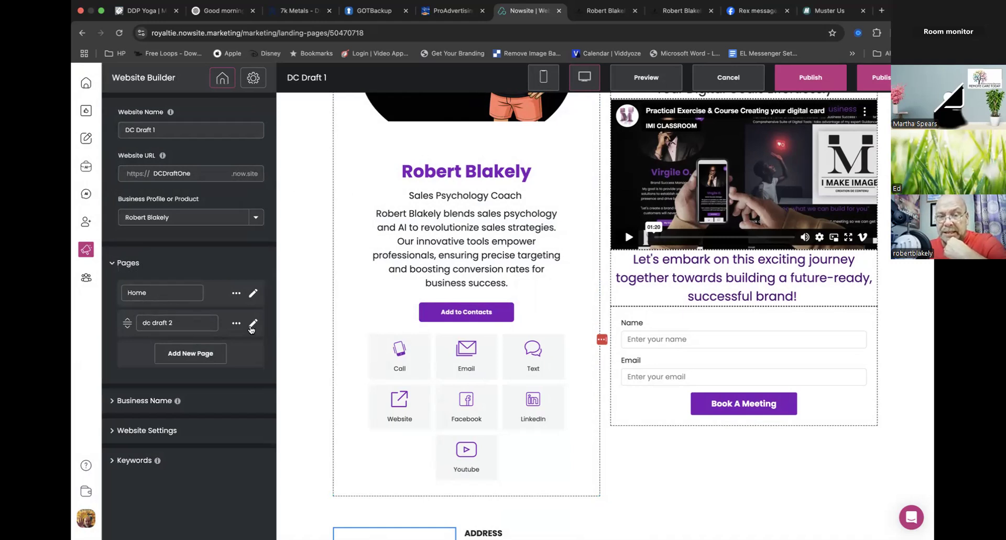
pyautogui.click(252, 325)
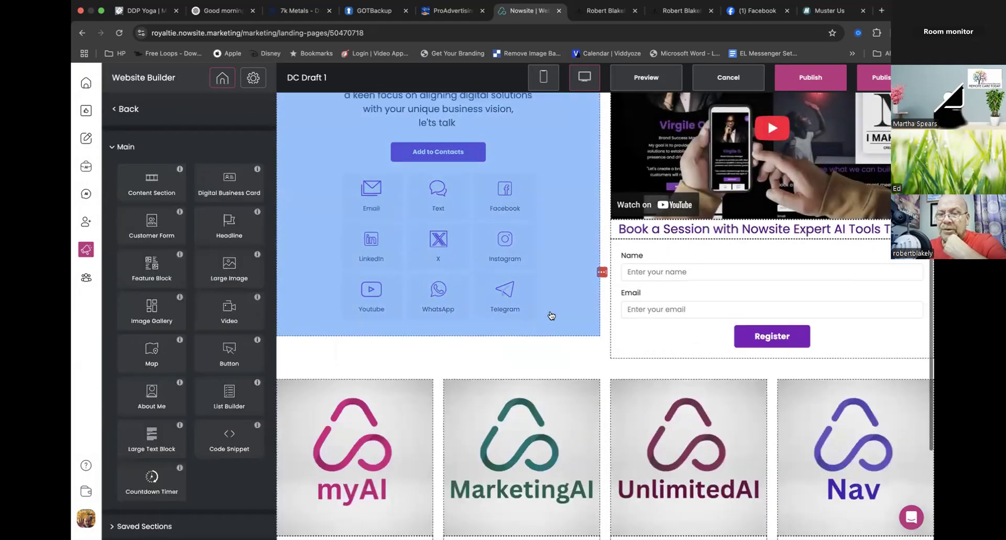
pyautogui.scroll(3, 551, 315)
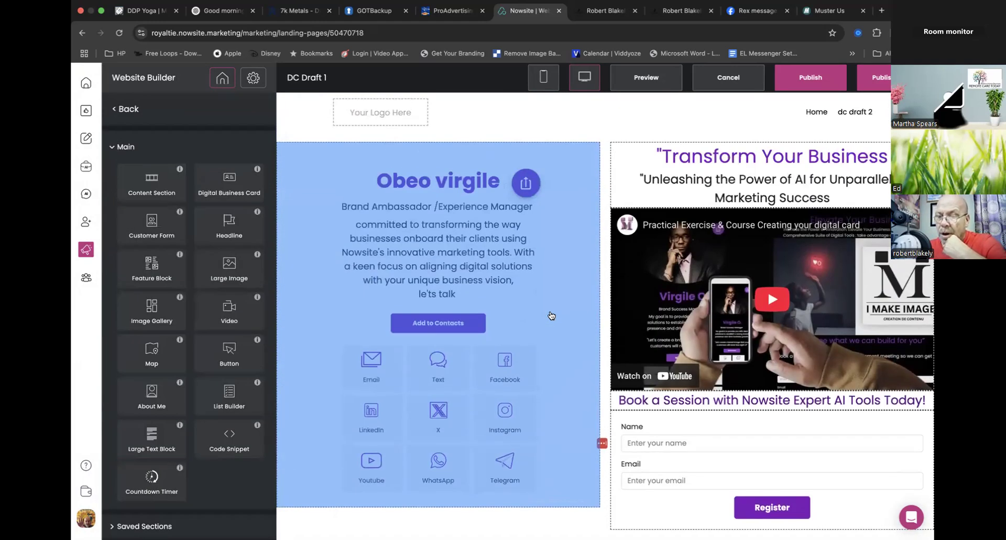
pyautogui.scroll(-6, 551, 315)
pyautogui.scroll(6, 549, 314)
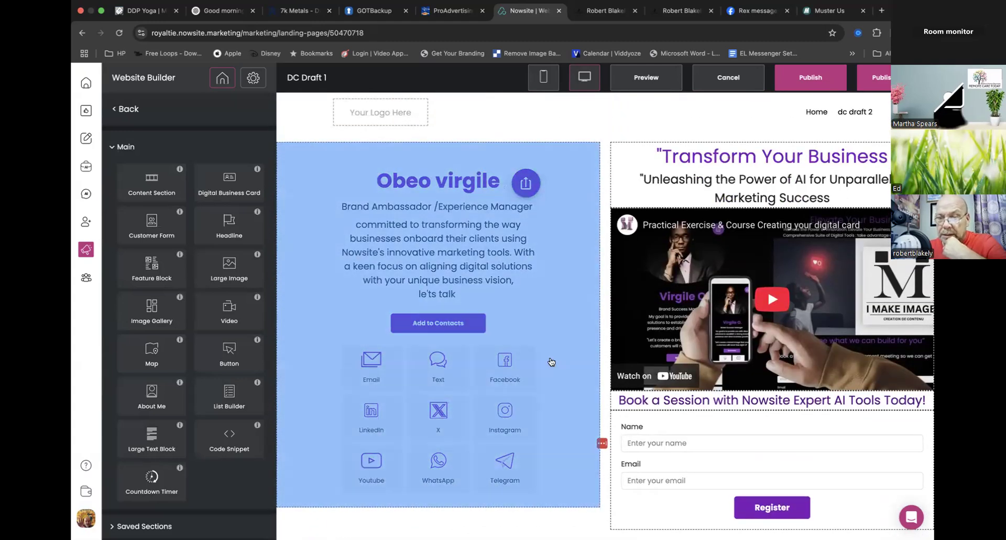
pyautogui.scroll(-6, 551, 362)
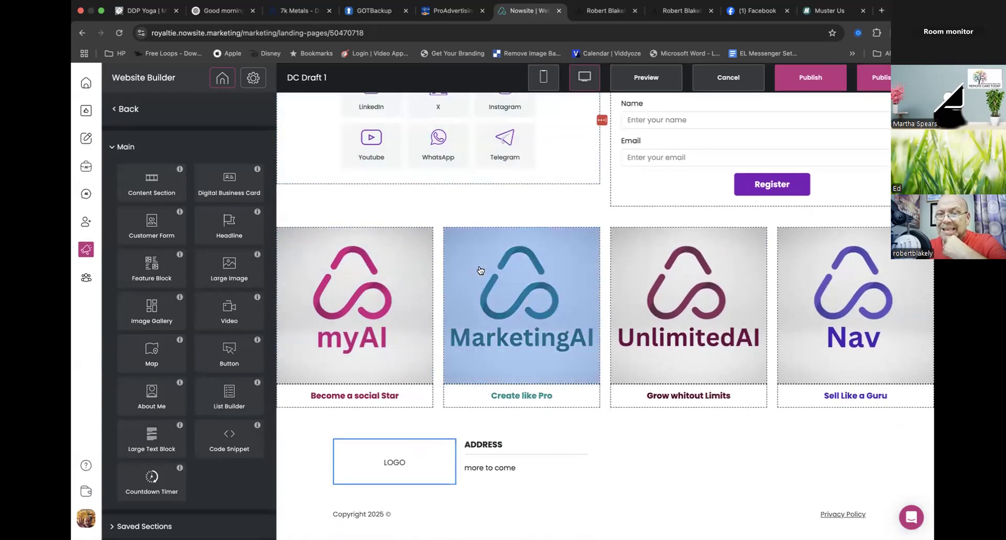
pyautogui.scroll(6, 480, 270)
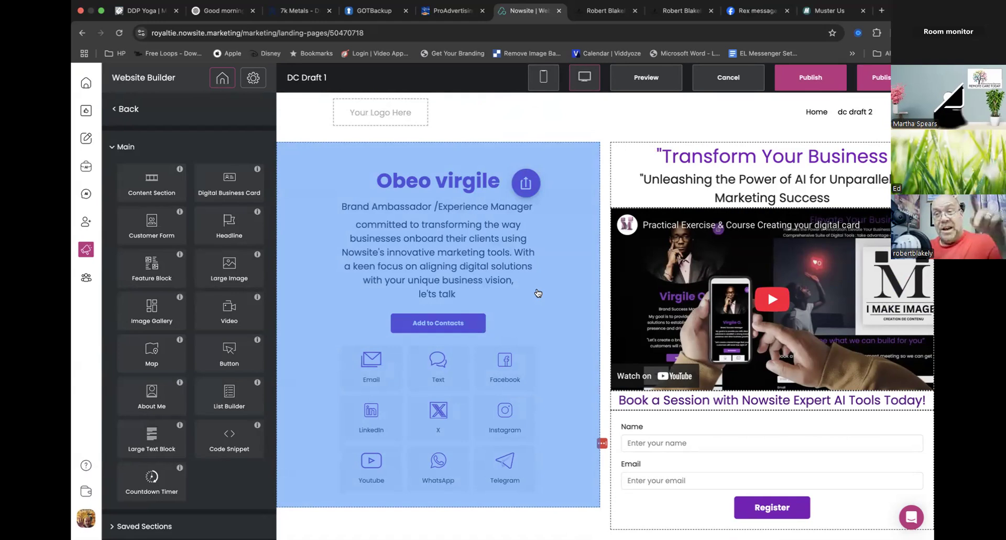
# - Return to the page list and view the page options for Home and dc draft 2
pyautogui.click(120, 110)
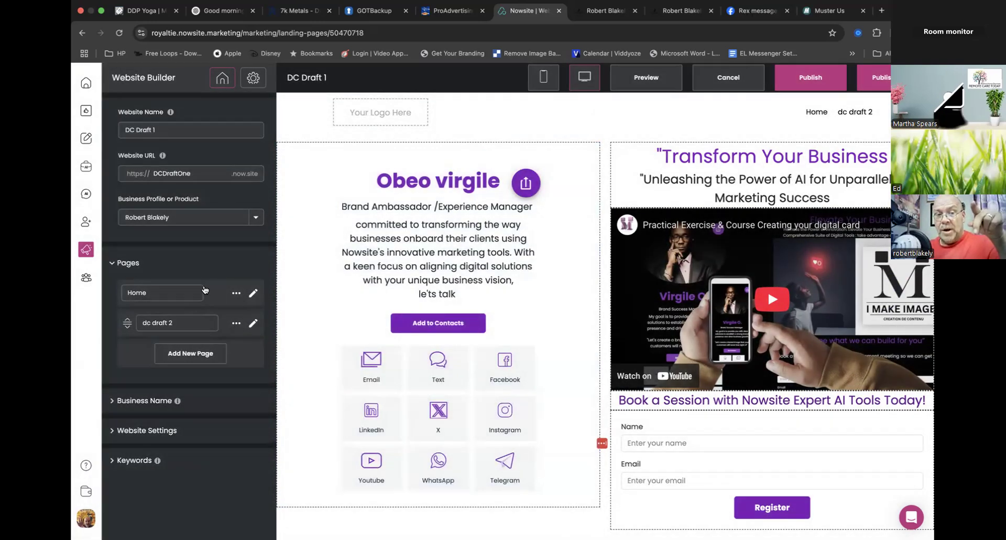
pyautogui.click(236, 294)
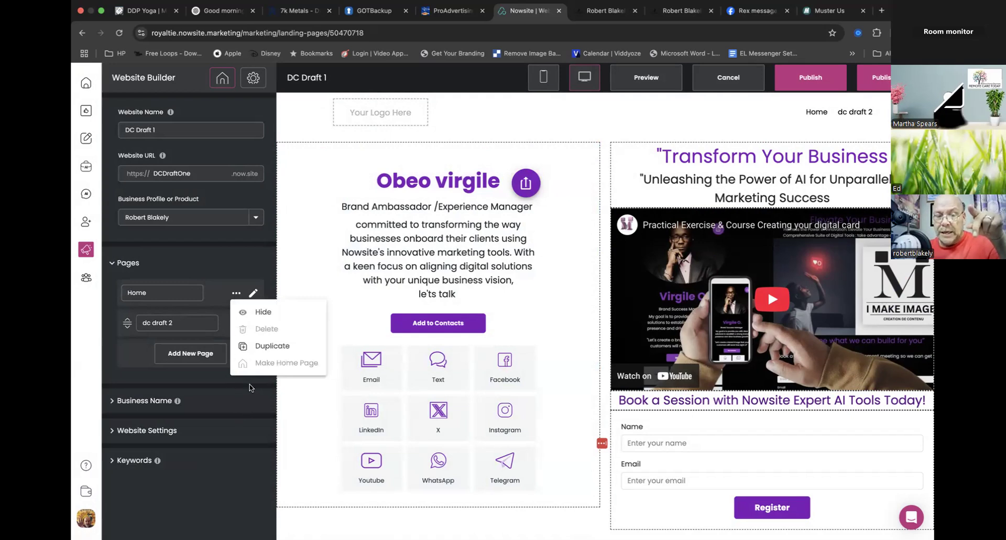
pyautogui.click(193, 321)
pyautogui.moveTo(191, 322); pyautogui.dragTo(142, 322)
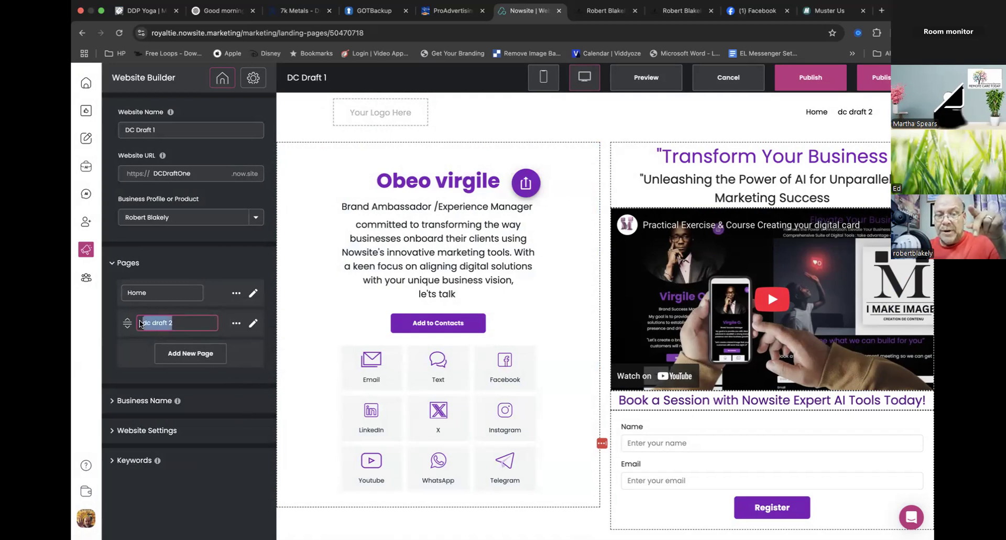
pyautogui.click(236, 324)
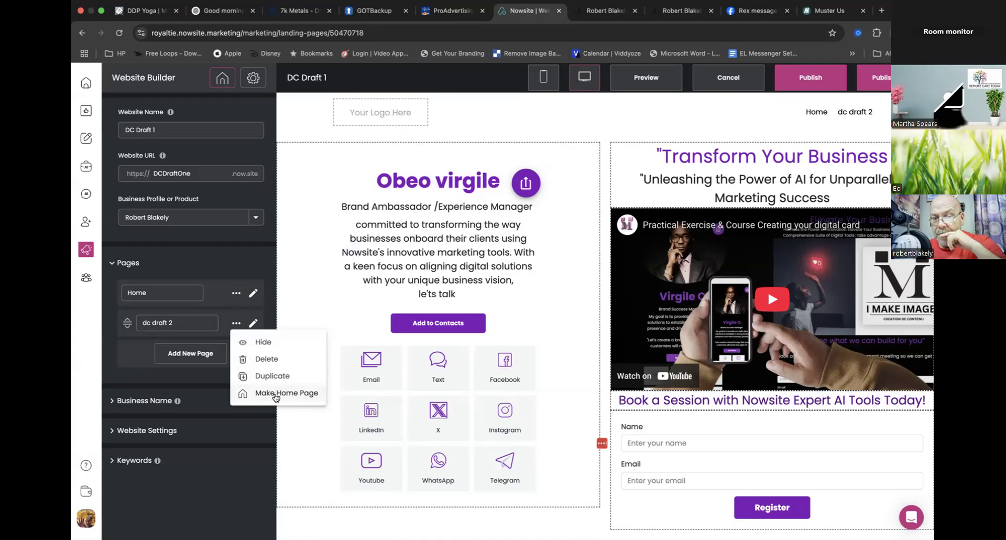
# - Open the dc draft 2 page for editing and switch the business card's content section to a three-column layout
pyautogui.click(254, 324)
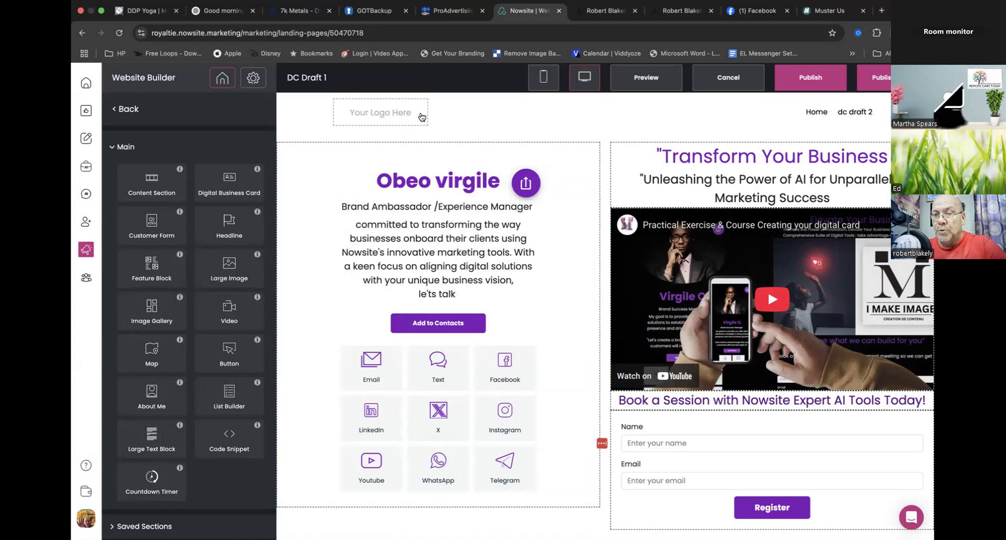
pyautogui.click(320, 296)
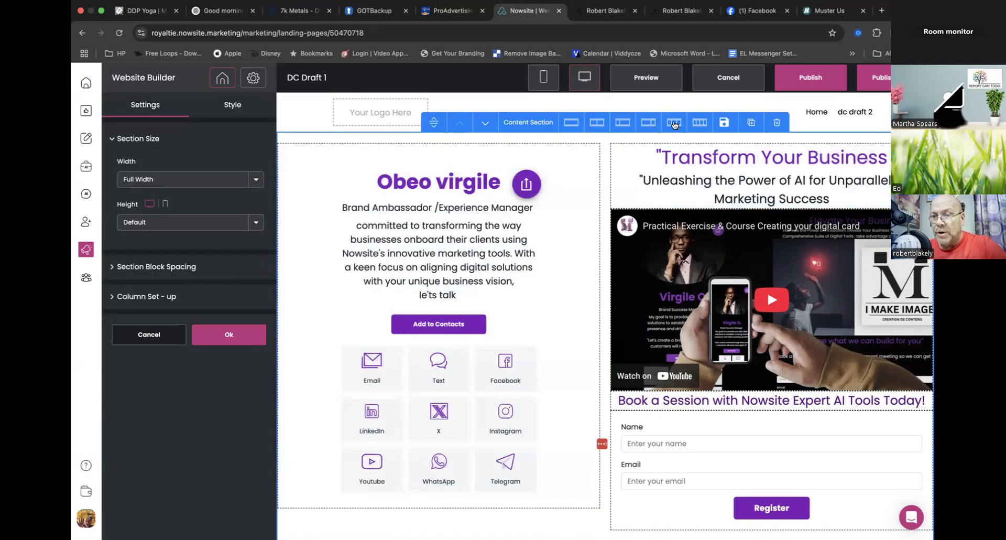
pyautogui.click(674, 123)
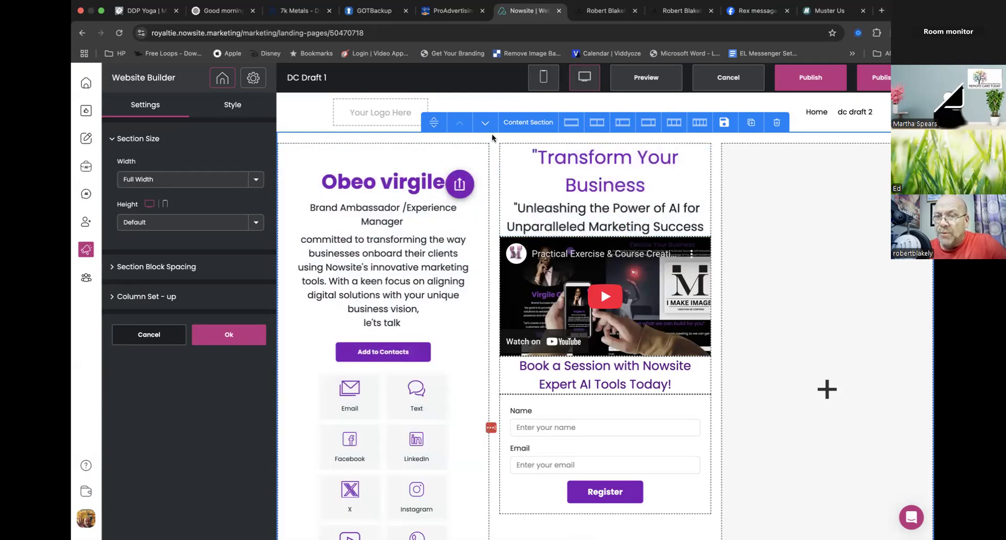
# - Switch the business card's content section on dc draft 2 to a two-column layout and accept the section settings
pyautogui.click(388, 253)
pyautogui.click(596, 124)
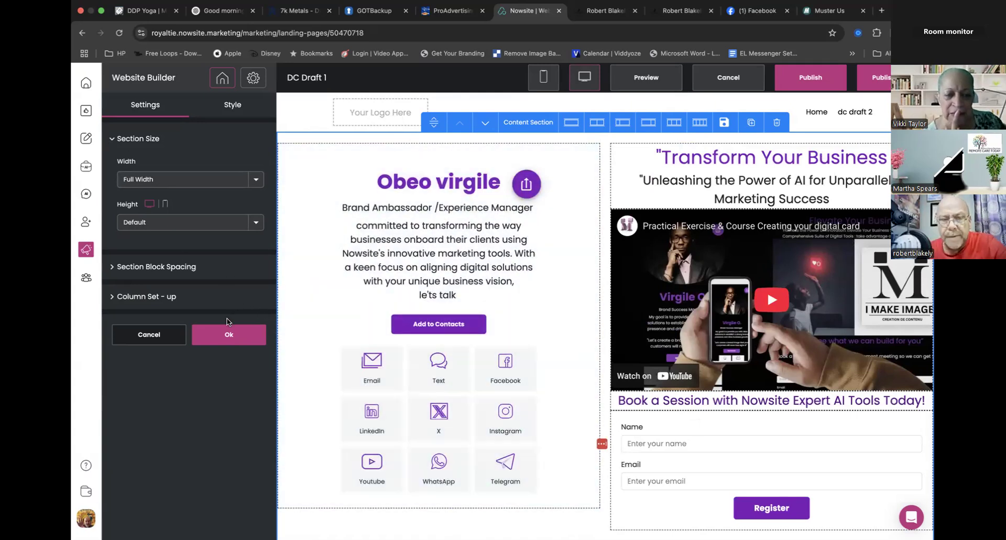
pyautogui.click(227, 334)
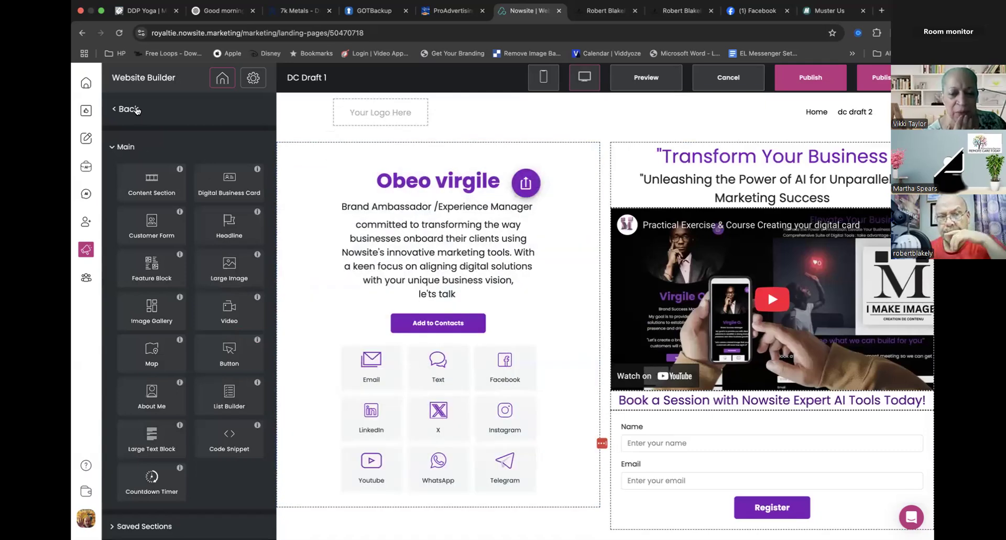
# - Return to the page list and view the page options for dc draft 2
pyautogui.click(135, 109)
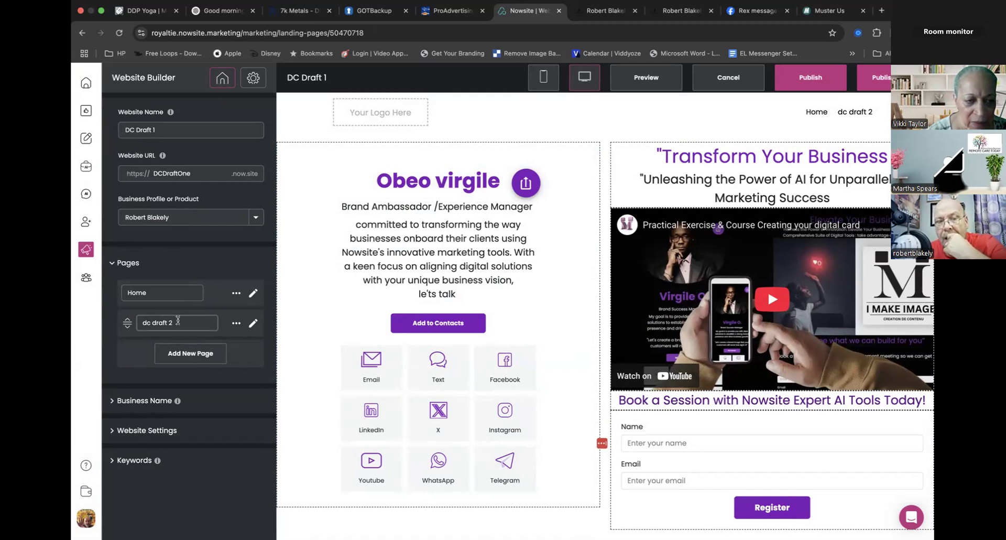
pyautogui.tripleClick(158, 322)
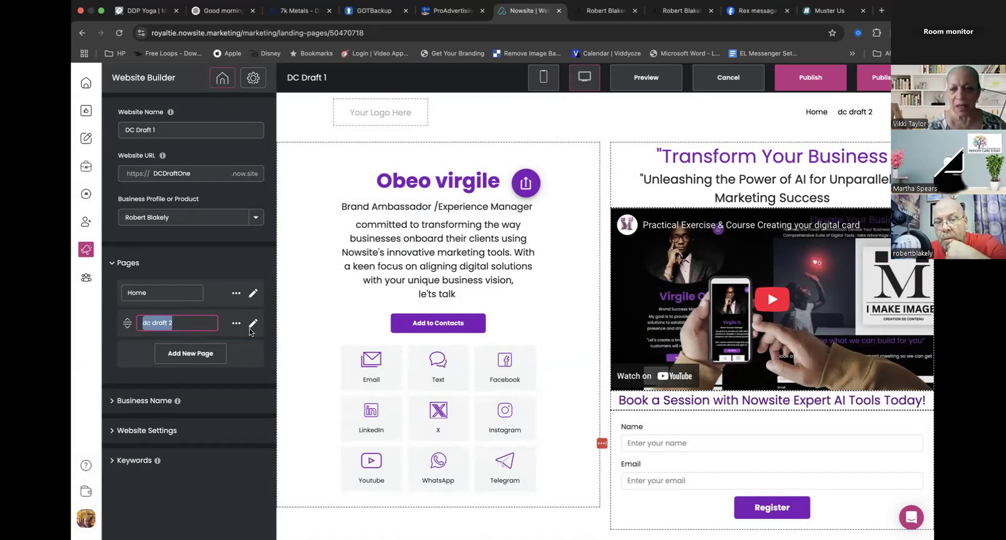
pyautogui.click(236, 323)
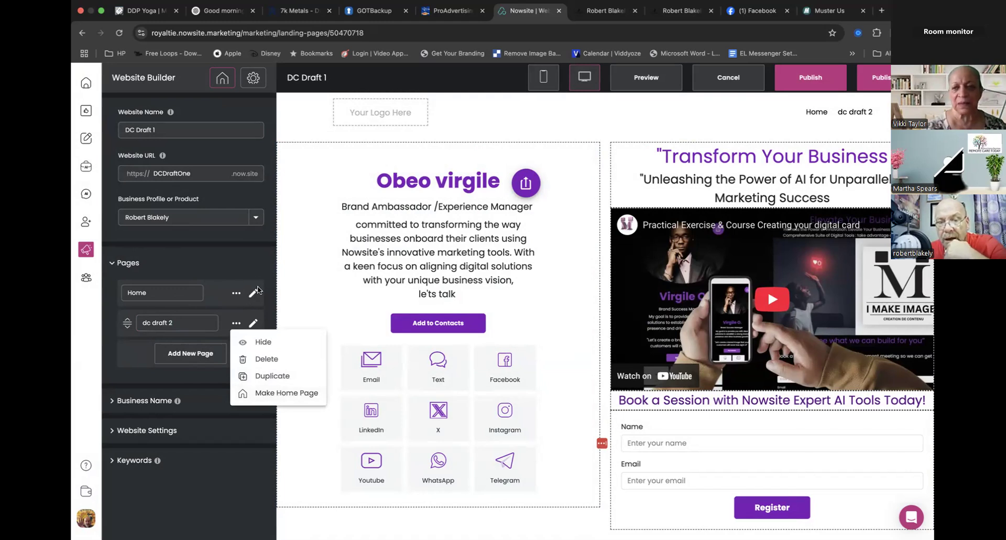
# - Open the Home page for editing and open its digital business card's content settings
pyautogui.click(255, 299)
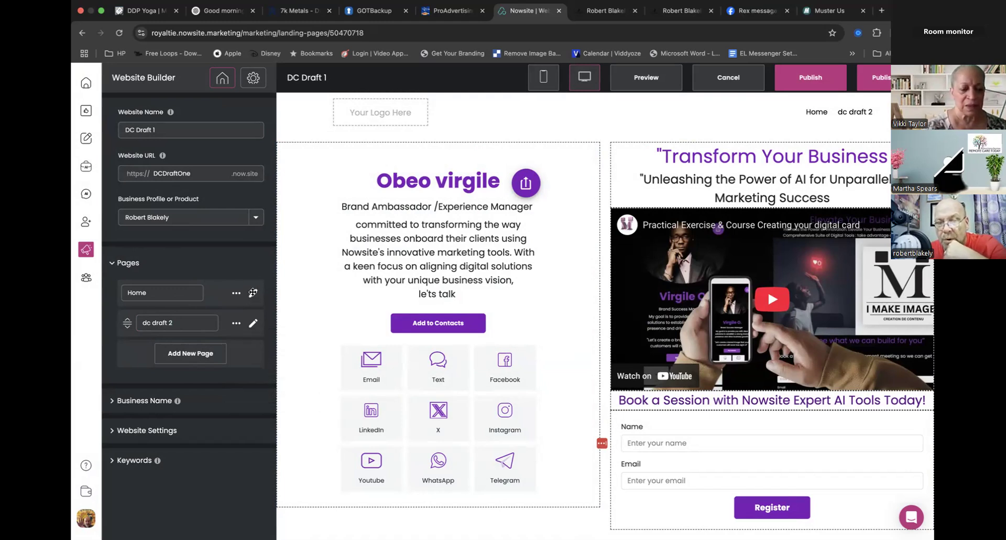
pyautogui.click(253, 292)
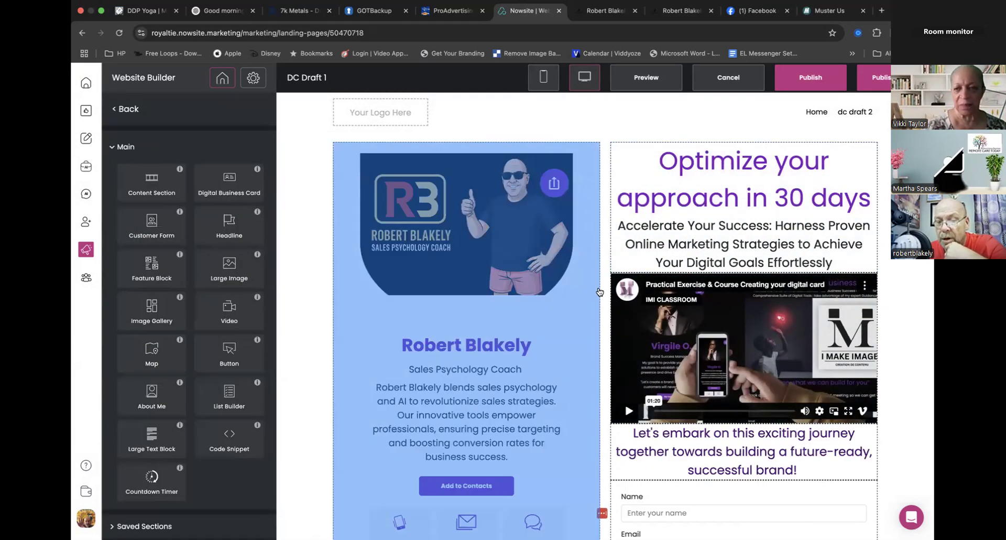
pyautogui.scroll(-2, 599, 292)
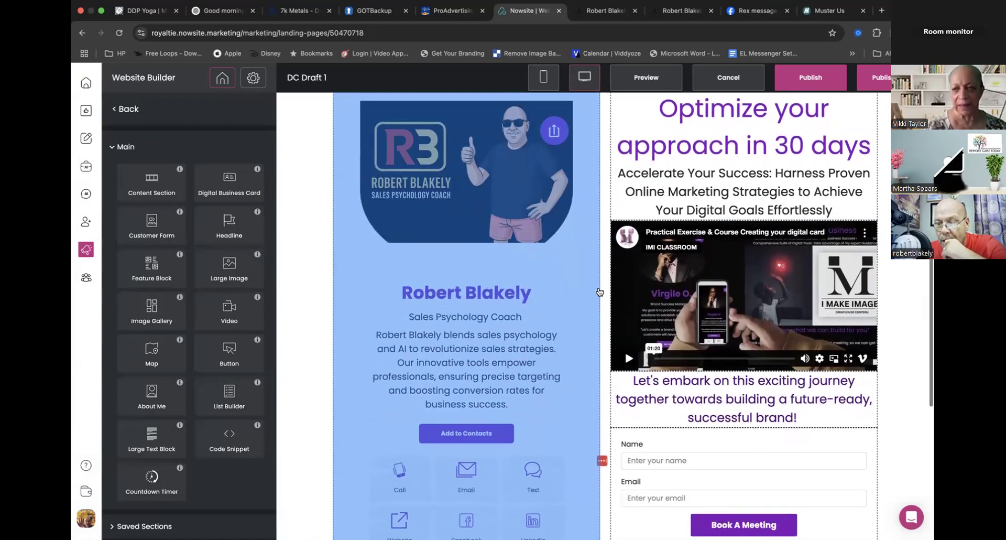
pyautogui.scroll(-5, 593, 215)
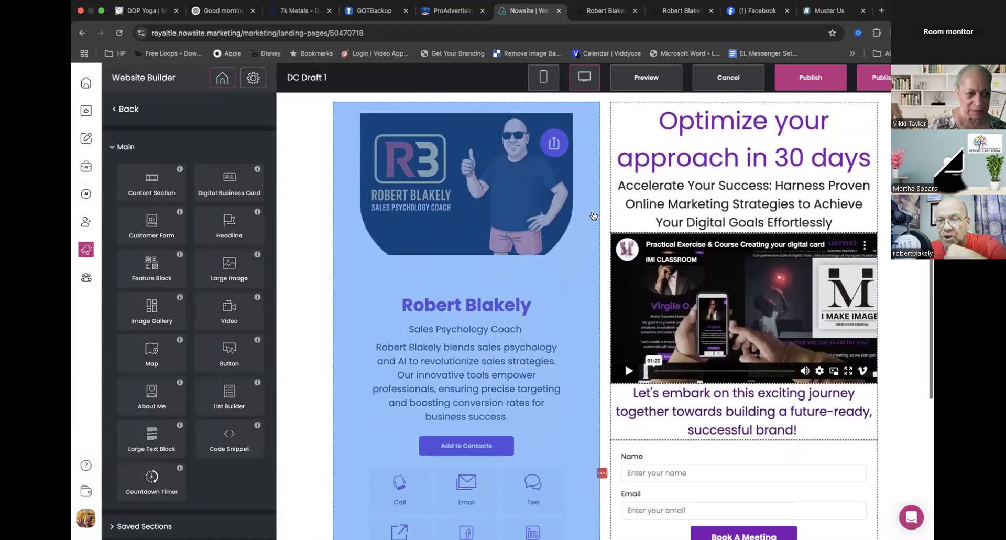
pyautogui.scroll(6, 592, 215)
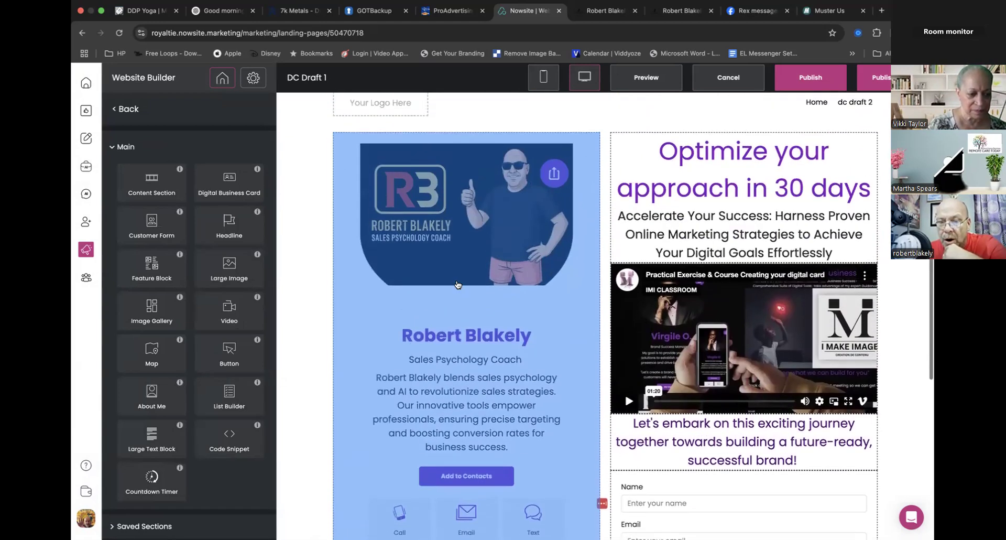
pyautogui.click(457, 288)
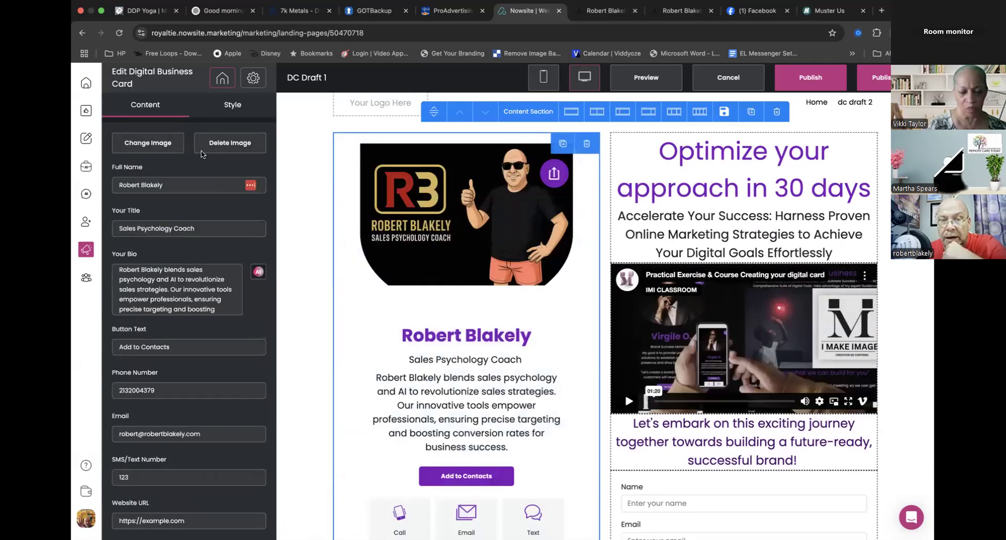
pyautogui.scroll(-2, 195, 367)
pyautogui.scroll(-4, 195, 367)
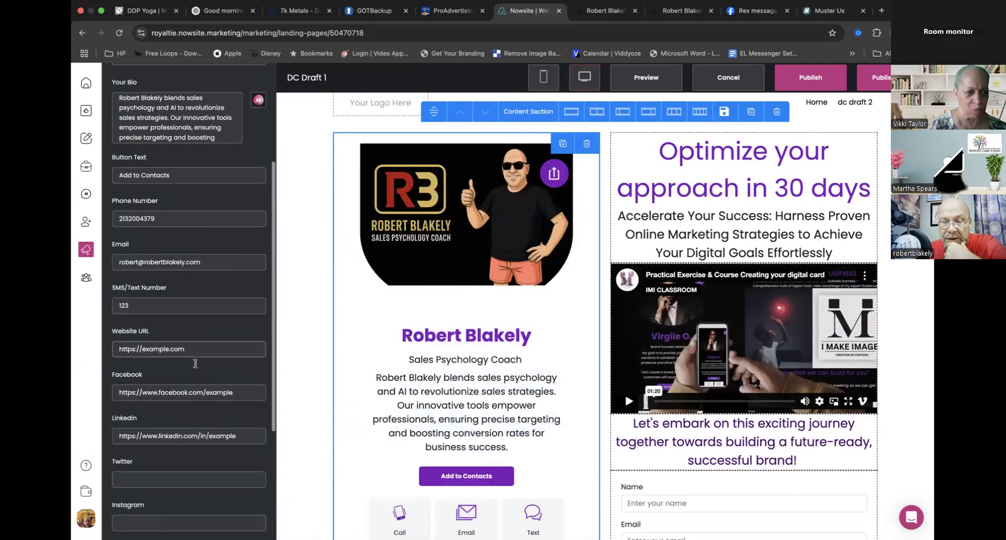
pyautogui.moveTo(189, 338); pyautogui.dragTo(143, 338)
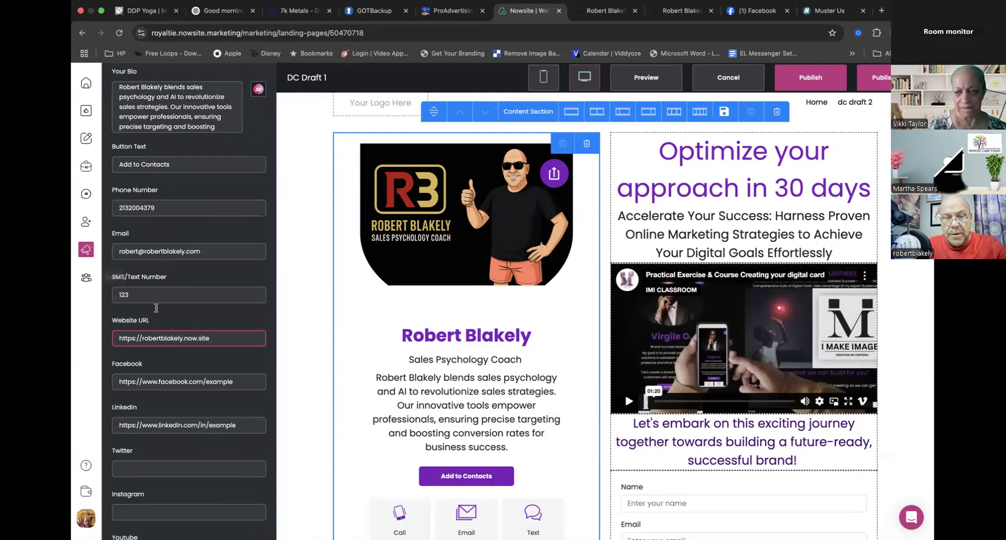
pyautogui.click(230, 357)
# - Clear the placeholder SMS/Text Number from the Home card to remove its Text contact button
pyautogui.scroll(-5, 383, 352)
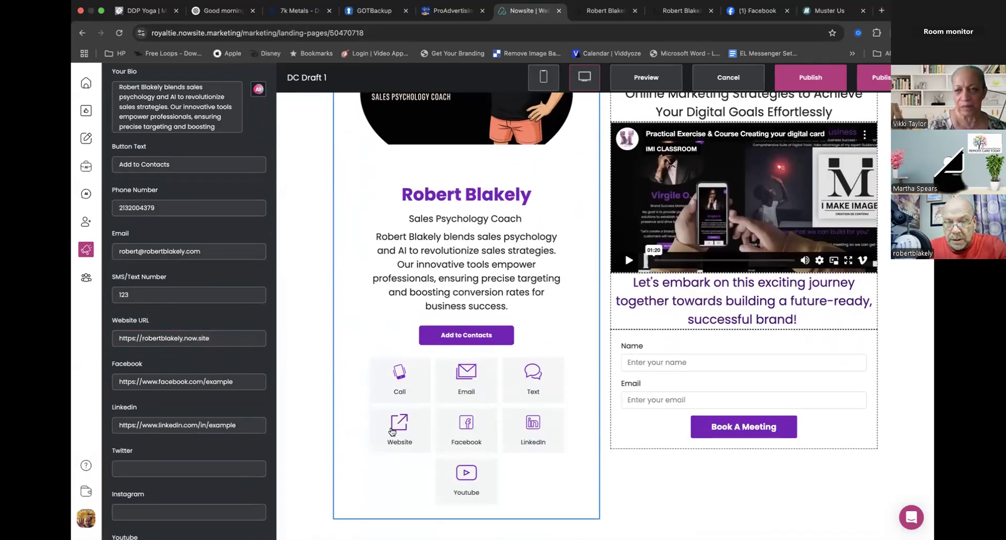
pyautogui.moveTo(141, 293); pyautogui.dragTo(73, 297)
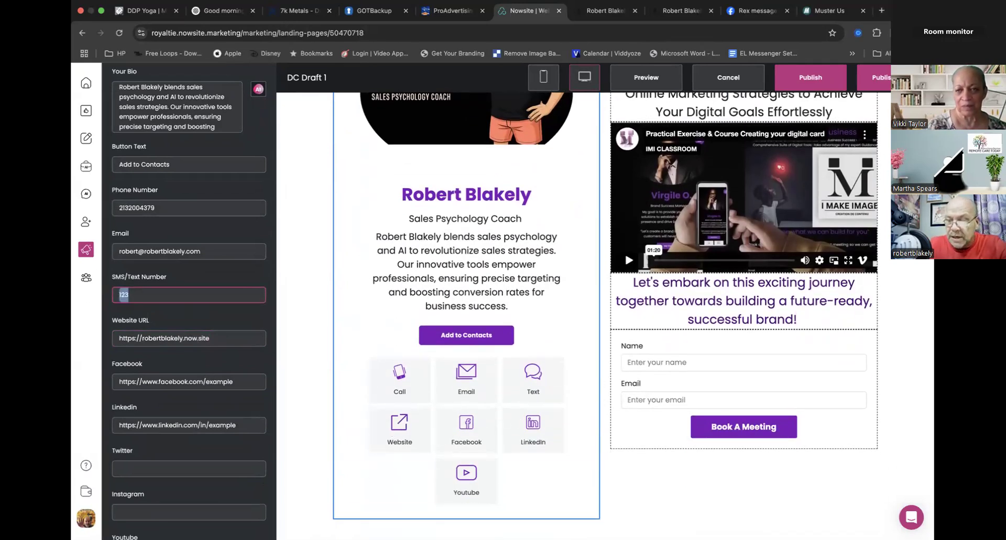
pyautogui.press('BackSpace')
pyautogui.click(198, 230)
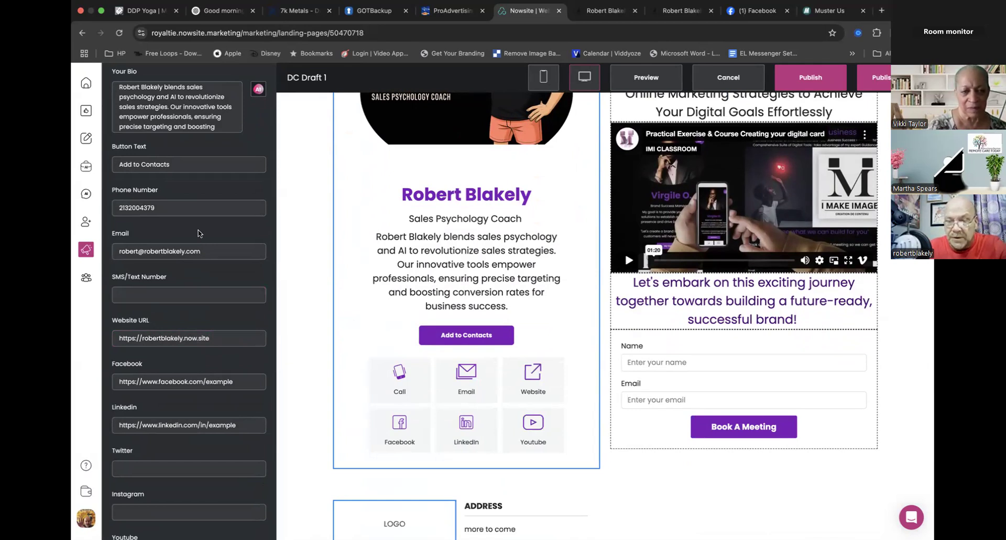
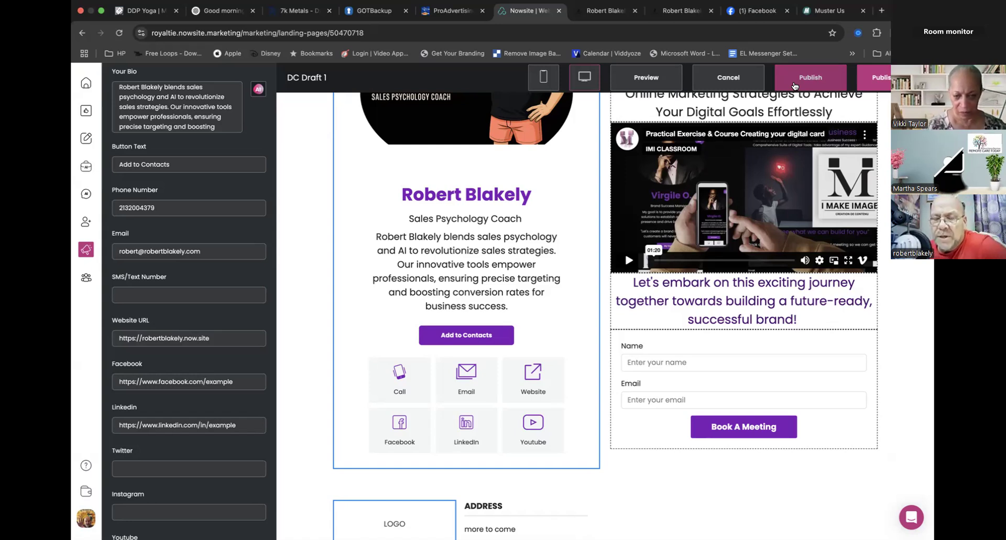
# - Dismiss the unsaved-changes notice, confirm the Home card's content edits and return to the website's page list
pyautogui.click(299, 286)
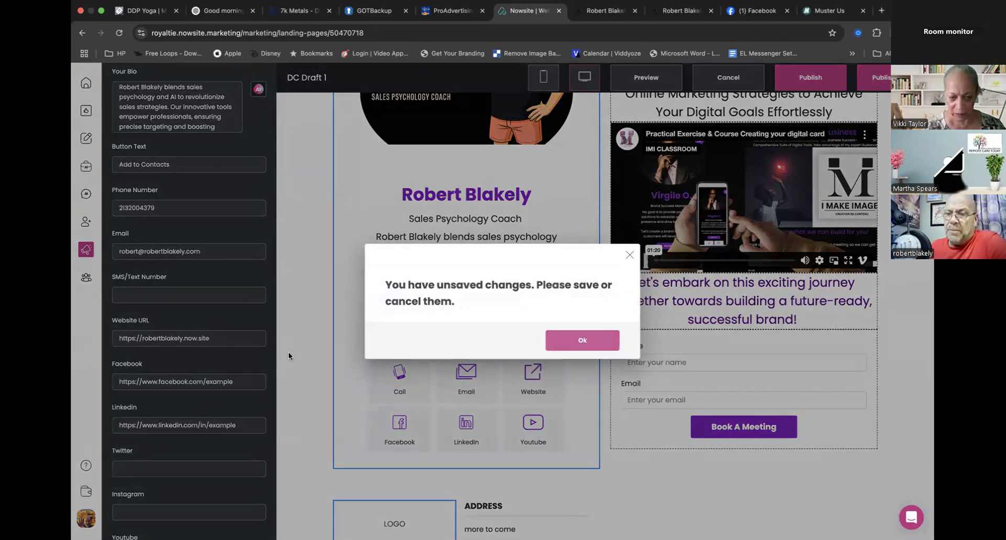
pyautogui.click(580, 340)
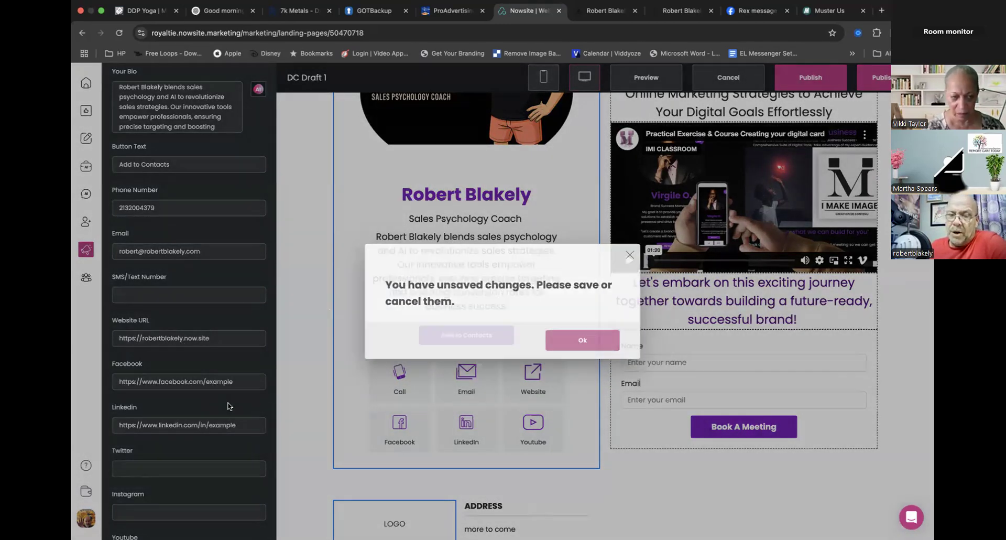
pyautogui.scroll(-4, 228, 406)
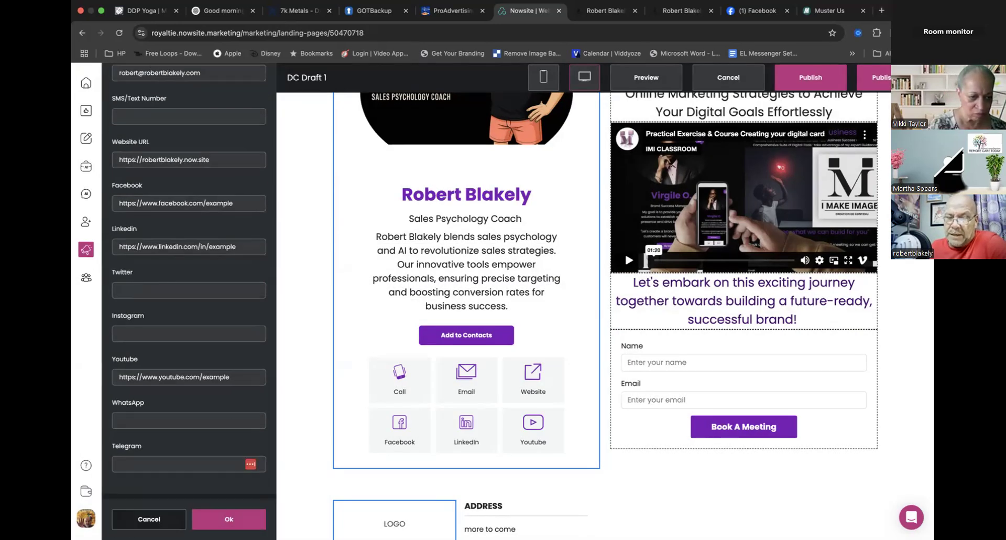
pyautogui.click(229, 520)
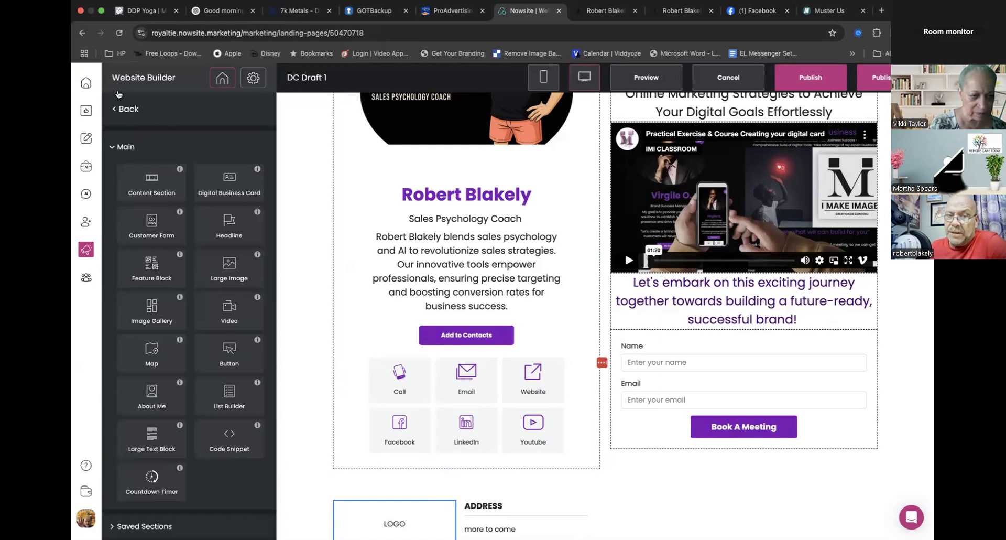
pyautogui.click(122, 109)
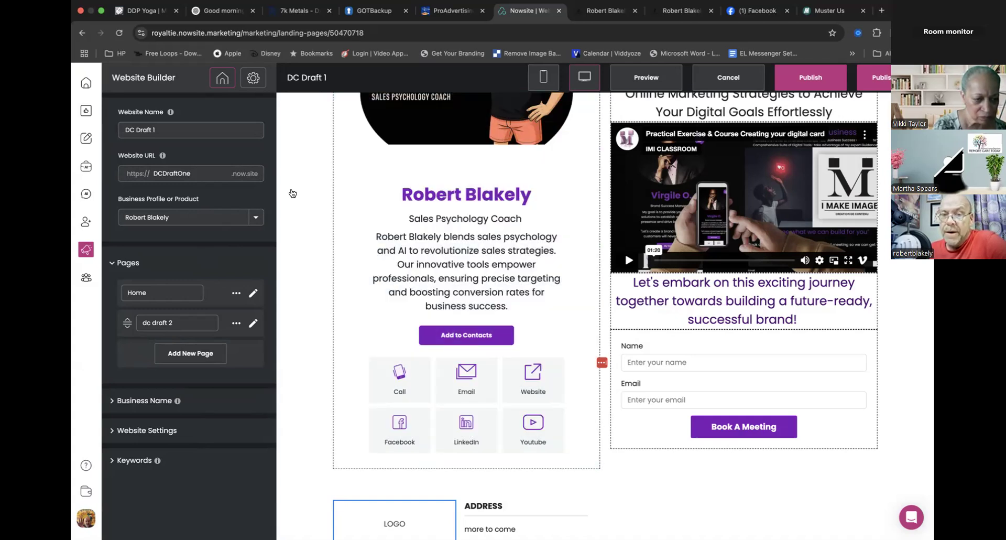
# - Reopen the Home page's digital business card content settings at its social link fields
pyautogui.click(406, 264)
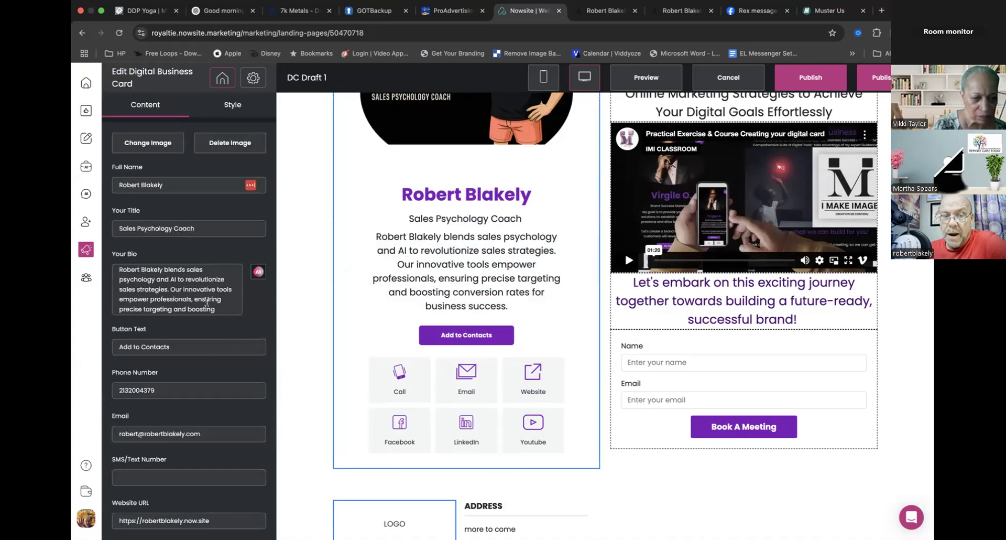
pyautogui.scroll(-2, 206, 302)
pyautogui.scroll(-2, 240, 417)
pyautogui.scroll(-5, 239, 417)
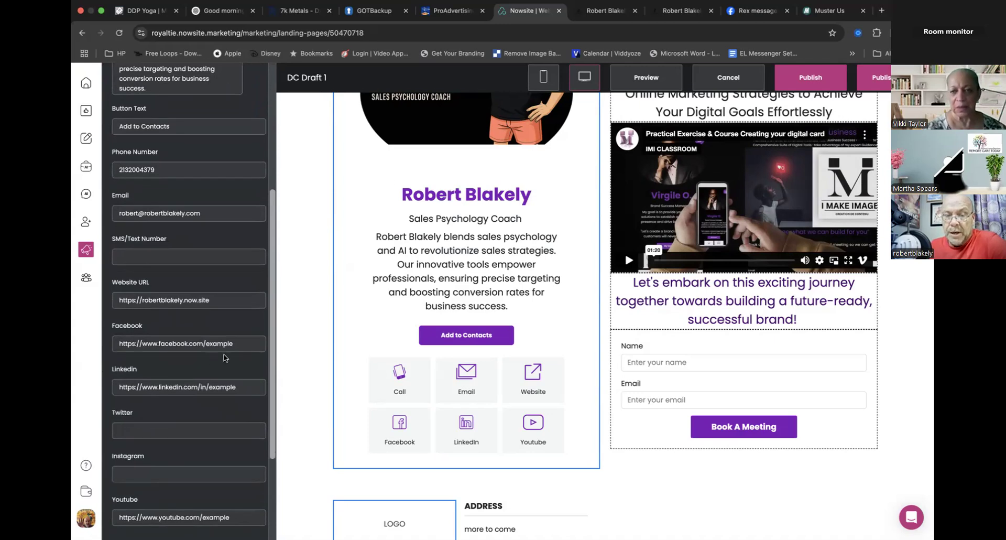
# - Copy the address of the card owner's Facebook profile and replace the example address in the card's Facebook link with it
pyautogui.click(739, 14)
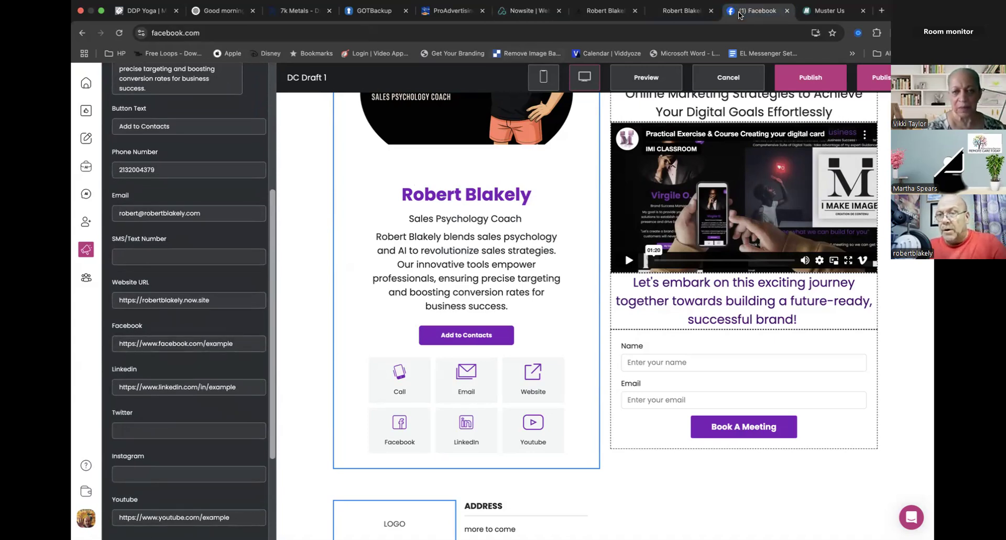
pyautogui.click(112, 106)
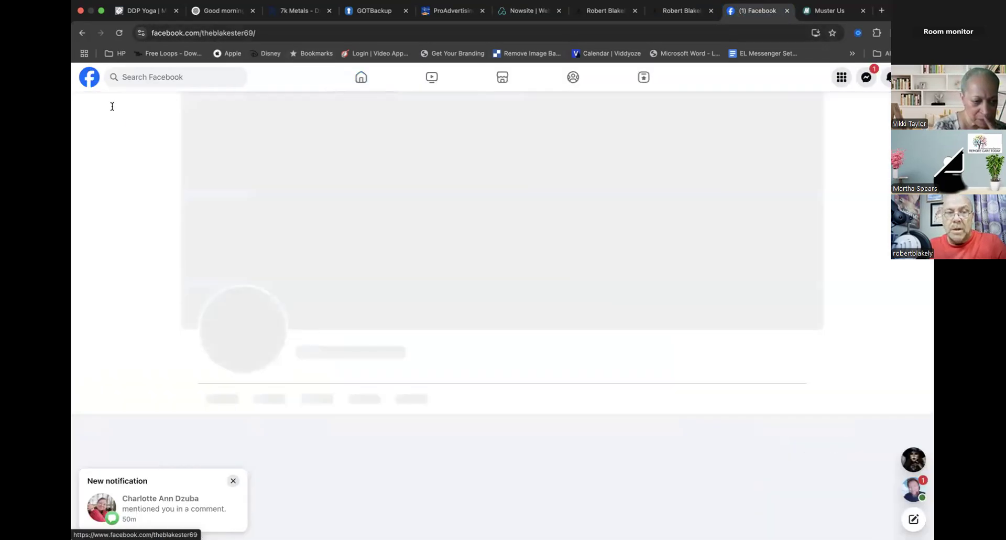
pyautogui.click(224, 39)
pyautogui.hotkey('ctrl', 'c')
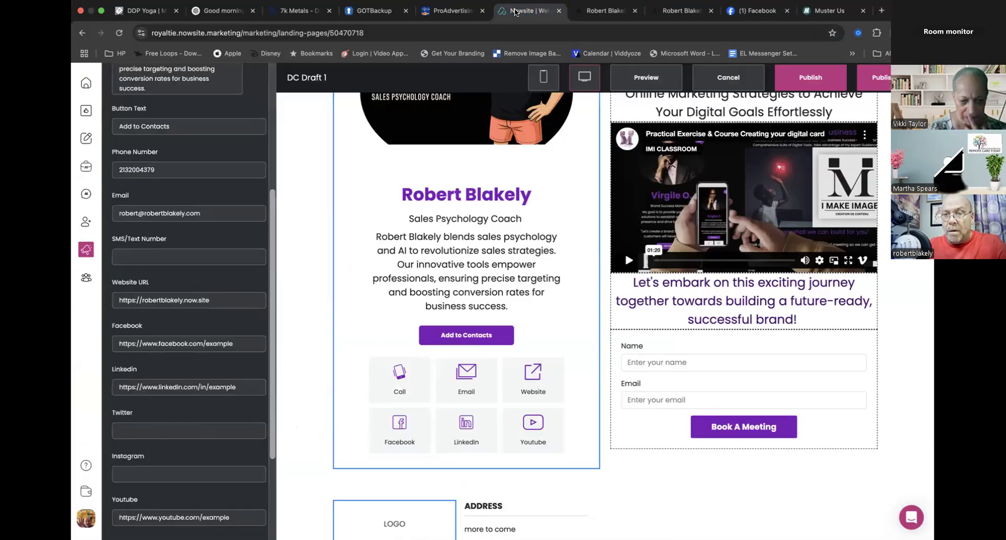
pyautogui.click(526, 10)
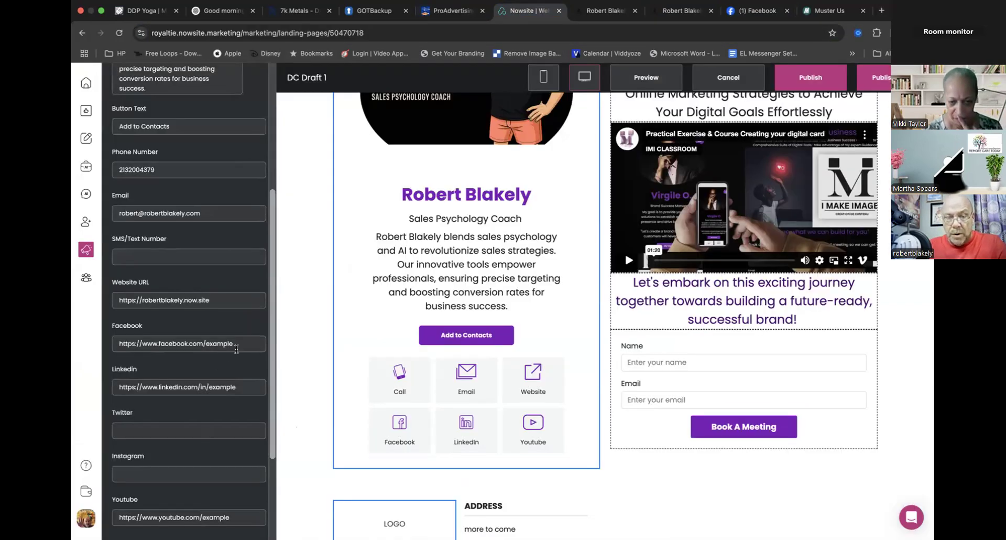
pyautogui.moveTo(234, 343); pyautogui.dragTo(73, 349)
pyautogui.hotkey('ctrl', 'v')
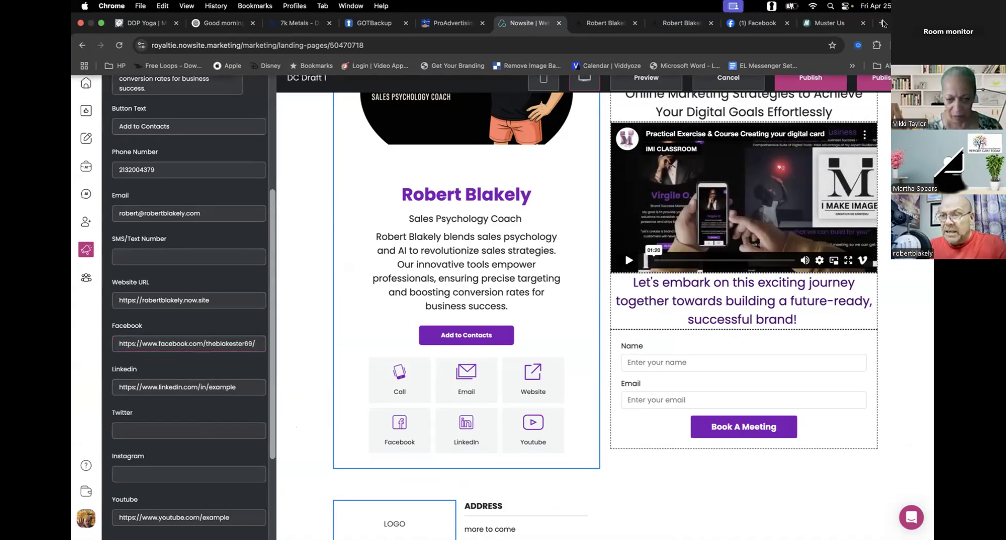
# - Sign in to LinkedIn in a new browser tab and copy the address of the card owner's profile
pyautogui.click(882, 23)
pyautogui.write('lin')
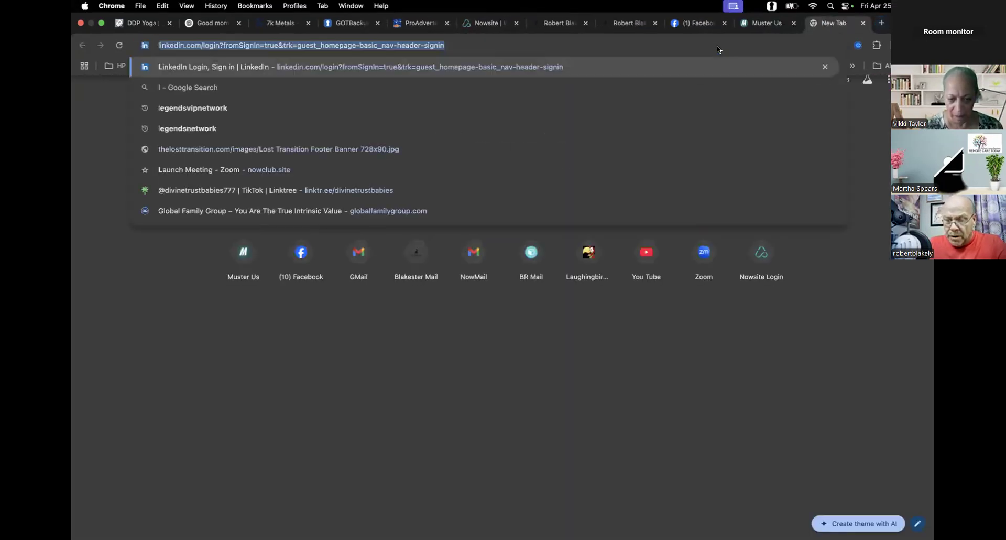
pyautogui.press('Return')
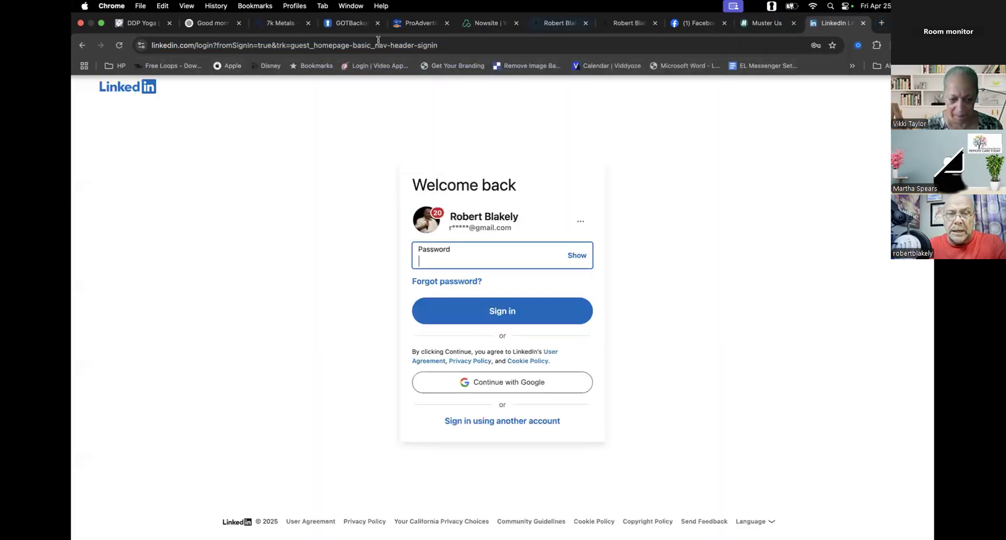
pyautogui.click(496, 312)
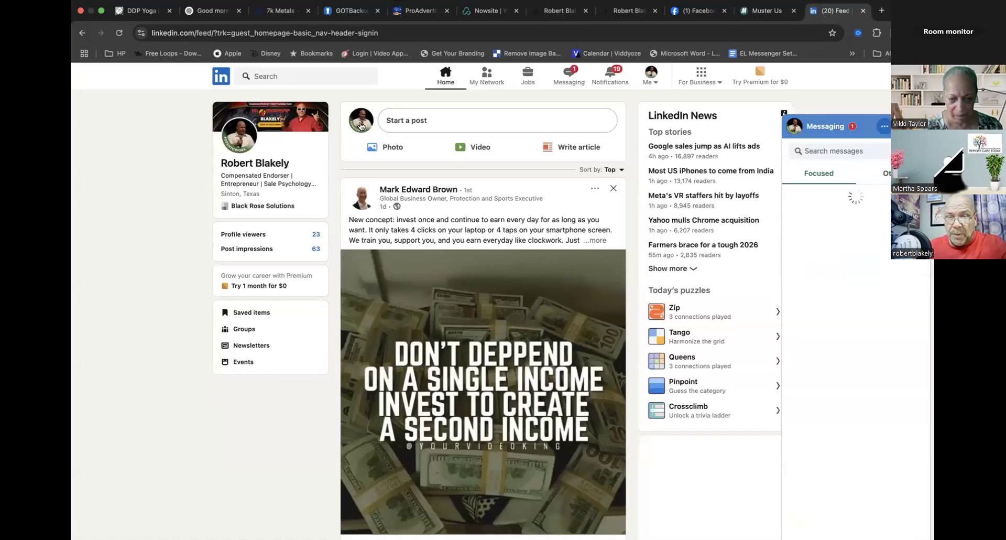
pyautogui.click(360, 125)
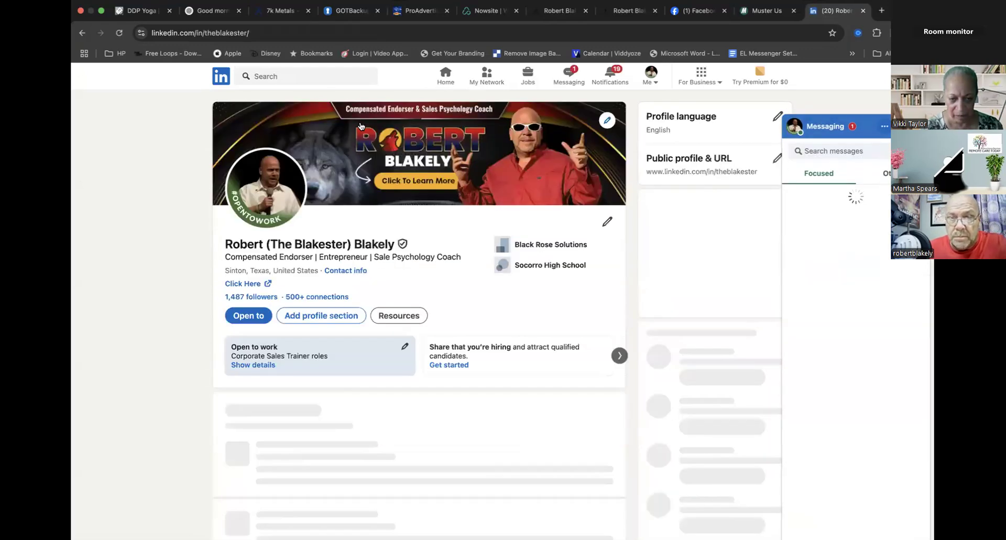
pyautogui.click(203, 34)
pyautogui.press('super+c')
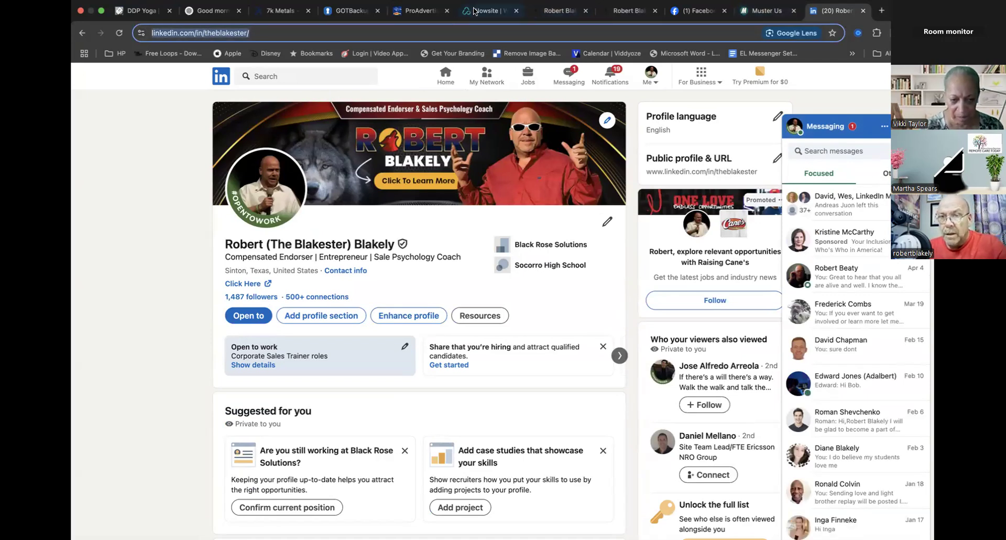
# - Replace the card's example LinkedIn link with the copied profile address and remove the trailing slashes from the LinkedIn and Facebook links
pyautogui.click(474, 10)
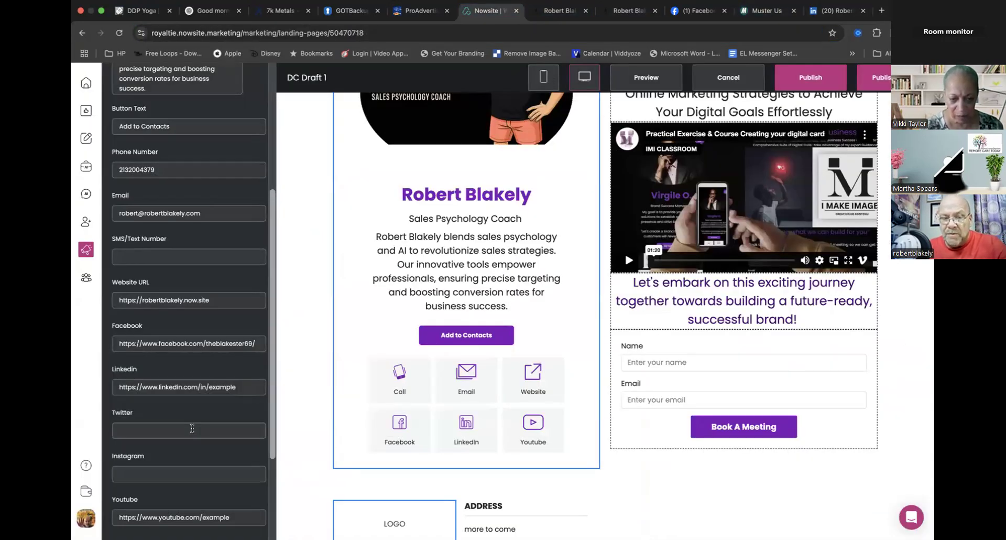
pyautogui.click(192, 428)
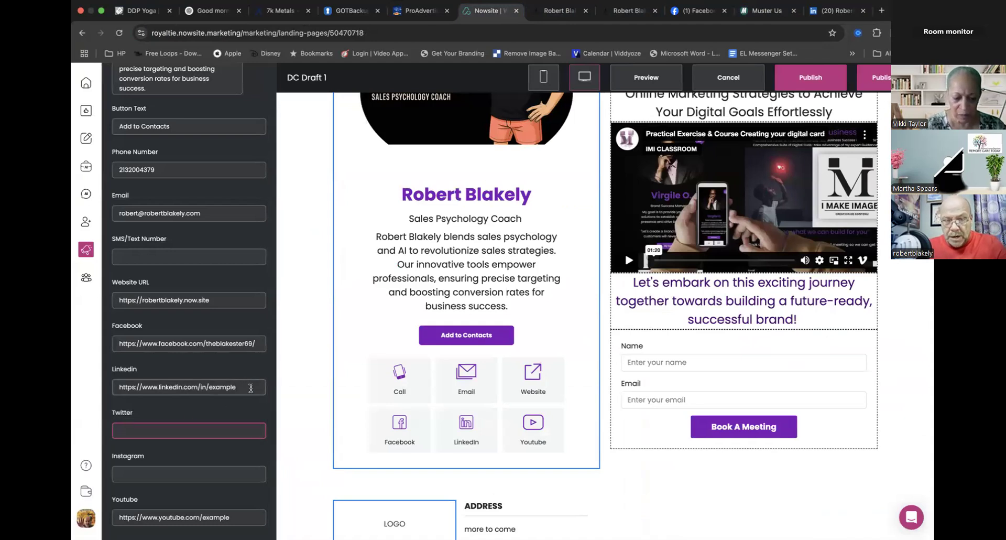
pyautogui.moveTo(250, 387); pyautogui.dragTo(73, 381)
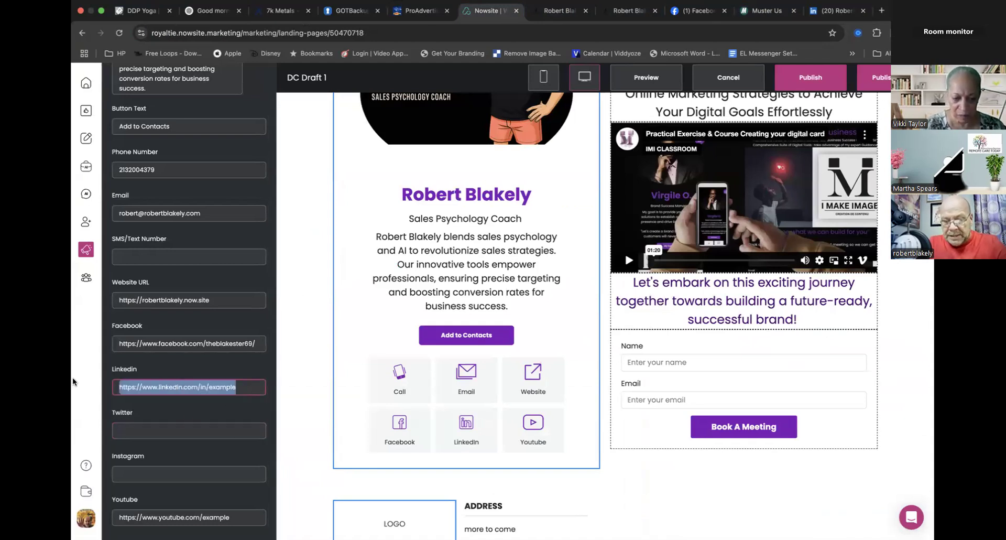
pyautogui.press('super+v')
pyautogui.press('BackSpace')
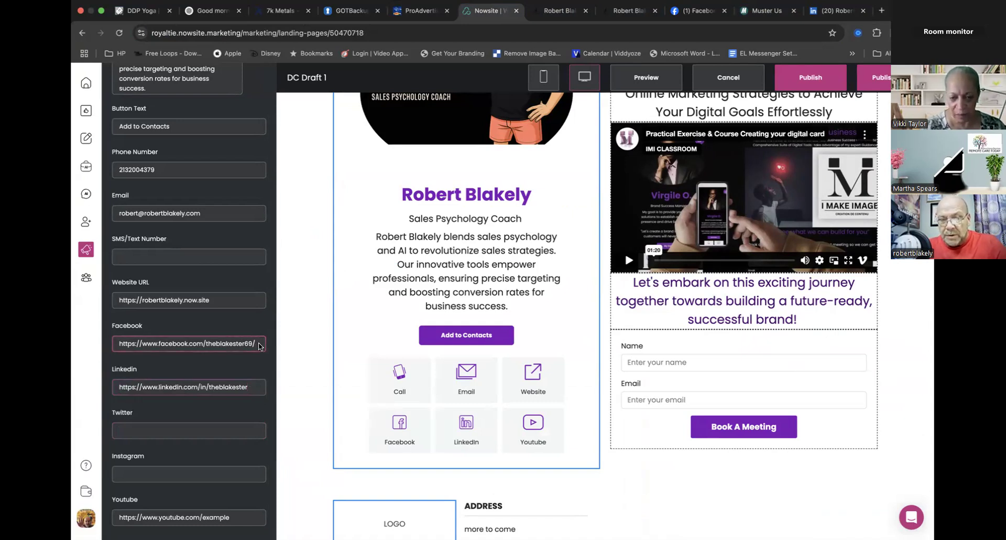
# - Open Twitter in the browser tab that shows the LinkedIn profile
pyautogui.click(182, 432)
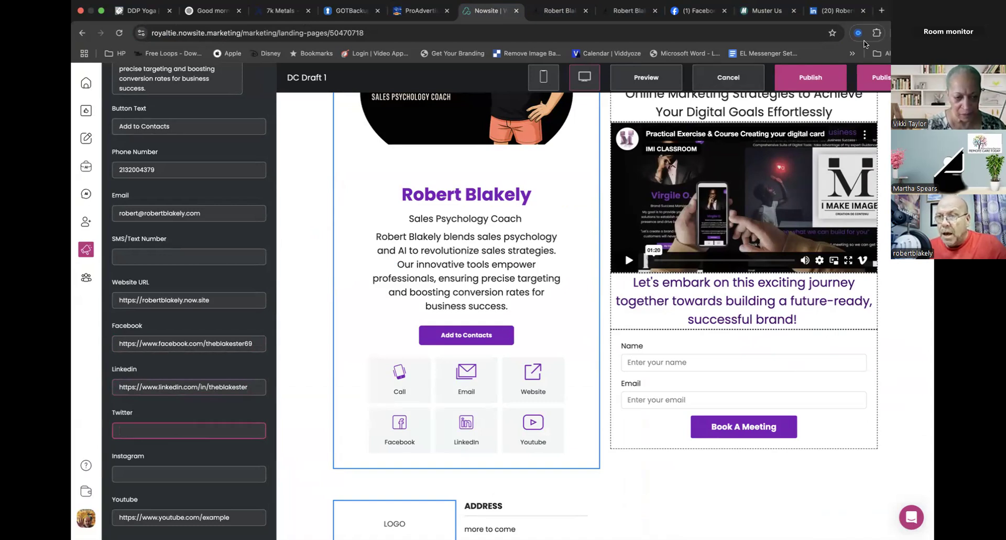
pyautogui.click(836, 11)
pyautogui.click(698, 38)
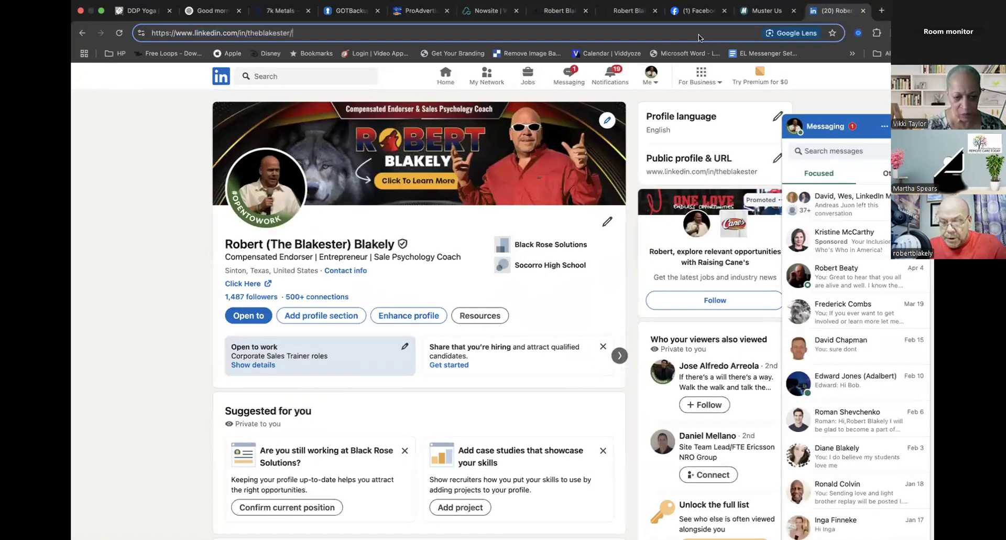
pyautogui.write('tw')
pyautogui.press('BackSpace')
pyautogui.press('BackSpace')
pyautogui.press('BackSpace')
pyautogui.press('BackSpace')
pyautogui.press('BackSpace')
pyautogui.press('BackSpace')
pyautogui.press('BackSpace')
pyautogui.press('BackSpace')
pyautogui.press('BackSpace')
pyautogui.press('BackSpace')
pyautogui.press('BackSpace')
pyautogui.press('BackSpace')
pyautogui.press('BackSpace')
pyautogui.press('BackSpace')
pyautogui.press('BackSpace')
pyautogui.press('BackSpace')
pyautogui.press('BackSpace')
pyautogui.press('BackSpace')
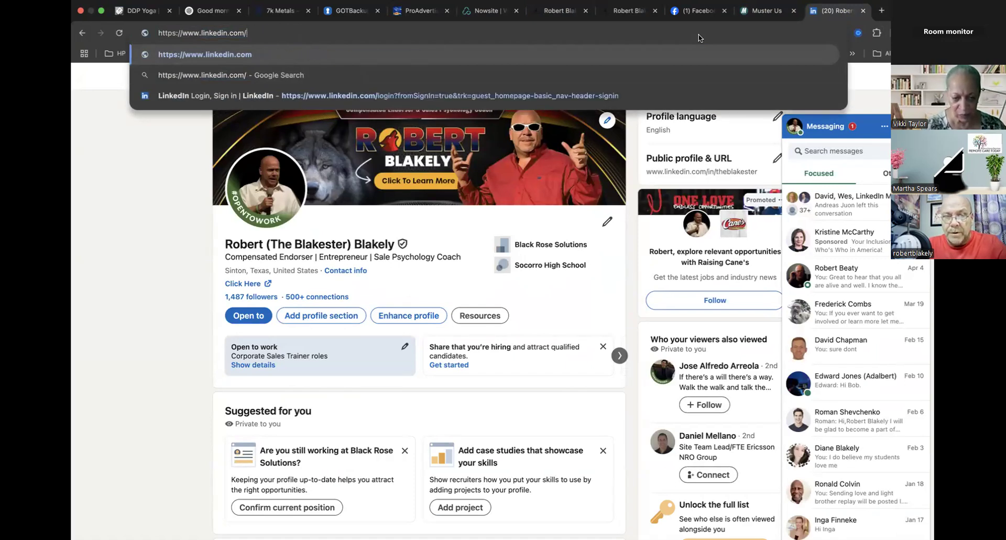
pyautogui.press('BackSpace')
pyautogui.press('BackSpace')
pyautogui.press('BackSpace')
pyautogui.press('BackSpace')
pyautogui.press('BackSpace')
pyautogui.press('BackSpace')
pyautogui.press('BackSpace')
pyautogui.press('BackSpace')
pyautogui.press('BackSpace')
pyautogui.press('BackSpace')
pyautogui.press('BackSpace')
pyautogui.press('BackSpace')
pyautogui.press('BackSpace')
pyautogui.press('BackSpace')
pyautogui.press('BackSpace')
pyautogui.press('BackSpace')
pyautogui.press('BackSpace')
pyautogui.press('BackSpace')
pyautogui.press('BackSpace')
pyautogui.press('BackSpace')
pyautogui.press('BackSpace')
pyautogui.press('BackSpace')
pyautogui.press('BackSpace')
pyautogui.write('twitter')
pyautogui.press('Return')
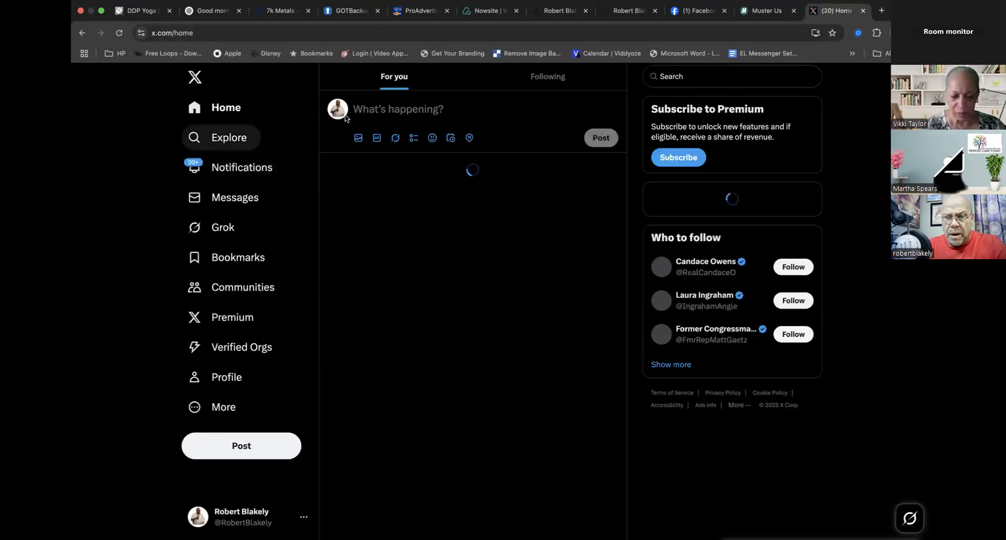
# - Copy the address of the card owner's X profile and paste it into the card's empty Twitter link
pyautogui.click(338, 111)
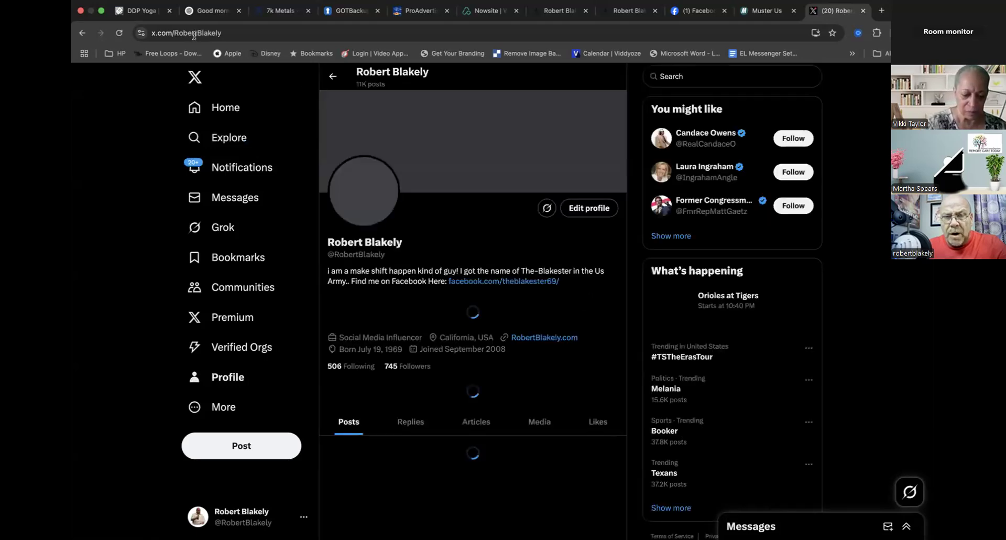
pyautogui.click(194, 34)
pyautogui.press('super+c')
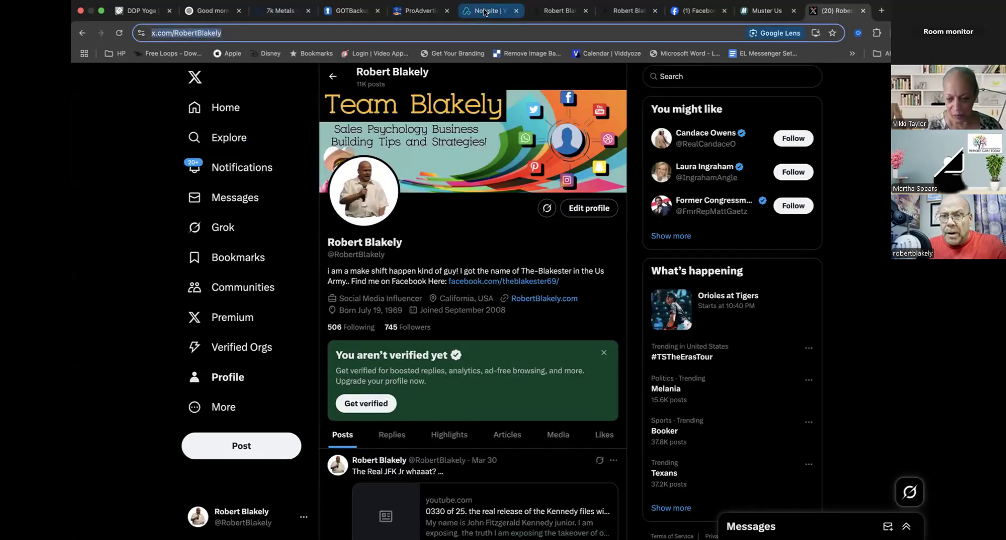
pyautogui.click(484, 11)
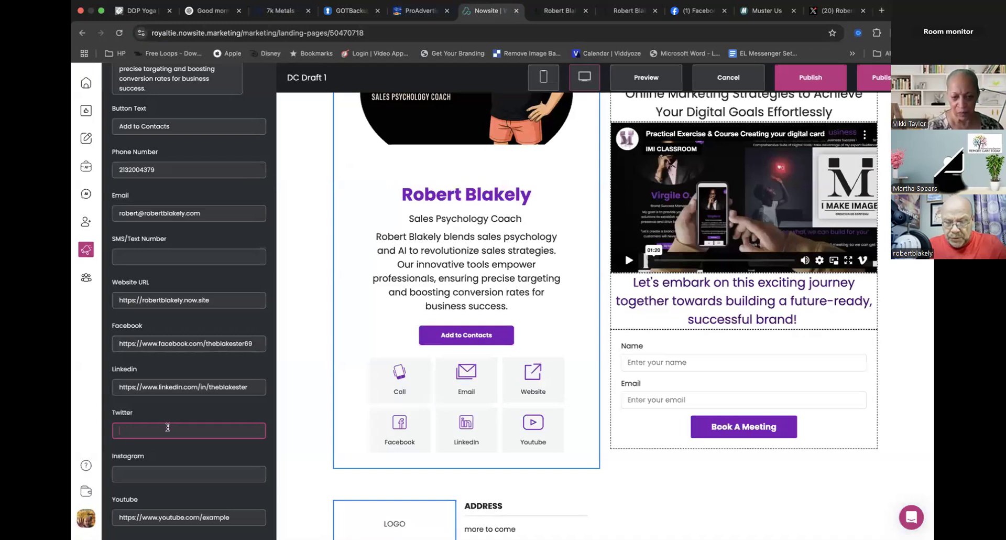
pyautogui.press('super+v')
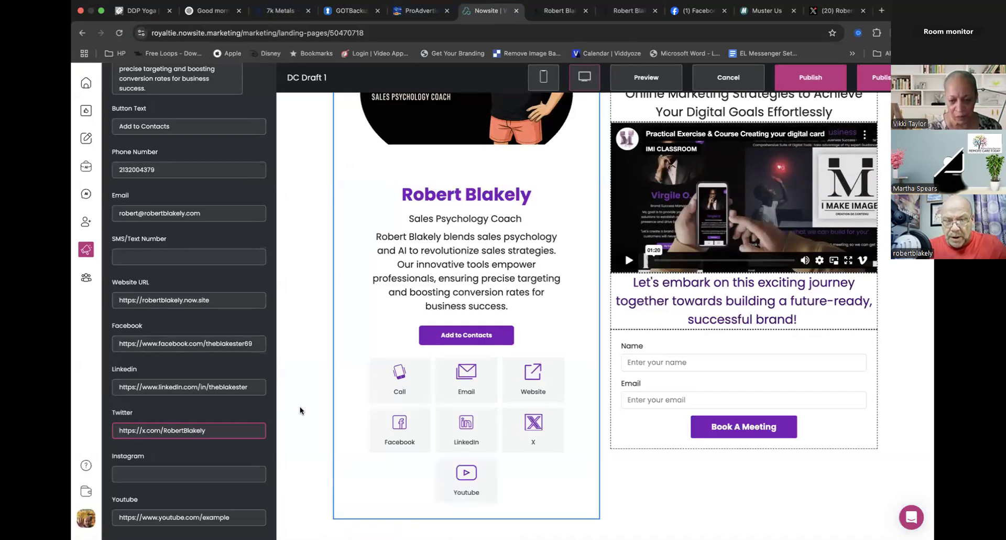
# - Open Instagram in the browser tab that shows the X profile and copy the card owner's profile address for the Instagram link
pyautogui.scroll(-3, 294, 420)
pyautogui.click(220, 473)
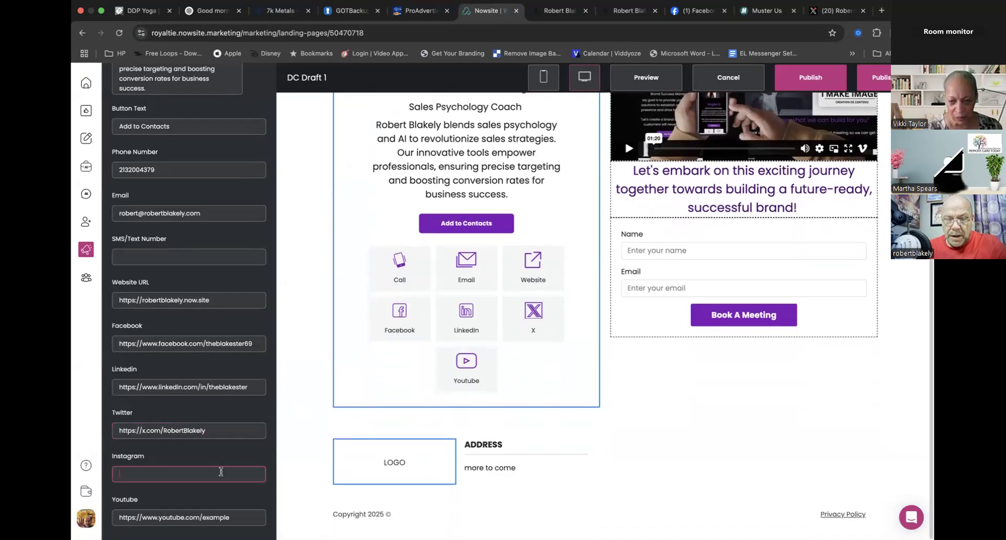
pyautogui.click(844, 11)
pyautogui.click(565, 32)
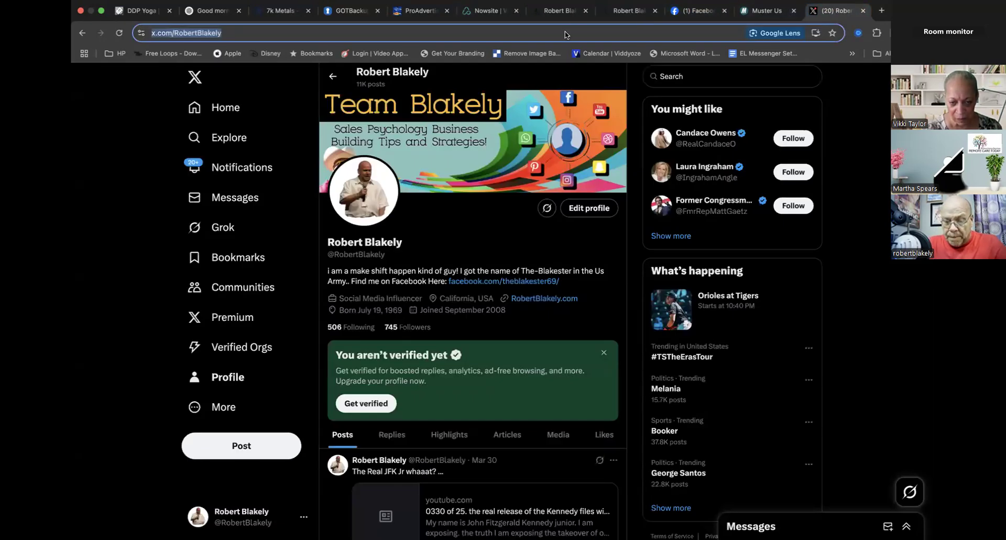
pyautogui.write('instagram')
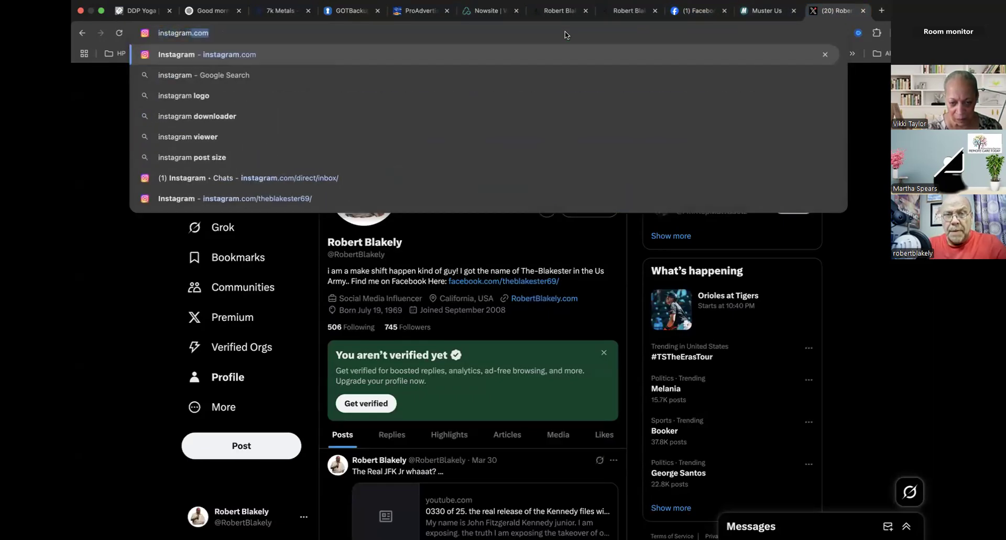
pyautogui.press('Return')
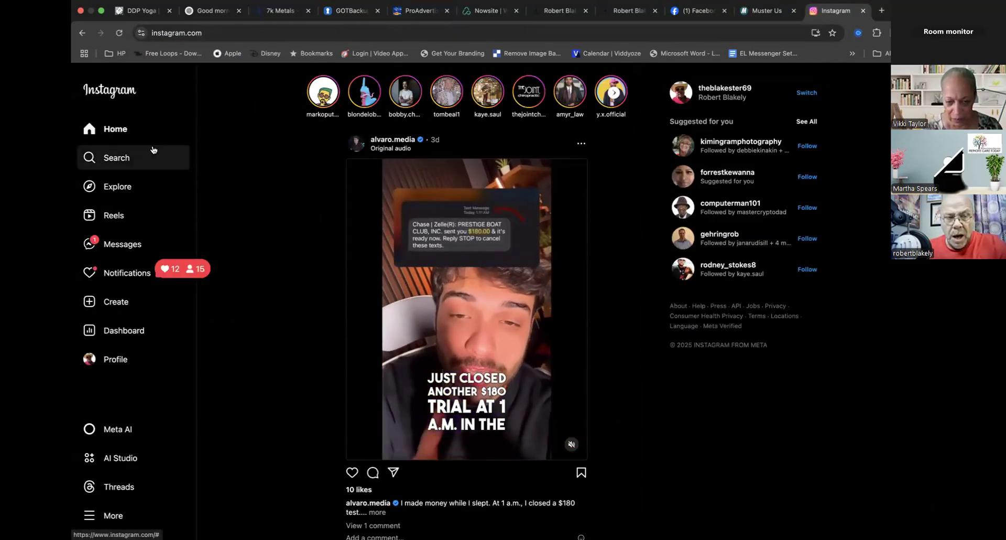
pyautogui.click(105, 356)
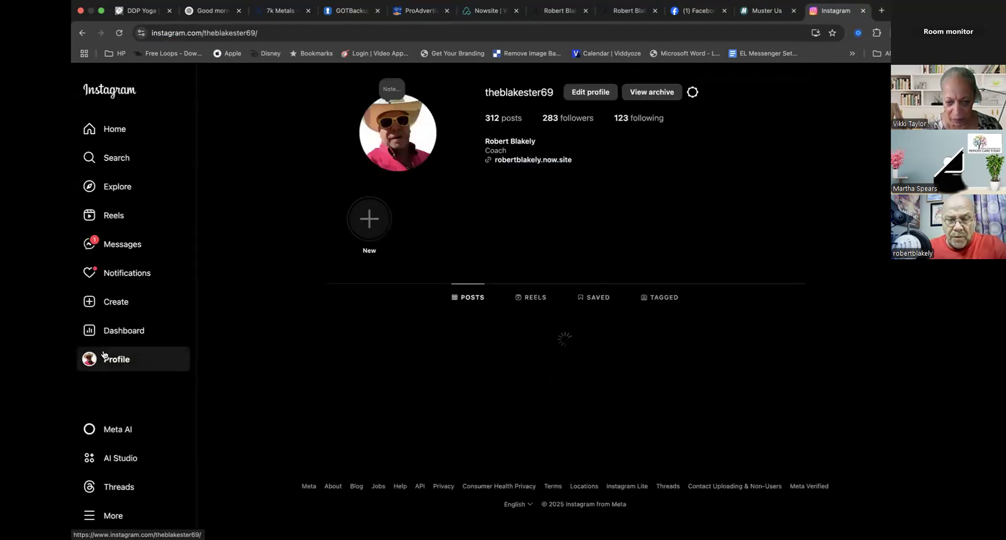
pyautogui.click(241, 33)
pyautogui.press('super+c')
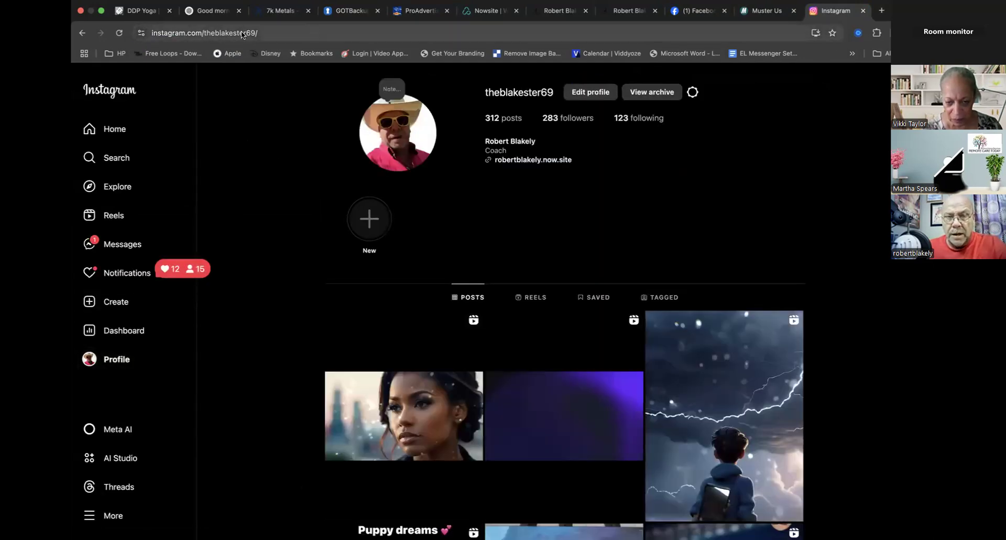
# - Paste the copied Instagram profile address into the card's empty Instagram link
pyautogui.click(487, 10)
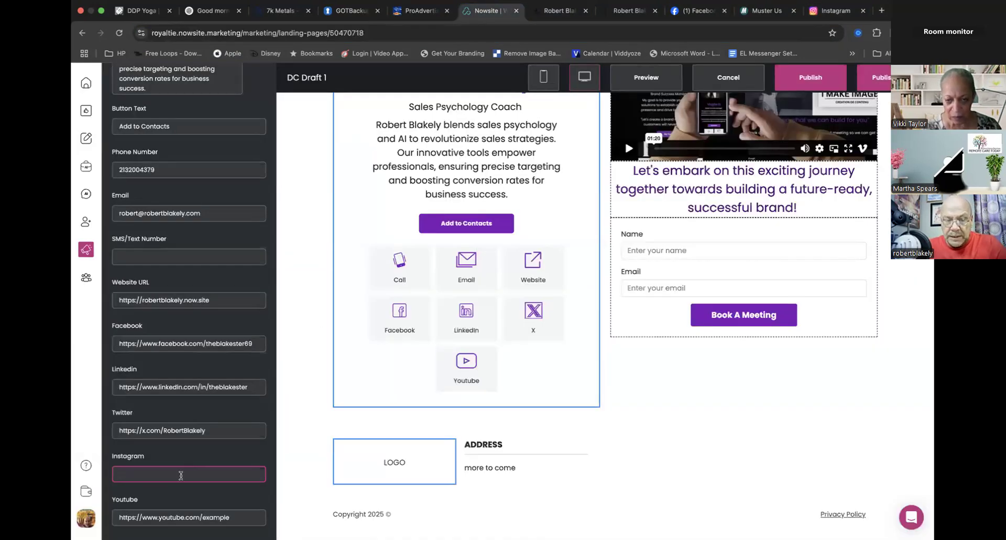
pyautogui.press('super+v')
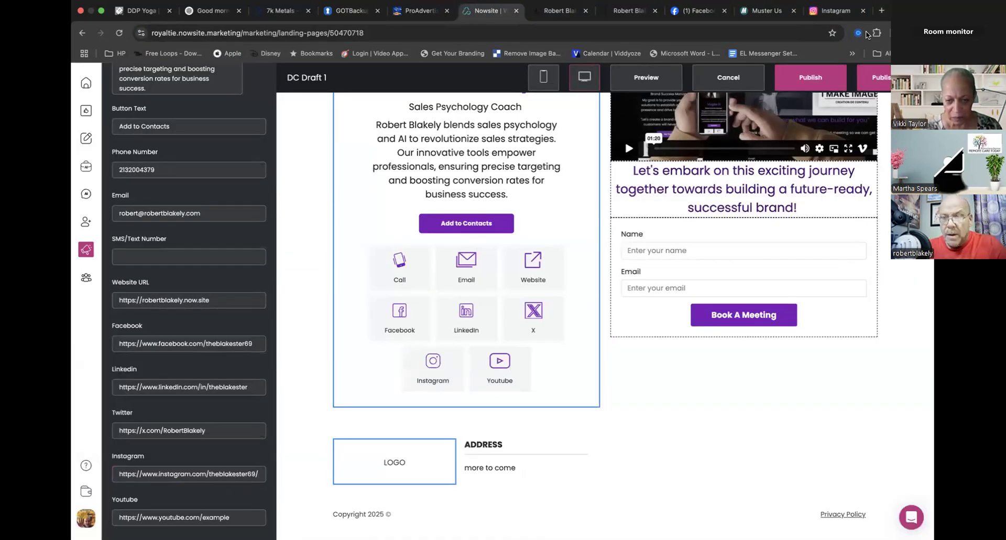
# - Open YouTube in the browser tab that shows the Instagram profile and copy the address of the card owner's channel
pyautogui.click(833, 10)
pyautogui.click(616, 35)
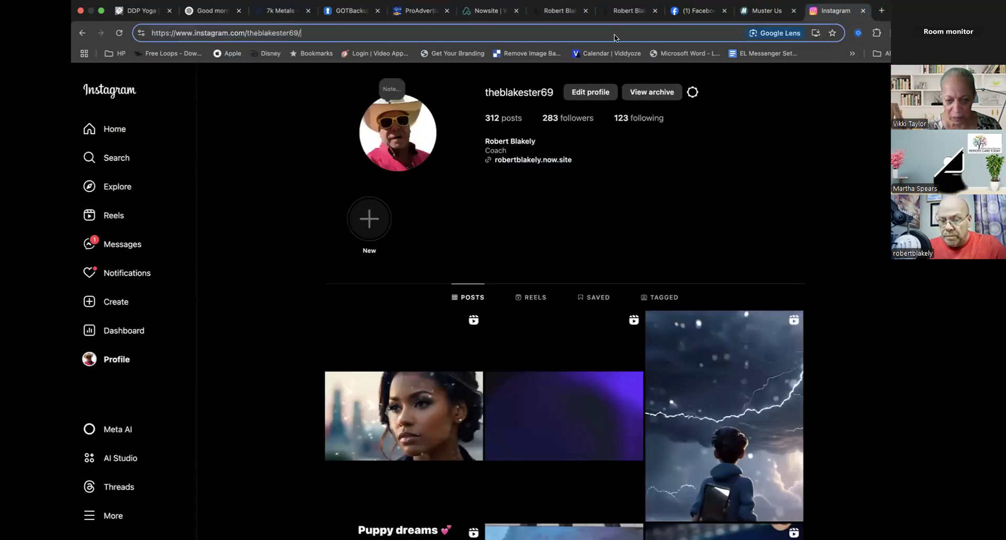
pyautogui.press('super+a')
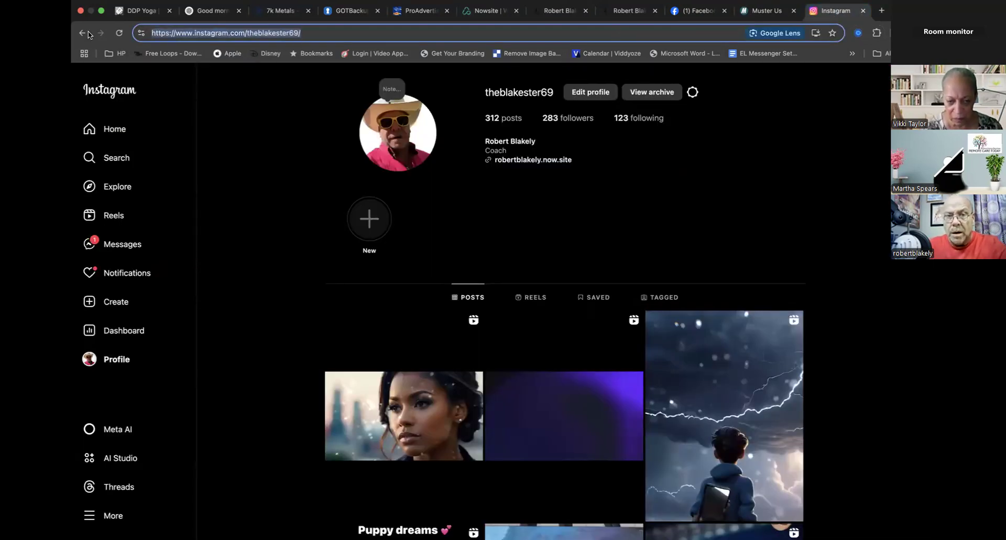
pyautogui.write('youtube')
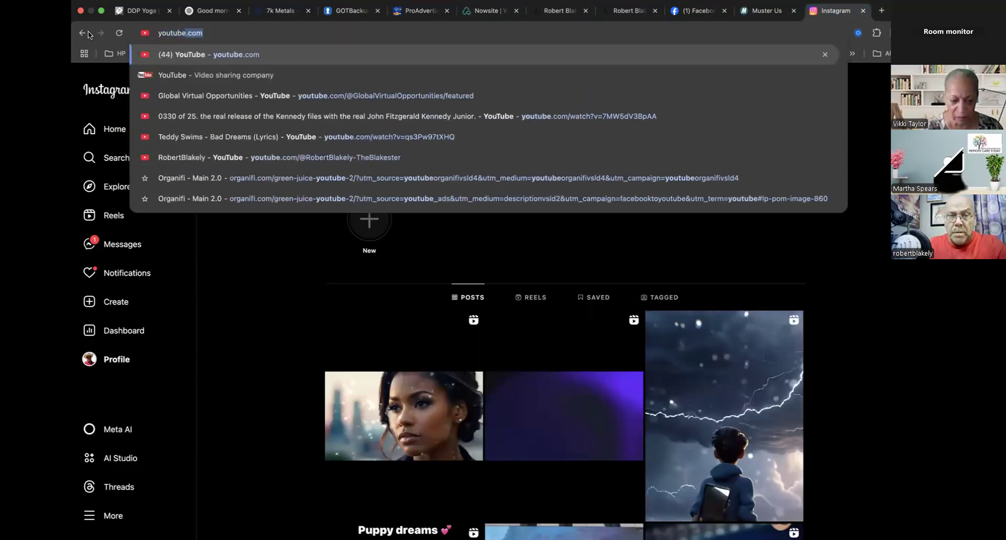
pyautogui.press('Return')
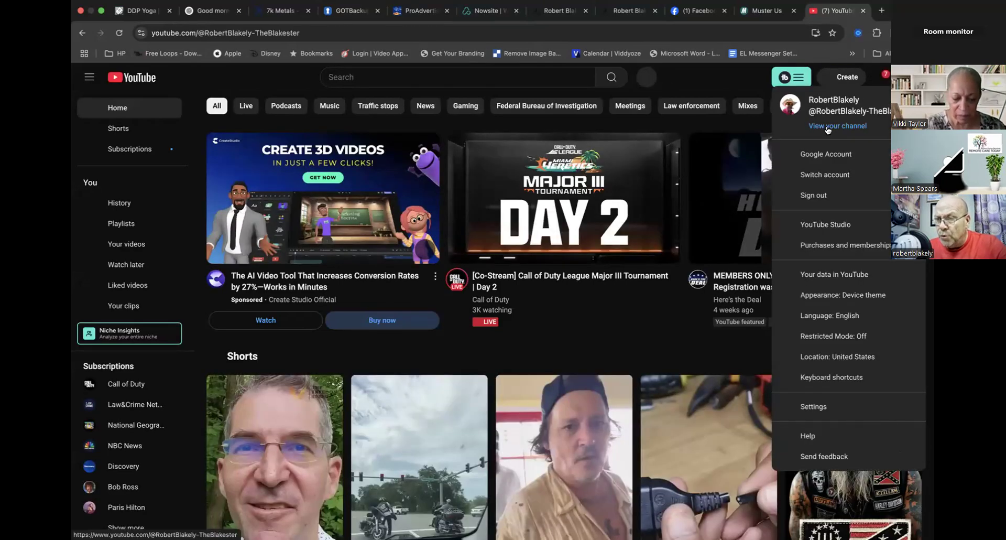
pyautogui.click(838, 126)
pyautogui.click(207, 32)
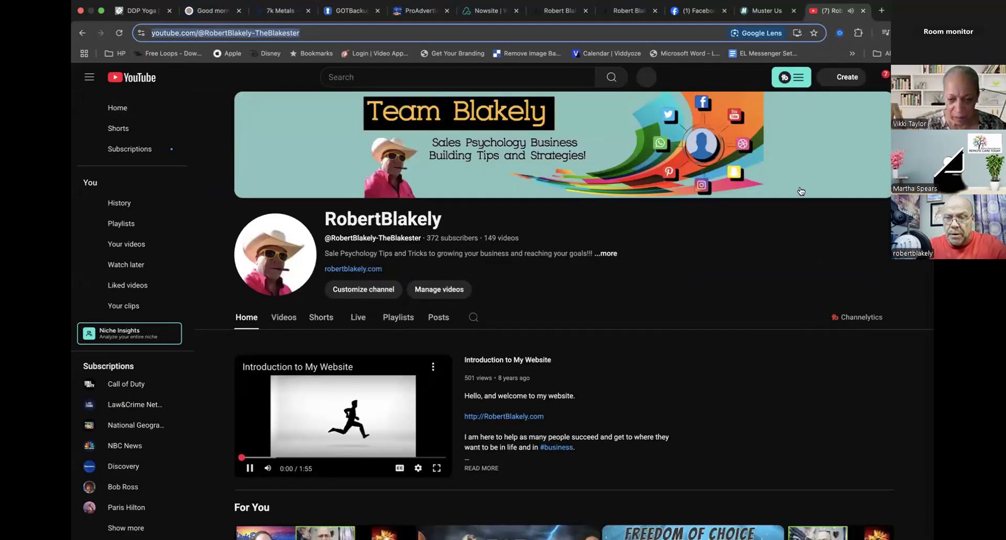
# - Close the YouTube tab and replace the card's example YouTube link with the copied channel address
pyautogui.click(863, 11)
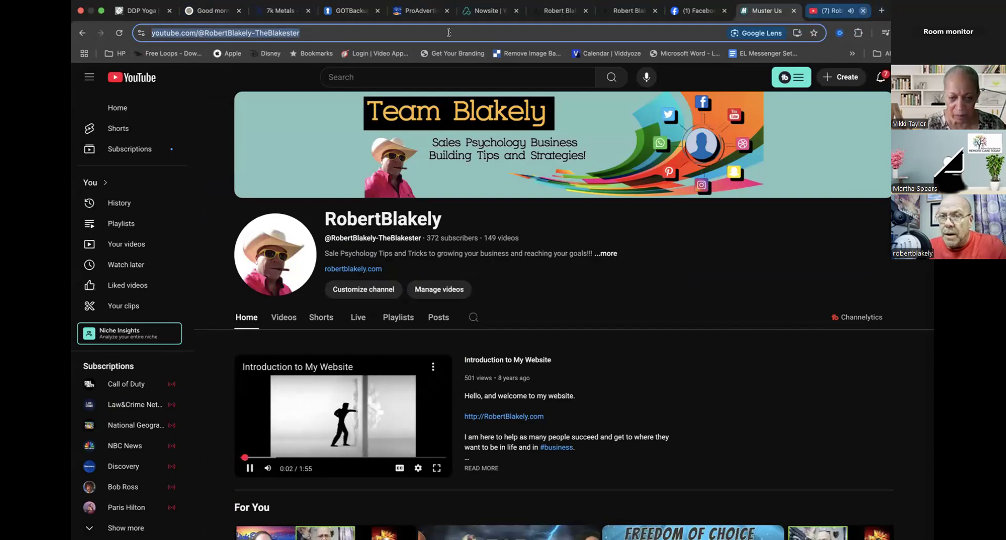
pyautogui.click(527, 11)
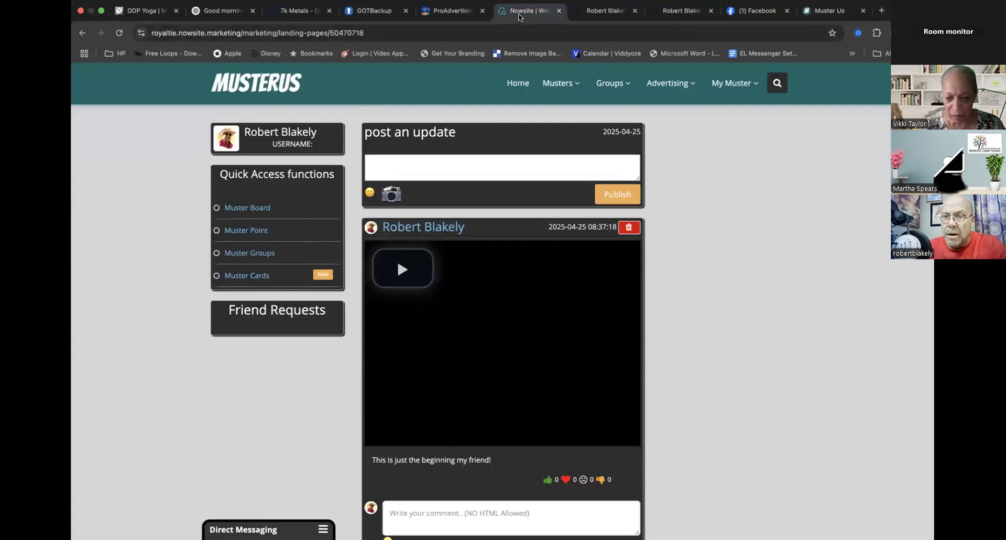
pyautogui.scroll(-5, 196, 498)
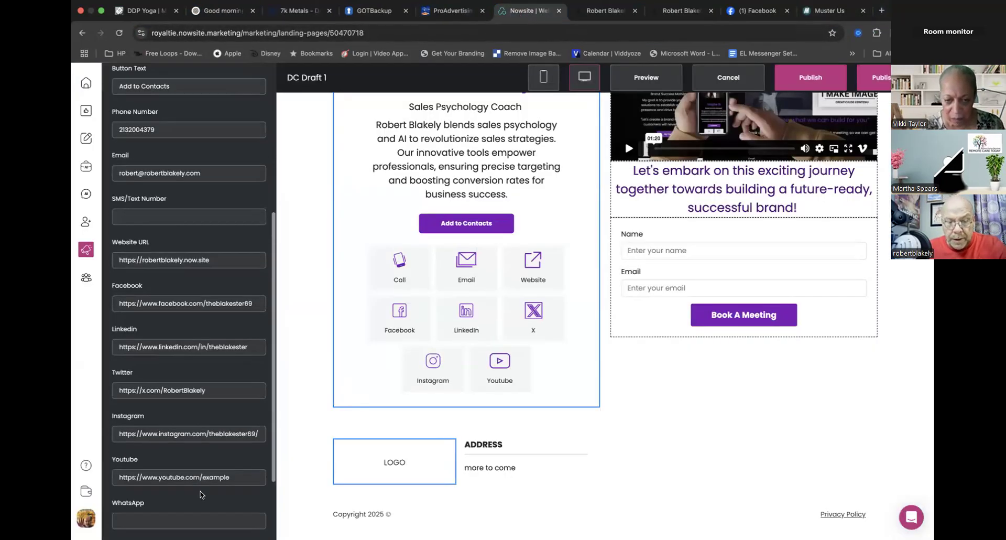
pyautogui.moveTo(240, 380); pyautogui.dragTo(73, 379)
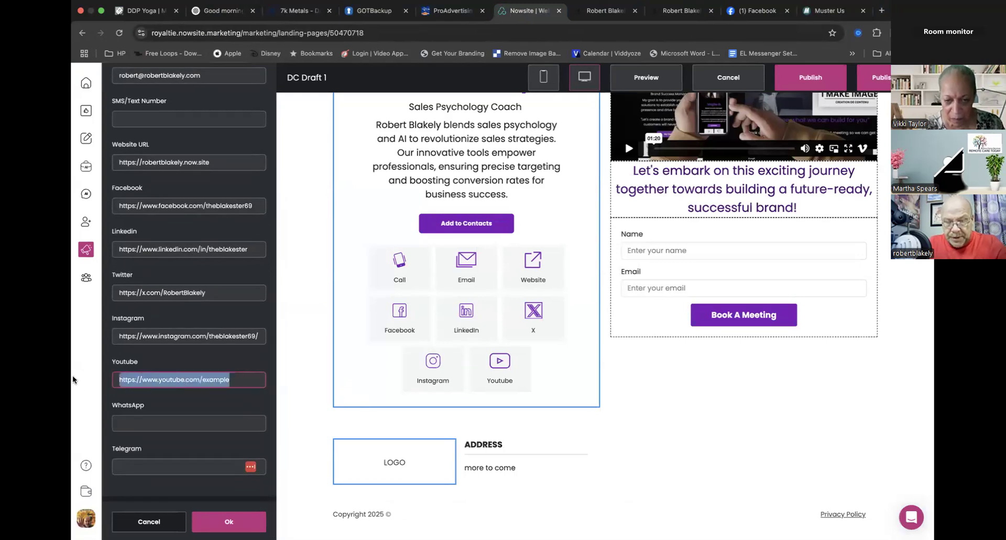
pyautogui.press('super+v')
# - Search the web for Telegram in a new browser tab and open the Telegram Messenger site
pyautogui.click(185, 408)
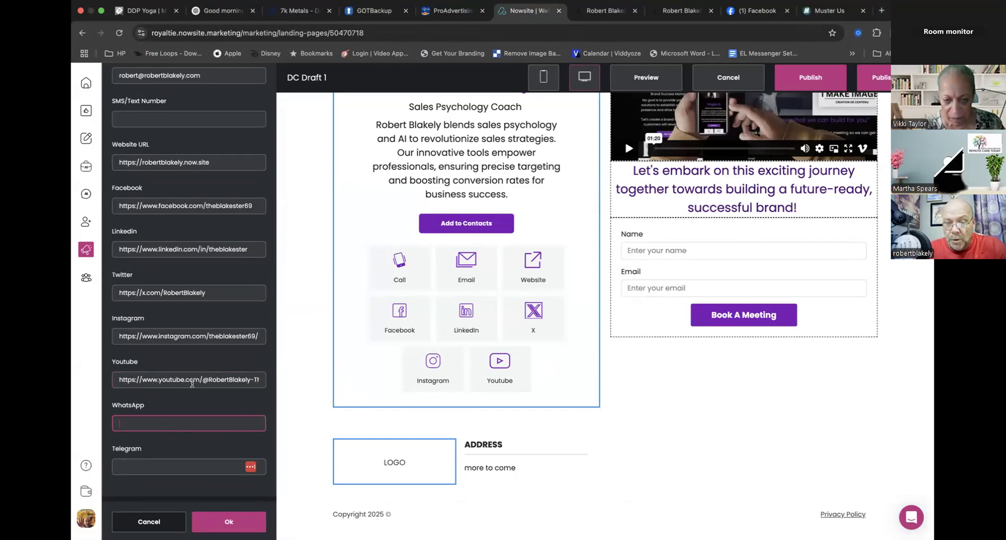
pyautogui.click(176, 446)
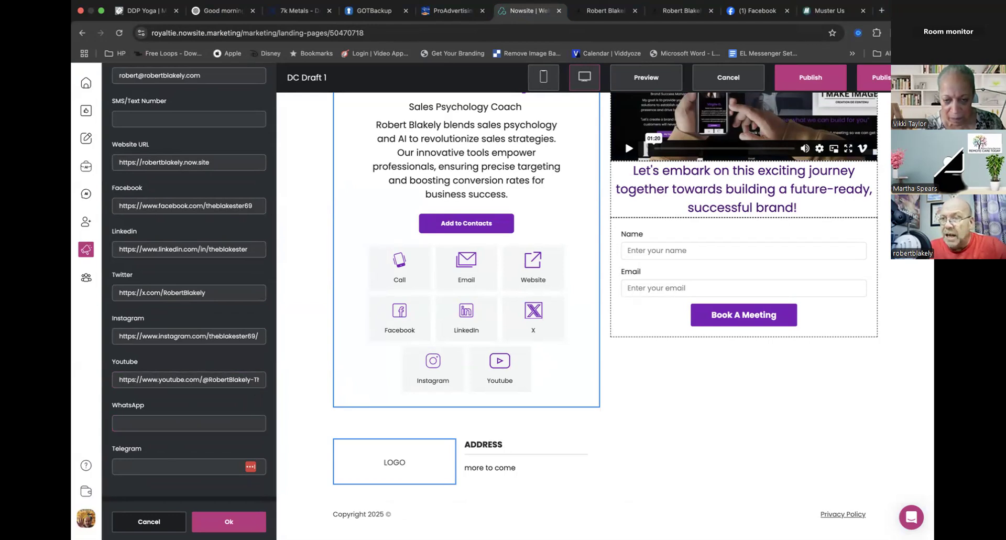
pyautogui.click(881, 11)
pyautogui.write('t')
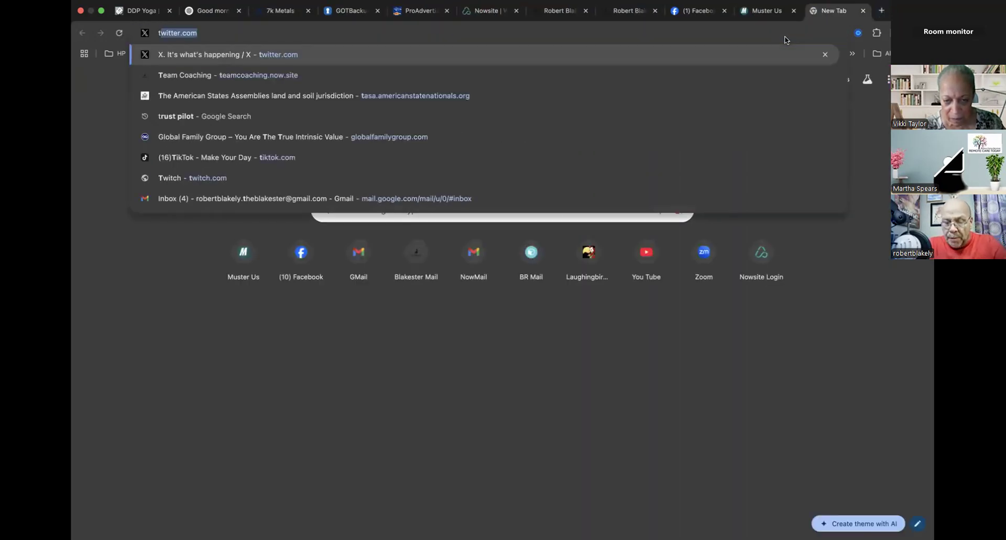
pyautogui.write('ele')
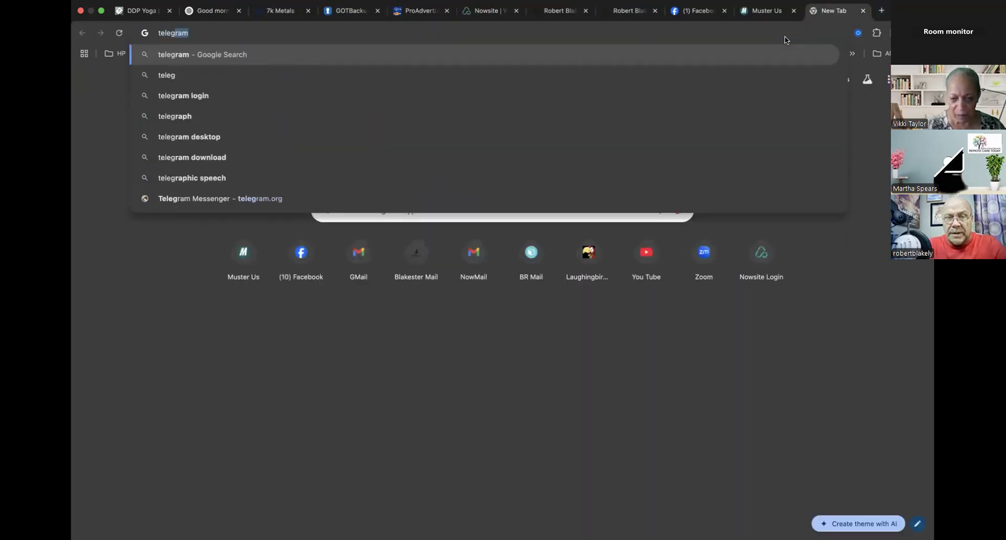
pyautogui.write('g')
pyautogui.press('Return')
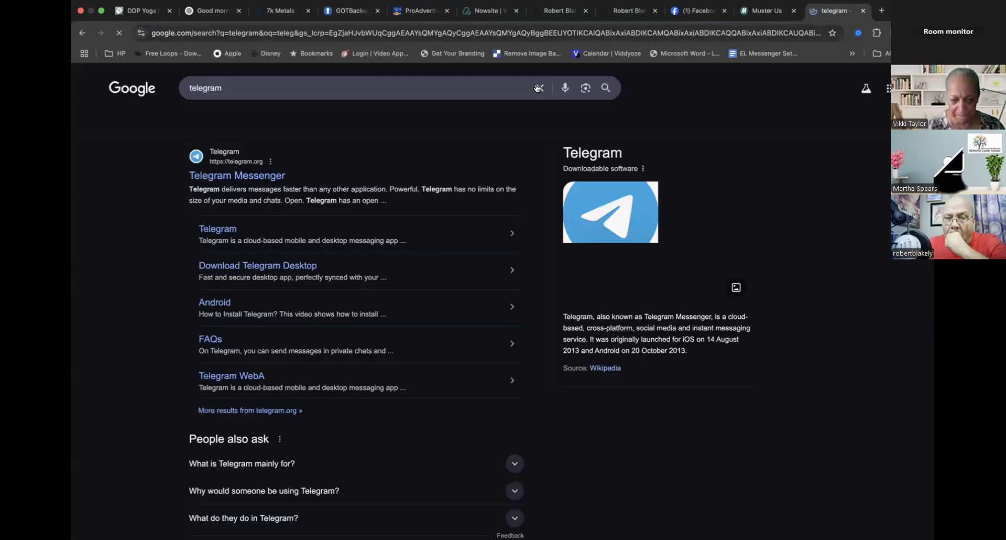
pyautogui.click(270, 175)
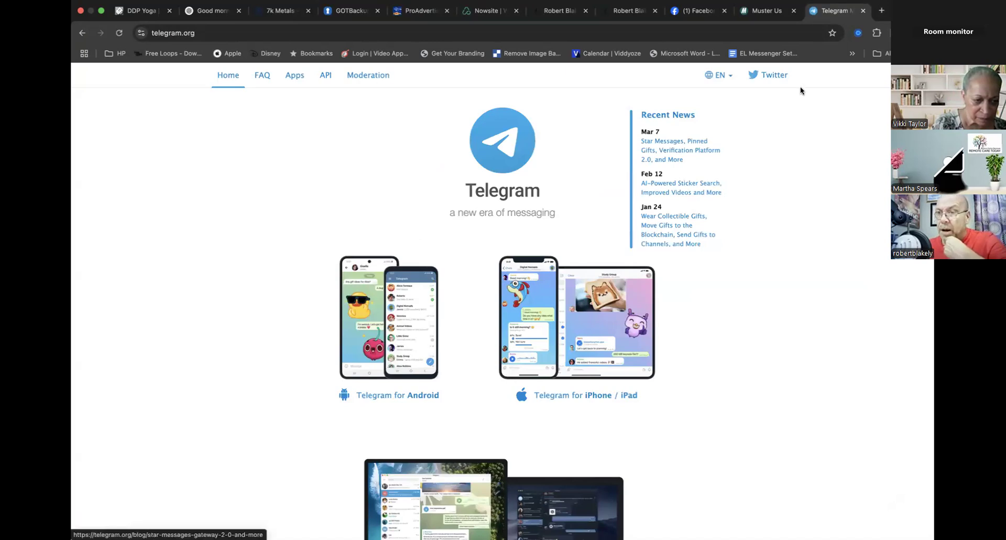
pyautogui.click(82, 34)
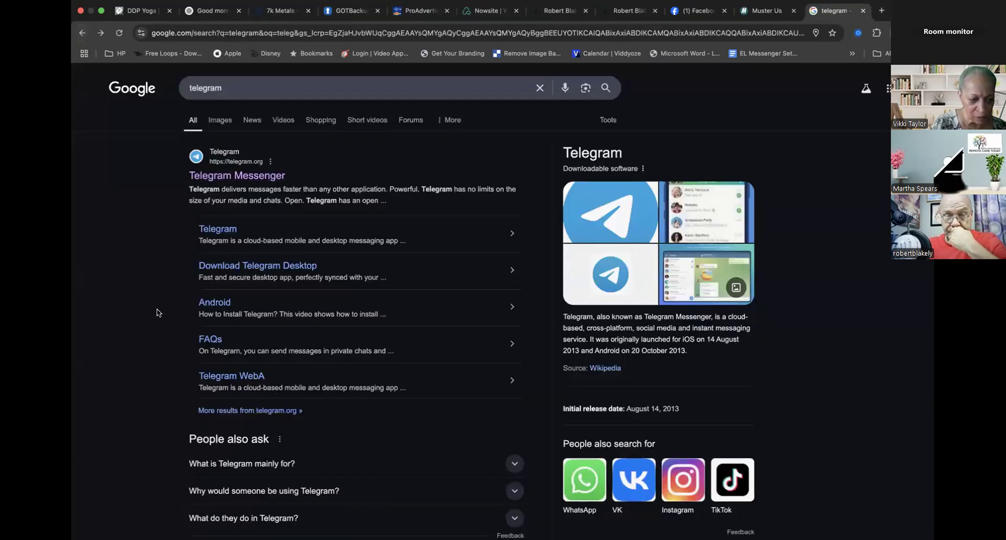
pyautogui.click(217, 177)
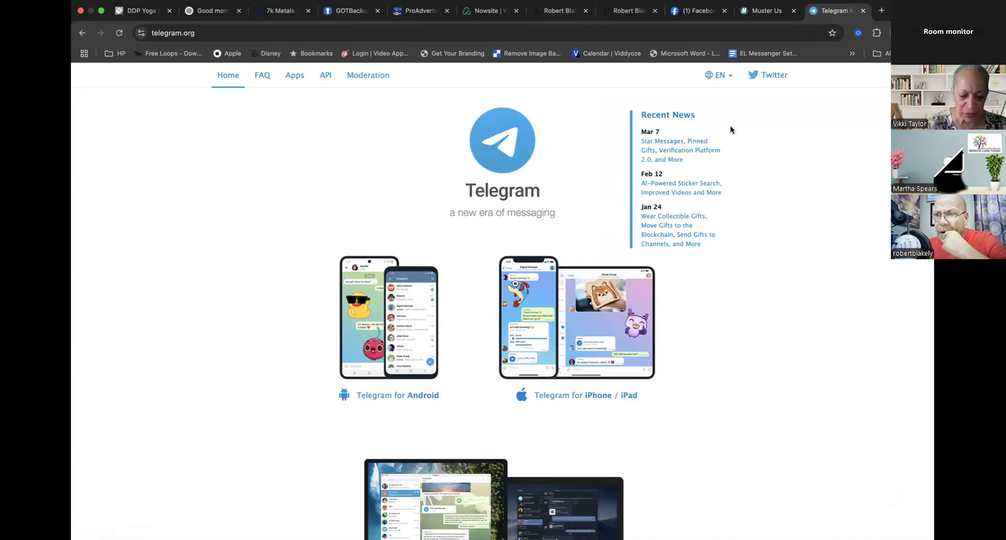
# - Try the address telegram.com in place of telegram.org, then close that browser tab
pyautogui.click(205, 30)
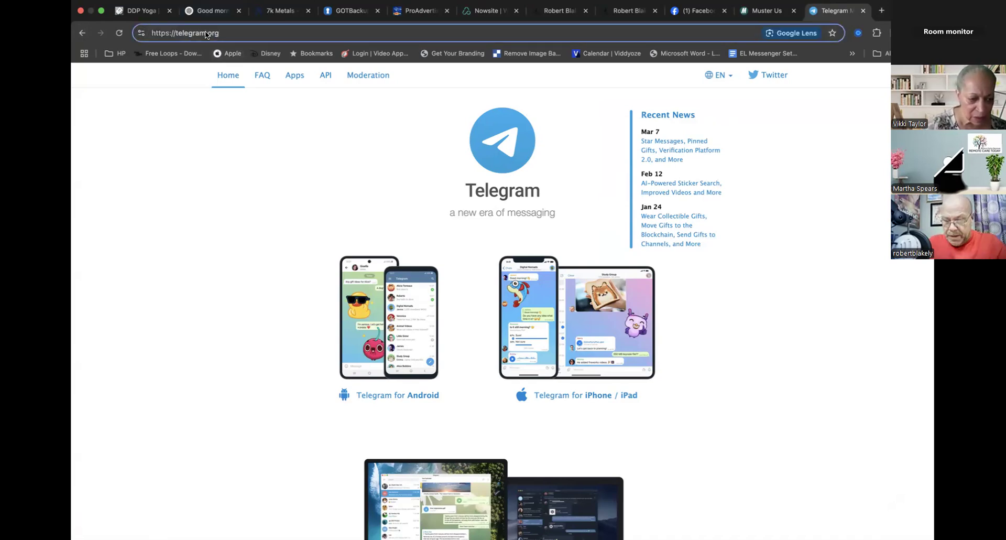
pyautogui.press('BackSpace')
pyautogui.press('BackSpace')
pyautogui.press('BackSpace')
pyautogui.write('com')
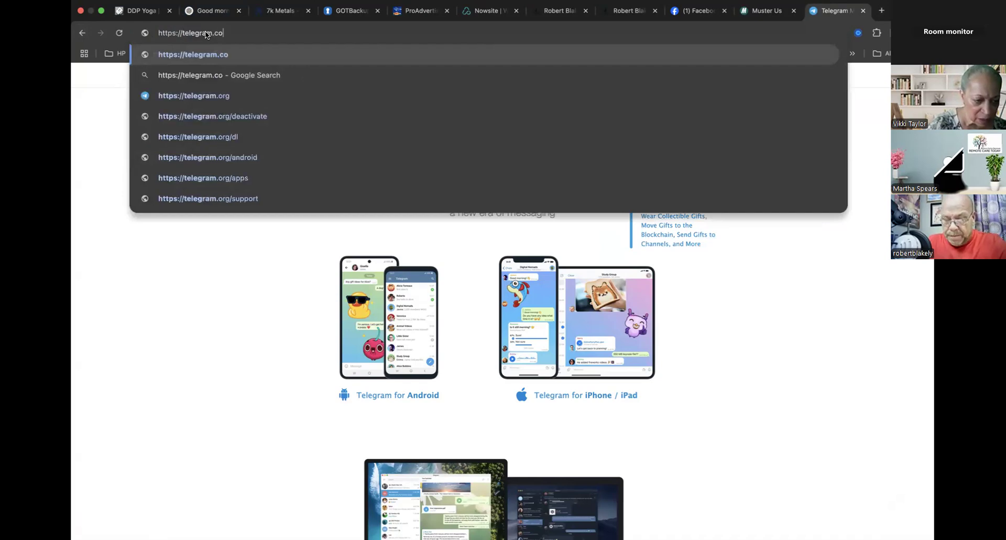
pyautogui.press('Return')
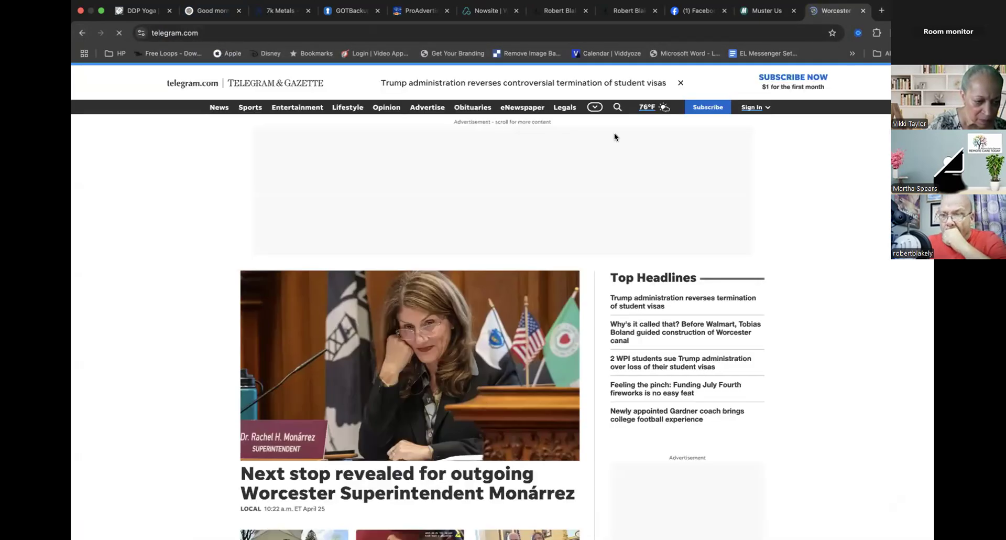
pyautogui.click(863, 11)
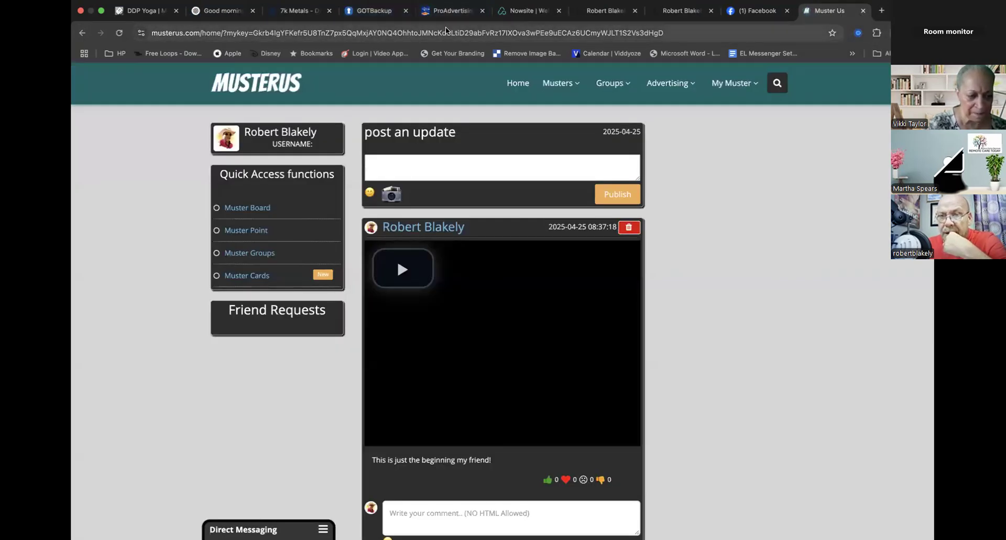
# - Return to the card's settings, review the contact and social links, and apply the edits
pyautogui.click(745, 11)
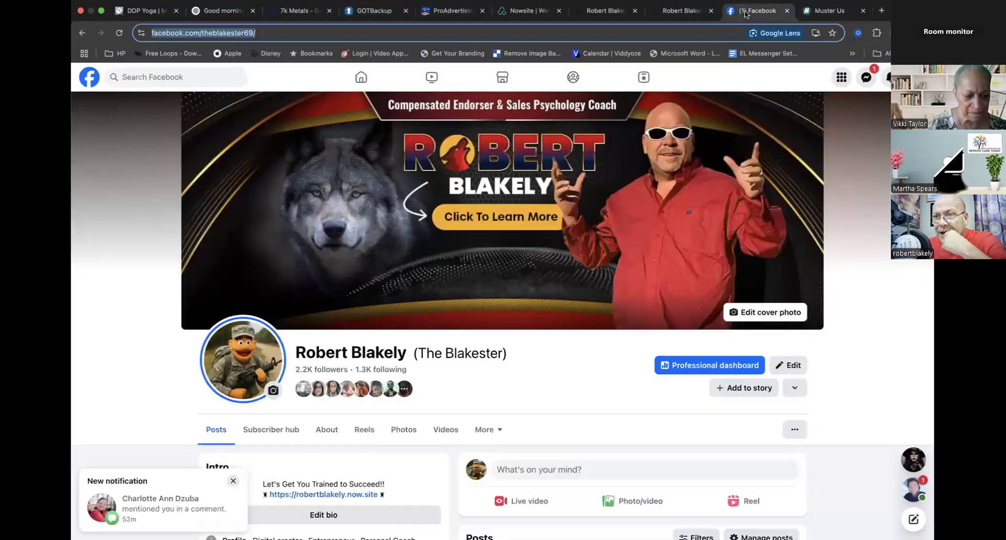
pyautogui.click(520, 14)
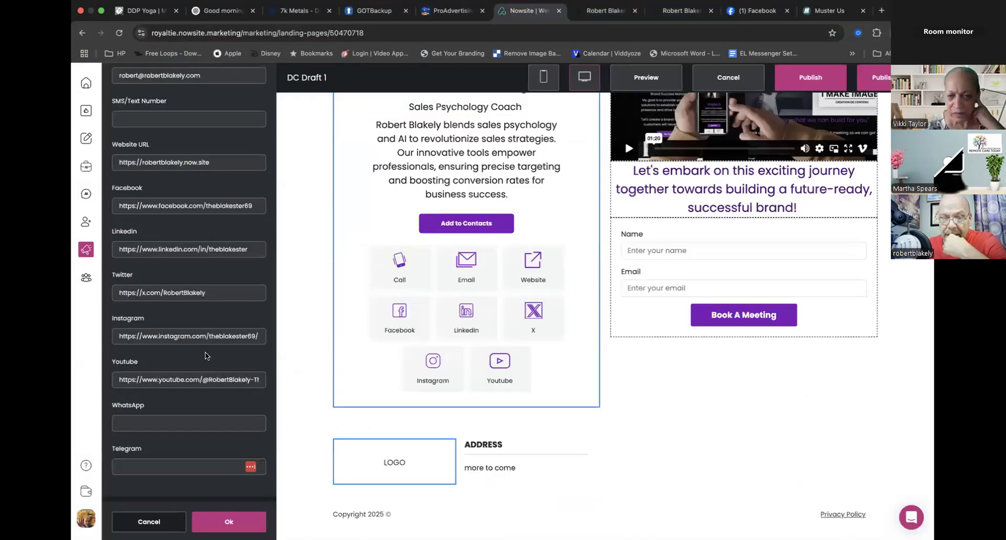
pyautogui.scroll(7, 203, 423)
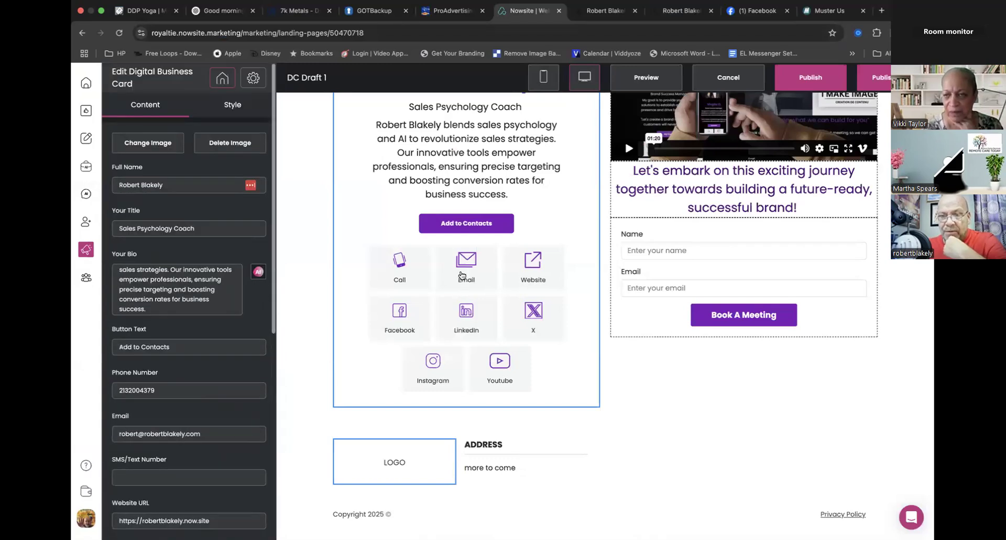
pyautogui.scroll(1, 461, 275)
pyautogui.scroll(-7, 222, 378)
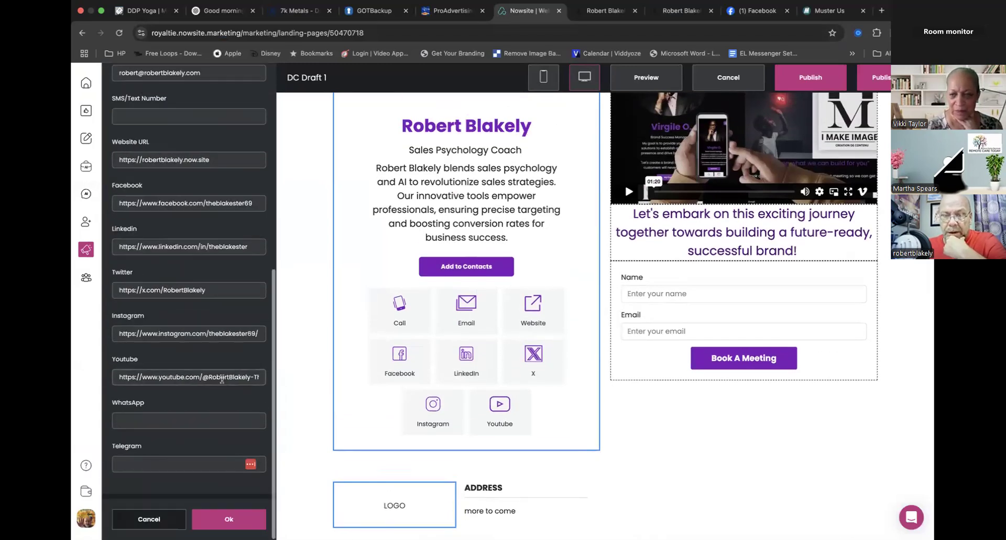
pyautogui.click(229, 521)
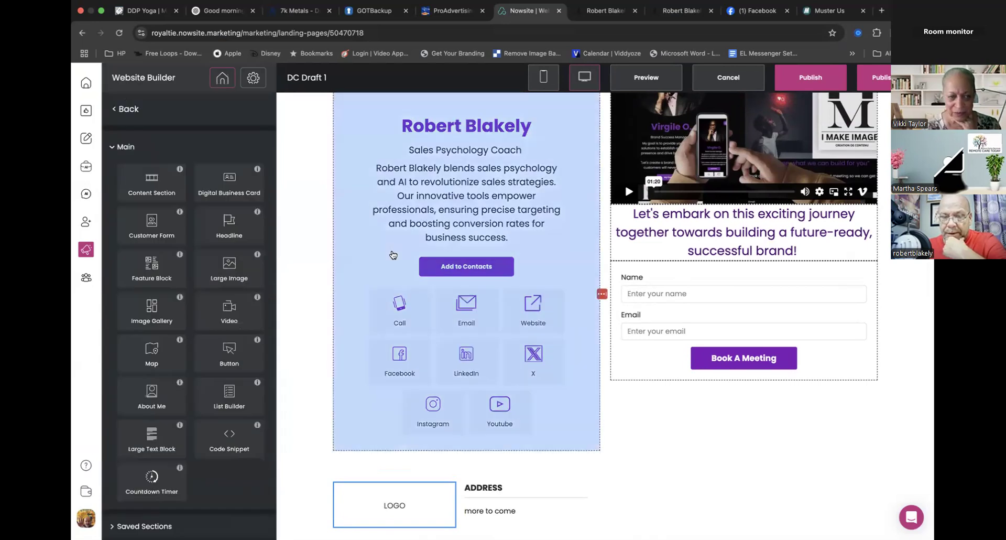
# - Publish the DC Draft 1 page with the updated business card
pyautogui.scroll(3, 393, 255)
pyautogui.scroll(3, 393, 255)
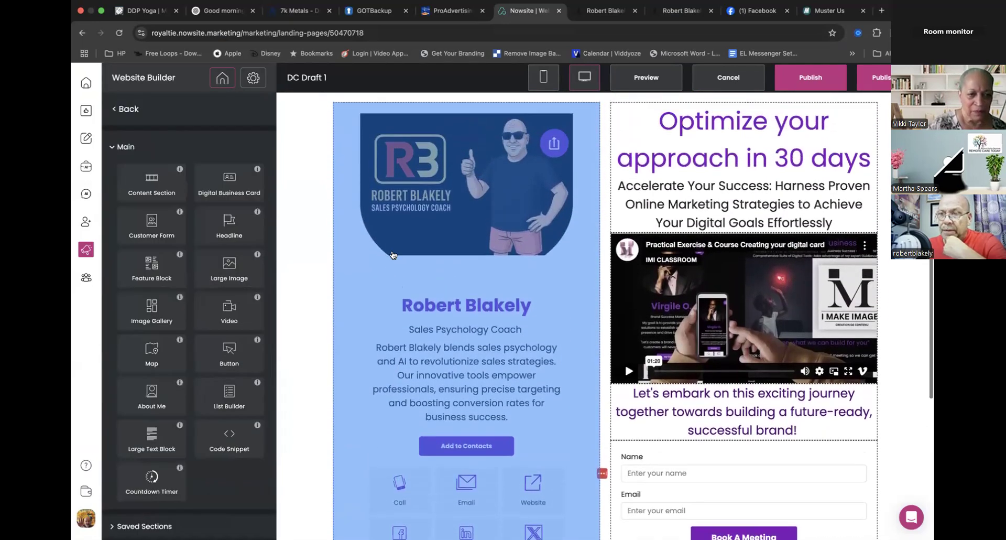
pyautogui.click(805, 80)
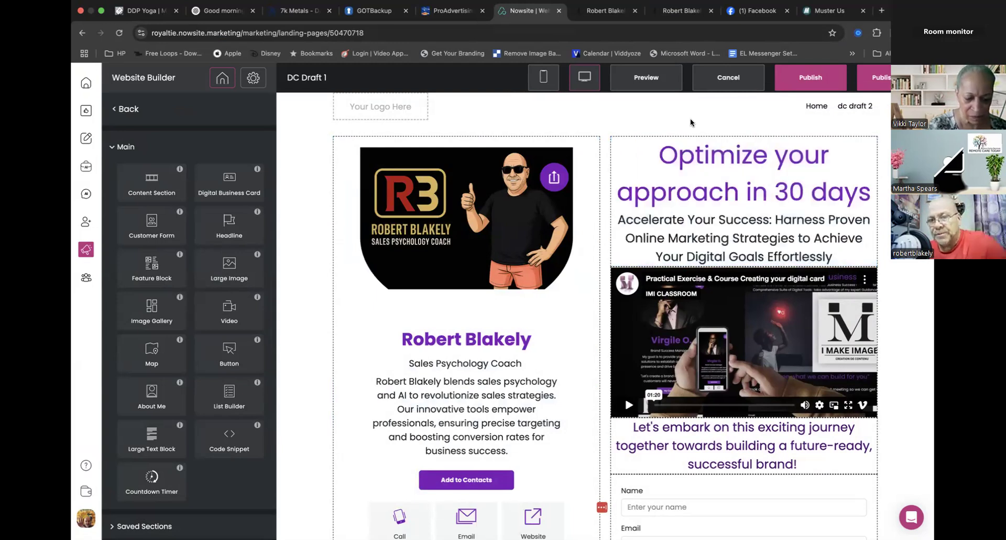
# - Look over the card's link icons and open the "Optimize your approach in 30 days" headline for editing
pyautogui.scroll(-6, 460, 363)
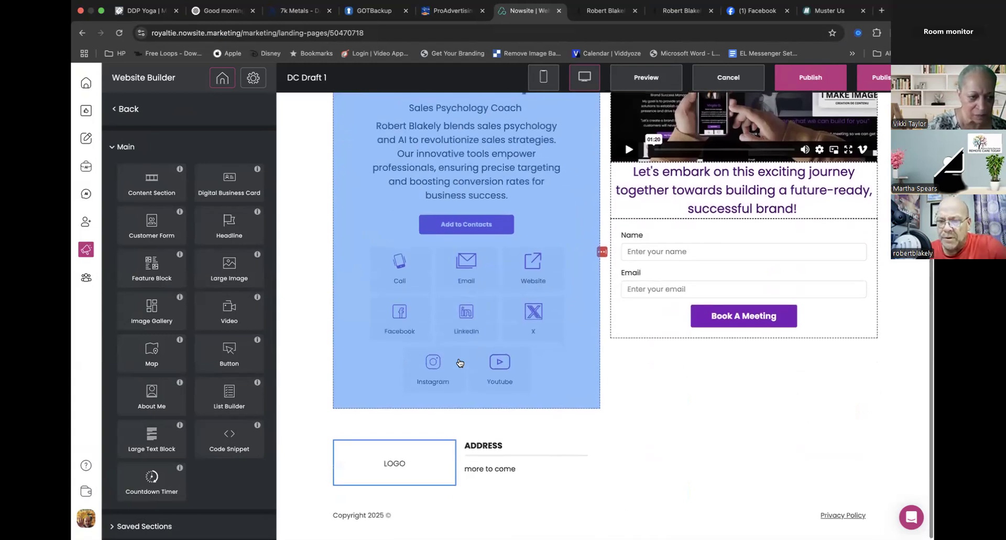
pyautogui.scroll(6, 460, 363)
pyautogui.click(680, 245)
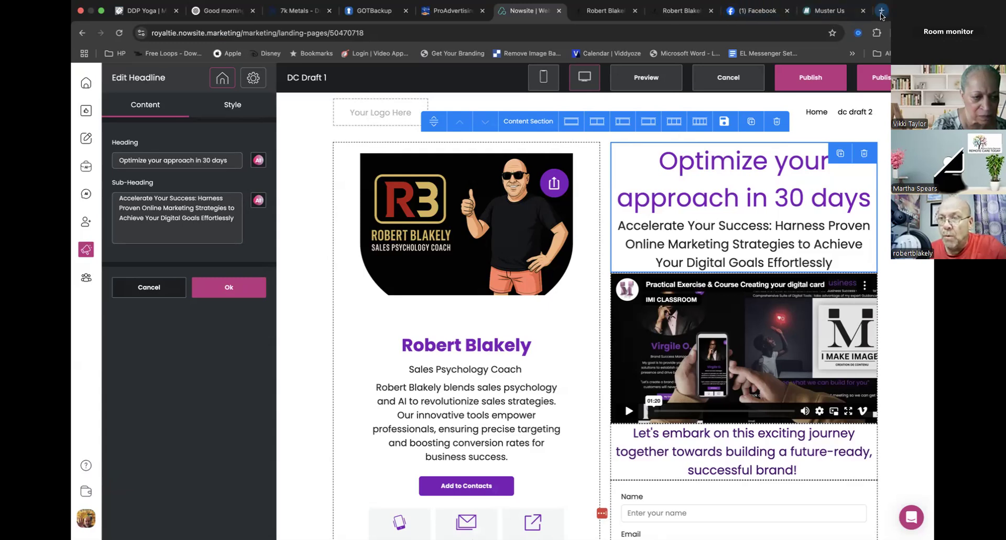
# - Open the Free PDF page at myfreepdf.now.site/home in a new browser tab and select its address
pyautogui.click(881, 11)
pyautogui.click(672, 34)
pyautogui.write('free')
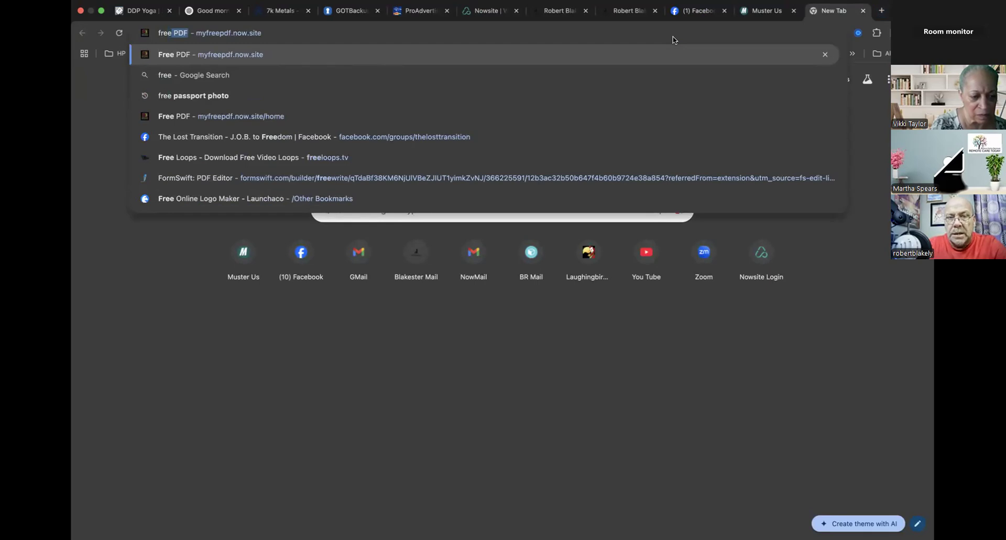
pyautogui.press('Return')
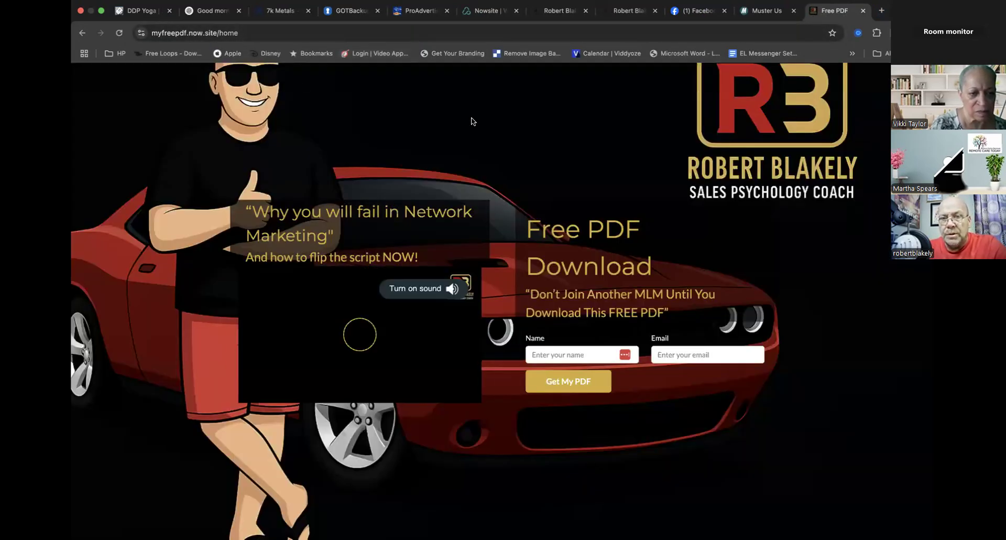
pyautogui.click(196, 34)
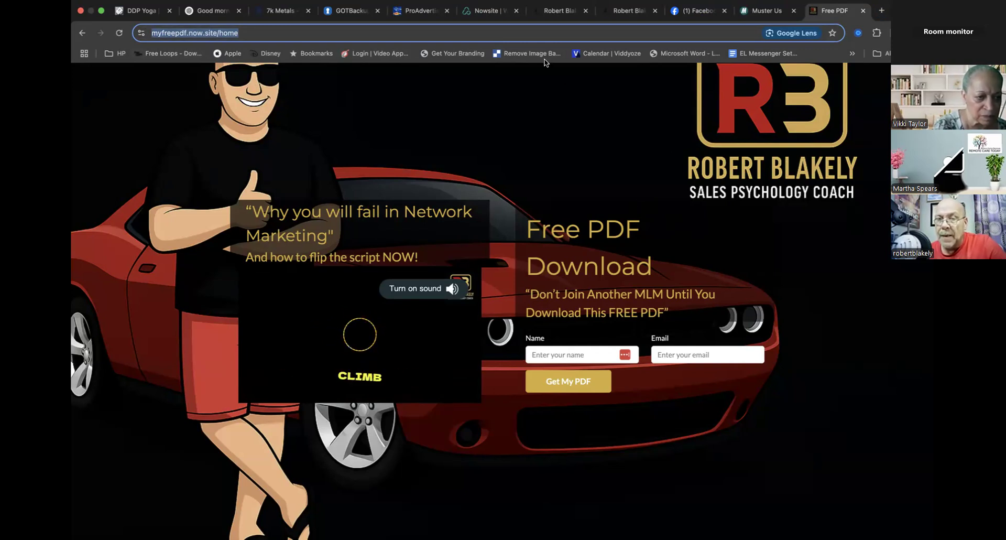
# - Compare the headline wording on the Free PDF page with DC Draft 1's headline, returning to the headline editor
pyautogui.click(487, 13)
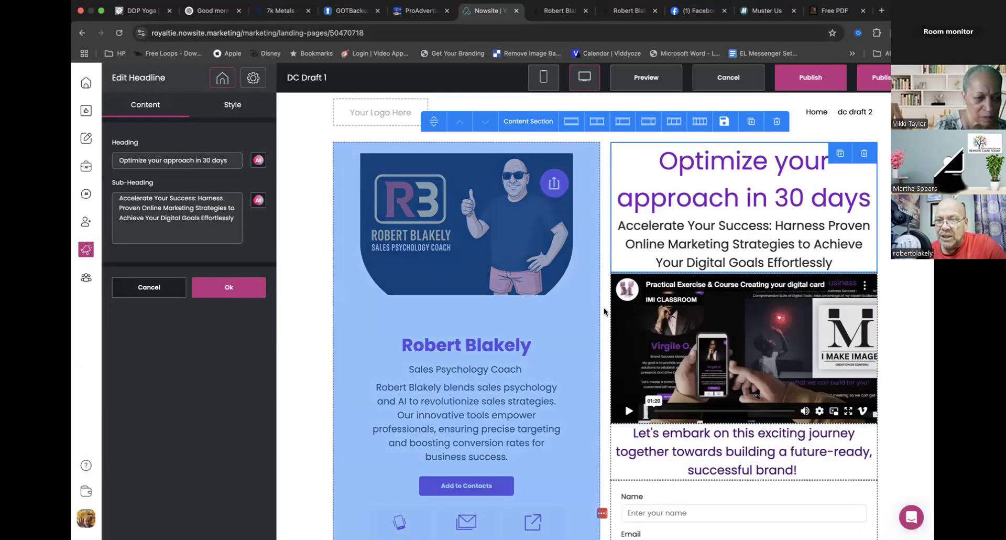
pyautogui.click(816, 9)
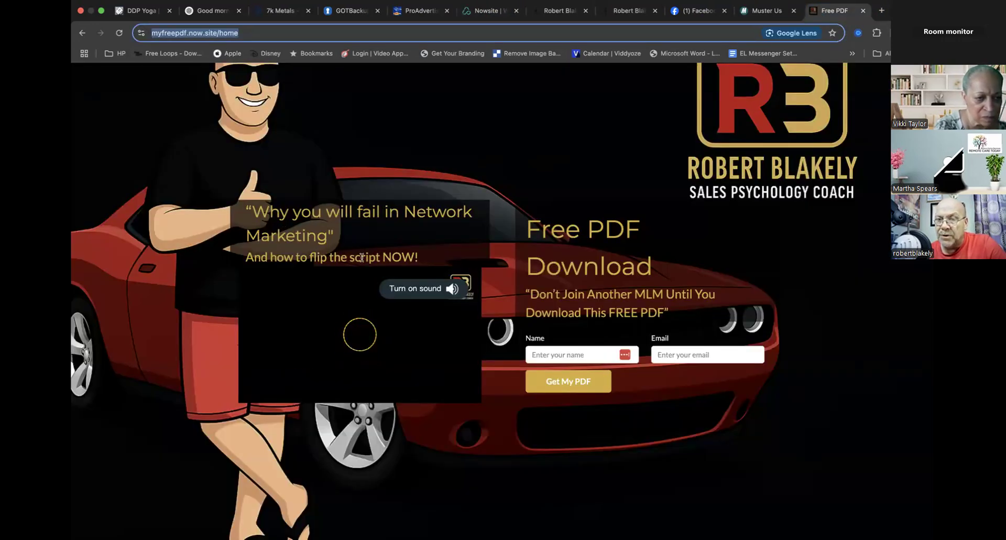
pyautogui.click(487, 10)
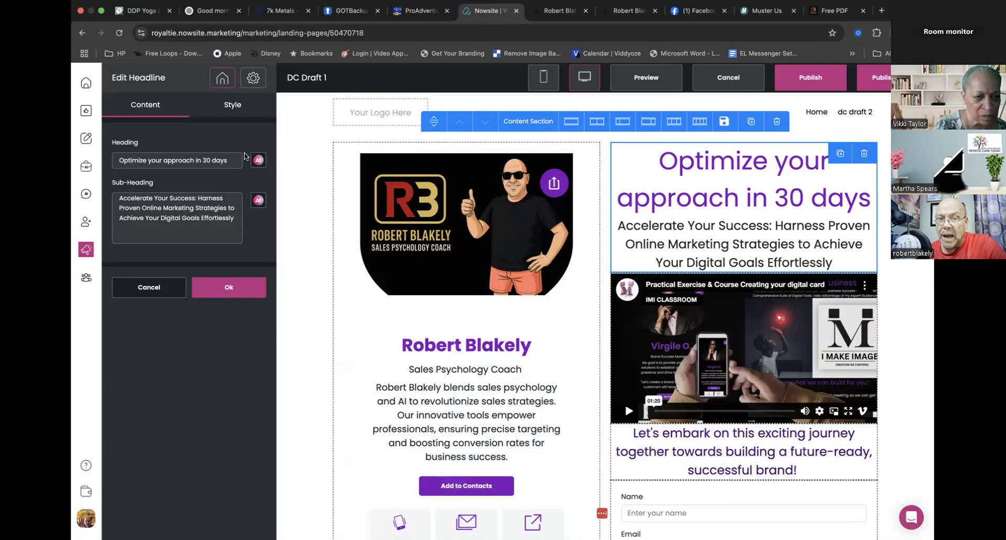
# - Replace the headline block's heading with "Why You Will Faol At Network Marketing"
pyautogui.moveTo(240, 160); pyautogui.dragTo(76, 150)
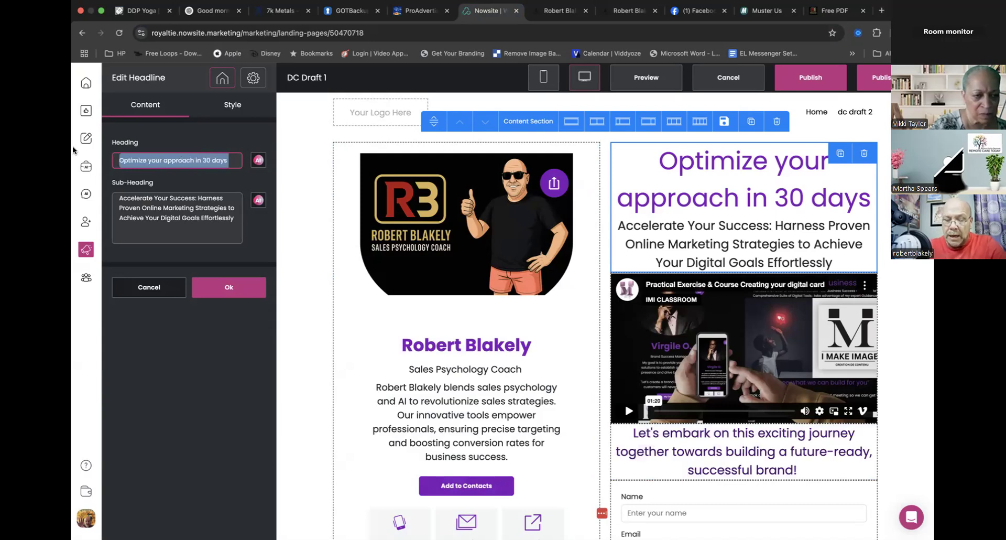
pyautogui.write('Why You')
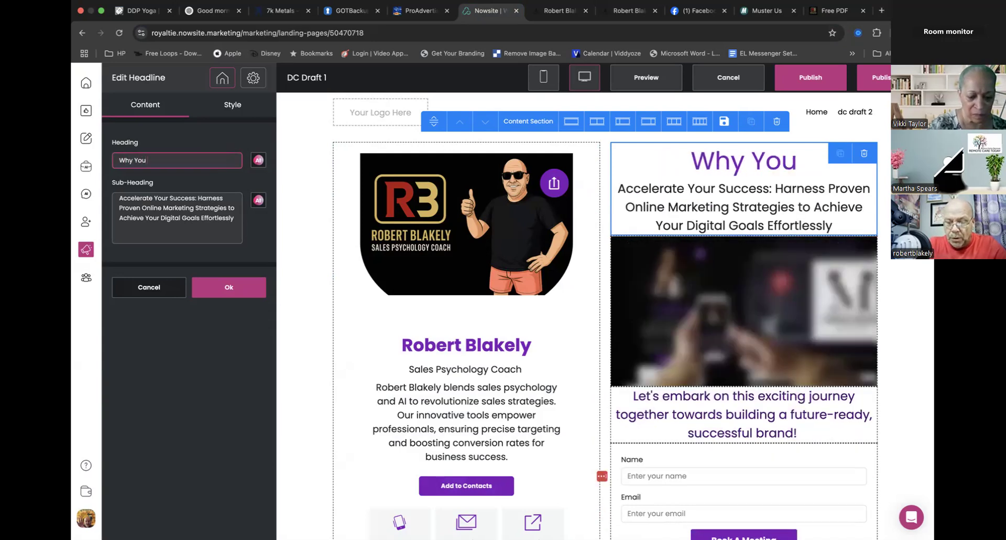
pyautogui.write(' Will Faol')
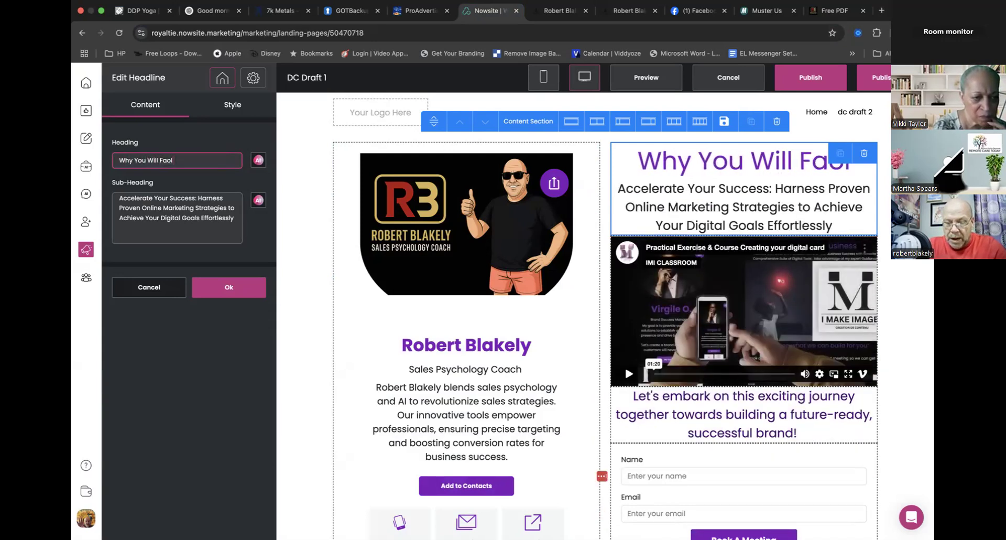
pyautogui.write(' At Netwrkl')
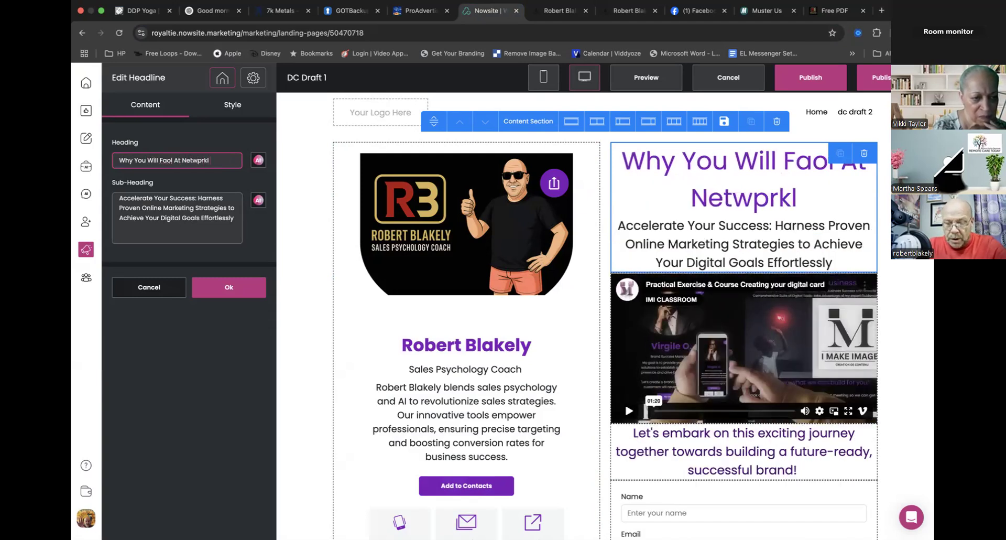
pyautogui.press('BackSpace')
pyautogui.press('BackSpace')
pyautogui.press('BackSpace')
pyautogui.write('pr')
pyautogui.press('BackSpace')
pyautogui.write('ork Marketing')
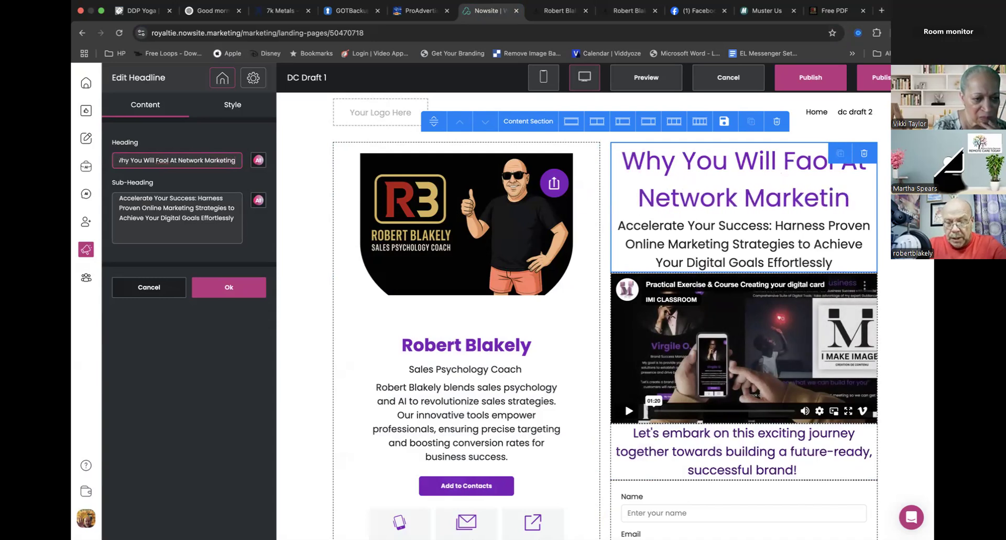
# - Replace the headline's sub-heading with "And How to Flip The Script Now!", checking the Free PDF page for the wording, and apply it
pyautogui.moveTo(234, 217); pyautogui.dragTo(118, 198)
pyautogui.write('And')
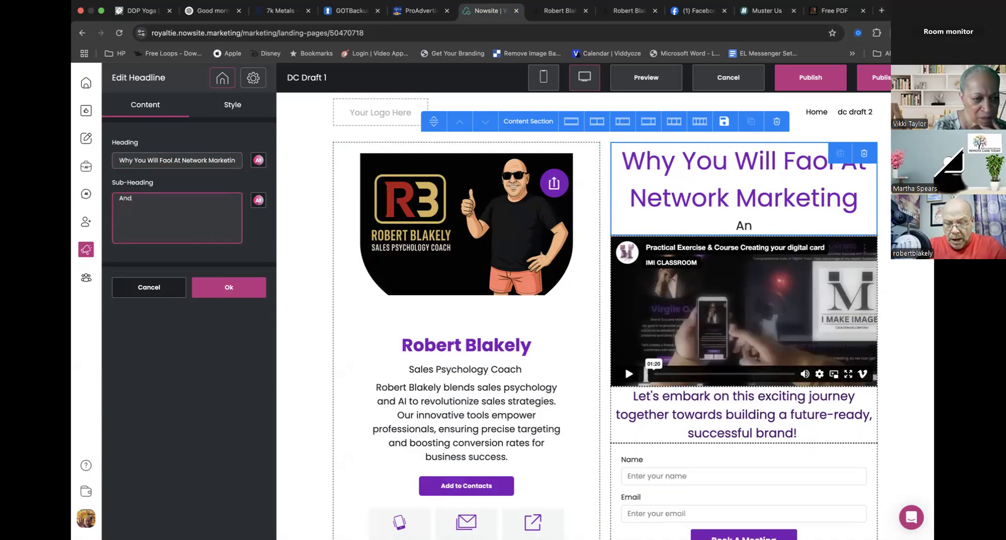
pyautogui.write(' Howw to Fi')
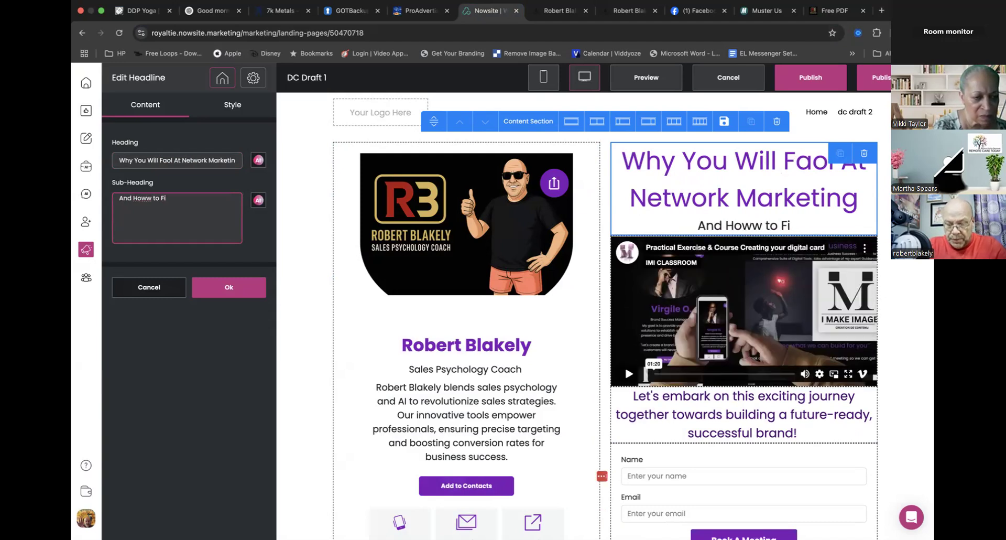
pyautogui.press('BackSpace')
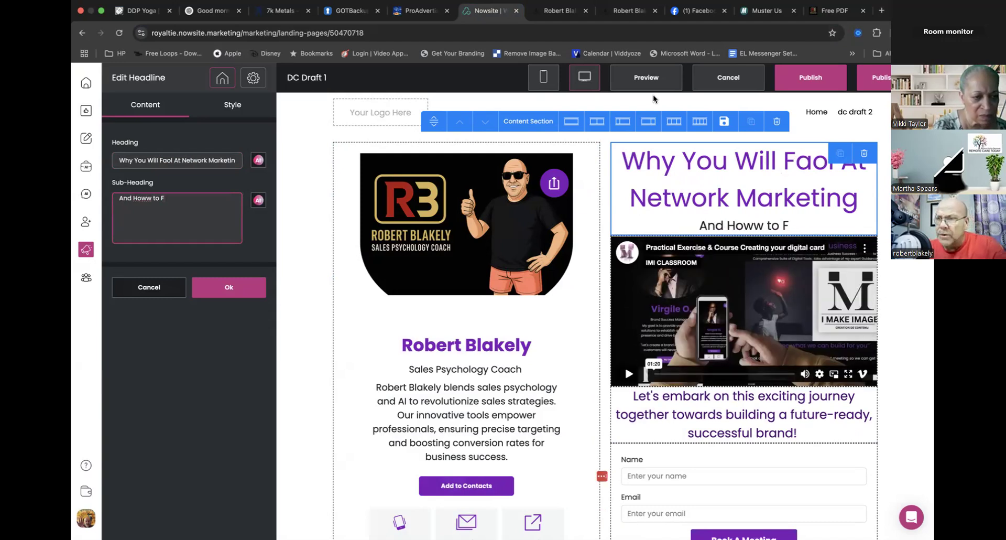
pyautogui.click(834, 11)
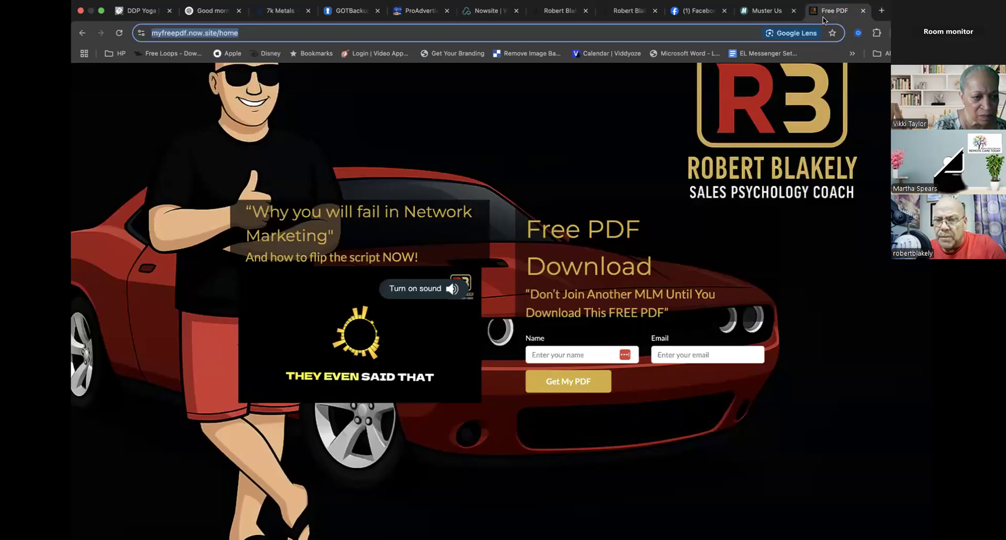
pyautogui.click(488, 12)
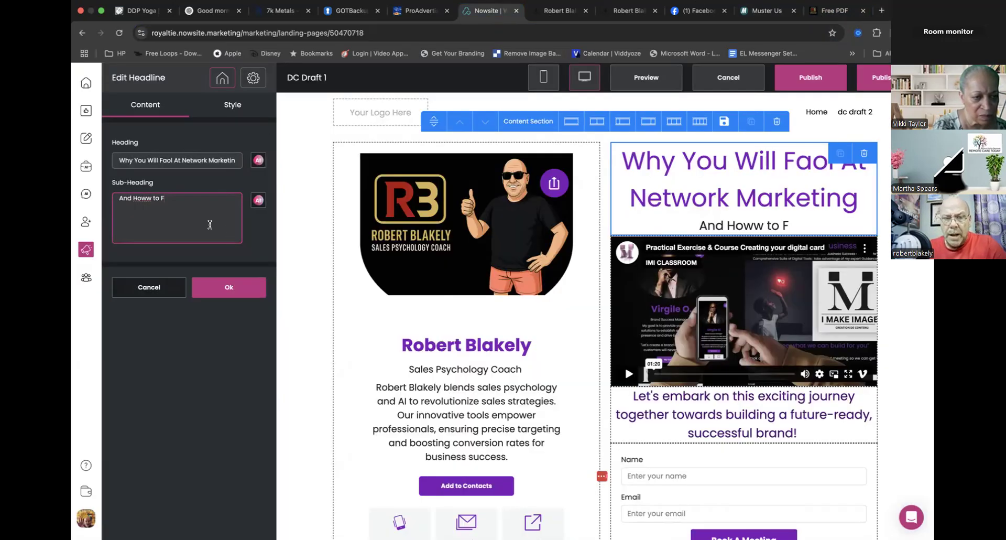
pyautogui.click(148, 198)
pyautogui.press('BackSpace')
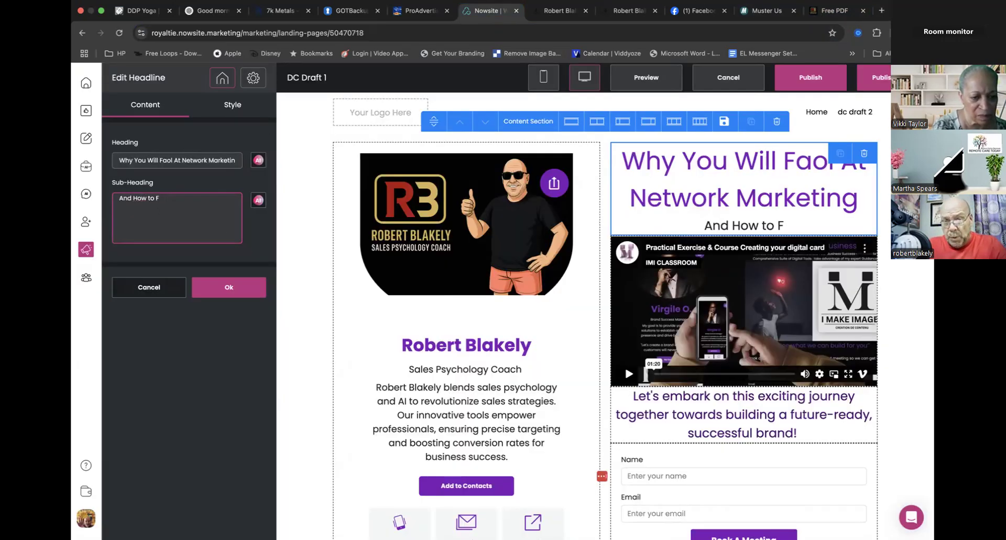
pyautogui.write('lip')
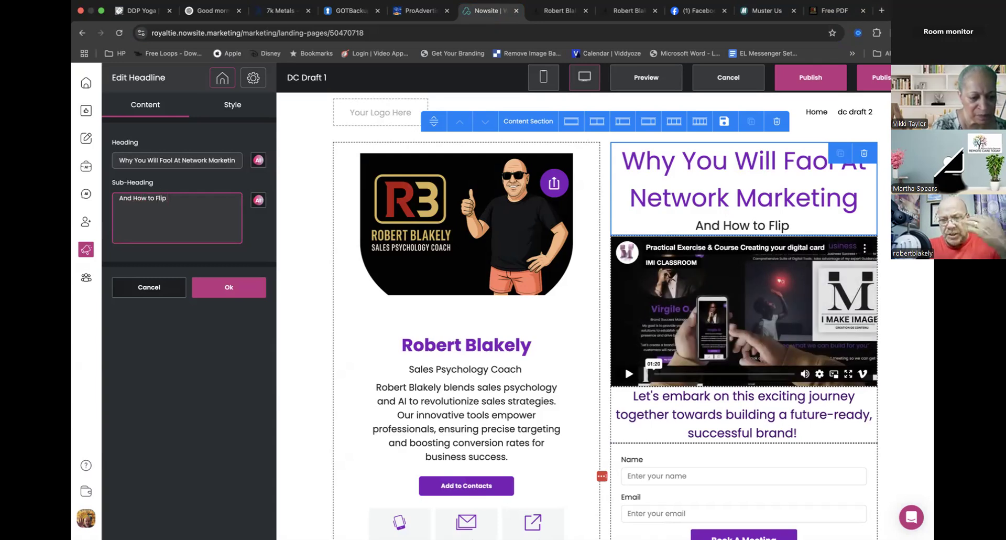
pyautogui.write(' The s')
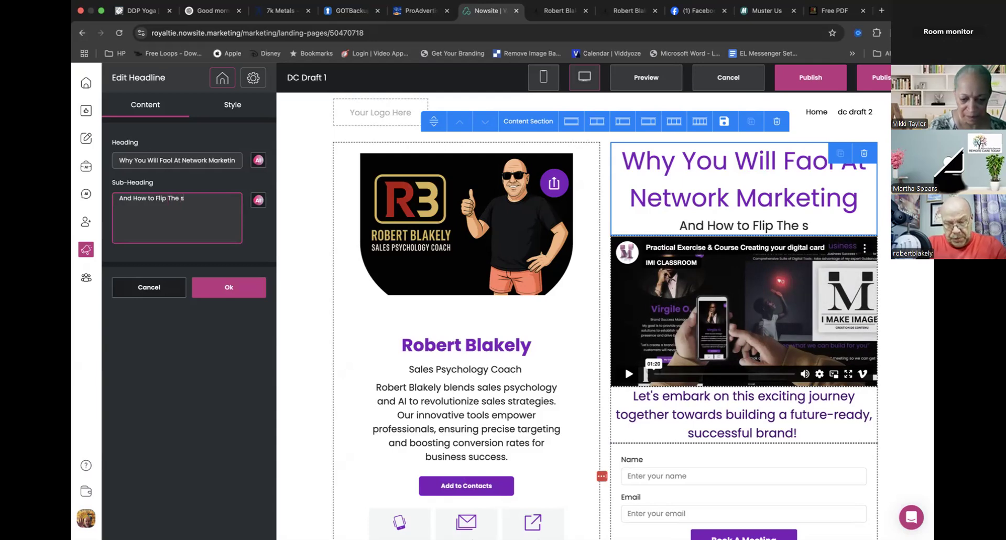
pyautogui.press('BackSpace')
pyautogui.write('Scr')
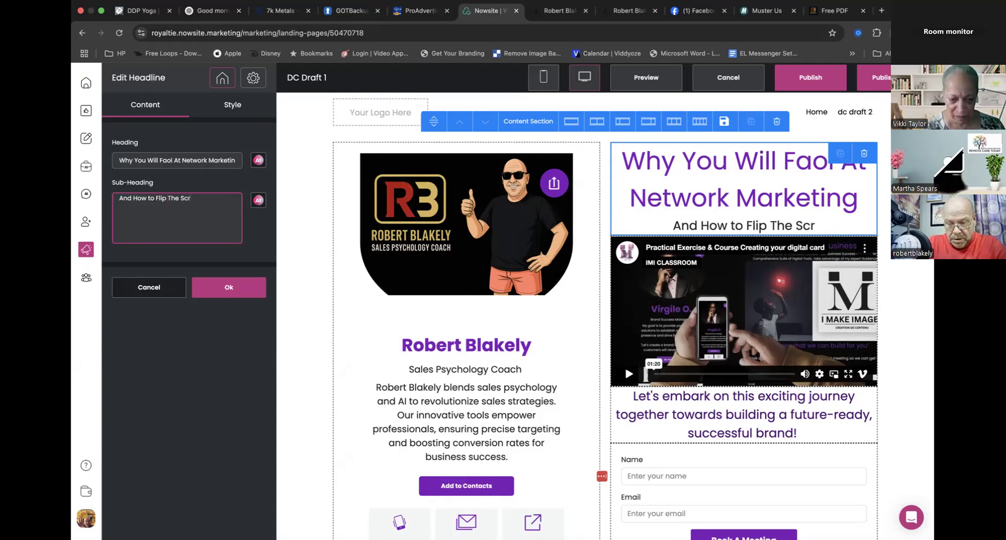
pyautogui.write('ipt Now!')
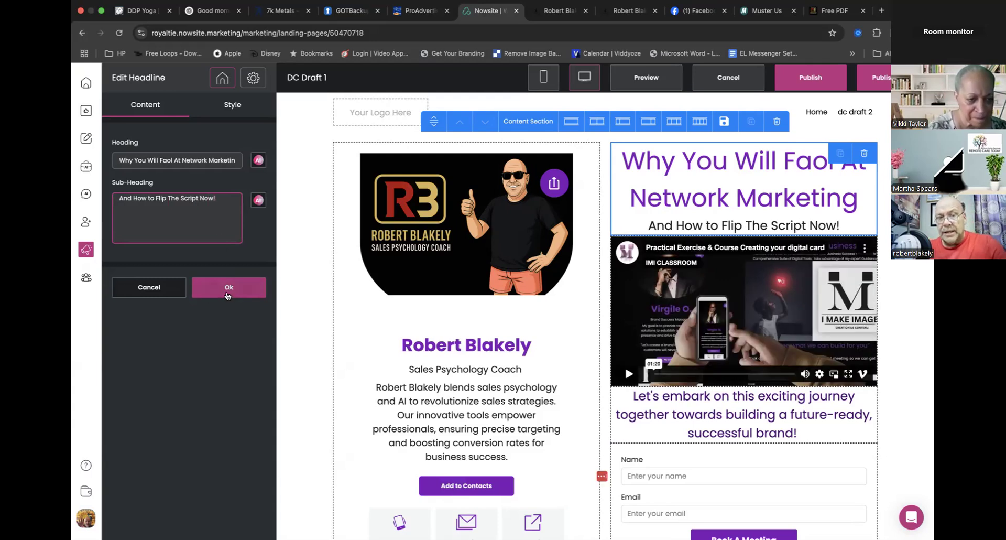
pyautogui.click(236, 287)
# - Set the headline's heading font size to 47 px and apply the style change
pyautogui.click(697, 201)
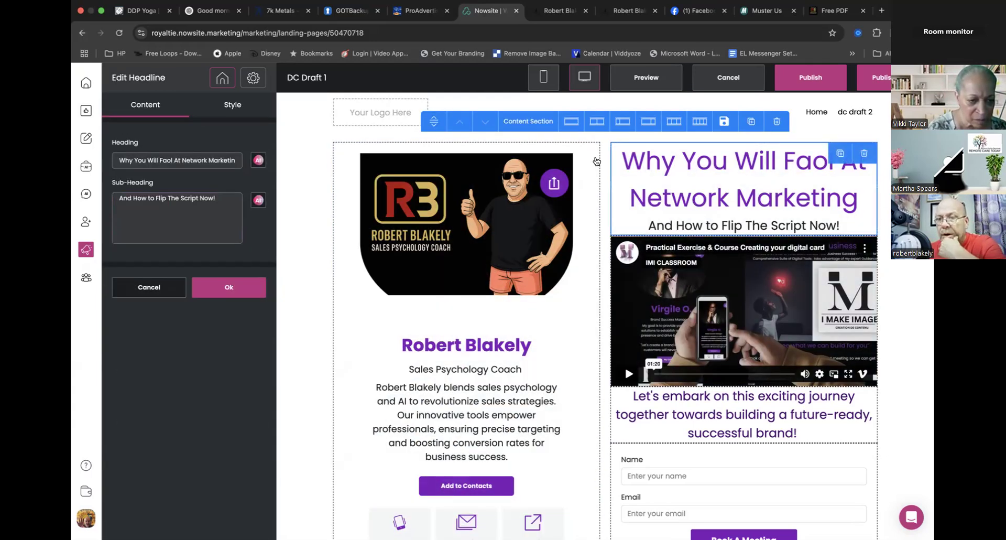
pyautogui.click(233, 104)
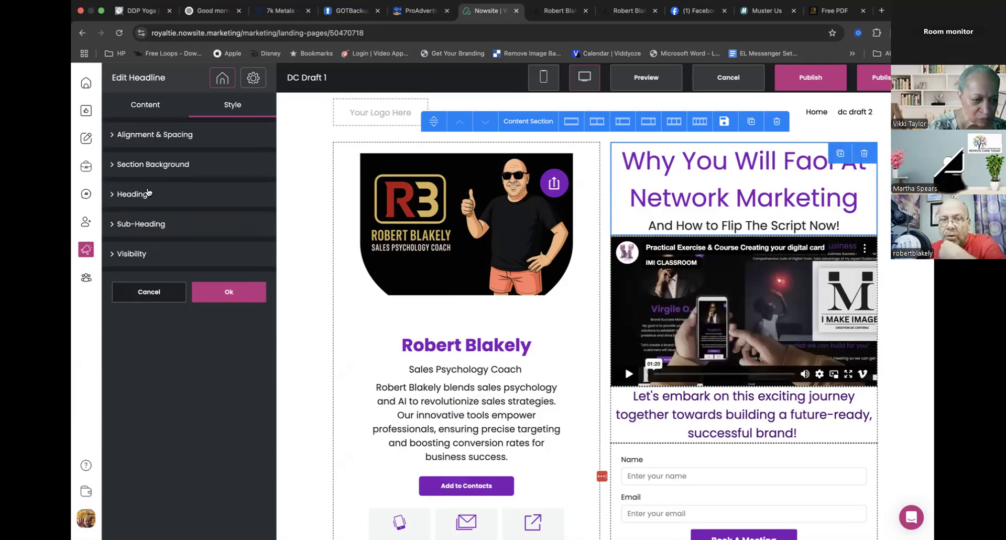
pyautogui.moveTo(147, 282); pyautogui.dragTo(146, 282)
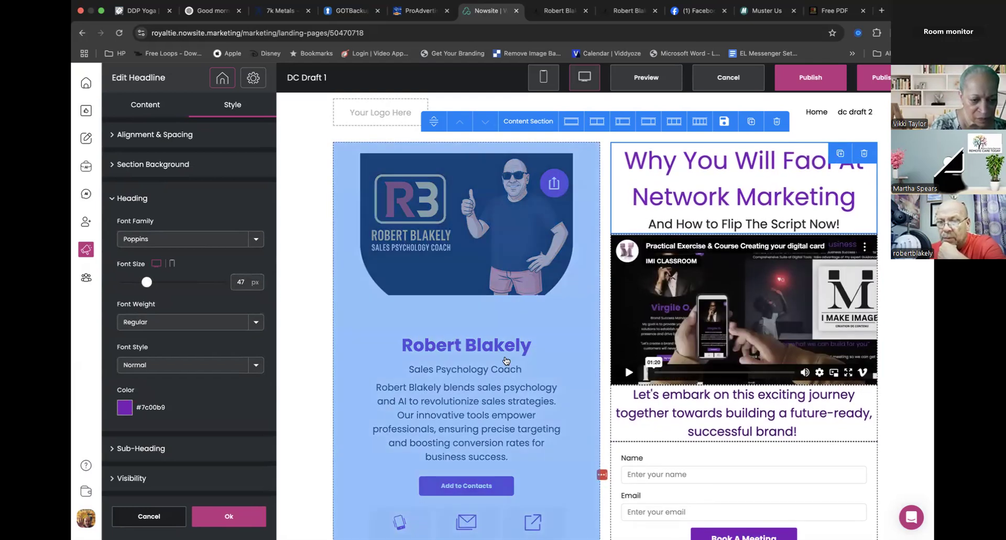
pyautogui.scroll(-5, 506, 362)
pyautogui.scroll(5, 506, 361)
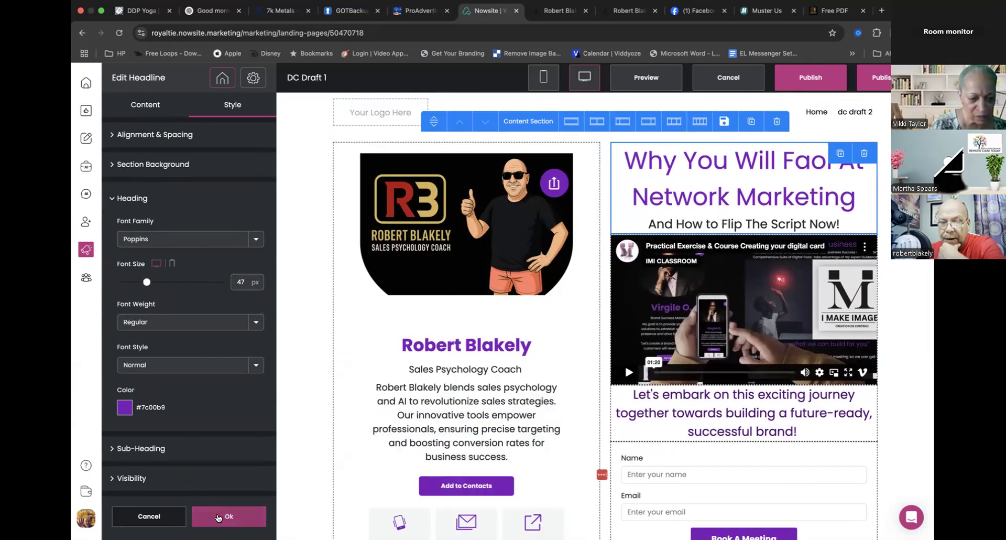
pyautogui.click(219, 518)
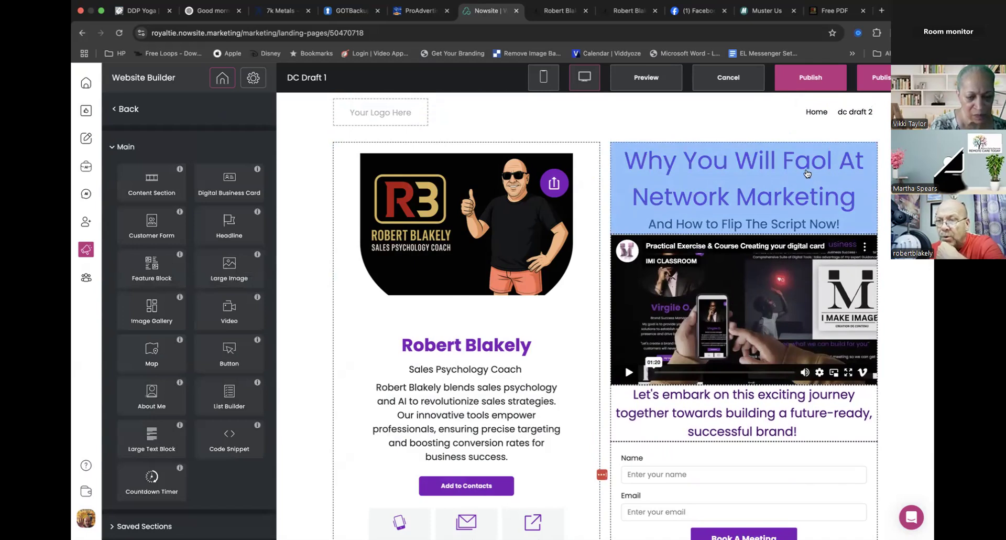
# - Correct the misspelled "Faol" to "Fail" in the headline's heading and apply the edit
pyautogui.click(796, 169)
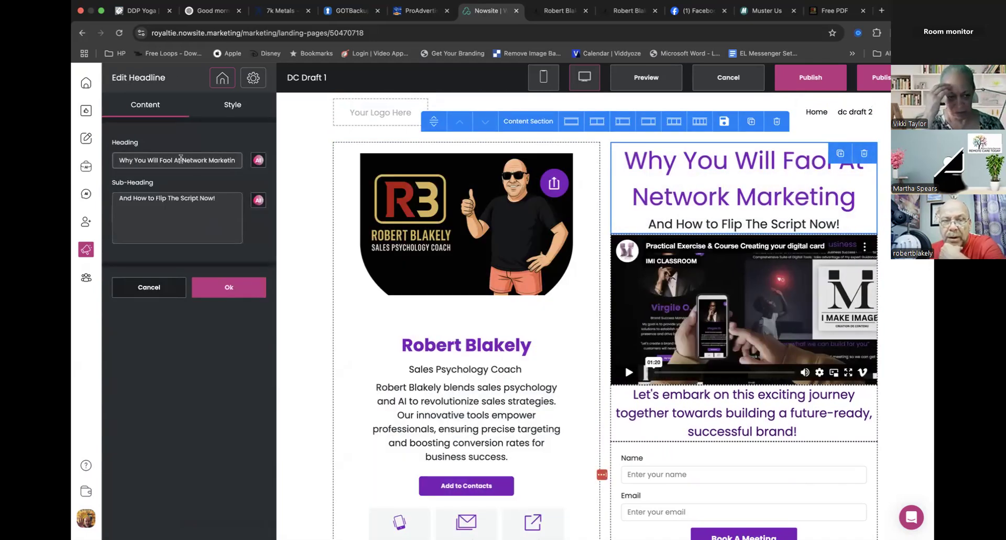
pyautogui.click(168, 159)
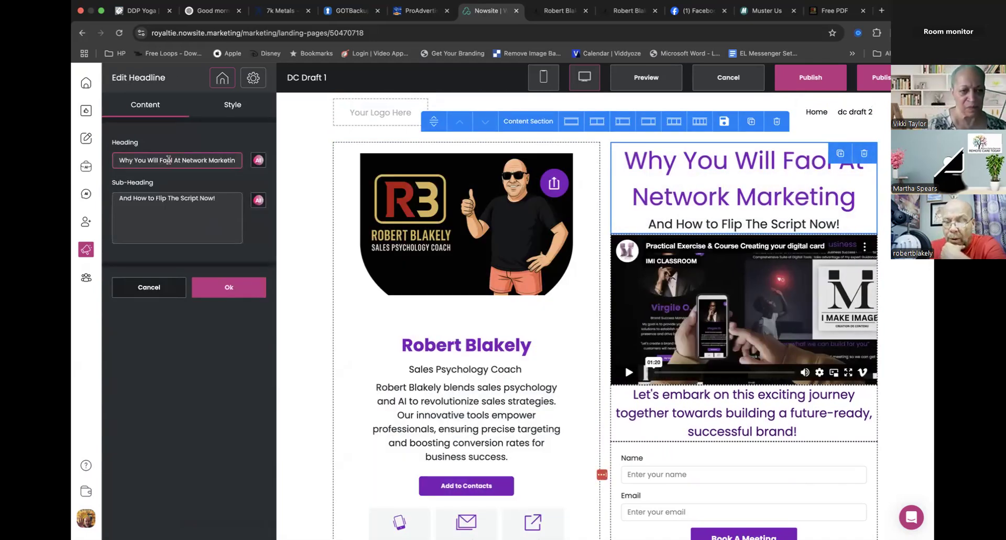
pyautogui.press('BackSpace')
pyautogui.write('i')
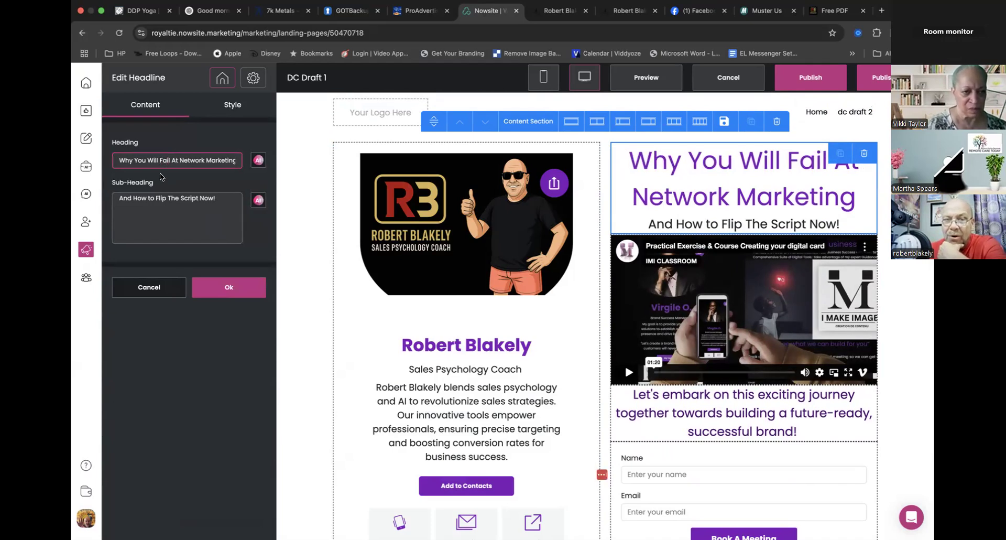
pyautogui.click(229, 290)
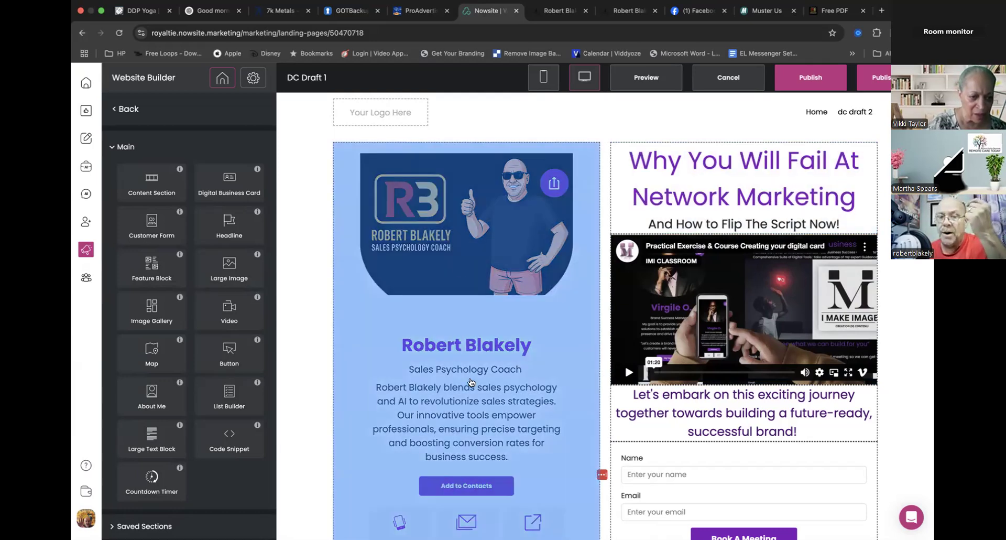
# - Look over the digital card and contact form, and open the video block below the headline for editing
pyautogui.scroll(-3, 468, 264)
pyautogui.scroll(-4, 513, 408)
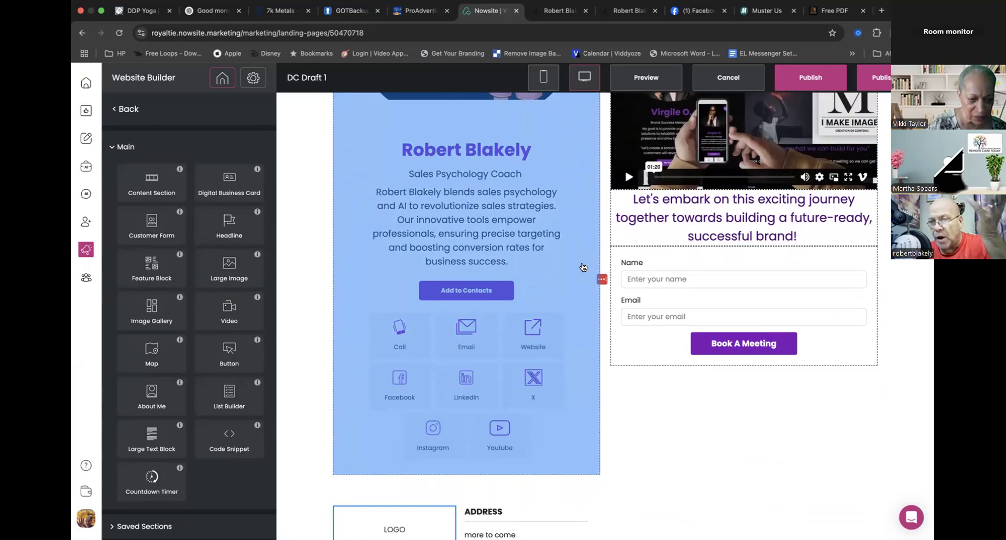
pyautogui.scroll(6, 582, 267)
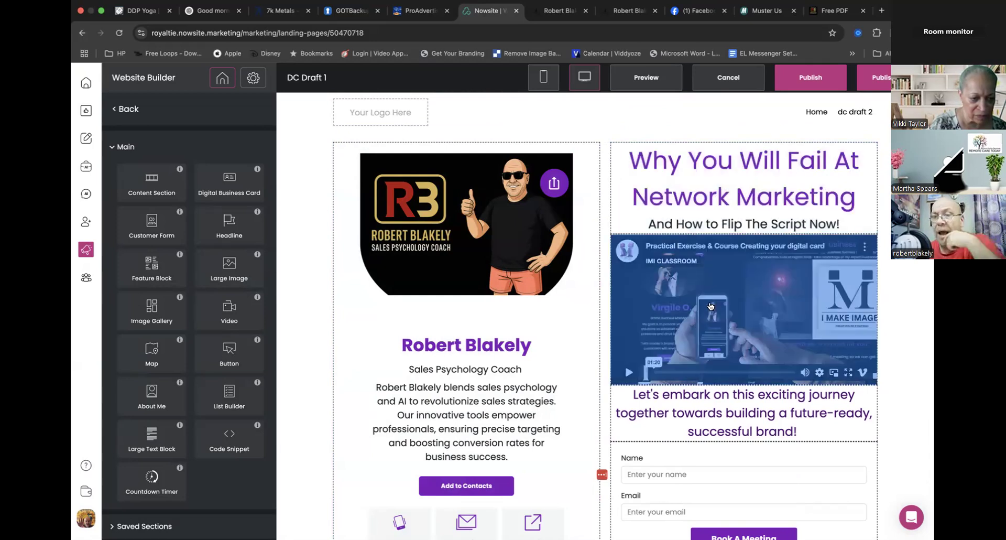
pyautogui.click(710, 307)
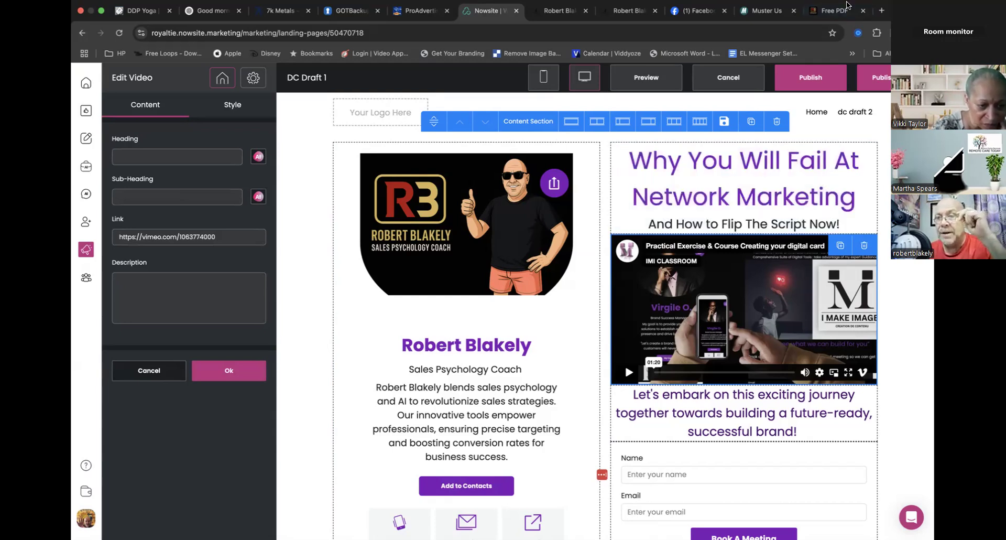
# - Open Adilo's projects page in a new browser tab and open the "Just The Beginning Motivational" video in the Promotional Videos project
pyautogui.click(882, 24)
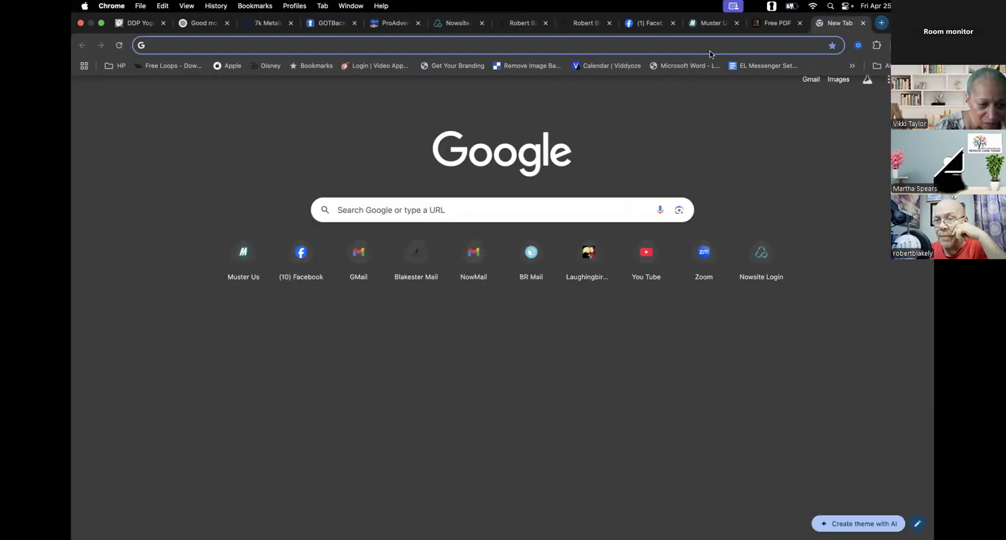
pyautogui.click(647, 47)
pyautogui.write('adilo.bigcommand.com/all-project')
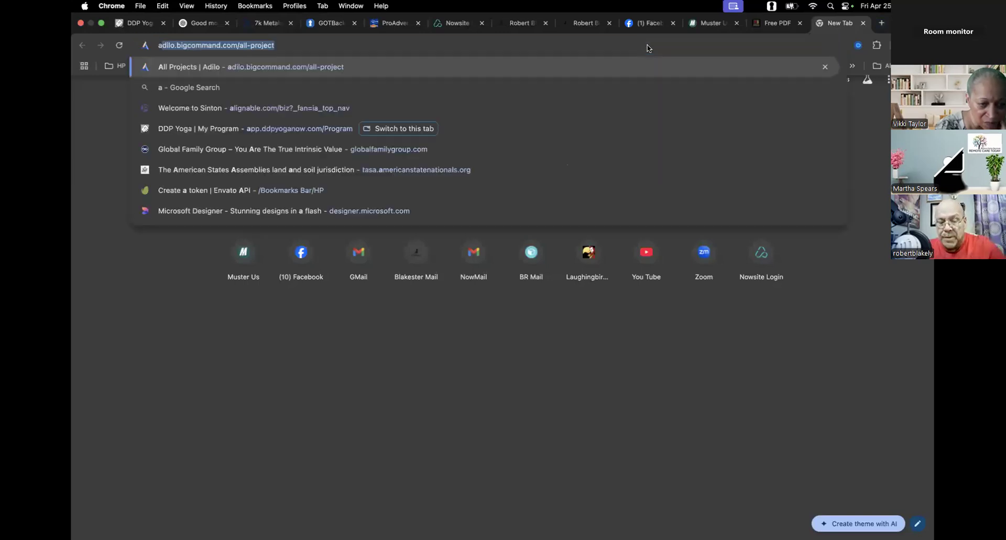
pyautogui.press('Return')
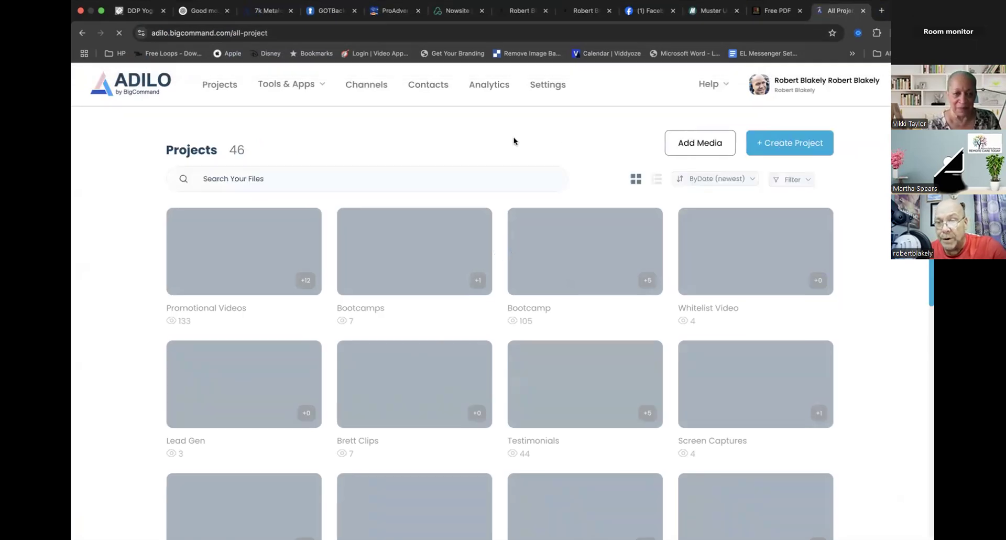
pyautogui.click(241, 260)
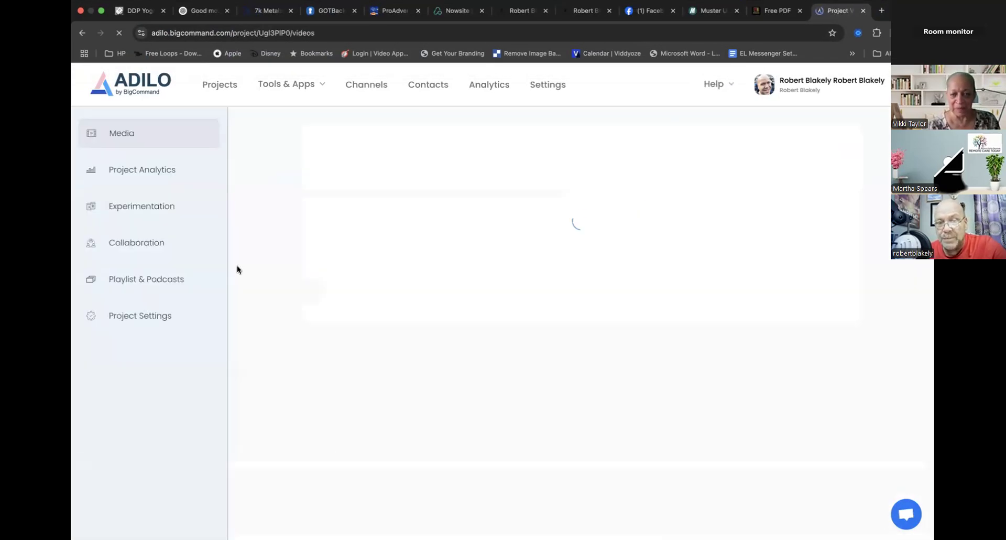
pyautogui.click(441, 274)
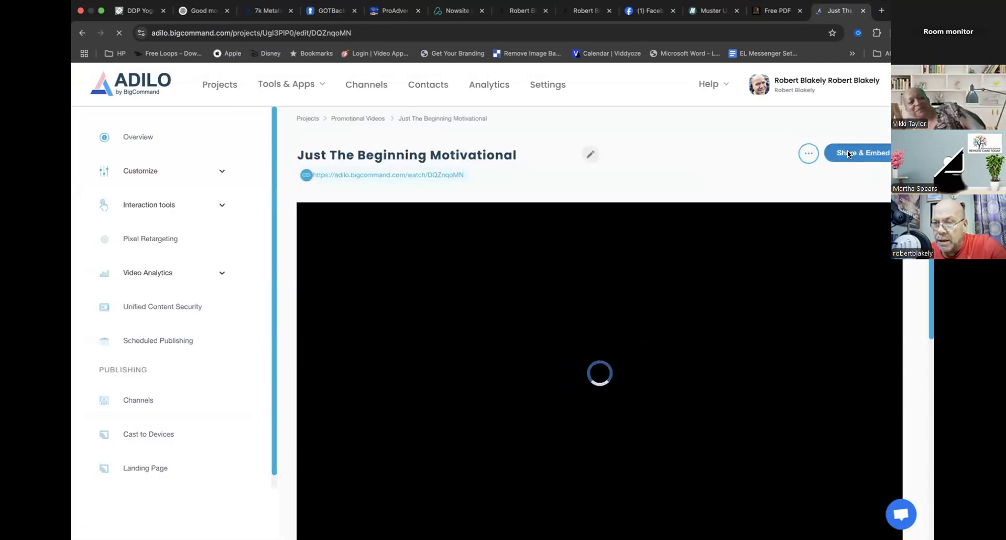
# - Copy the responsive, iframe-based embed code for the "Just The Beginning Motivational" video and close the sharing dialog
pyautogui.click(847, 151)
pyautogui.click(421, 257)
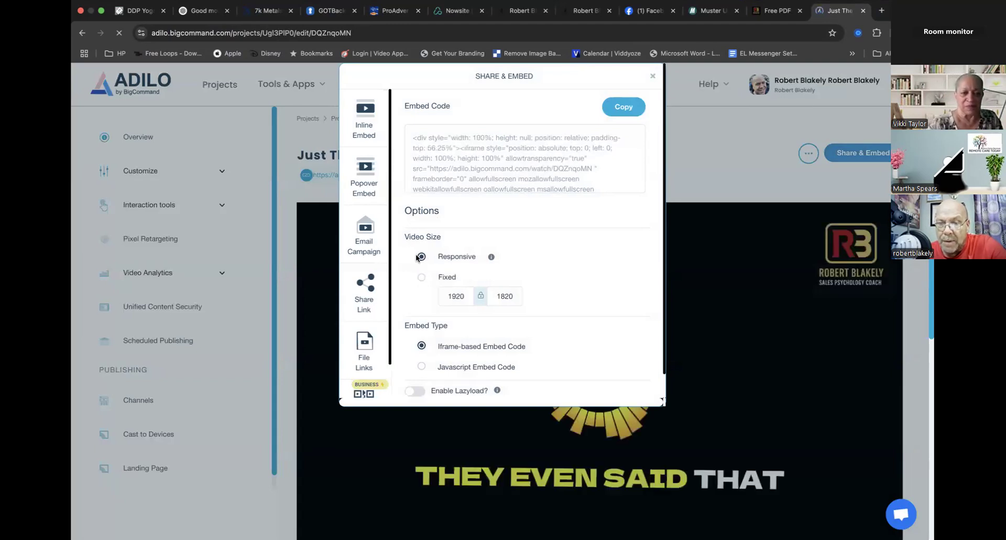
pyautogui.click(623, 108)
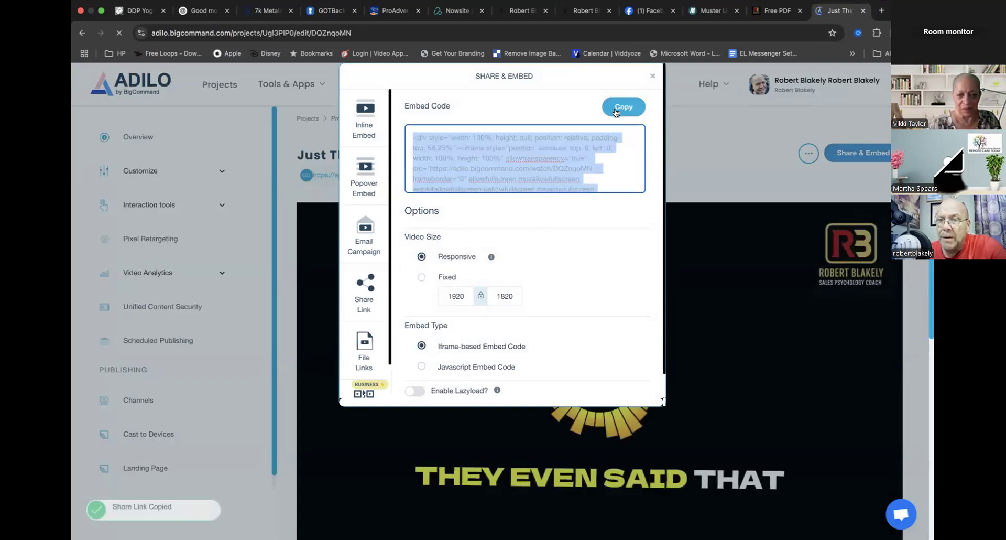
pyautogui.click(652, 77)
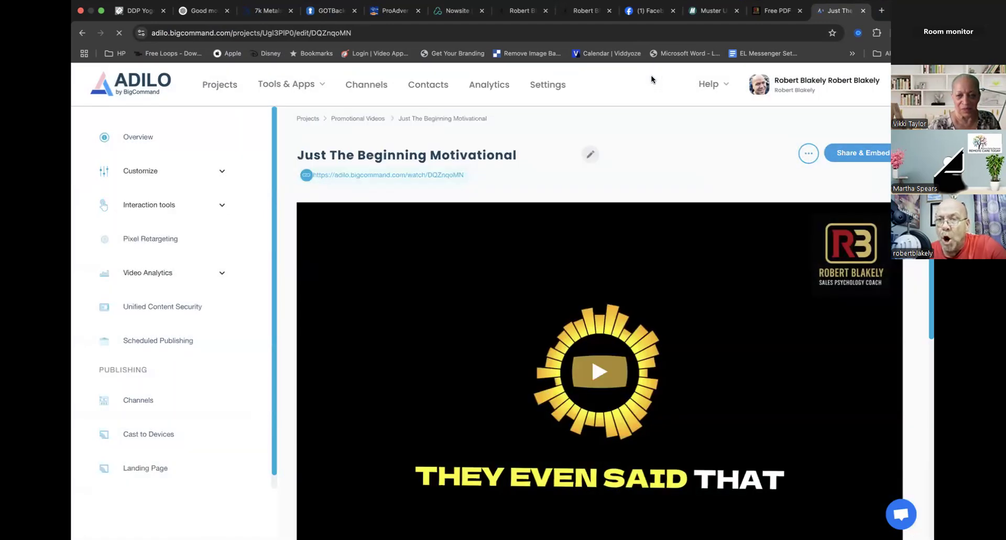
# - Switch to the Nowsite editor and delete the Vimeo video block below the headline
pyautogui.click(447, 14)
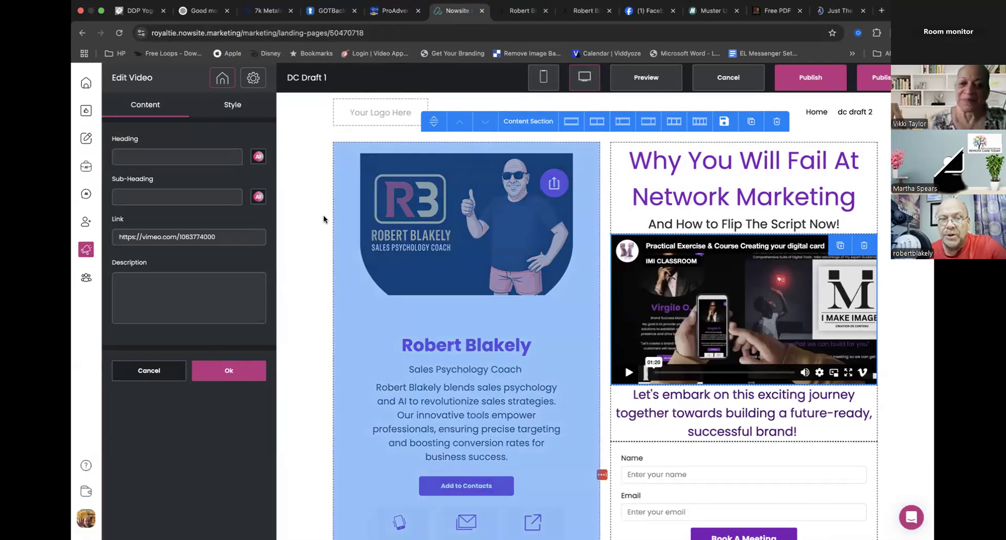
pyautogui.click(864, 246)
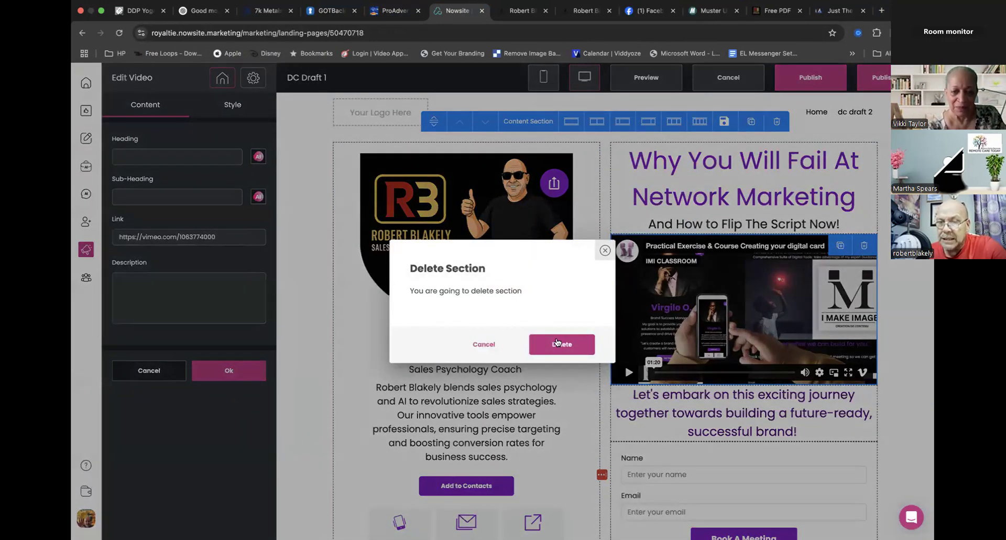
pyautogui.click(555, 347)
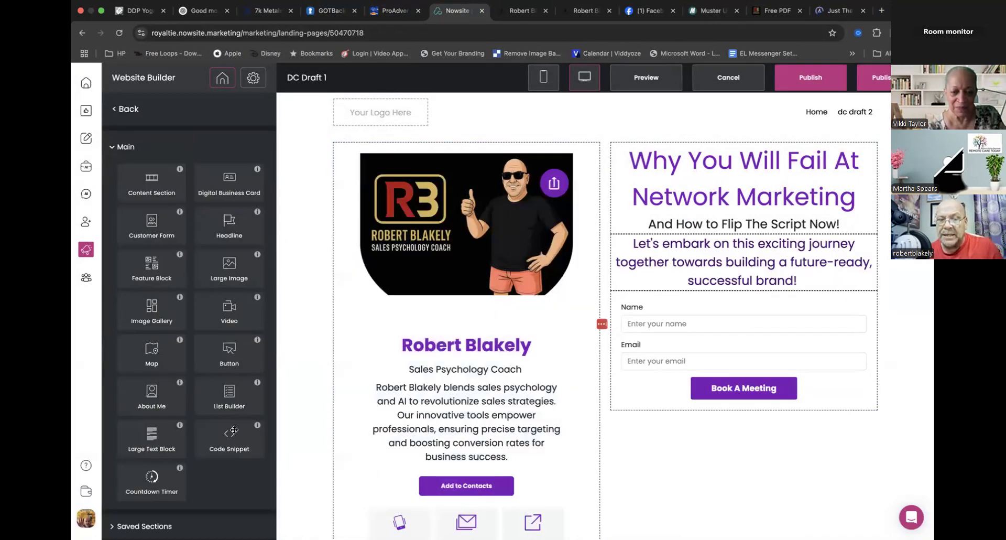
# - Add a Code Snippet block directly below the headline, paste the Adilo embed code into it and apply it
pyautogui.moveTo(224, 437); pyautogui.dragTo(719, 254)
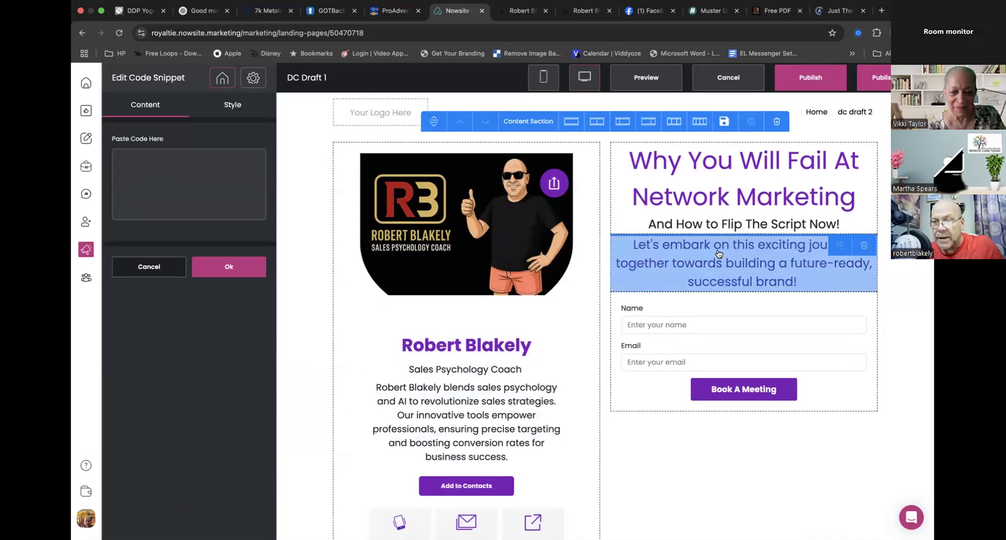
pyautogui.click(209, 169)
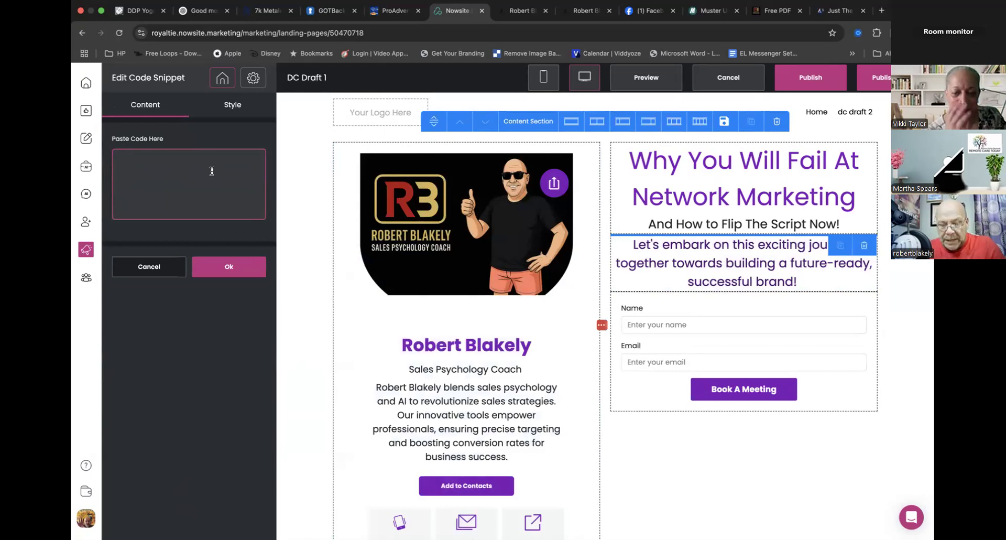
pyautogui.press('super+v')
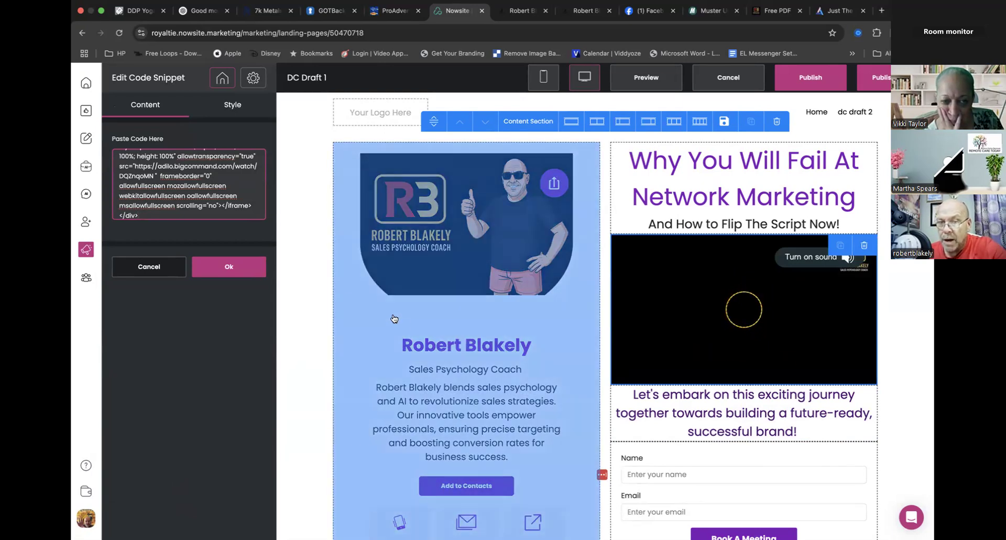
pyautogui.click(231, 269)
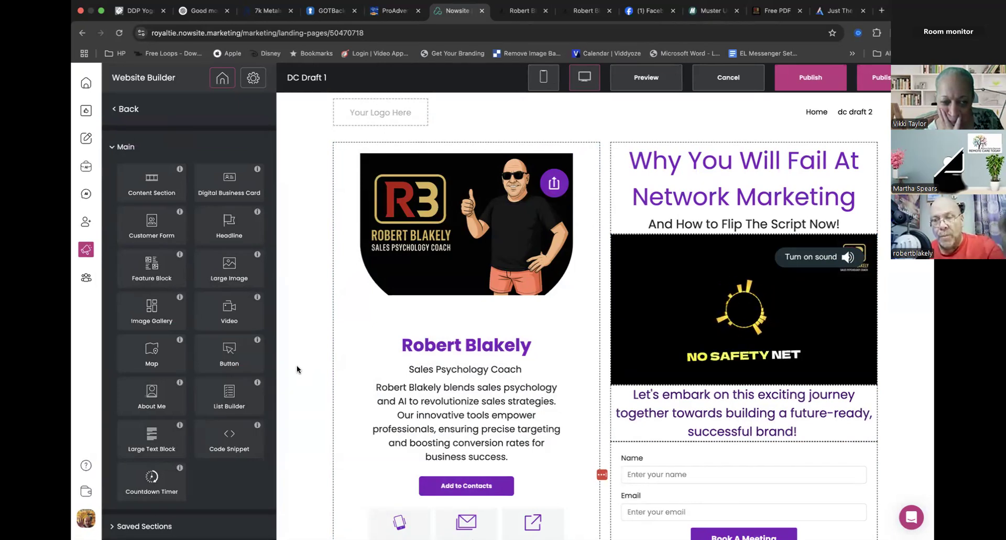
# - Switch to the Adilo video page and review its embed code with the responsive video size selected
pyautogui.click(834, 11)
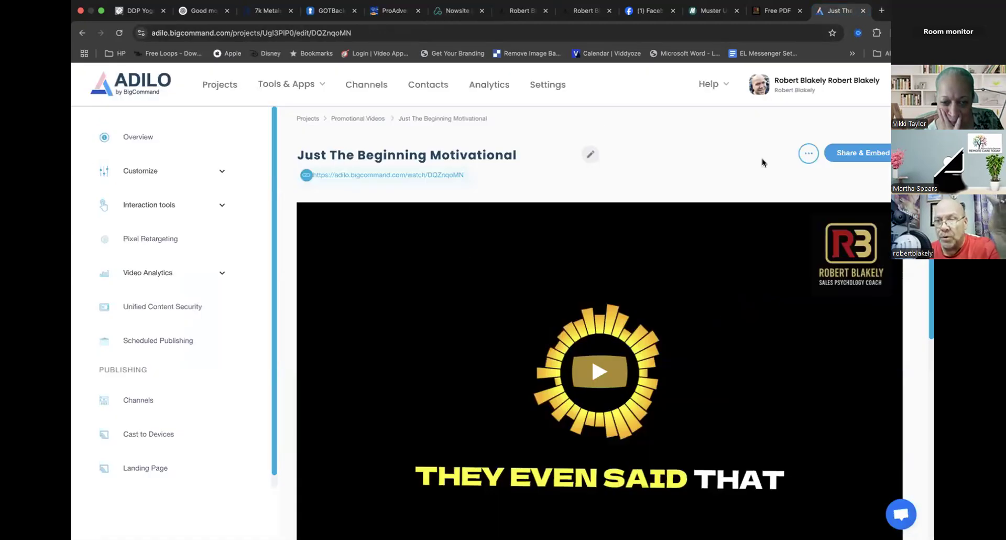
pyautogui.click(842, 157)
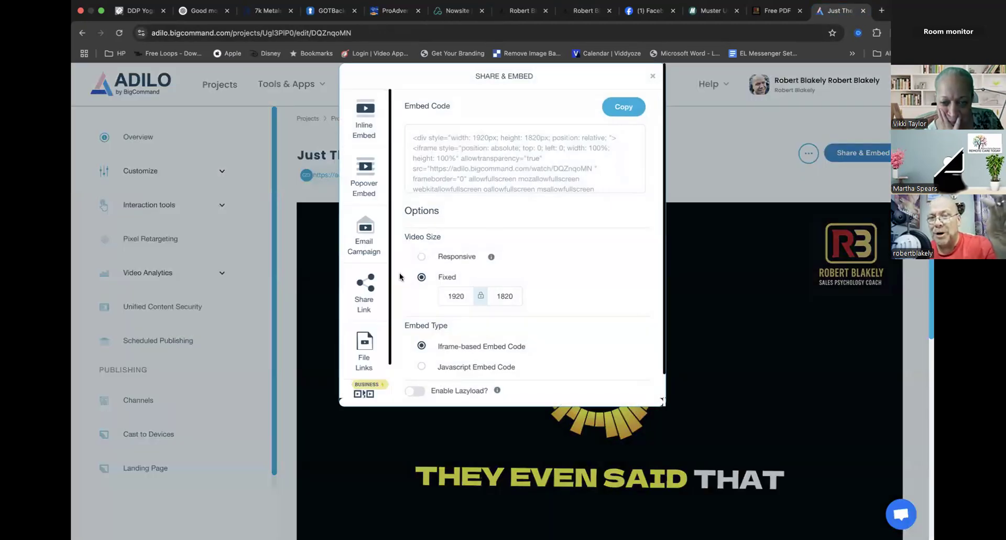
pyautogui.click(422, 256)
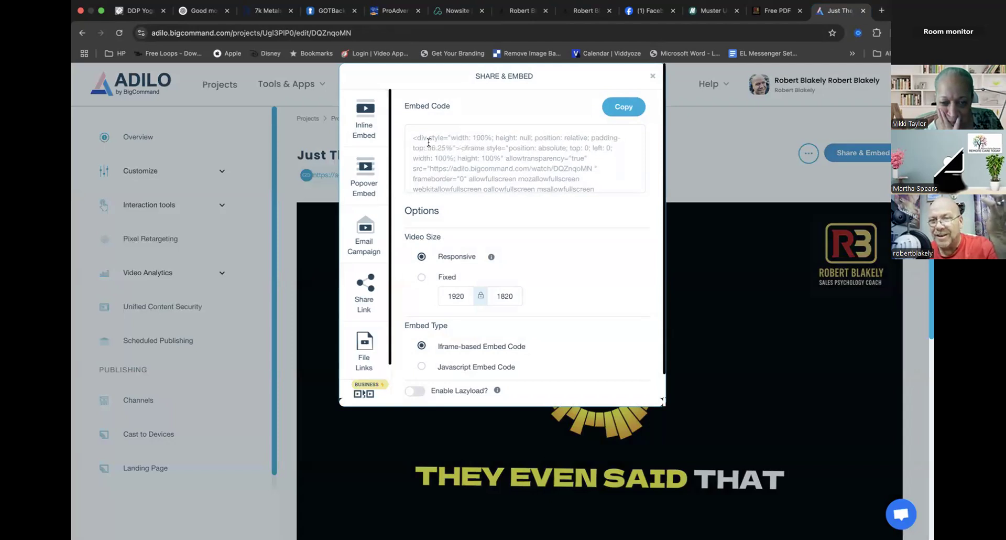
pyautogui.moveTo(412, 136); pyautogui.dragTo(589, 198)
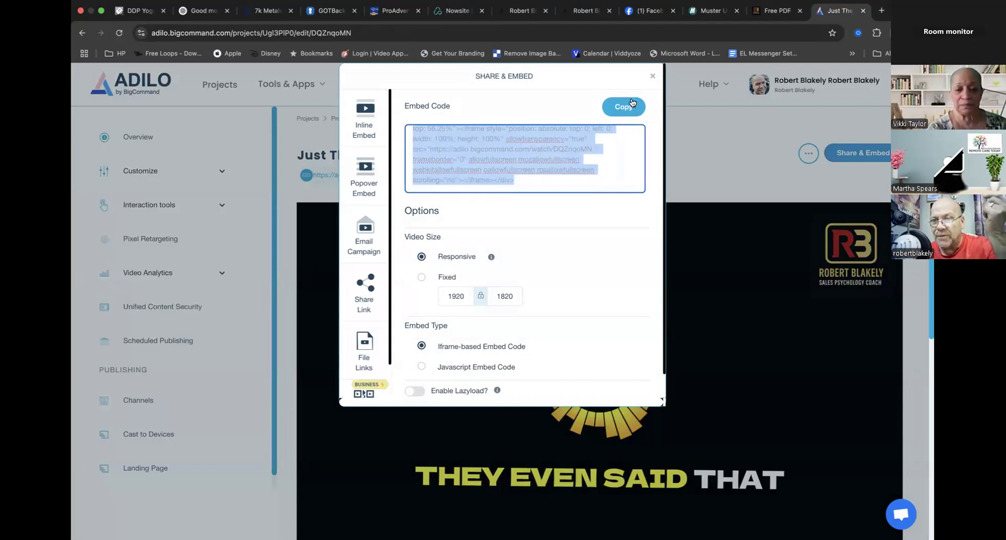
pyautogui.click(652, 77)
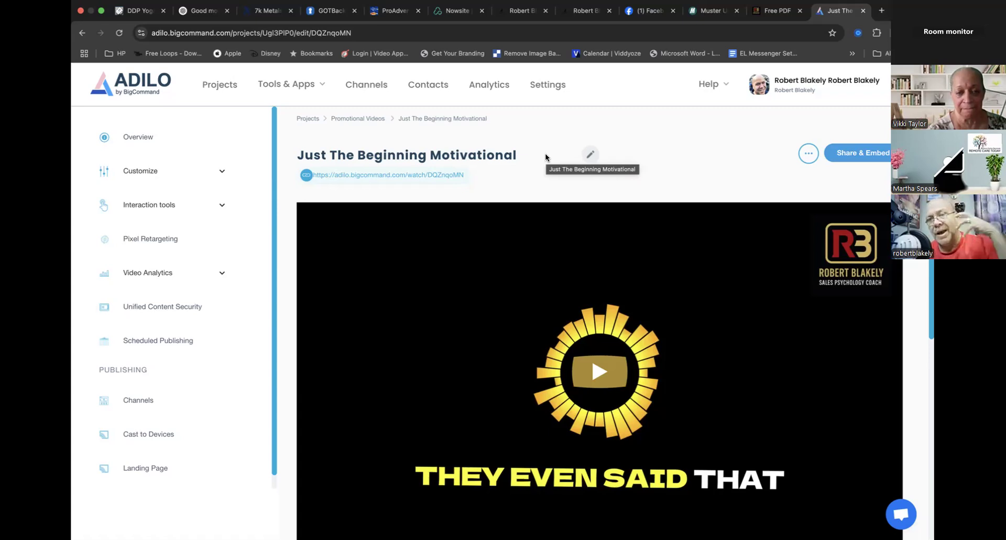
# - In Nowsite, replace the sub-heading below the video with AI text generated from "Write a sub-heading about the free pdf im offering"
pyautogui.click(451, 11)
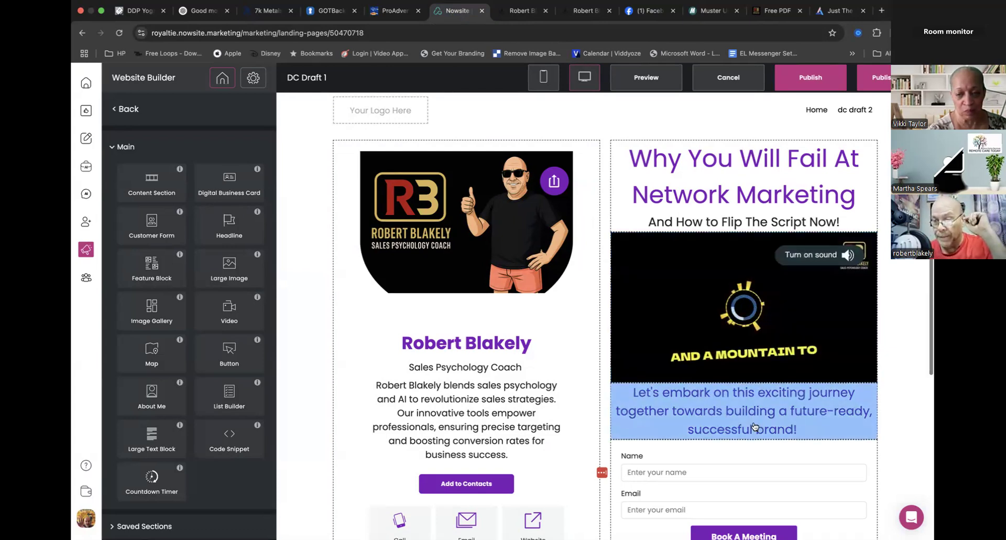
pyautogui.scroll(-3, 734, 340)
pyautogui.click(729, 330)
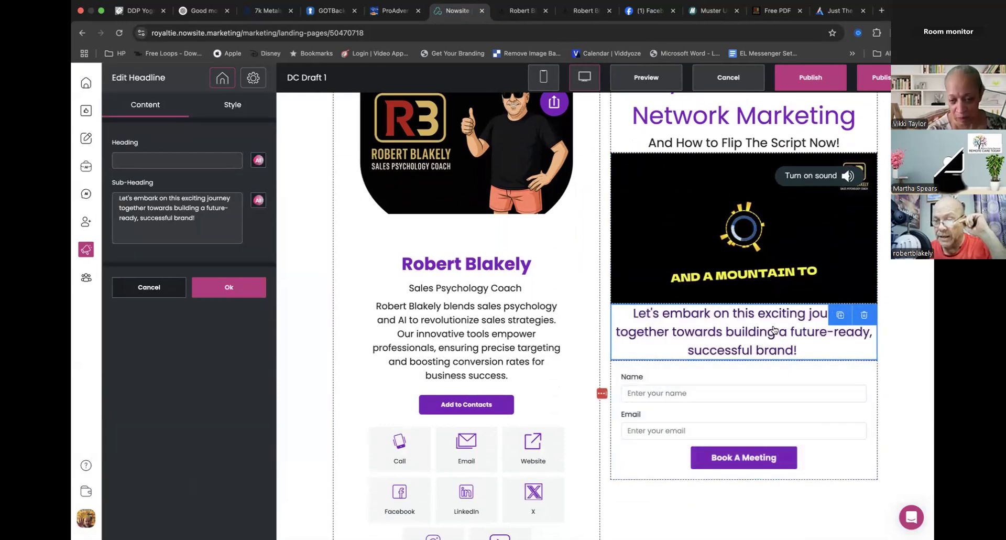
pyautogui.click(689, 395)
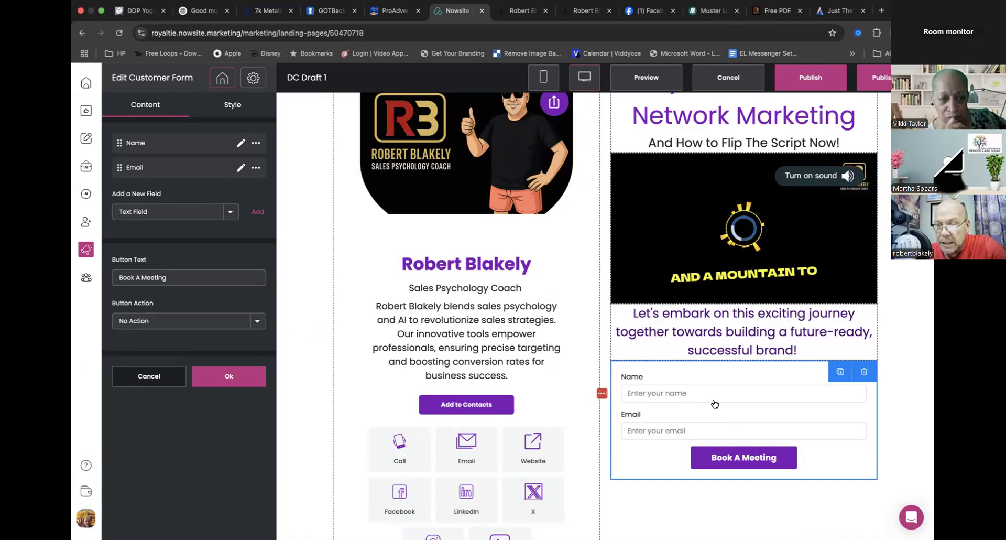
pyautogui.click(680, 340)
pyautogui.click(197, 218)
pyautogui.moveTo(197, 218); pyautogui.dragTo(76, 202)
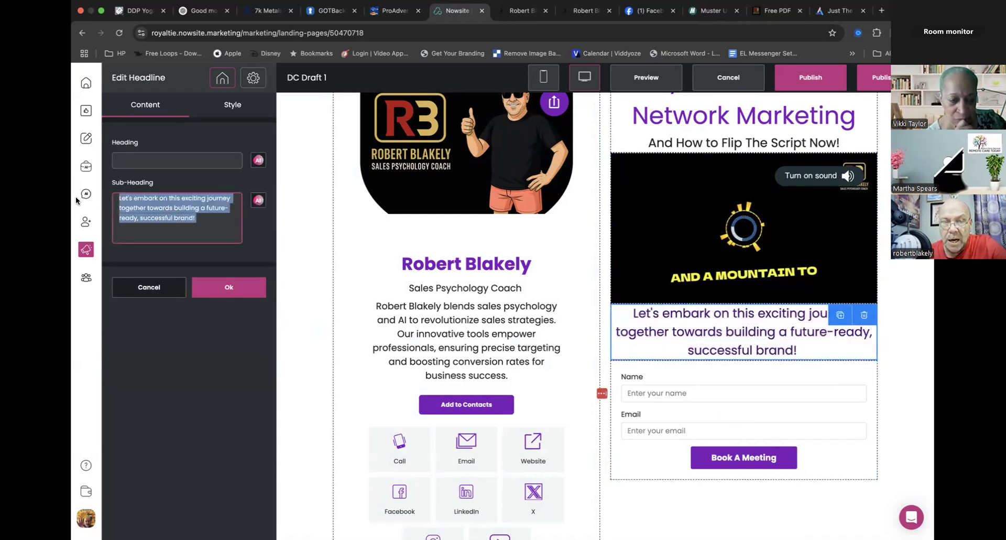
pyautogui.click(257, 201)
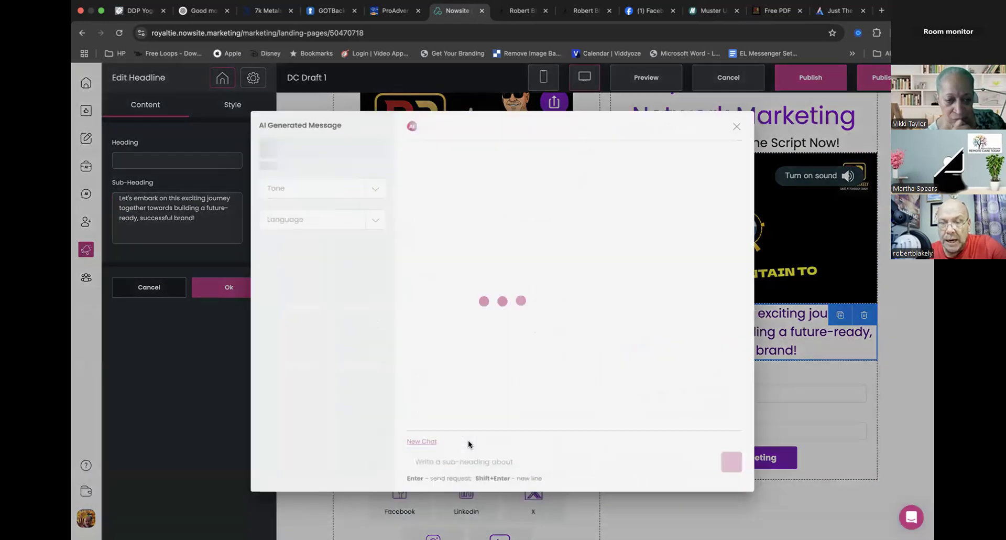
pyautogui.click(532, 452)
pyautogui.click(532, 460)
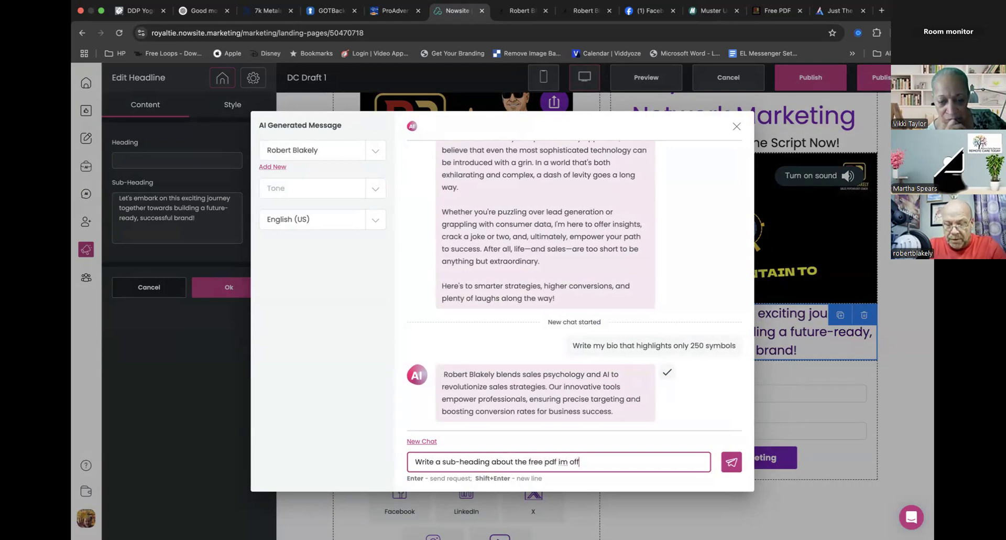
pyautogui.press('Return')
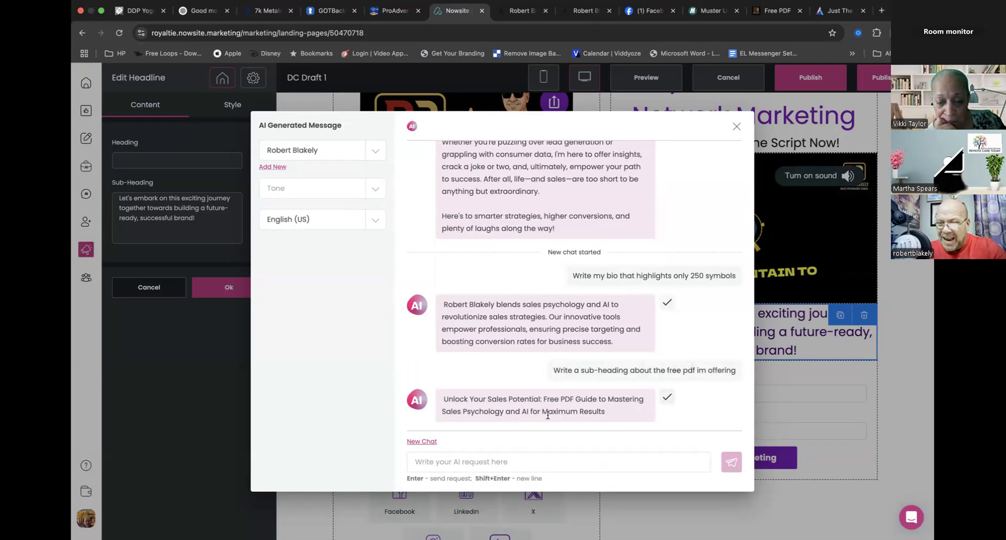
pyautogui.click(667, 397)
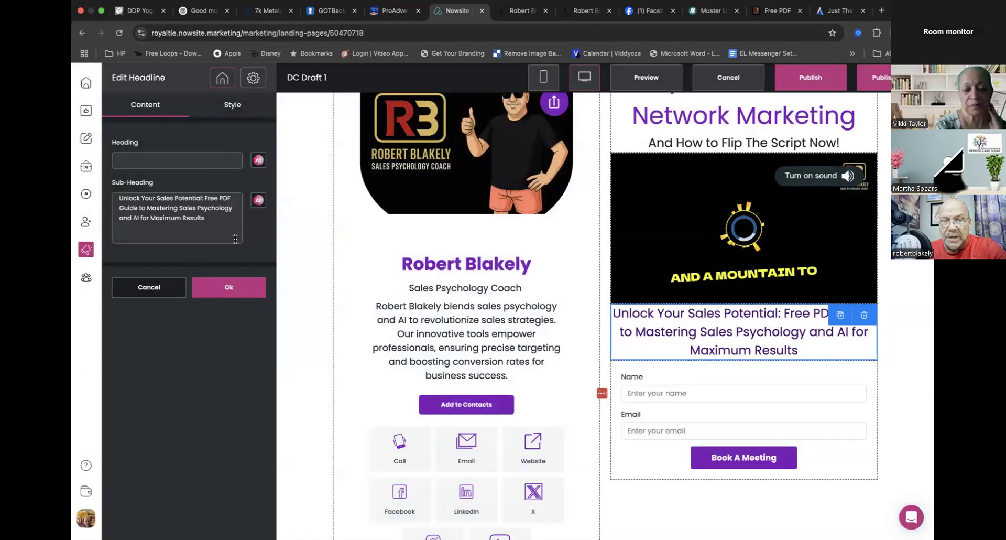
# - Remove "and AI" from the sub-heading so it ends "Mastering Sales Psychology for Maximum Results", and apply the edit
pyautogui.click(139, 217)
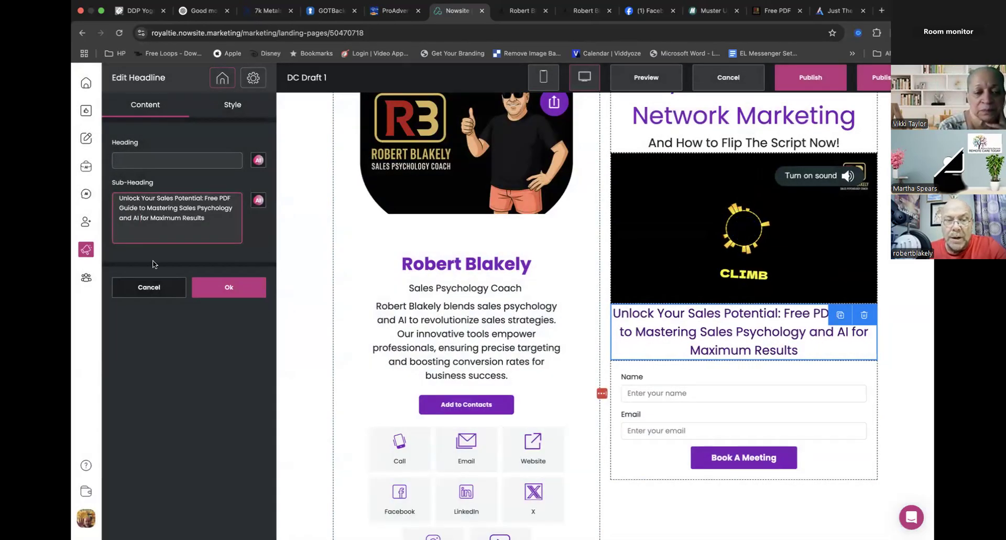
pyautogui.press('BackSpace')
pyautogui.press('BackSpace')
pyautogui.press('BackSpace')
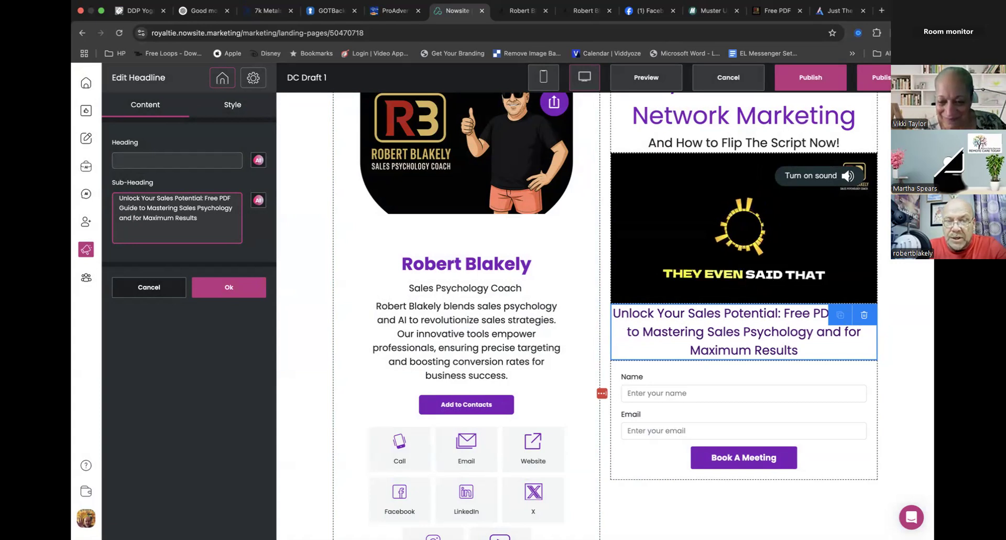
pyautogui.press('BackSpace')
pyautogui.press('BackSpace')
pyautogui.press('BackSpace')
pyautogui.press('BackSpace')
pyautogui.press('BackSpace')
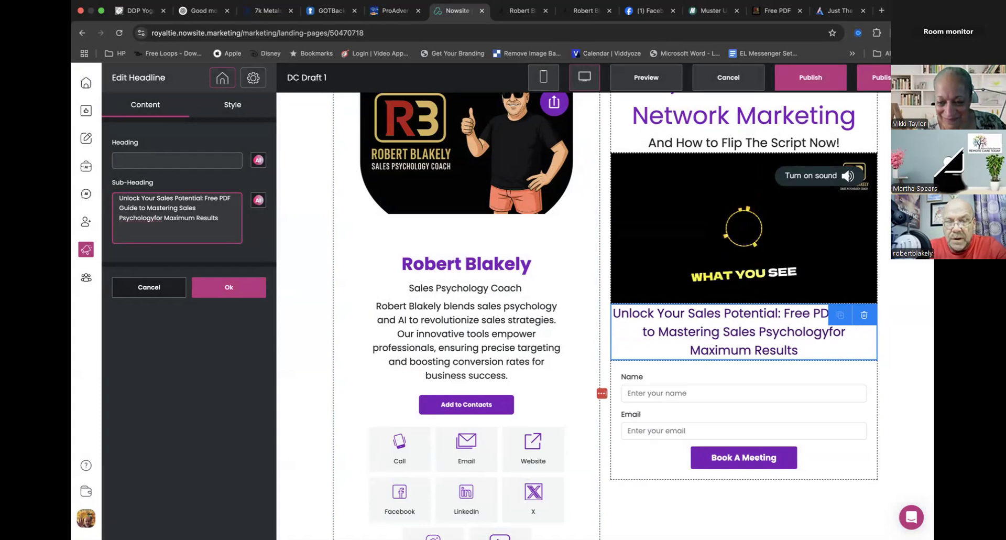
pyautogui.click(246, 288)
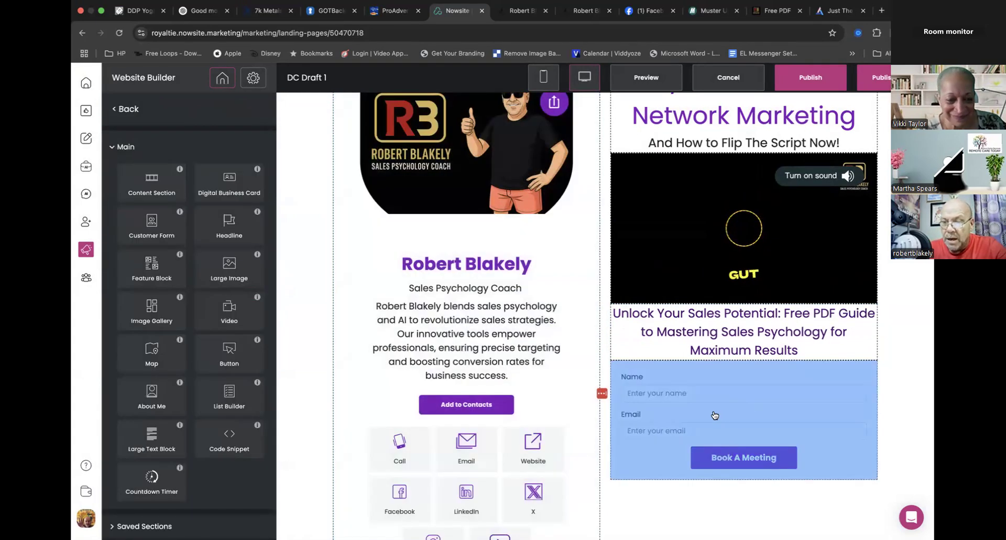
# - Open the customer form for editing and set its button action to Redirect URL
pyautogui.click(715, 415)
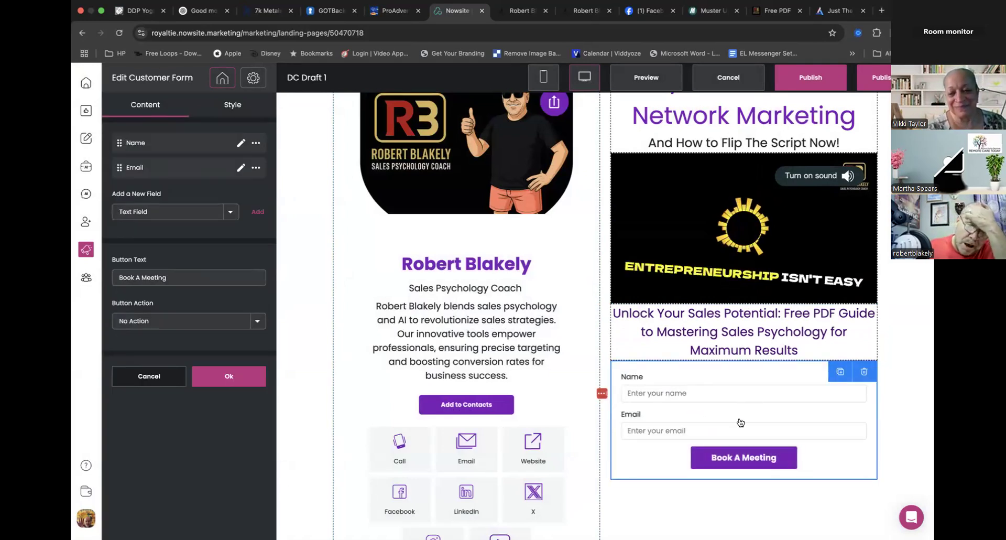
pyautogui.click(258, 322)
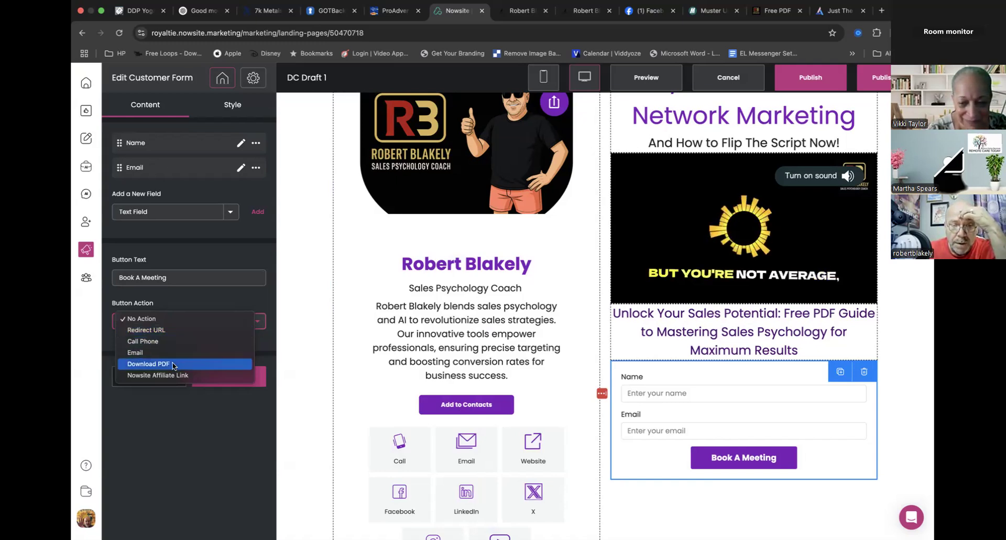
pyautogui.click(165, 329)
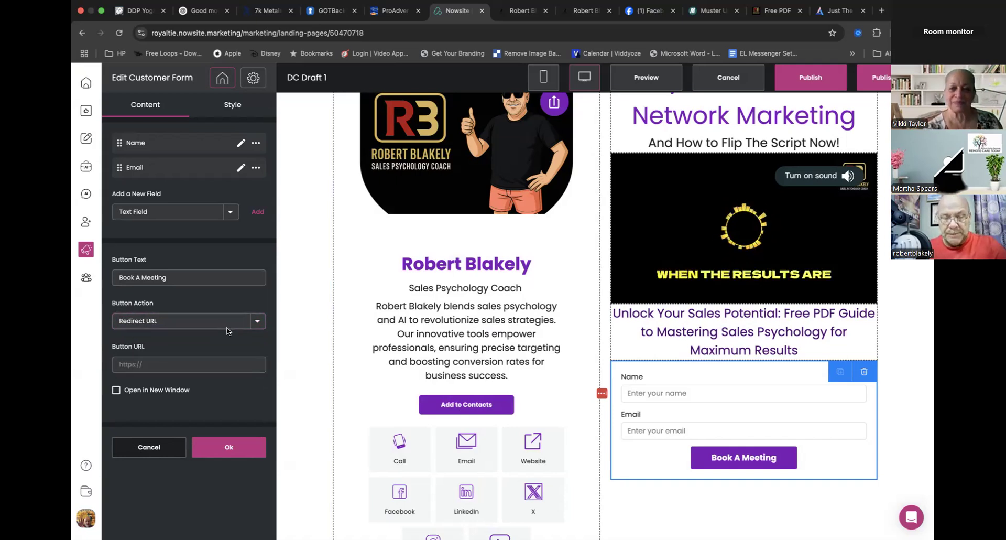
# - Switch to the Free PDF page, autofill its form with the saved contact details and submit it to reach the thank-you page
pyautogui.click(775, 10)
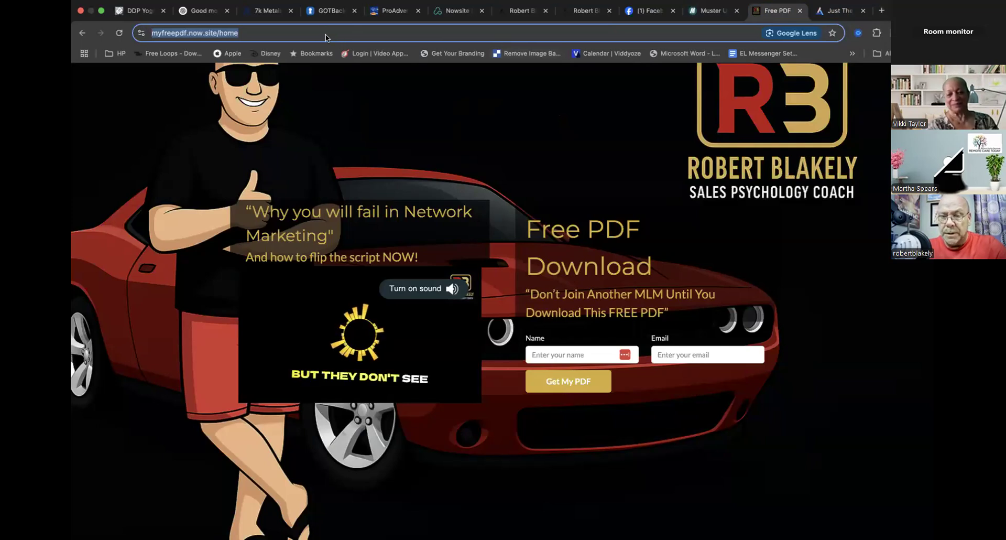
pyautogui.click(258, 35)
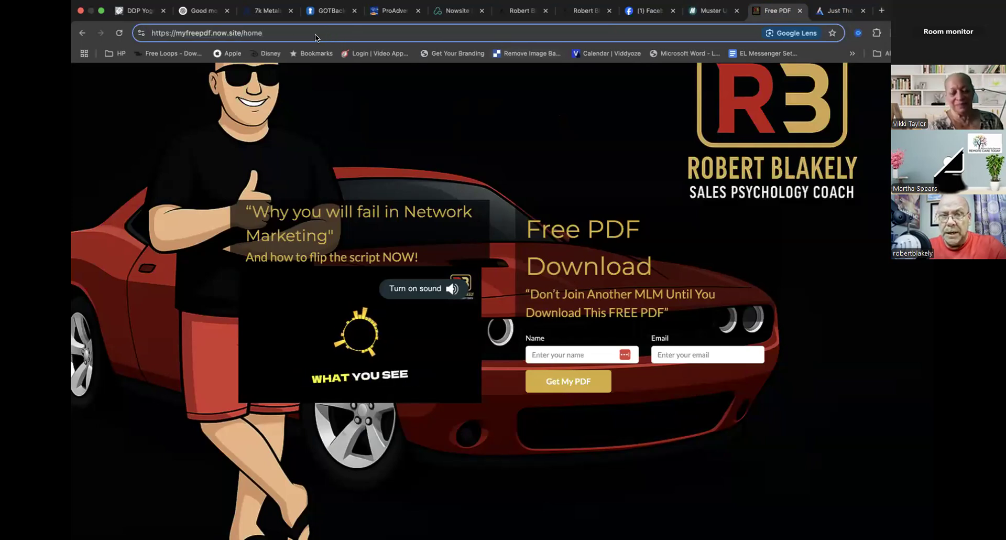
pyautogui.click(566, 354)
pyautogui.click(465, 479)
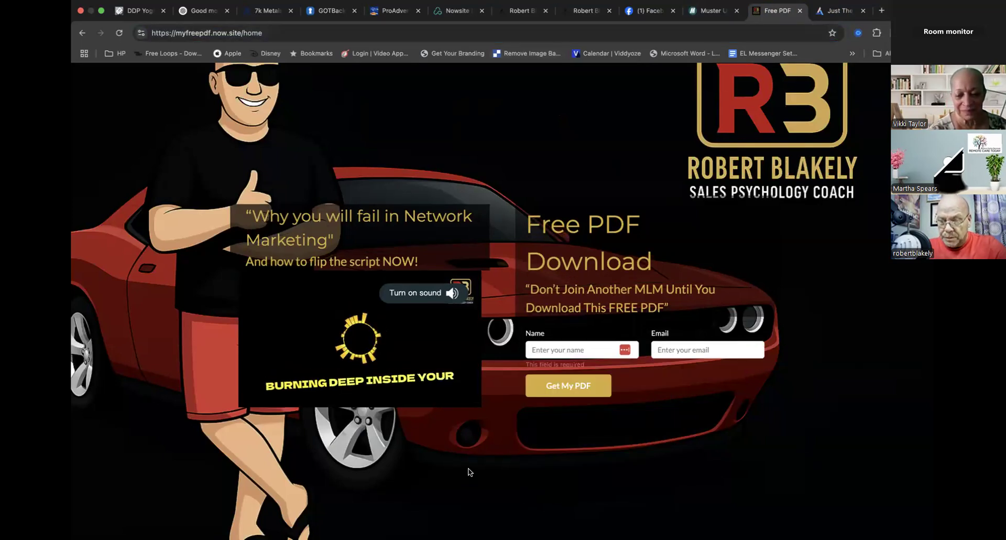
pyautogui.click(554, 352)
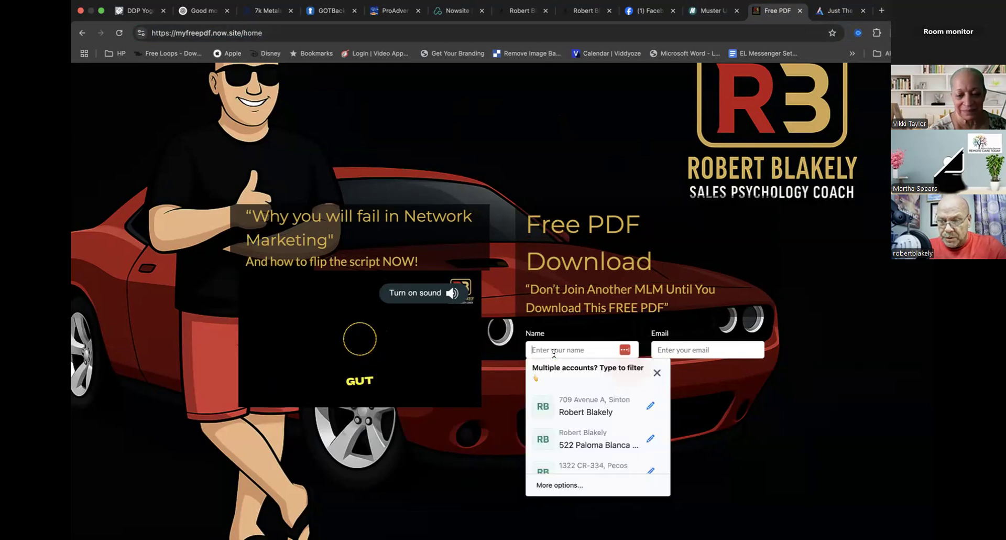
pyautogui.click(587, 413)
pyautogui.click(575, 386)
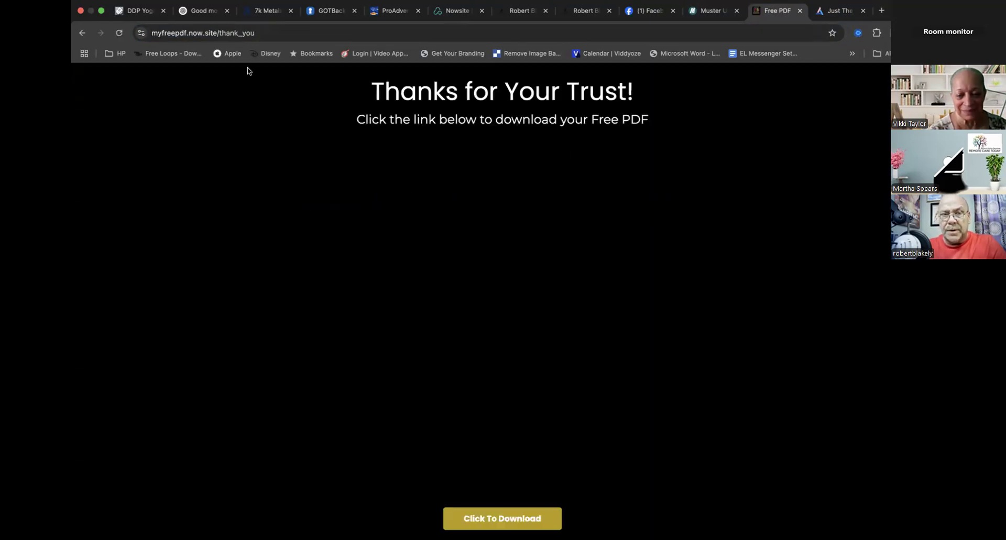
# - Copy the address of the PDF thank-you page and review the page down to the email whitelisting video
pyautogui.click(232, 34)
pyautogui.press('super+c')
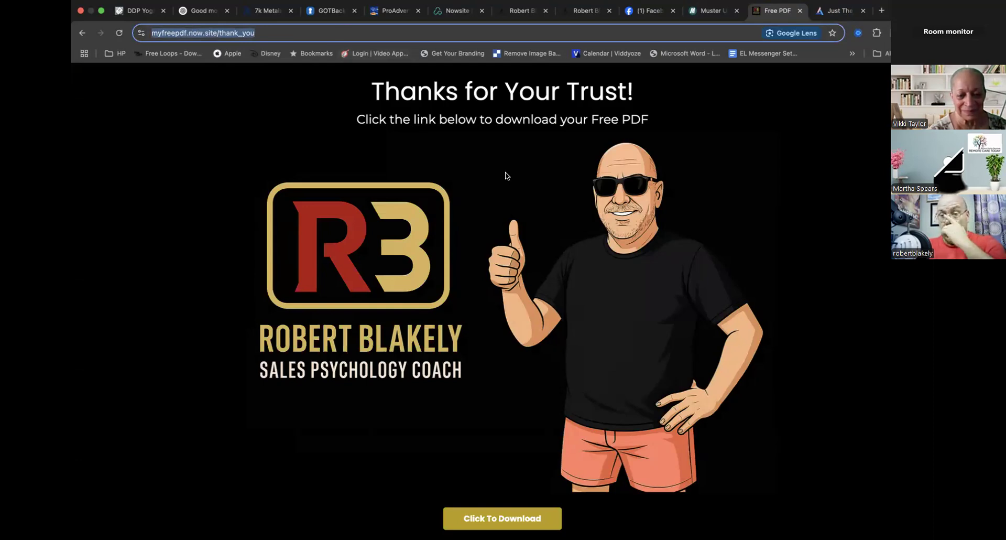
pyautogui.scroll(-2, 536, 293)
pyautogui.scroll(-2, 534, 292)
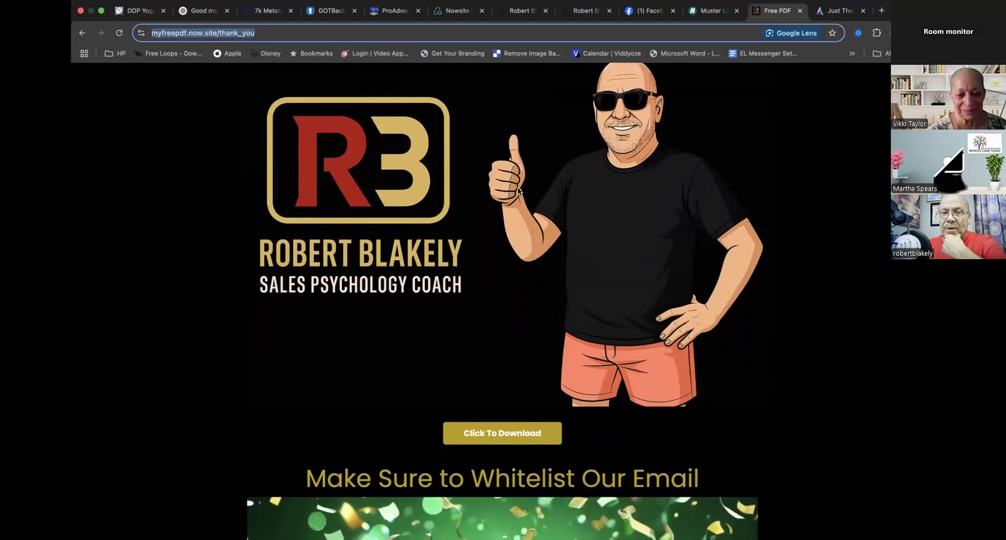
pyautogui.scroll(3, 516, 189)
pyautogui.scroll(-2, 580, 338)
pyautogui.scroll(2, 428, 142)
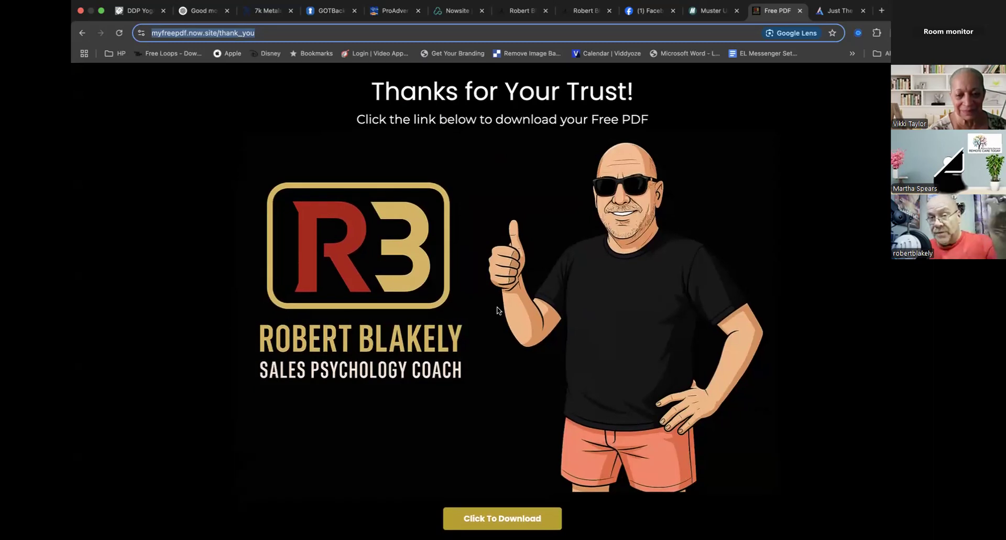
pyautogui.scroll(-10, 518, 314)
pyautogui.scroll(-6, 518, 313)
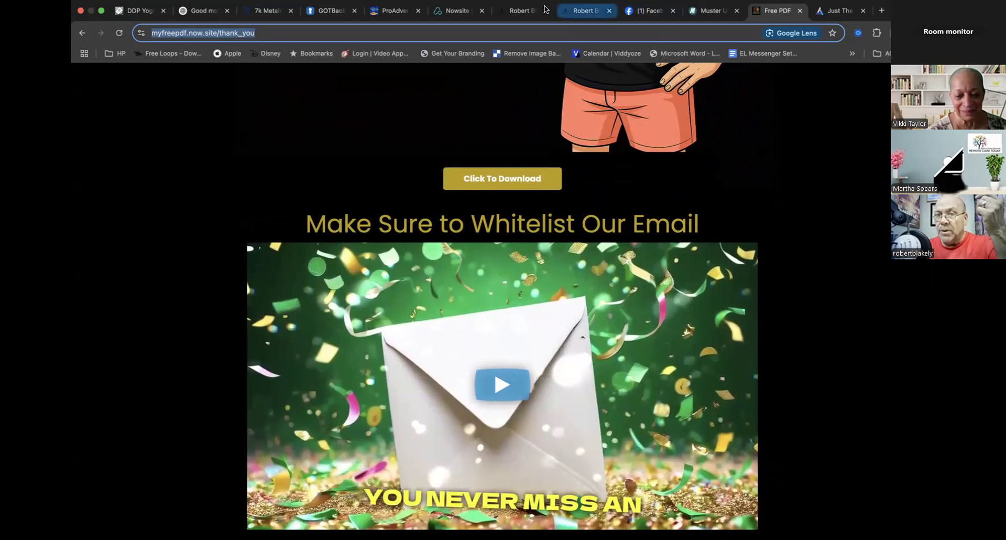
pyautogui.click(460, 10)
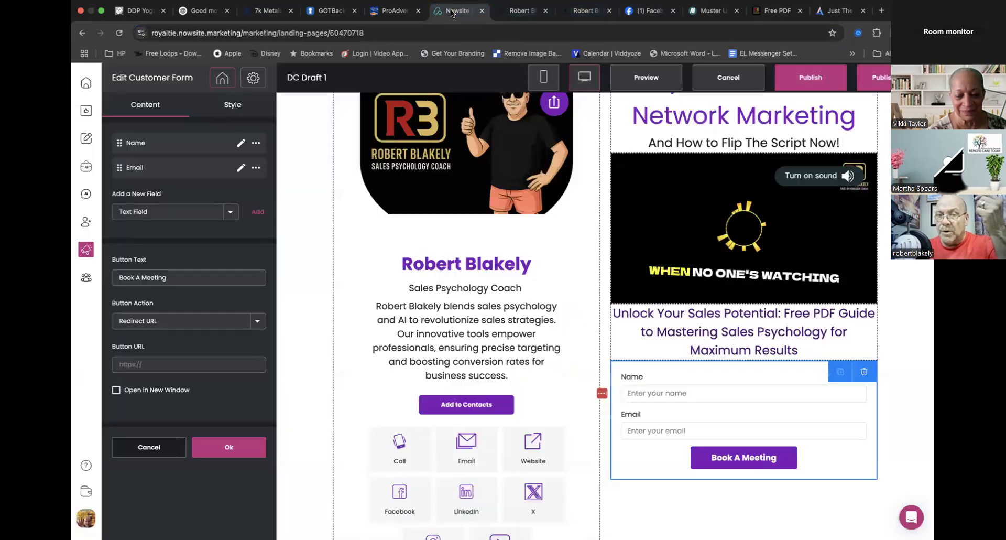
pyautogui.click(775, 10)
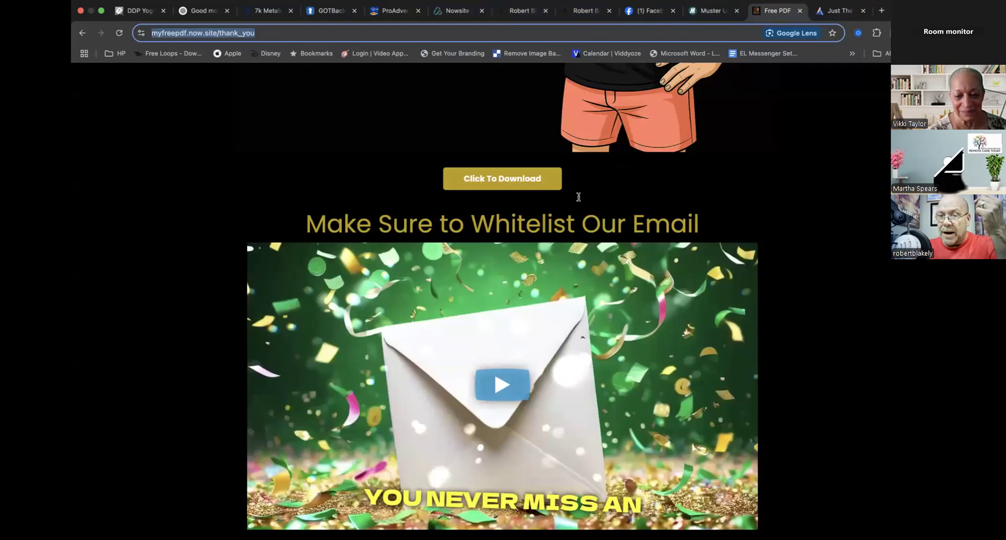
pyautogui.scroll(7, 578, 197)
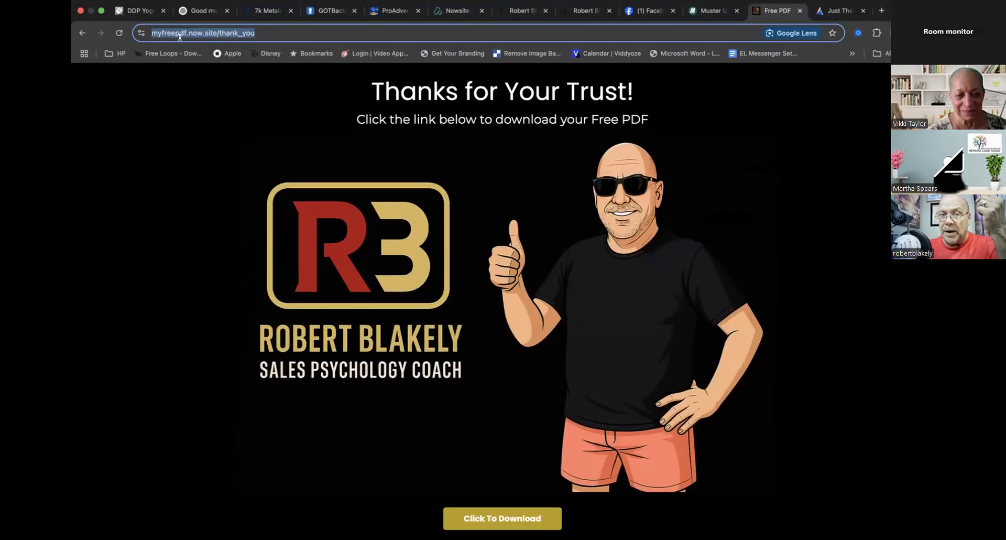
pyautogui.click(460, 11)
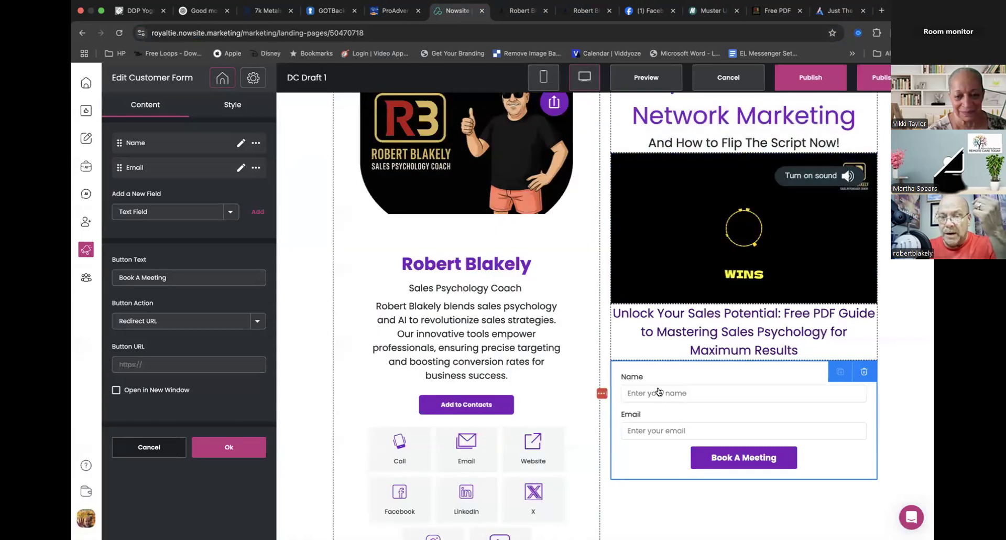
pyautogui.click(163, 364)
pyautogui.press('super+v')
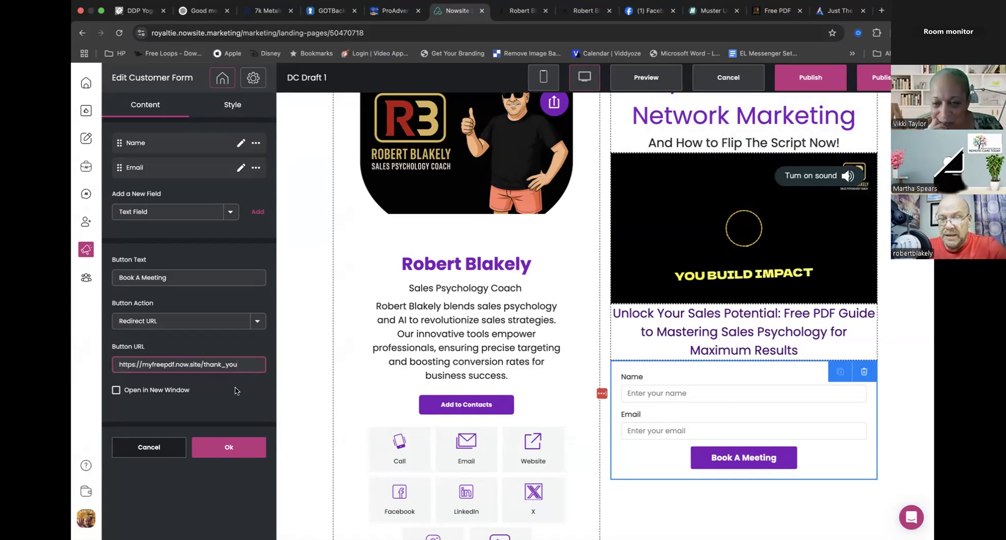
# - Change the form's button text to "Download Your PDF Now!" and apply the form changes
pyautogui.moveTo(174, 279); pyautogui.dragTo(110, 276)
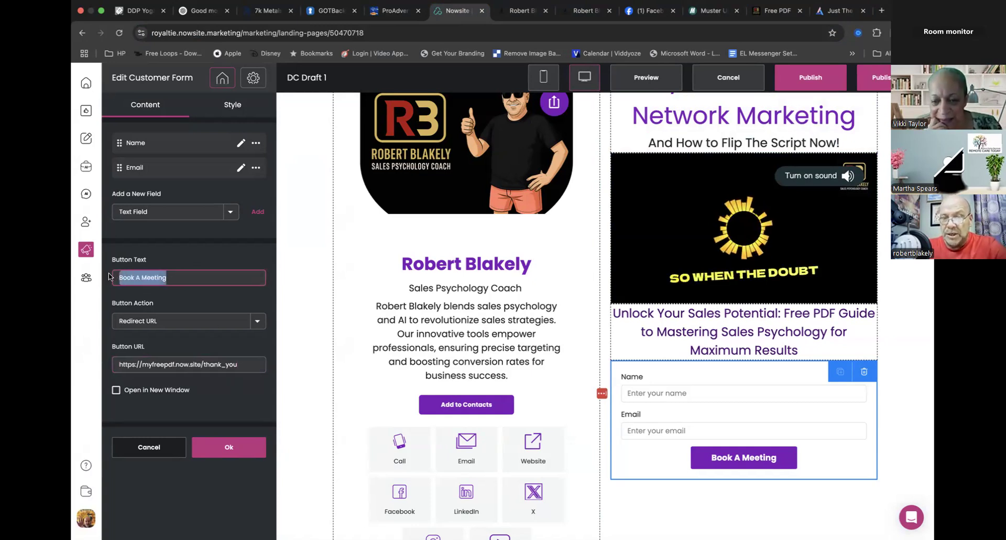
pyautogui.write('Download YYour PDF NOw')
pyautogui.press('BackSpace')
pyautogui.press('BackSpace')
pyautogui.write('ow!')
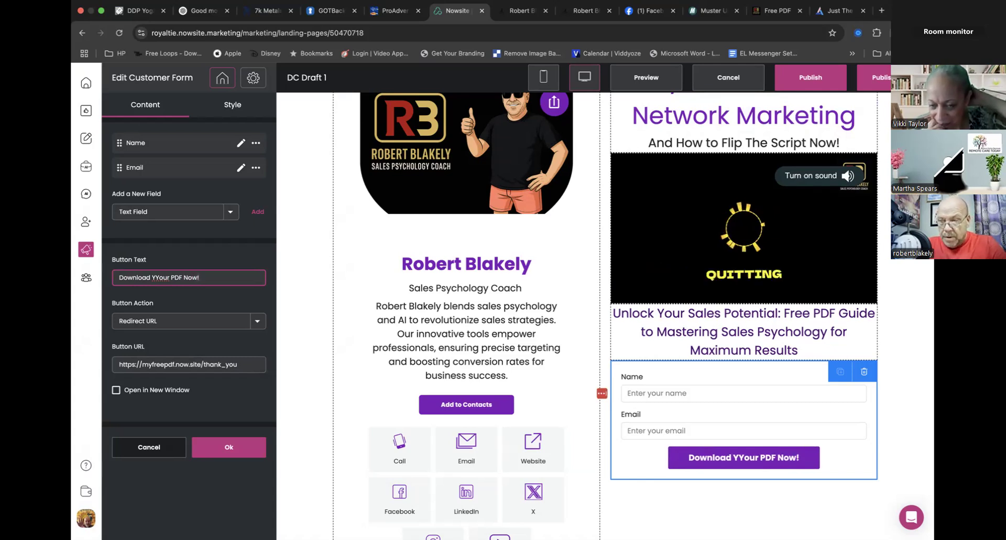
pyautogui.click(159, 277)
pyautogui.press('BackSpace')
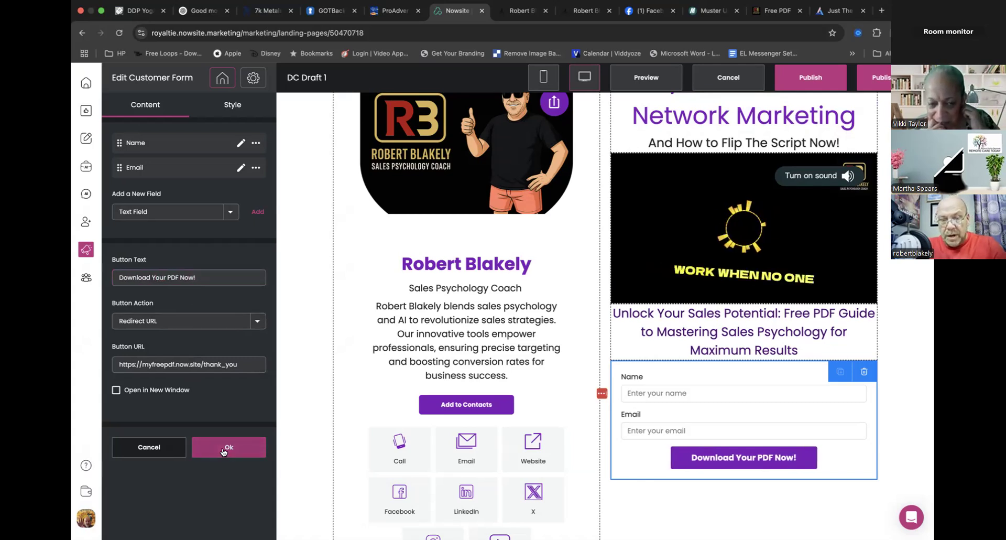
pyautogui.click(225, 447)
# - Publish the website and preview the live page down to its footer
pyautogui.scroll(2, 733, 294)
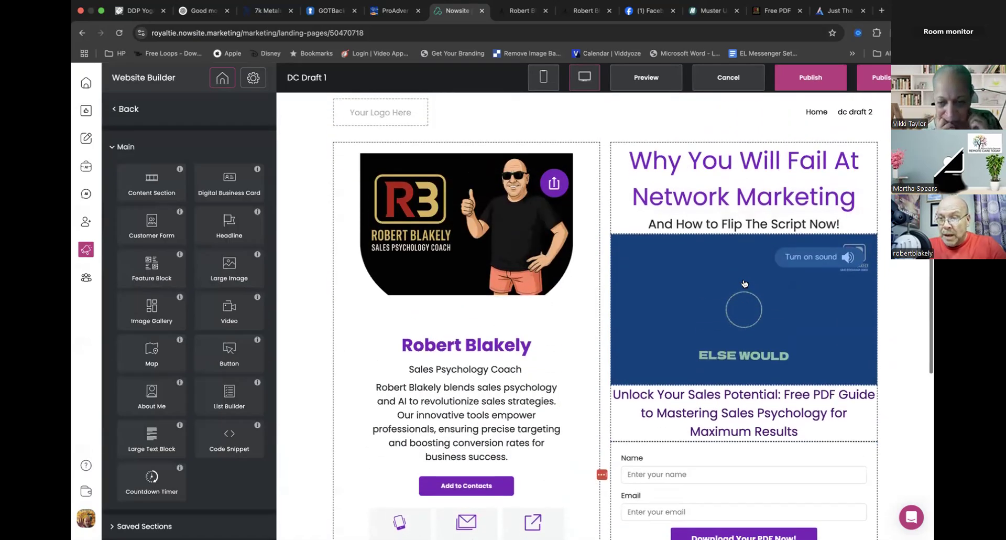
pyautogui.click(797, 80)
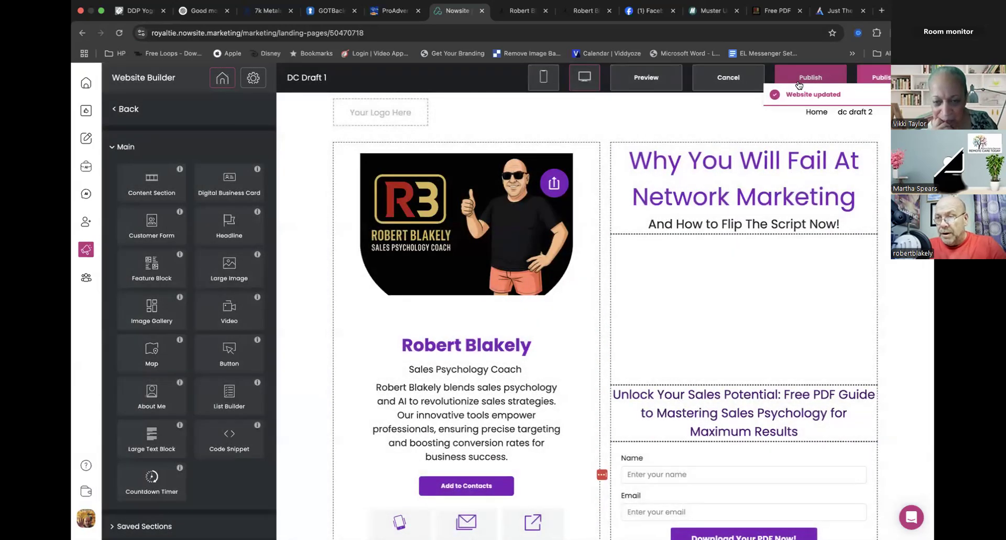
pyautogui.click(636, 80)
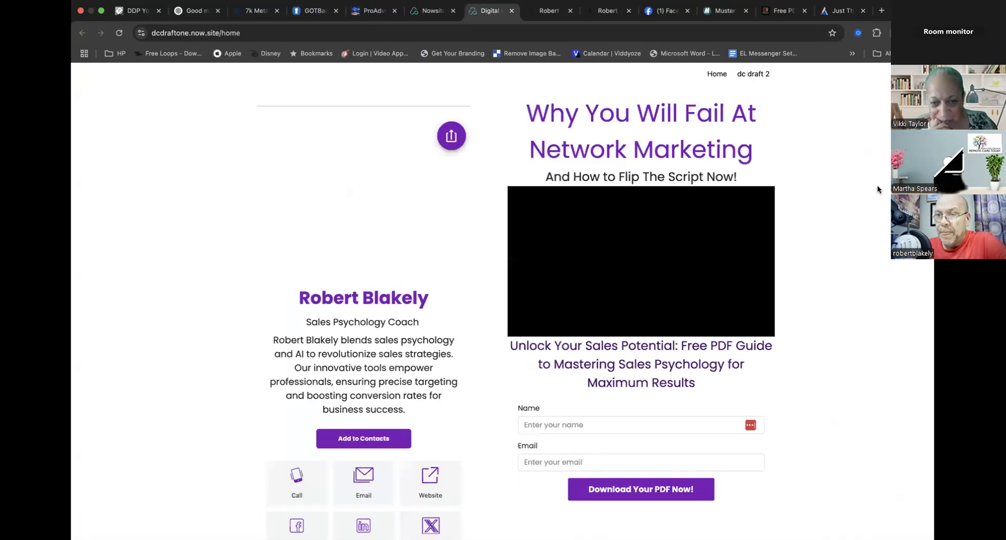
pyautogui.scroll(-2, 554, 361)
pyautogui.scroll(-2, 554, 360)
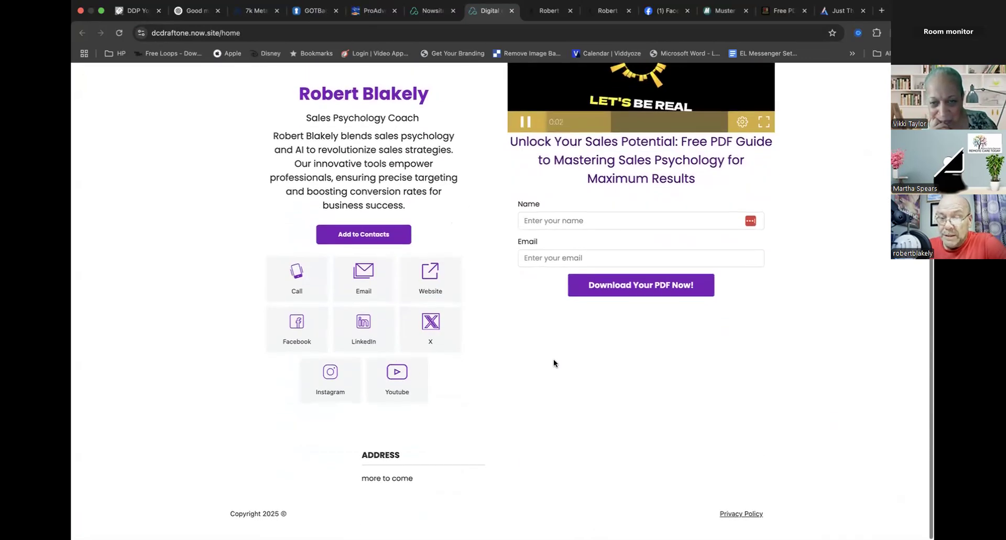
pyautogui.scroll(4, 553, 361)
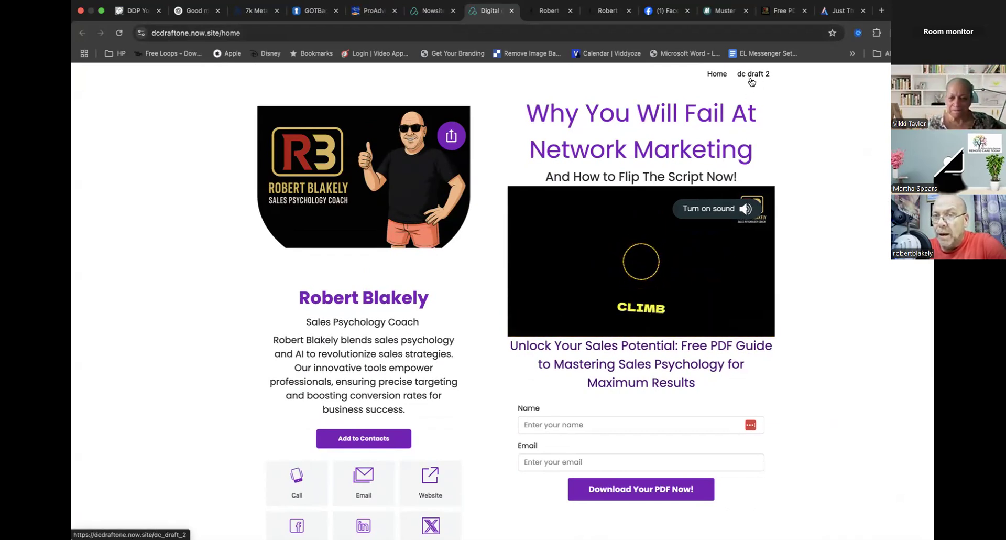
# - Back in the Nowsite website builder, hide the dc draft 2 and Home pages from the site navigation
pyautogui.click(430, 11)
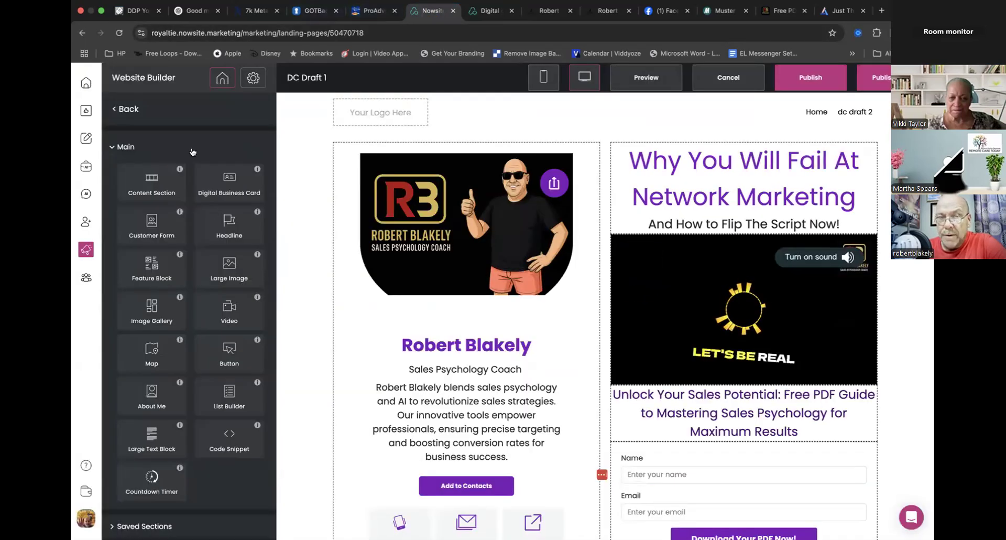
pyautogui.click(129, 109)
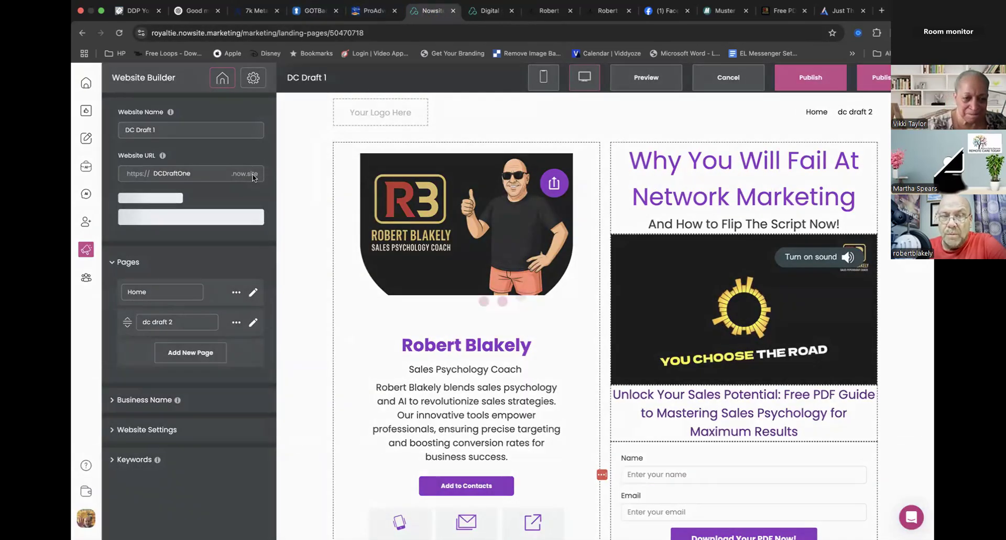
pyautogui.click(235, 322)
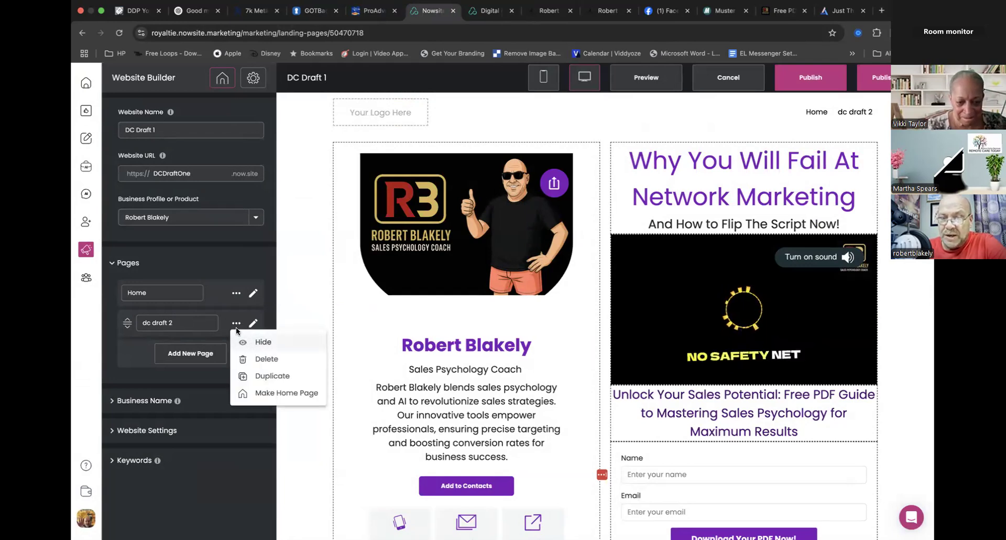
pyautogui.click(259, 342)
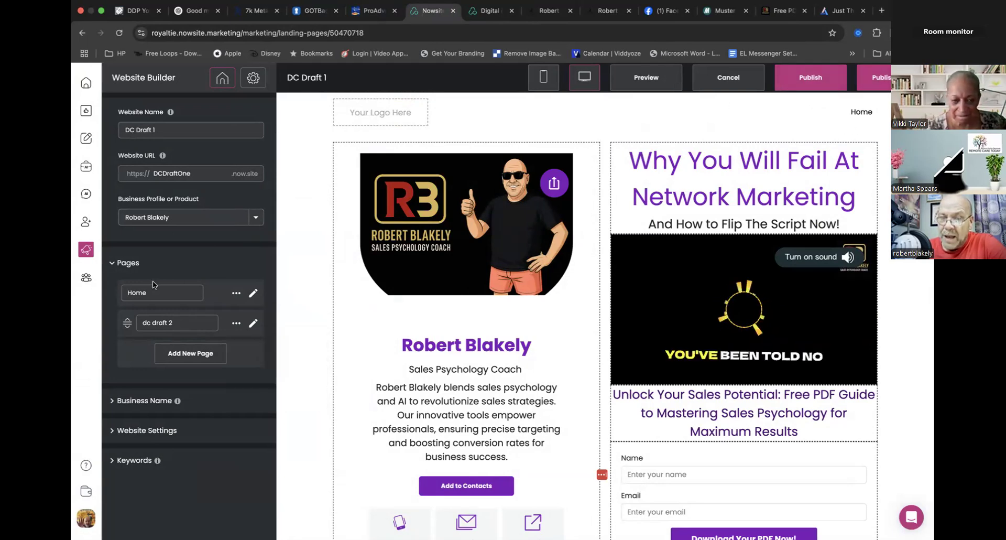
pyautogui.click(237, 294)
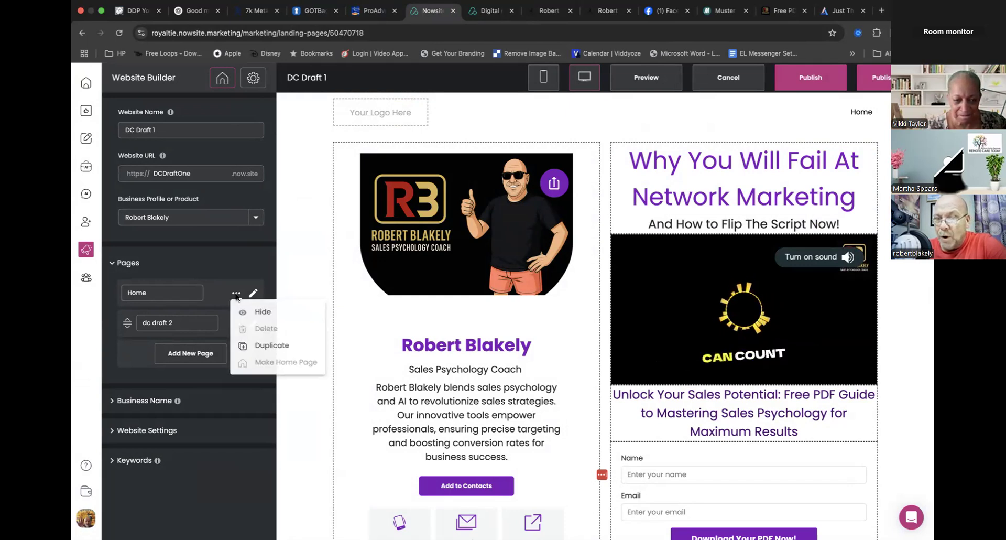
pyautogui.click(260, 313)
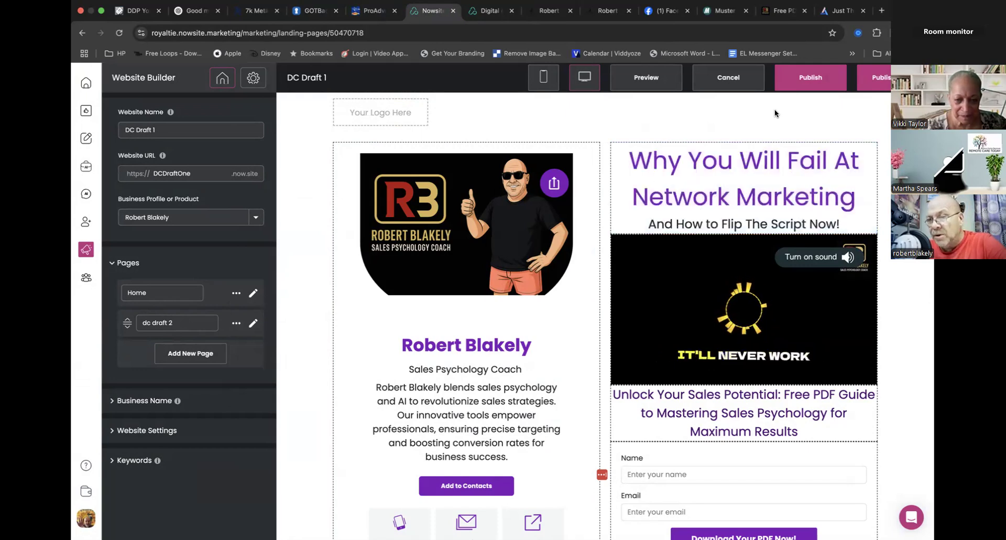
# - Publish the website again and reload the live dcdraftone.now.site page
pyautogui.click(802, 84)
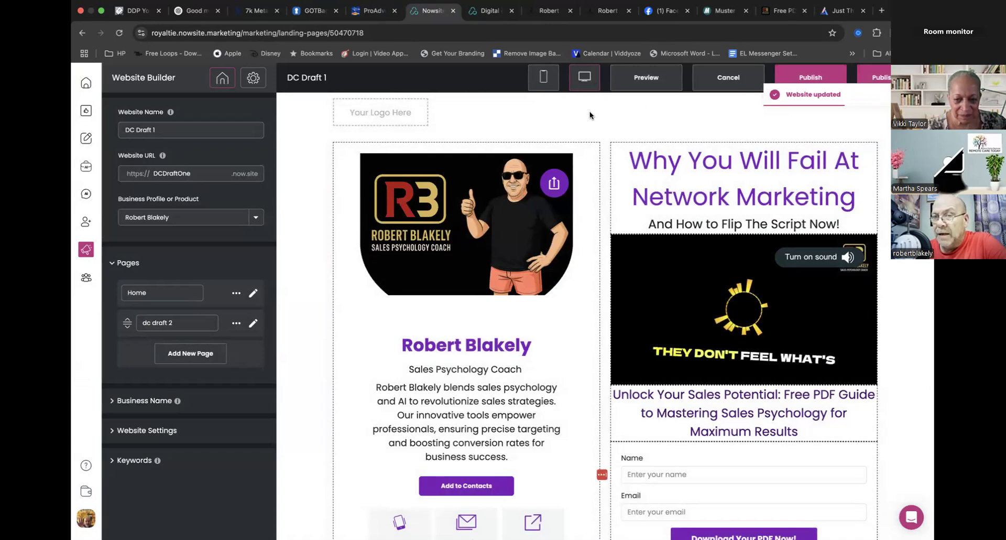
pyautogui.click(490, 12)
pyautogui.click(408, 35)
pyautogui.press('Return')
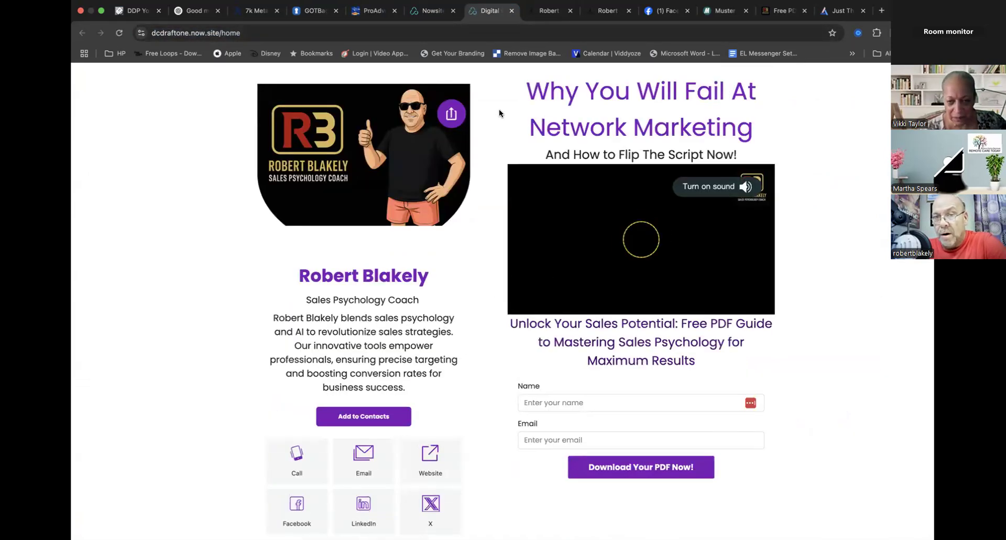
# - In the Nowsite editor, open the digital business card's heading style and its color picker
pyautogui.click(430, 13)
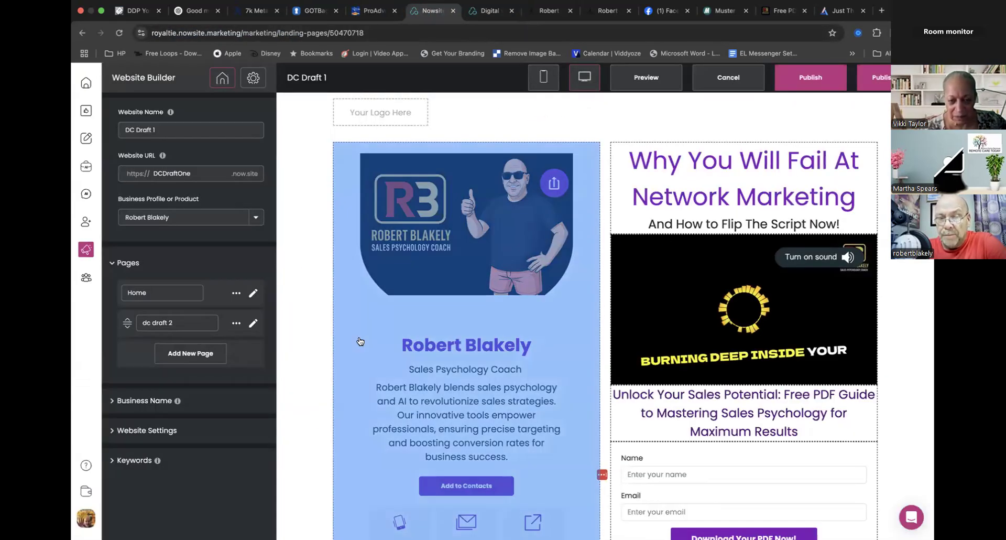
pyautogui.click(380, 330)
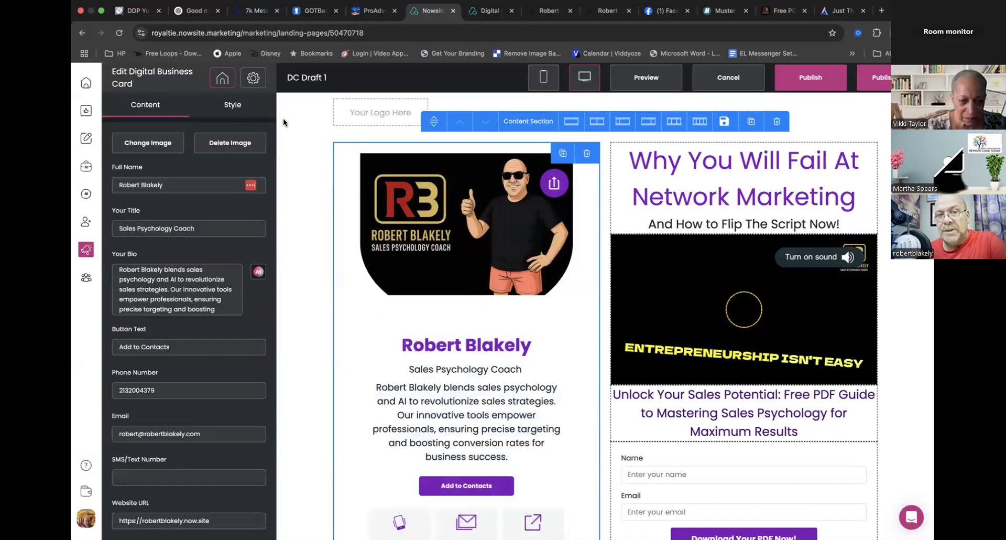
pyautogui.click(235, 107)
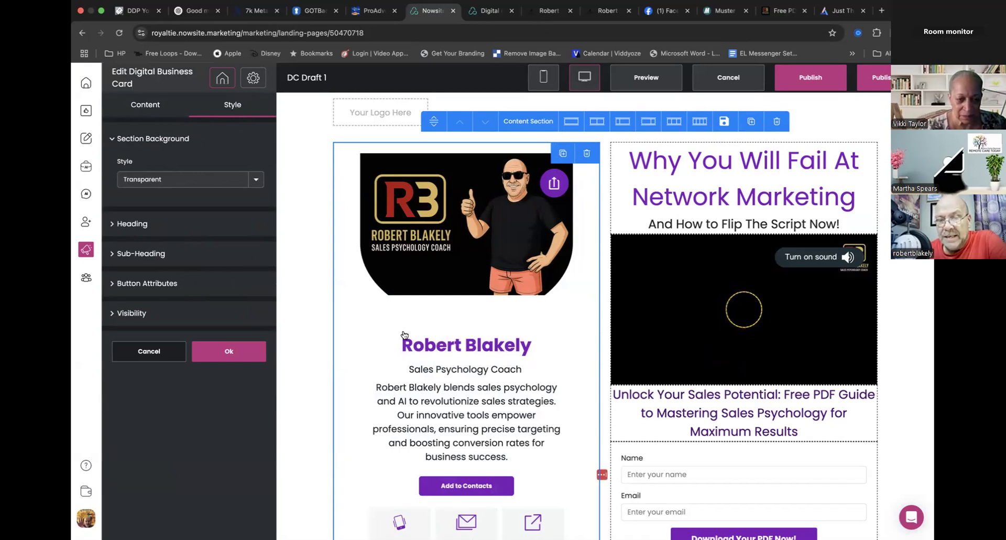
pyautogui.click(207, 224)
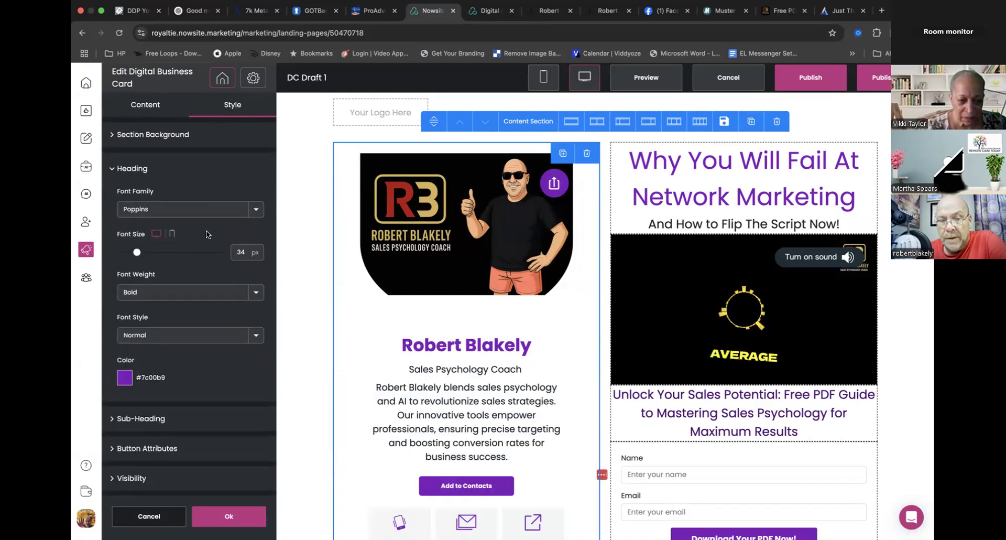
pyautogui.click(125, 377)
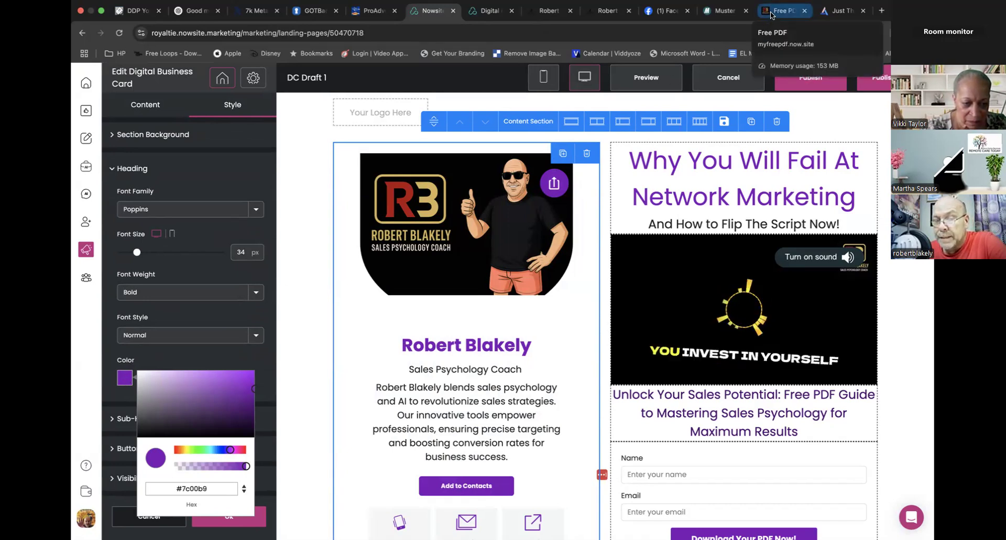
# - Switch to the Just The Beginning Motivational video in Adilo and look up its player color in the appearance settings
pyautogui.press('super+t')
pyautogui.click(739, 32)
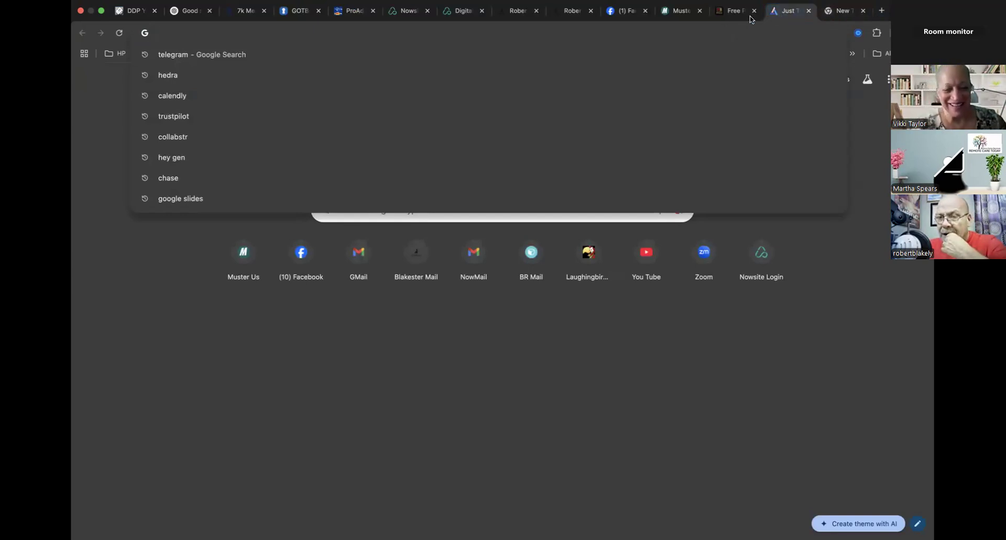
pyautogui.click(781, 11)
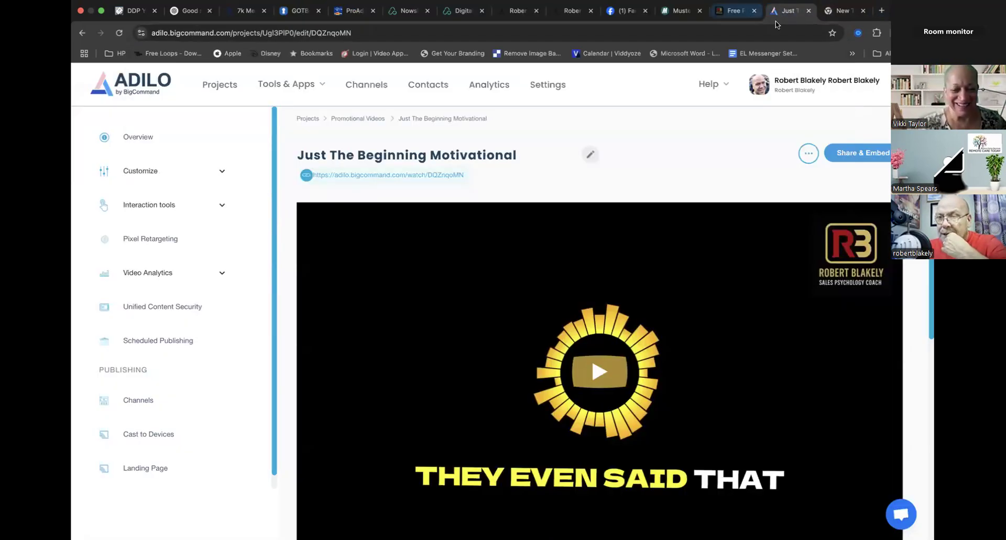
pyautogui.click(182, 177)
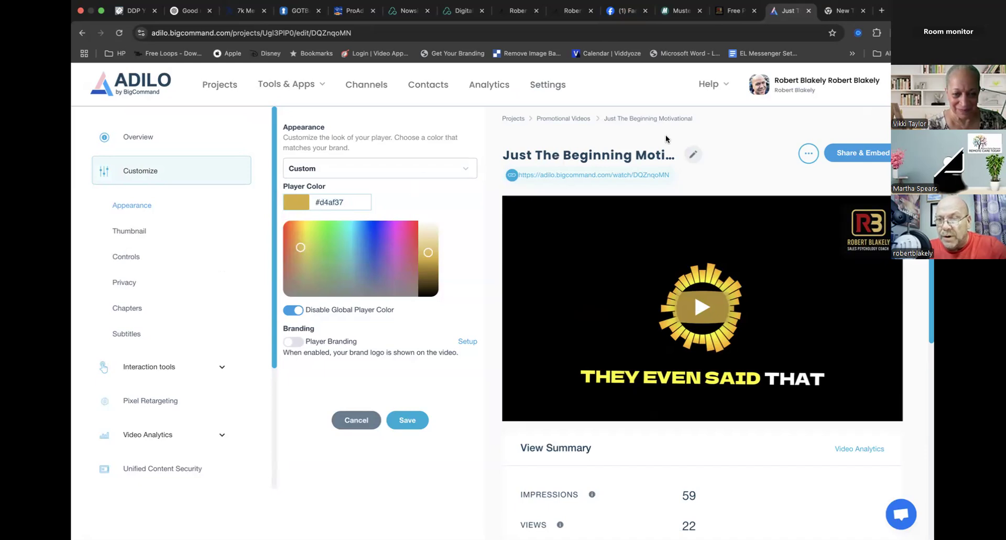
# - Back in the Nowsite editor, set the digital business card's heading color to #d4af37 and apply it
pyautogui.click(408, 11)
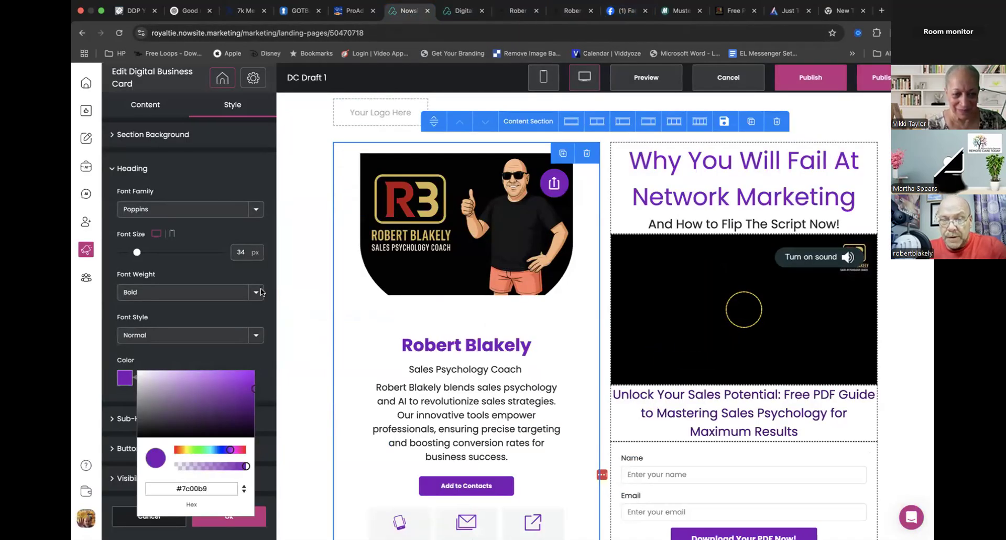
pyautogui.click(125, 378)
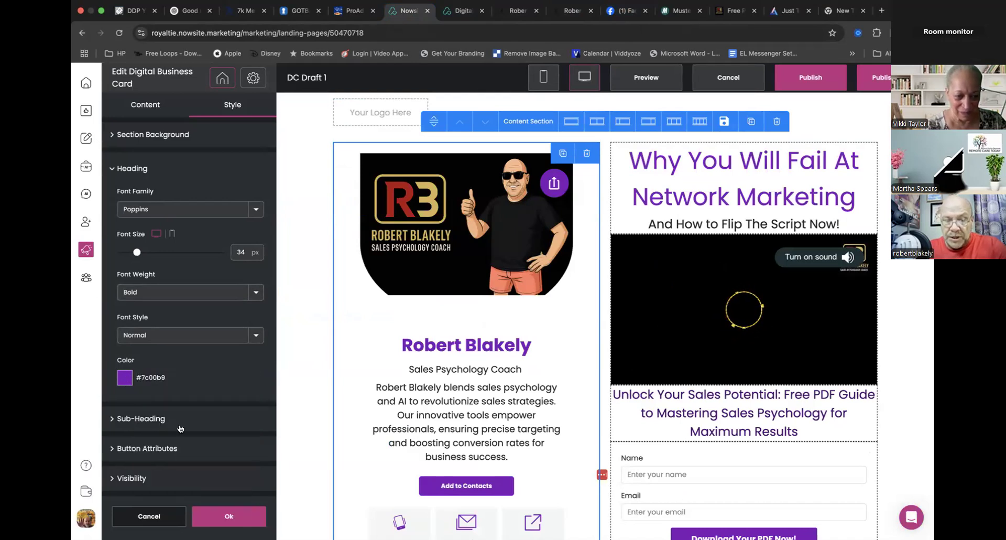
pyautogui.click(125, 380)
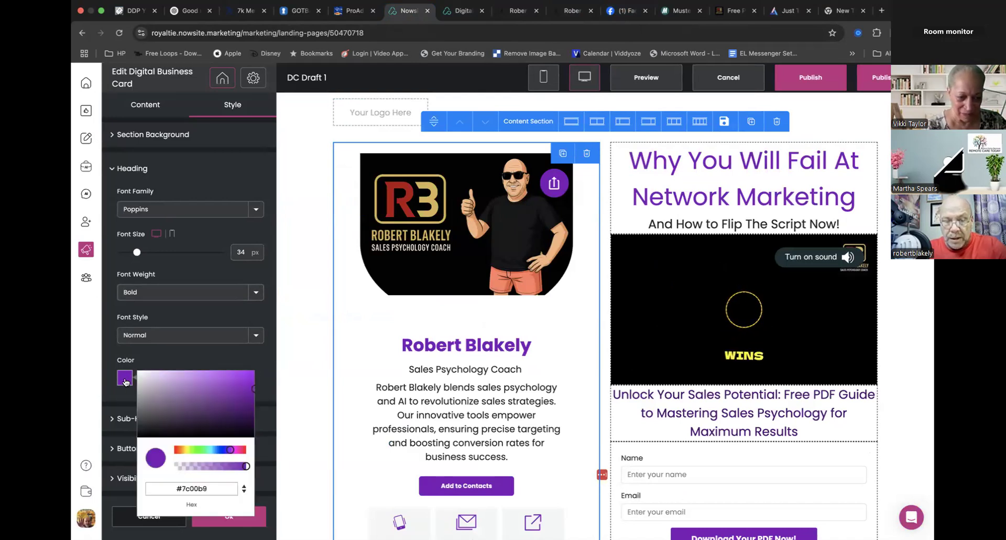
pyautogui.click(190, 486)
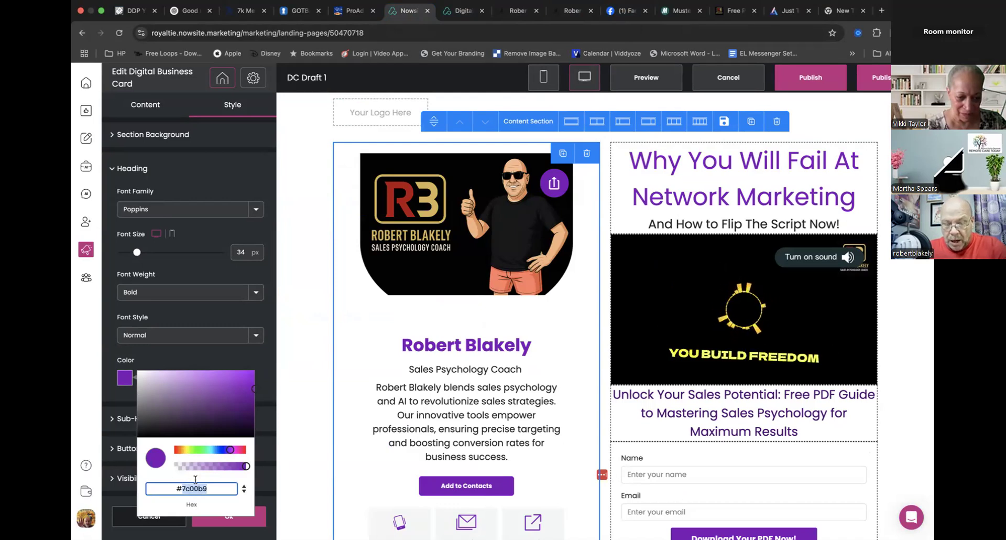
pyautogui.write('d4af37')
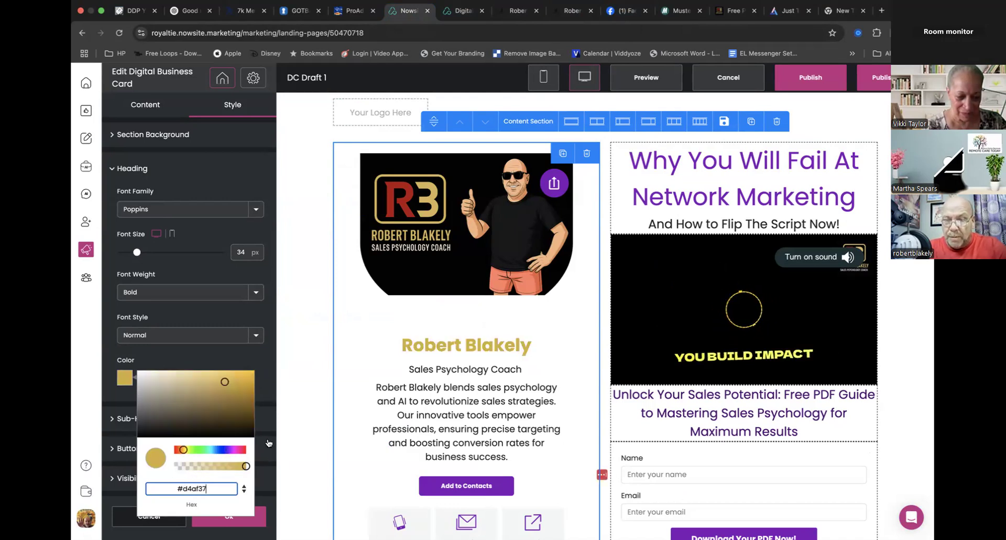
pyautogui.click(269, 378)
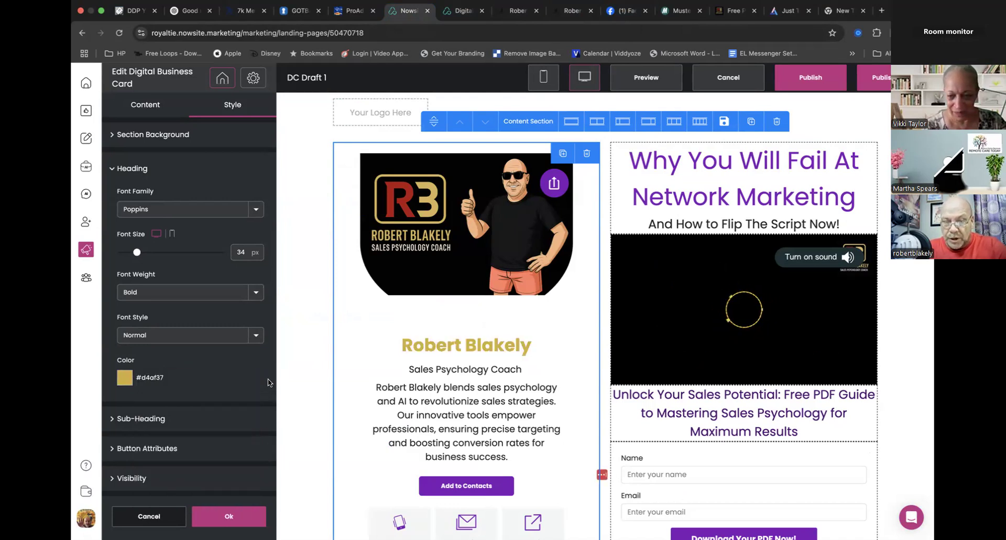
pyautogui.click(229, 516)
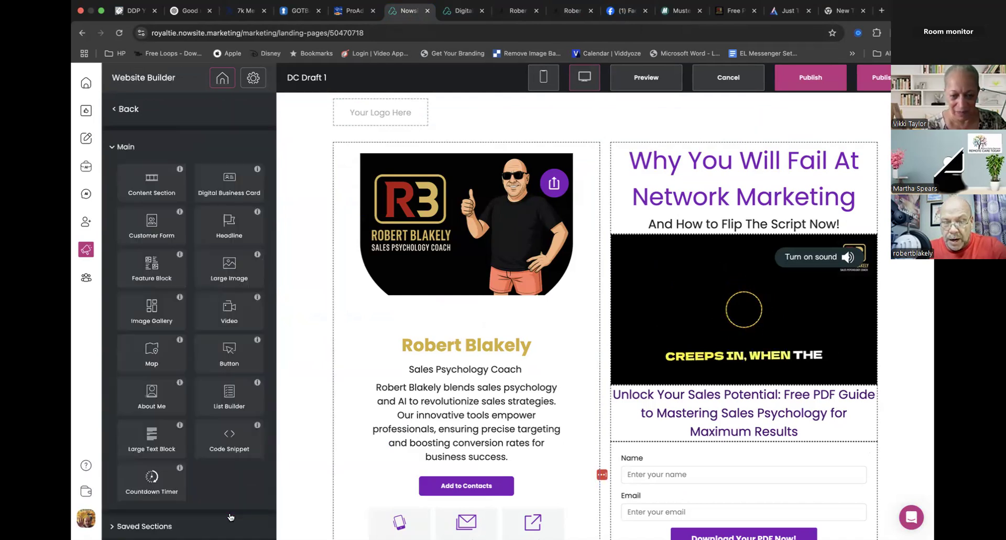
# - Set the digital business card's button color to #d4af37 in its button attributes
pyautogui.click(422, 410)
pyautogui.scroll(-4, 225, 401)
pyautogui.scroll(4, 225, 400)
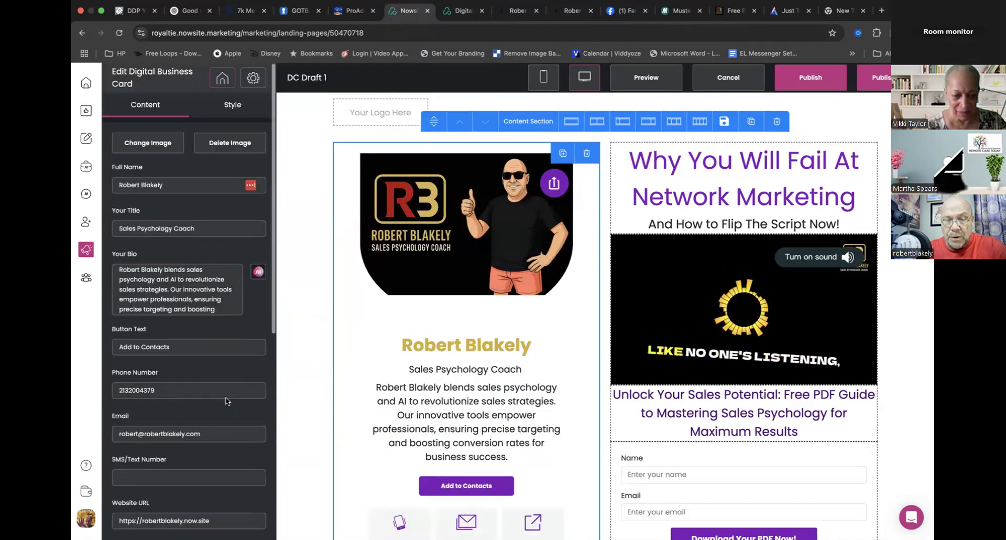
pyautogui.click(230, 108)
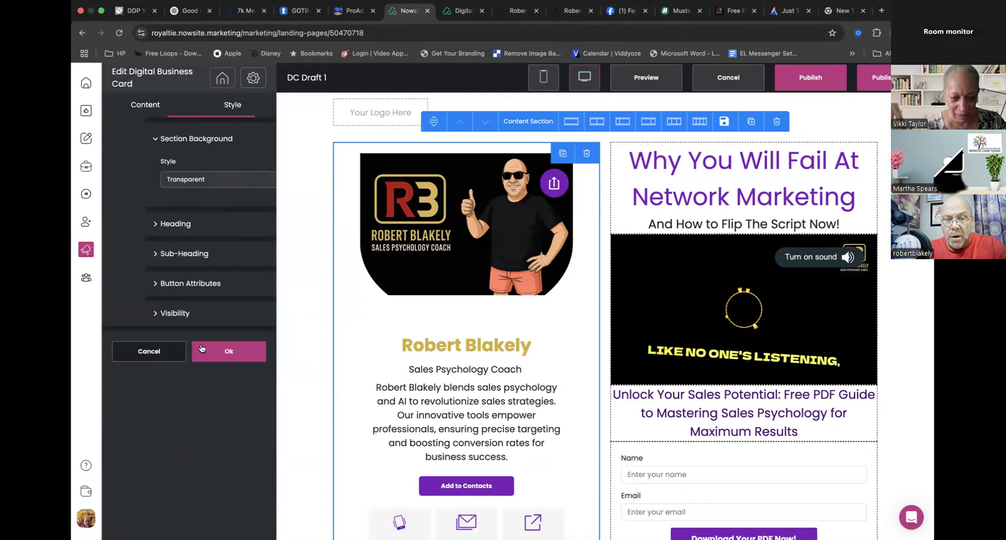
pyautogui.click(155, 285)
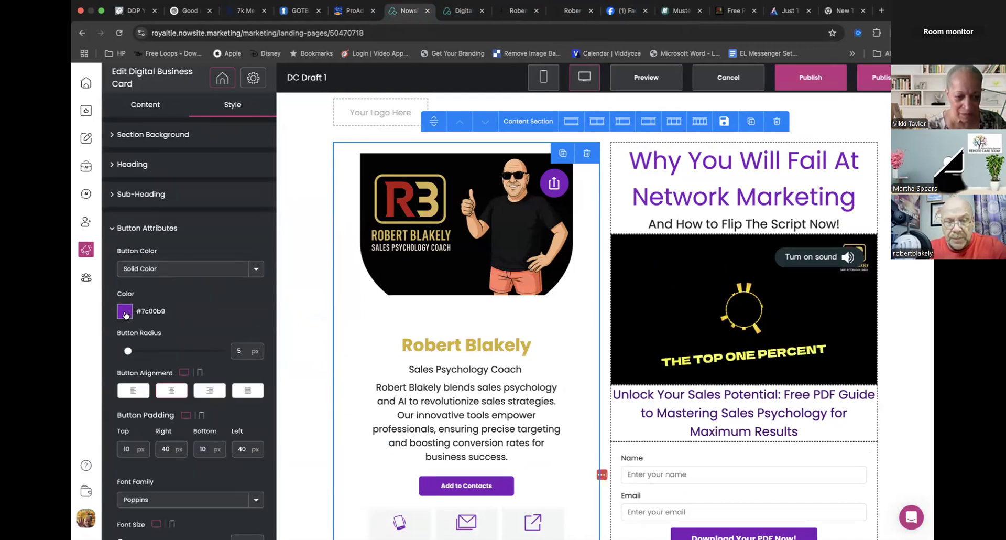
pyautogui.click(125, 313)
pyautogui.tripleClick(190, 421)
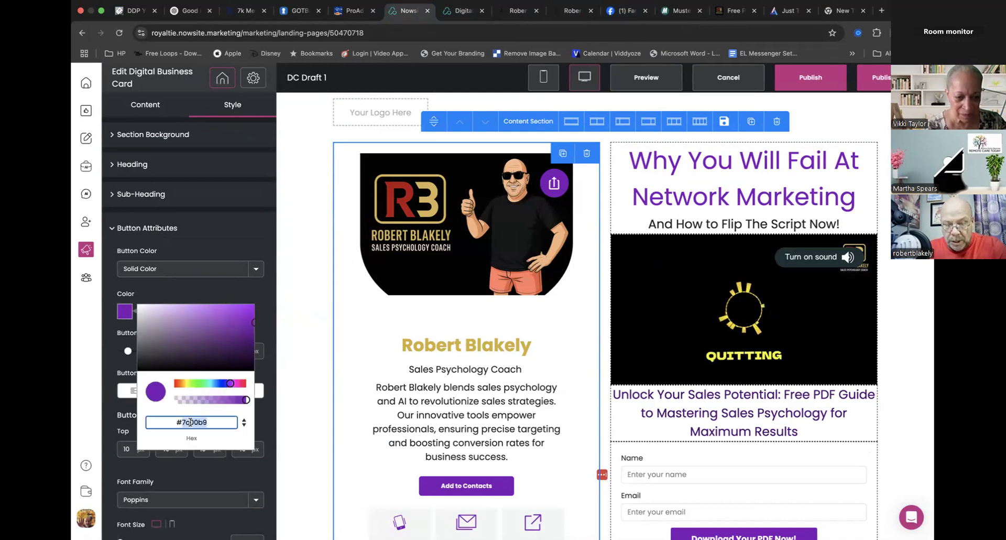
pyautogui.write('#d4af37')
pyautogui.click(258, 296)
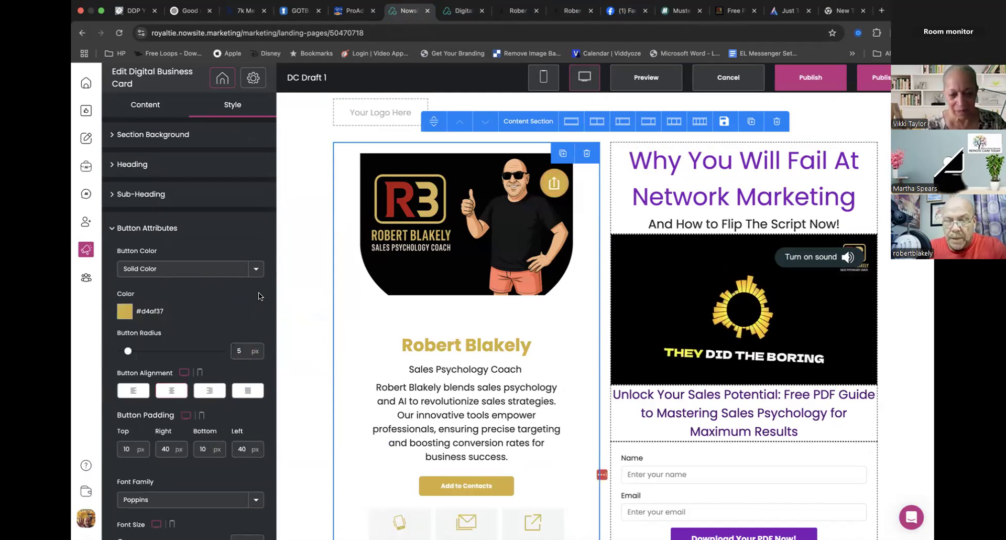
pyautogui.scroll(-5, 220, 296)
pyautogui.scroll(-3, 457, 385)
pyautogui.scroll(-4, 457, 385)
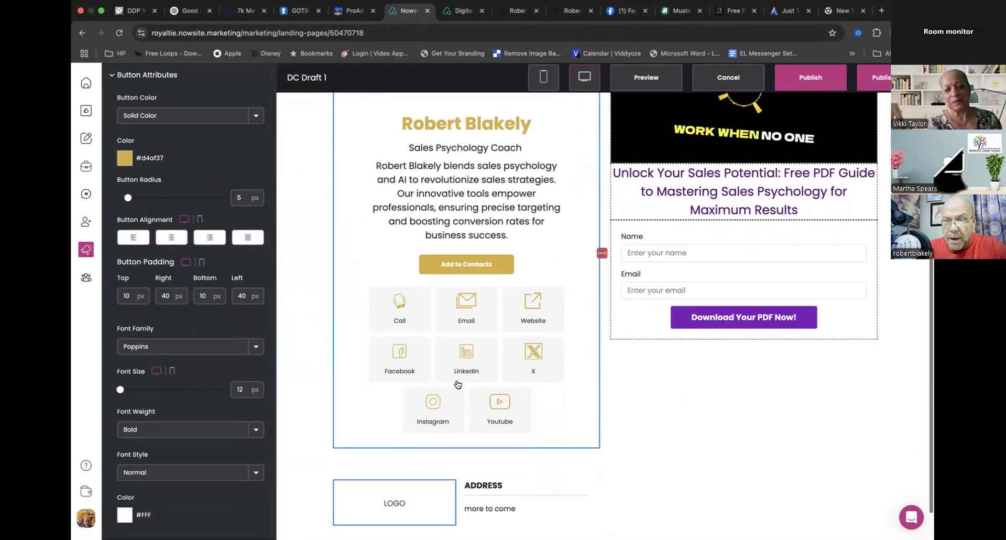
pyautogui.scroll(6, 456, 384)
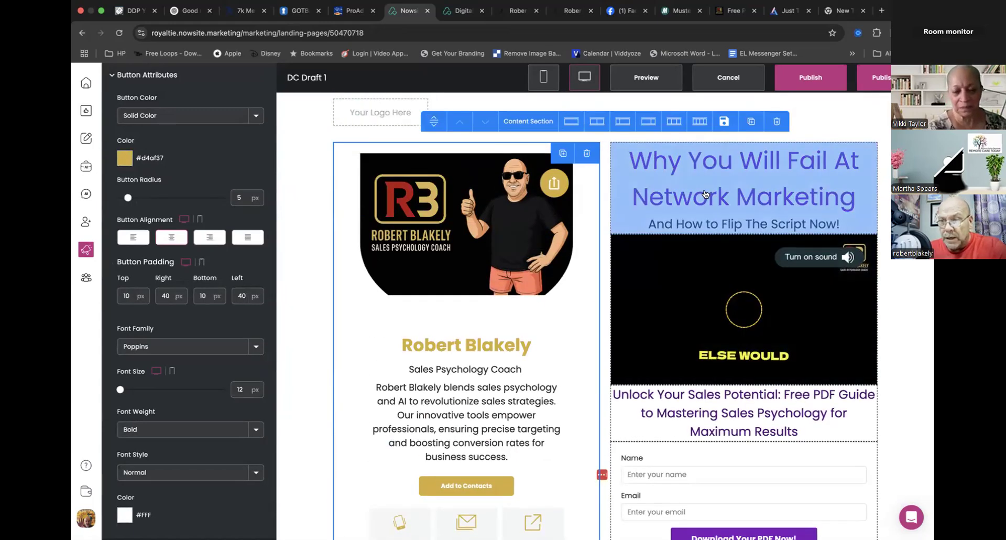
# - Set the heading color of the "Why You Will Fail At Network Marketing" headline to #d4af37 and apply it
pyautogui.click(671, 225)
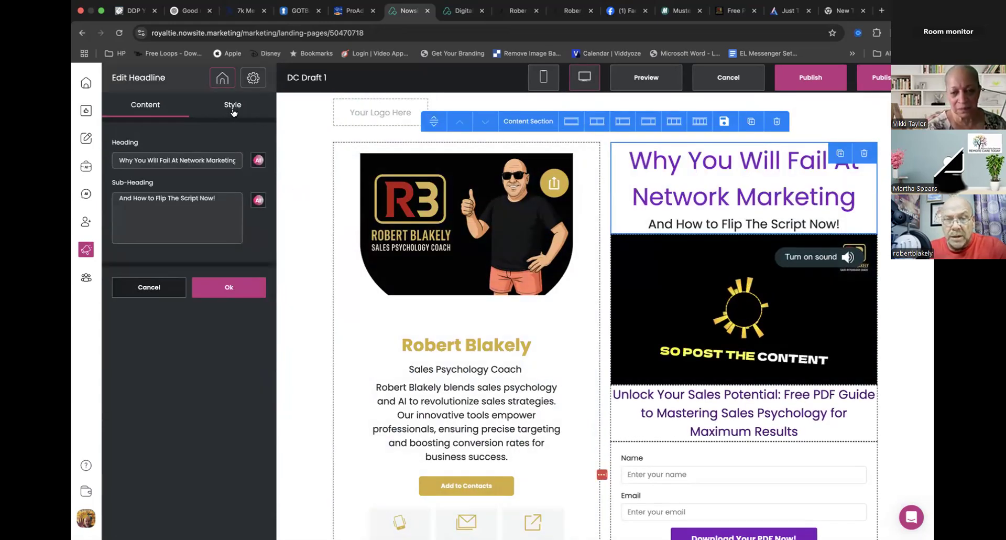
pyautogui.click(233, 104)
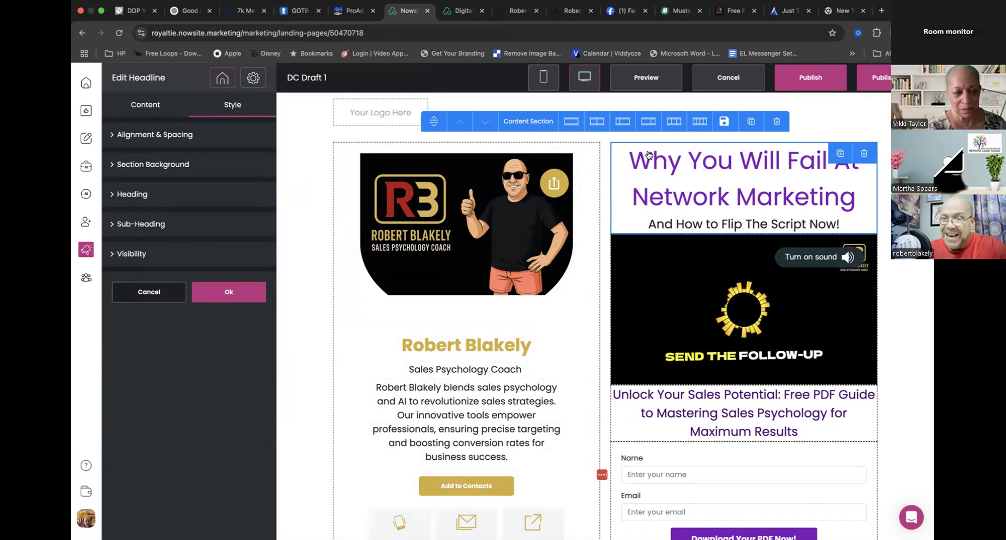
pyautogui.click(146, 196)
pyautogui.click(121, 409)
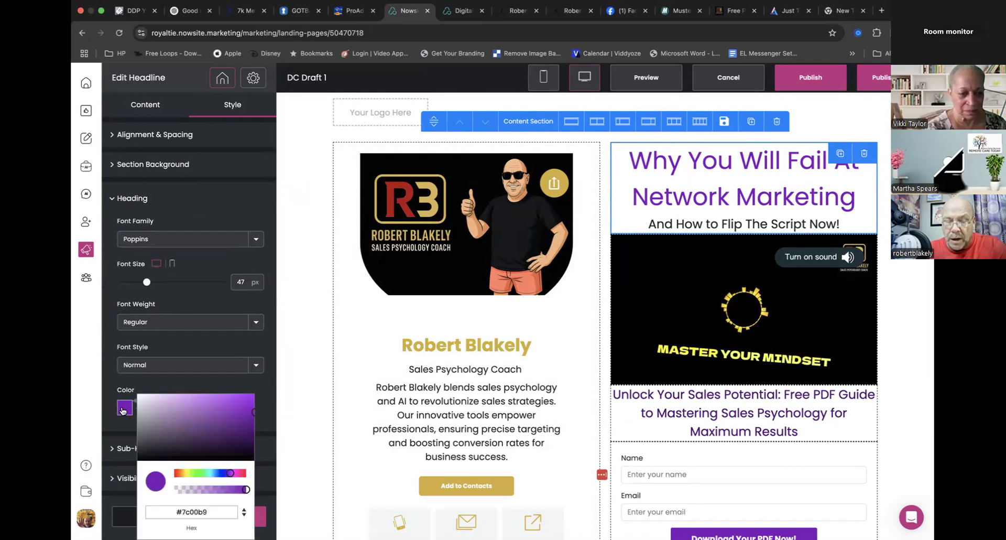
pyautogui.doubleClick(192, 512)
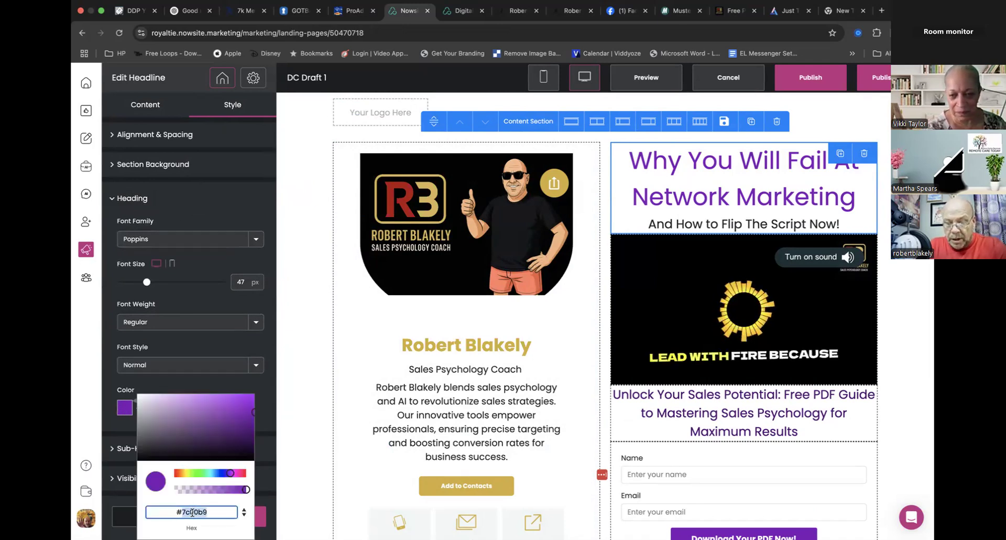
pyautogui.write('d4af37')
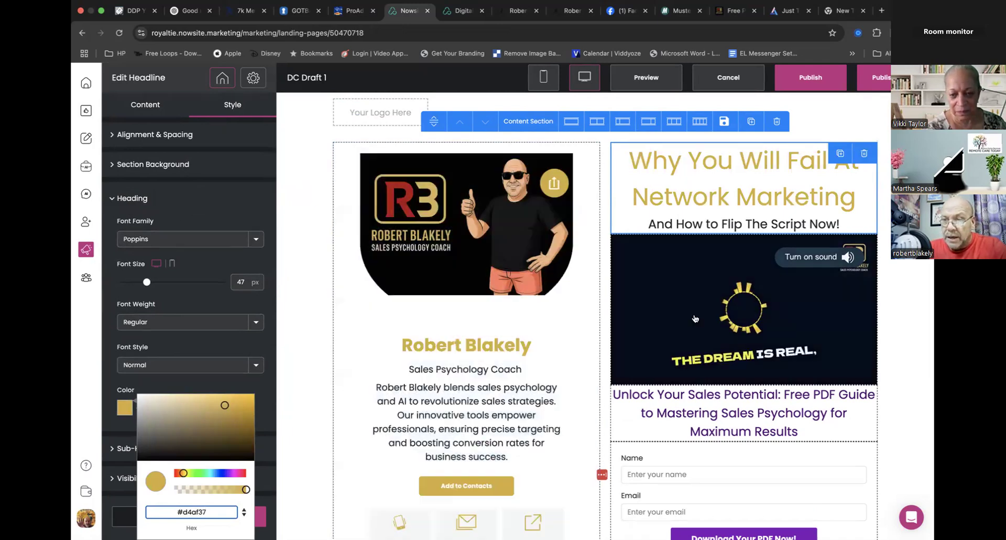
pyautogui.click(261, 517)
# - Set the sub-heading color of the "Unlock Your Sales Potential" headline to #d4af37 and apply it
pyautogui.scroll(-5, 717, 371)
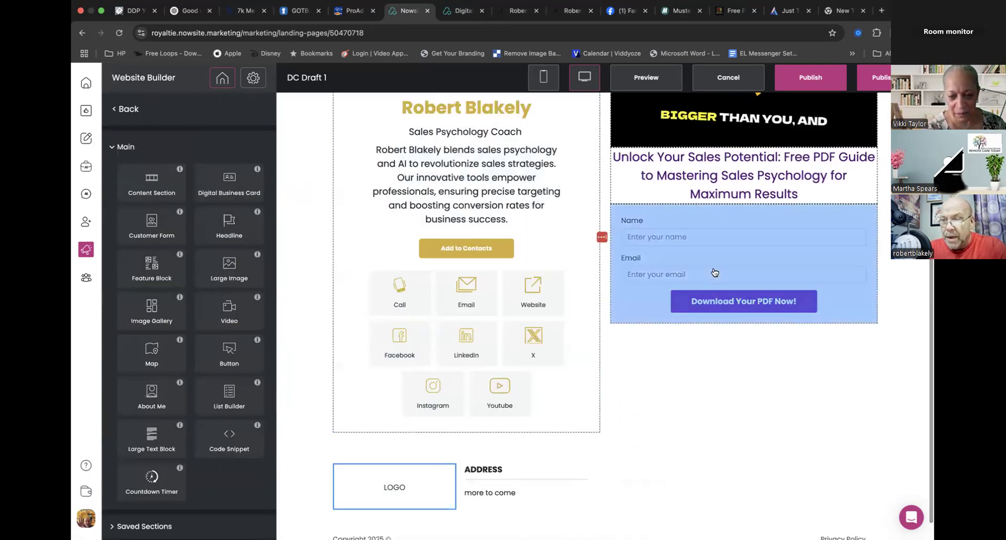
pyautogui.click(738, 178)
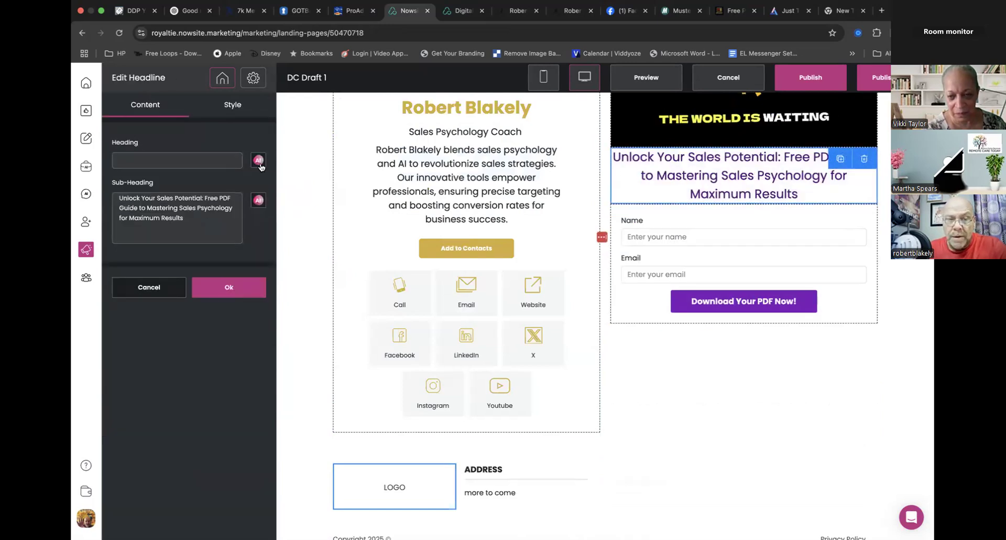
pyautogui.click(233, 104)
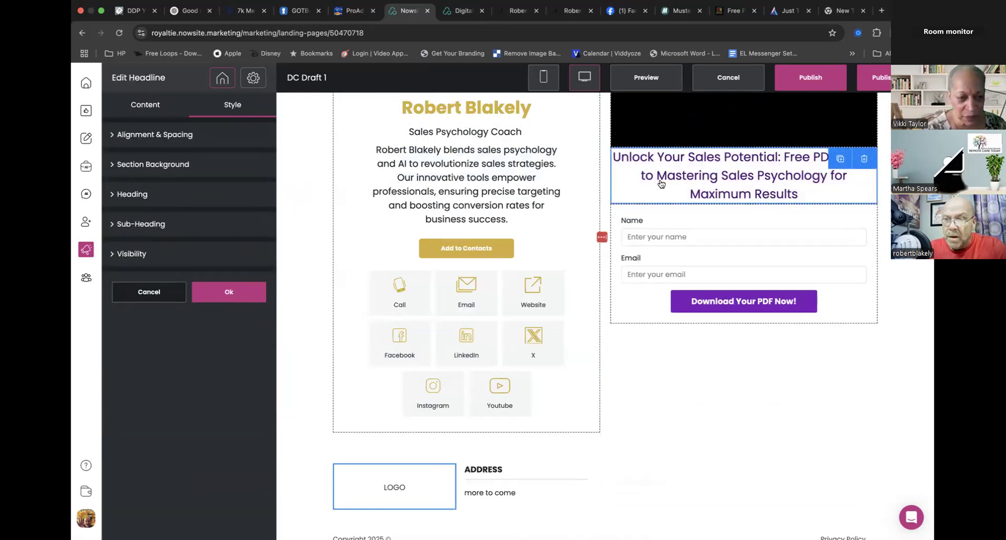
pyautogui.click(159, 230)
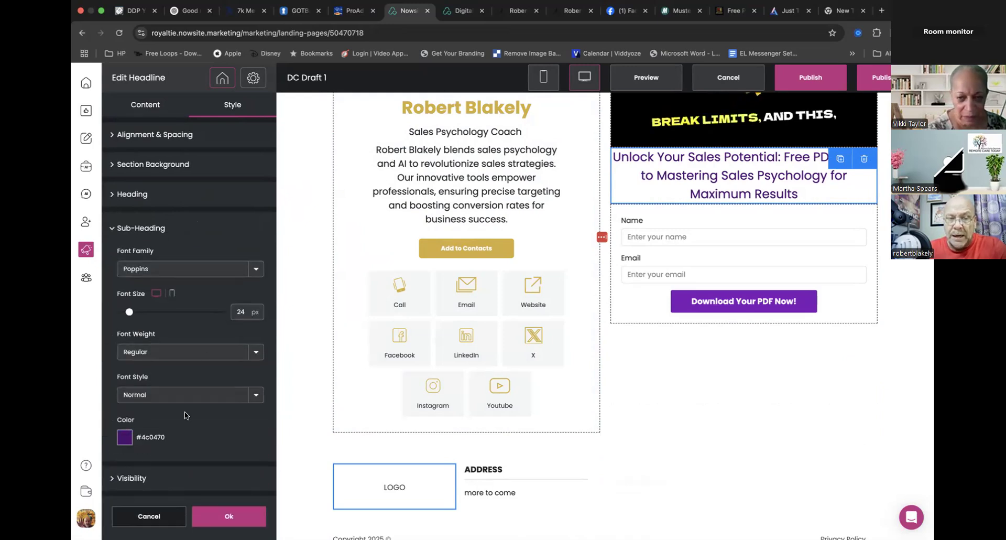
pyautogui.click(124, 436)
pyautogui.tripleClick(221, 511)
pyautogui.write('#d4af37')
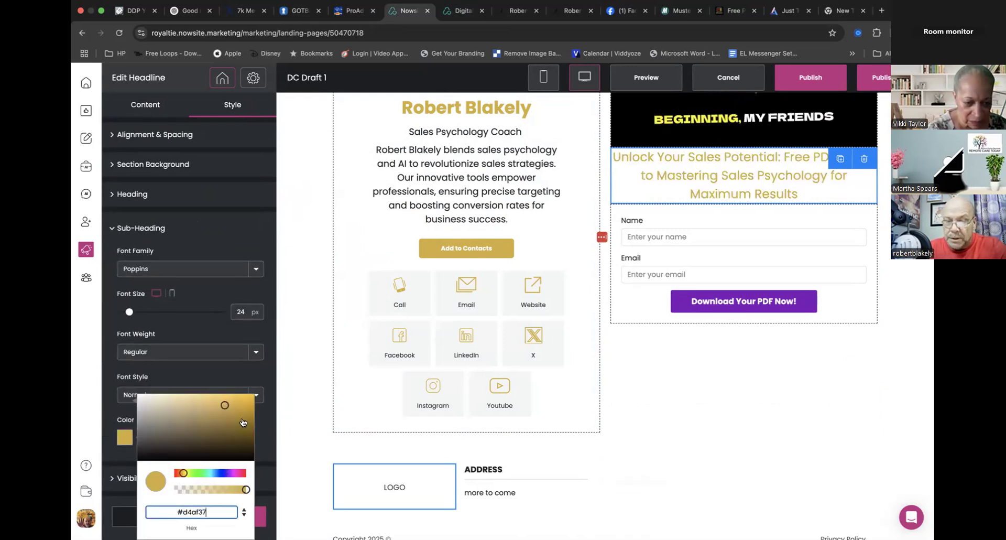
pyautogui.click(262, 385)
pyautogui.click(233, 522)
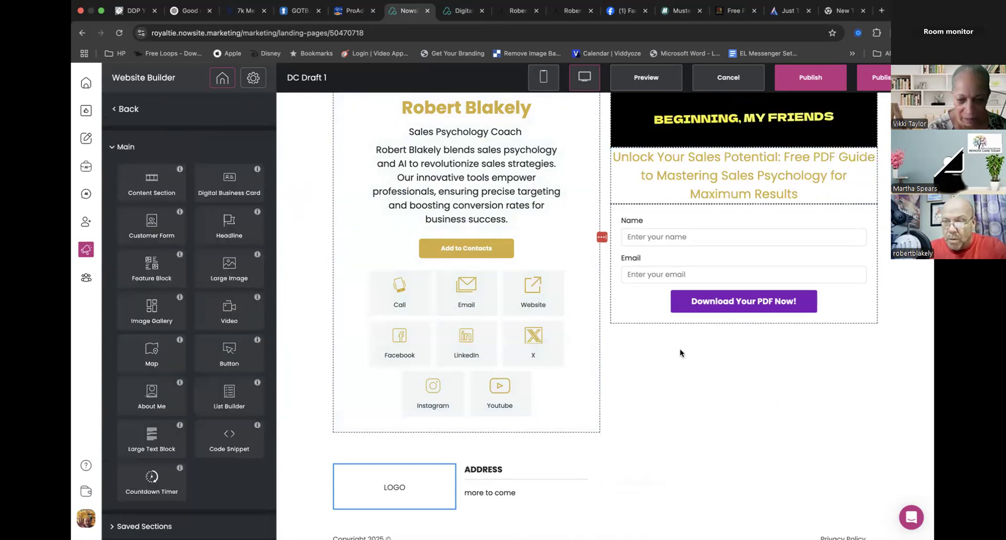
# - Set the customer form's "Download Your PDF Now!" button color to #d4af37 and apply it
pyautogui.click(744, 301)
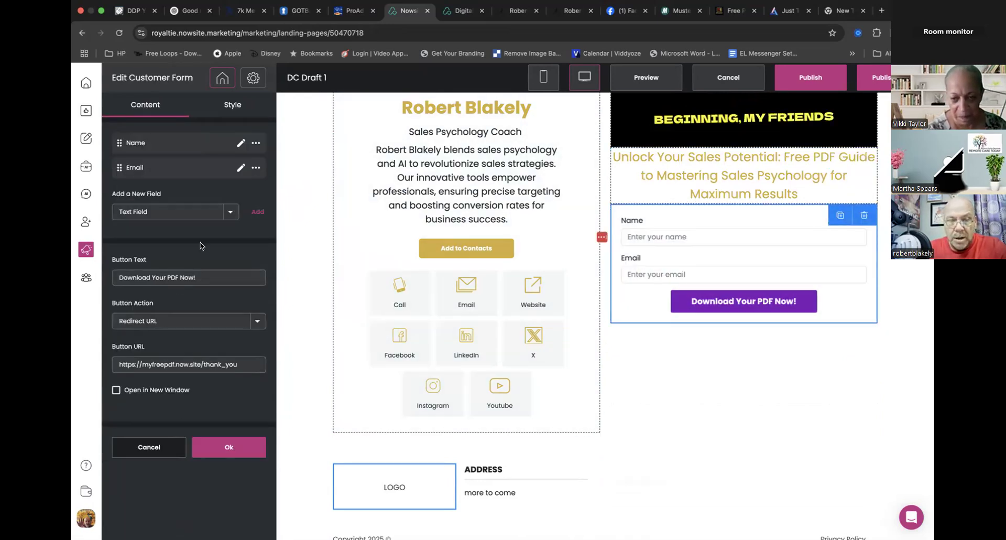
pyautogui.click(234, 107)
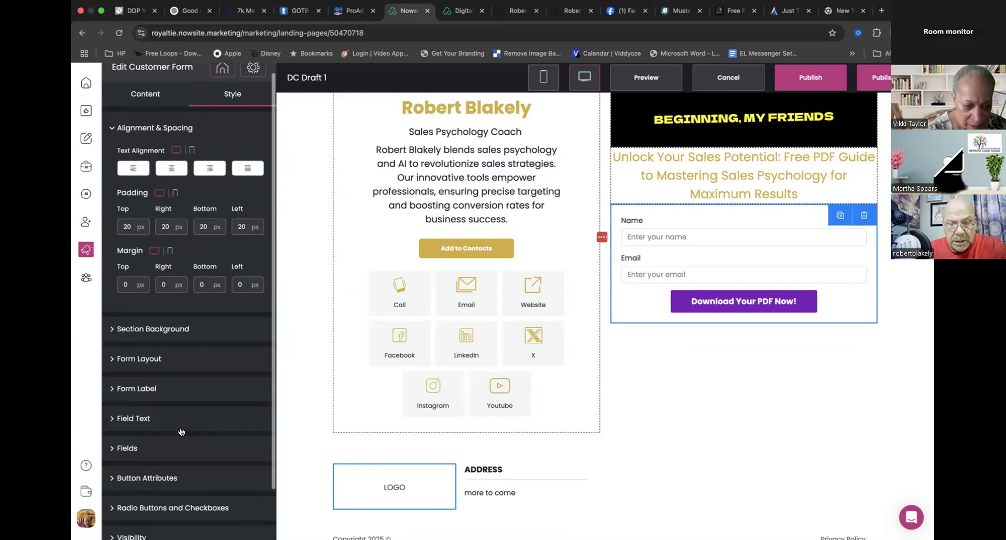
pyautogui.scroll(-2, 178, 427)
pyautogui.click(165, 422)
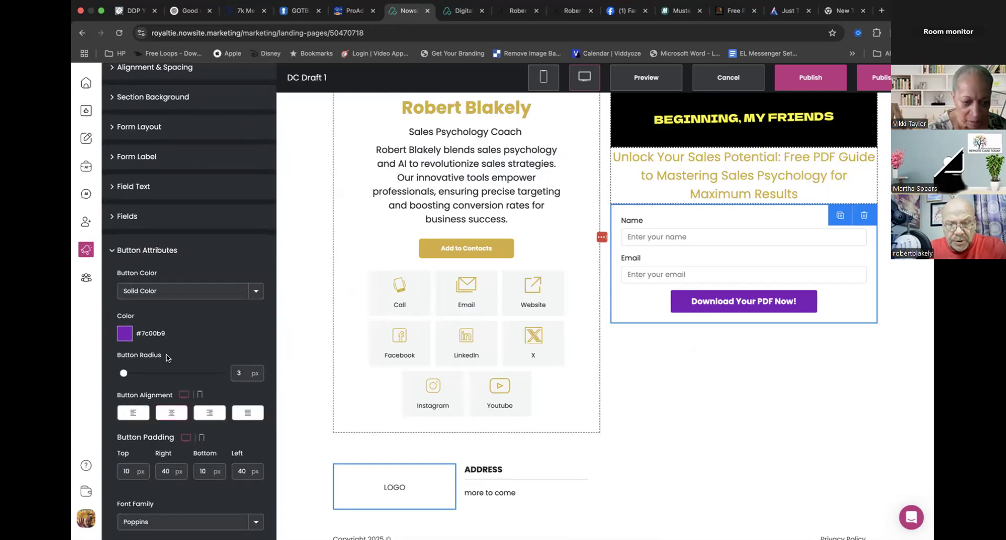
pyautogui.click(125, 334)
pyautogui.doubleClick(197, 443)
pyautogui.hotkey('ctrl', 'v')
pyautogui.click(277, 443)
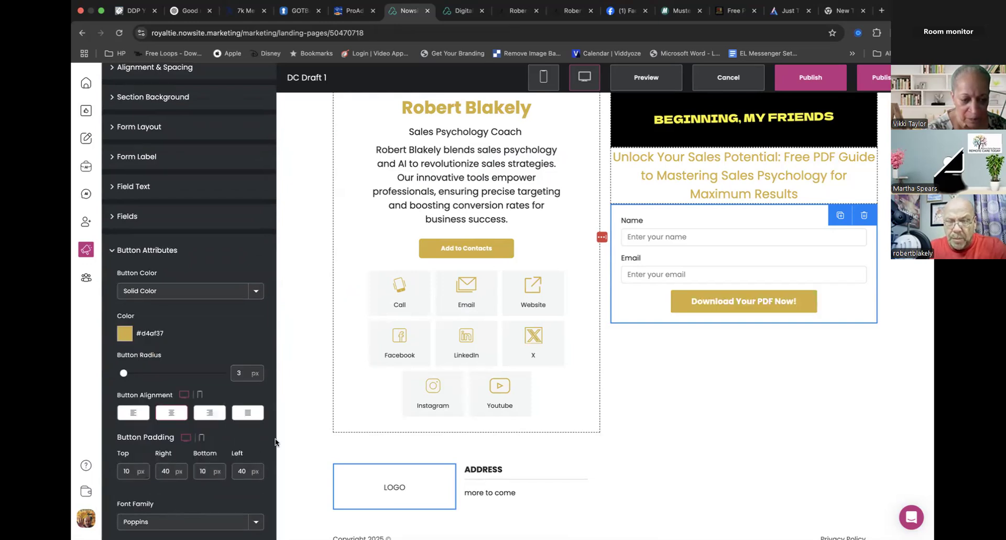
pyautogui.scroll(-5, 255, 457)
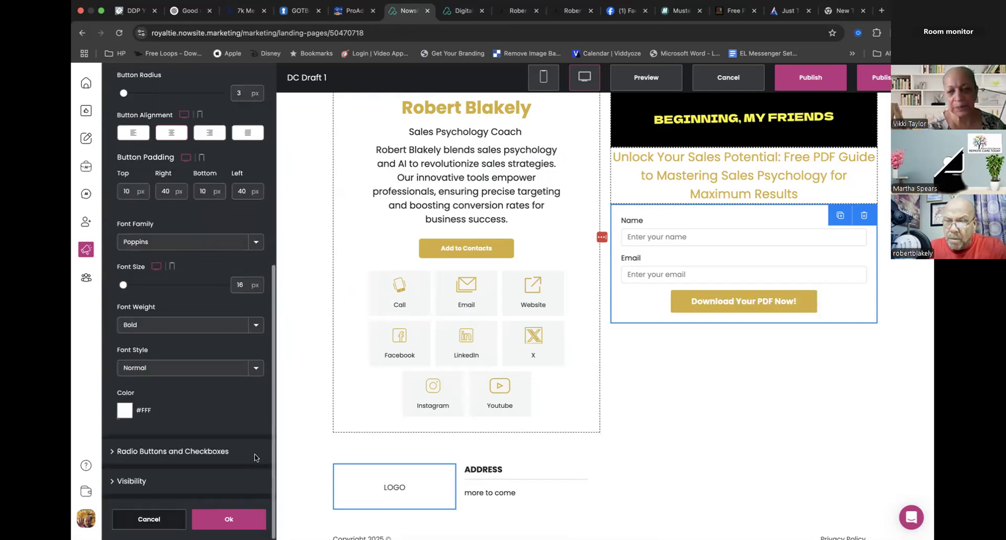
pyautogui.click(229, 518)
# - Publish the recolored website, reload the live dcdraftone.now.site/home page and review it down to the social links
pyautogui.scroll(2, 742, 303)
pyautogui.scroll(2, 742, 303)
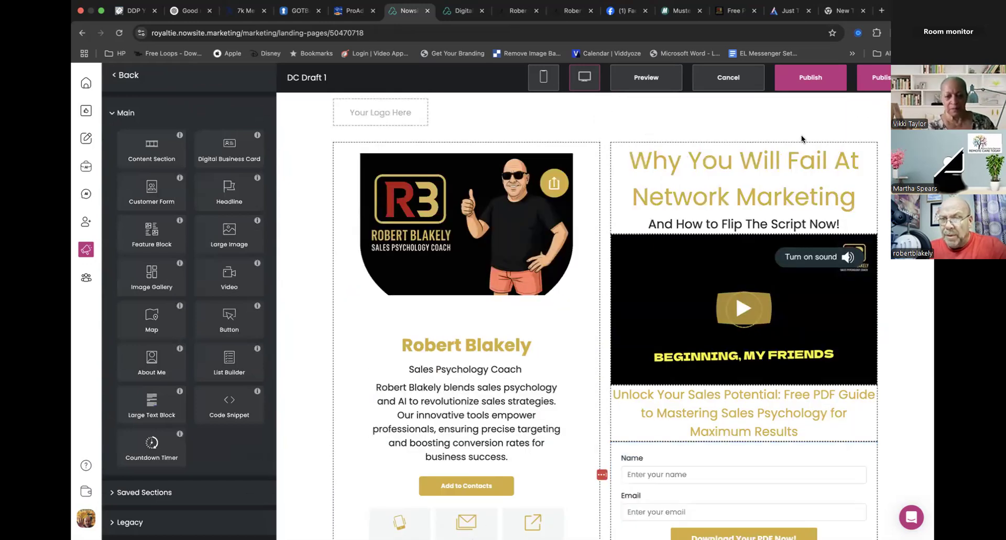
pyautogui.click(811, 77)
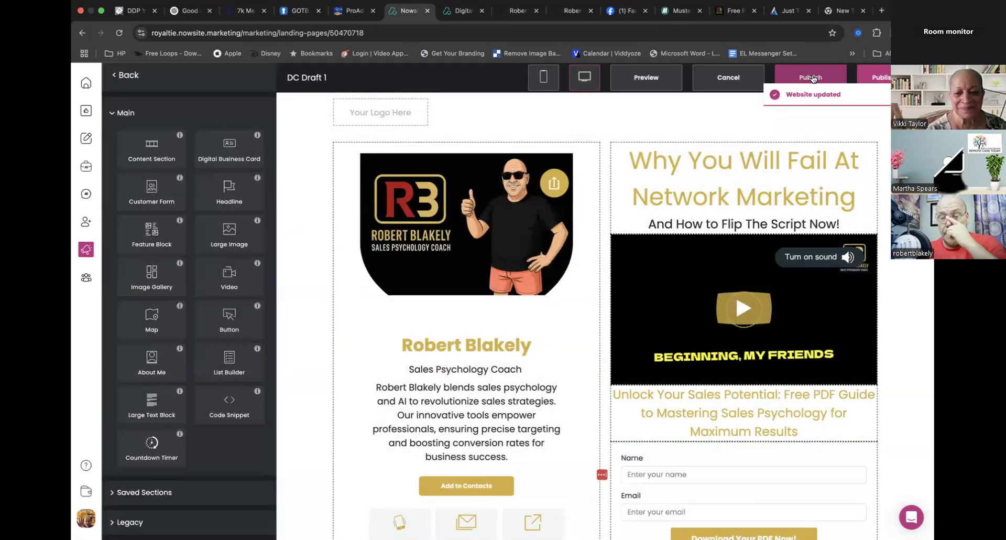
pyautogui.click(460, 11)
pyautogui.click(331, 35)
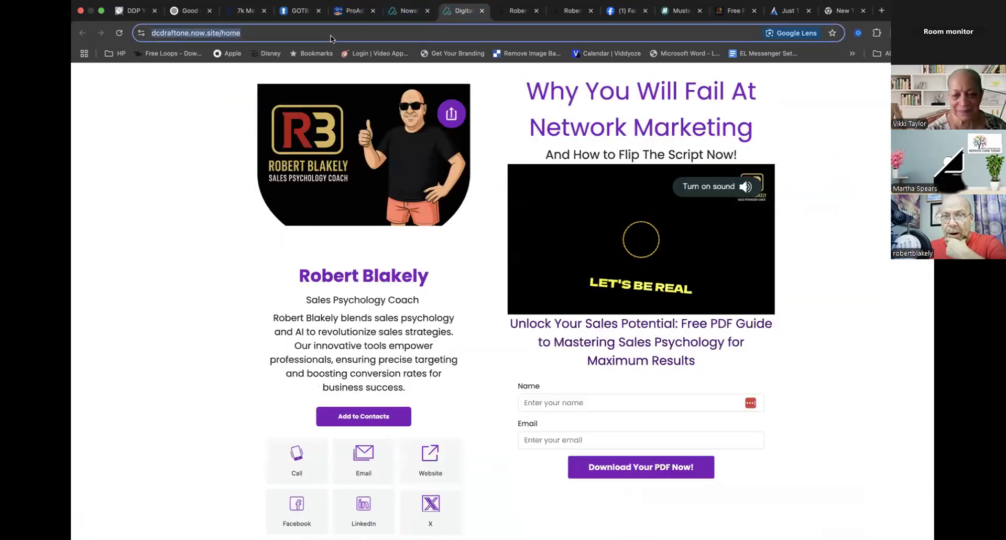
pyautogui.press('Return')
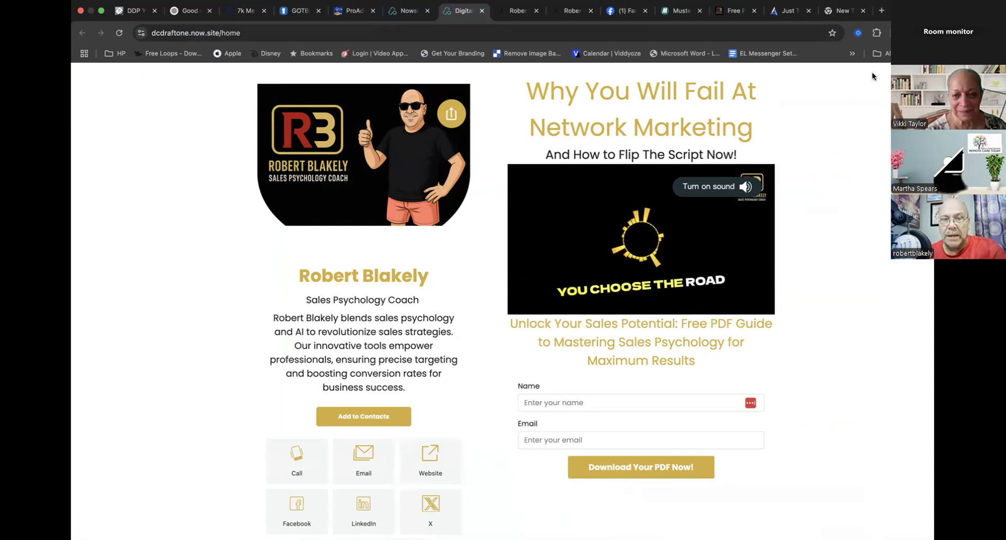
pyautogui.scroll(-1, 366, 422)
pyautogui.scroll(-3, 367, 422)
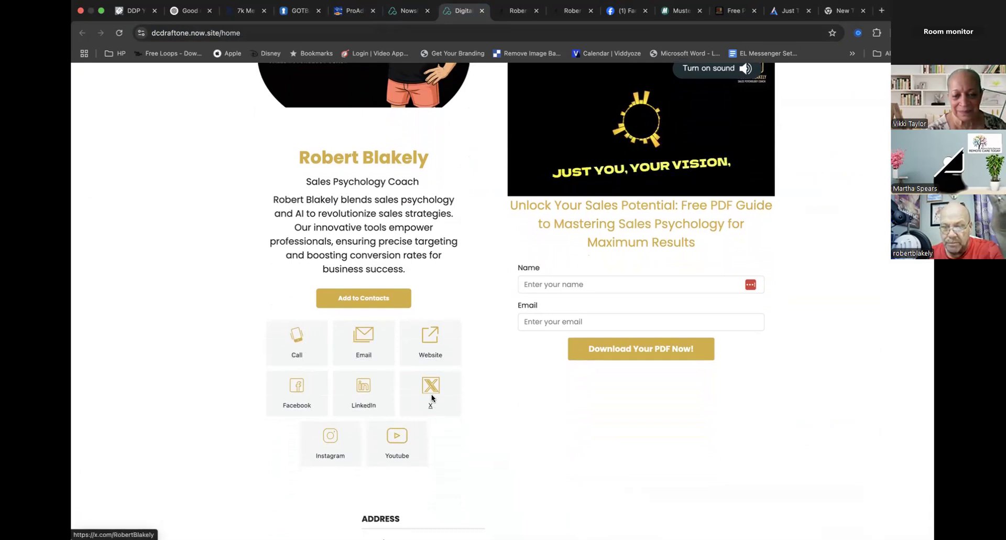
# - Test the video's sound controls on the live card page and check the form's Name field
pyautogui.scroll(3, 477, 366)
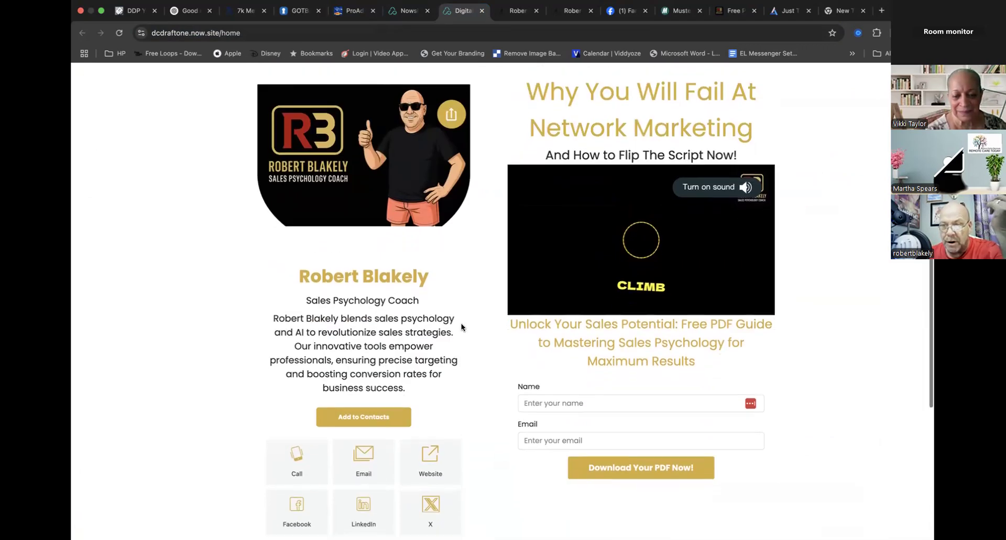
pyautogui.click(725, 187)
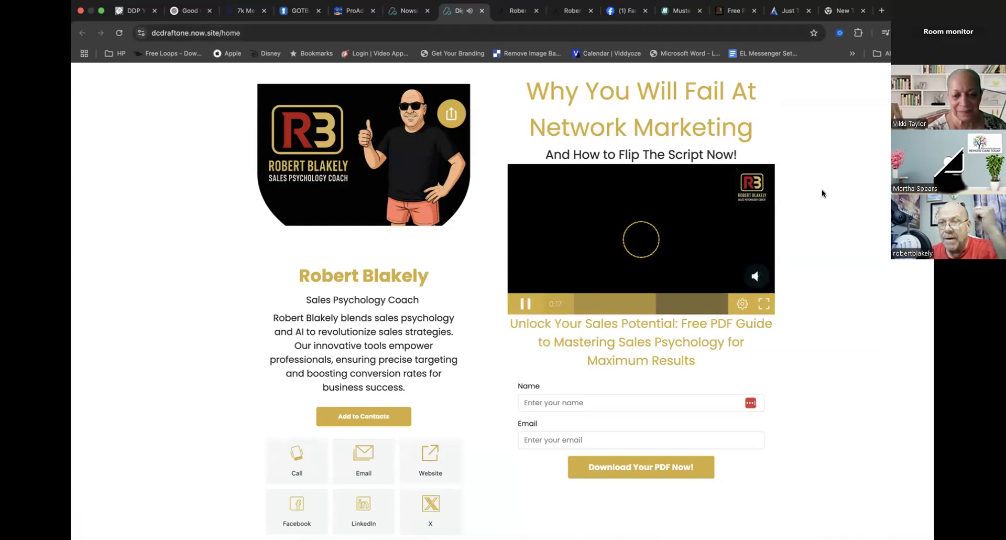
pyautogui.click(756, 279)
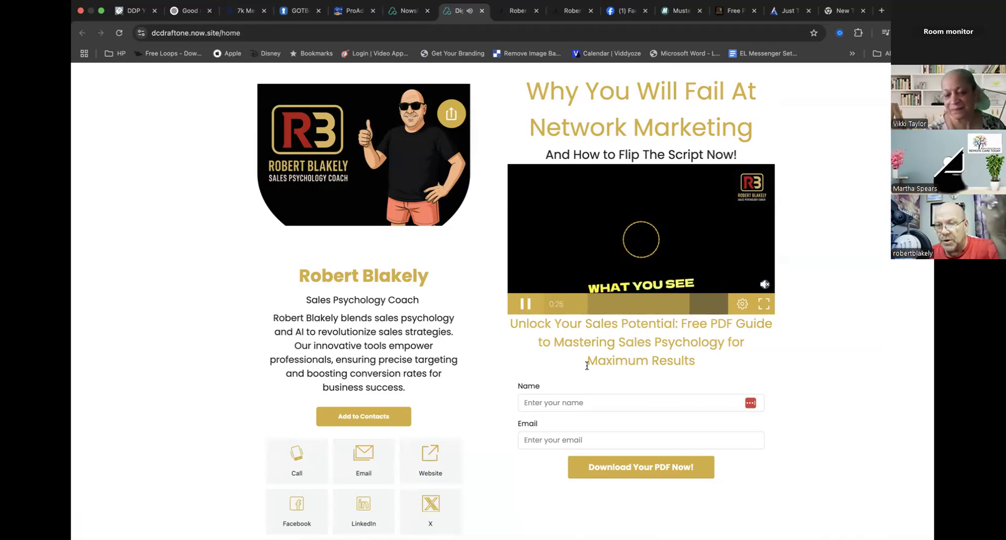
pyautogui.click(594, 407)
pyautogui.click(479, 399)
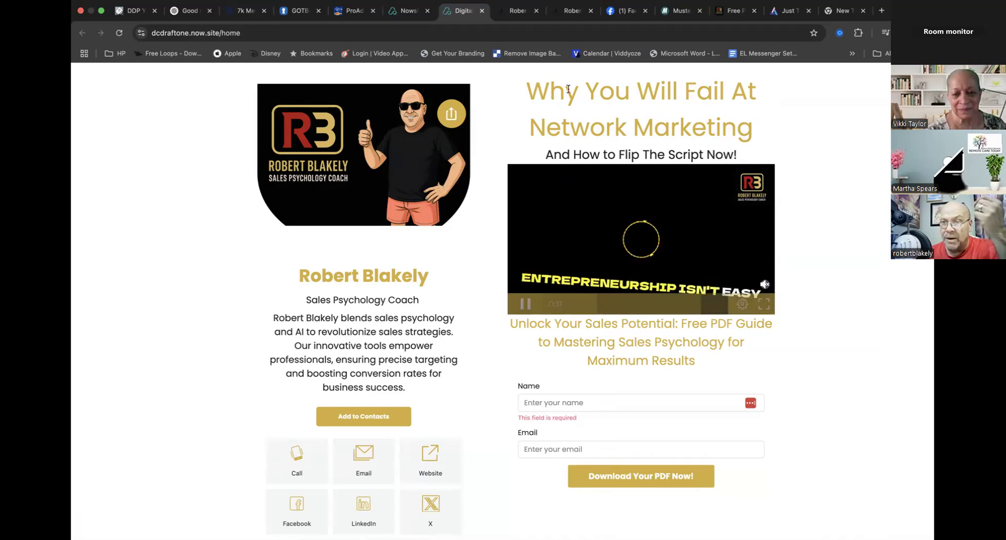
# - Close the empty browser tab and the Adilo video customization tab
pyautogui.click(842, 11)
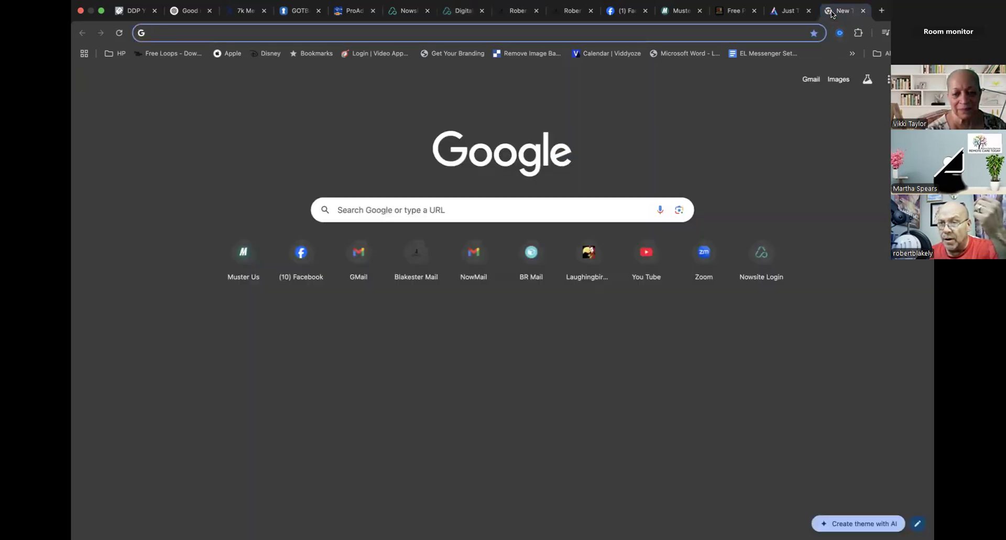
pyautogui.click(863, 11)
pyautogui.click(771, 12)
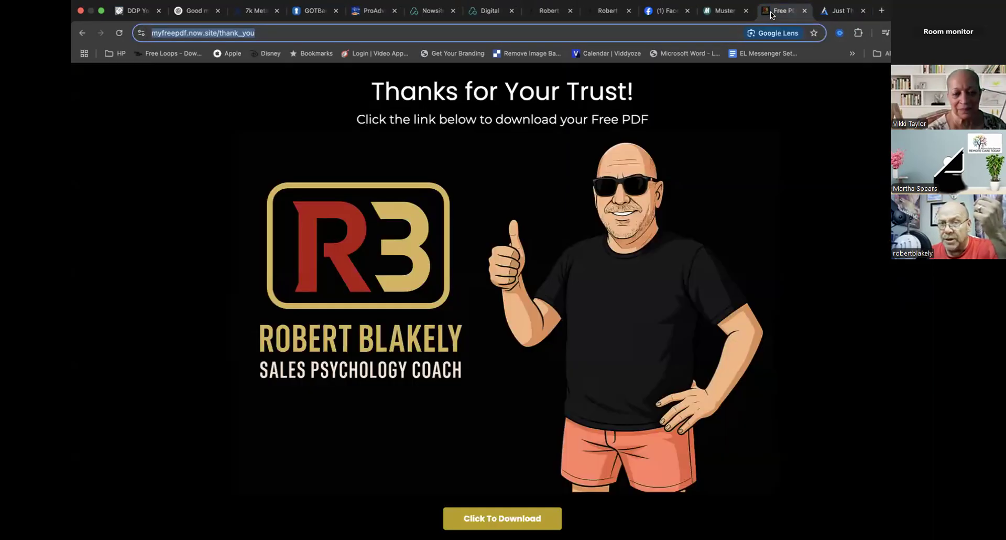
pyautogui.click(854, 11)
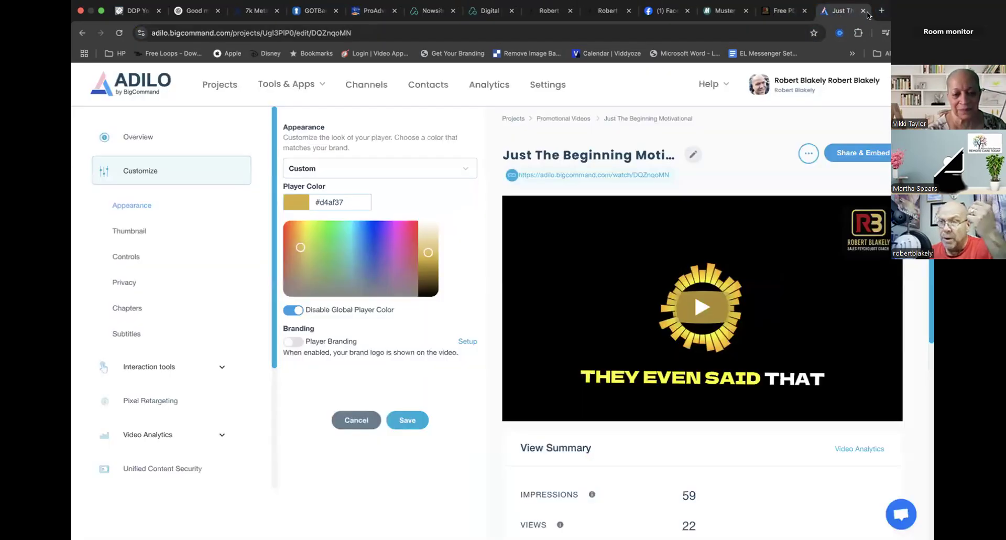
pyautogui.click(862, 11)
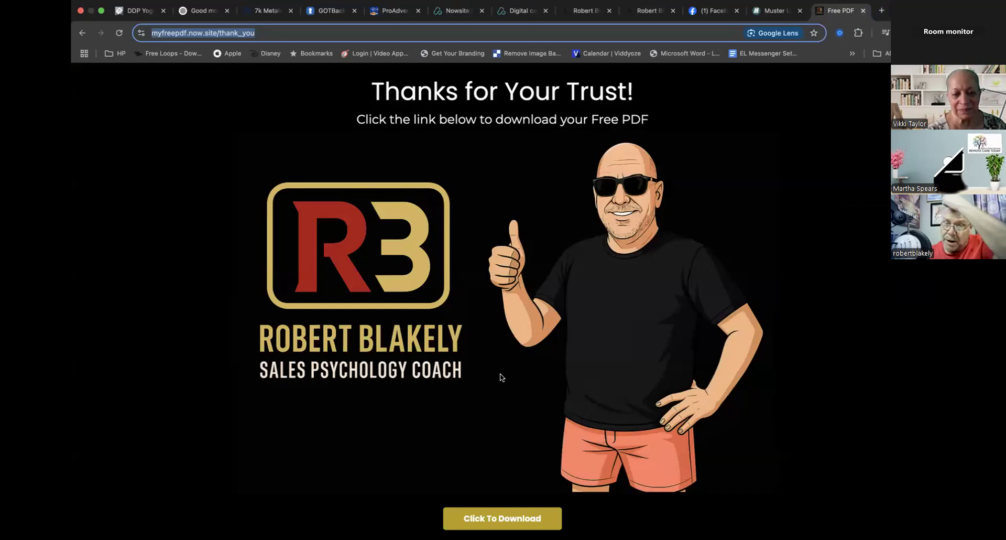
# - Review the myfreepdf.now.site/thank_you page down to its whitelist video, and close the page
pyautogui.scroll(-6, 501, 376)
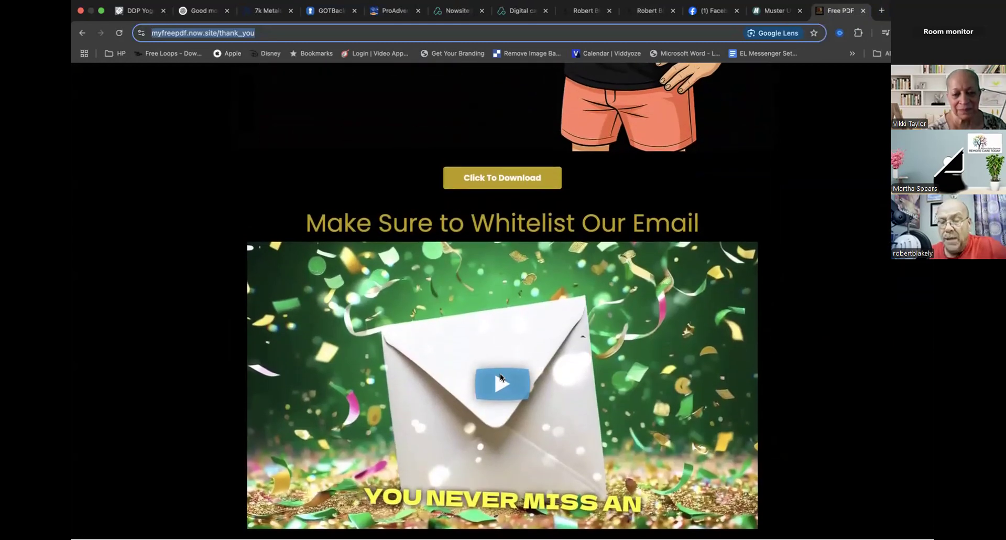
pyautogui.scroll(4, 501, 377)
pyautogui.scroll(3, 500, 374)
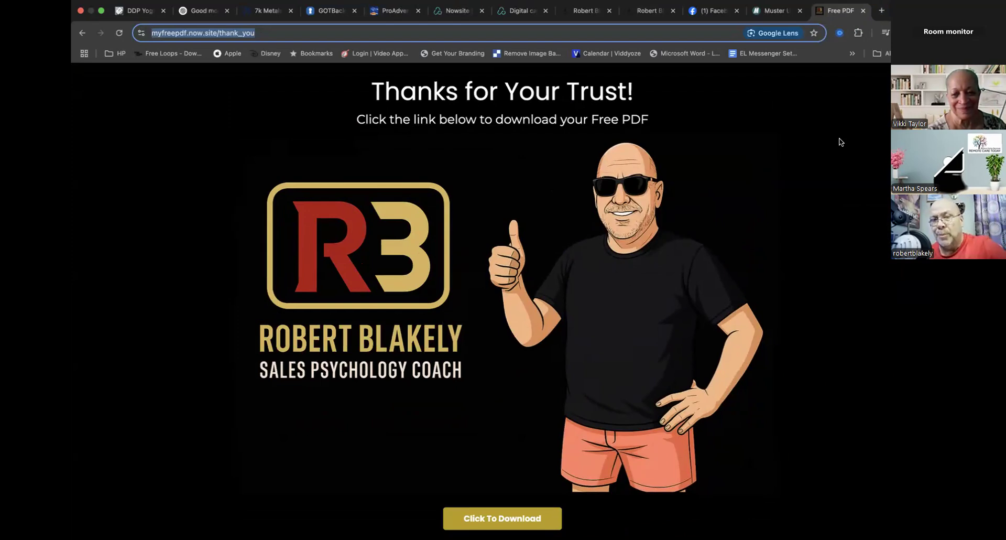
pyautogui.click(863, 10)
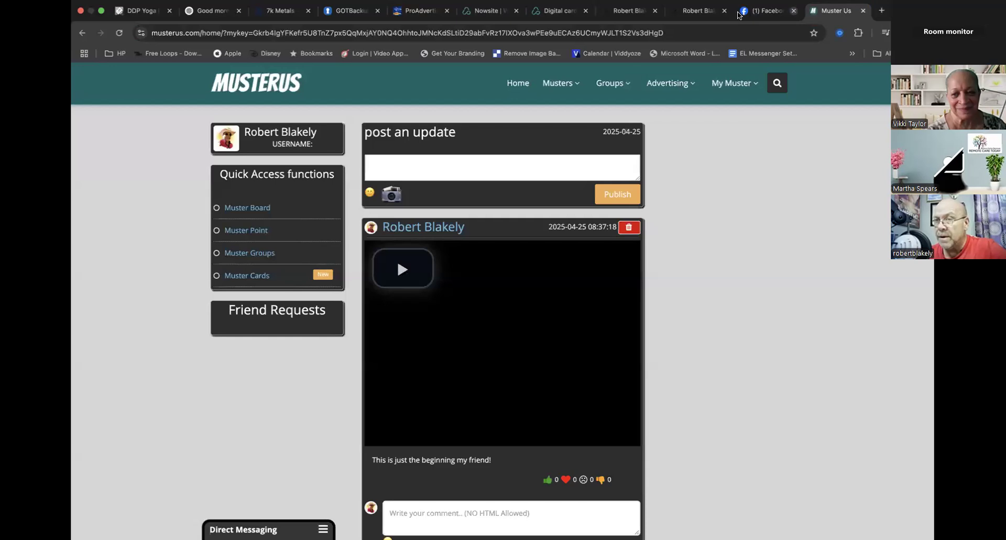
# - Close the services page of the other Now.site website and return to the DC Draft 1 website builder
pyautogui.click(685, 12)
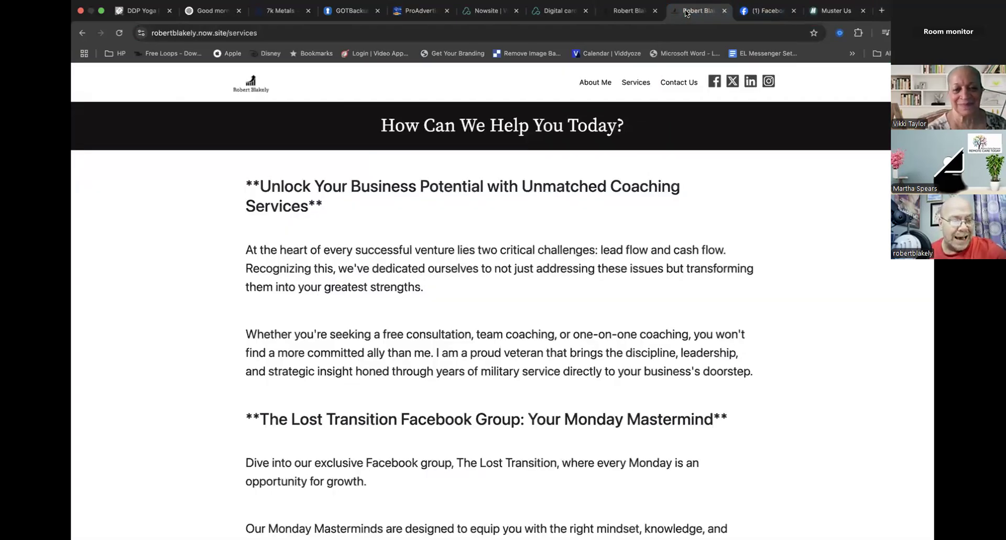
pyautogui.click(723, 11)
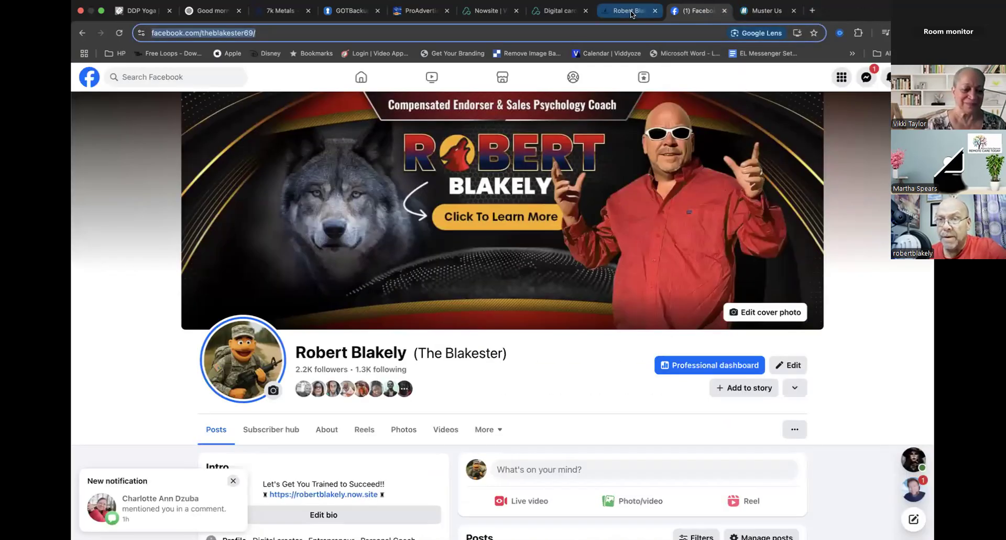
pyautogui.click(474, 12)
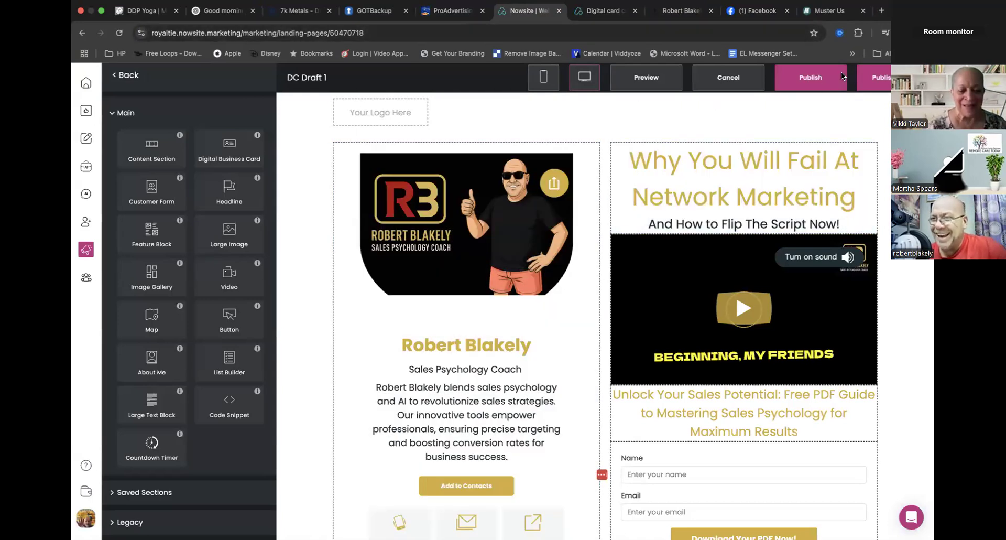
# - Check the content section's size settings and return to the builder's general website settings with the page list
pyautogui.click(764, 191)
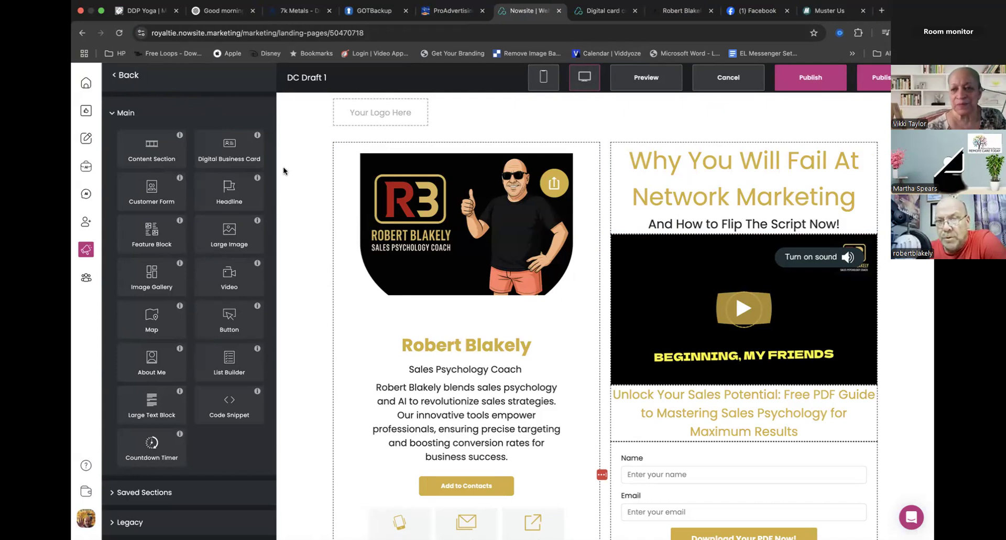
pyautogui.click(125, 75)
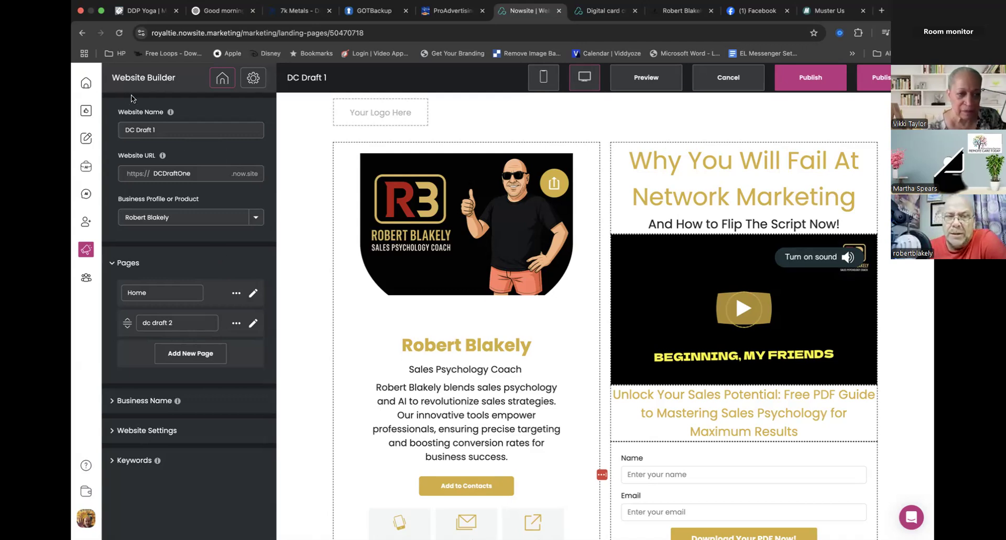
pyautogui.click(296, 162)
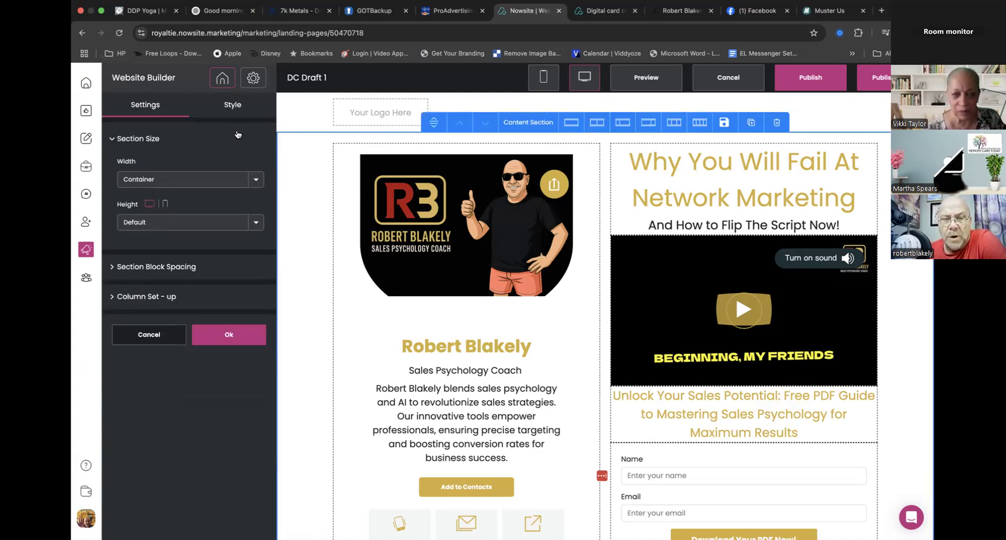
pyautogui.click(229, 336)
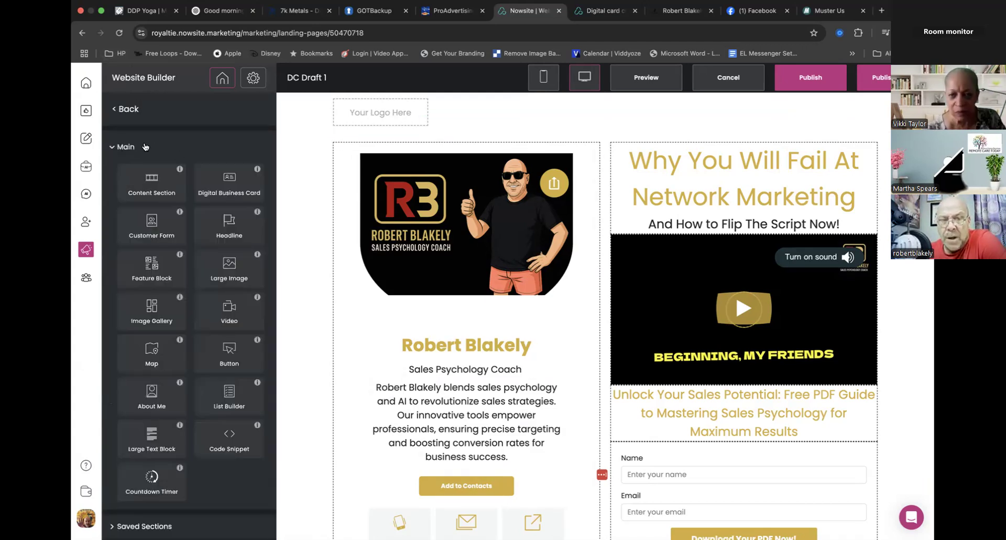
pyautogui.click(127, 112)
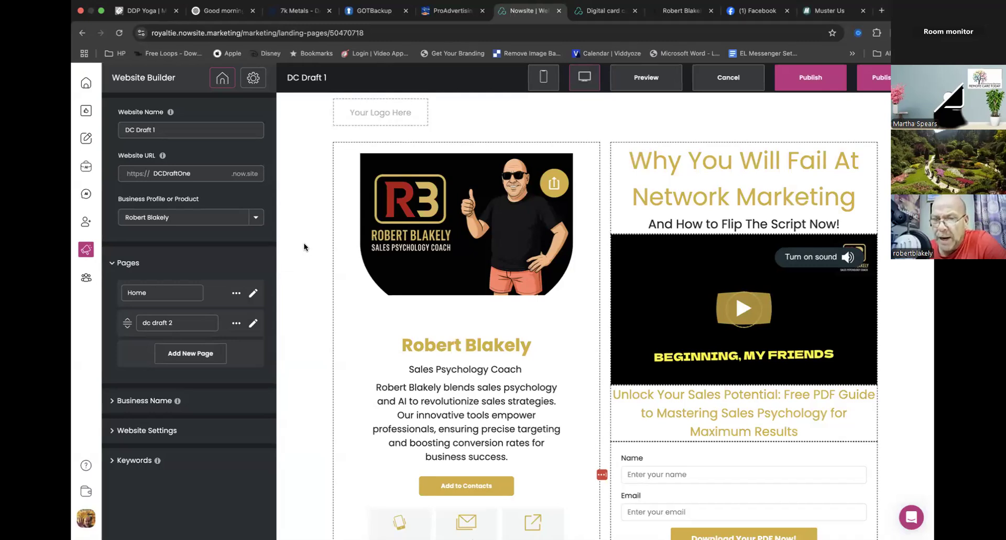
pyautogui.scroll(-3, 303, 243)
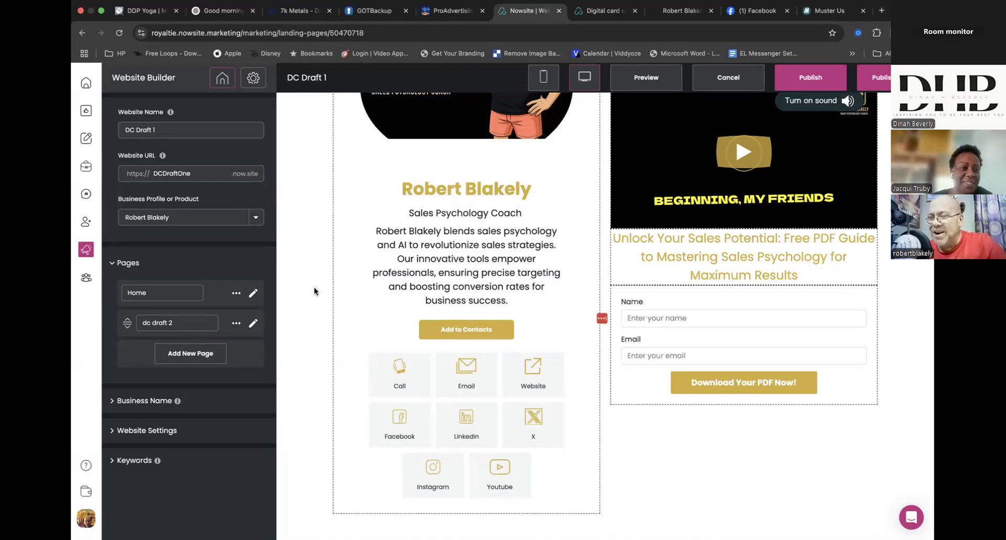
pyautogui.scroll(3, 314, 287)
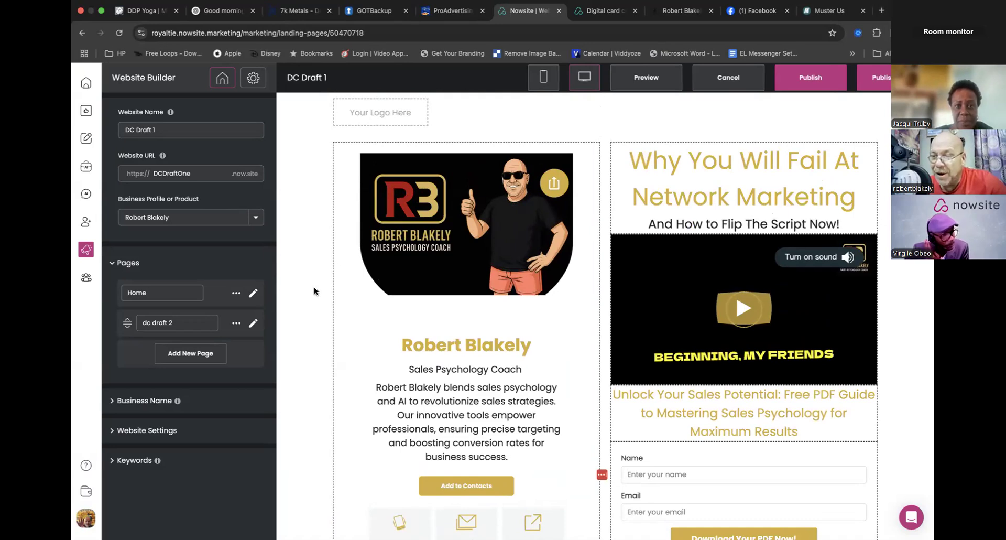
pyautogui.scroll(-1, 313, 287)
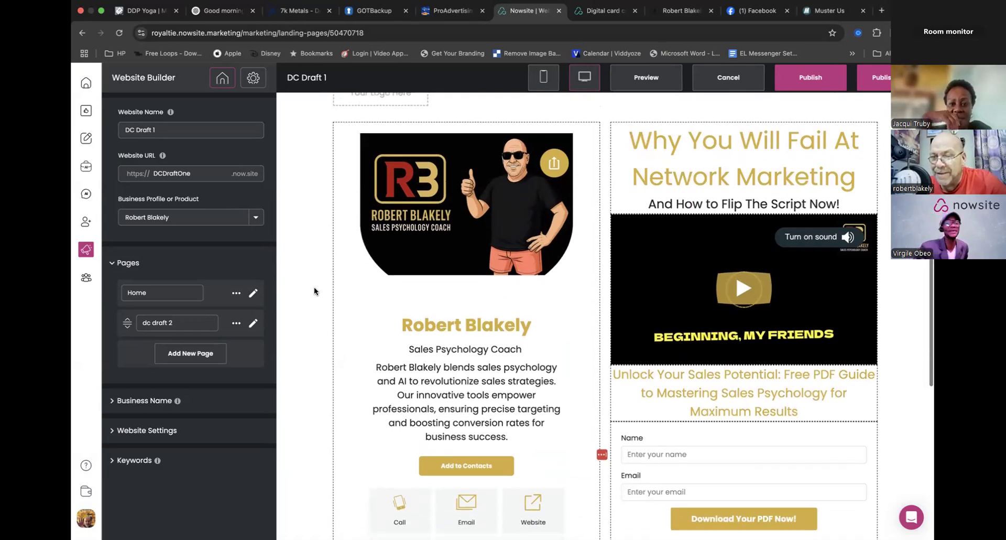
pyautogui.scroll(-1, 313, 287)
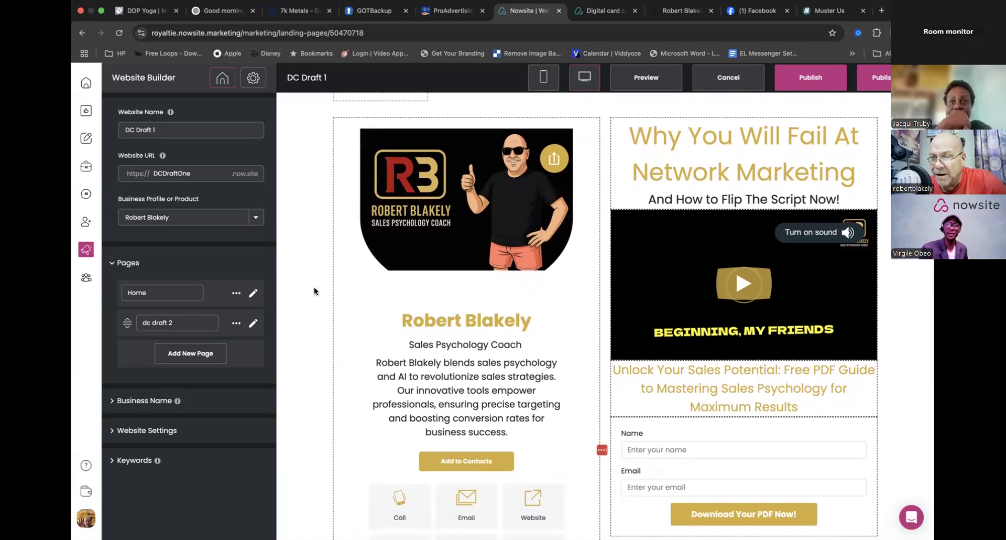
pyautogui.scroll(-1, 315, 288)
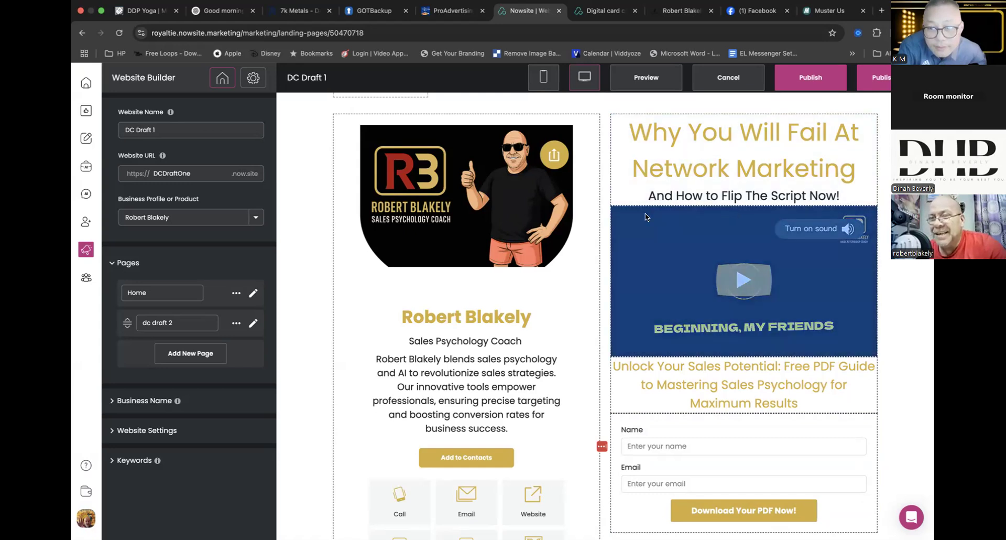
# - Accept the content section's existing settings and publish the DC Draft 1 website
pyautogui.click(305, 243)
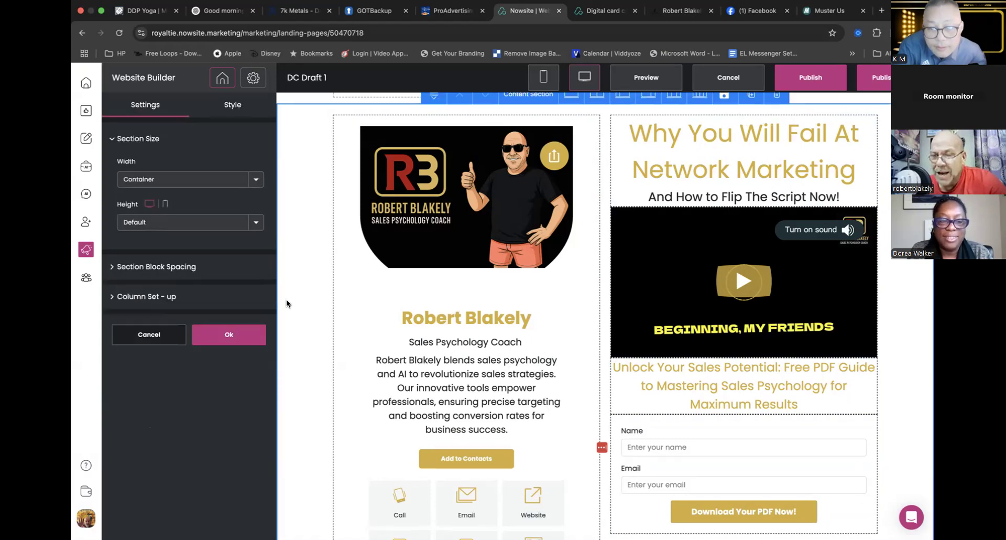
pyautogui.click(237, 334)
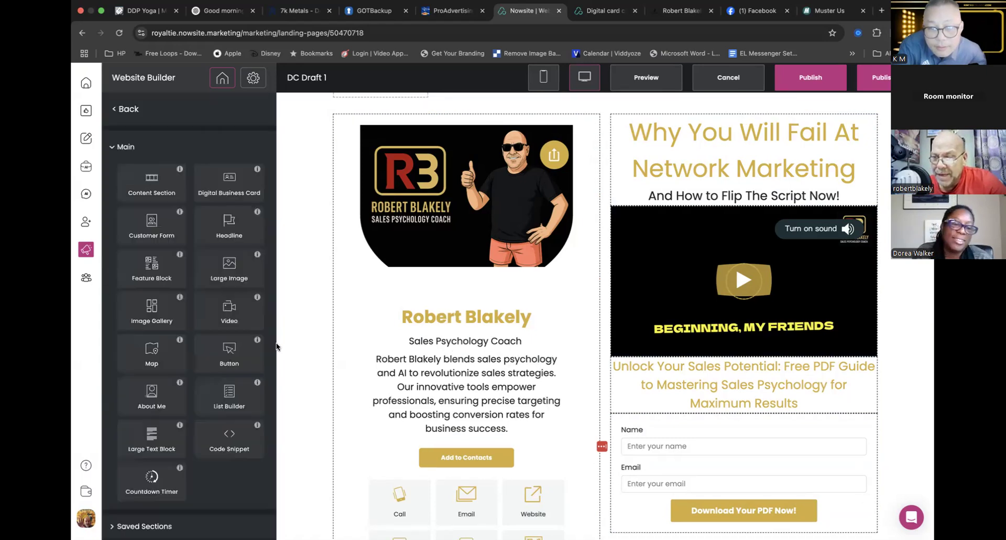
pyautogui.scroll(1, 276, 346)
pyautogui.scroll(-3, 276, 346)
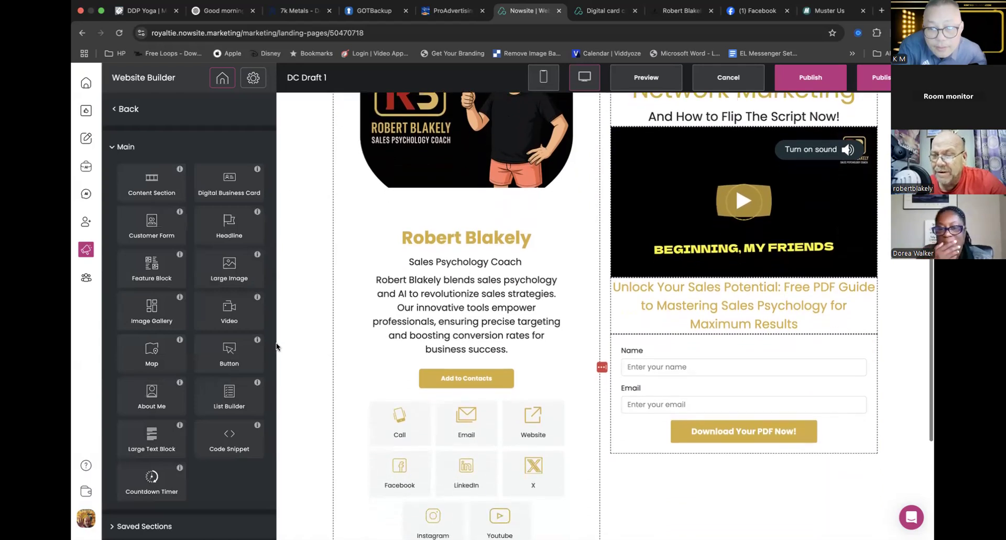
pyautogui.scroll(4, 276, 346)
pyautogui.click(788, 82)
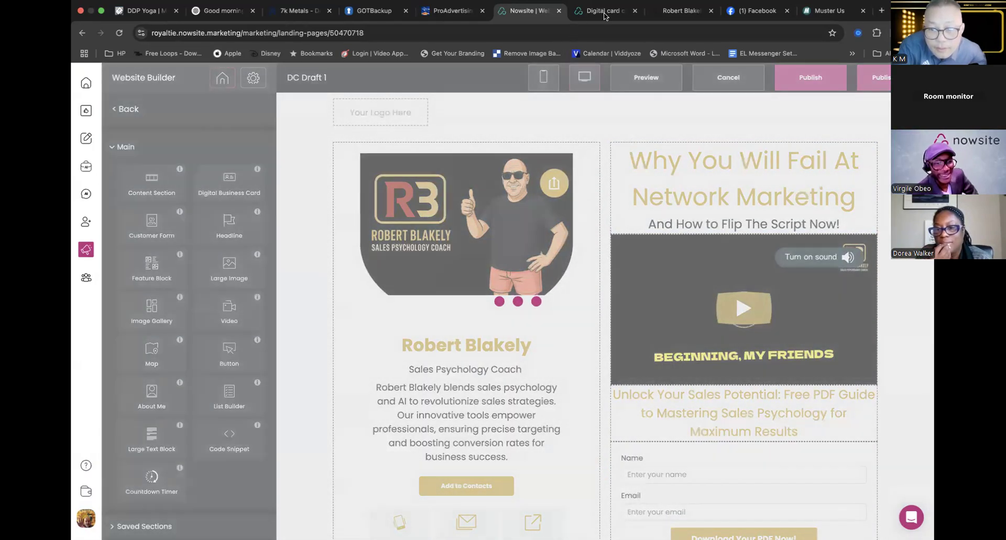
# - Reload the live dcdraftone.now.site/home page and compare its layout with the version in the website builder
pyautogui.hotkey('ctrl', 'Tab')
pyautogui.press('super+r')
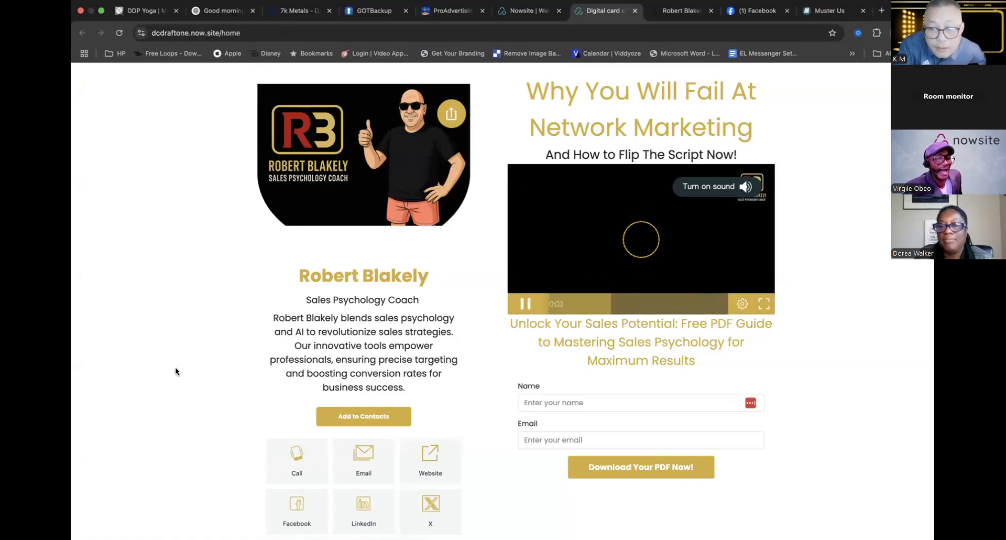
pyautogui.scroll(-4, 175, 371)
pyautogui.scroll(5, 175, 371)
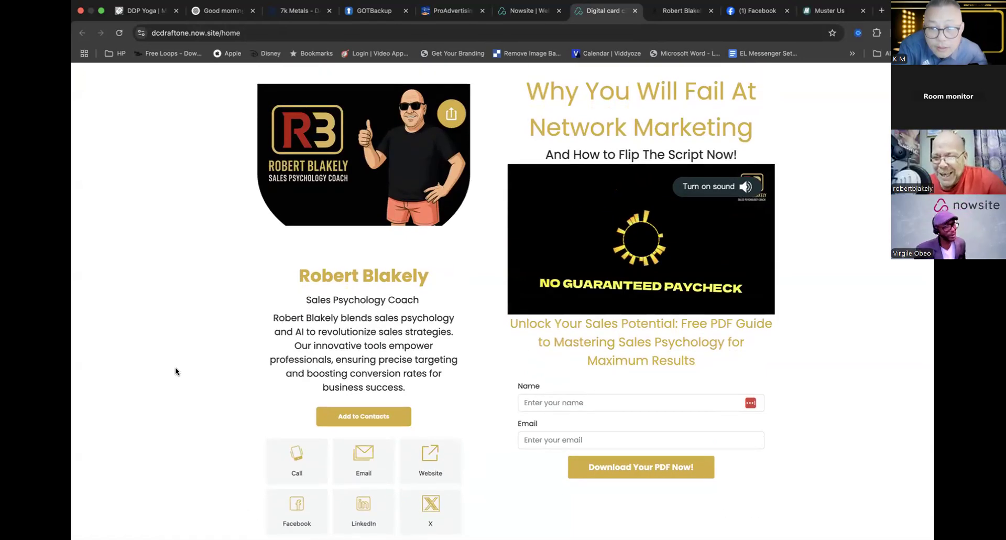
pyautogui.scroll(-3, 175, 370)
pyautogui.scroll(3, 175, 371)
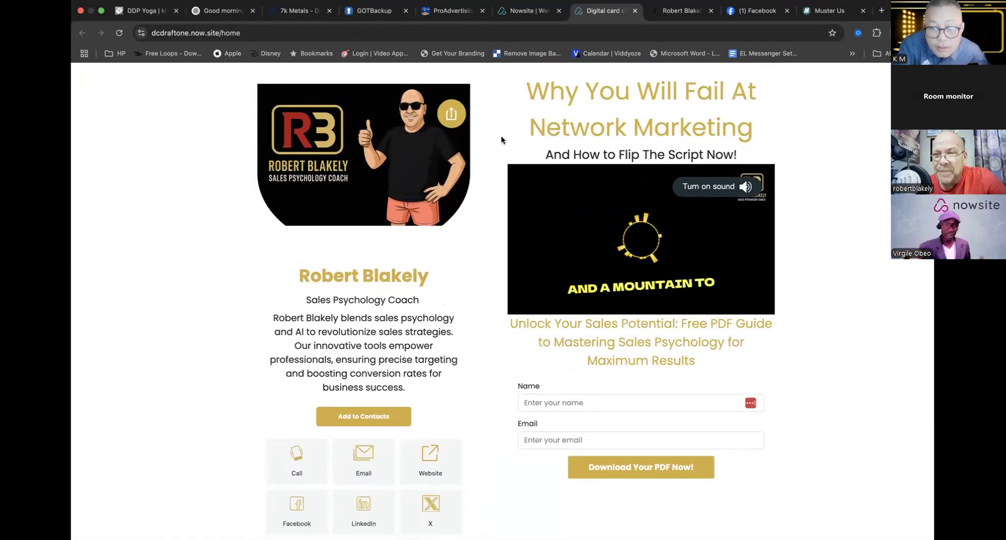
pyautogui.click(531, 13)
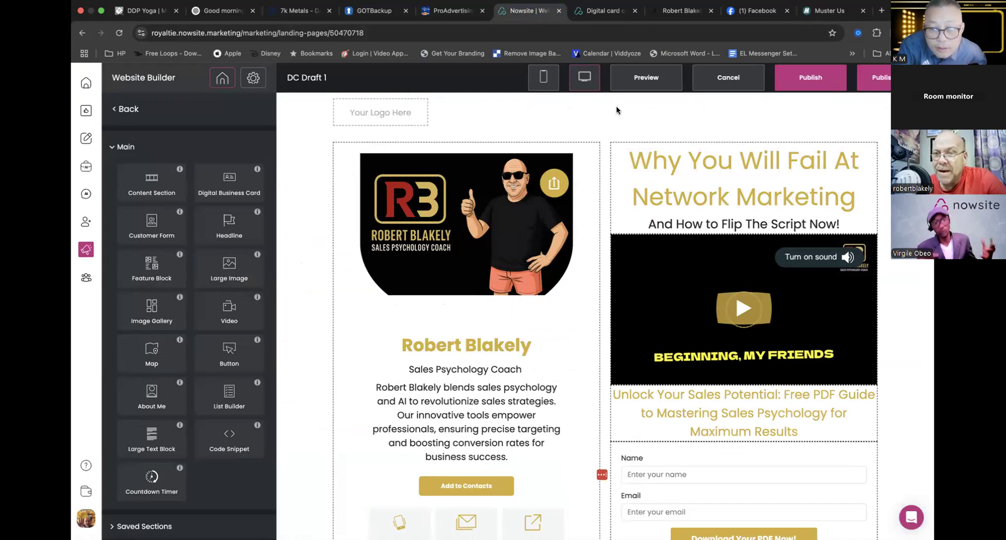
pyautogui.click(598, 11)
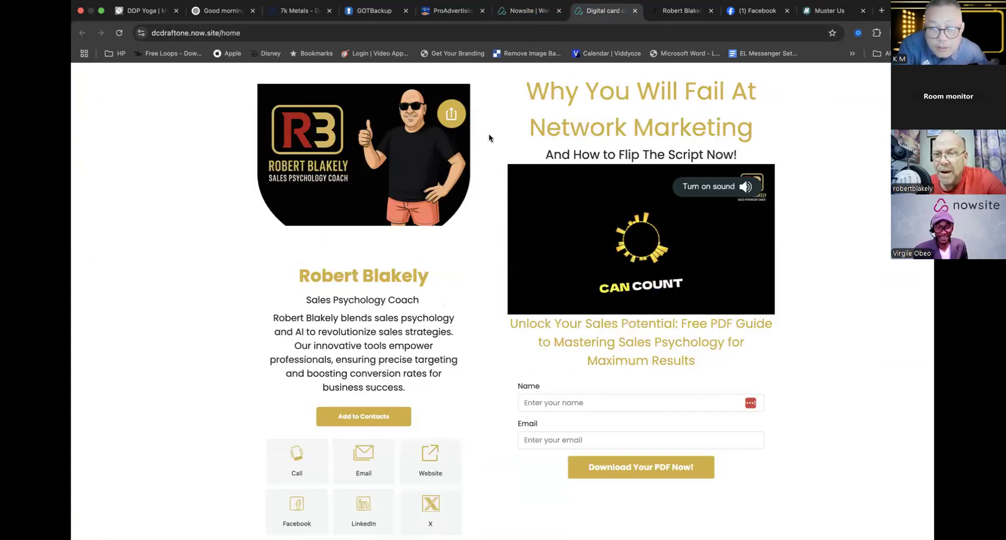